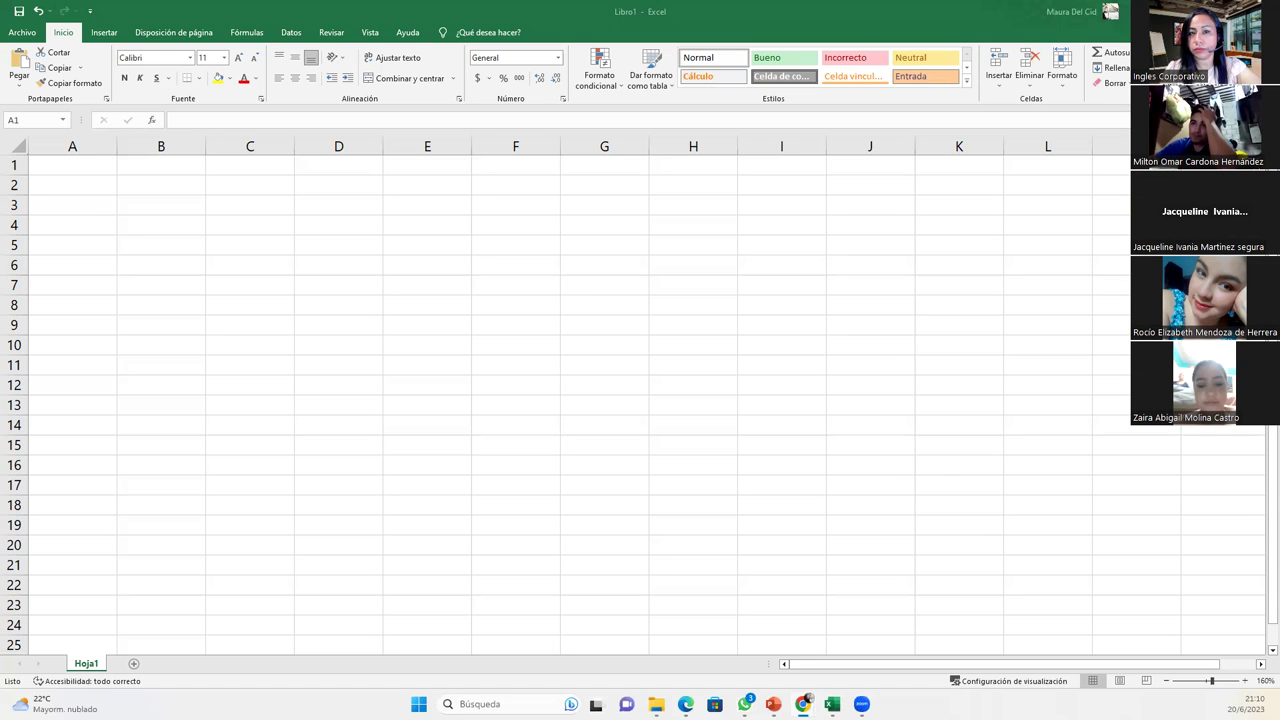
- Enter the heading 'Días de la semana' in cell A2
click(72, 165)
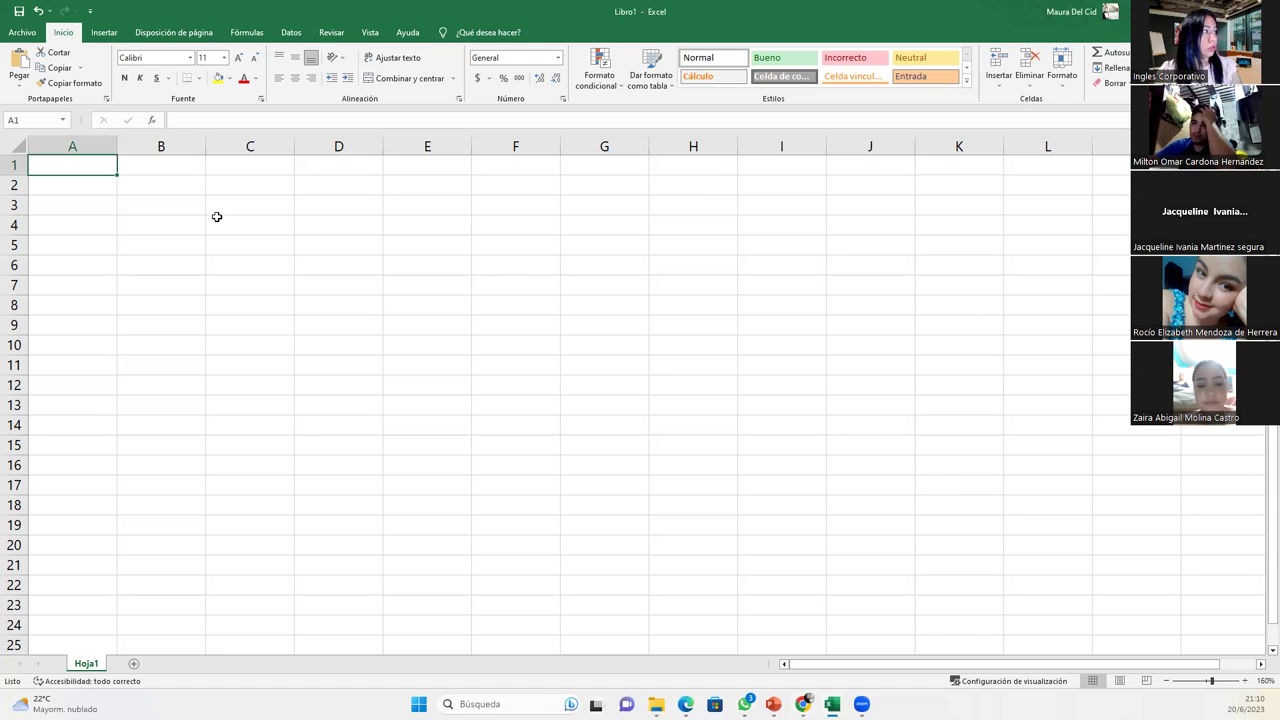
click(59, 198)
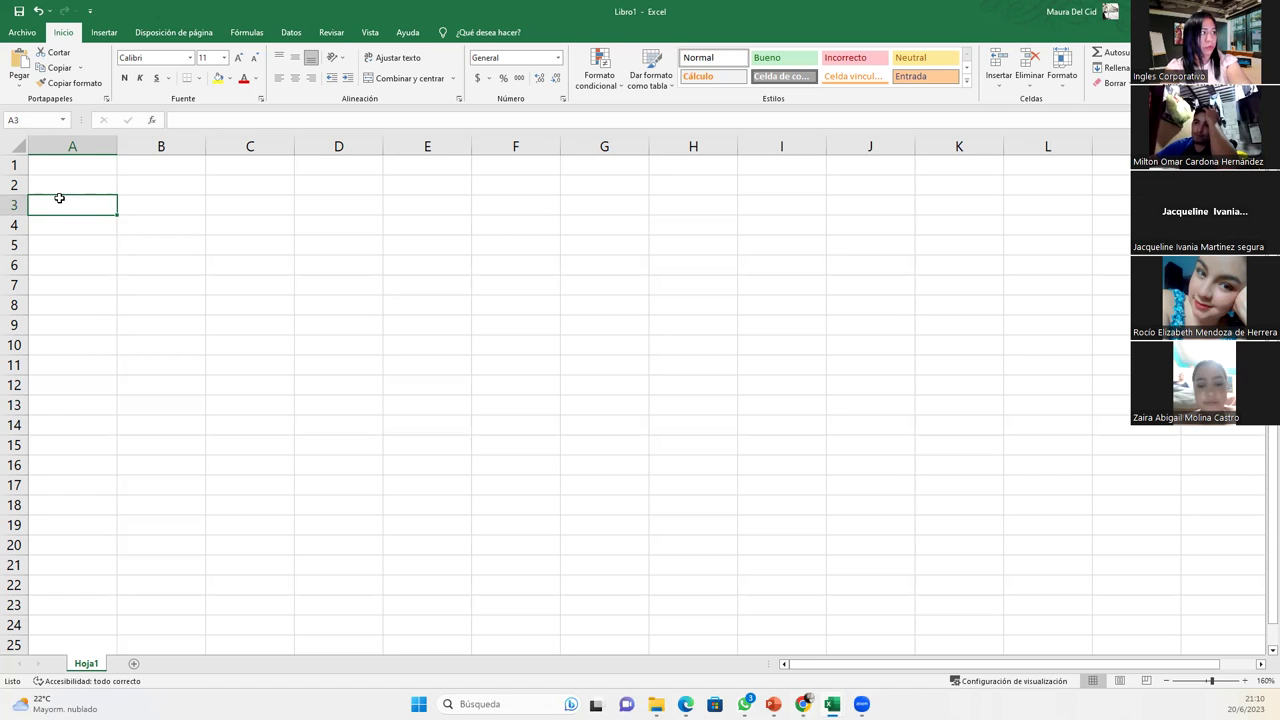
key(Up)
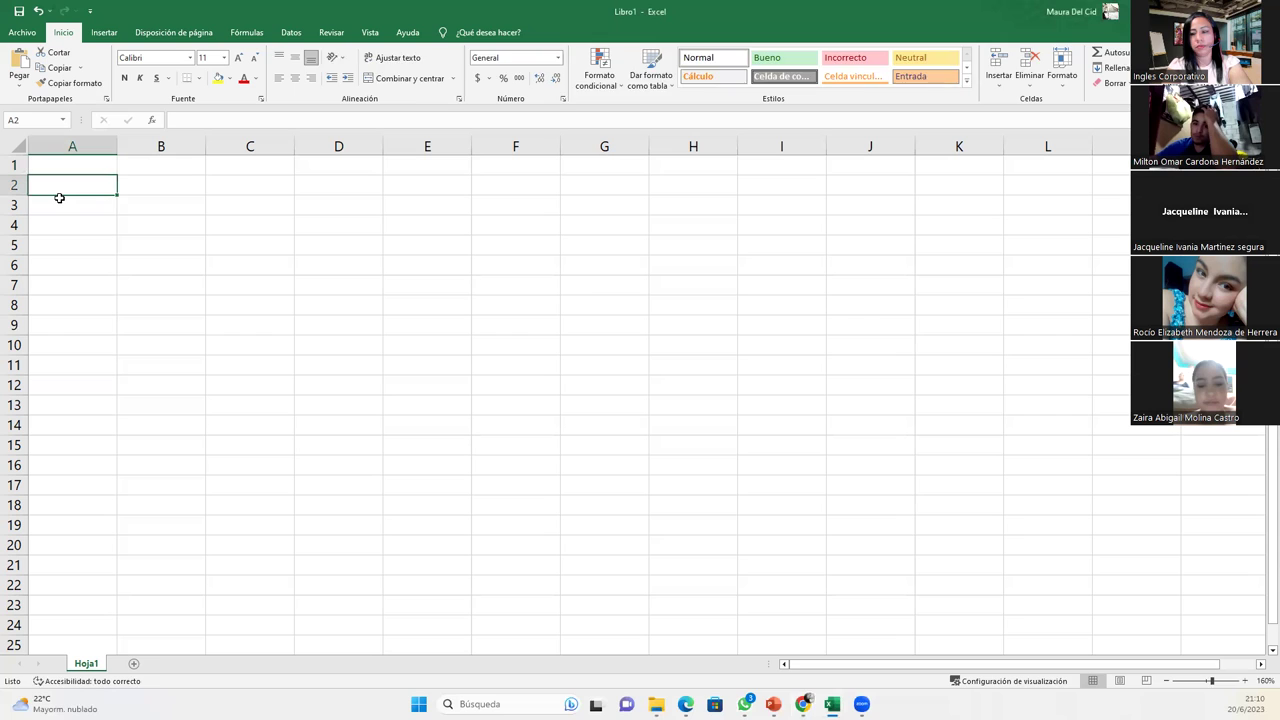
text(Días de la semana)
key(Return)
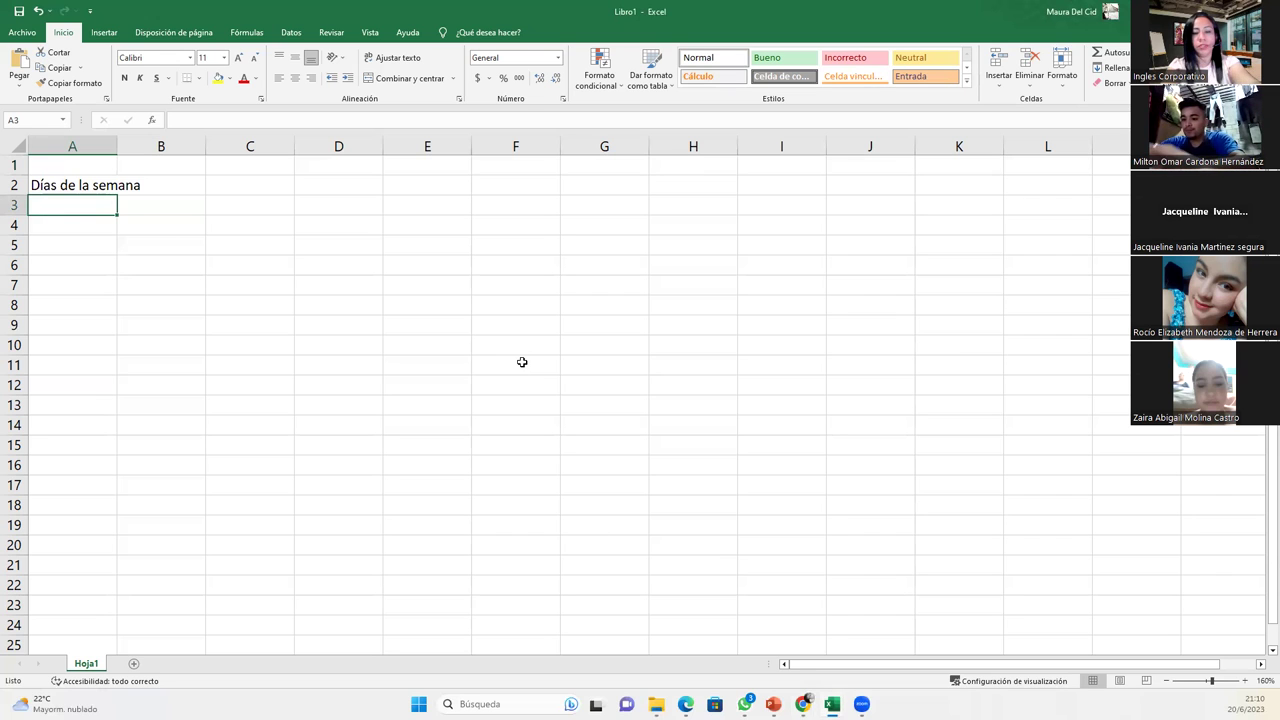
- Enter 'Lunes' in A3 and zoom the sheet in to 180%, keeping Lunes
text(Lunes)
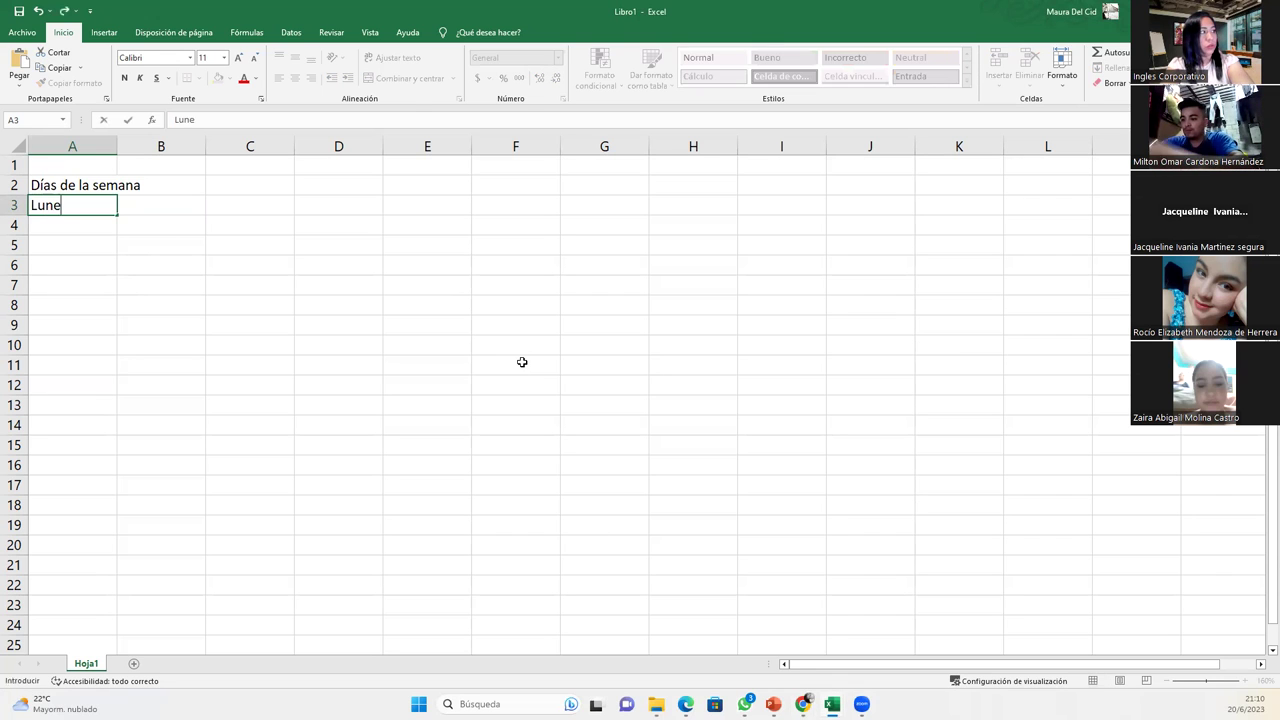
key(Return)
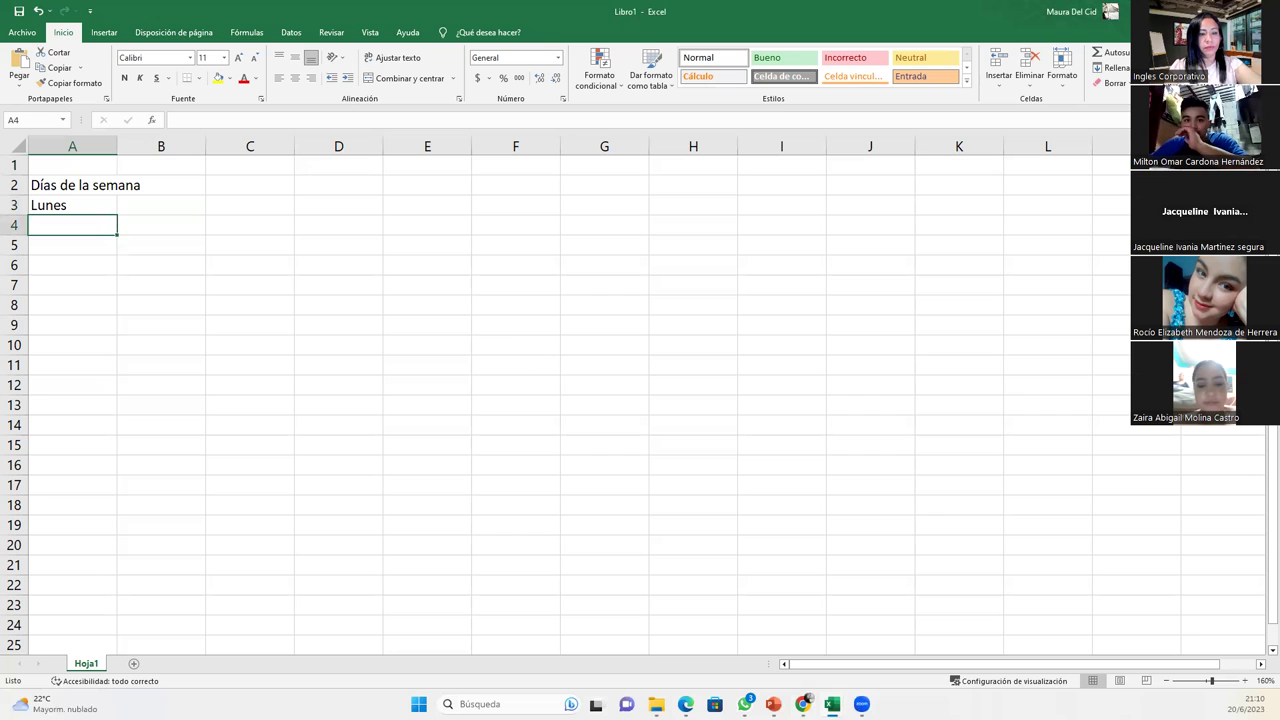
click(1246, 681)
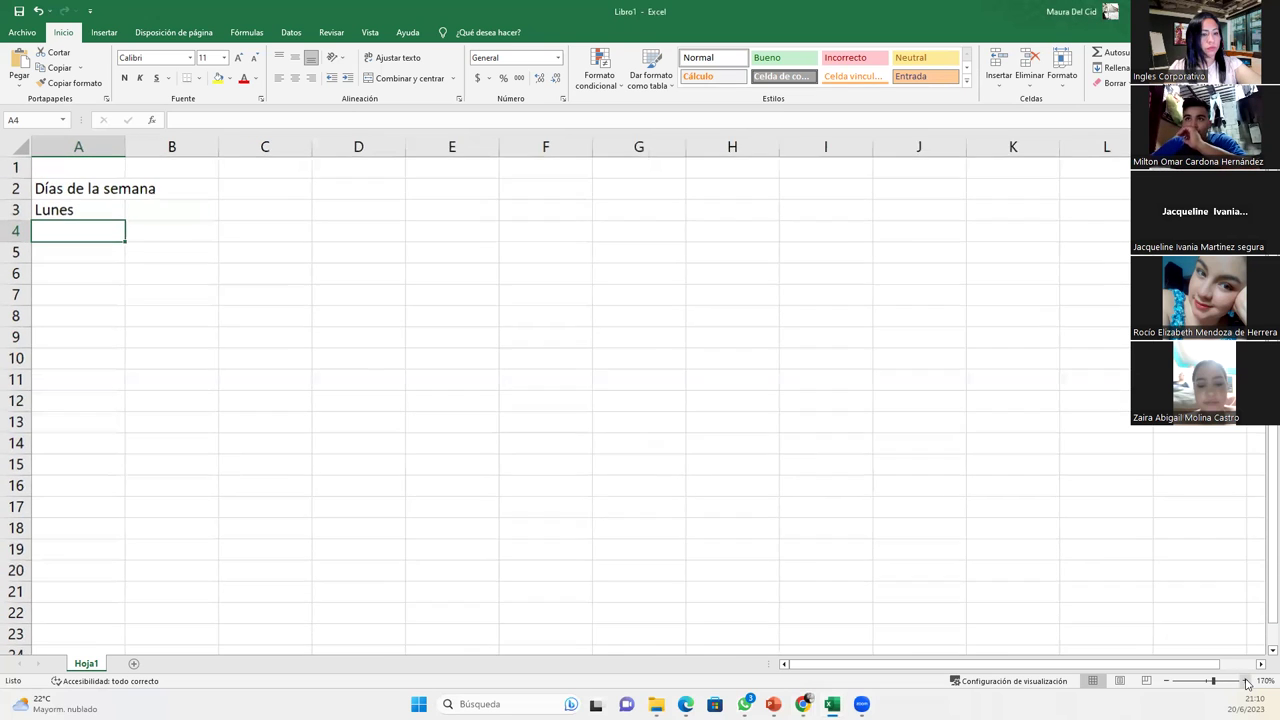
click(1246, 681)
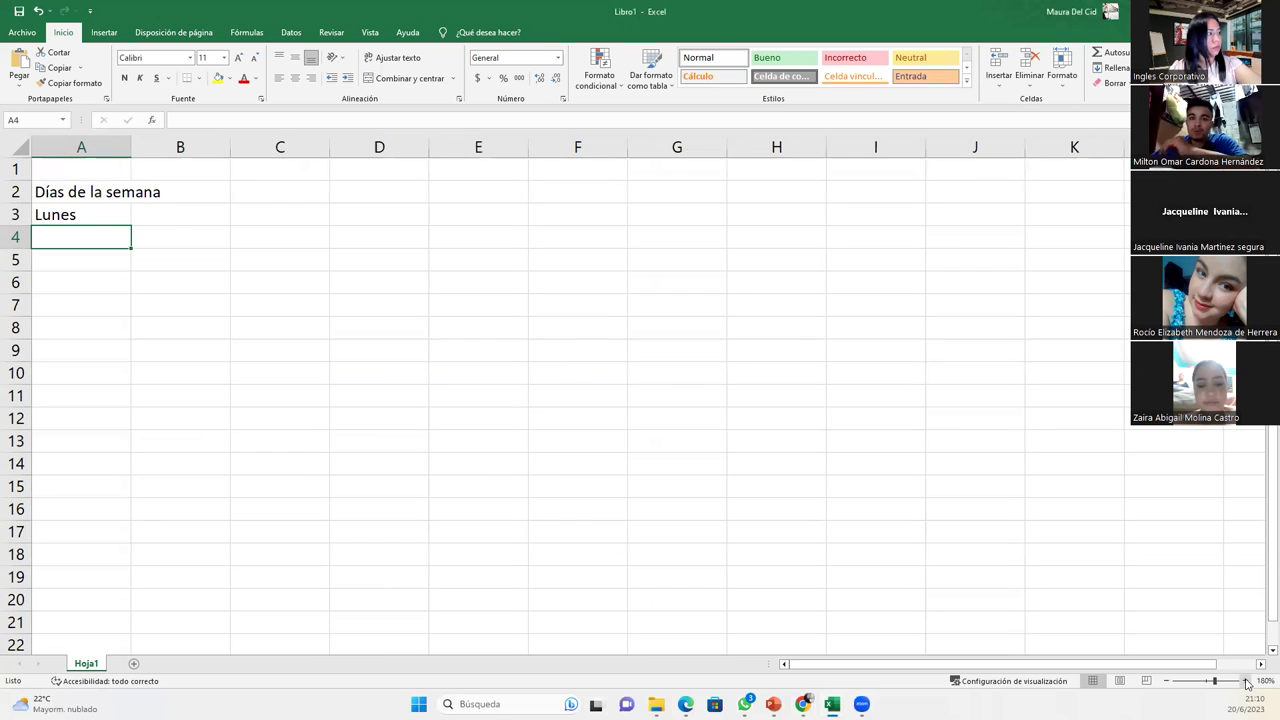
click(111, 216)
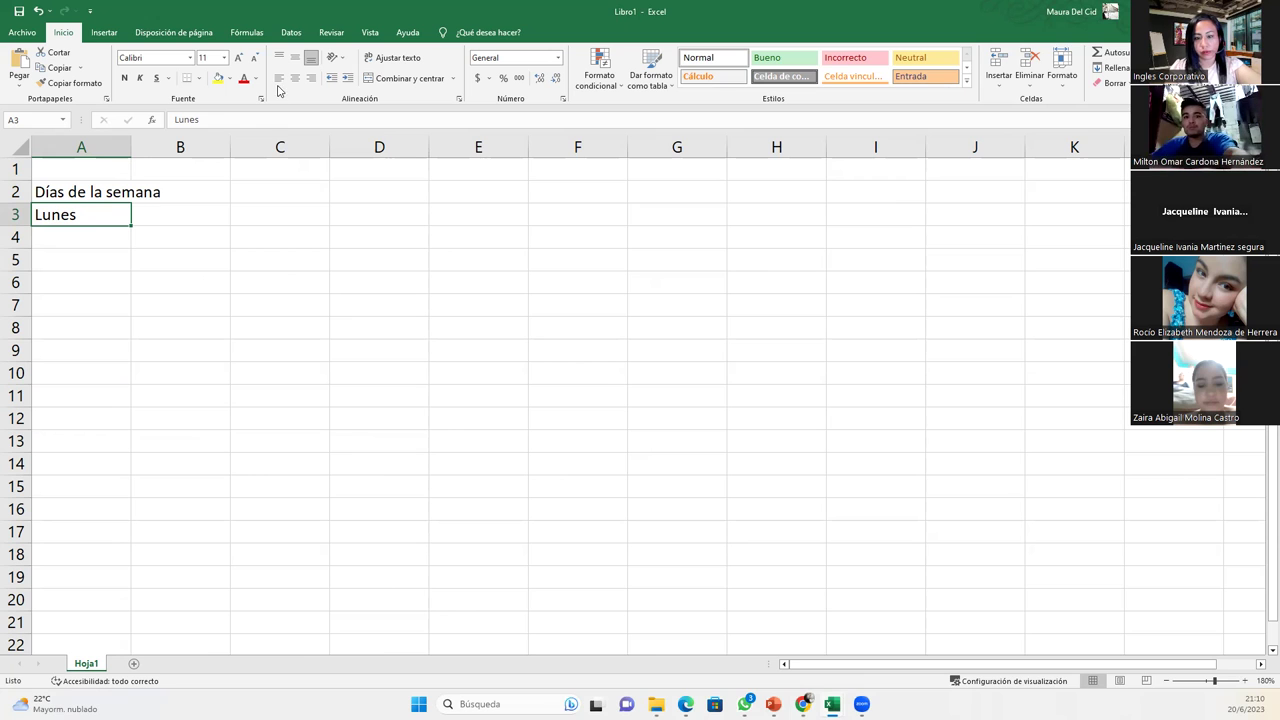
key(BackSpace)
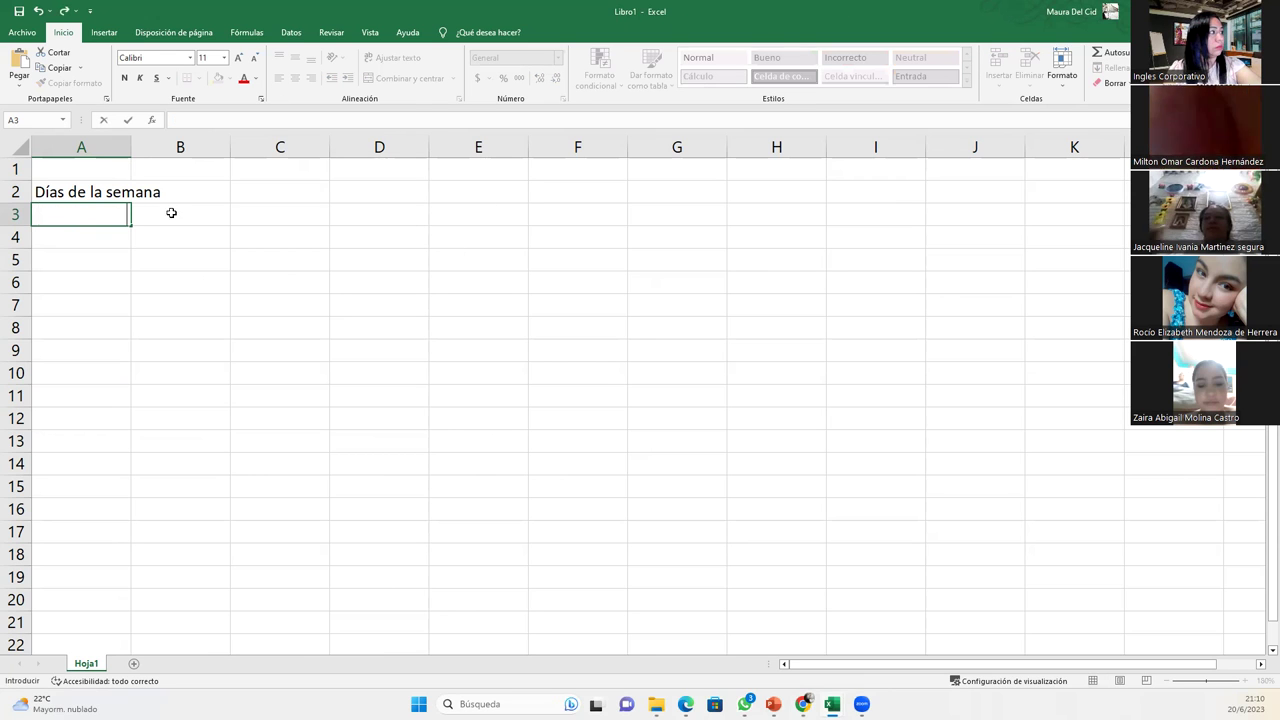
key(Escape)
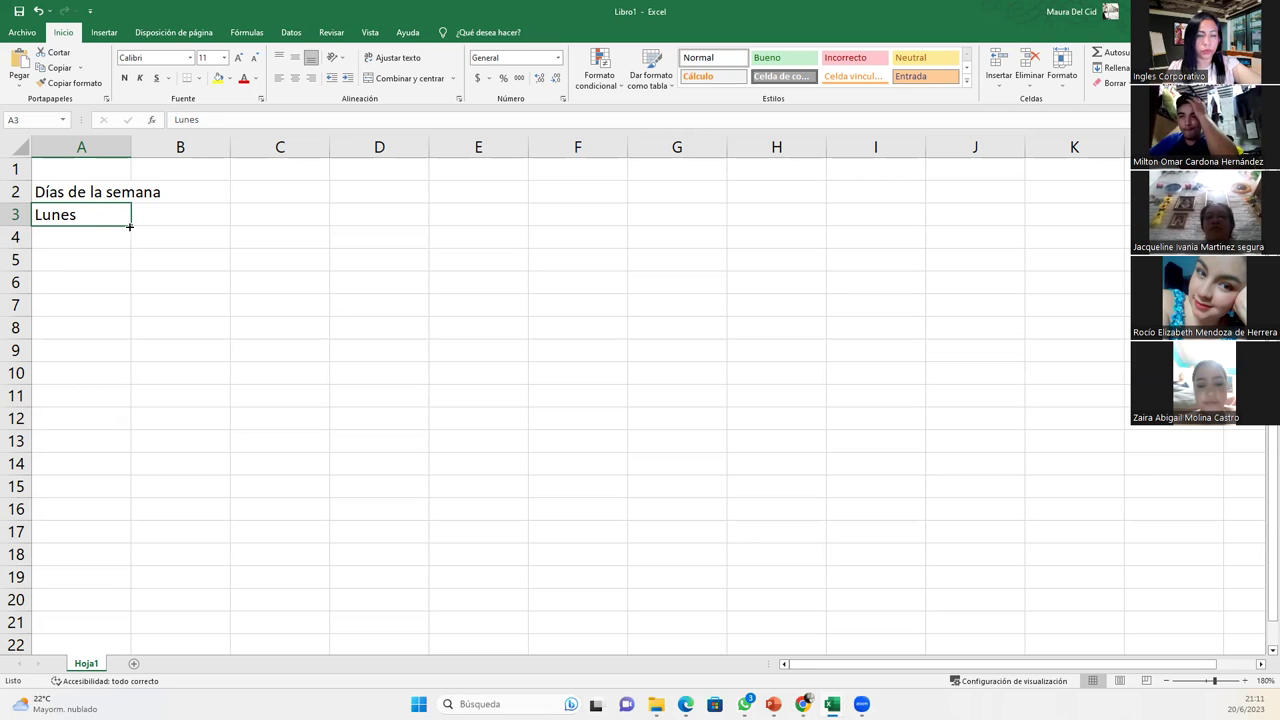
- Auto-fill Martes through Domingo into A4:A9 from the Lunes cell
drag(129, 226, 144, 371)
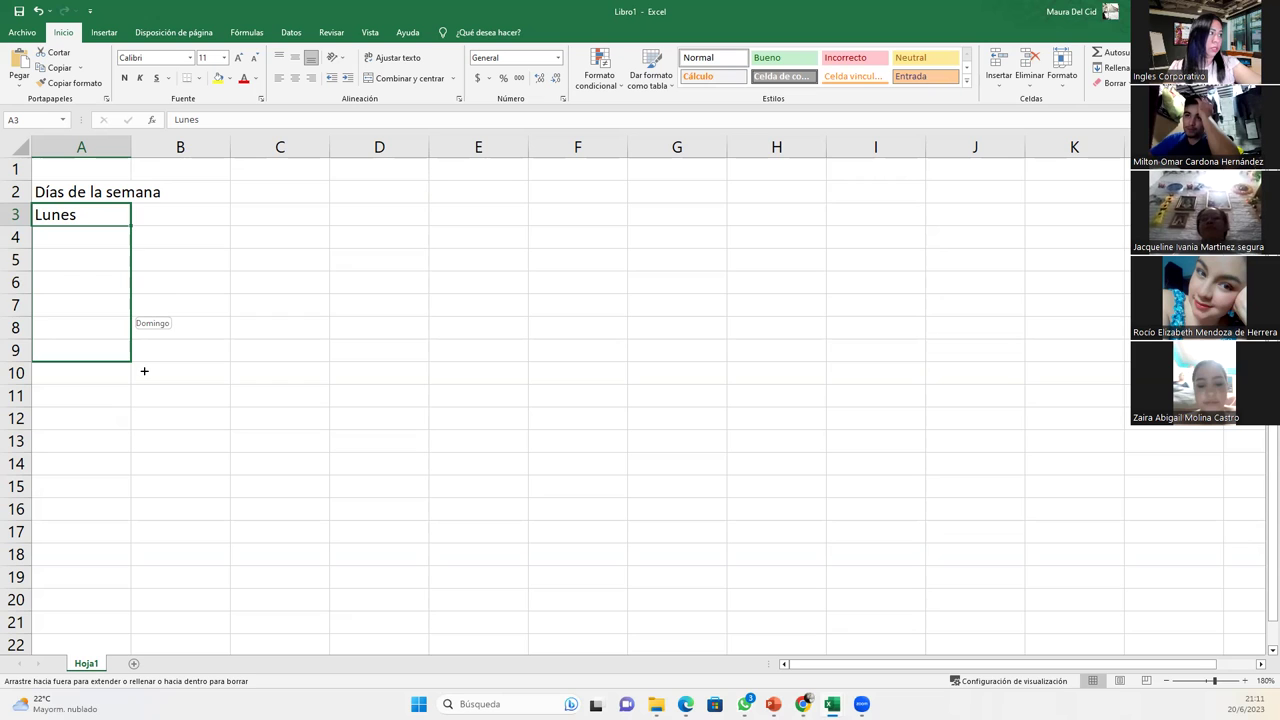
drag(144, 371, 144, 372)
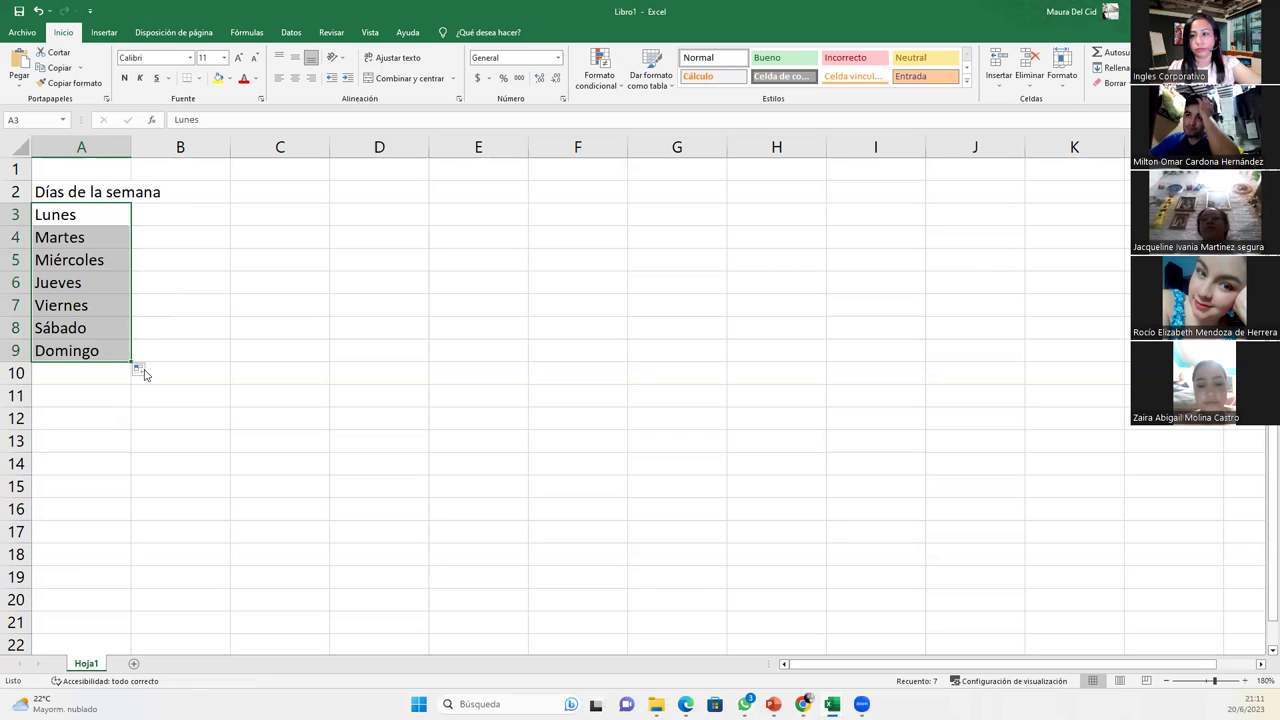
click(63, 377)
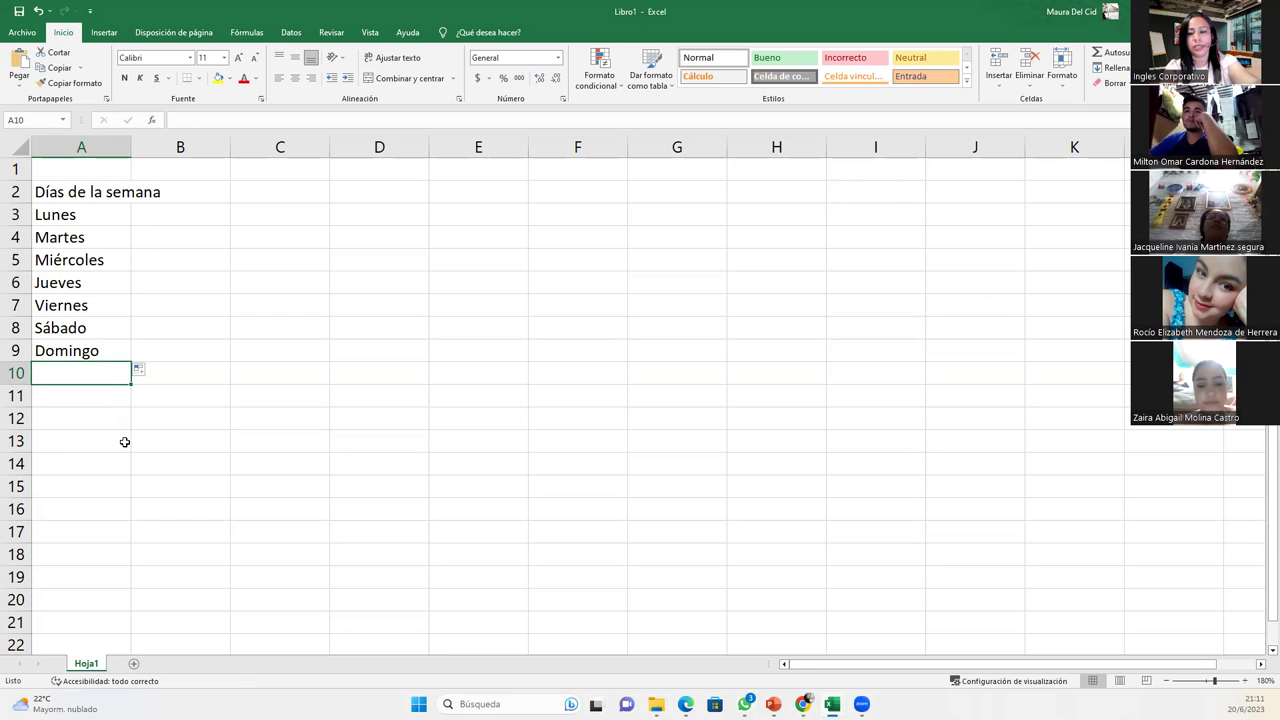
- Enter 'Lun' in A10, rejecting the Lunes autocomplete
text(Lun)
key(BackSpace)
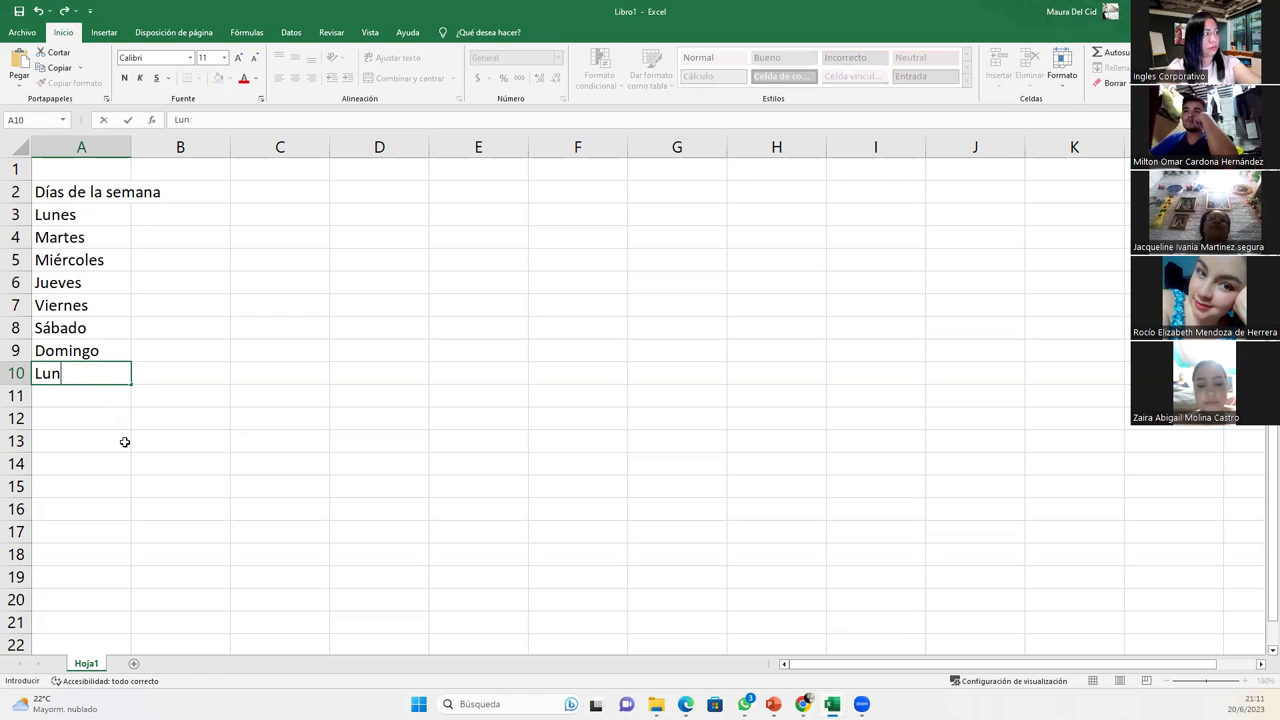
key(Return)
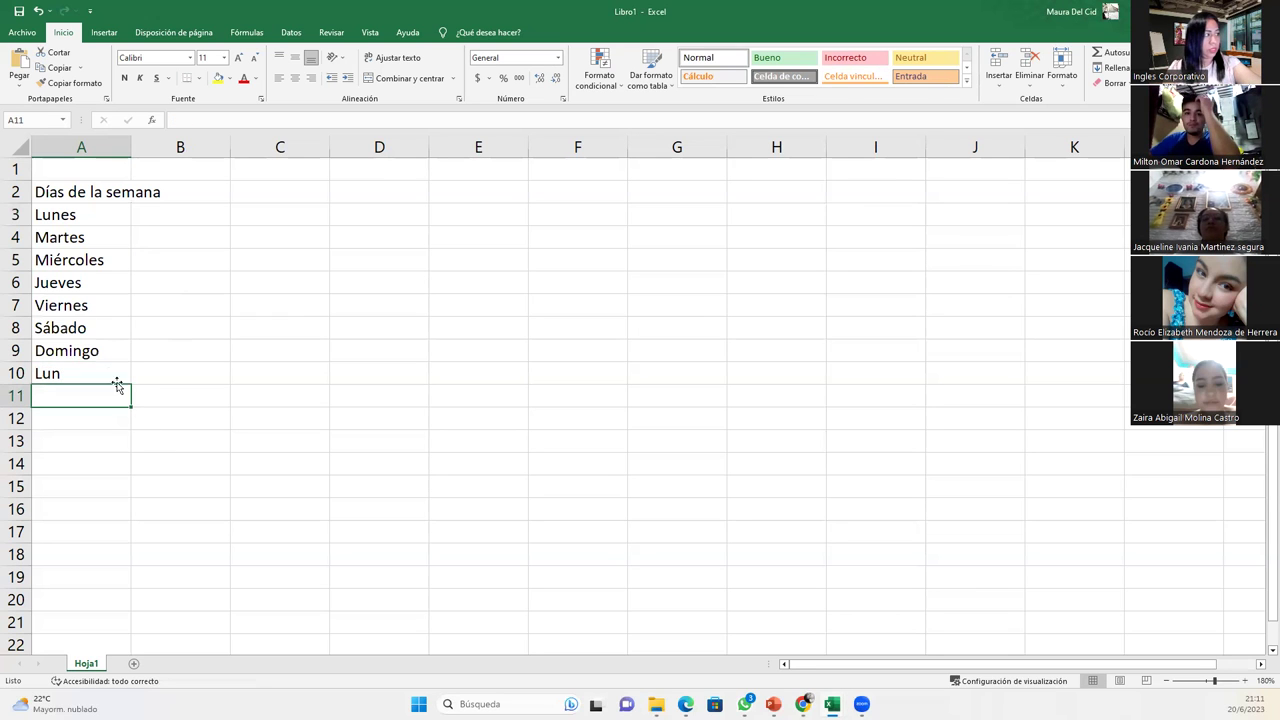
click(104, 372)
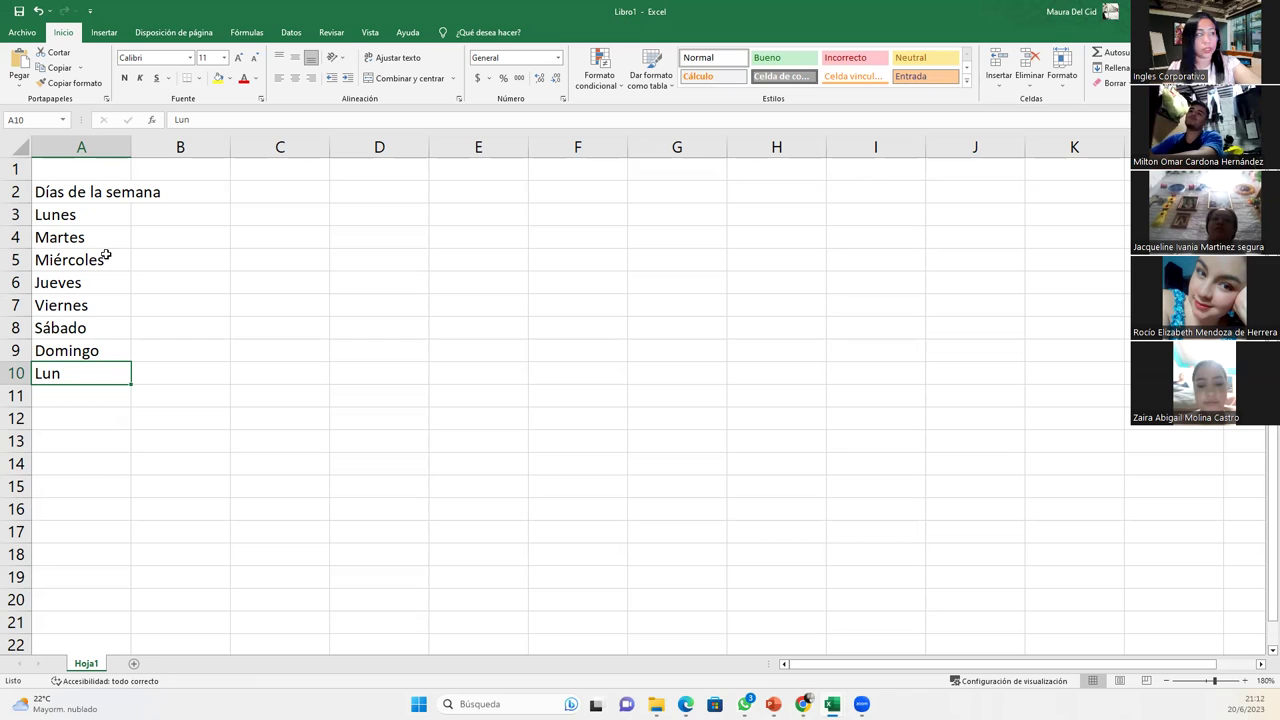
- Clear A4:A10 and widen column A to fit the heading
drag(94, 240, 103, 363)
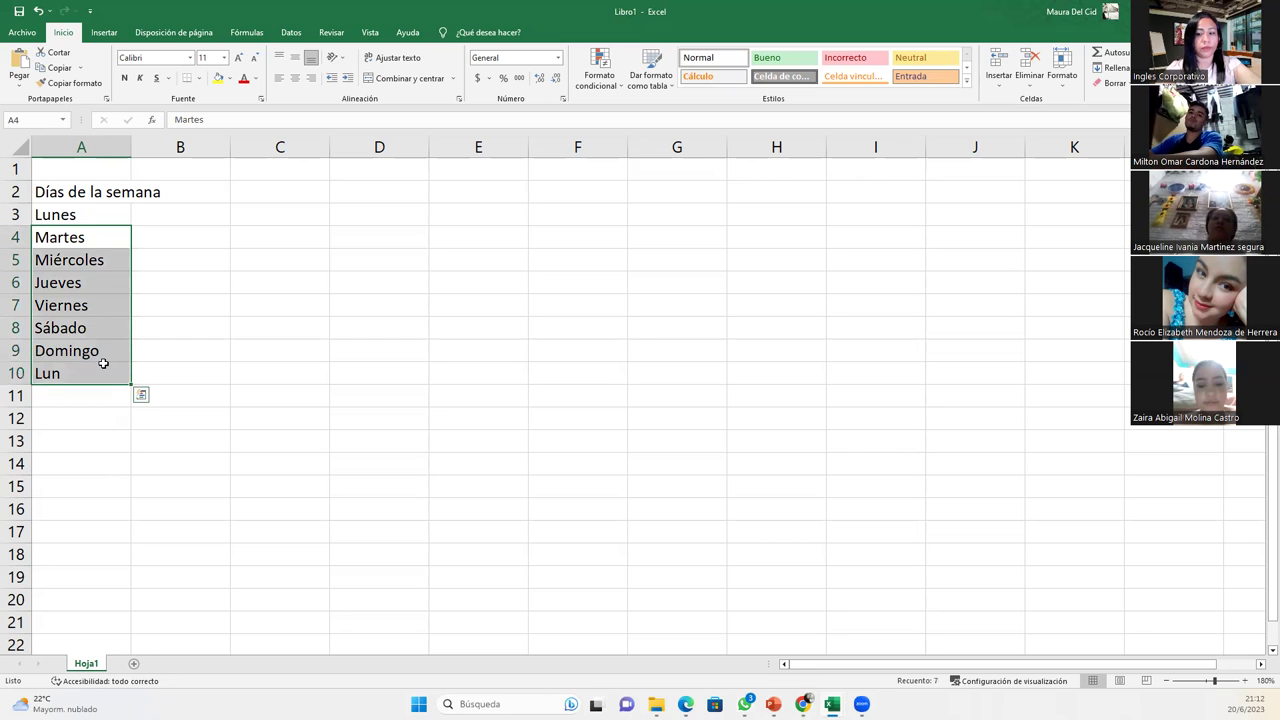
key(Delete)
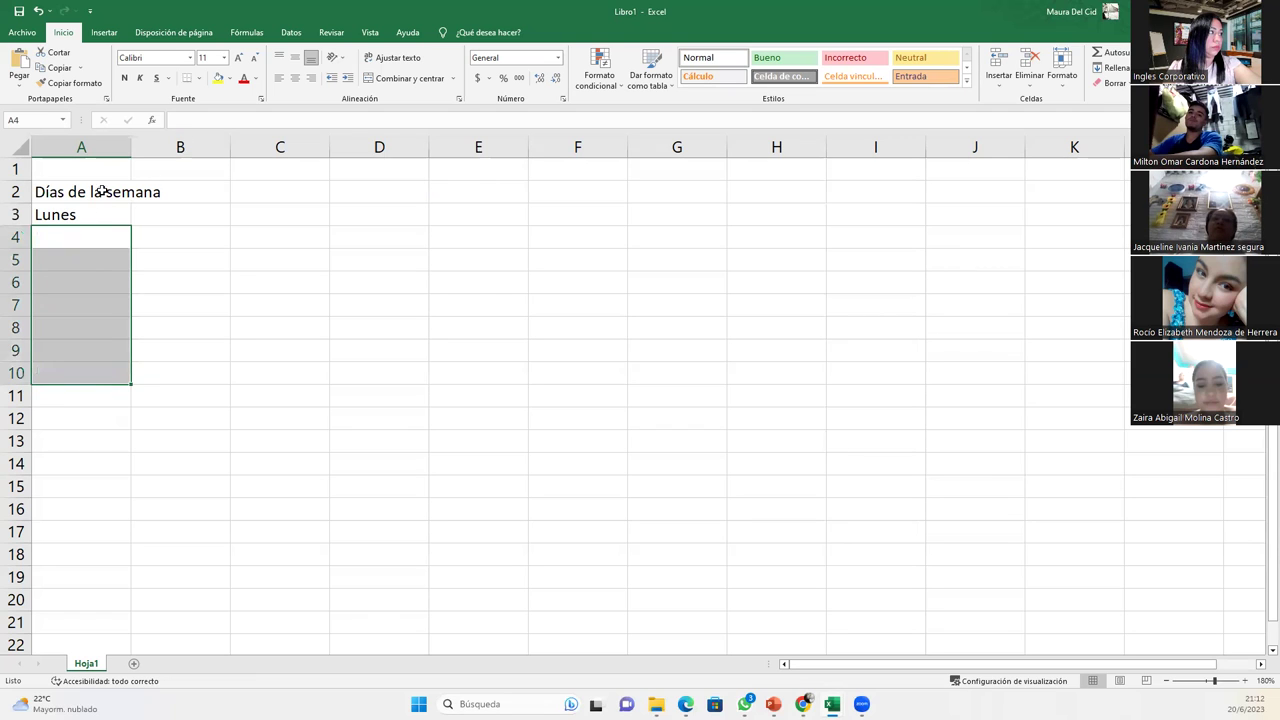
drag(130, 143, 166, 143)
click(111, 219)
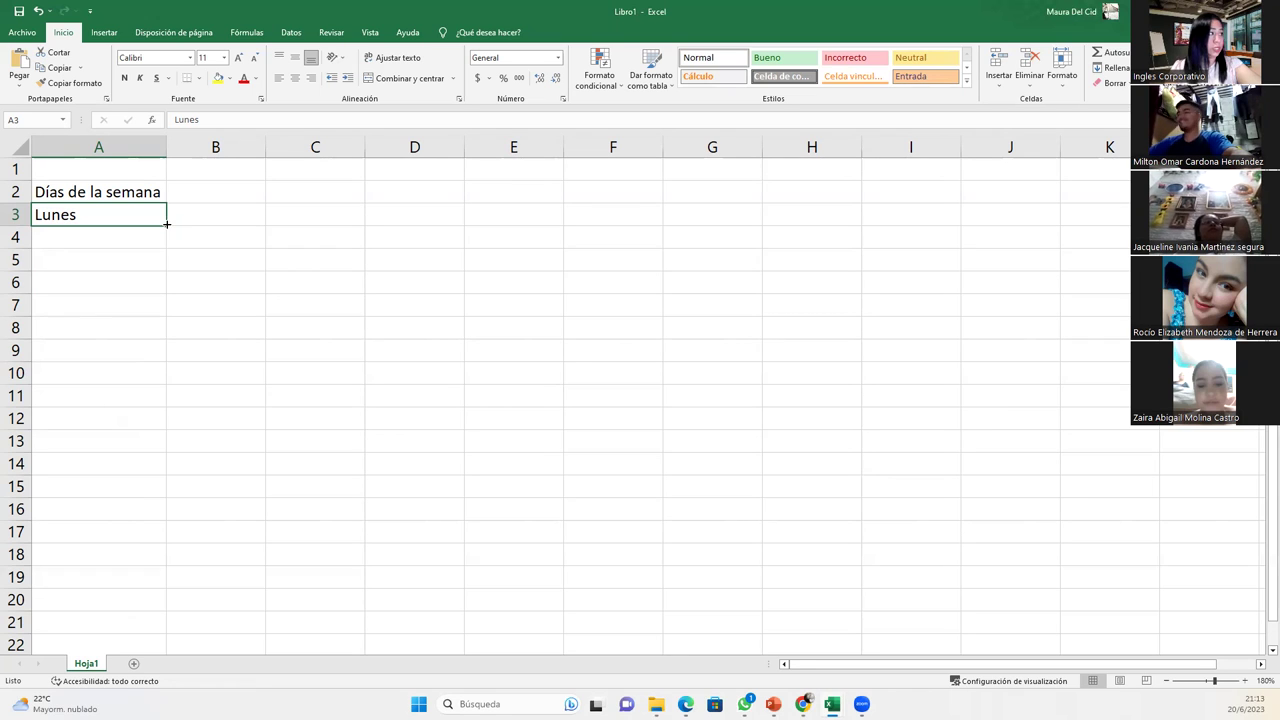
- Refill Martes–Domingo into A4:A9, enter 'Lun' in A10 and fill it down to A16
drag(166, 224, 146, 357)
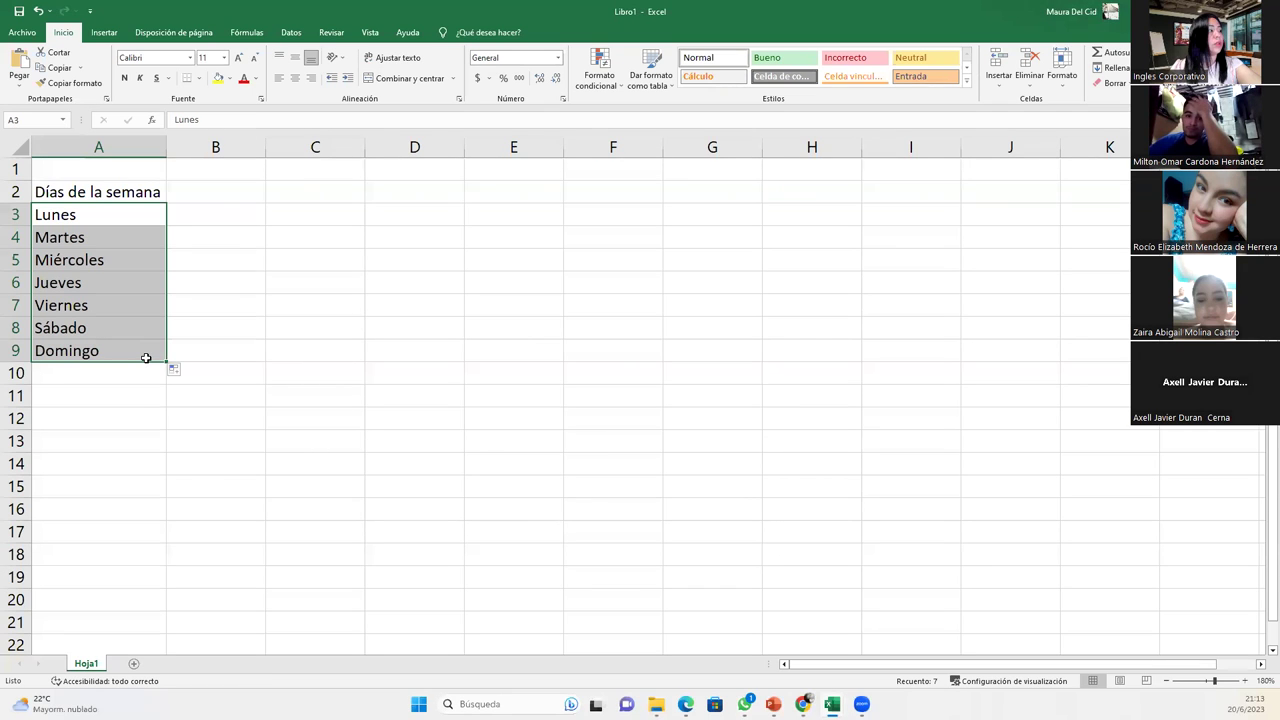
click(126, 372)
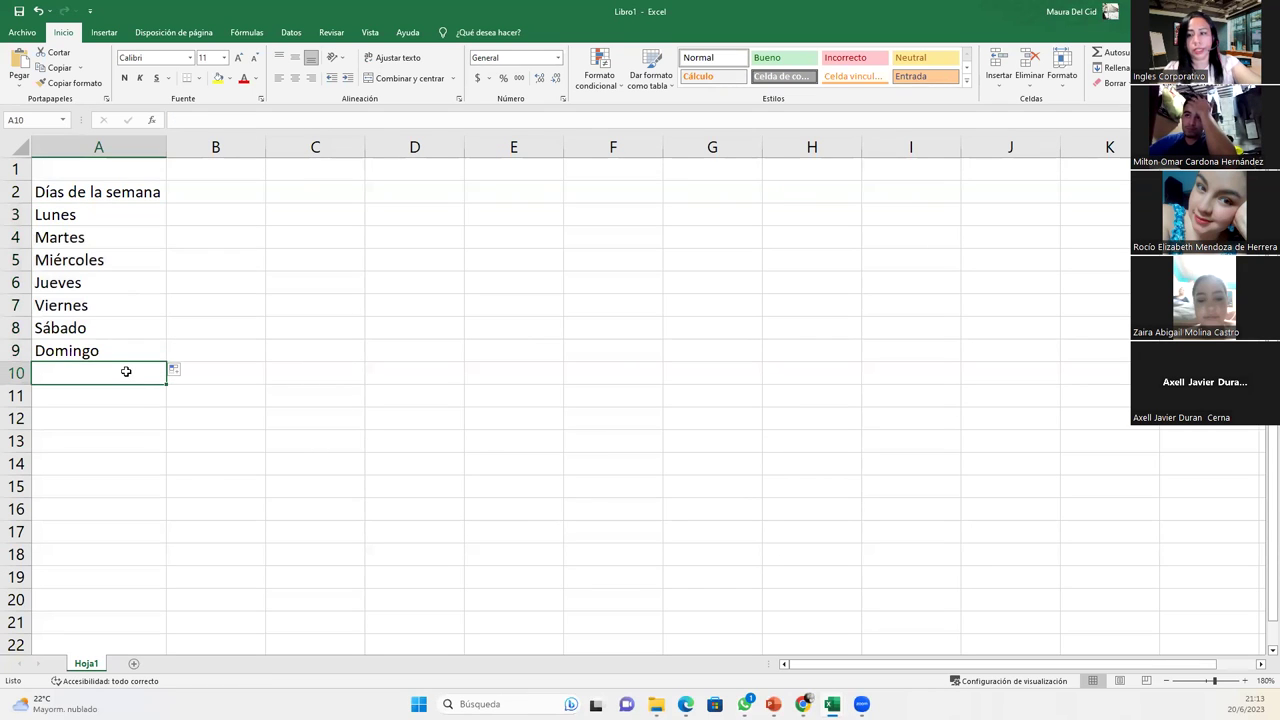
text(Lun)
key(BackSpace)
key(Return)
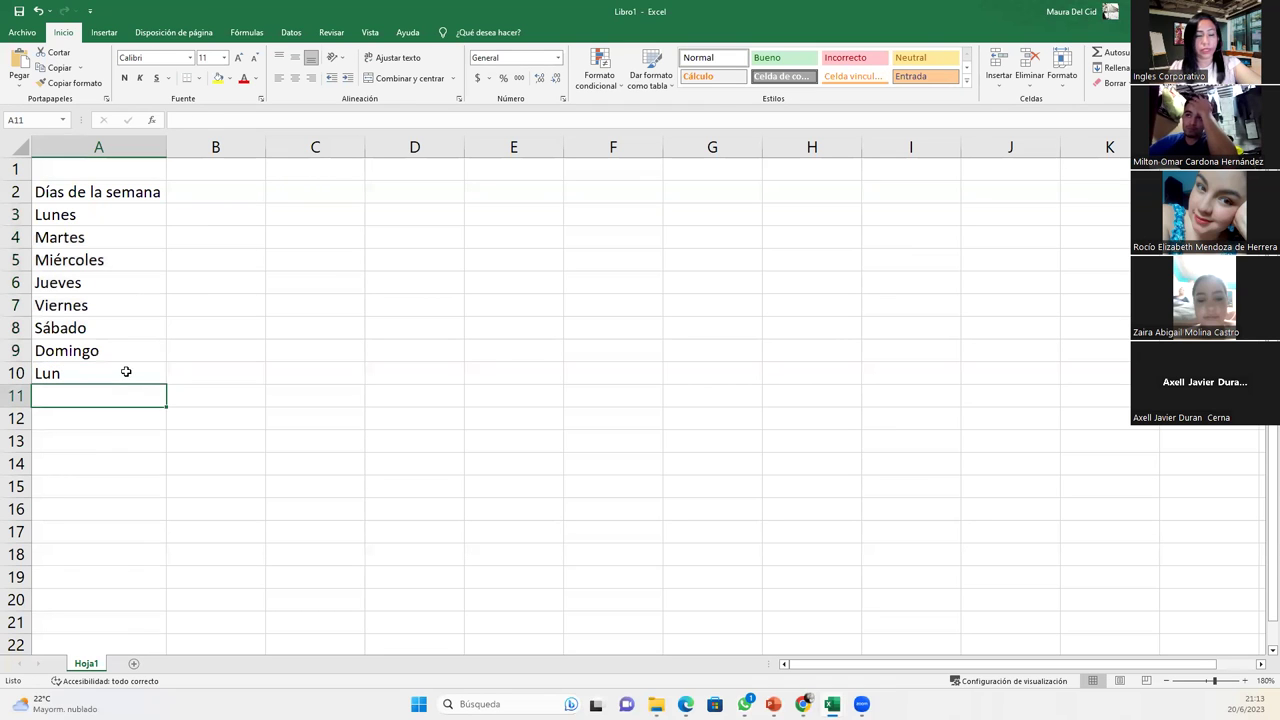
click(82, 378)
drag(163, 398, 166, 526)
- Change A10 to 'Lun.' with a period and check the abbreviations through Dom. in A16
click(114, 373)
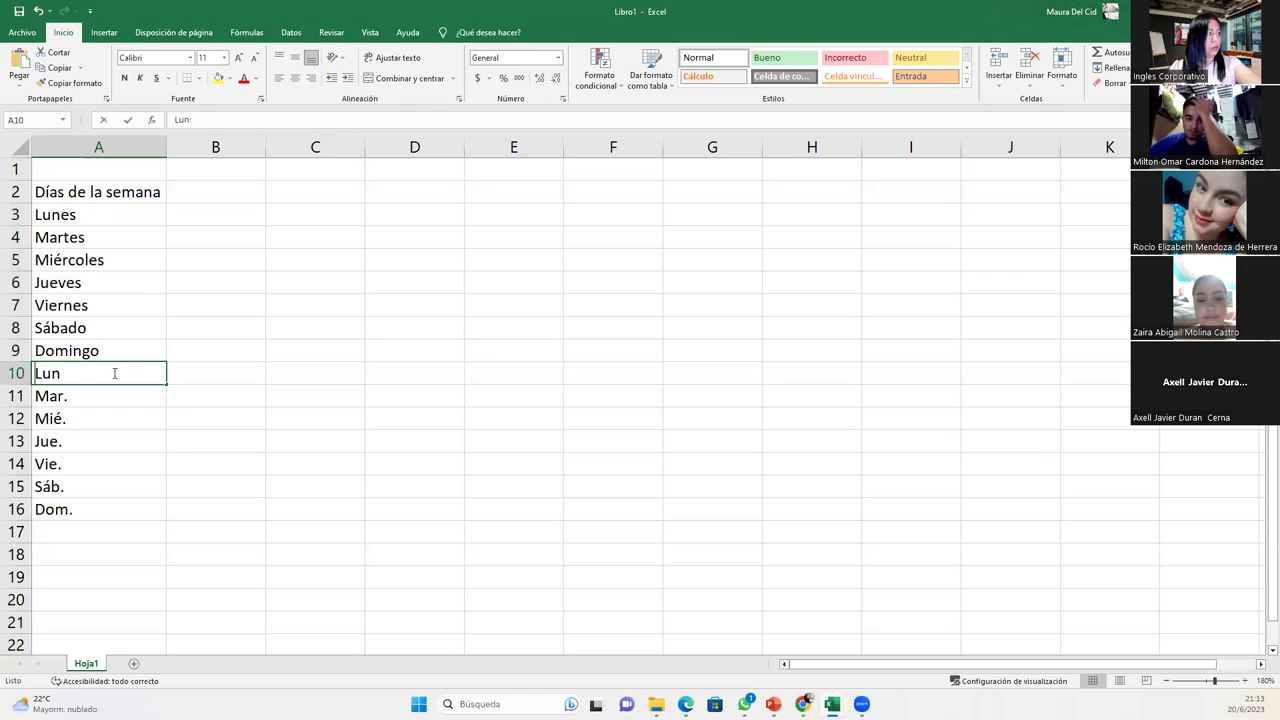
double_click(114, 373)
text(.)
key(Return)
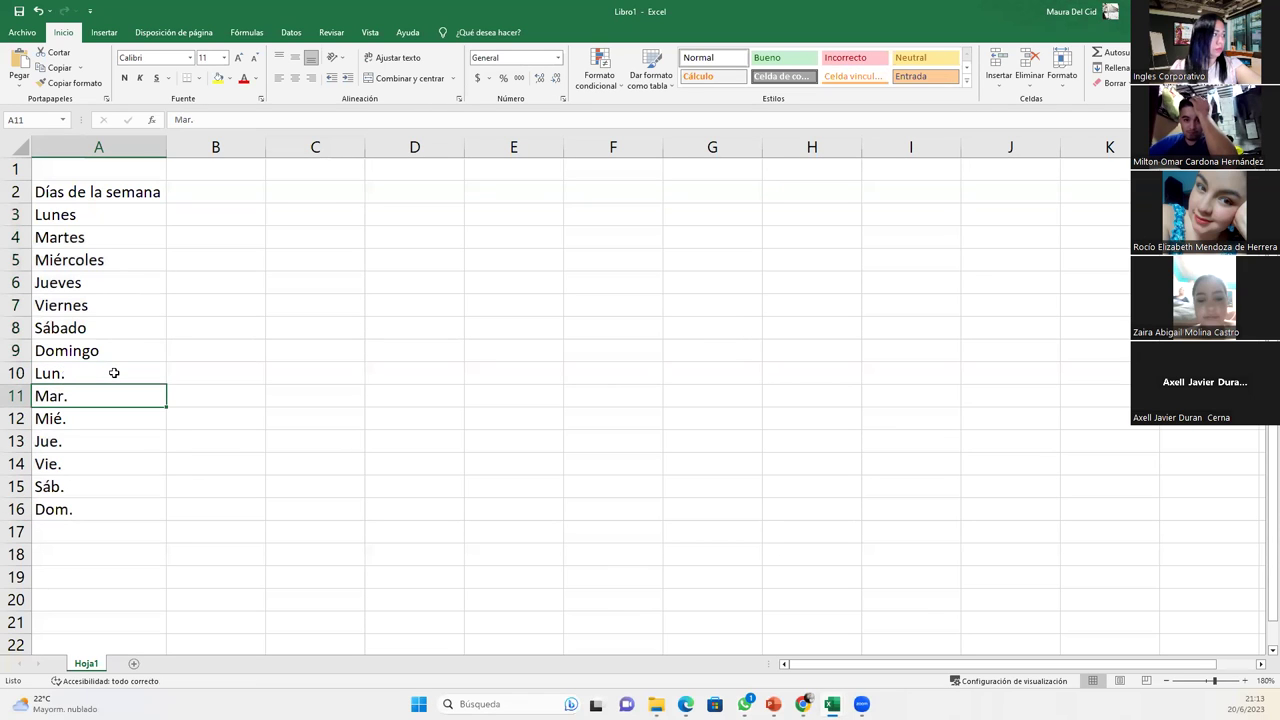
click(106, 528)
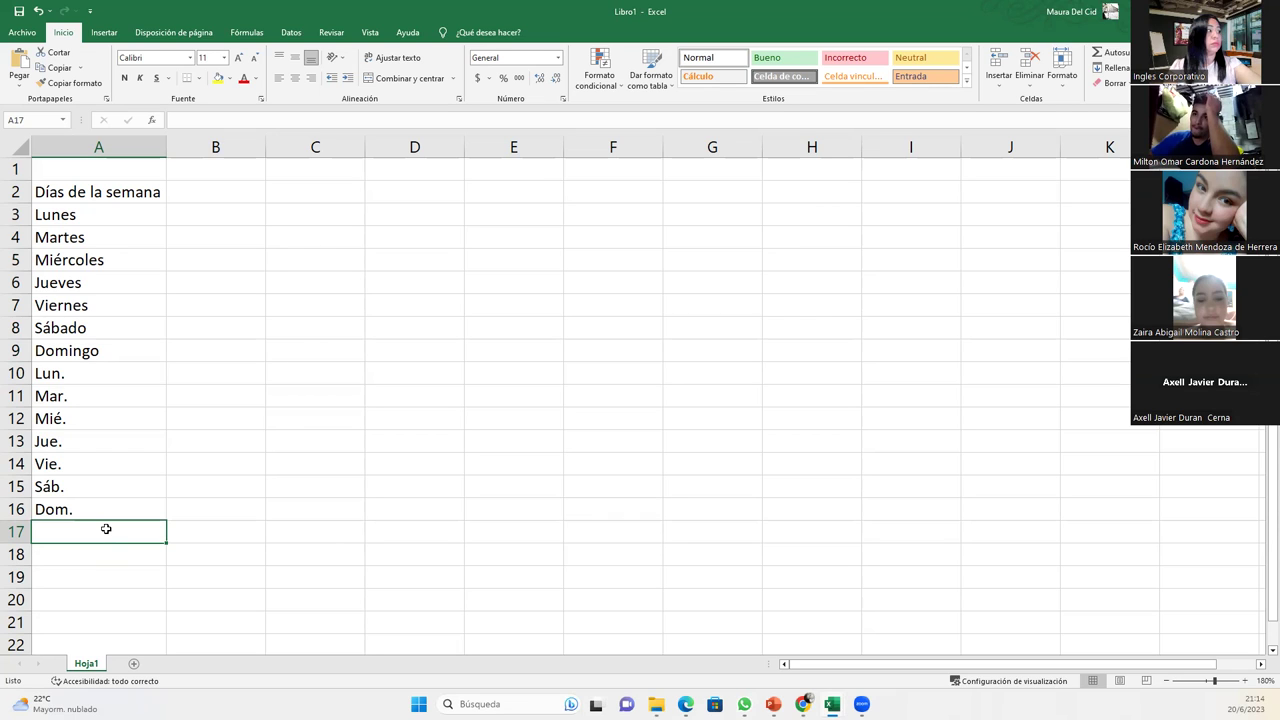
click(84, 509)
click(82, 523)
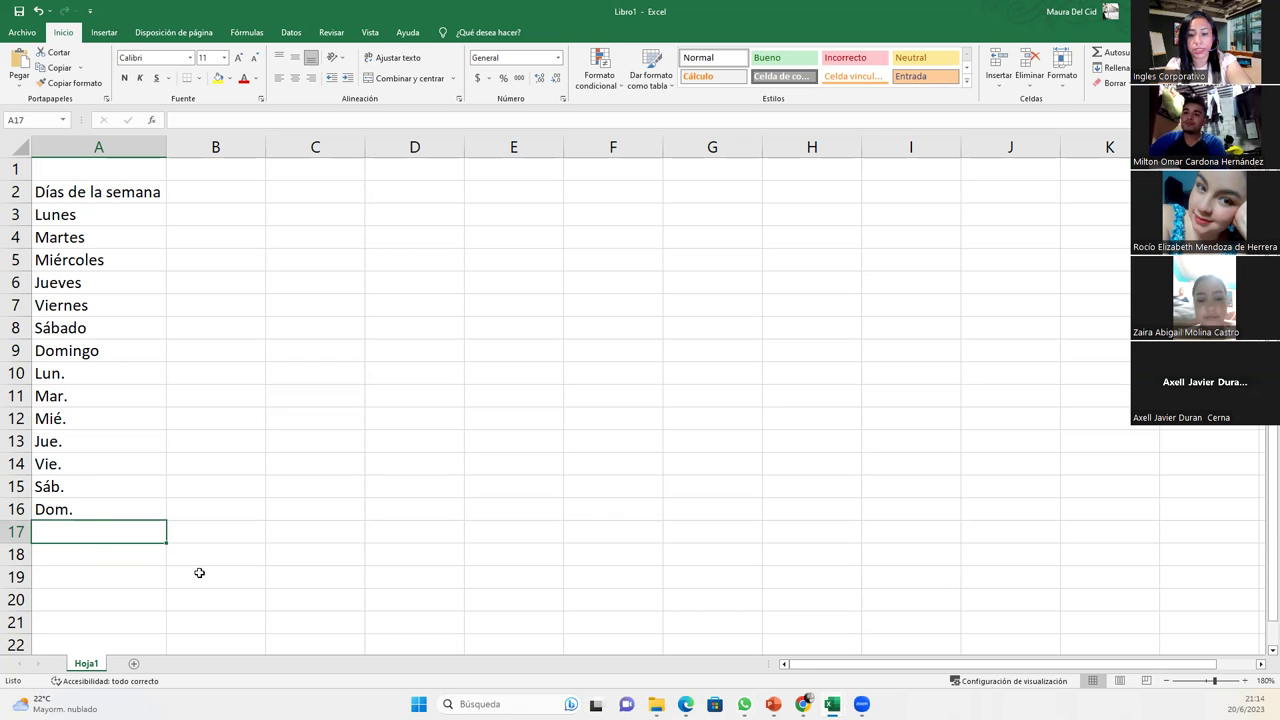
text(monda)
key(BackSpace)
key(BackSpace)
key(BackSpace)
key(BackSpace)
key(BackSpace)
text(Monday)
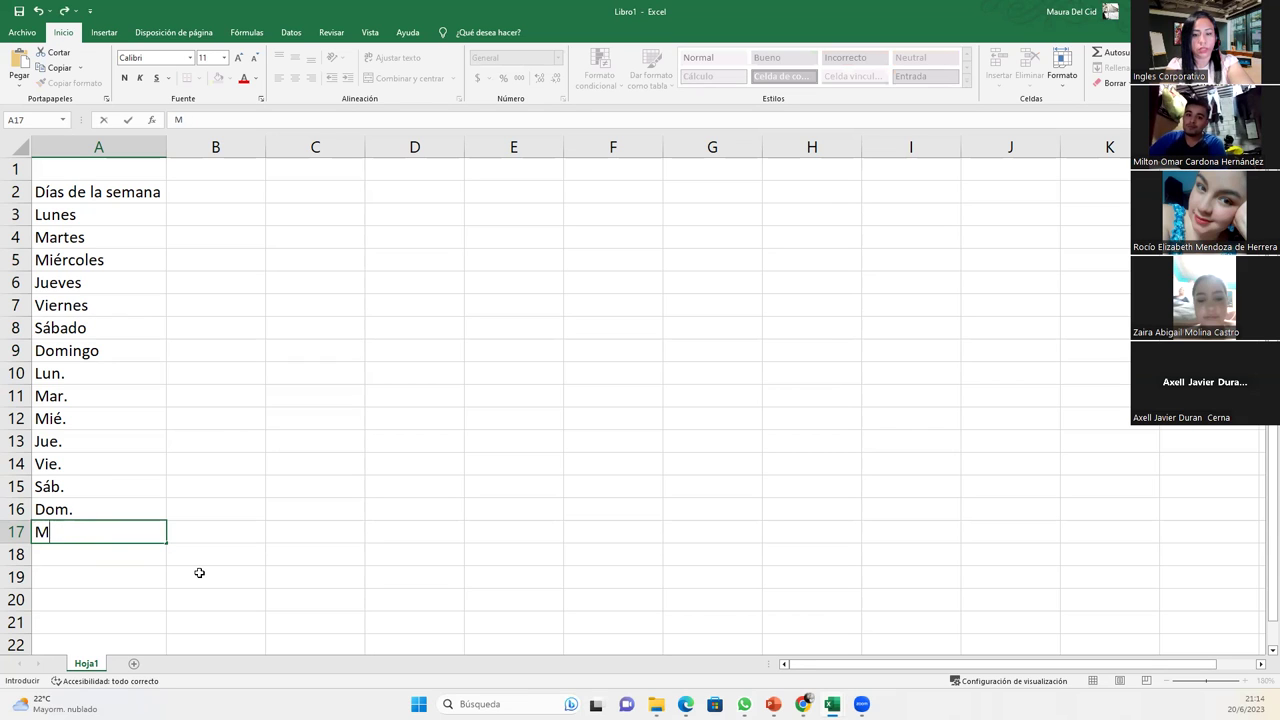
key(Return)
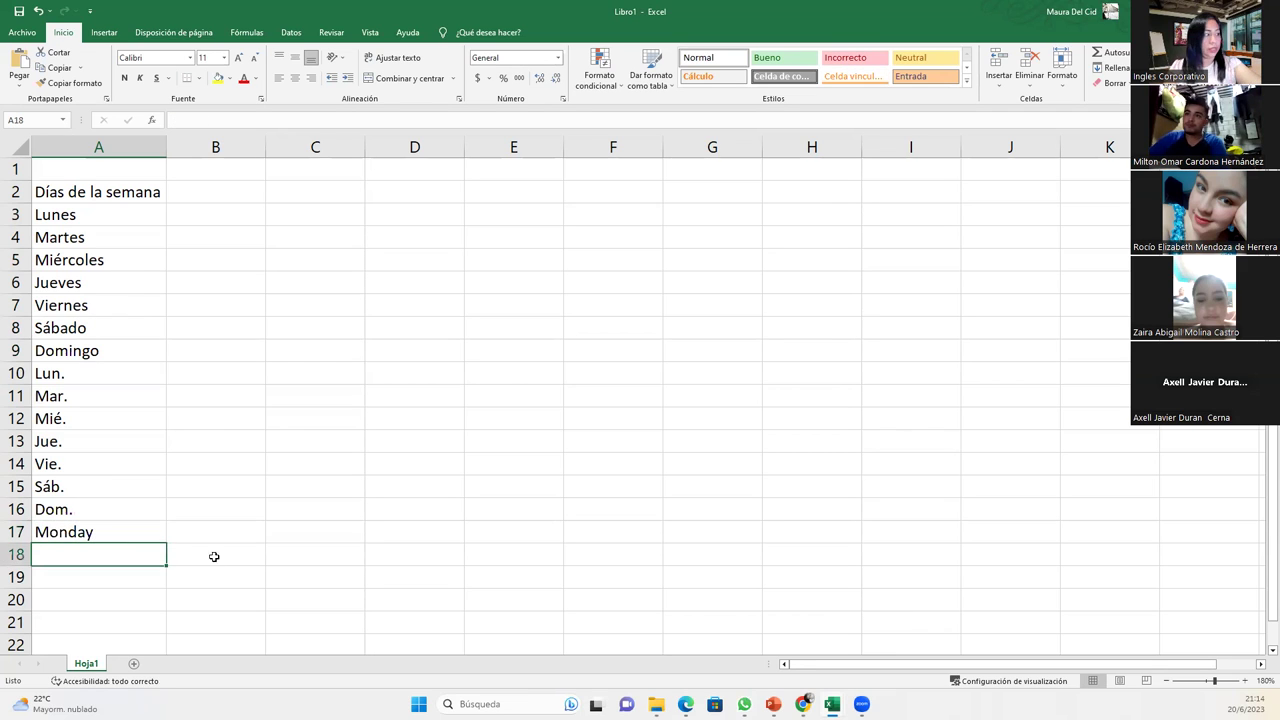
click(141, 526)
scroll(142, 523, down, 3)
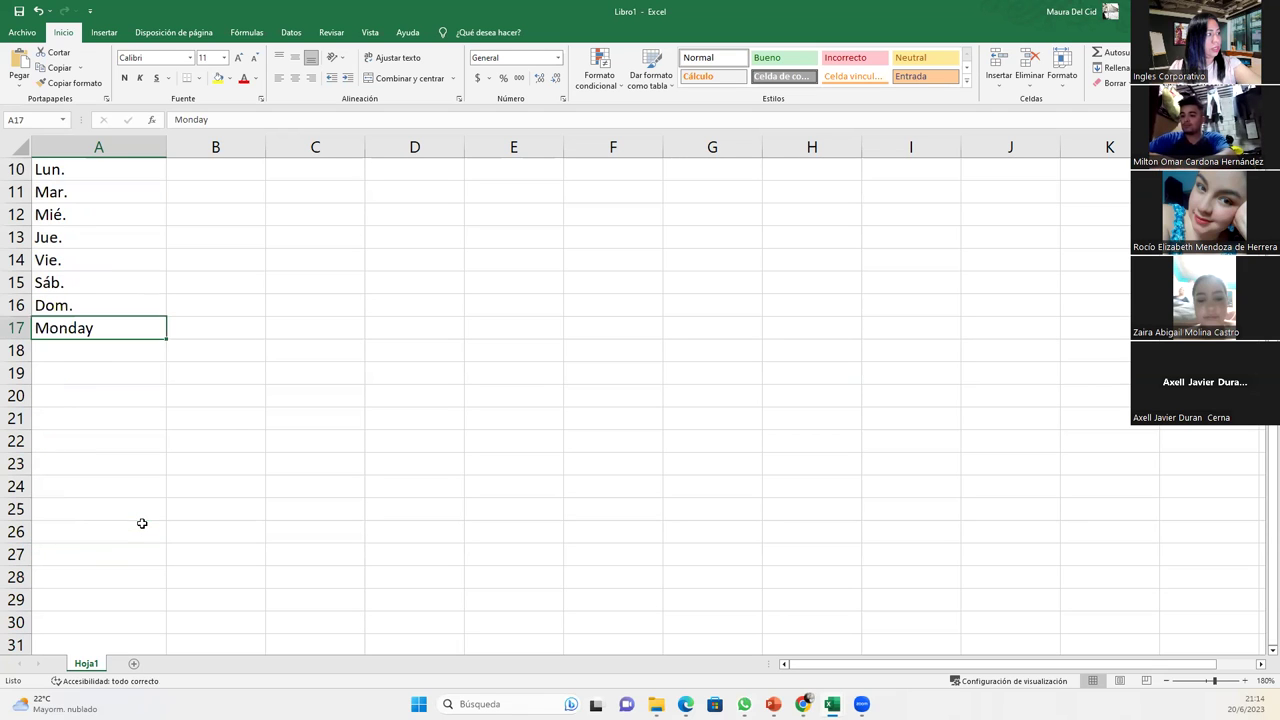
drag(166, 339, 172, 469)
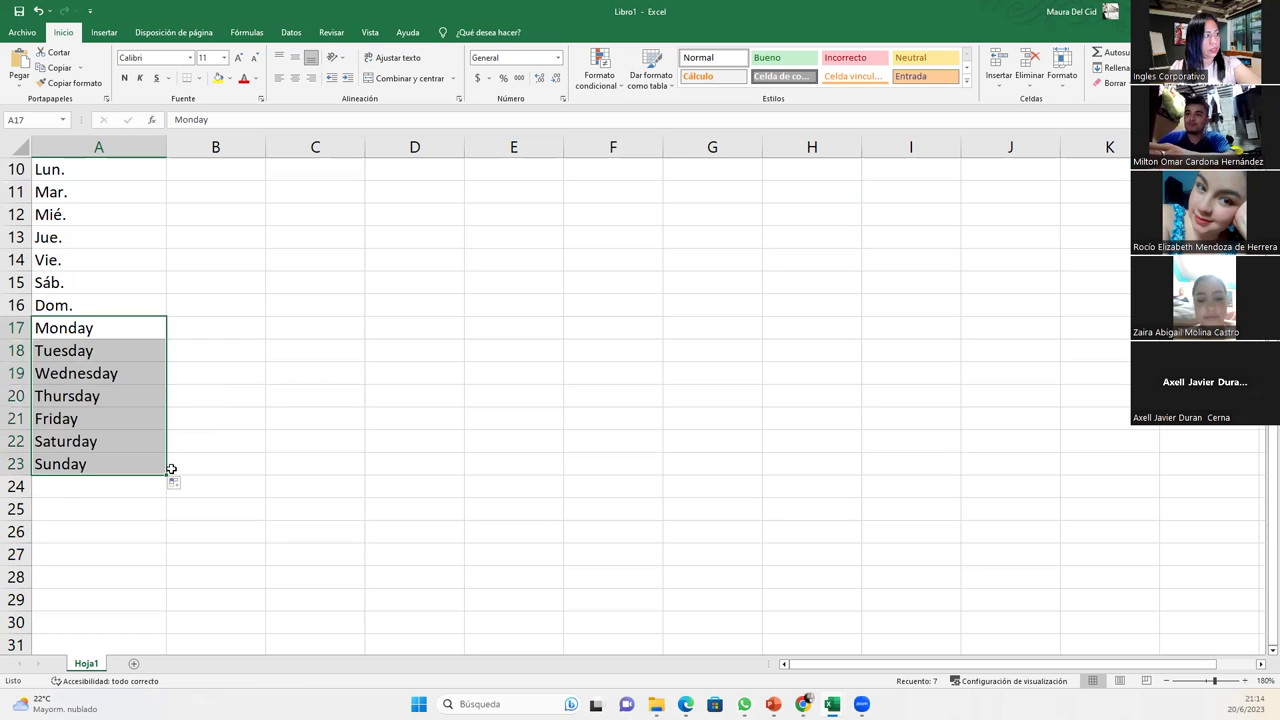
click(141, 462)
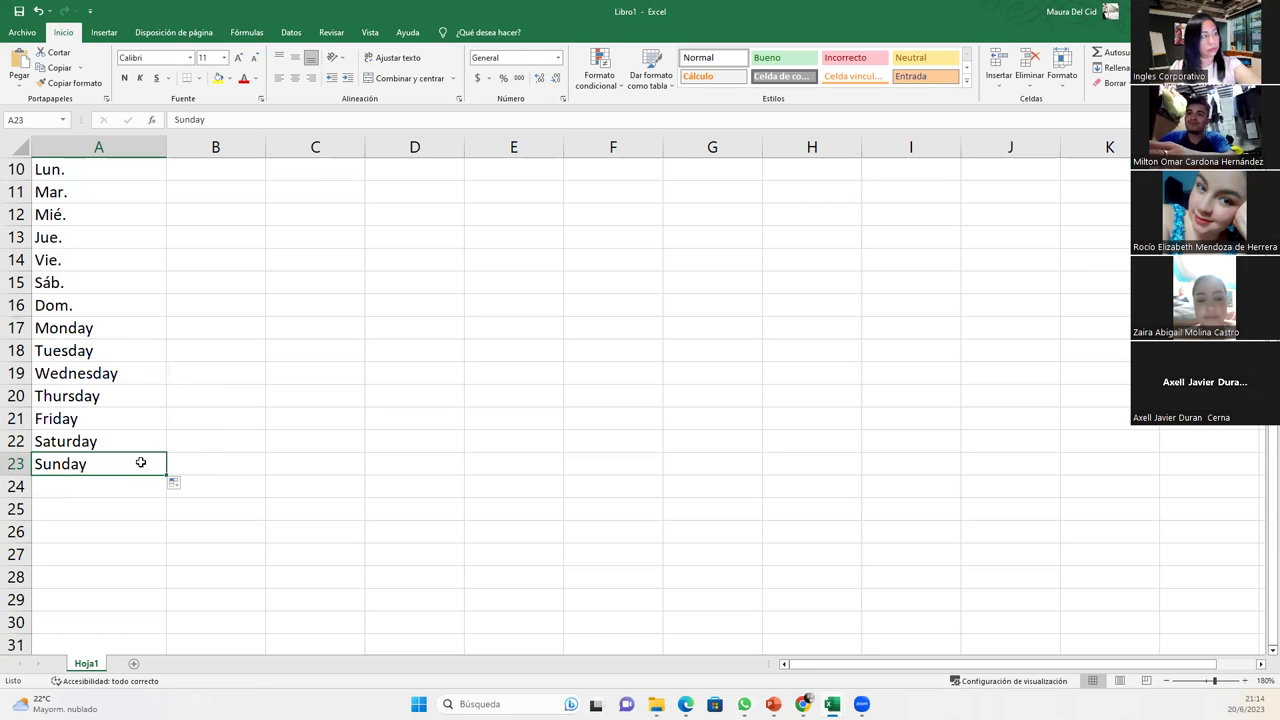
scroll(126, 457, up, 3)
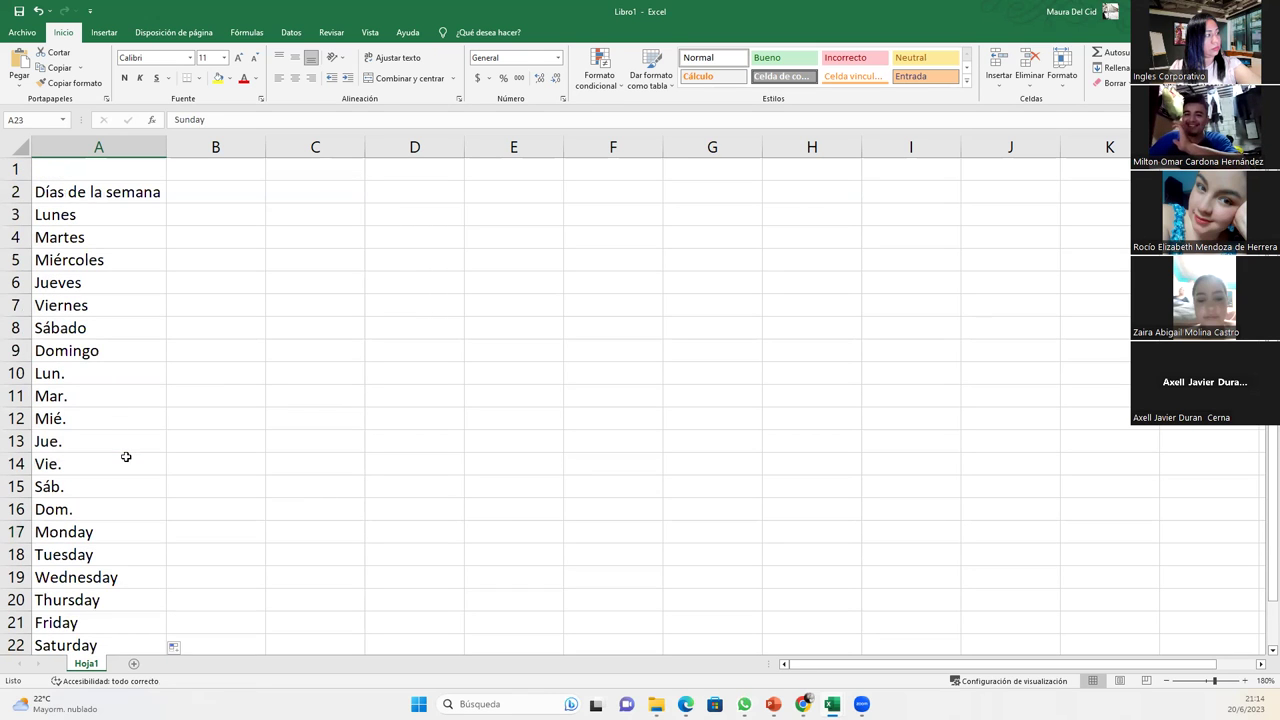
scroll(126, 457, down, 3)
click(131, 335)
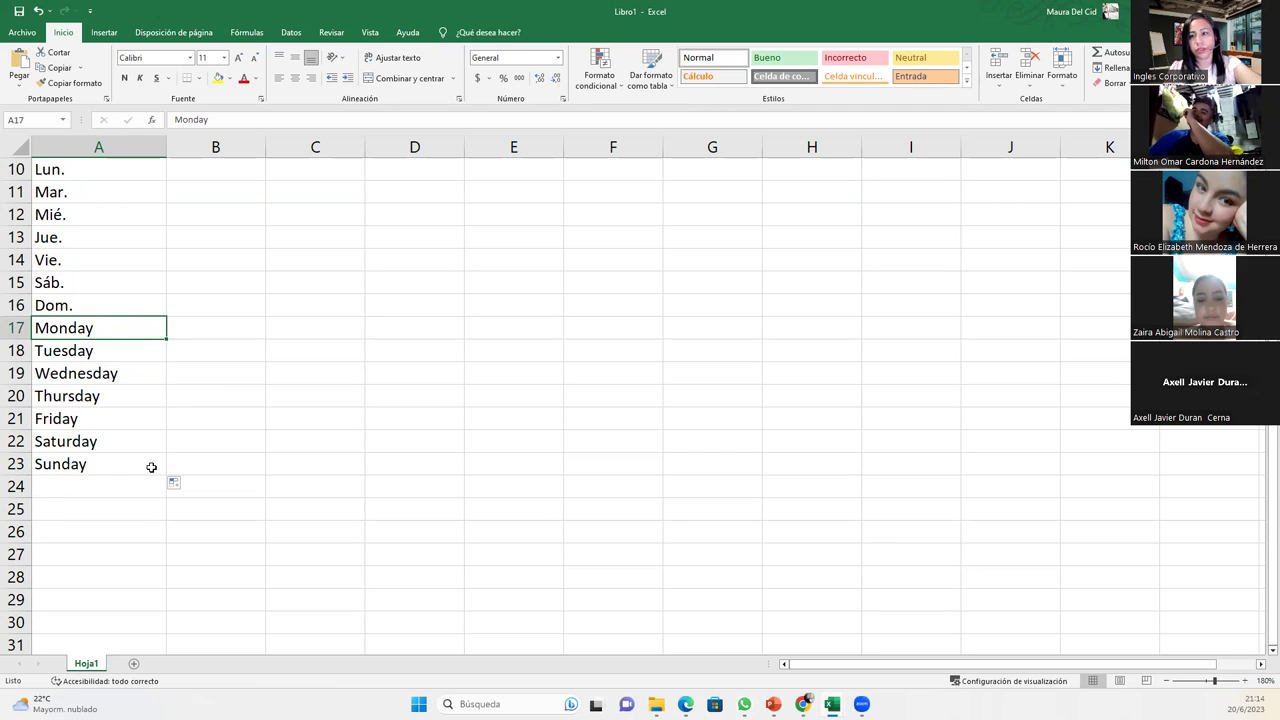
drag(69, 464, 89, 220)
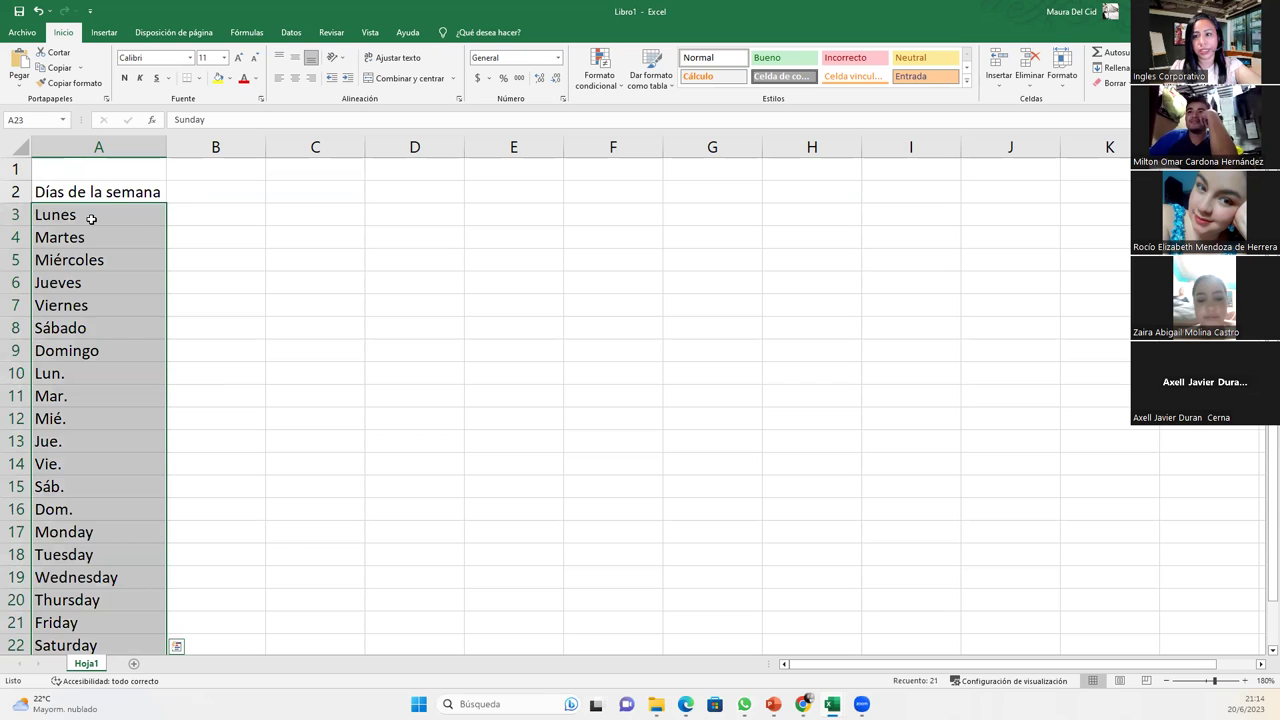
click(91, 219)
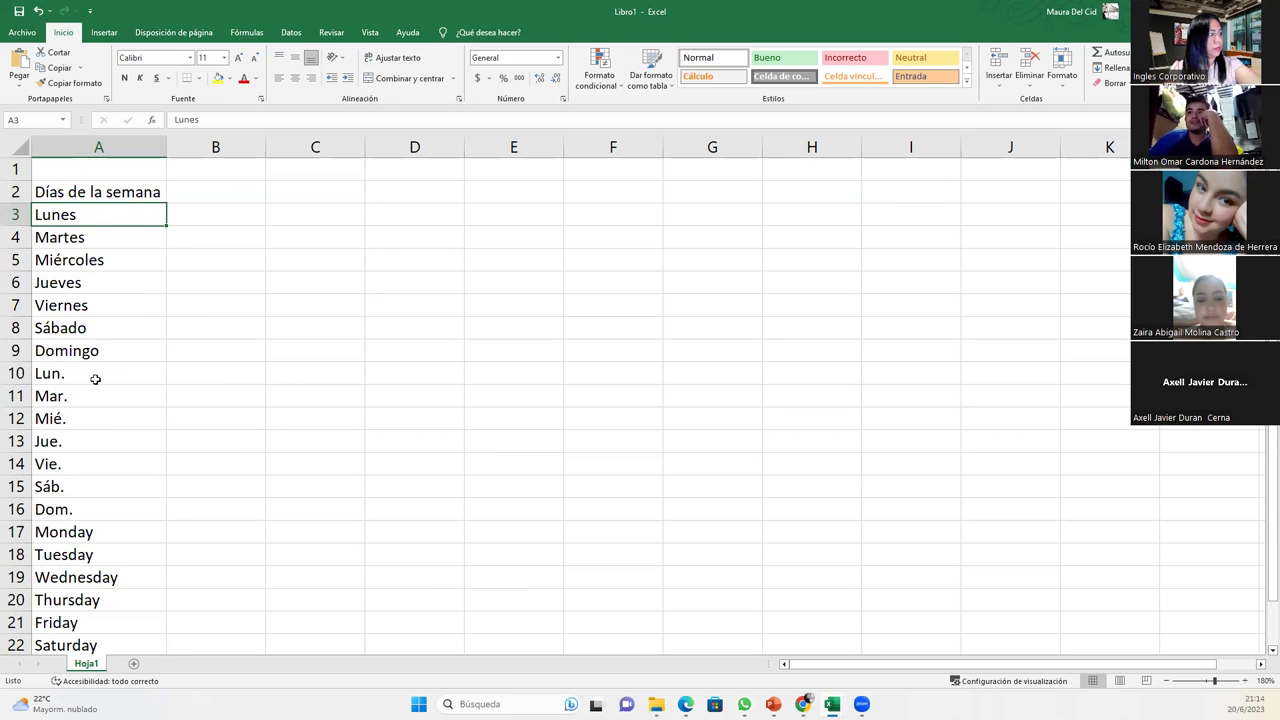
scroll(95, 379, down, 3)
click(97, 491)
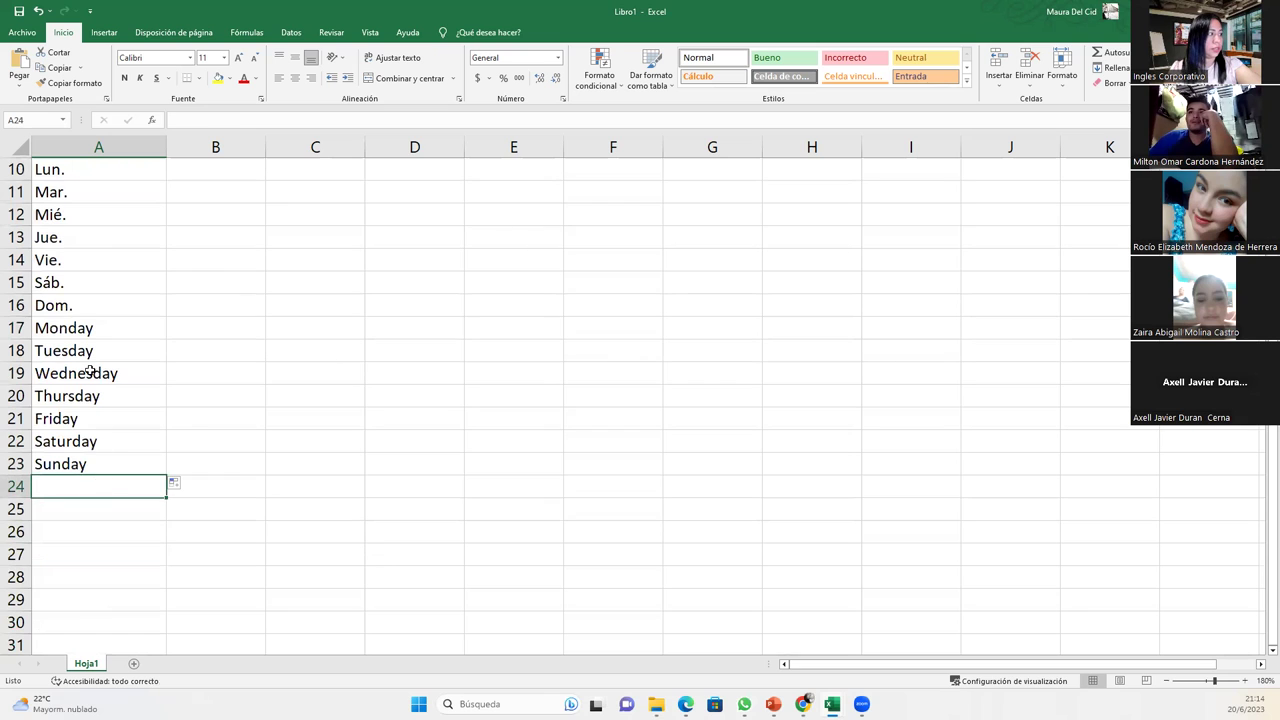
drag(76, 334, 96, 453)
- Enter 'Mon' in A24 and auto-fill Mon through Sun down to A30
click(79, 485)
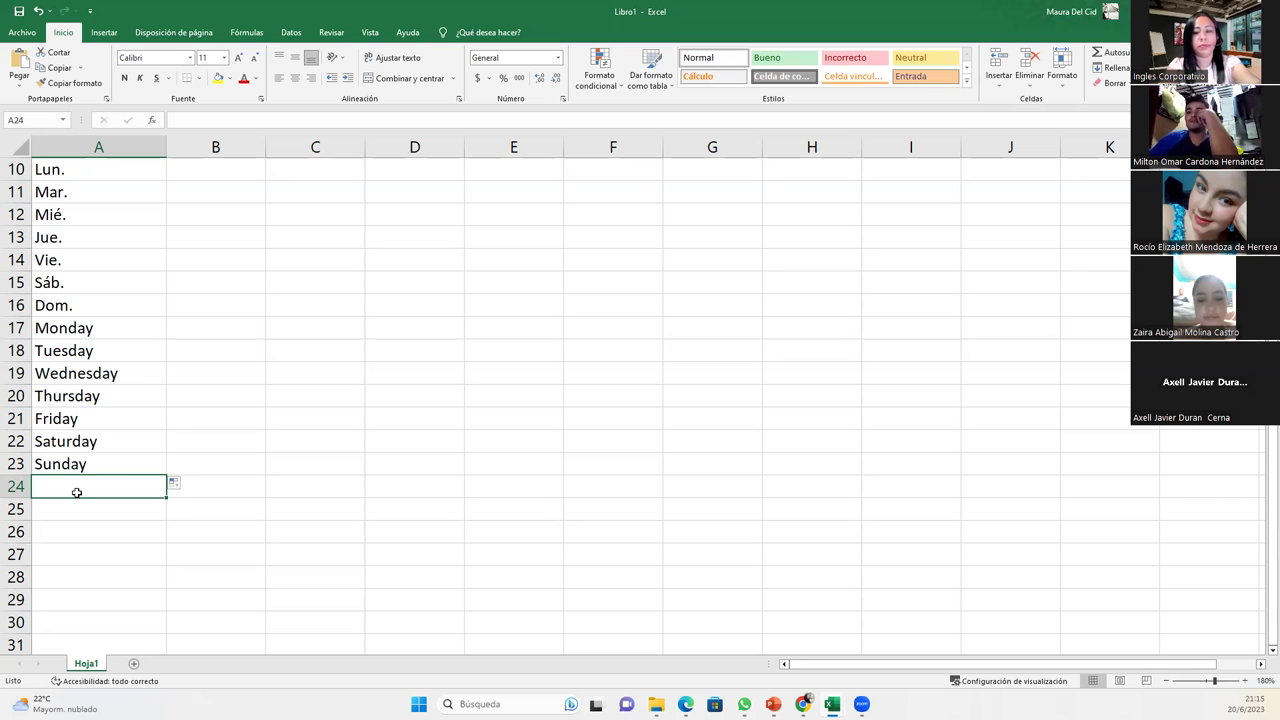
text(Monday)
key(BackSpace)
key(Return)
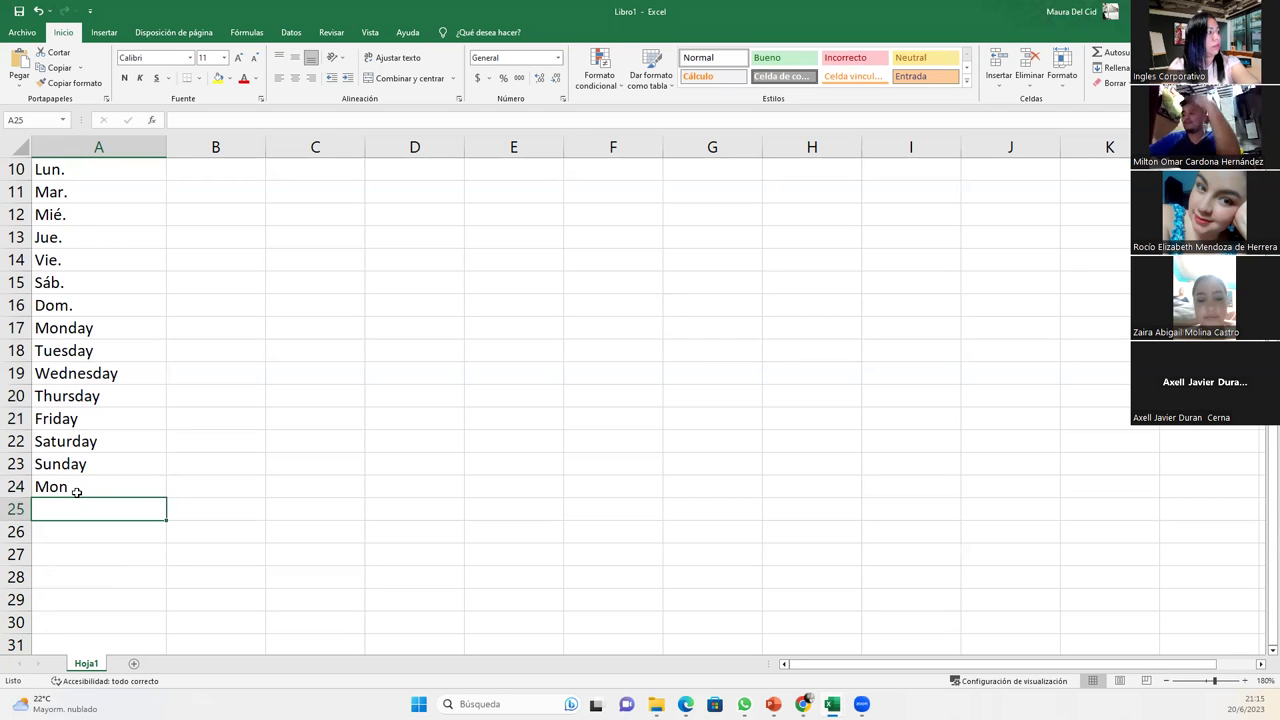
click(77, 490)
drag(168, 501, 168, 630)
- Check the Sun entry in A30, then type 'Meses del año' in cell B2
scroll(205, 540, down, 2)
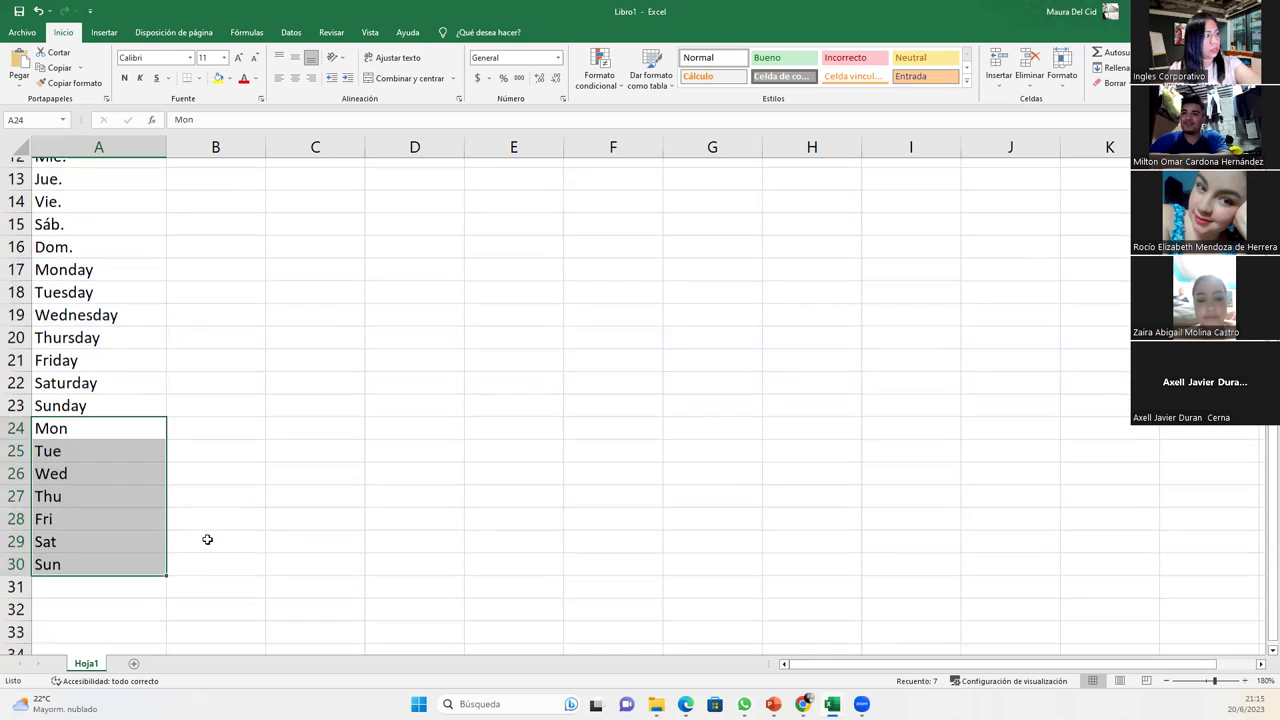
click(84, 354)
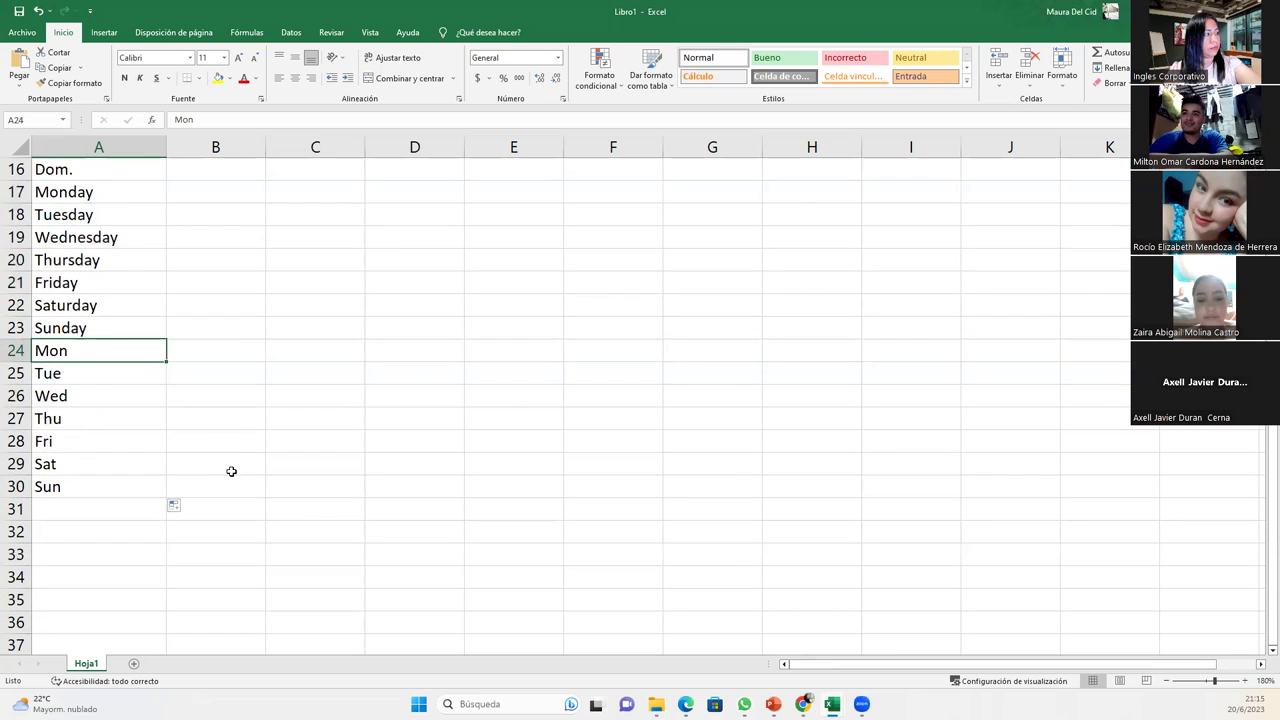
scroll(230, 468, up, 5)
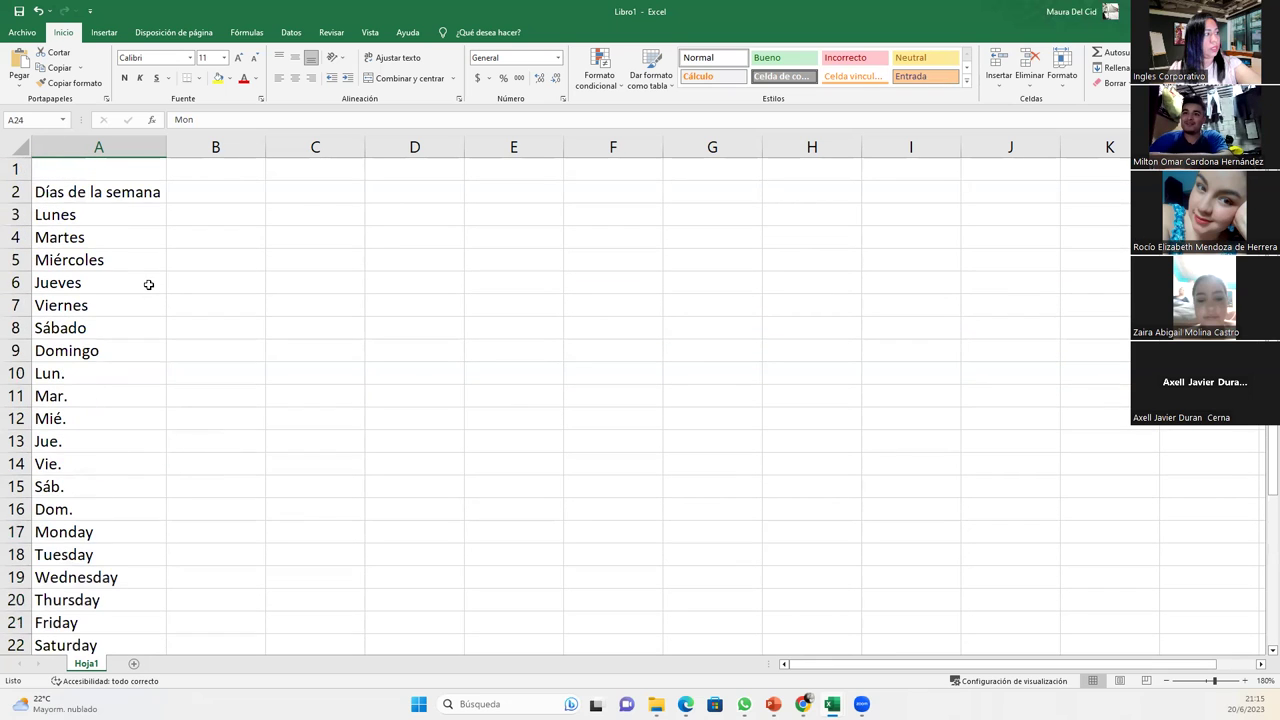
scroll(131, 368, down, 5)
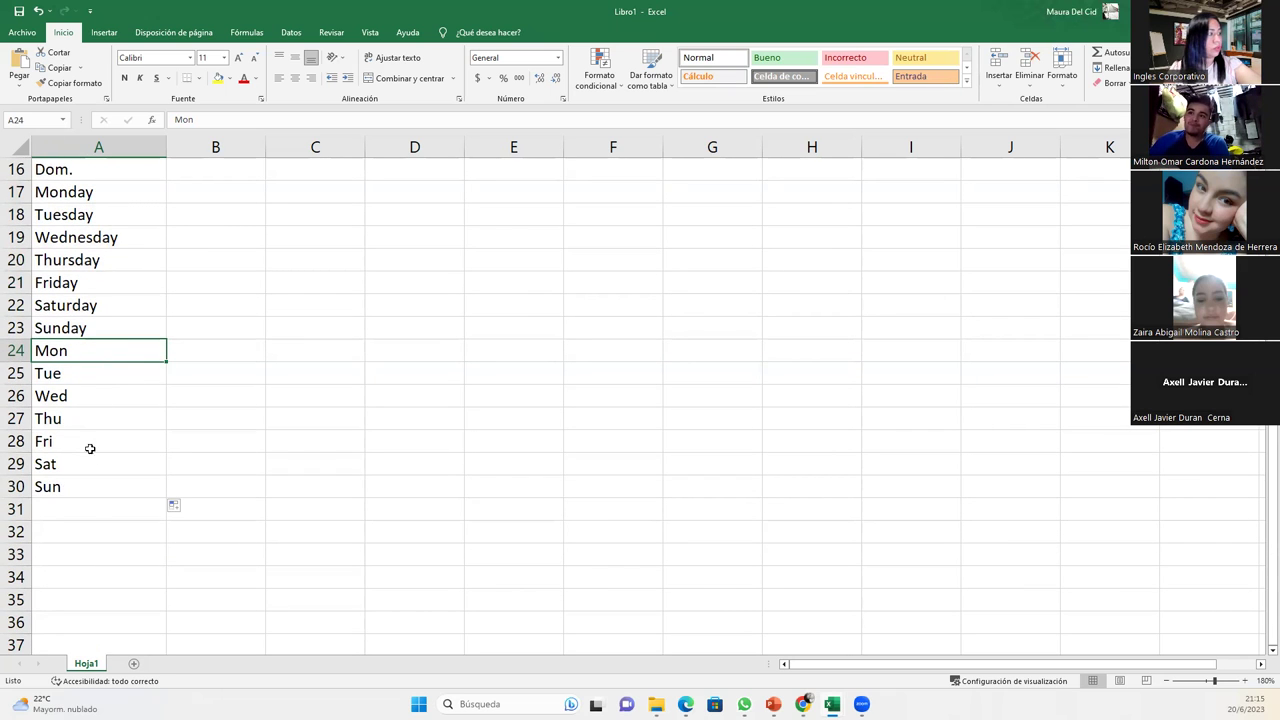
click(100, 488)
scroll(100, 489, up, 5)
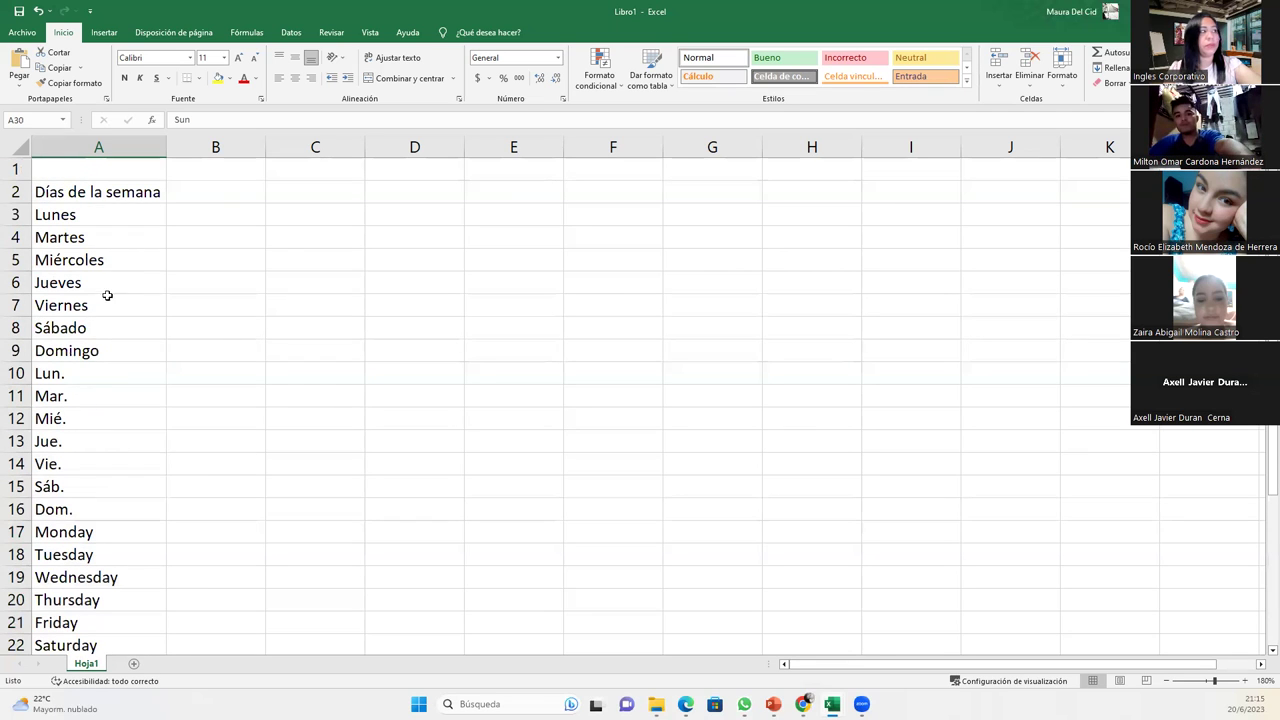
click(225, 194)
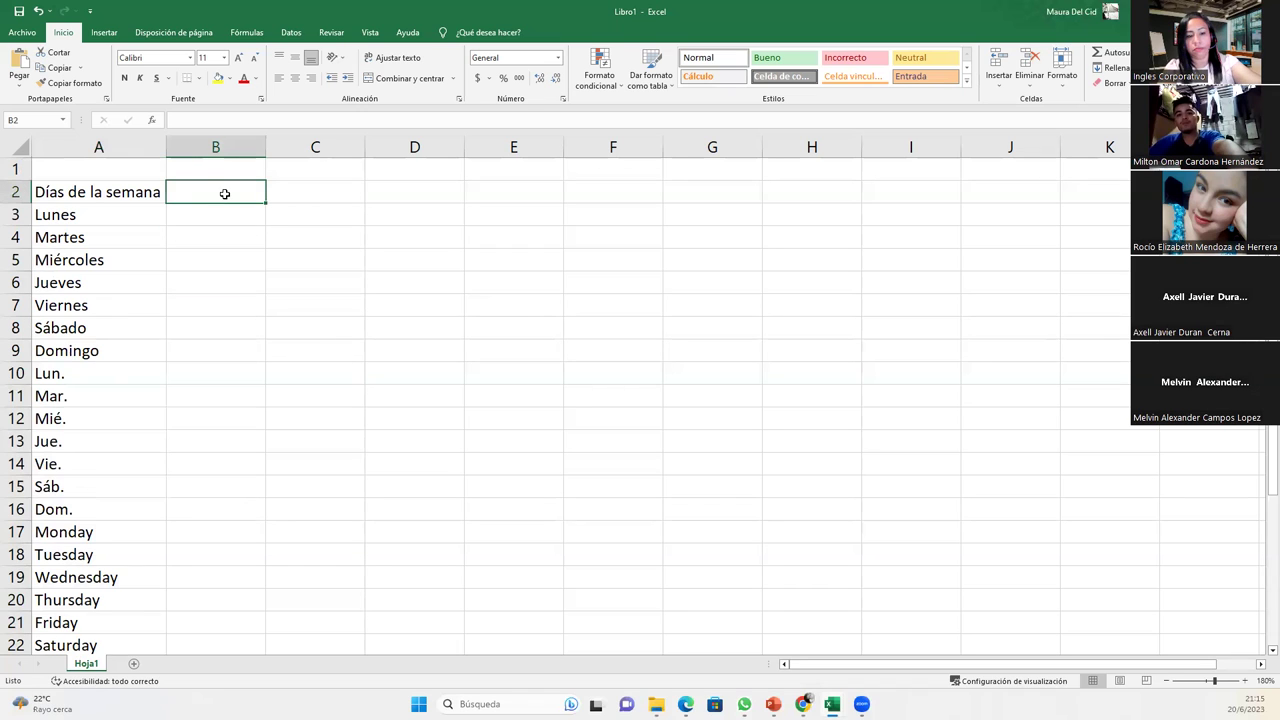
text(Meses del)
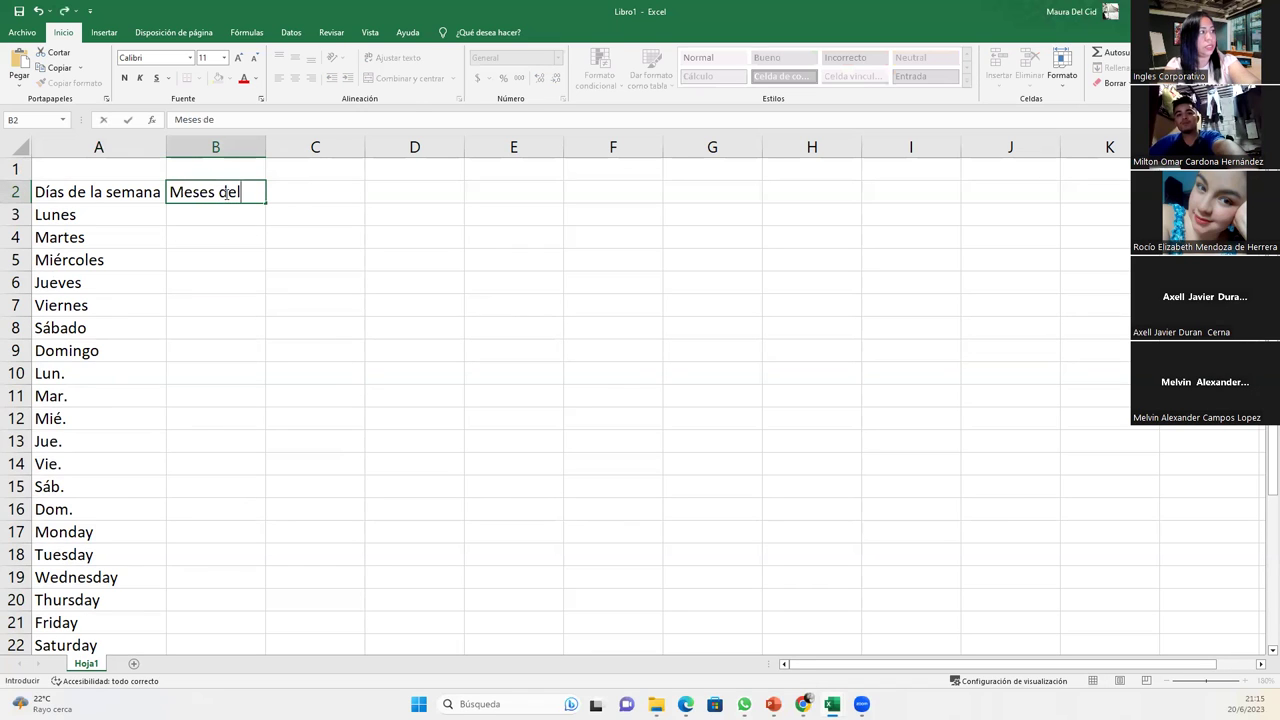
text( año)
- Confirm the B2 heading, autofit column B, and enter 'Enero' in B3
key(Return)
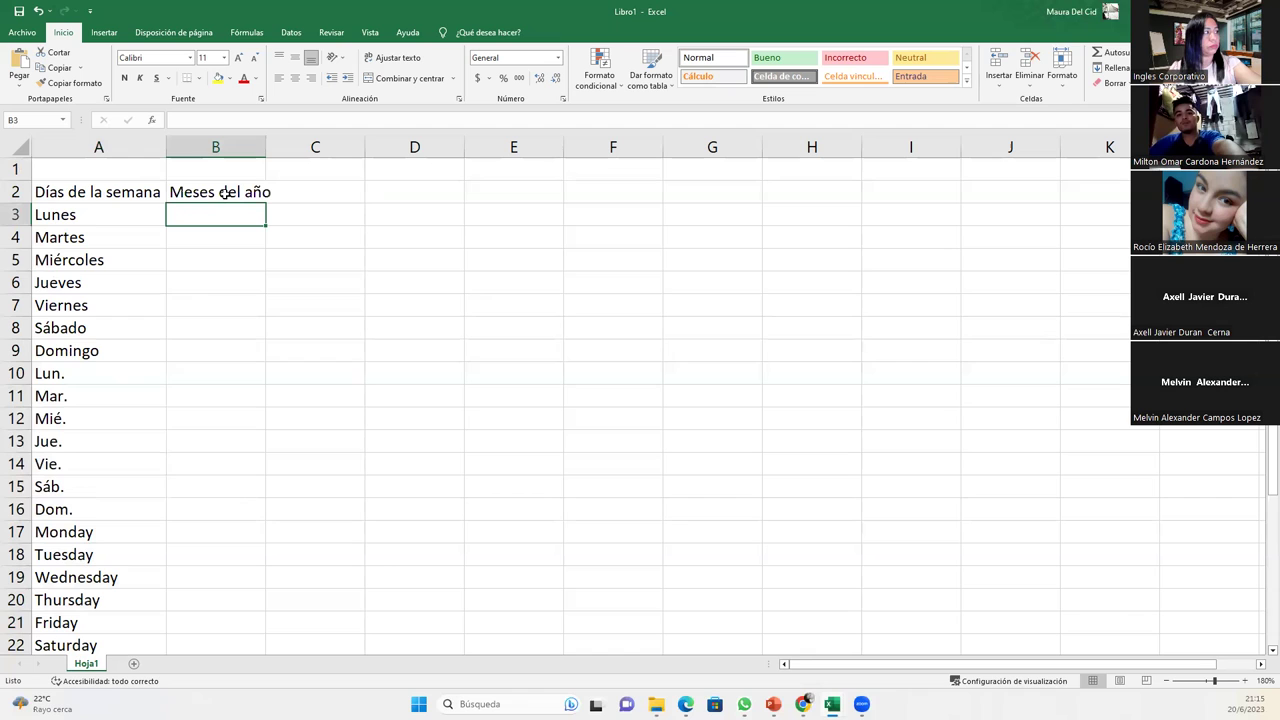
double_click(265, 146)
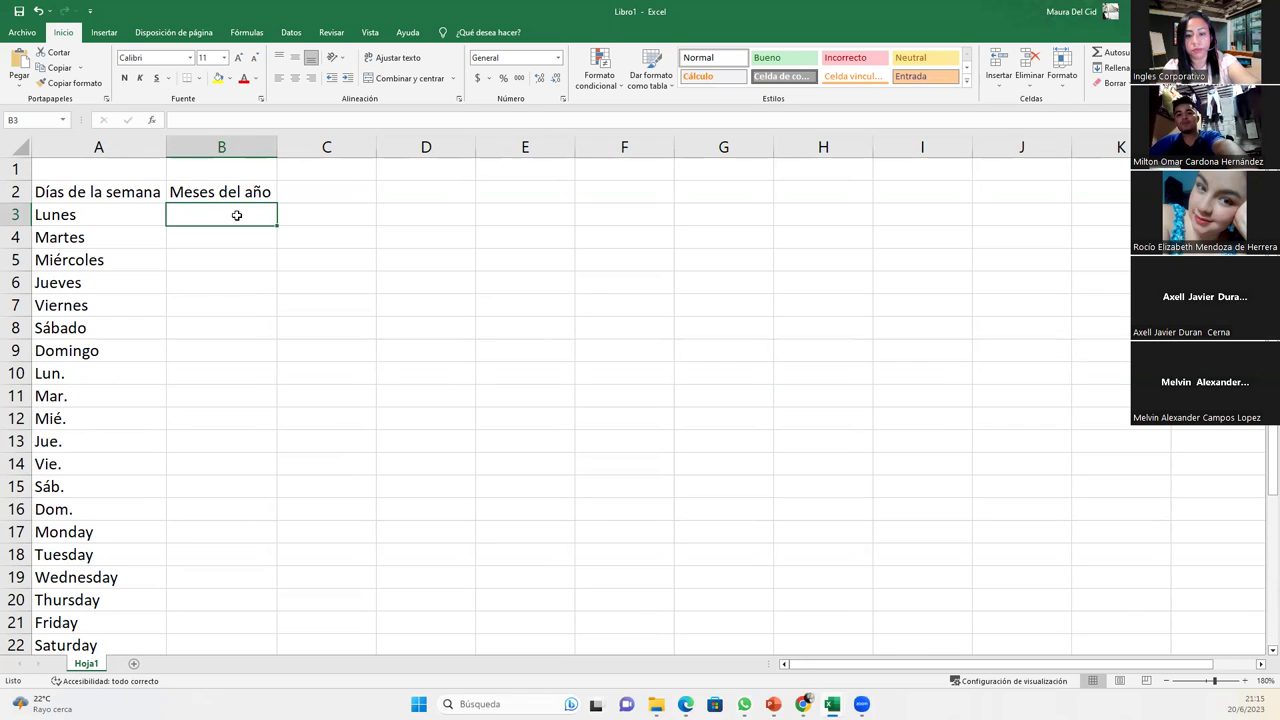
text(Enero)
key(Return)
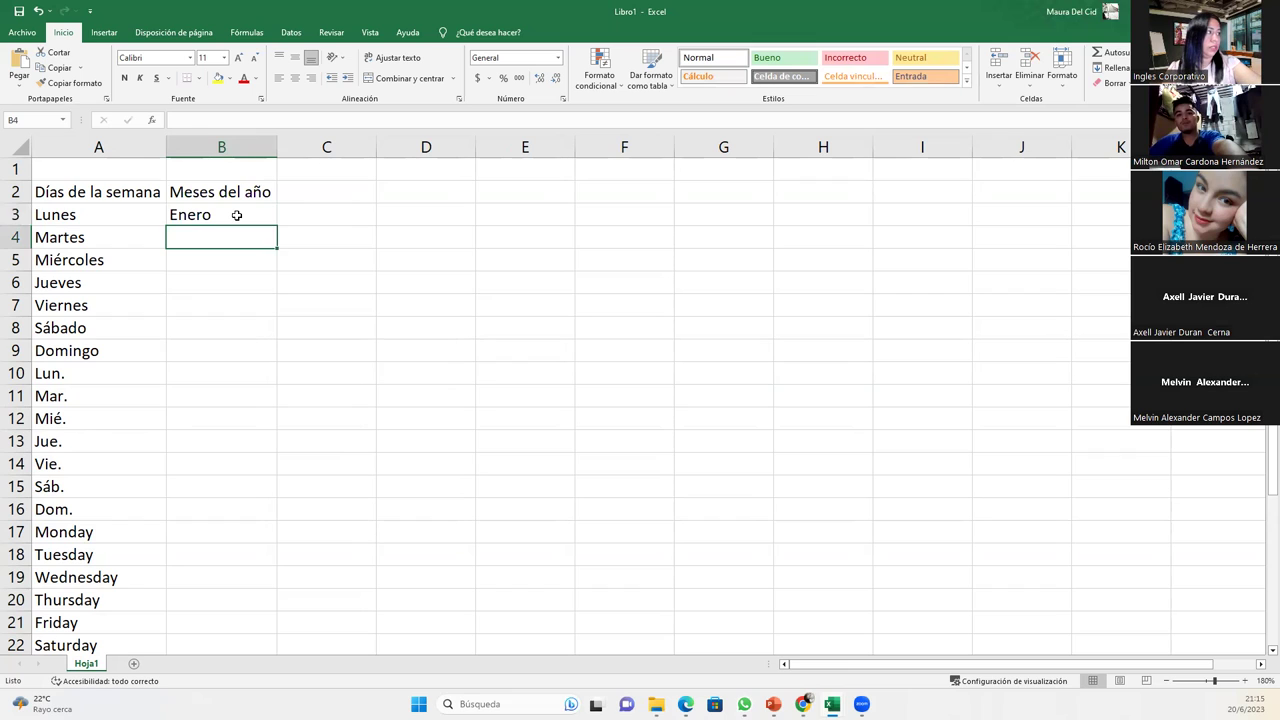
- Auto-fill Enero through Diciembre down to B14
click(237, 215)
drag(277, 226, 258, 466)
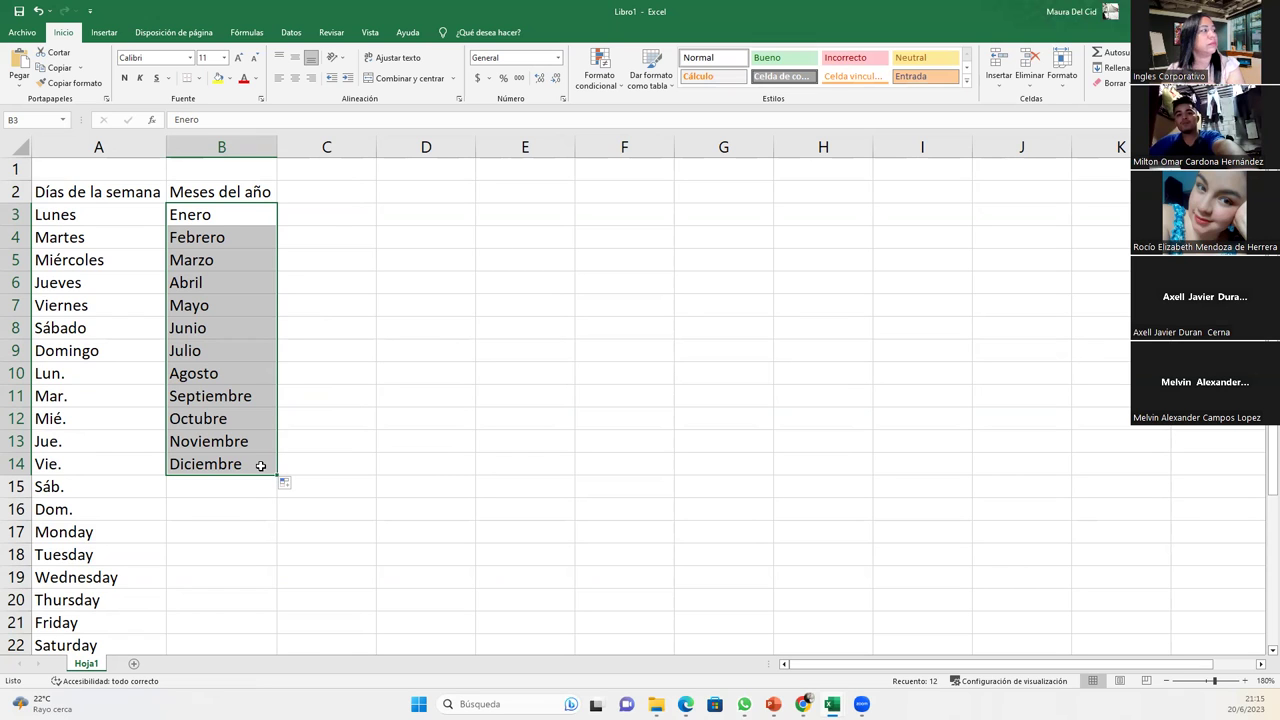
click(223, 484)
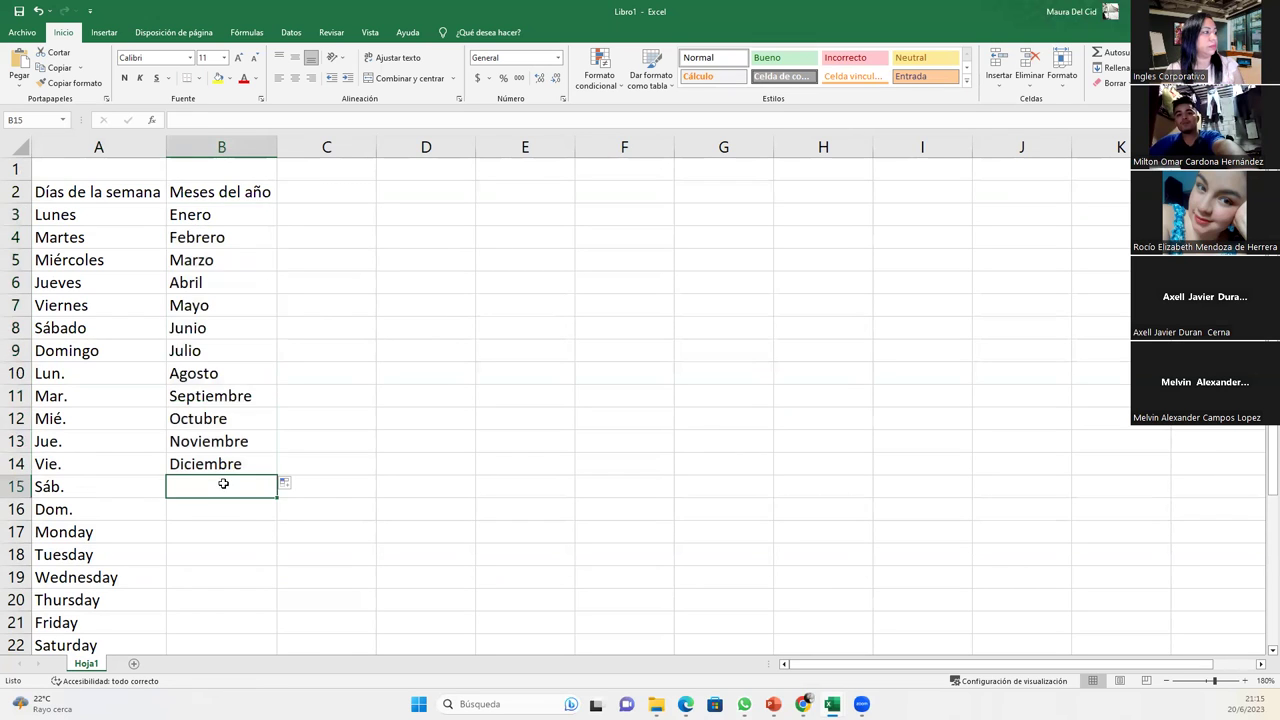
scroll(222, 481, down, 3)
scroll(222, 481, down, 2)
scroll(222, 479, up, 5)
scroll(222, 477, down, 1)
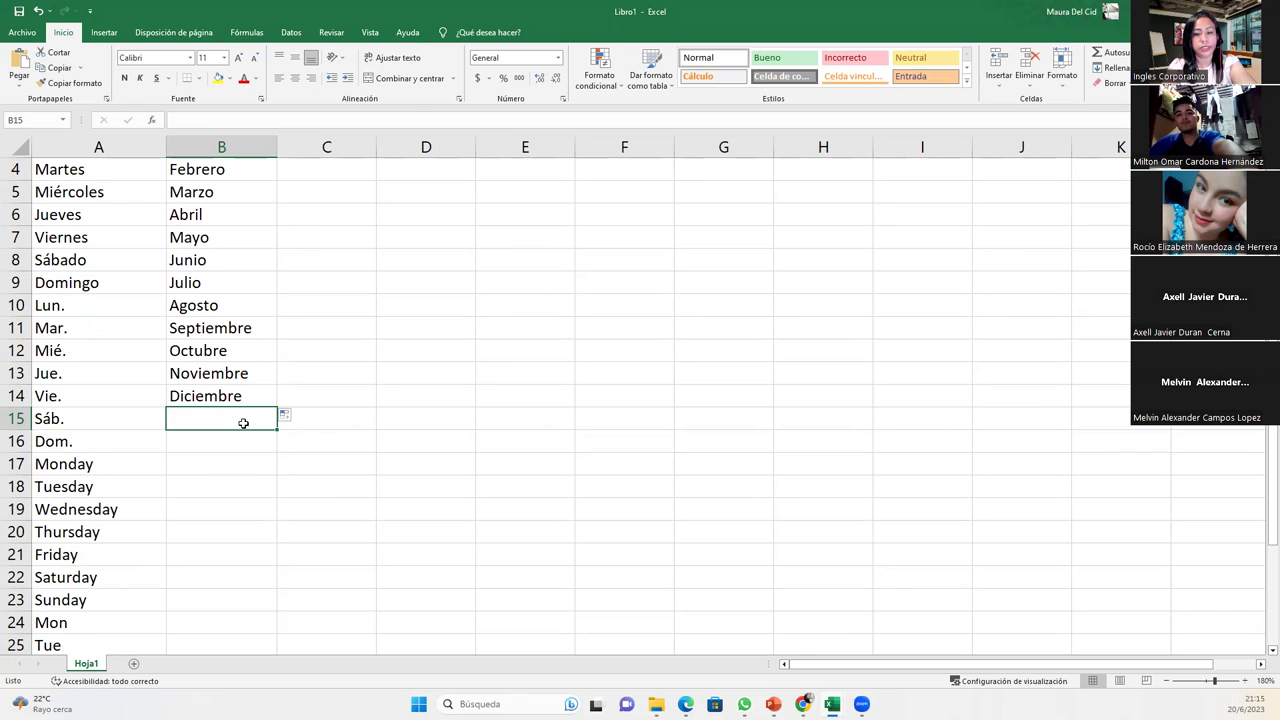
- Enter 'January' in B15 and auto-fill through December in B26
text(January)
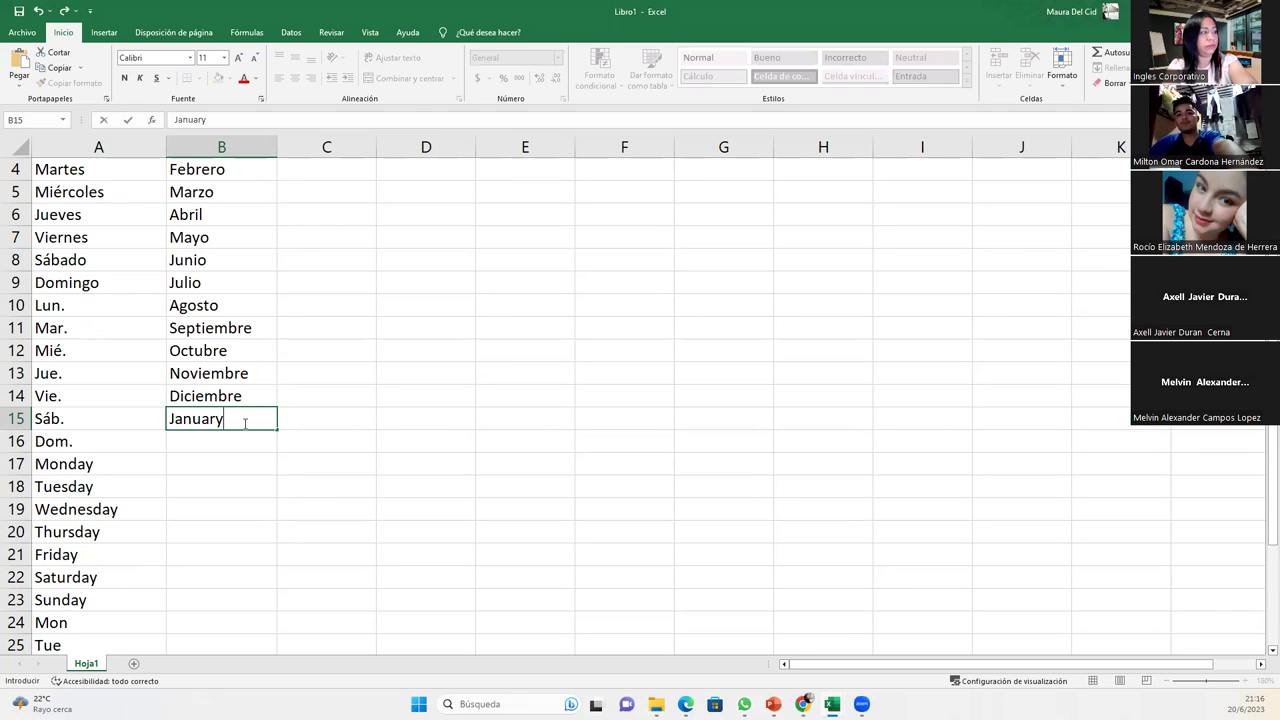
key(Return)
click(243, 421)
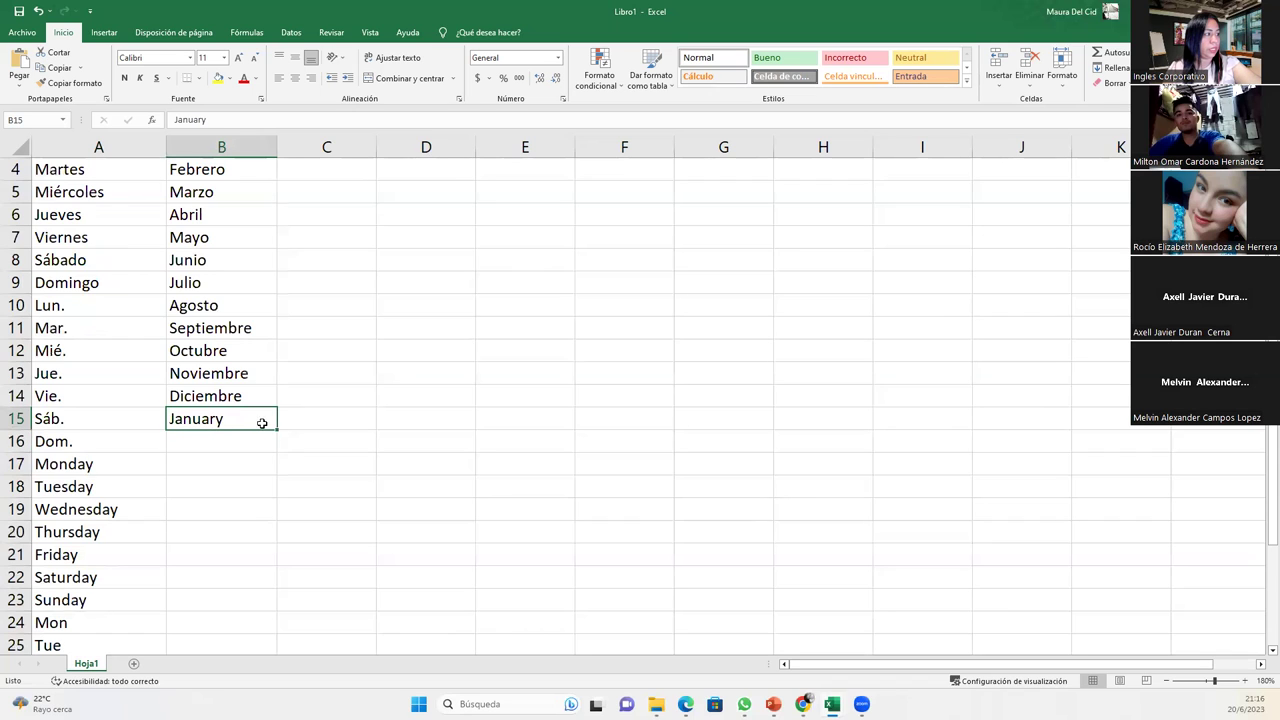
drag(277, 431, 276, 540)
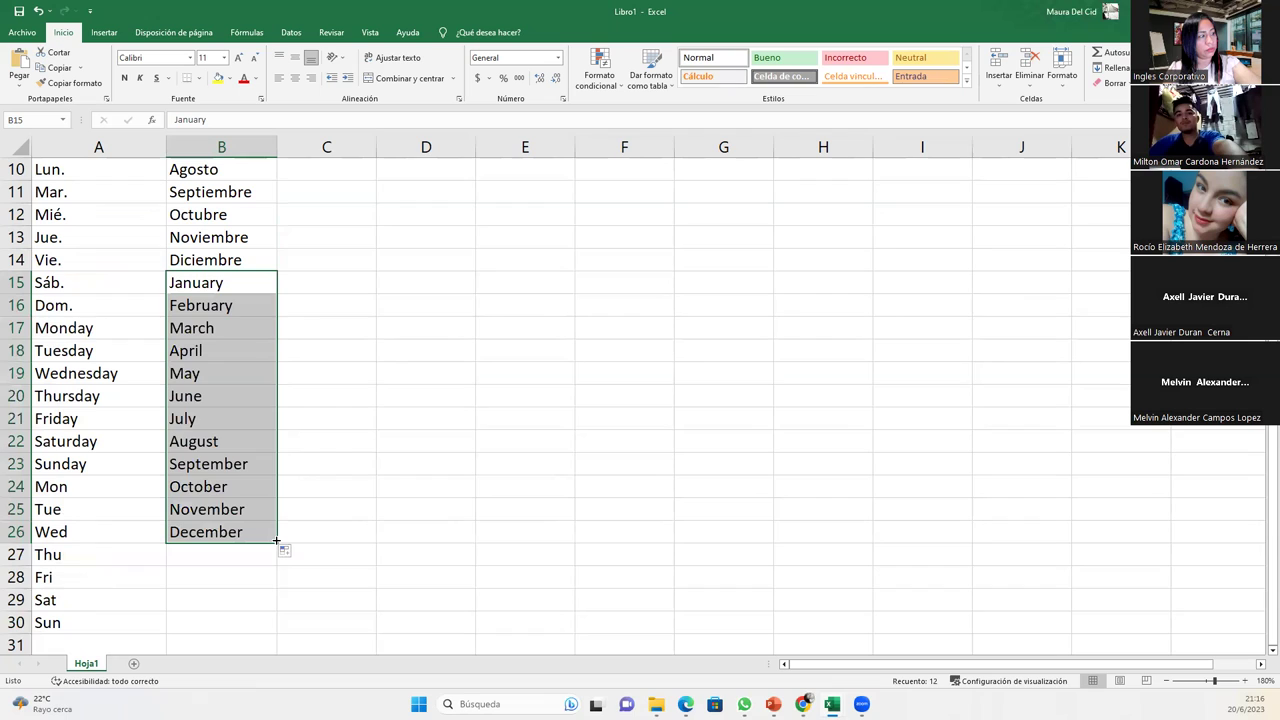
click(243, 288)
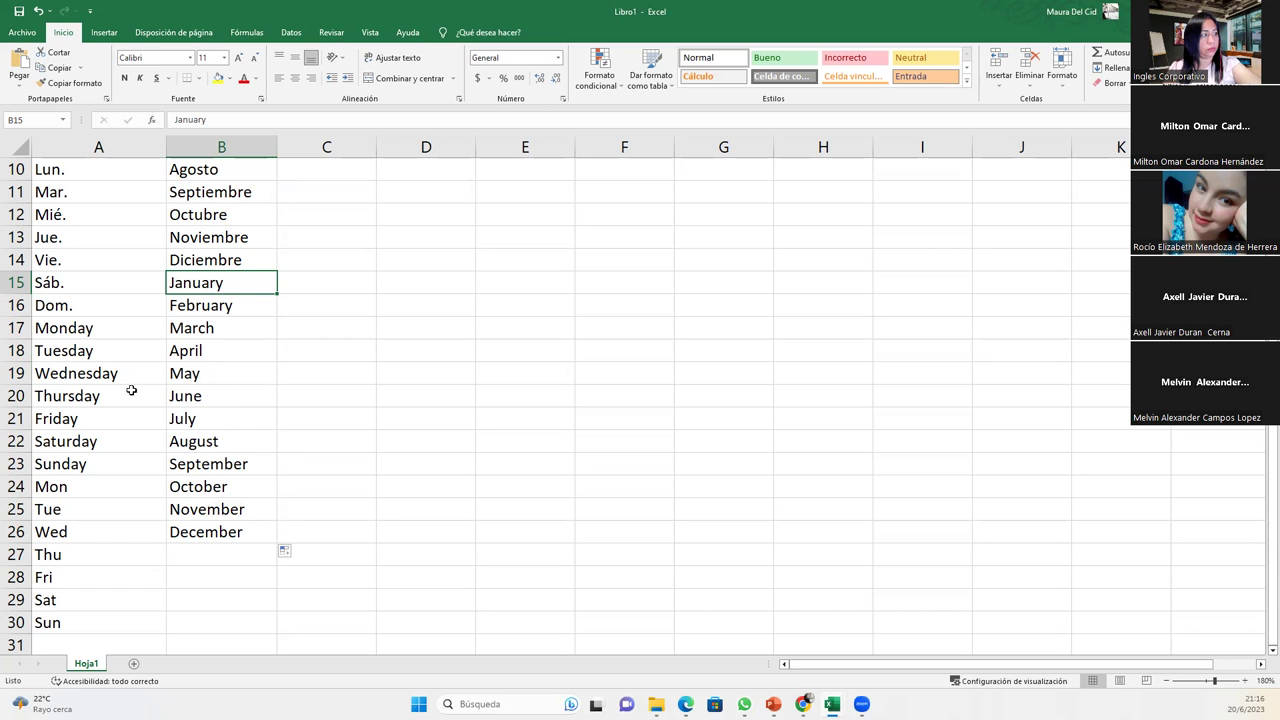
click(207, 550)
scroll(207, 550, down, 1)
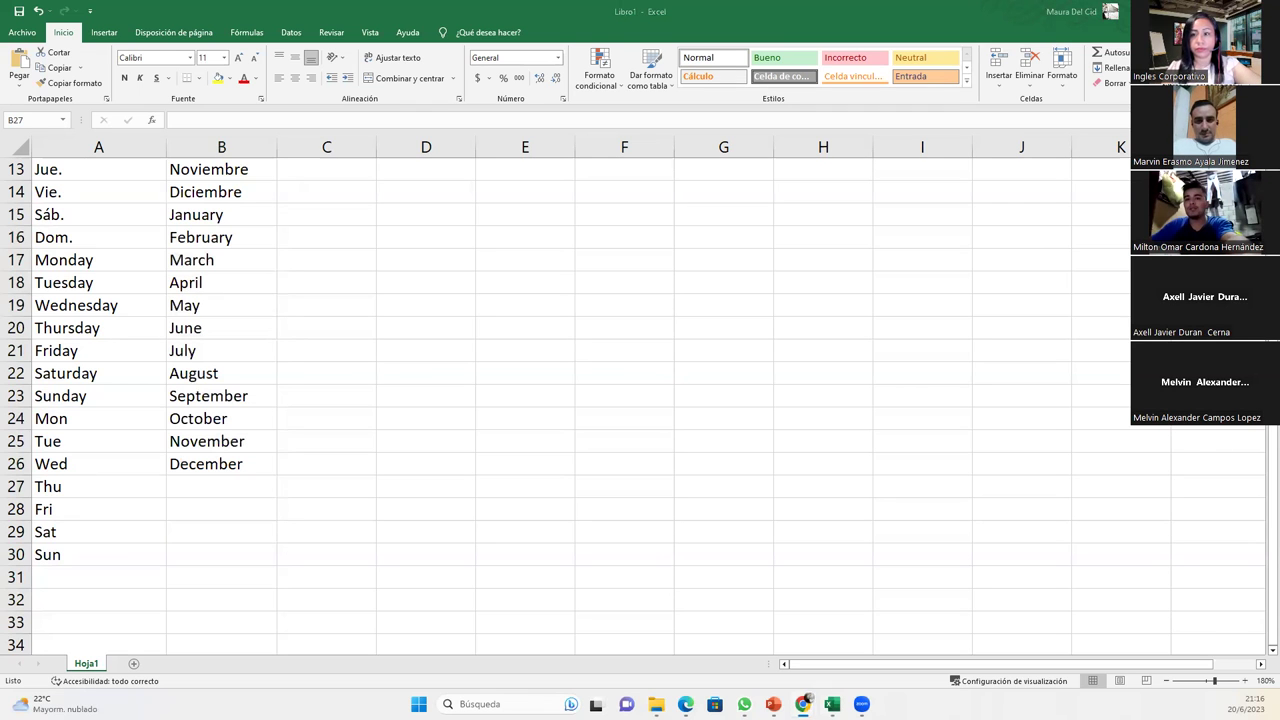
click(238, 494)
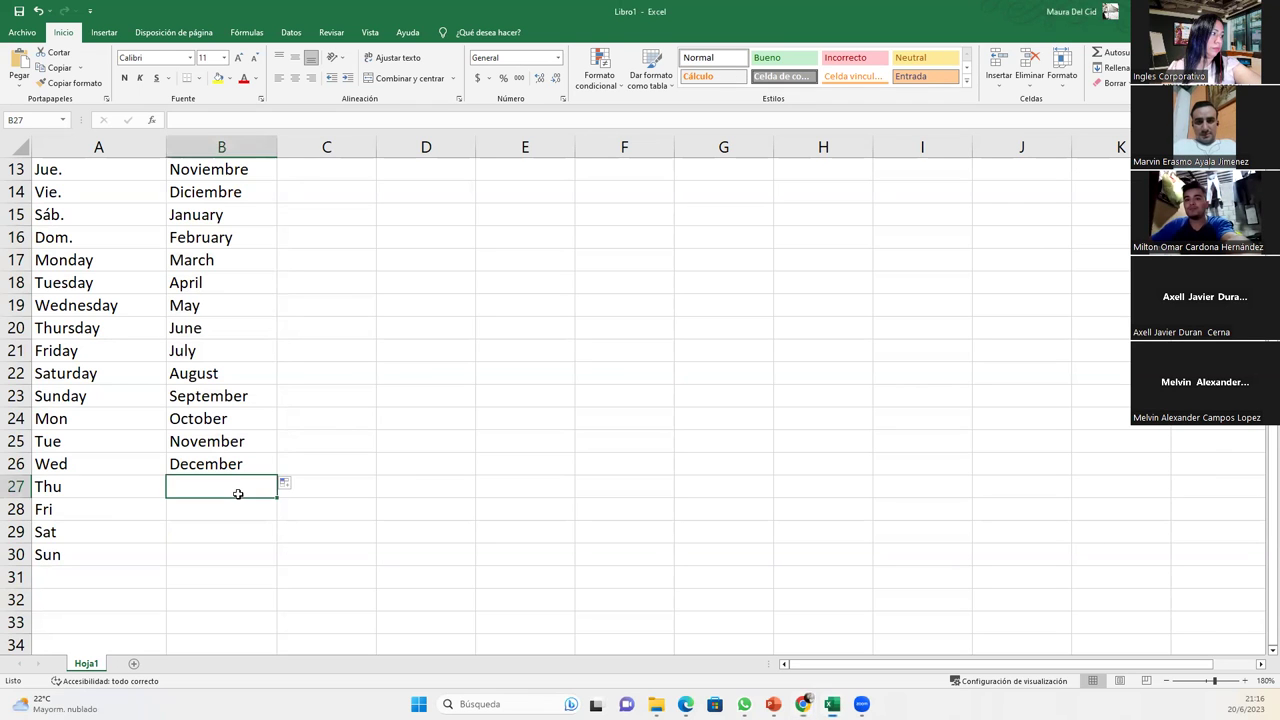
scroll(238, 494, up, 4)
scroll(238, 494, down, 5)
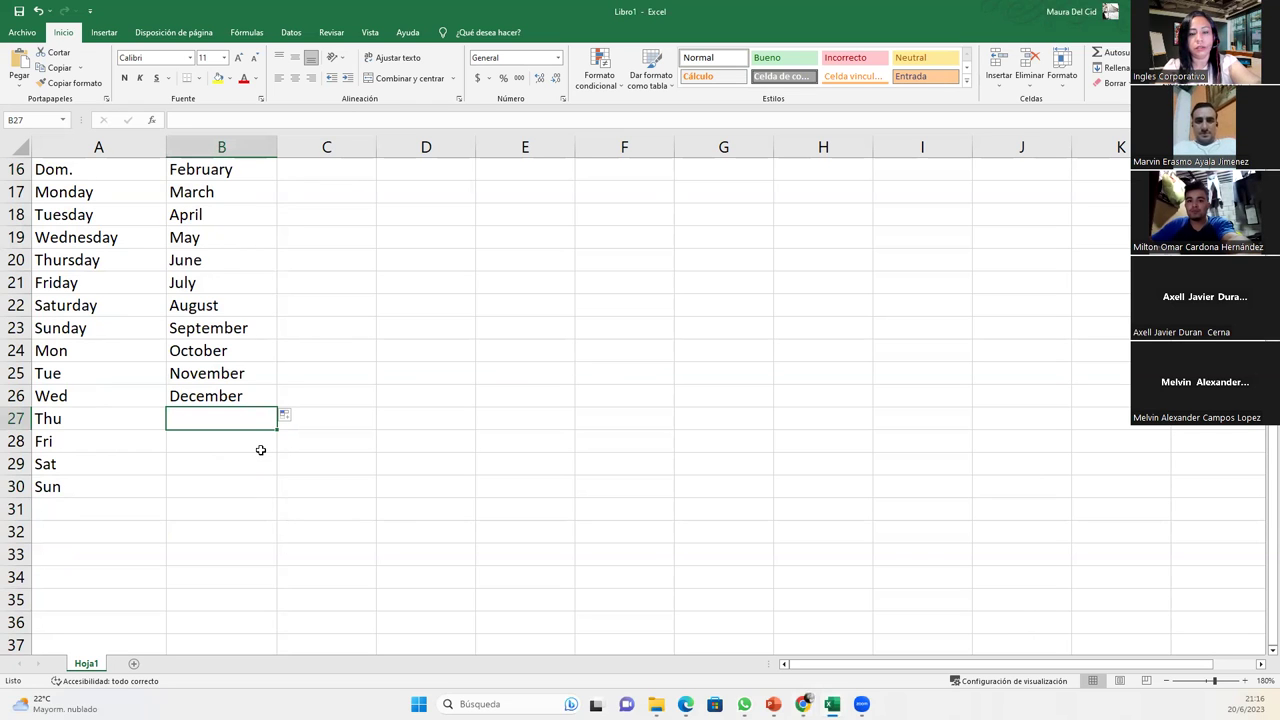
text(Enero)
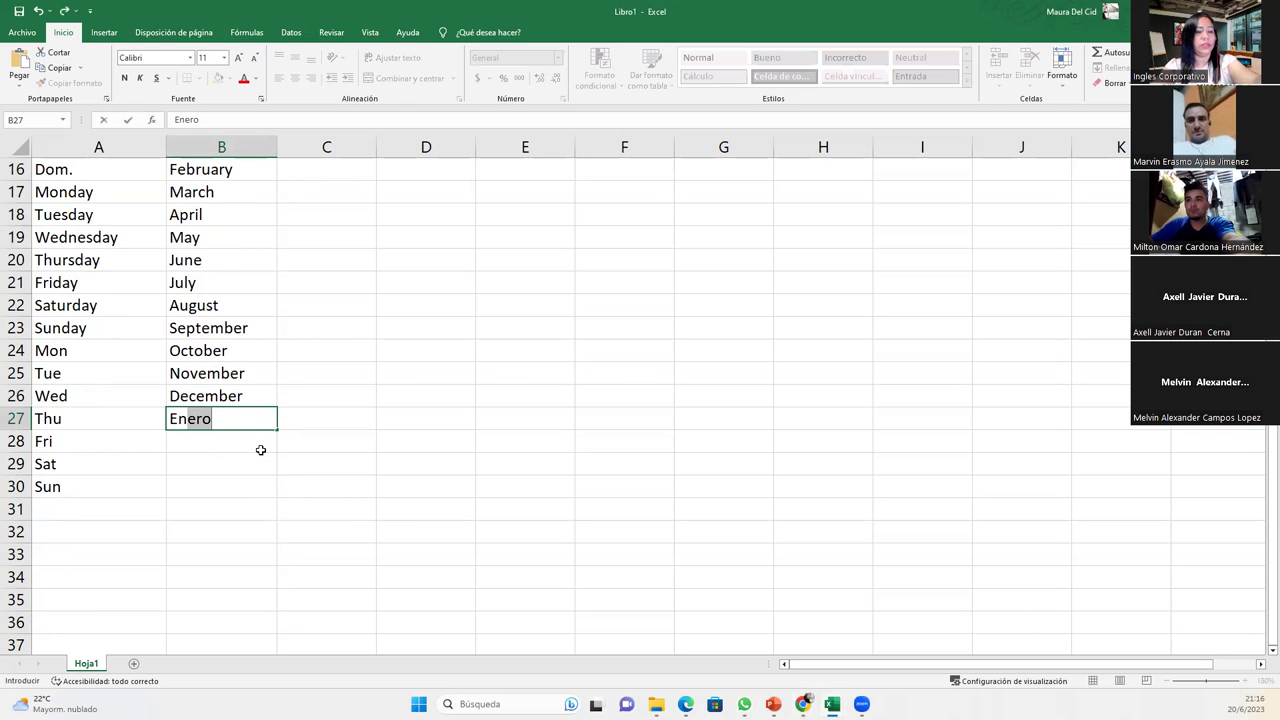
key(BackSpace)
key(BackSpace)
key(Return)
click(250, 418)
drag(276, 430, 279, 498)
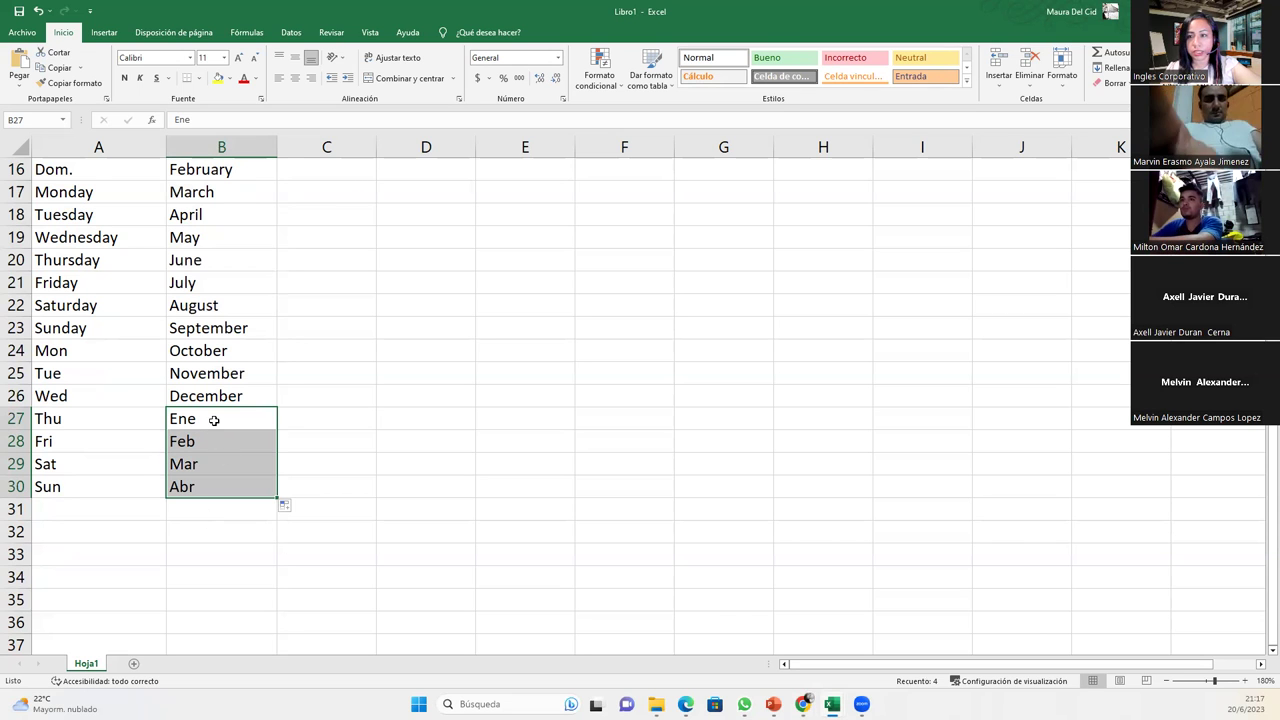
click(213, 419)
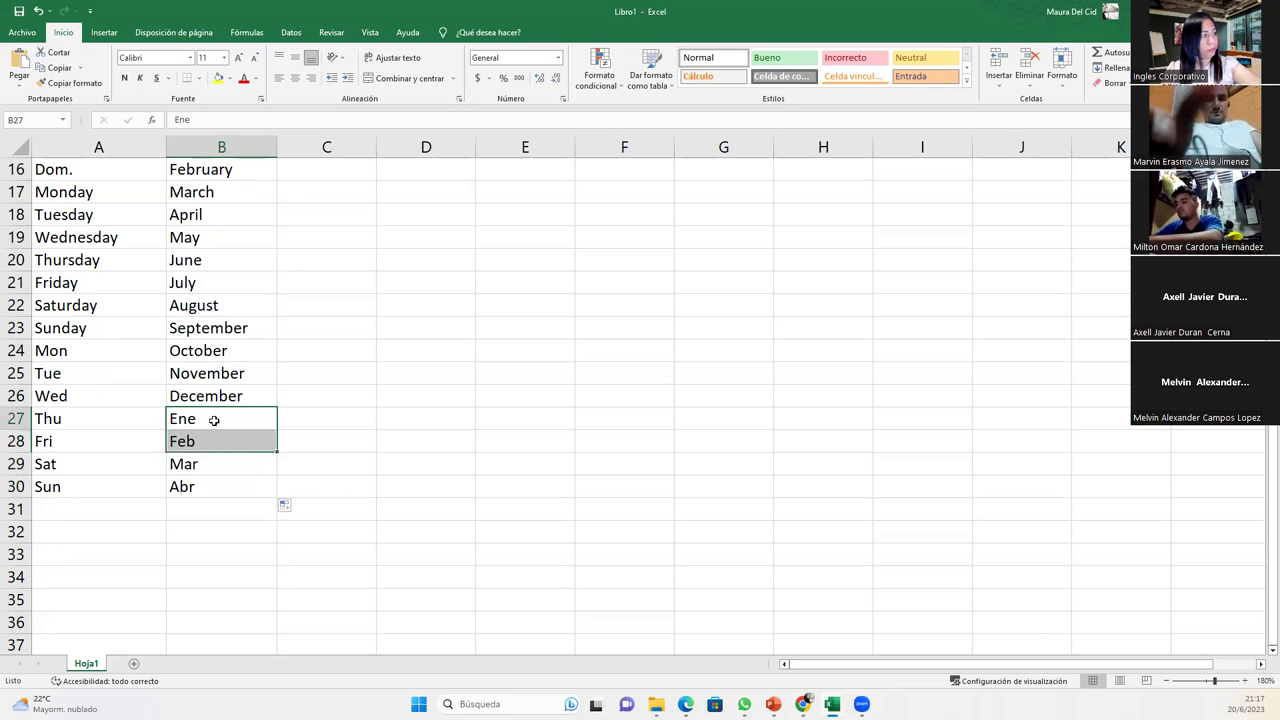
click(215, 487)
click(219, 464)
click(226, 444)
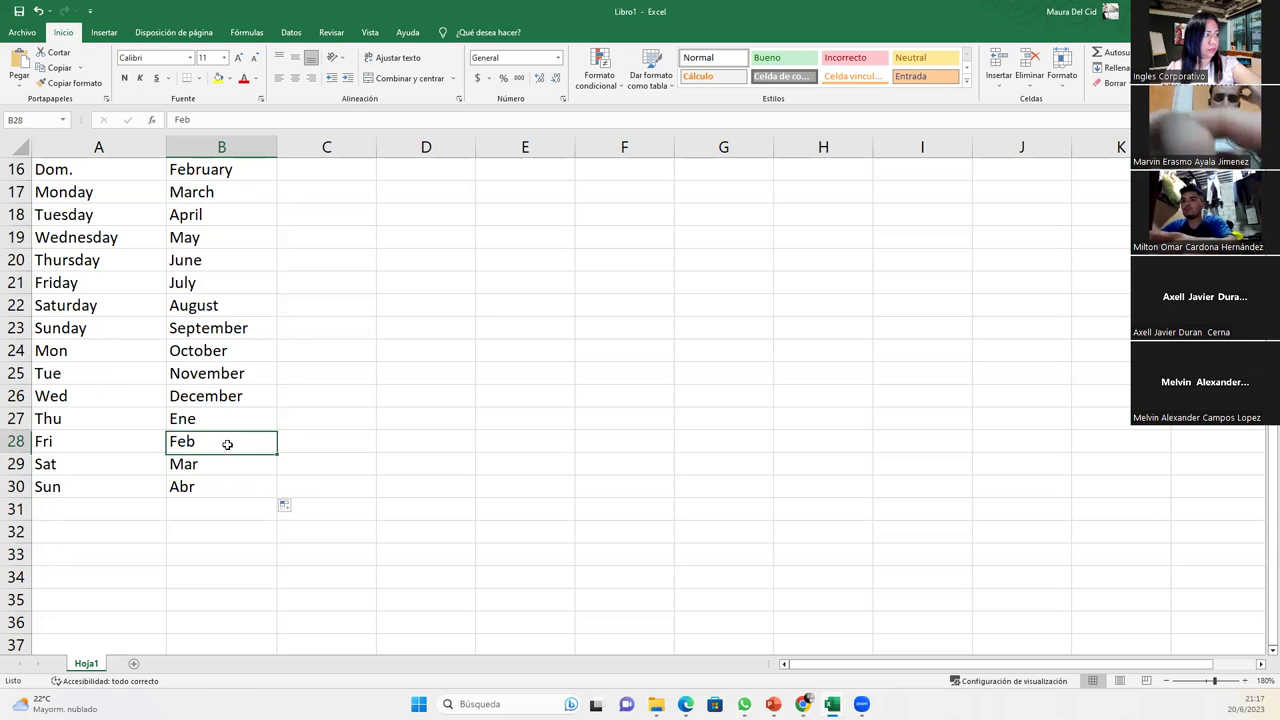
click(236, 420)
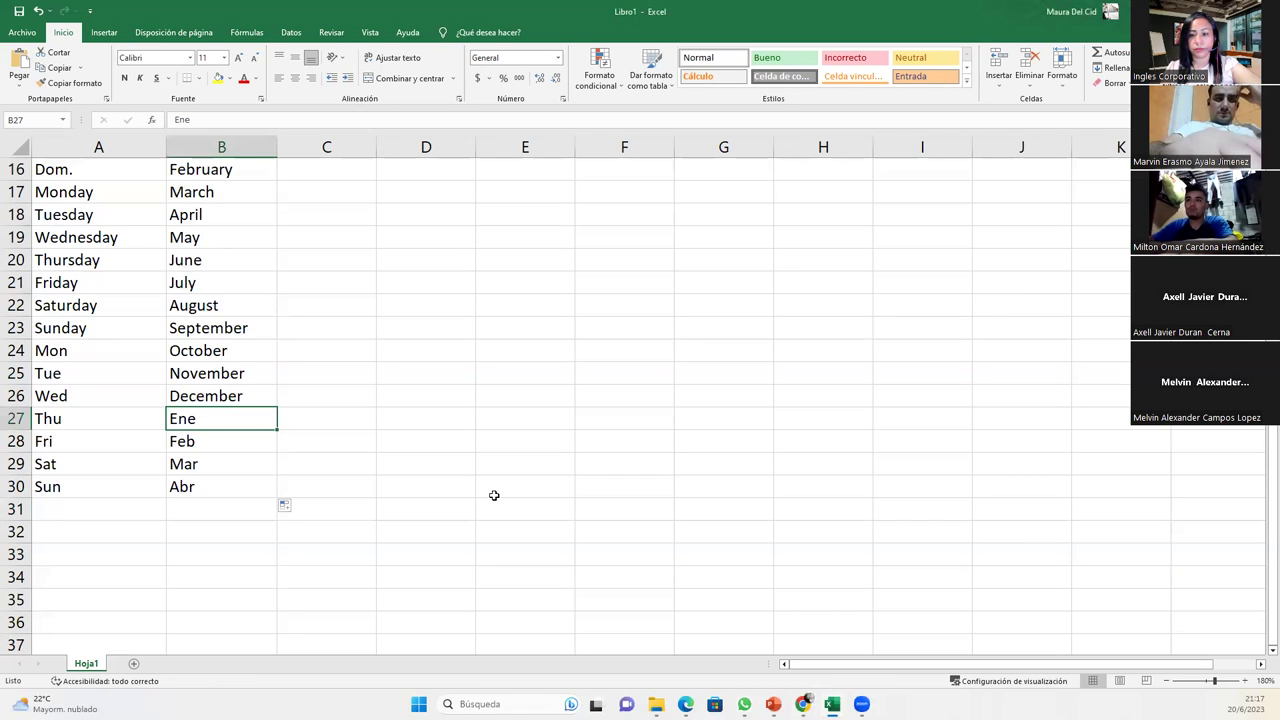
scroll(494, 495, up, 5)
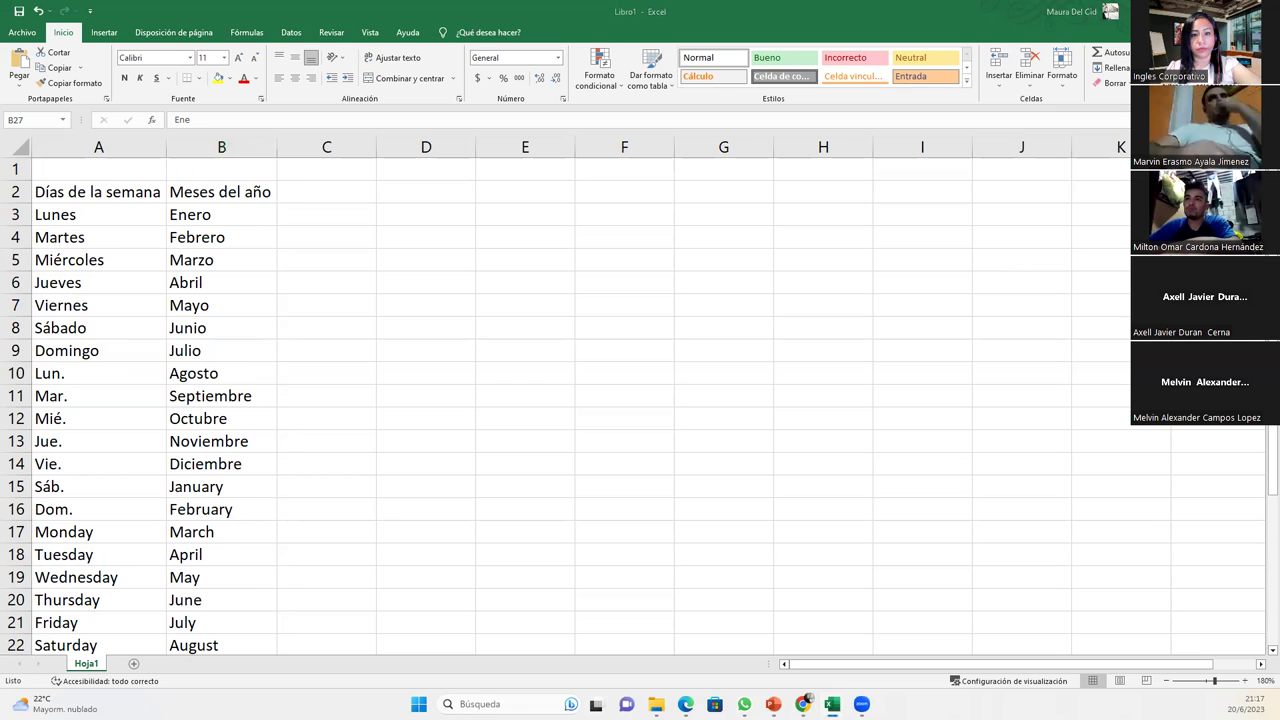
- Type the heading 'Números naturales' in cell C2
click(327, 197)
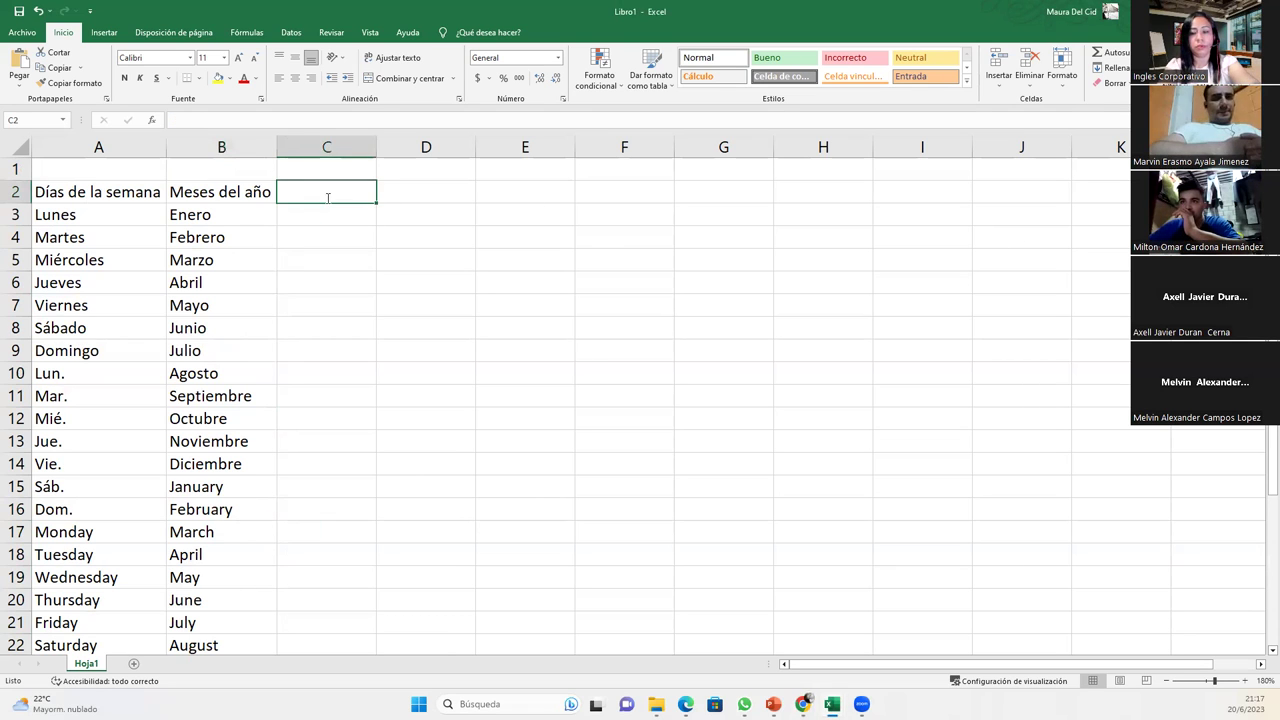
text(Nú)
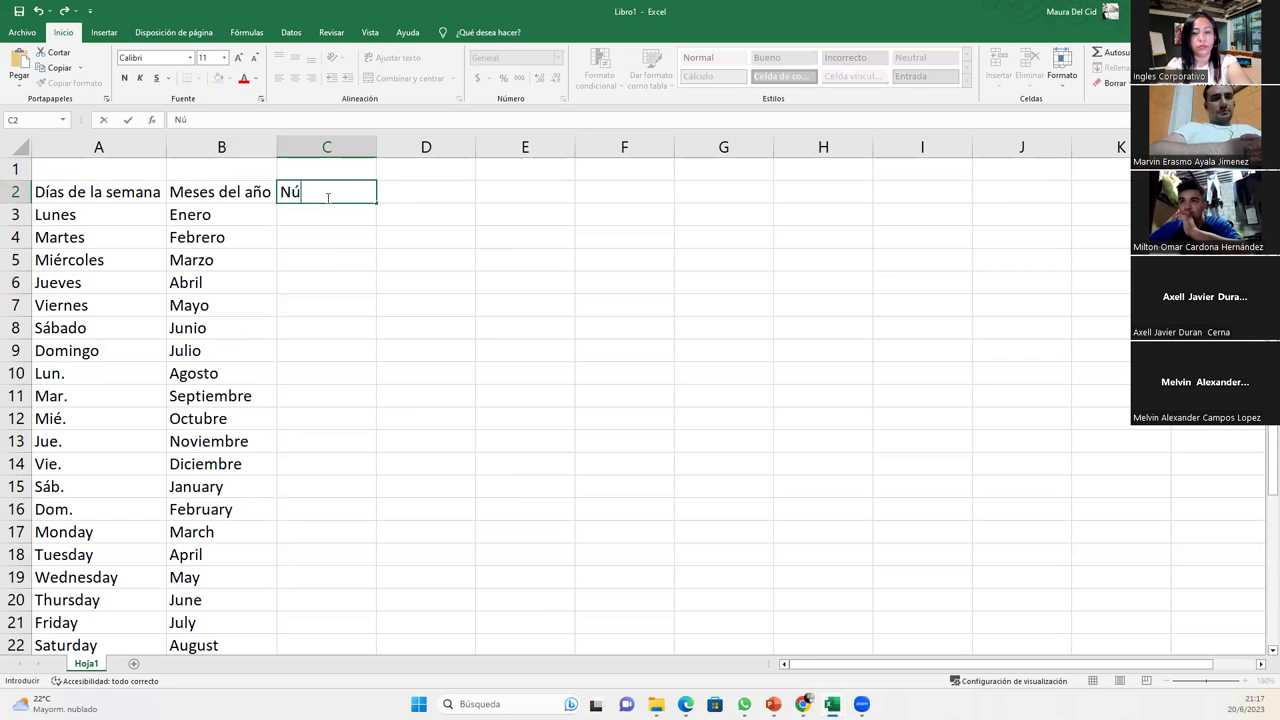
text(meros natua)
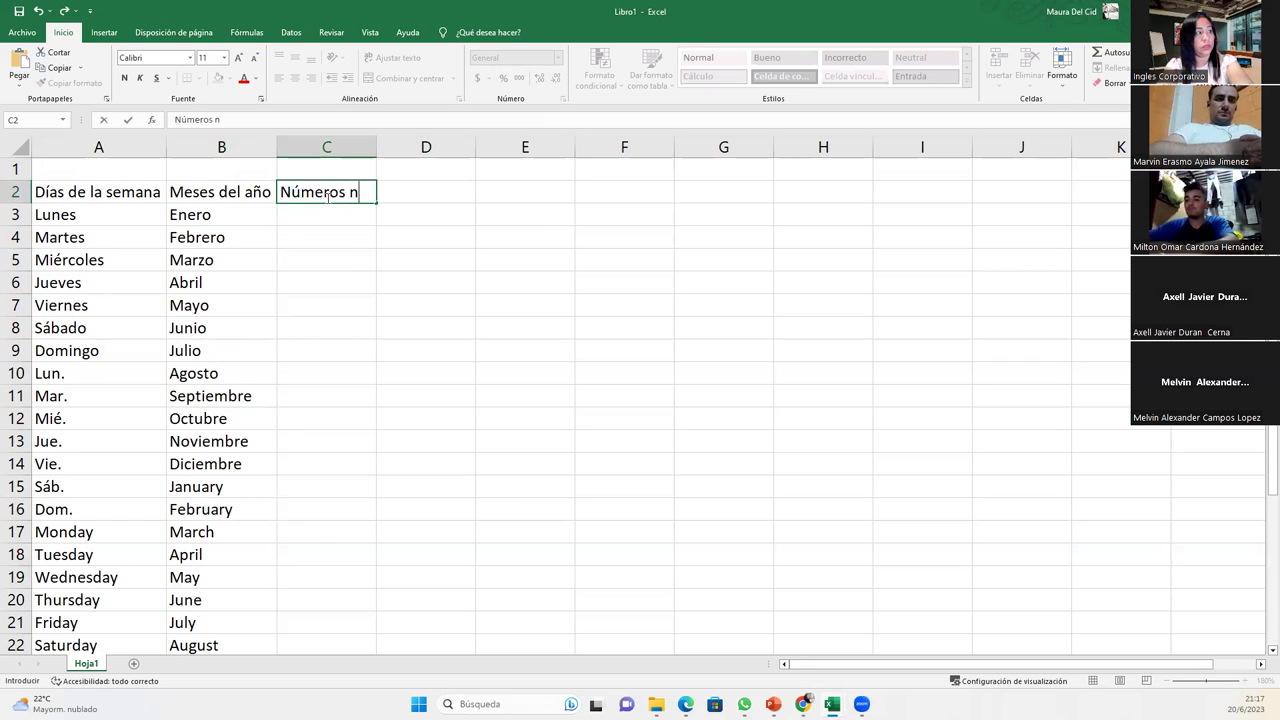
key(BackSpace)
text(rales)
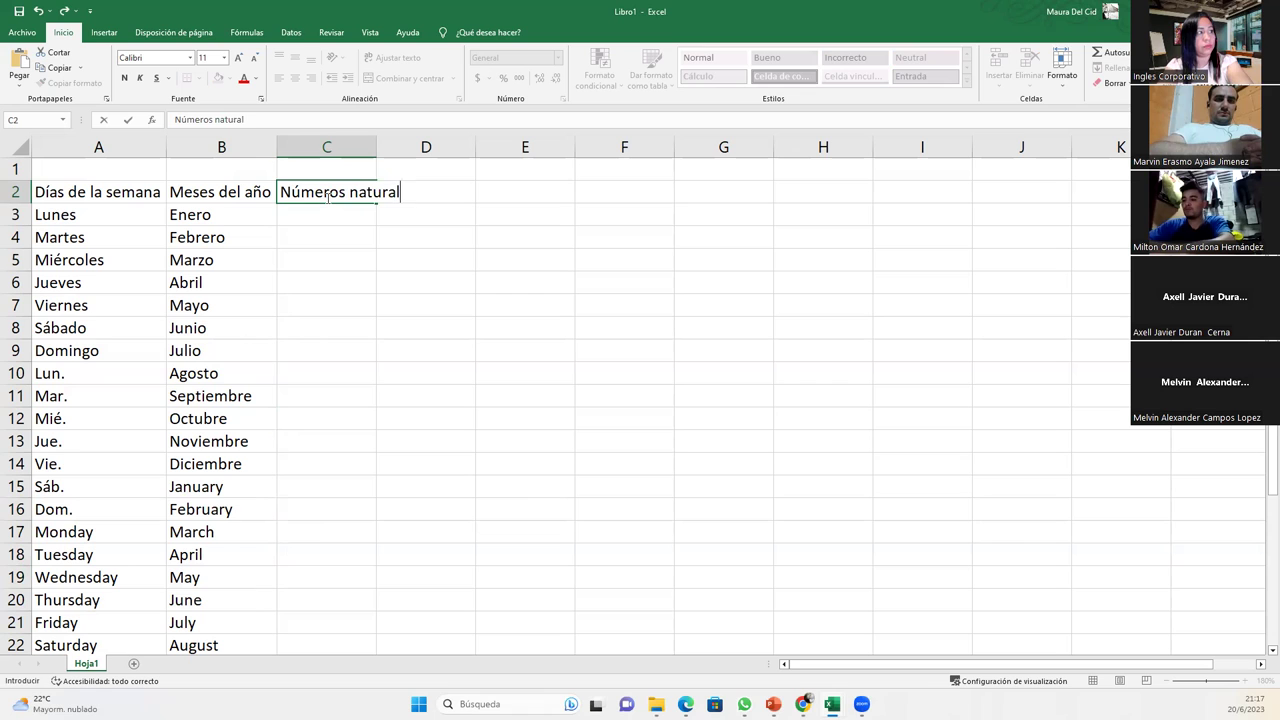
key(Return)
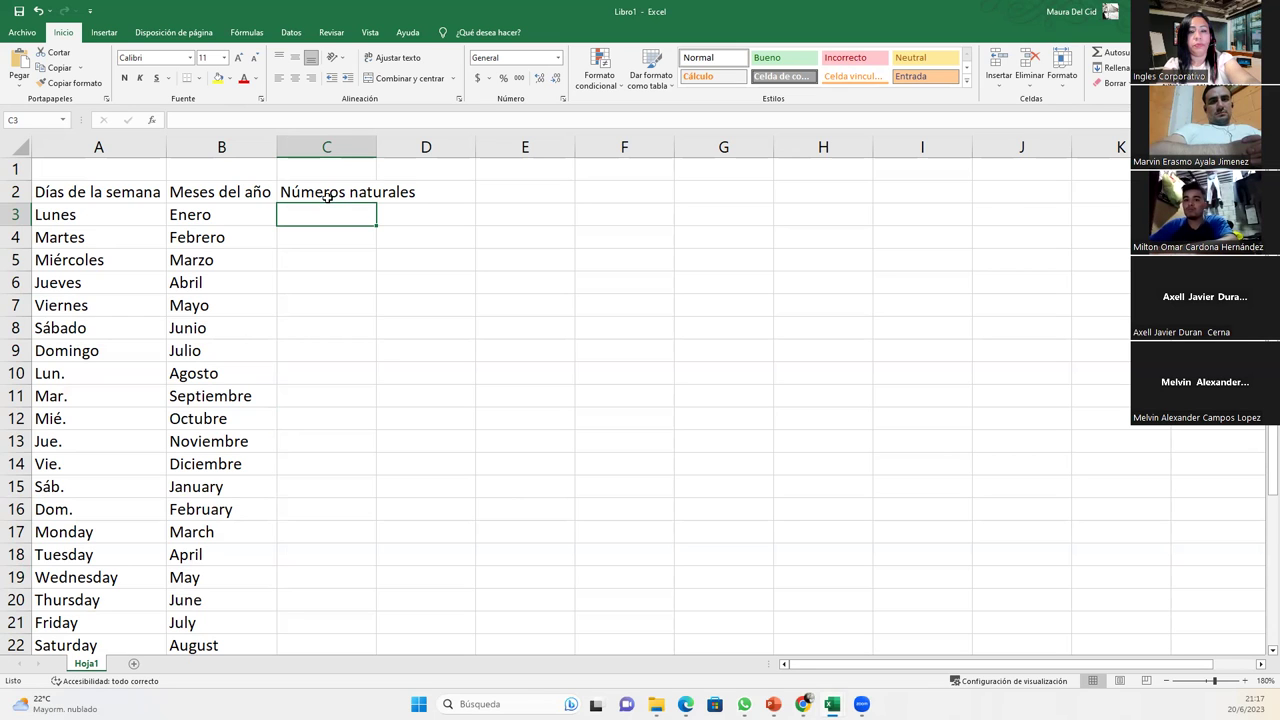
- Enter the starting value 100 in C3 and reselect it
text(100)
key(Return)
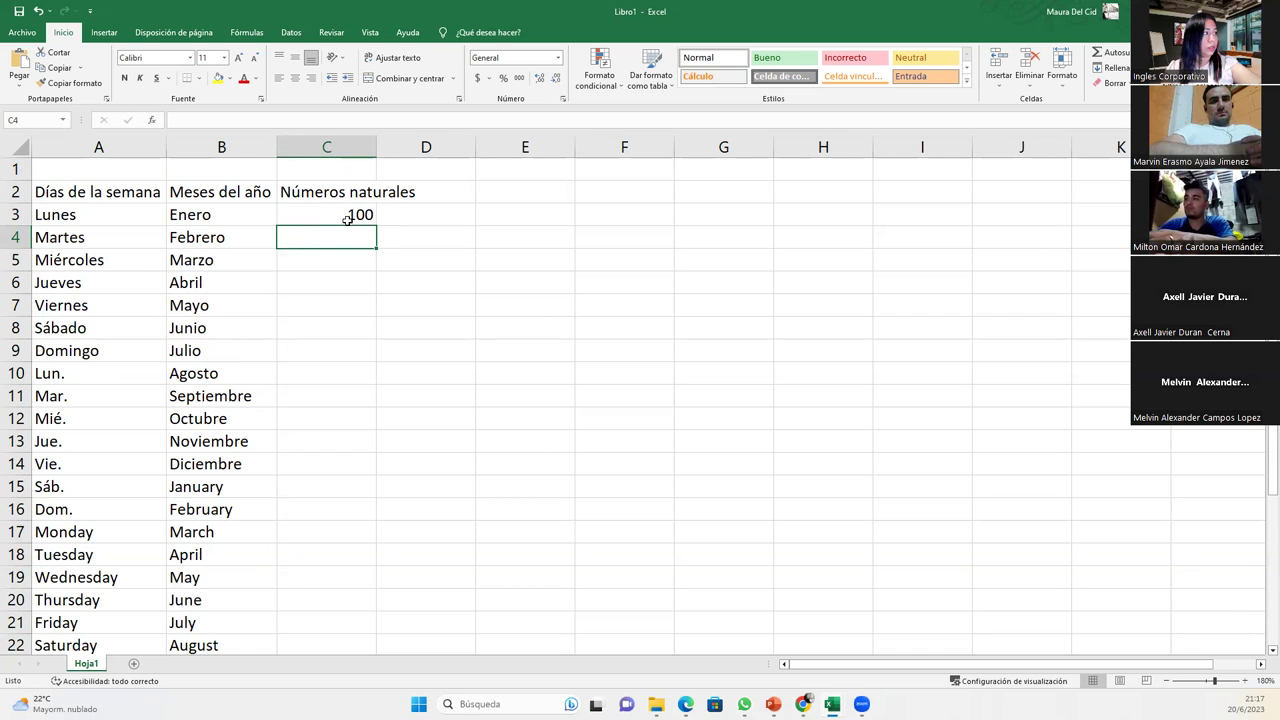
click(346, 215)
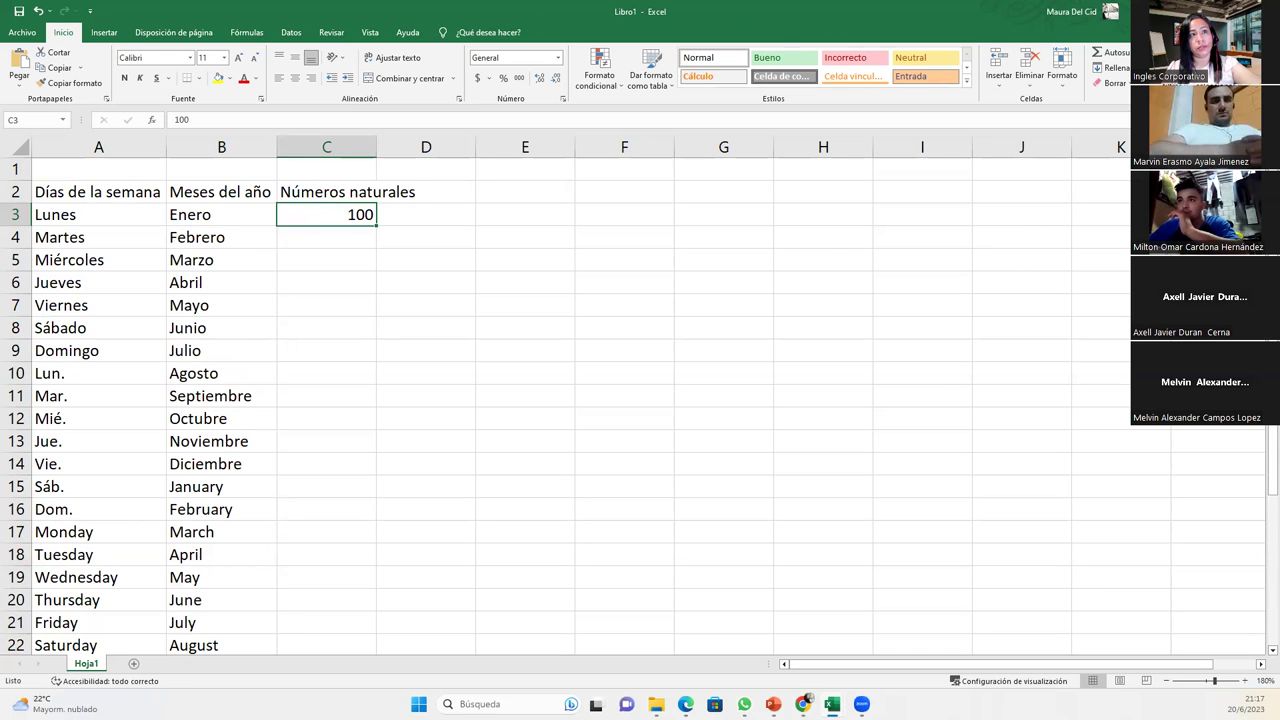
- Open the Series dialog from Rellenar for the 100 in C3 and move it aside
click(1105, 67)
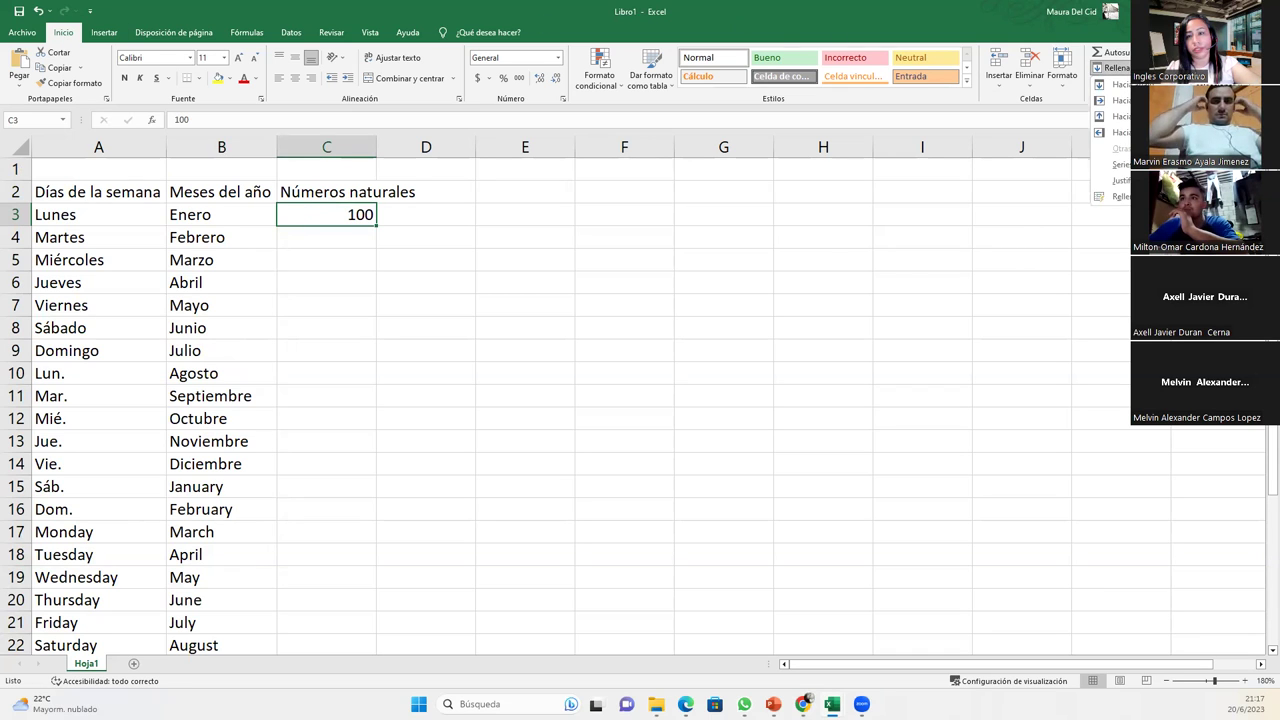
key(Escape)
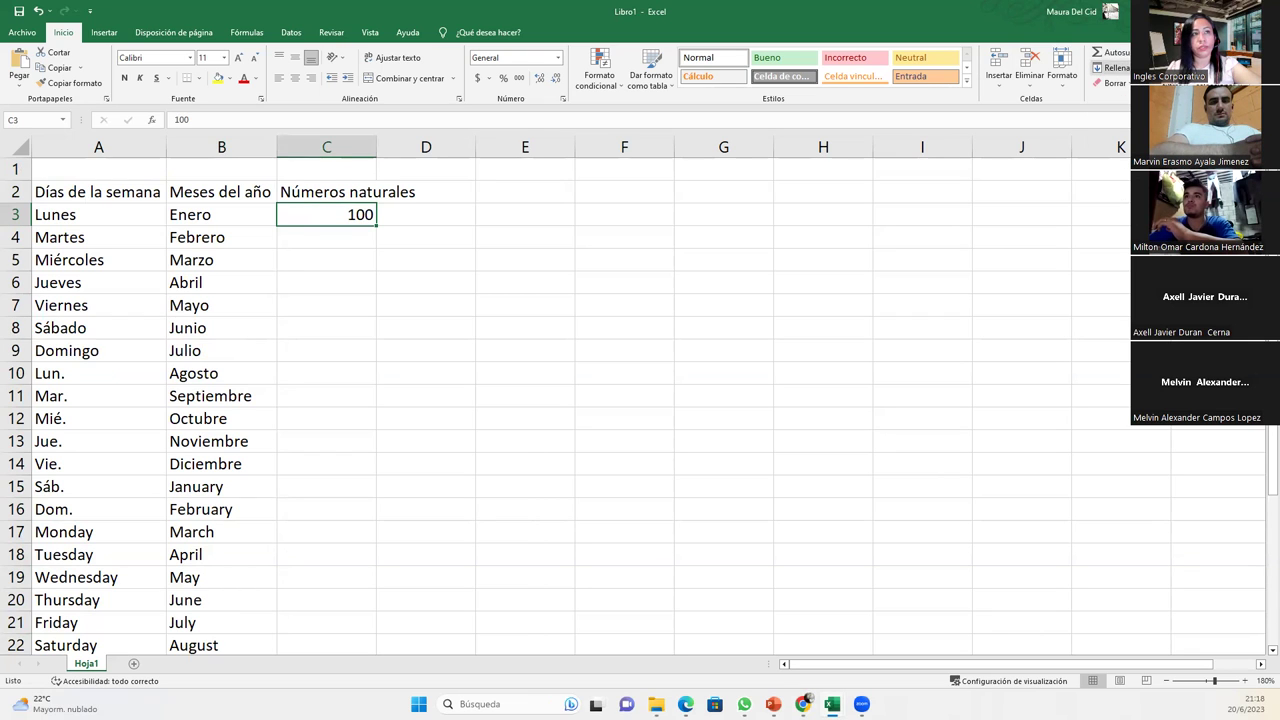
click(1105, 67)
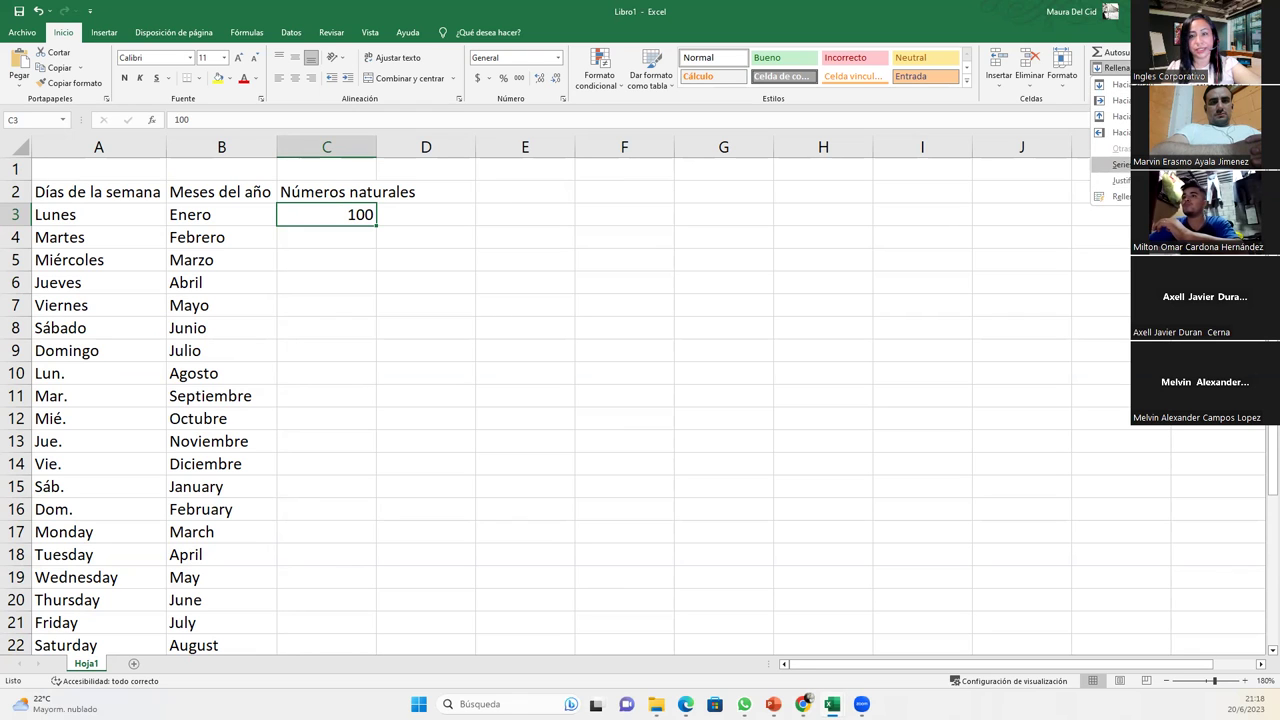
click(1120, 164)
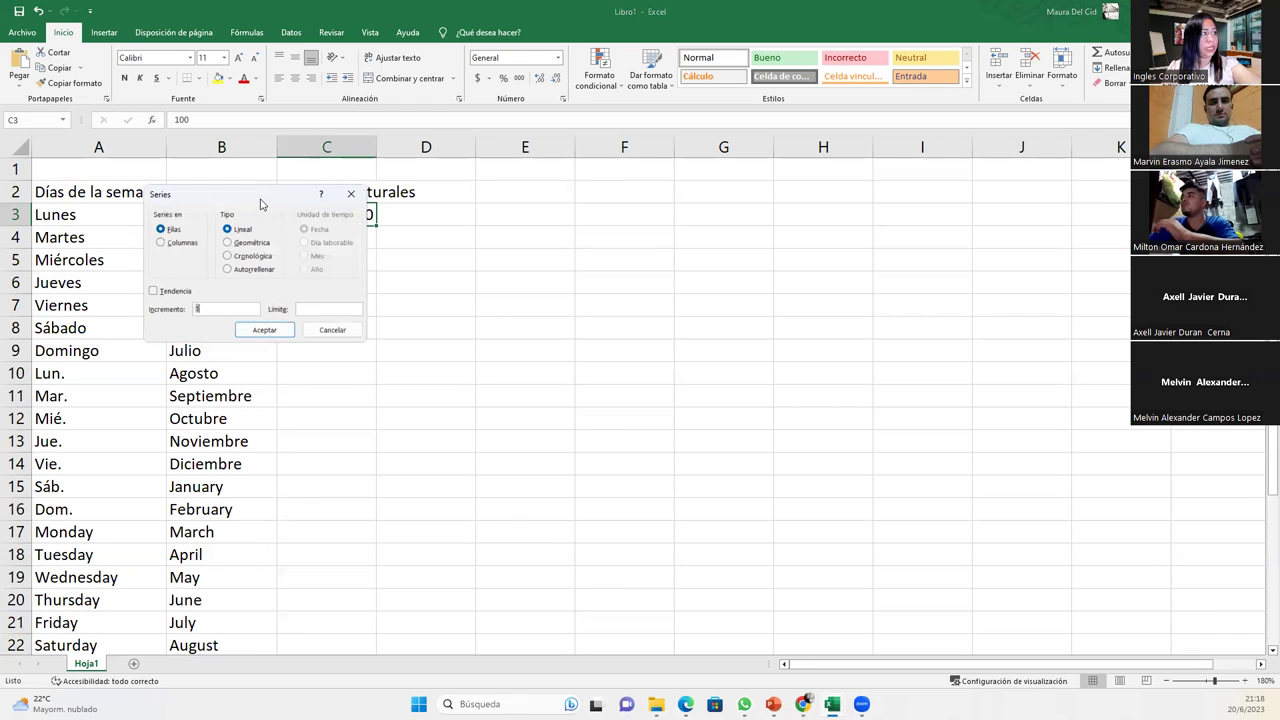
drag(260, 204, 609, 251)
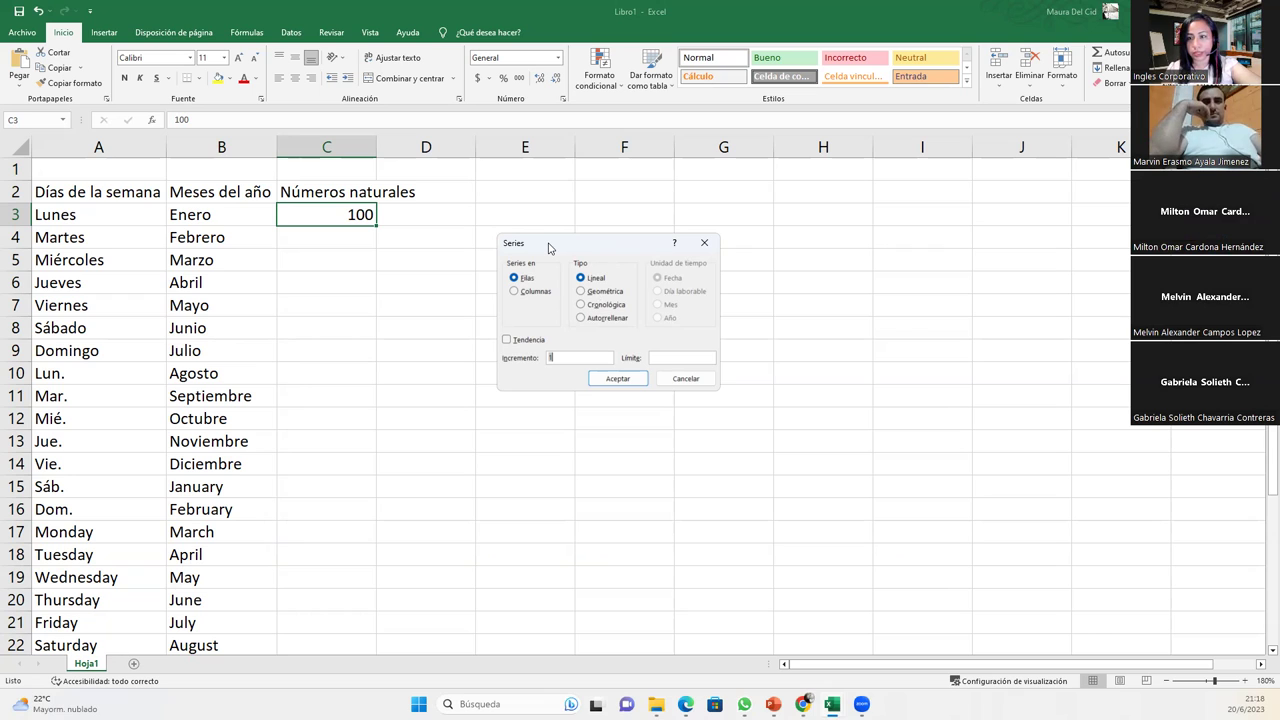
- Reopen the Series dialog and set the series to run along rows (Filas)
click(705, 243)
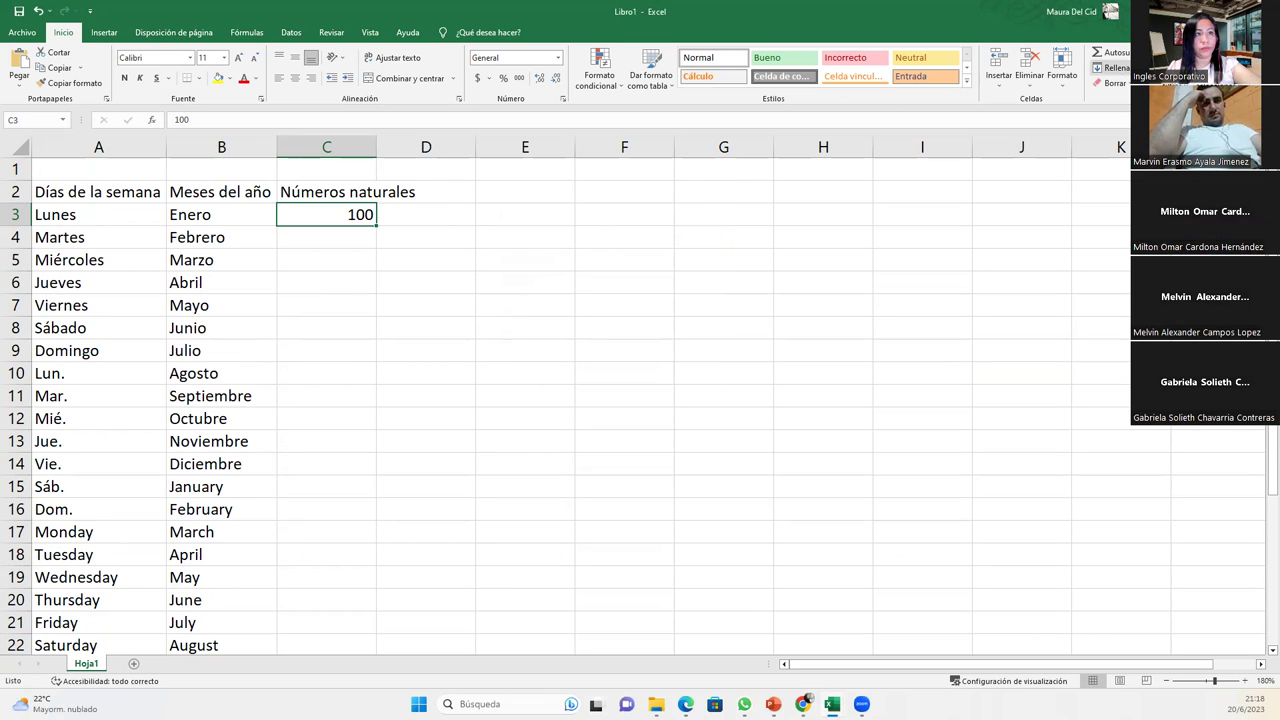
click(1110, 67)
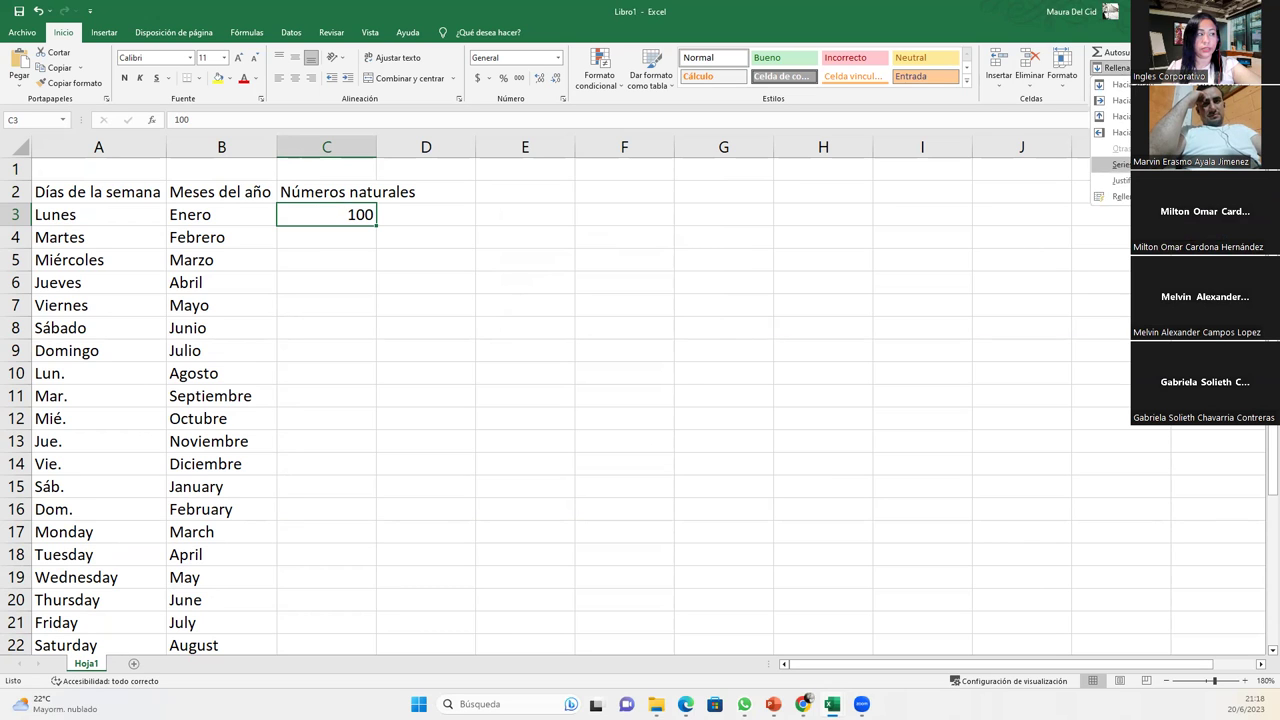
click(1118, 164)
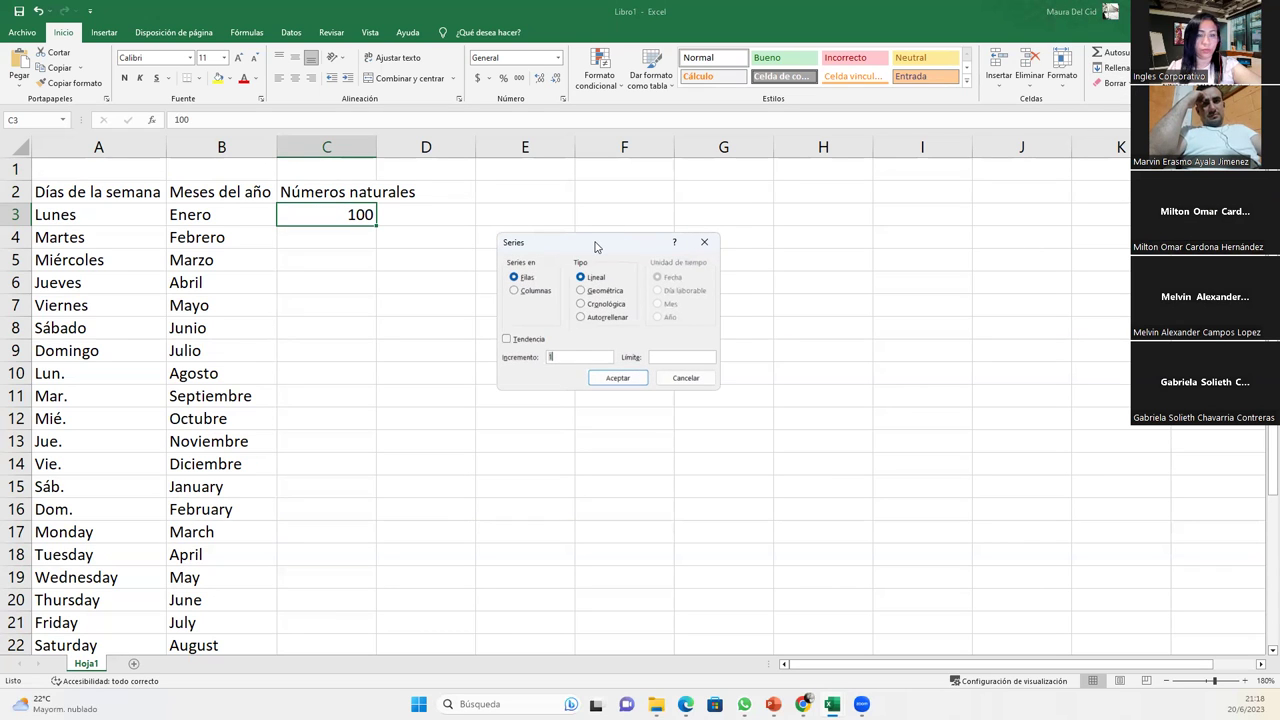
drag(595, 247, 624, 209)
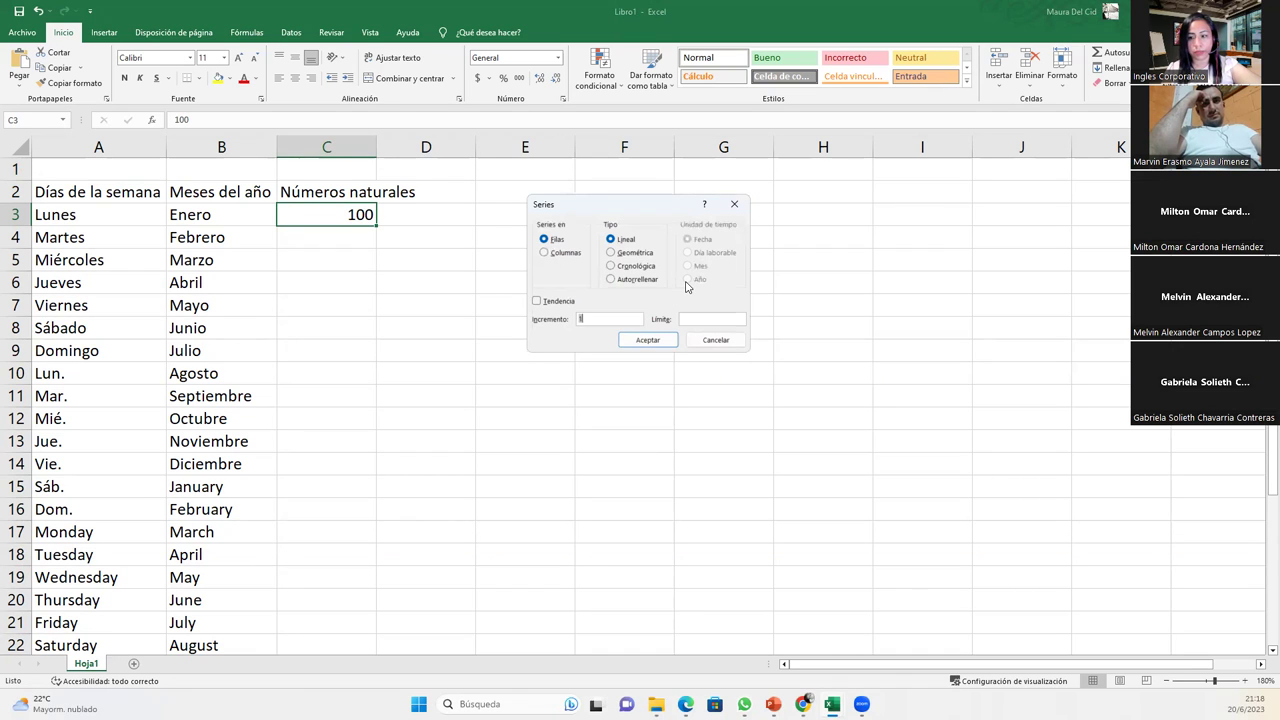
click(546, 254)
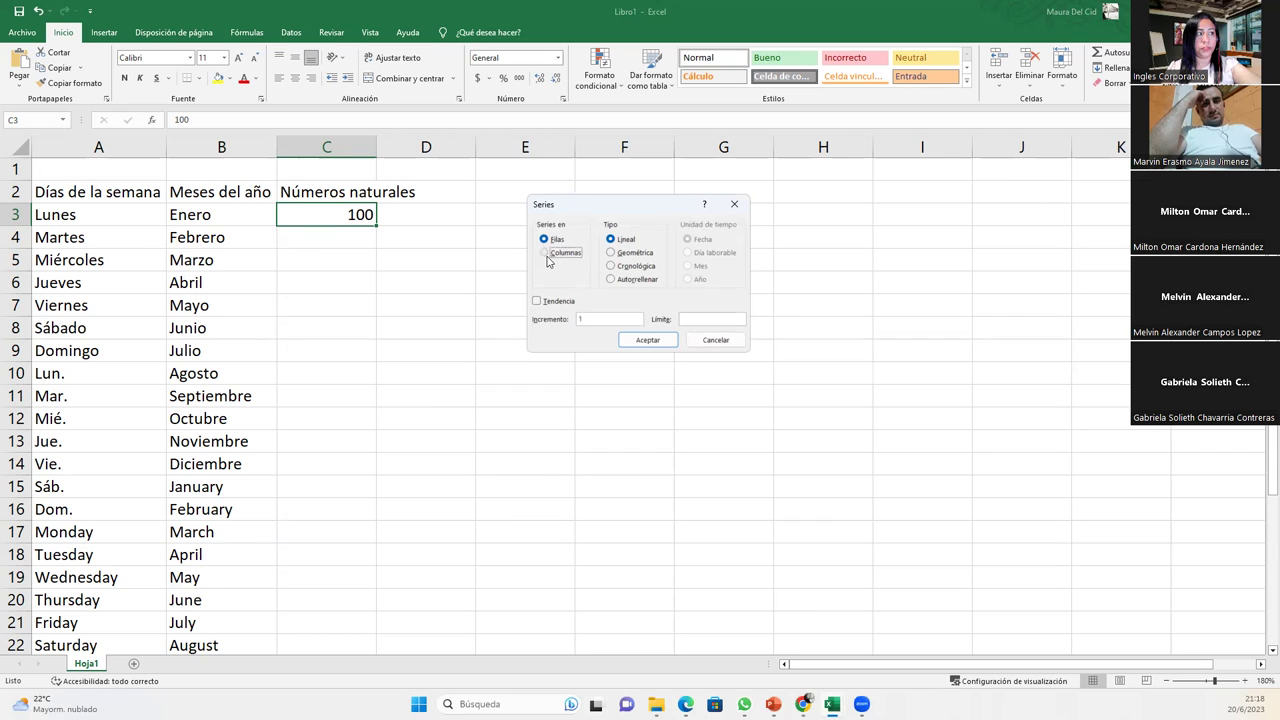
click(545, 240)
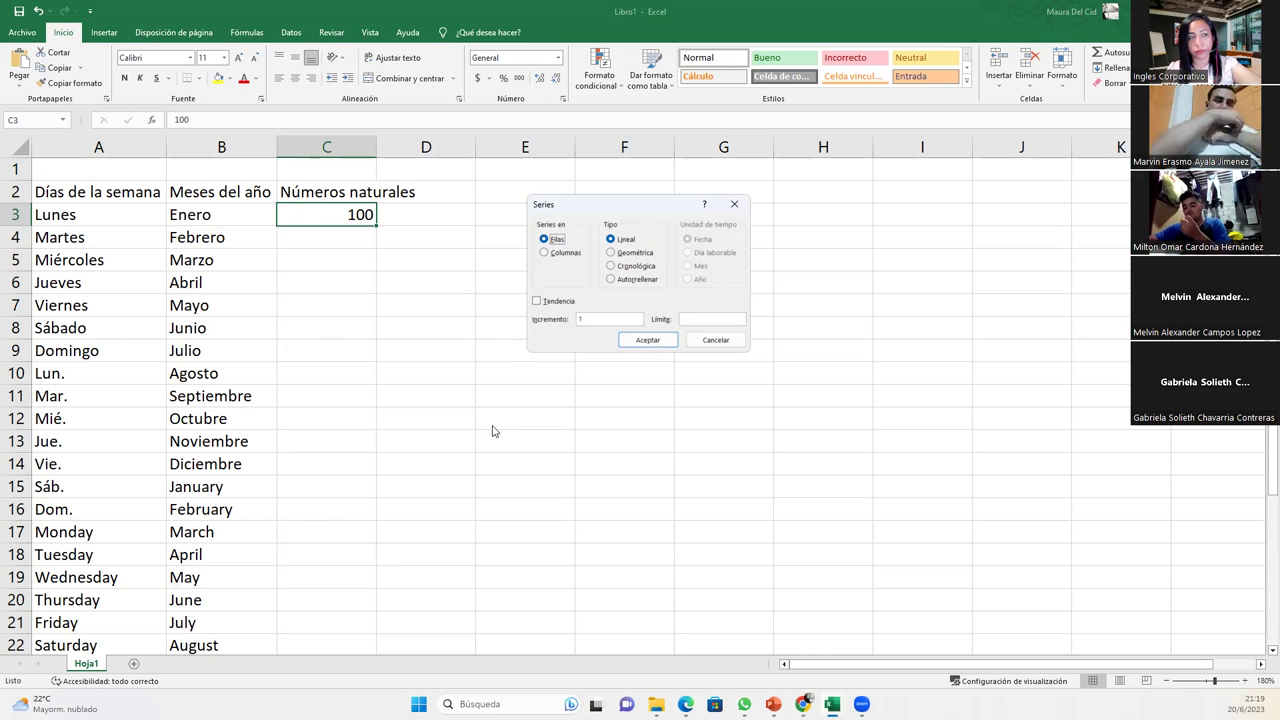
- Fill row 3 with increment 100 and limit 2800, then undo the fill
click(588, 317)
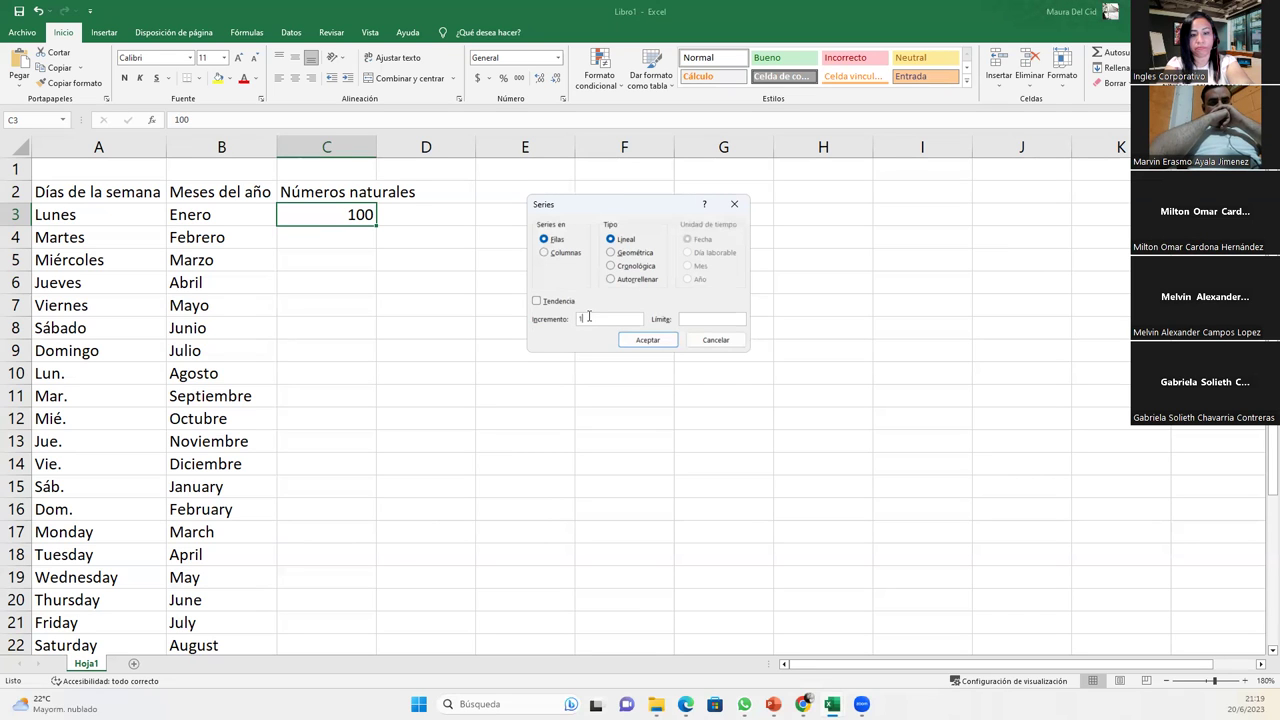
text(100)
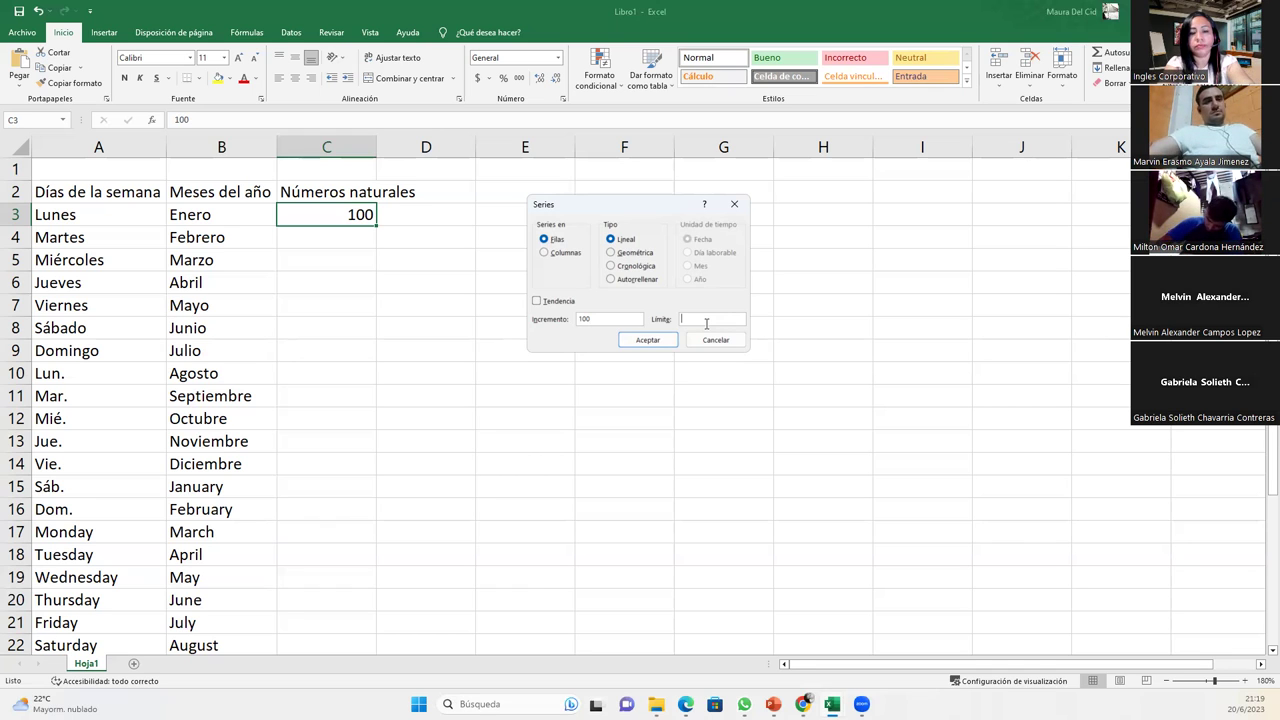
text(2800)
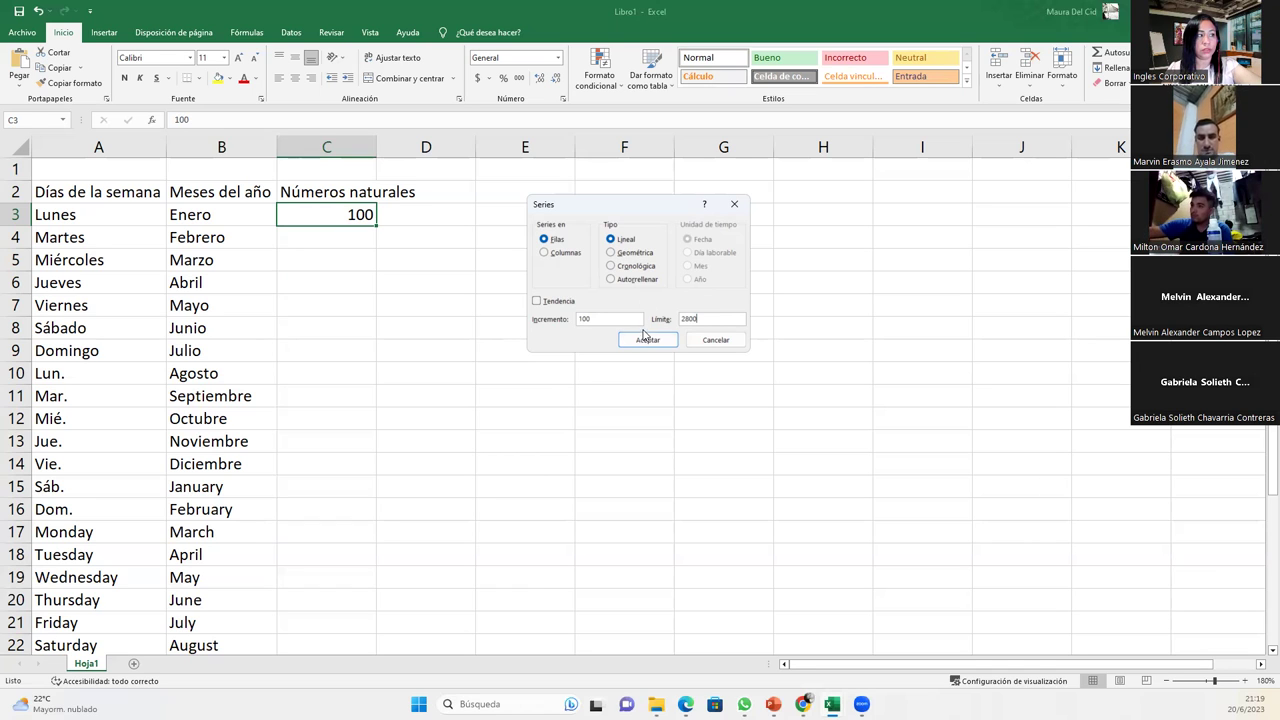
click(648, 341)
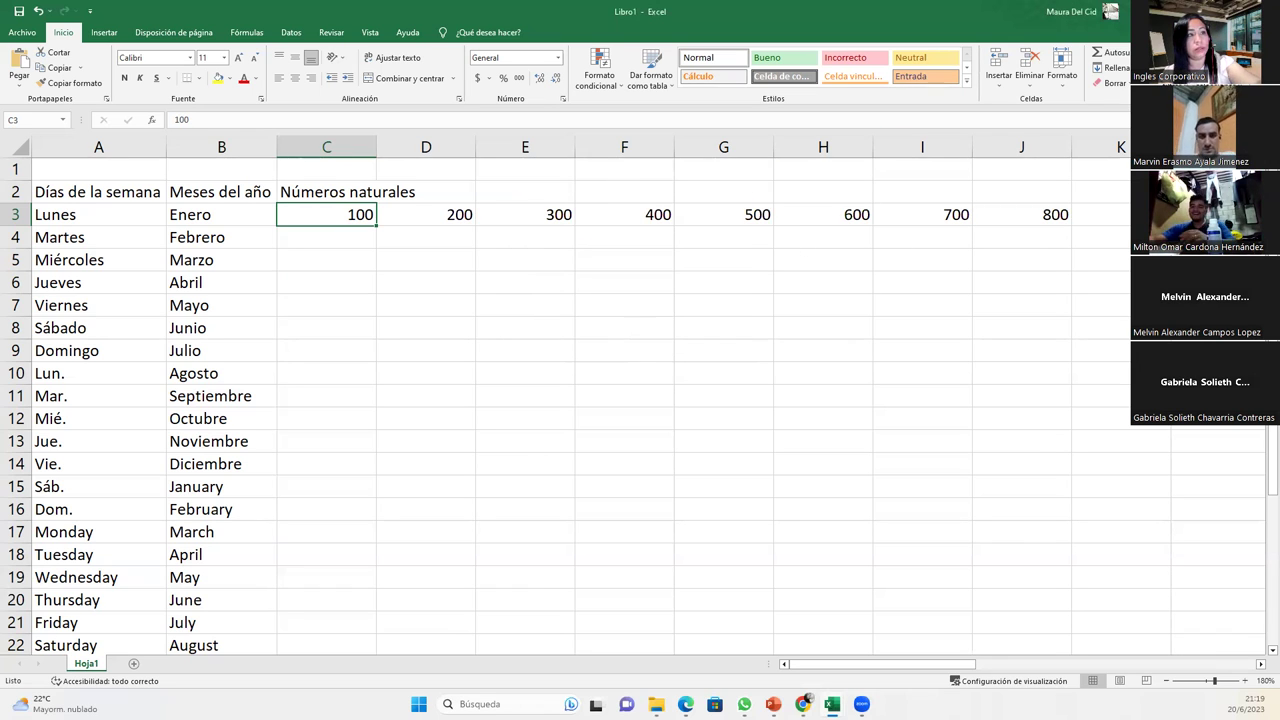
key(ctrl+z)
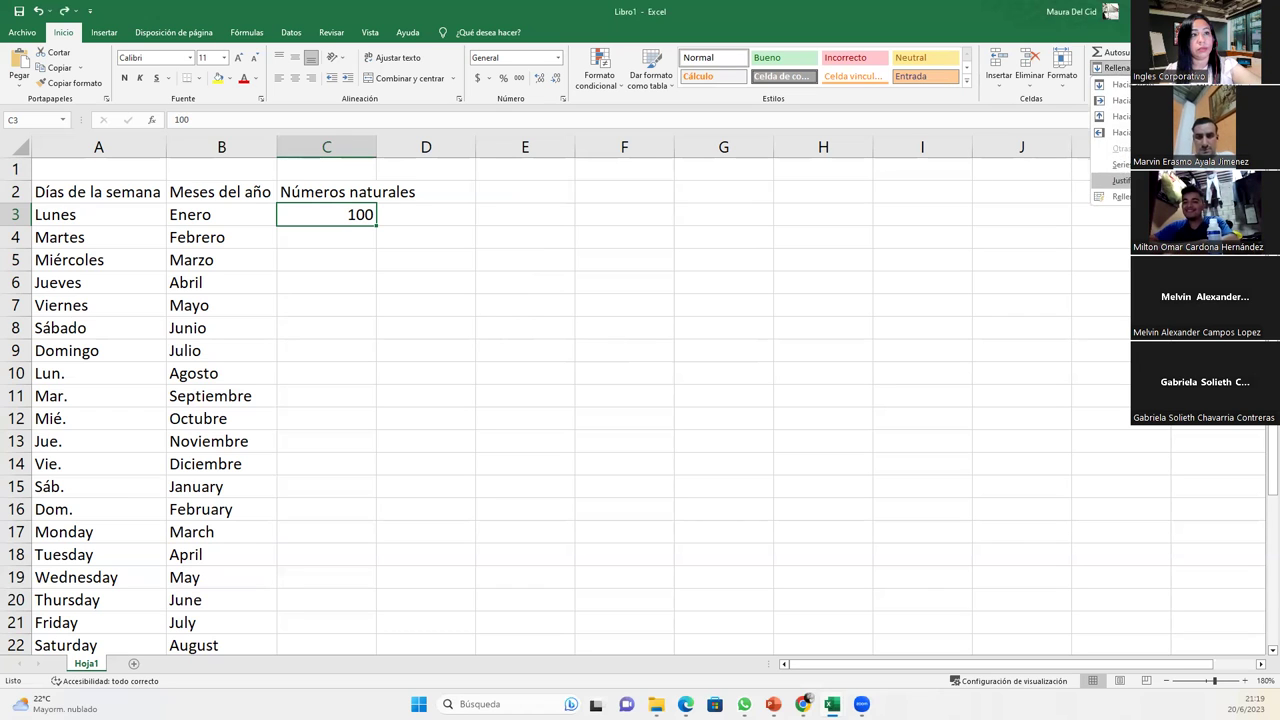
click(1115, 164)
click(548, 253)
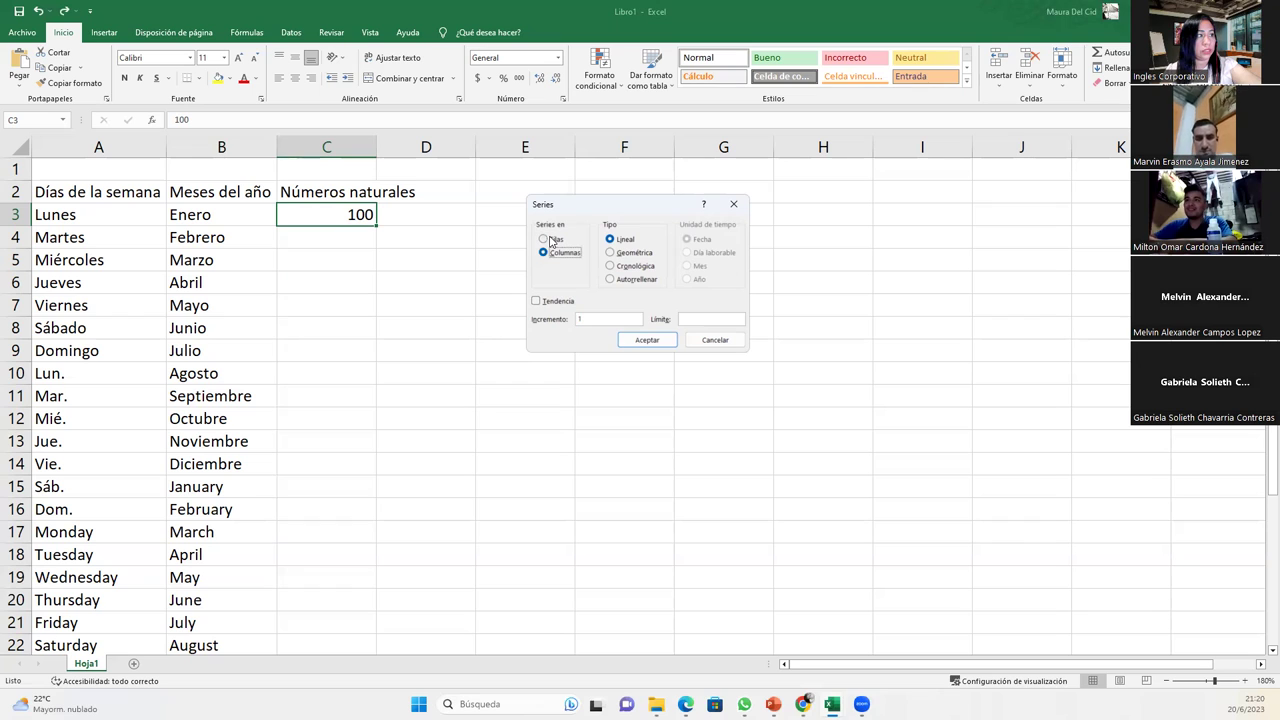
click(616, 313)
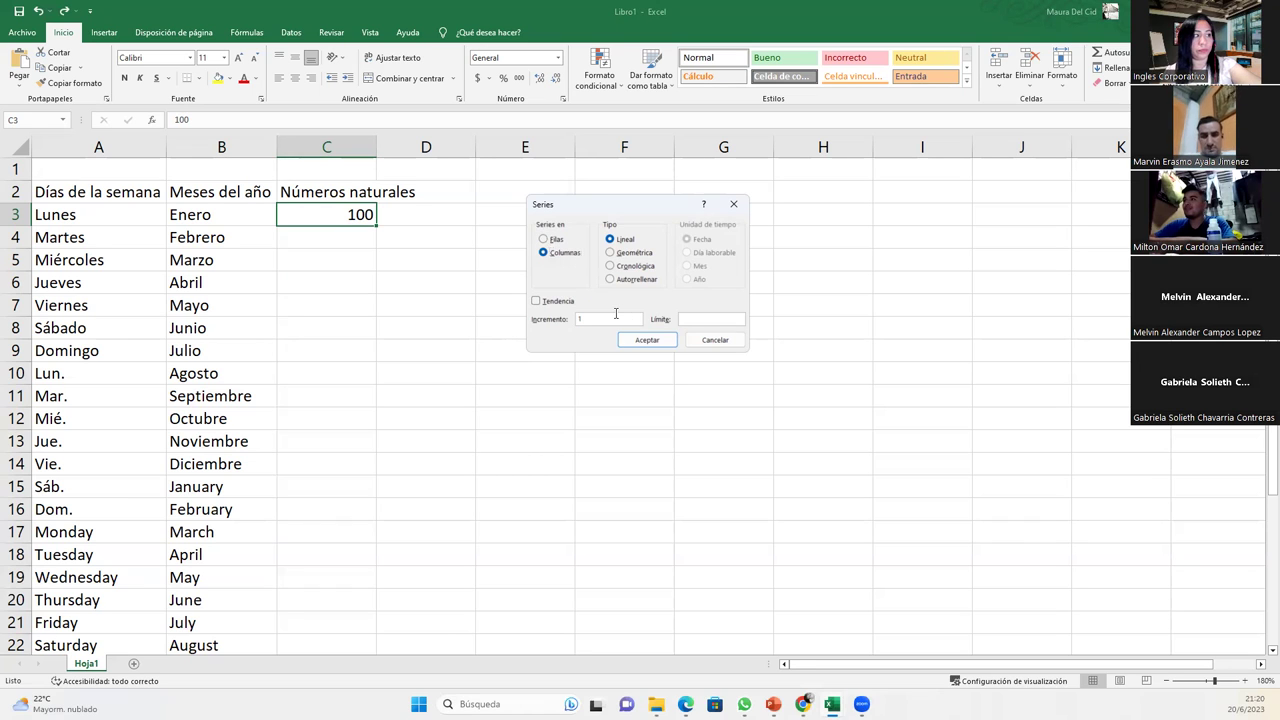
text(00)
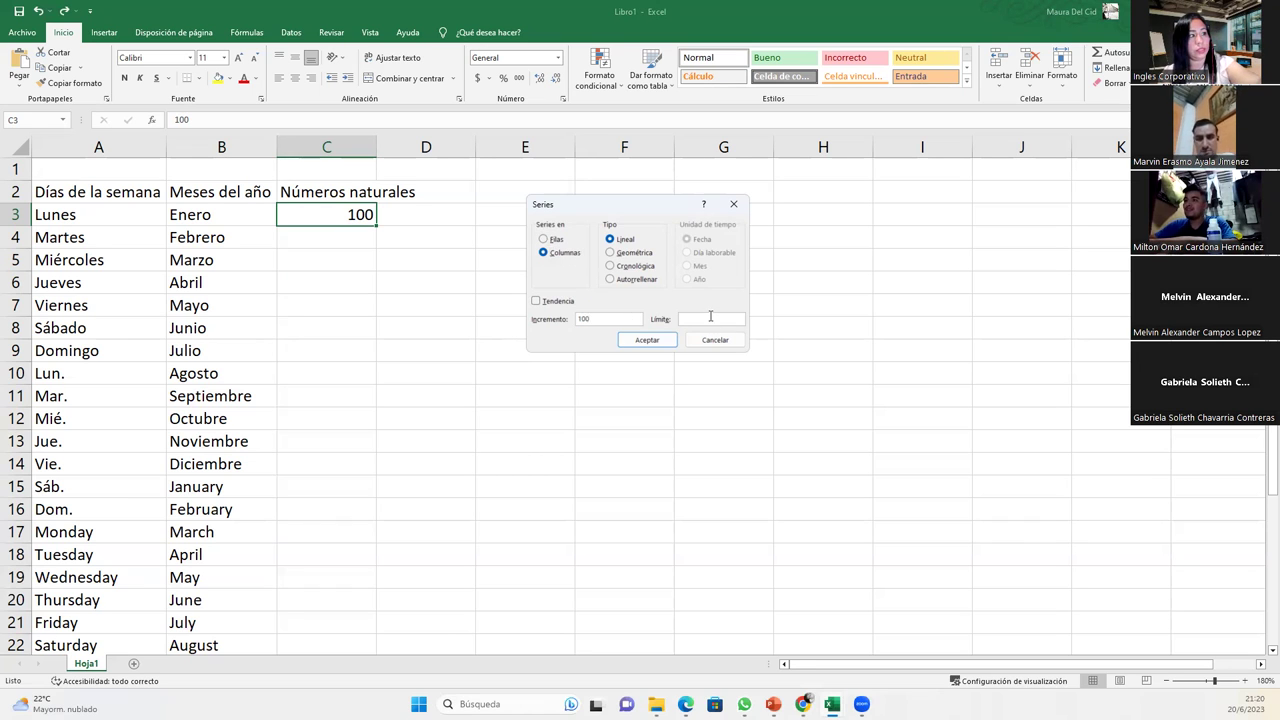
click(710, 316)
text(2800)
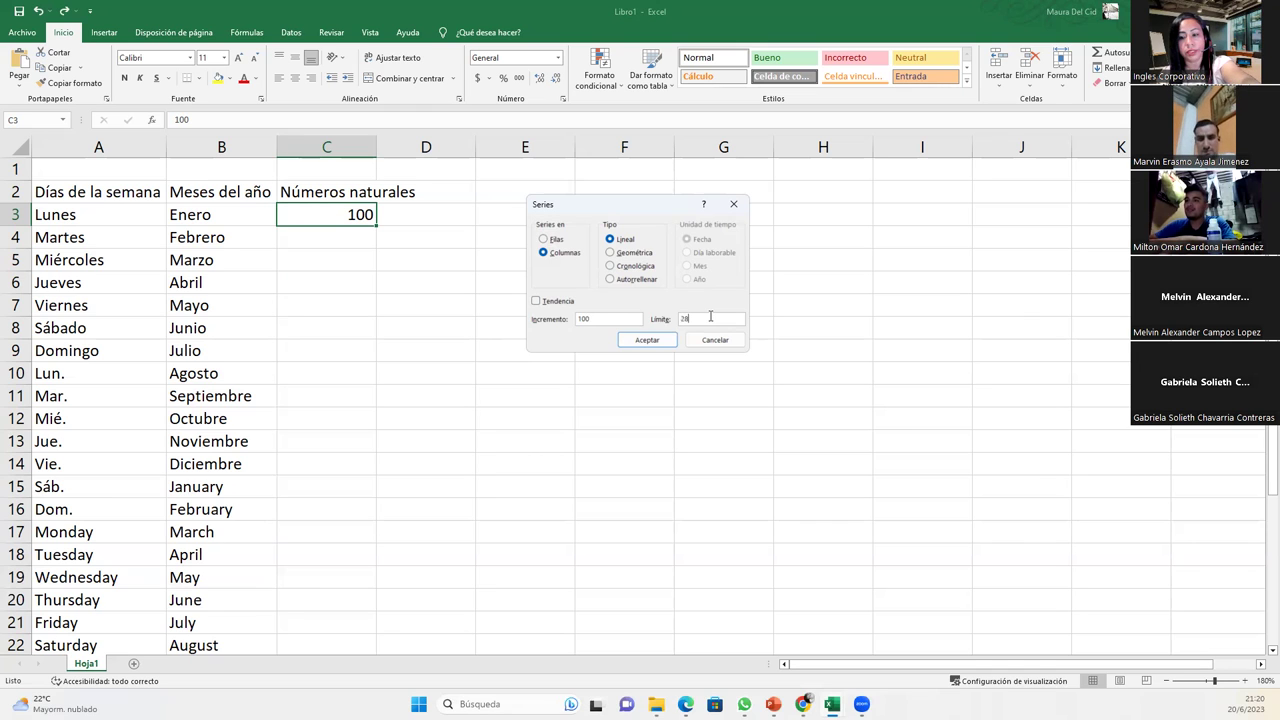
click(647, 340)
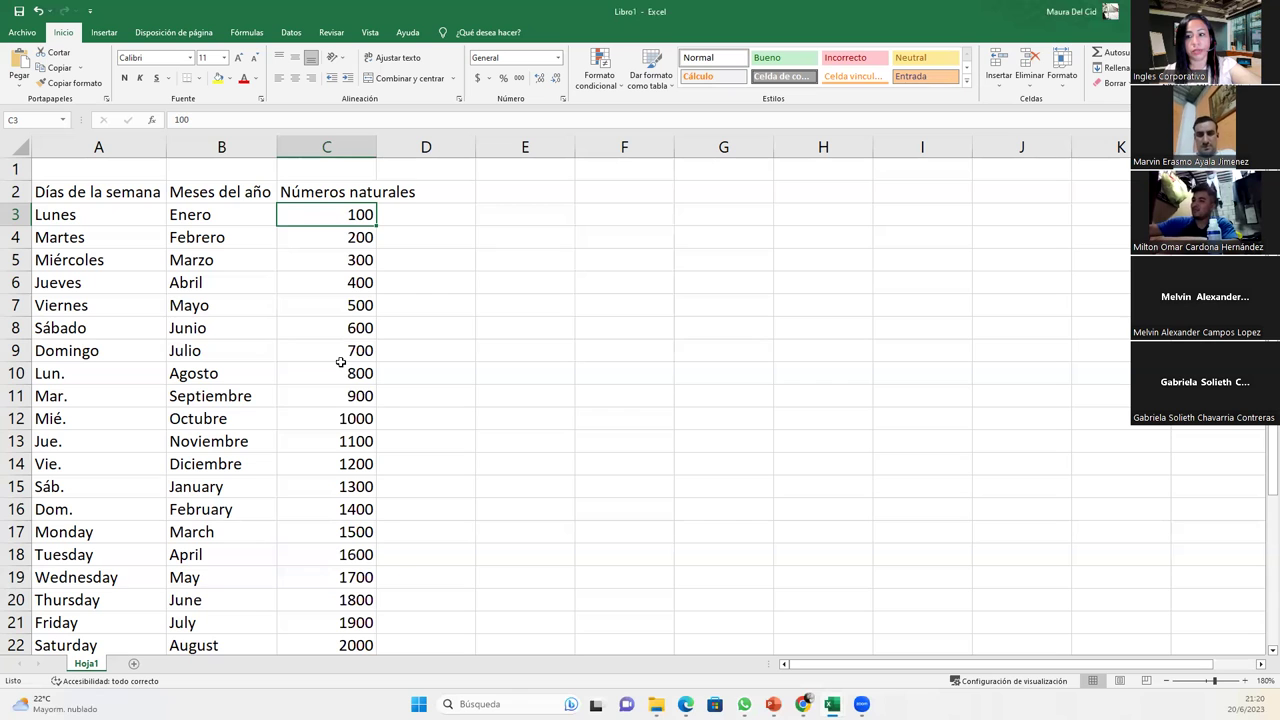
scroll(341, 362, down, 4)
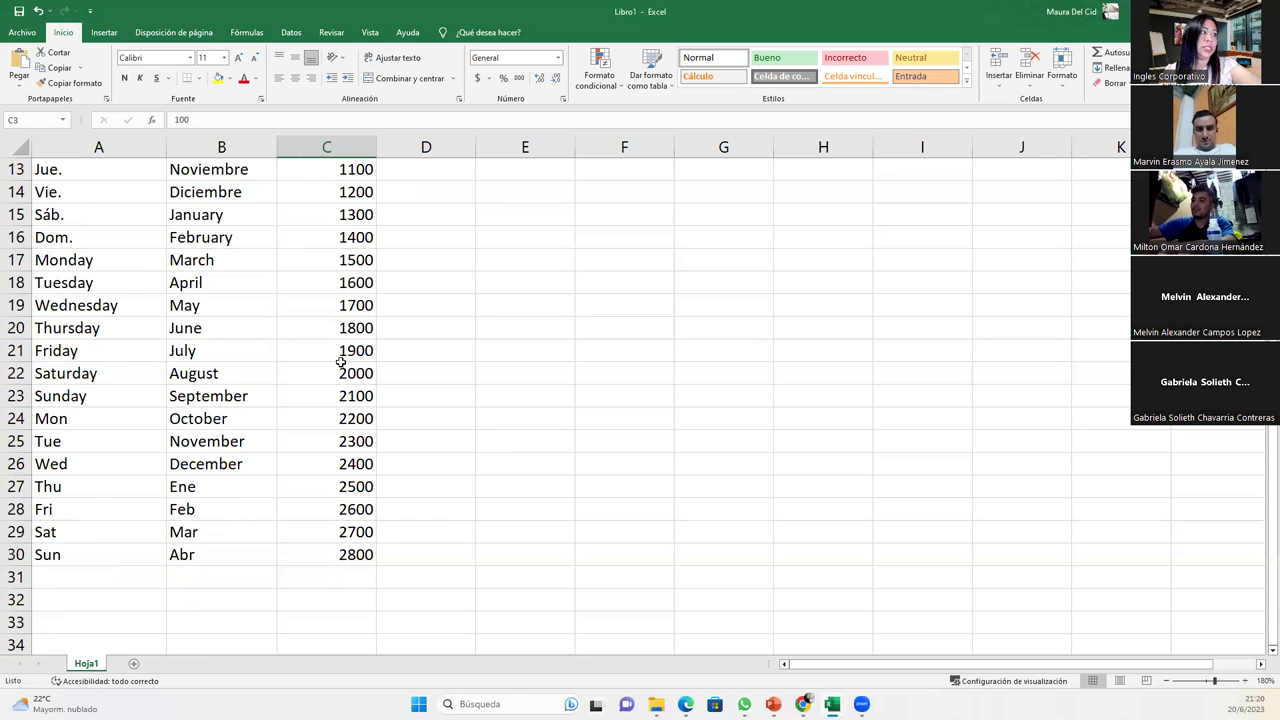
scroll(355, 352, up, 4)
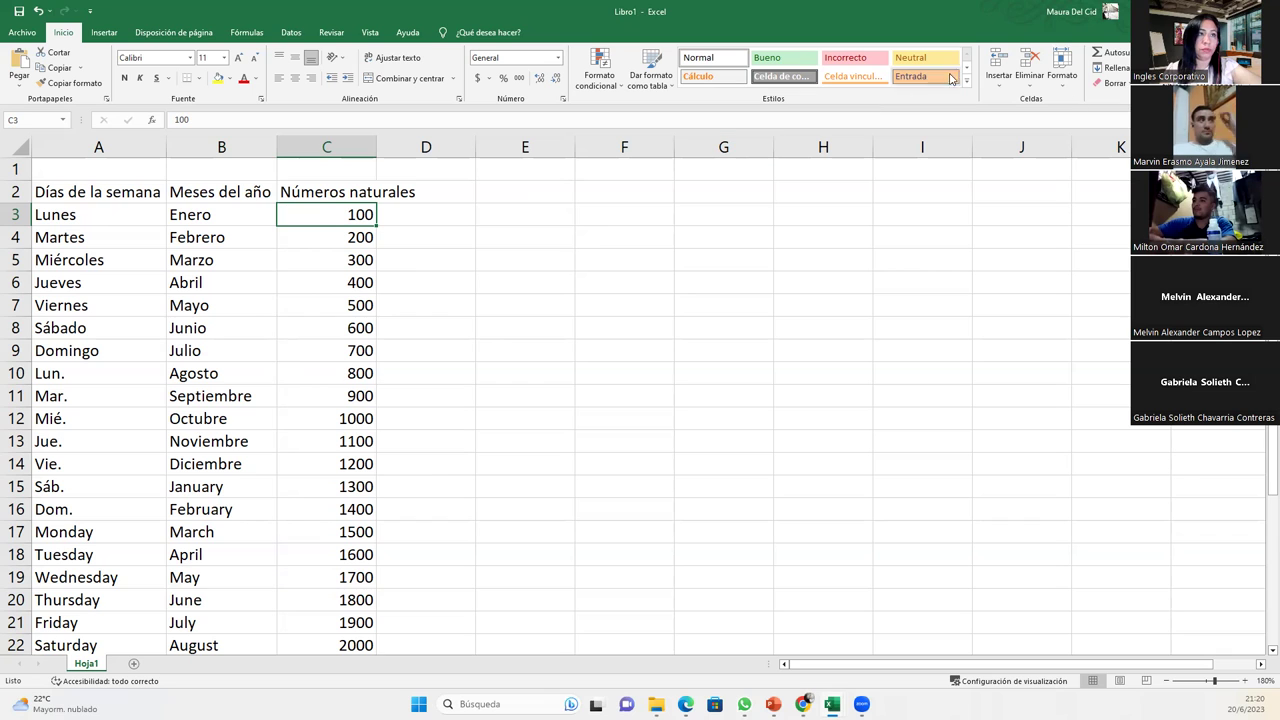
click(1112, 67)
click(1105, 182)
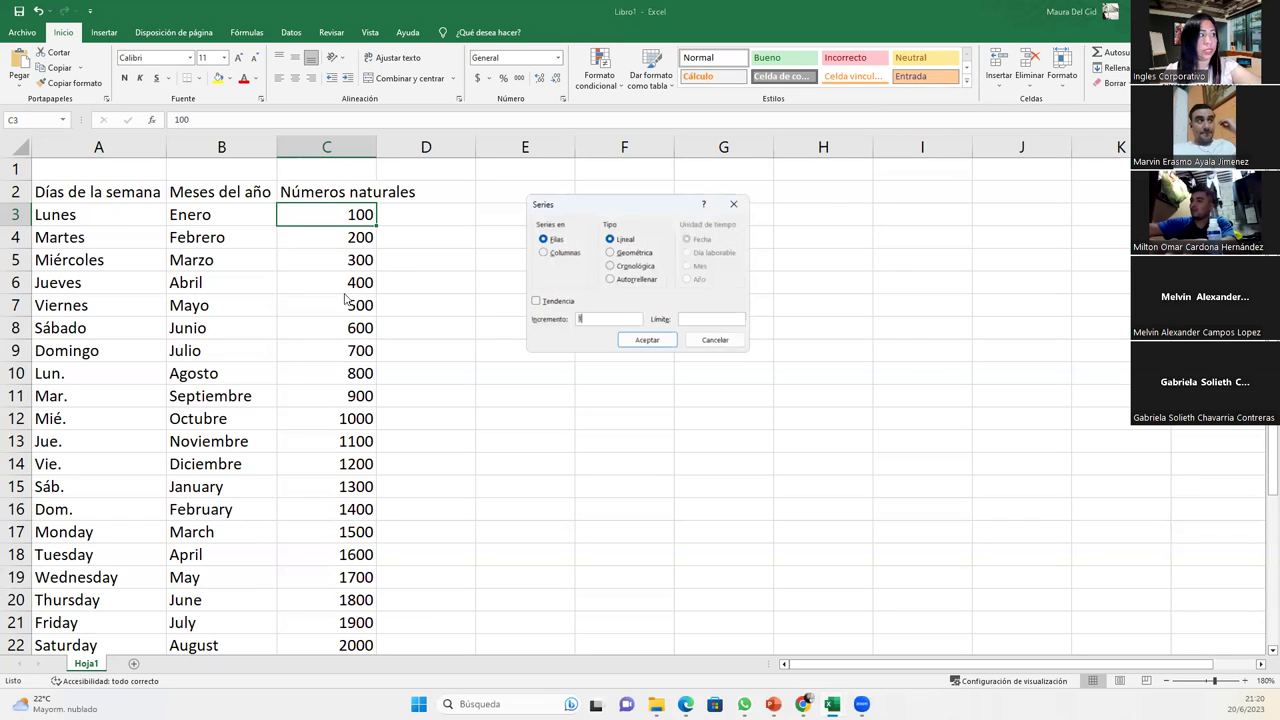
click(566, 253)
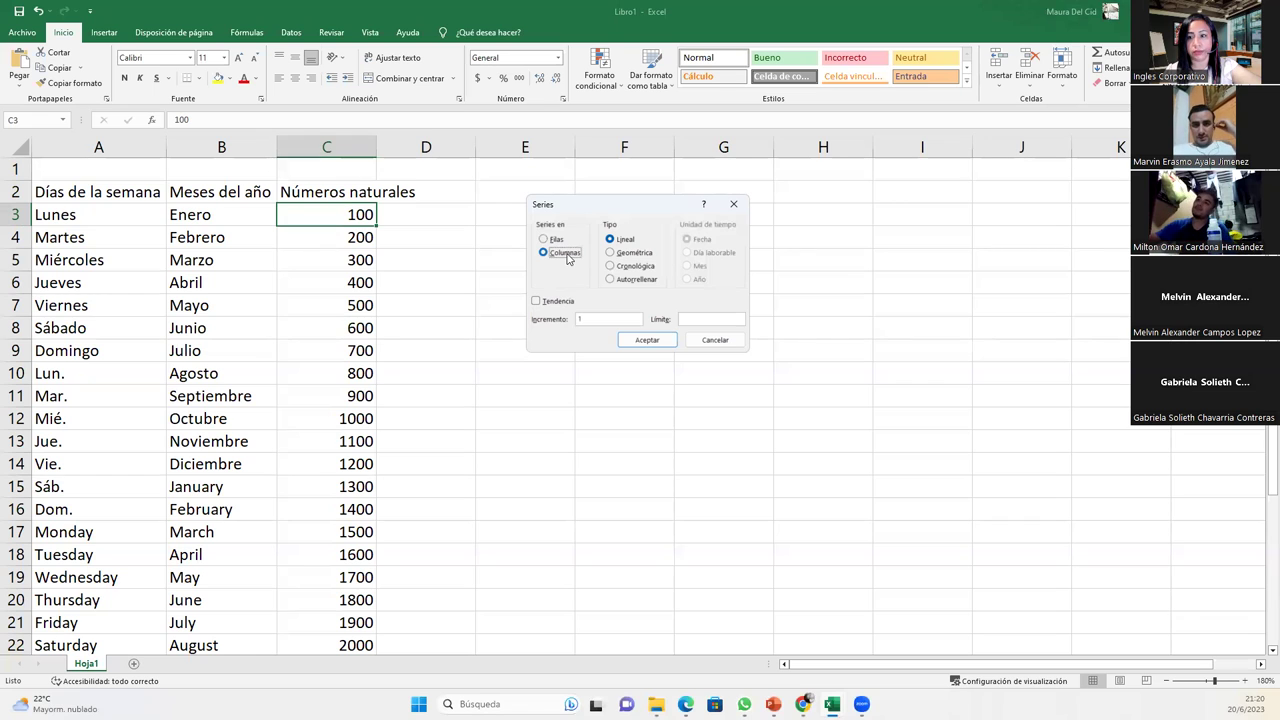
click(733, 204)
scroll(326, 325, down, 6)
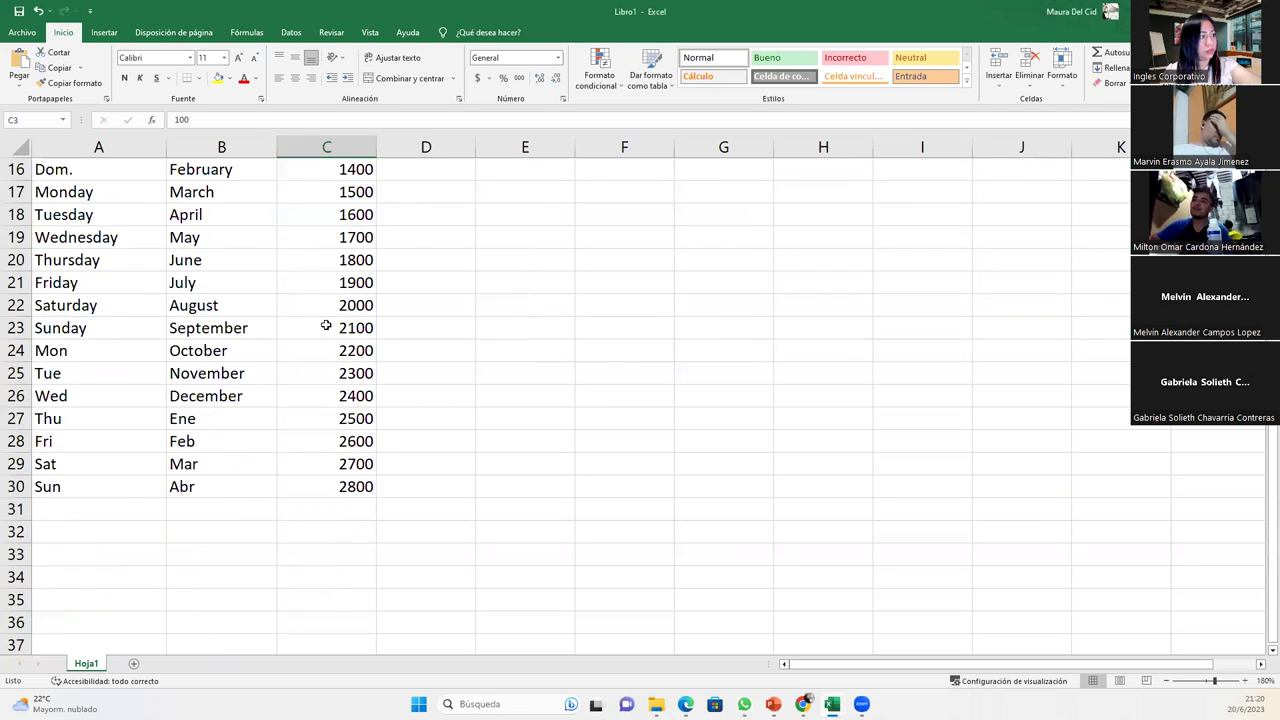
scroll(340, 342, up, 6)
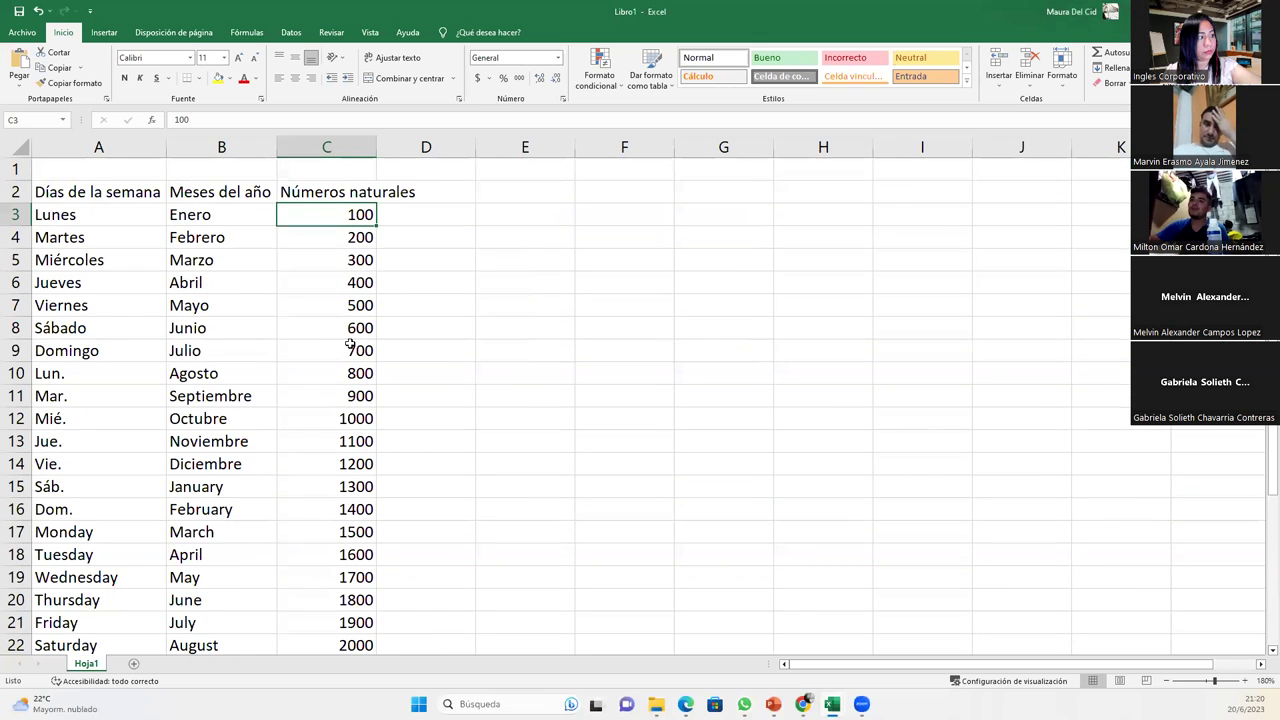
scroll(348, 343, down, 4)
scroll(349, 344, up, 4)
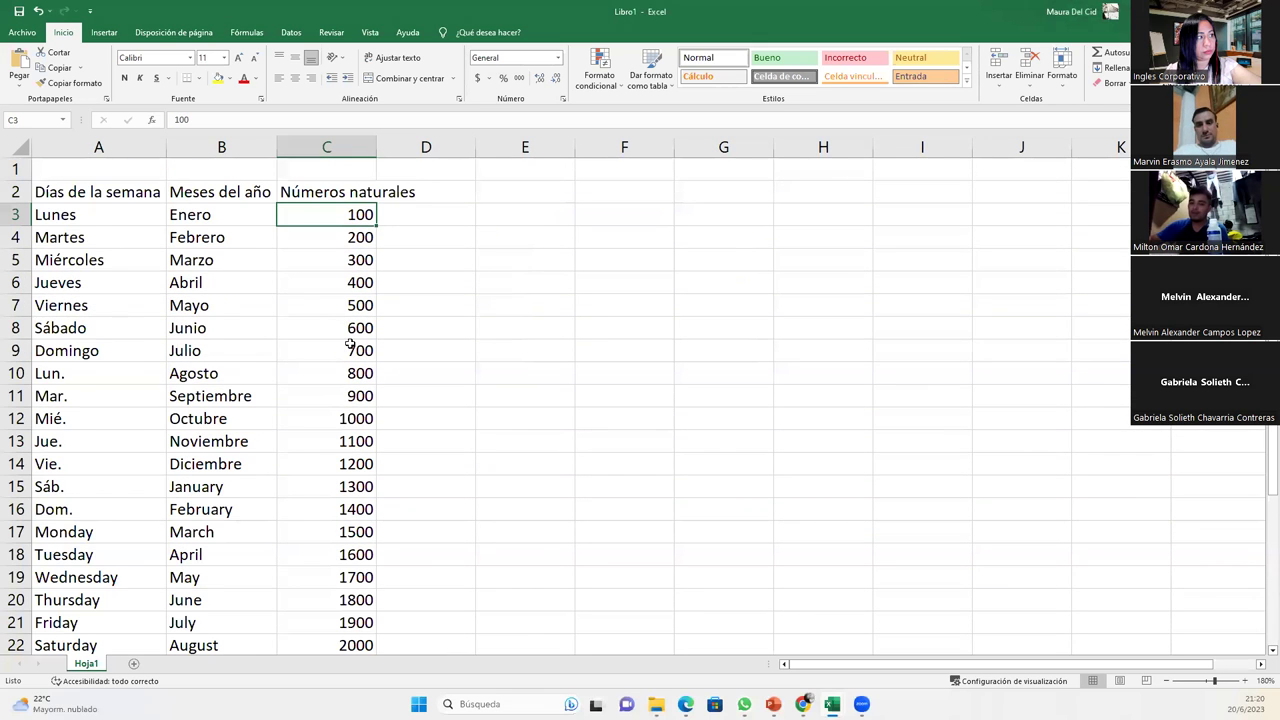
- Turn on Wrap Text for the row 2 headings, narrow column C and make row 2 taller
drag(377, 150, 421, 150)
click(15, 192)
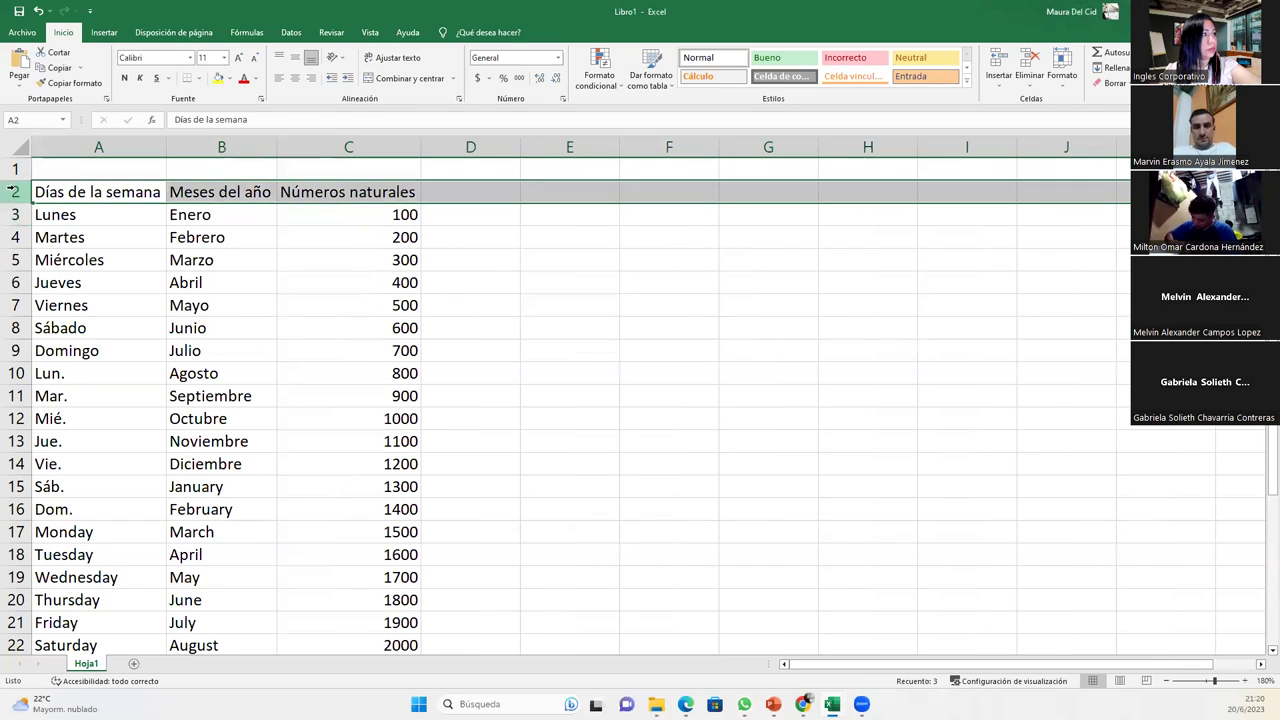
click(400, 65)
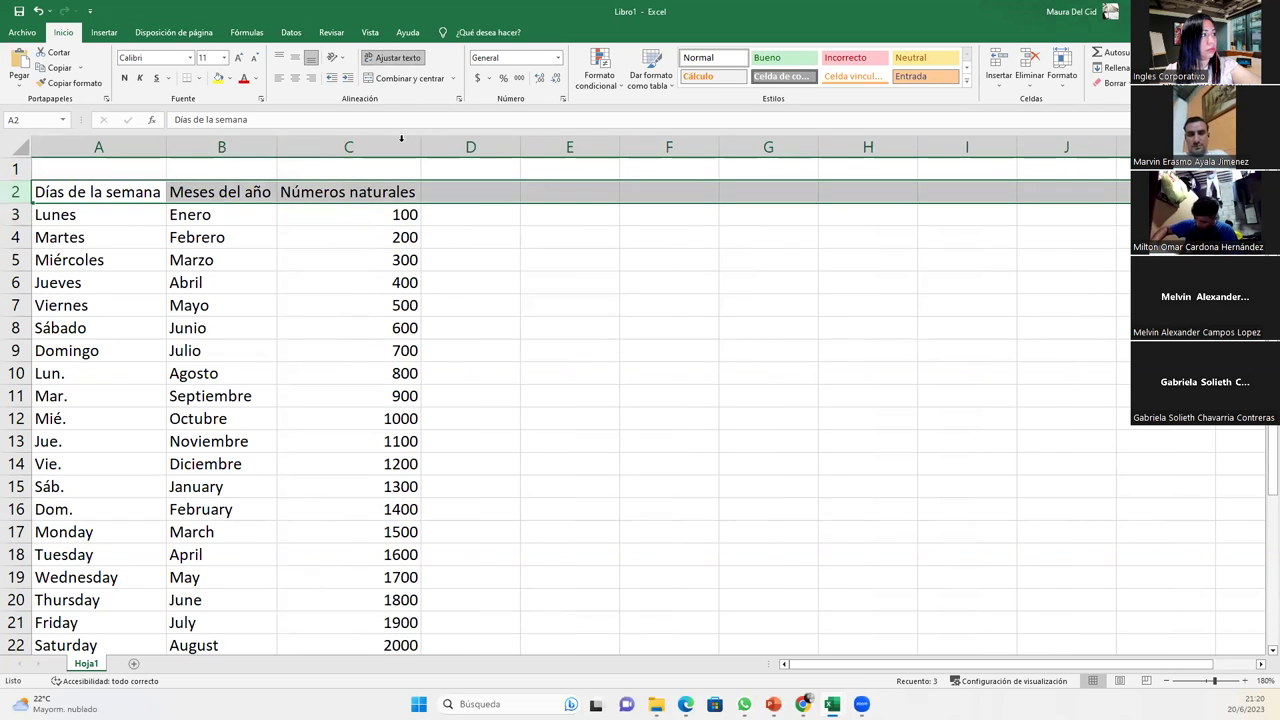
drag(419, 140, 398, 140)
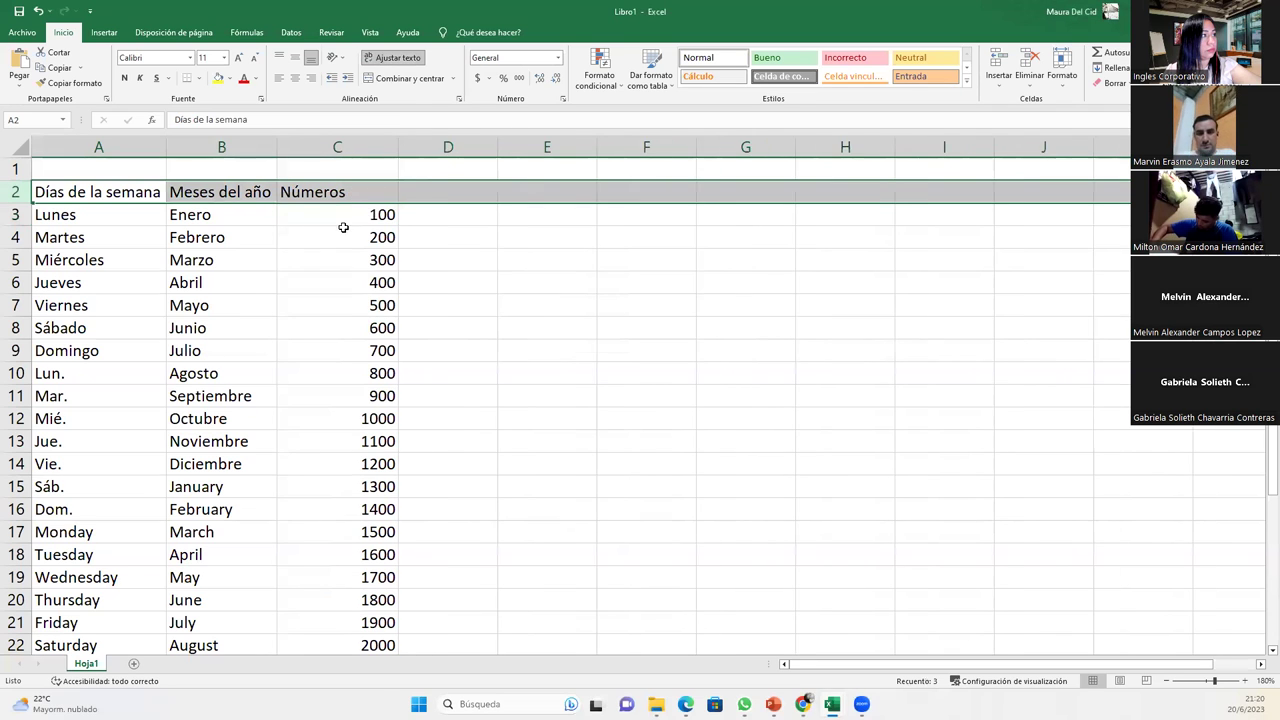
click(340, 237)
drag(24, 206, 24, 224)
- Centre the row 2 headings horizontally and vertically, and narrow columns A and B
click(16, 206)
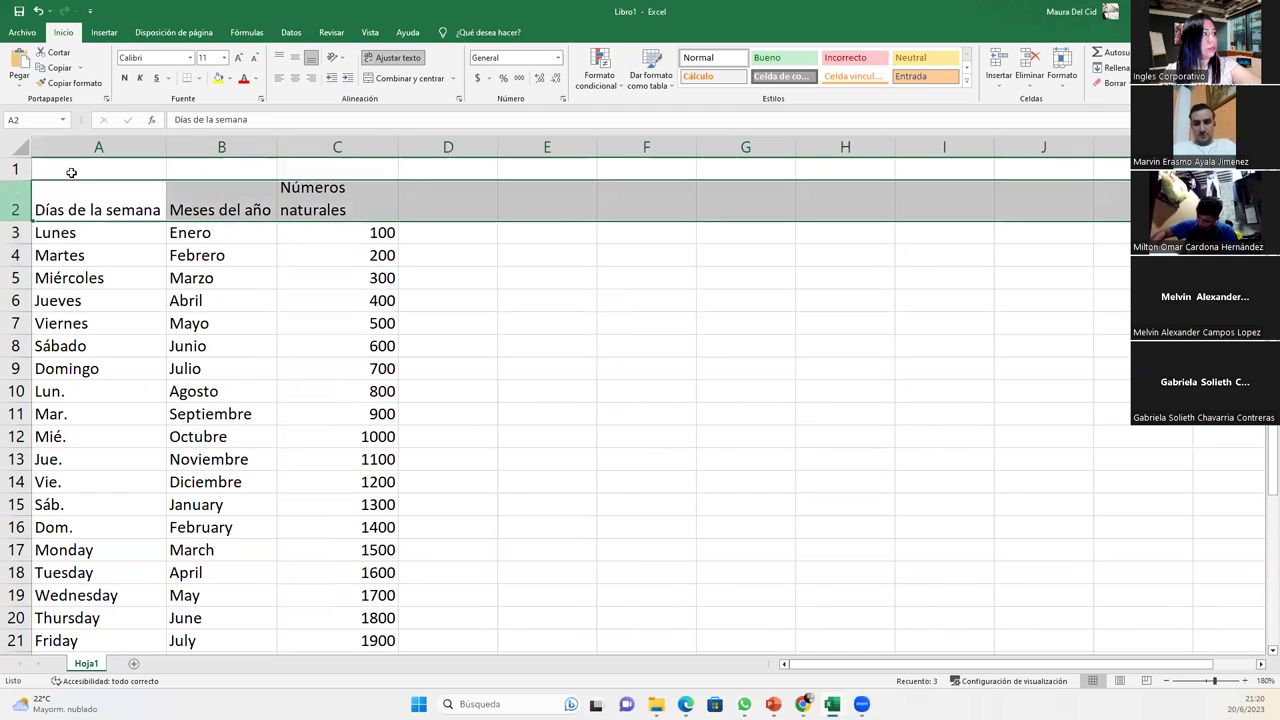
click(295, 76)
click(295, 58)
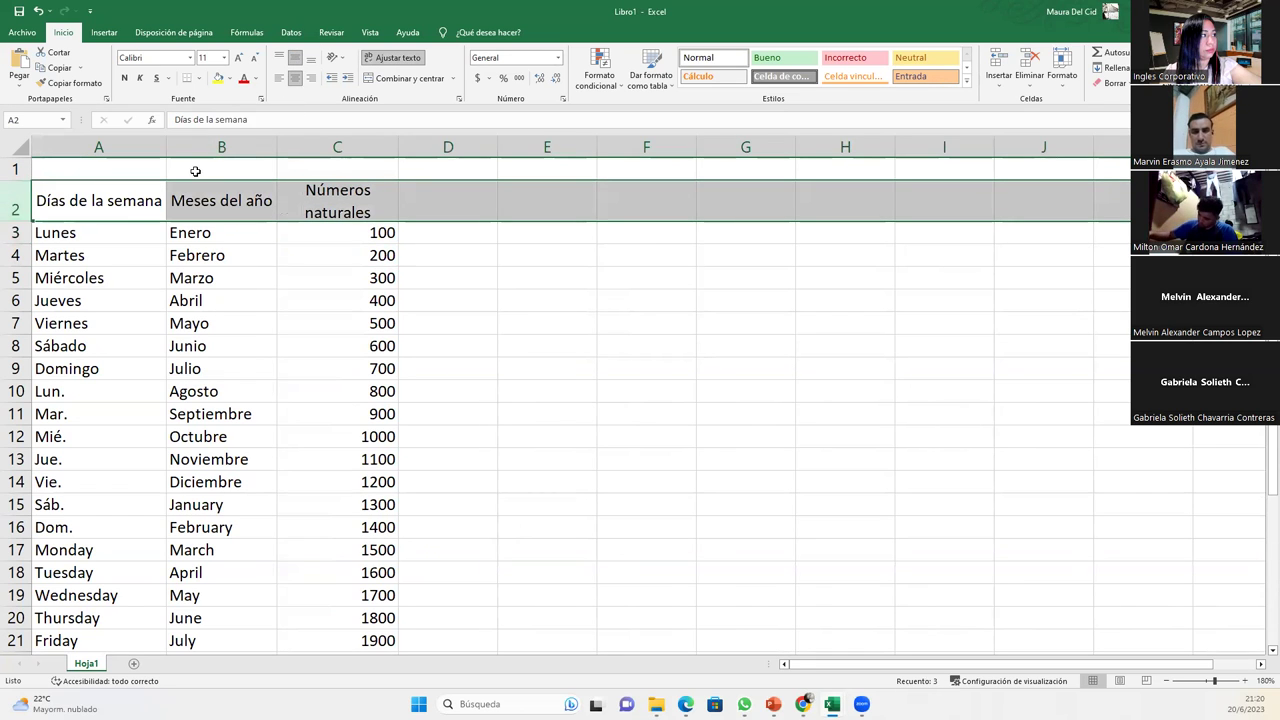
click(129, 211)
drag(166, 147, 140, 147)
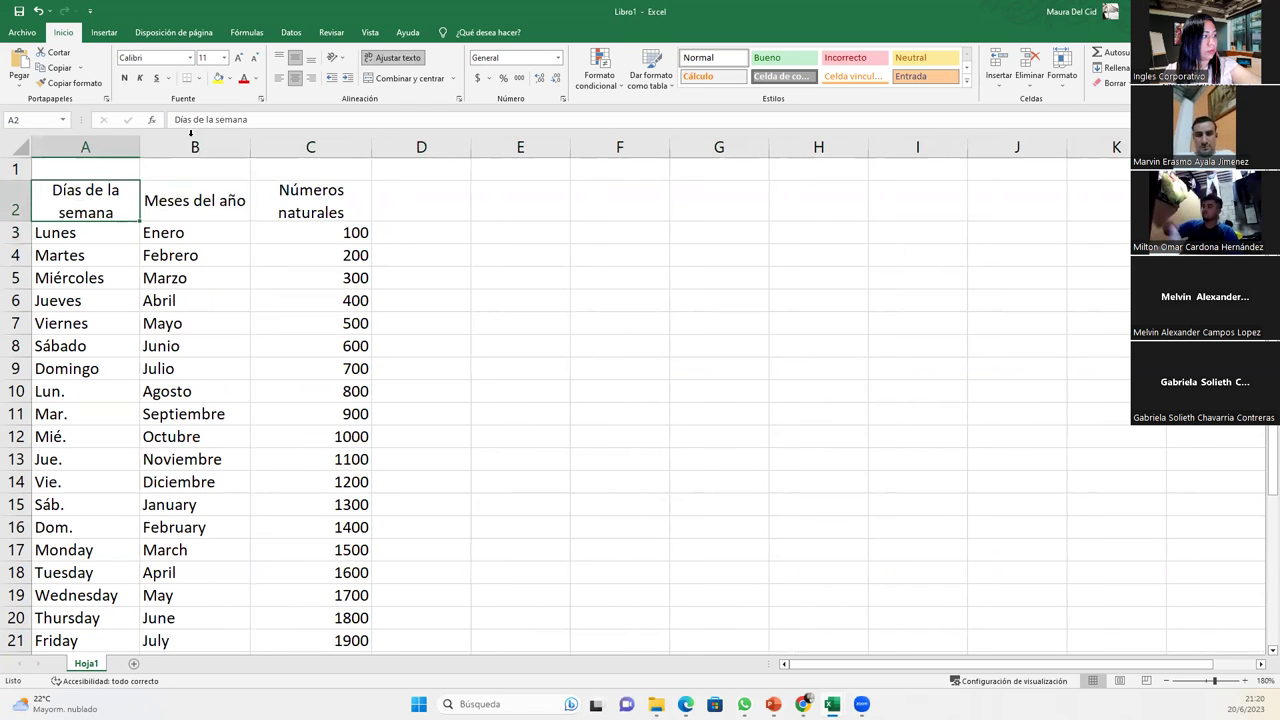
drag(250, 147, 235, 147)
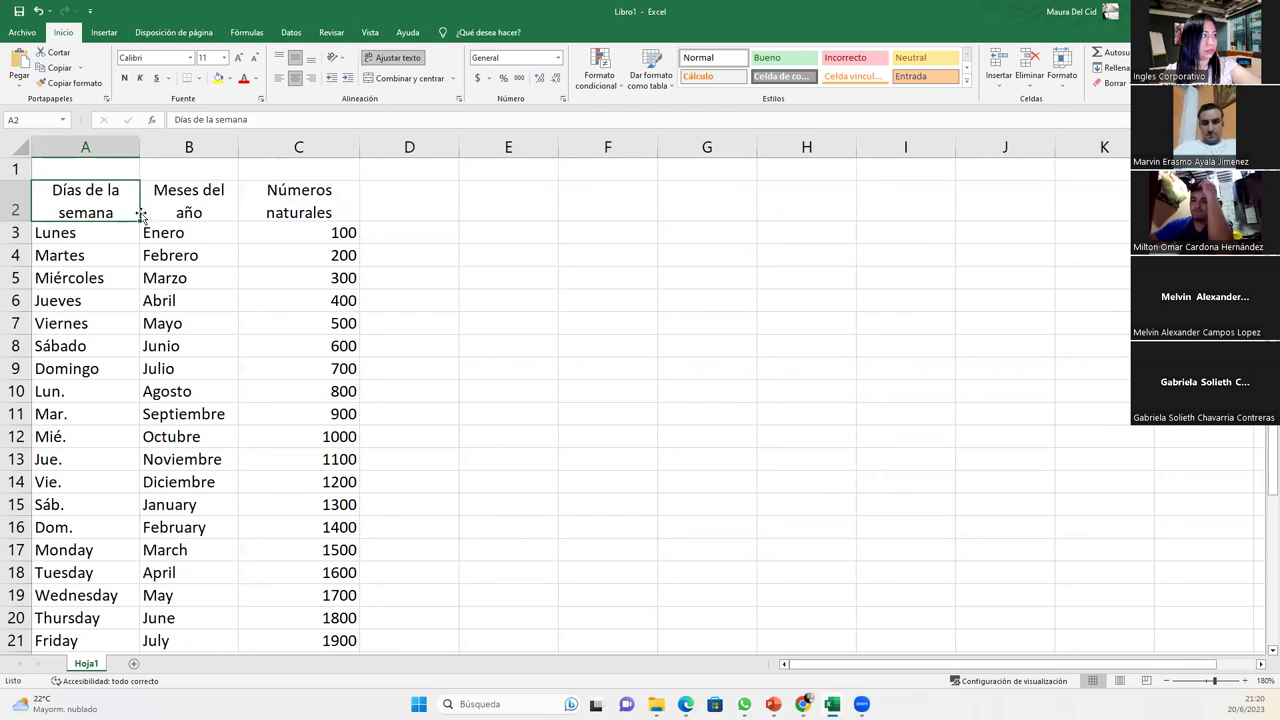
click(399, 207)
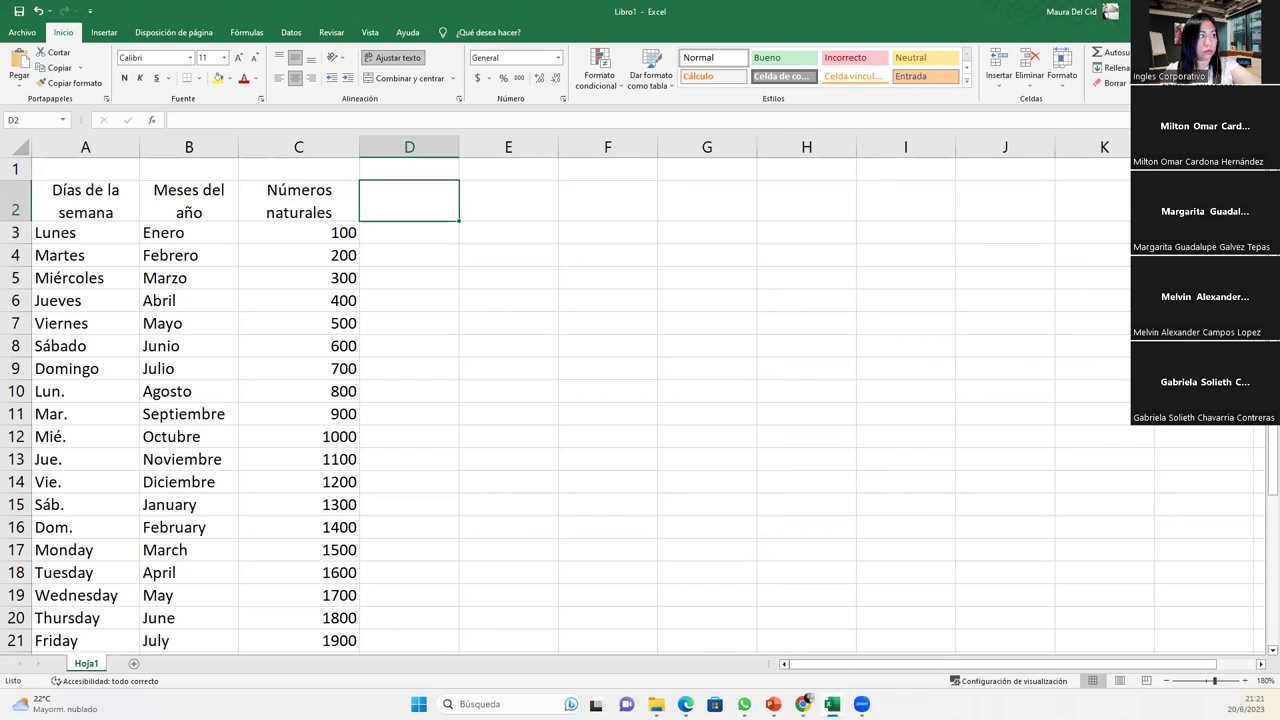
- Delete the column C numbers from C3 downward and re-enter 100 in C3
drag(288, 232, 282, 386)
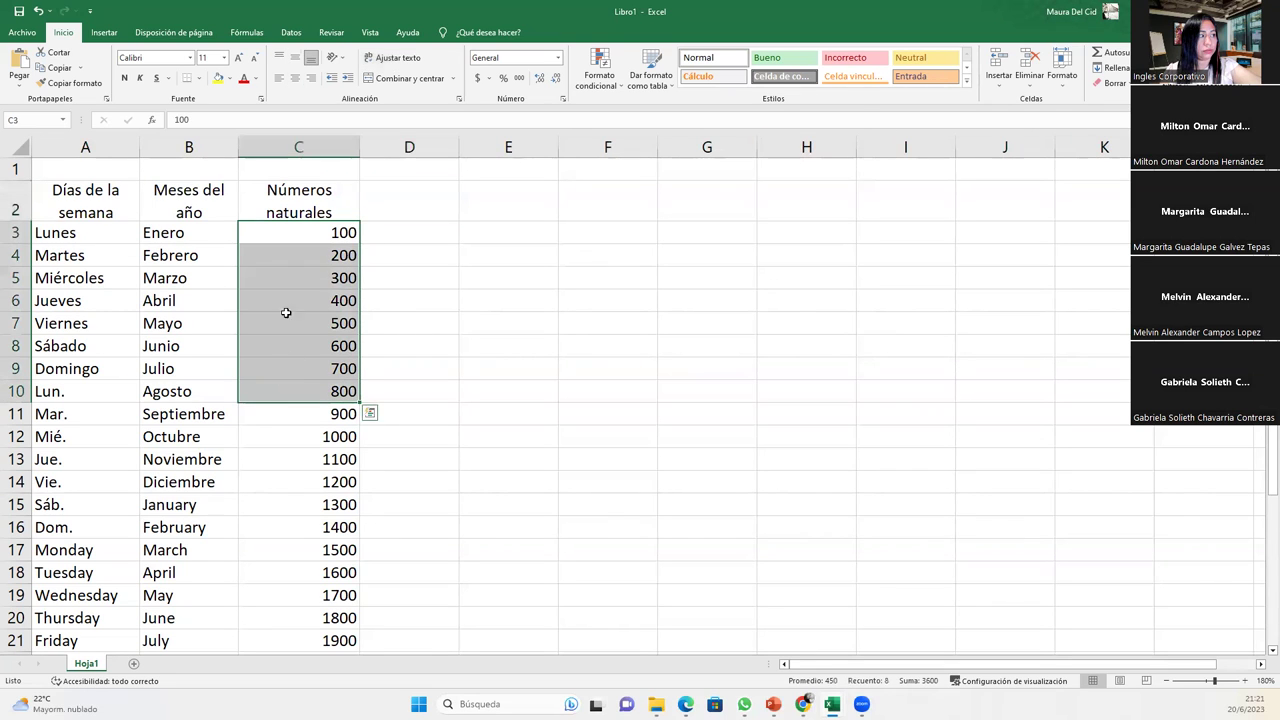
click(299, 230)
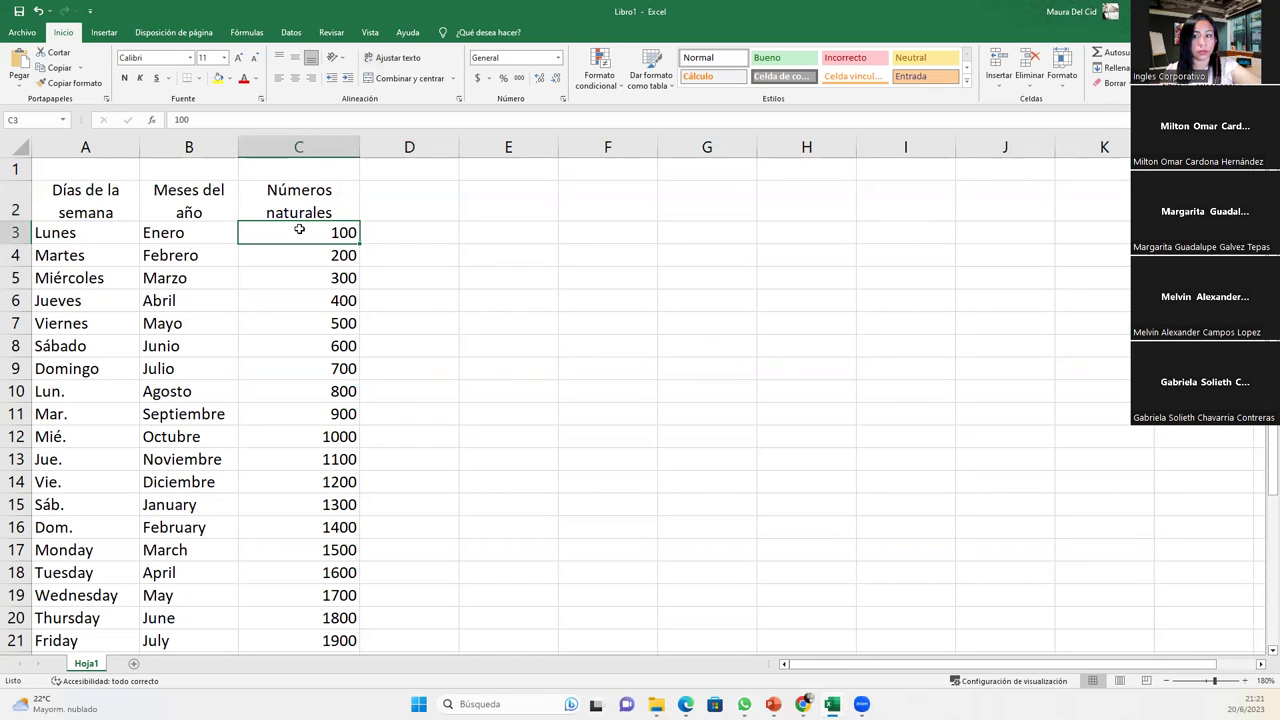
key(ctrl+shift+Down)
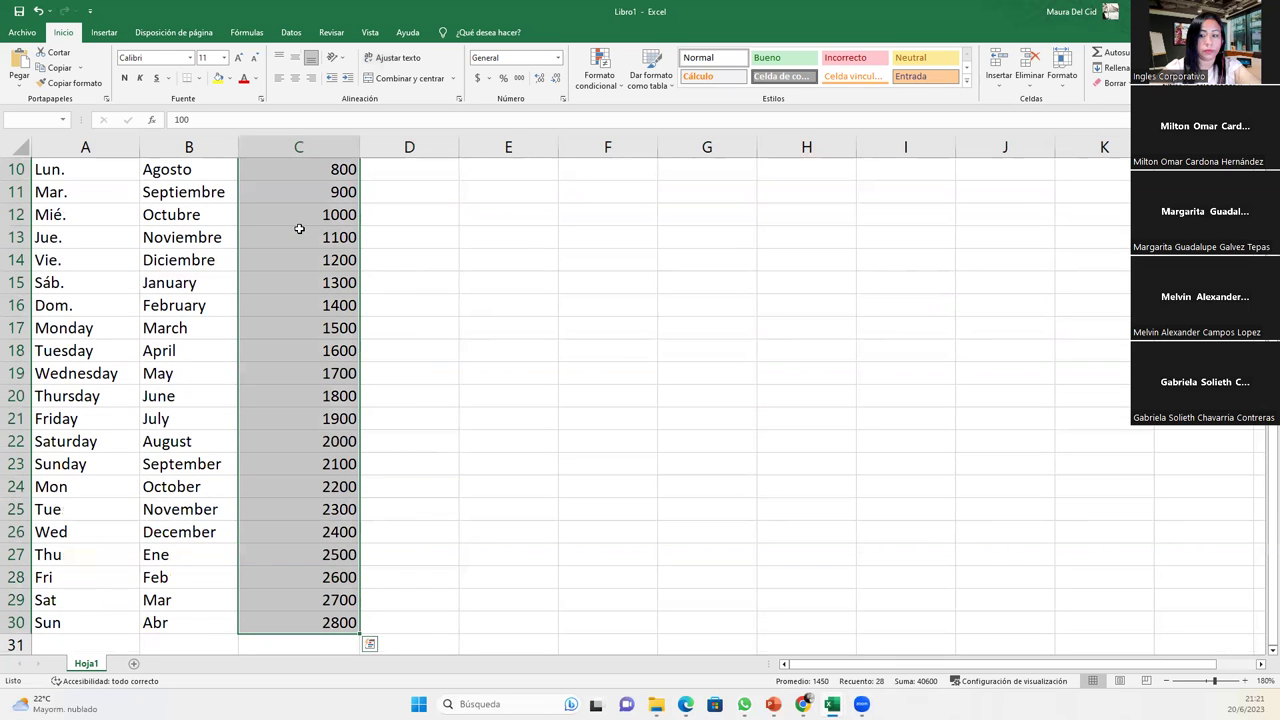
key(Delete)
scroll(299, 229, up, 3)
click(299, 229)
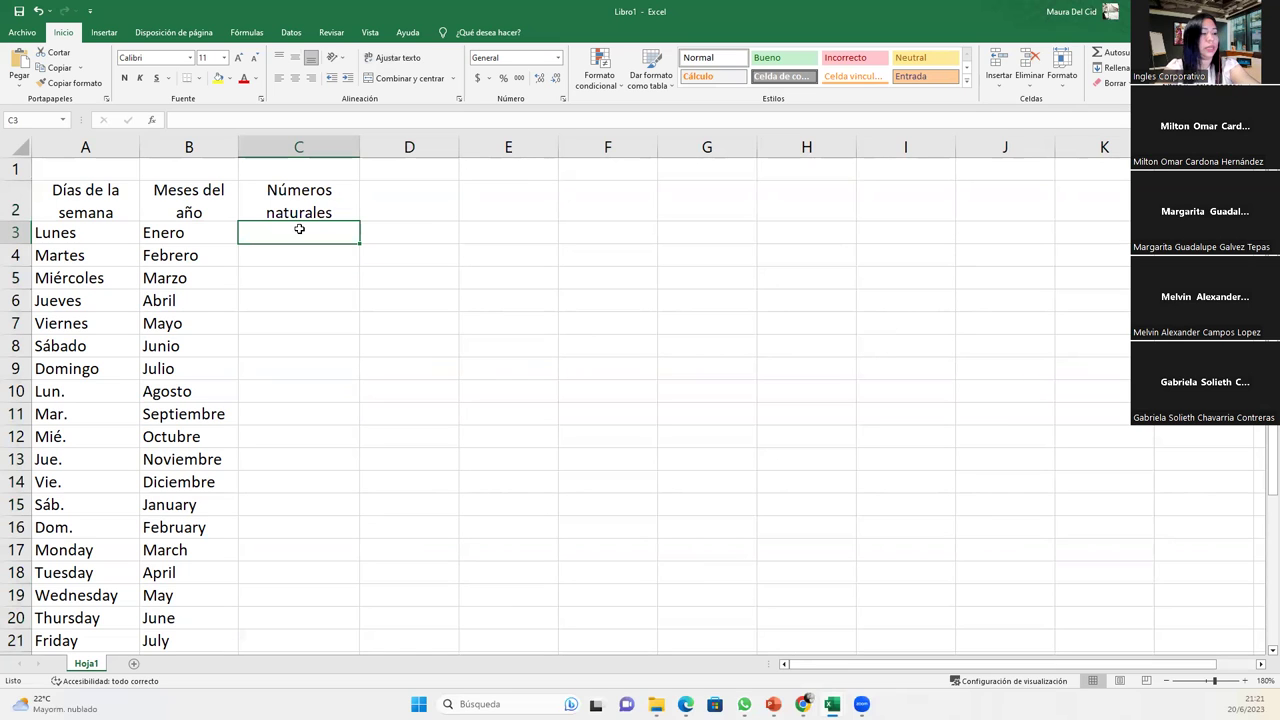
text(100)
key(Return)
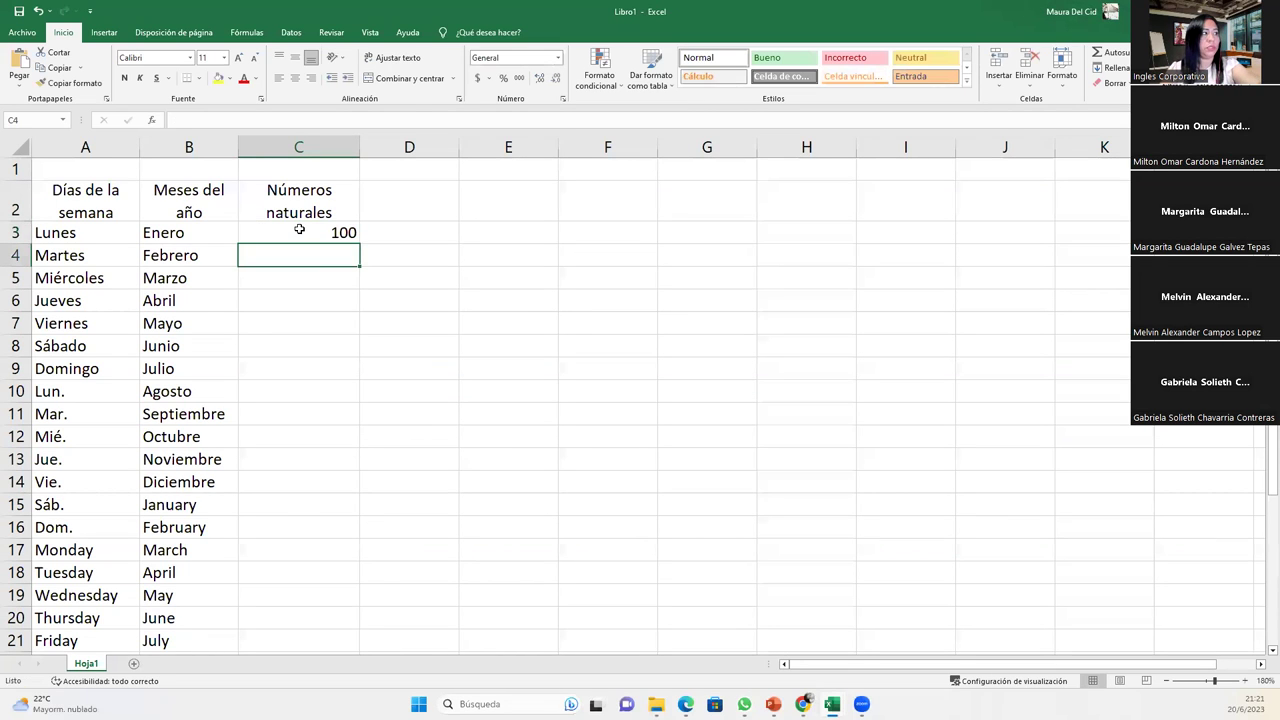
click(299, 229)
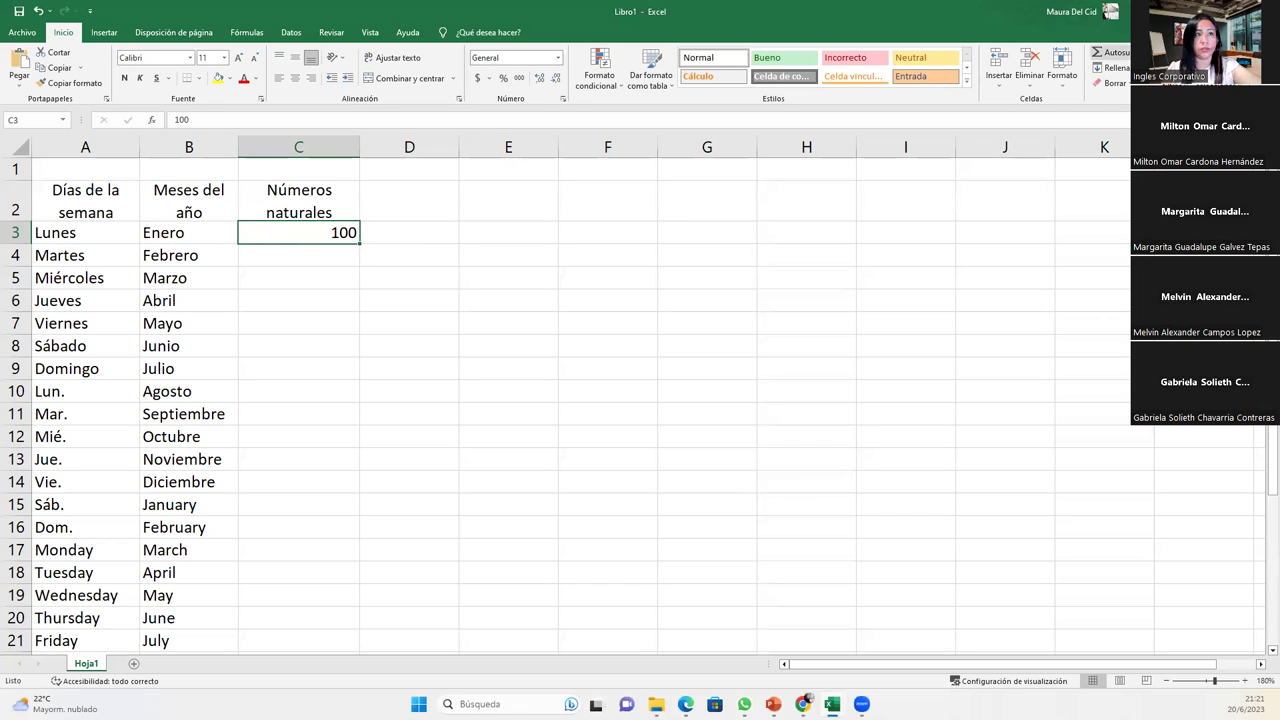
click(1108, 67)
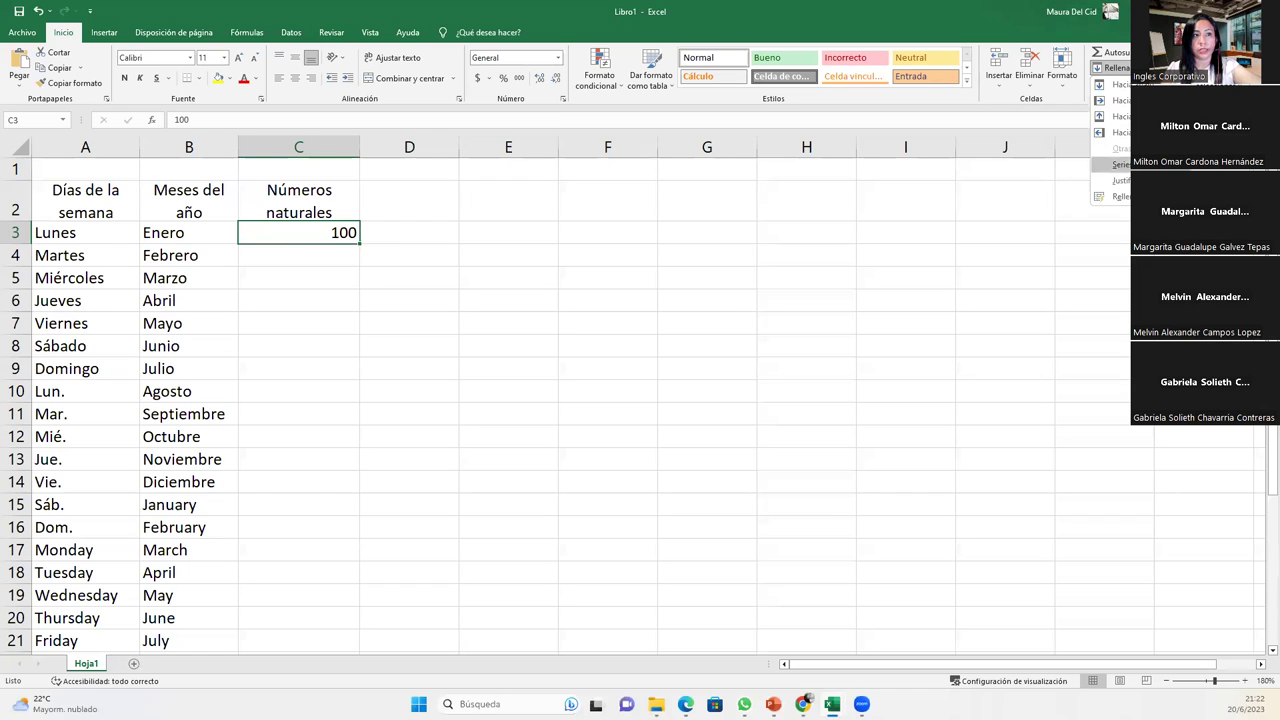
- Fill column C downward as a series from 100 with step value 100
click(1120, 164)
click(544, 254)
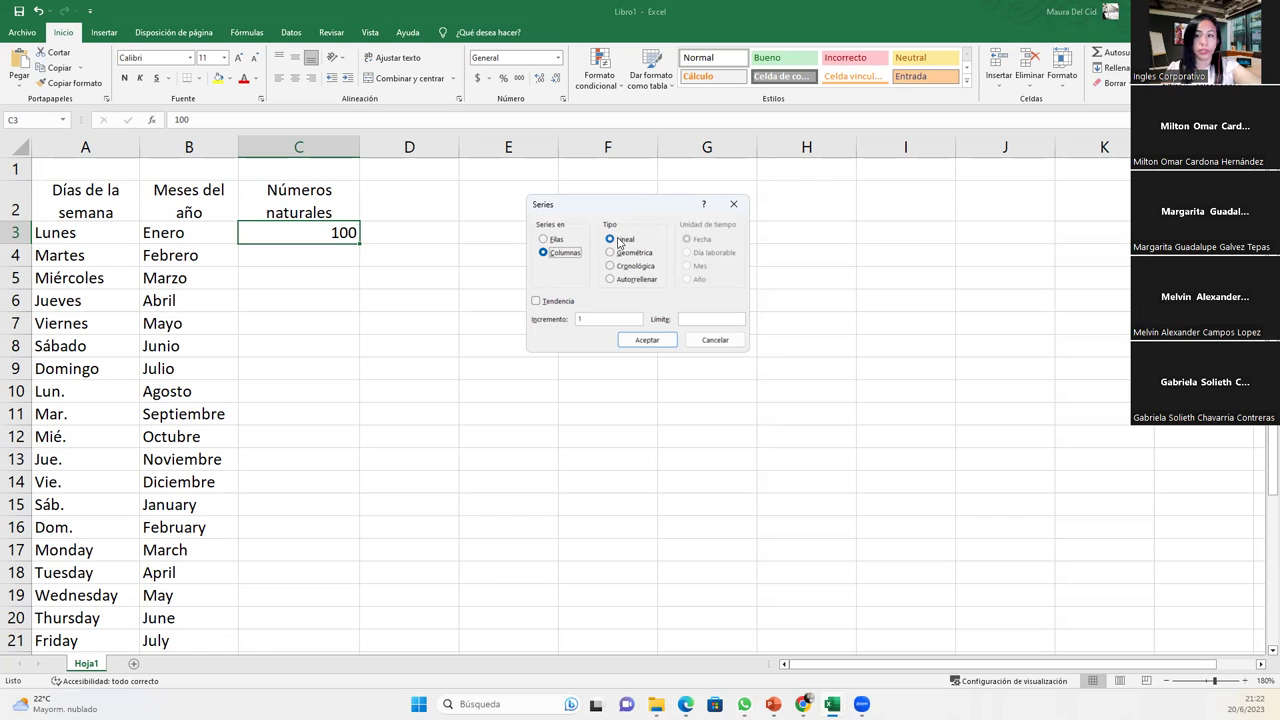
click(613, 317)
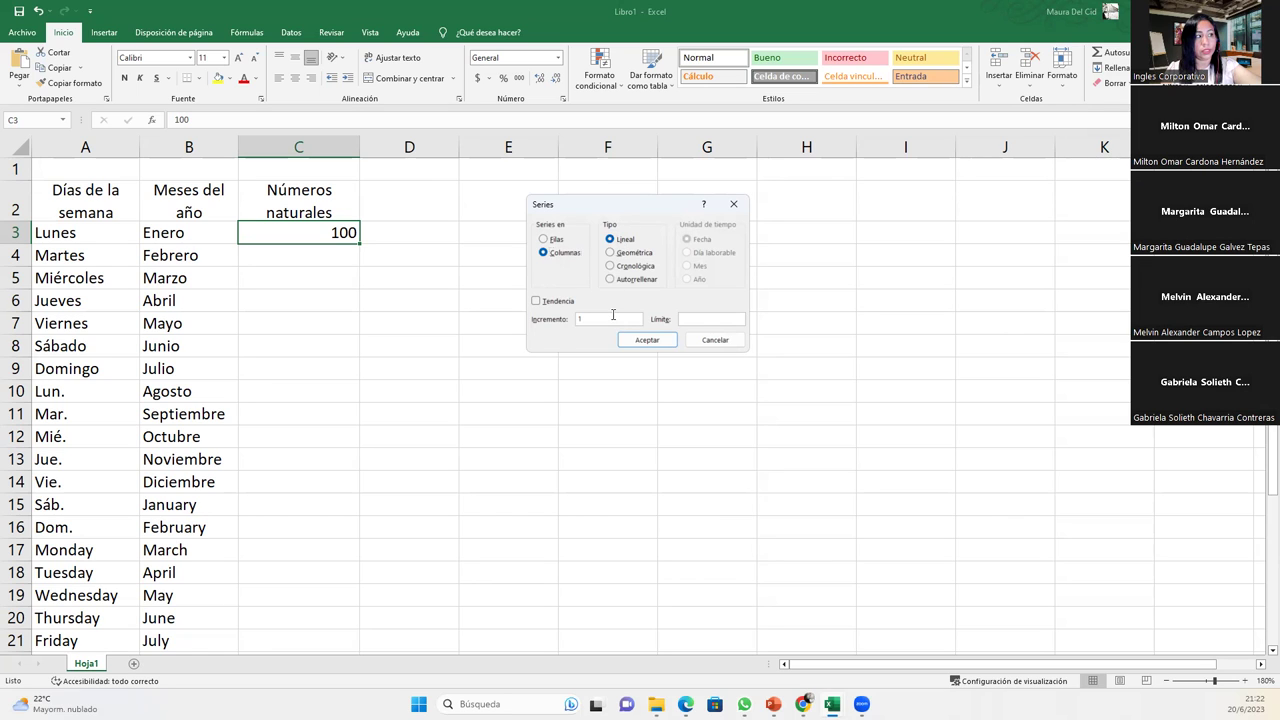
text(00)
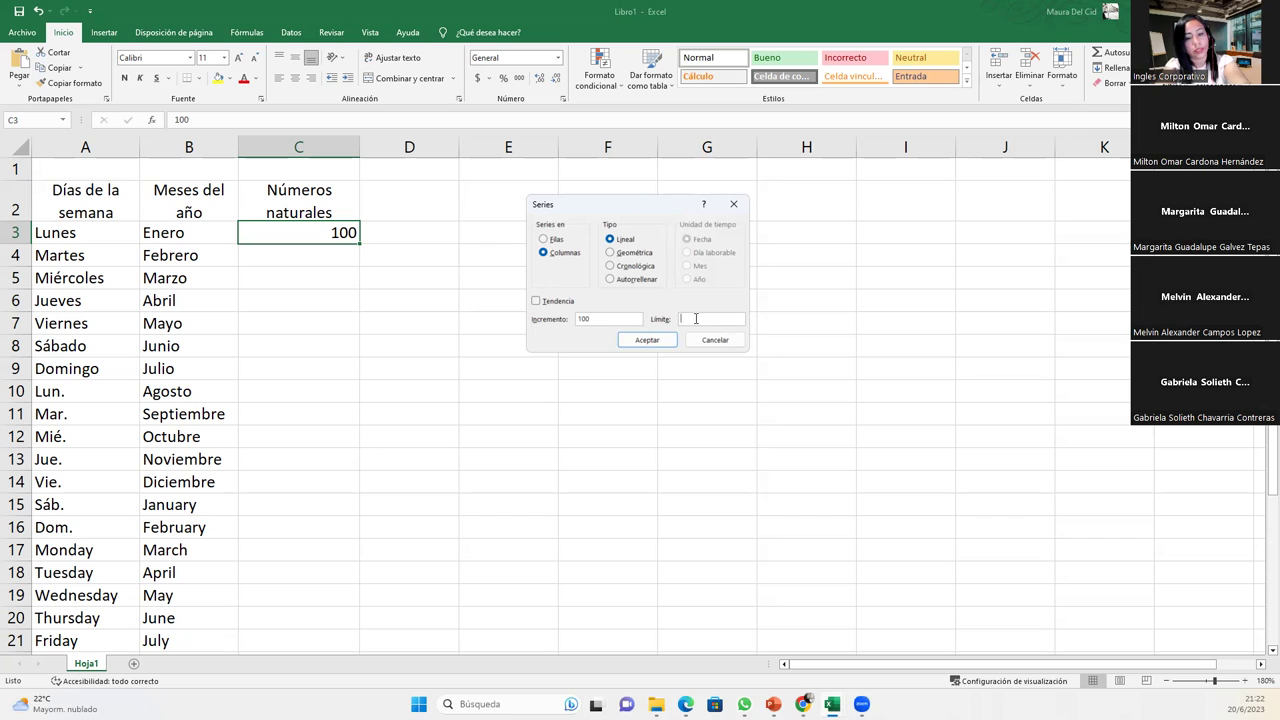
text(20)
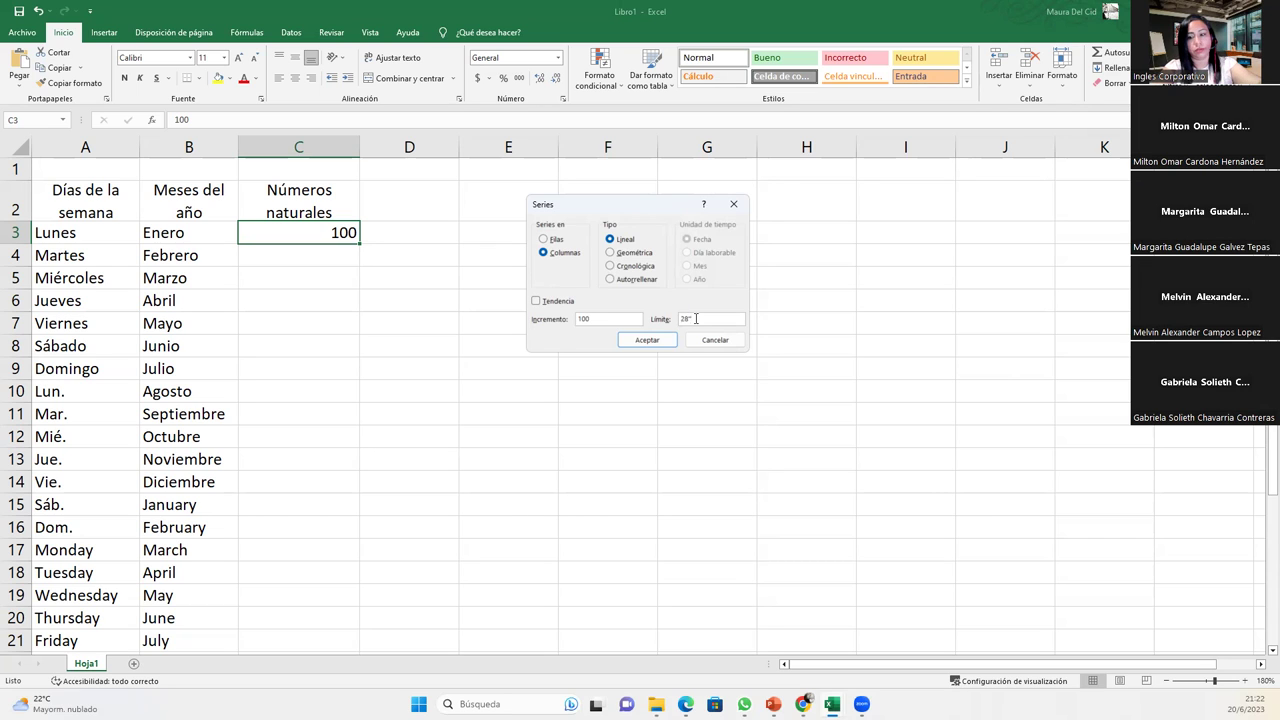
text(00)
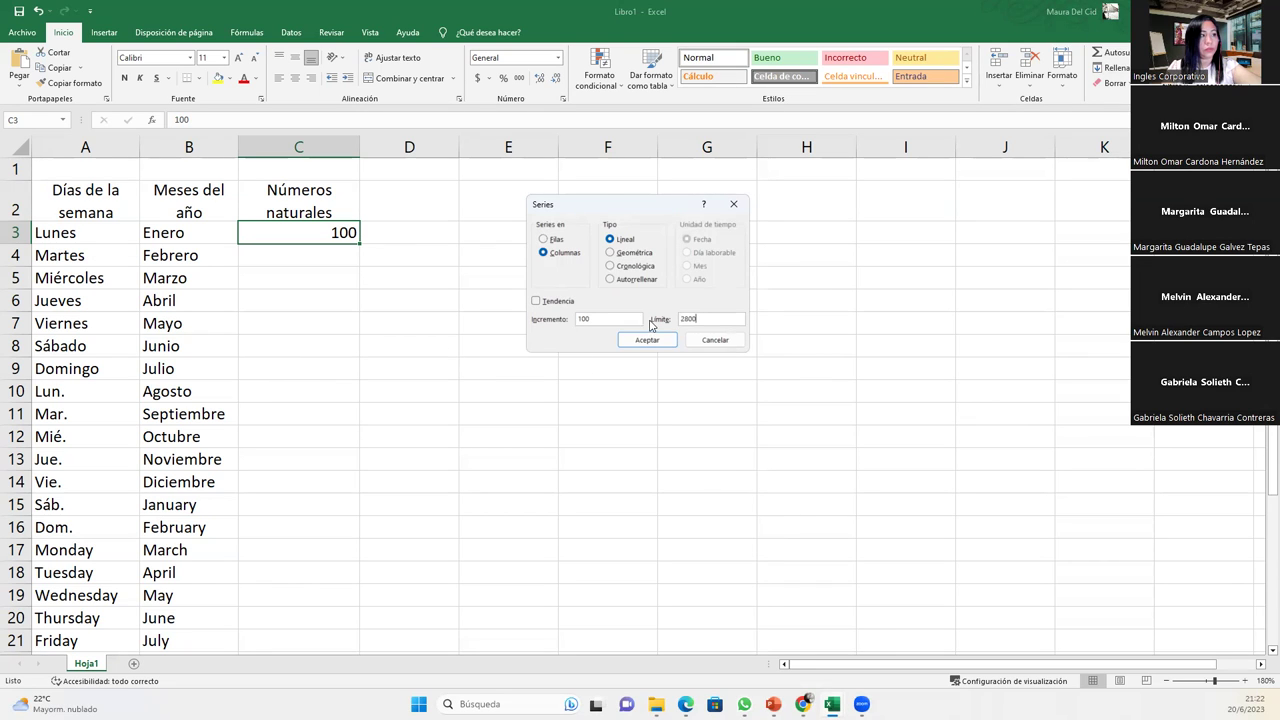
click(630, 339)
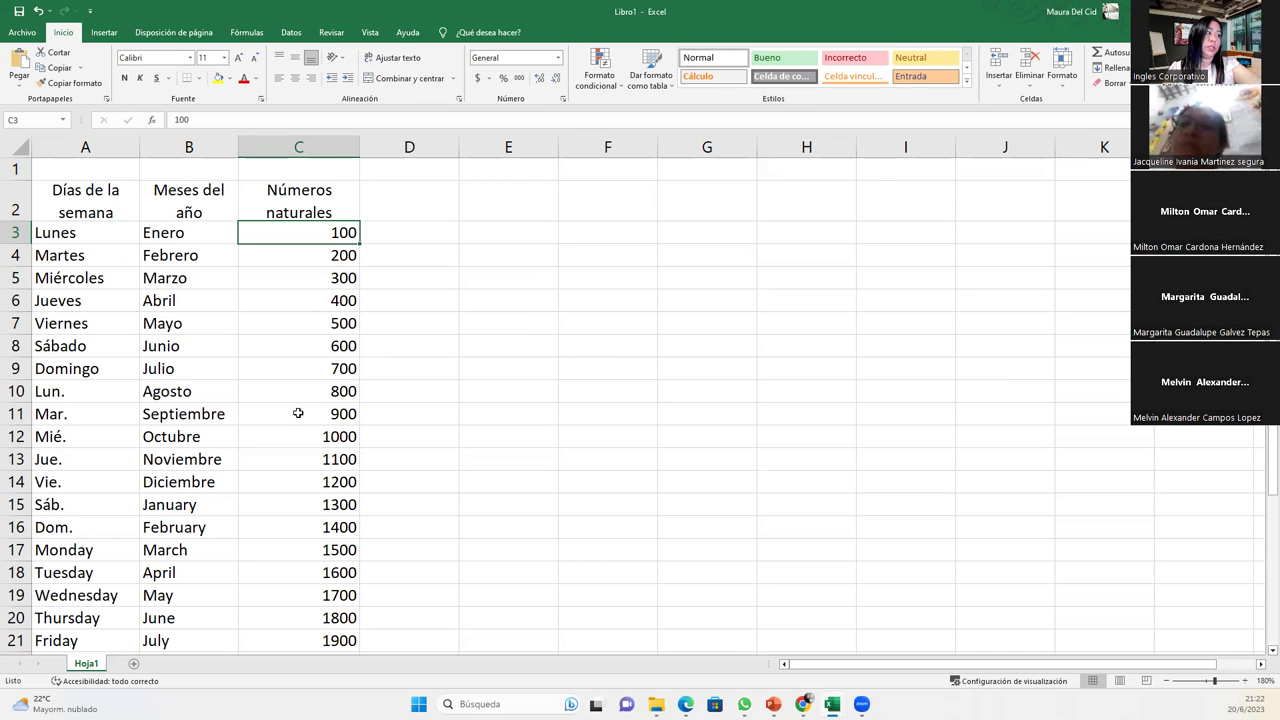
click(417, 195)
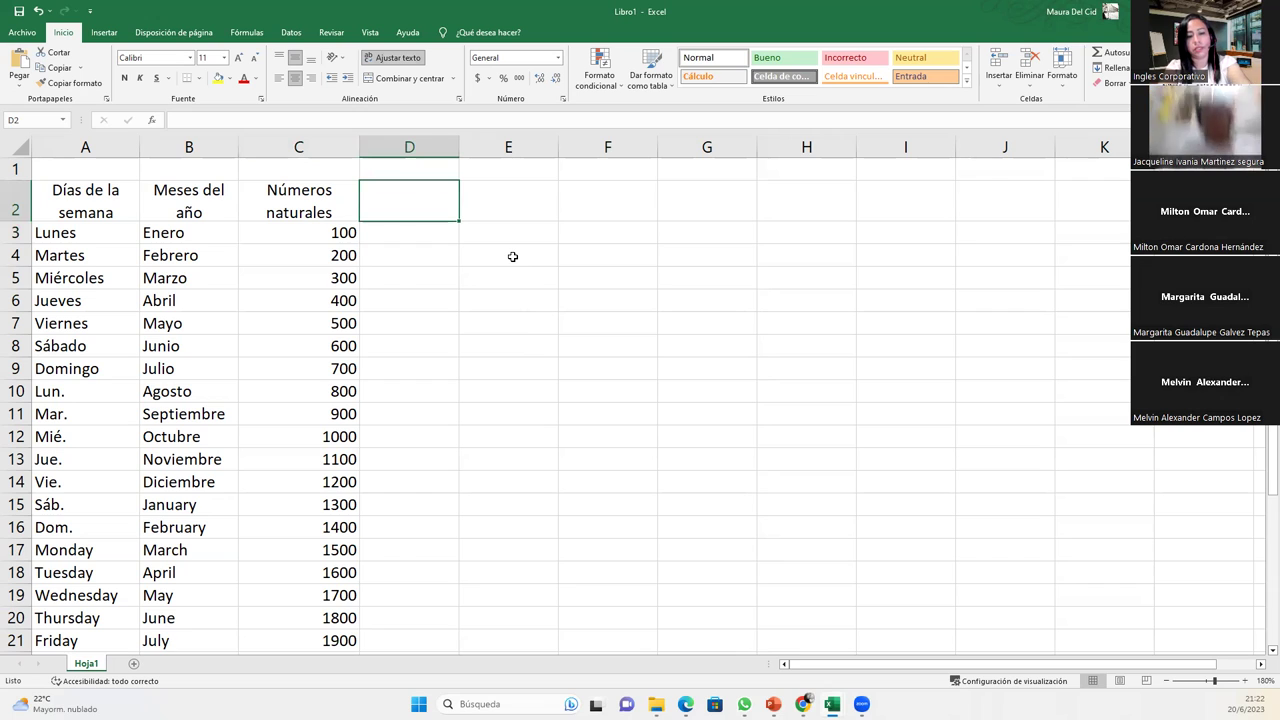
- Add the heading 'Números del 1 al 28' in D2 and select column D
text(Números)
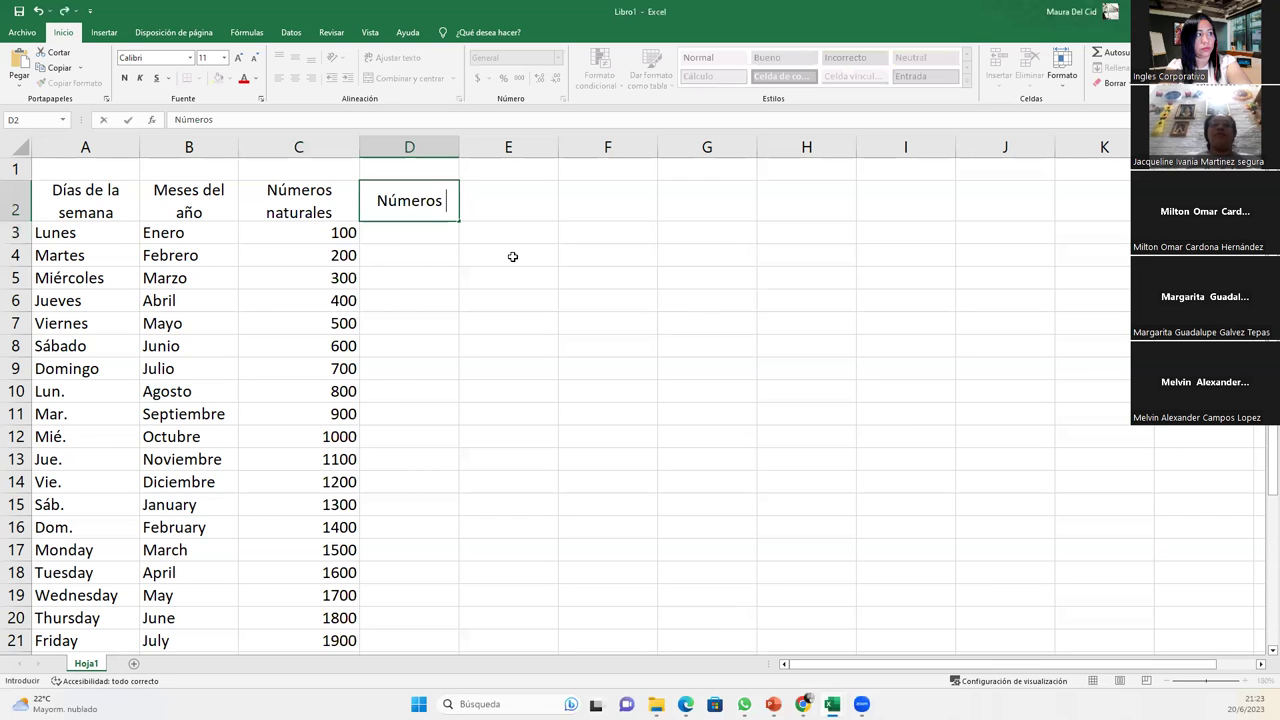
text(del 1 al 28)
key(Return)
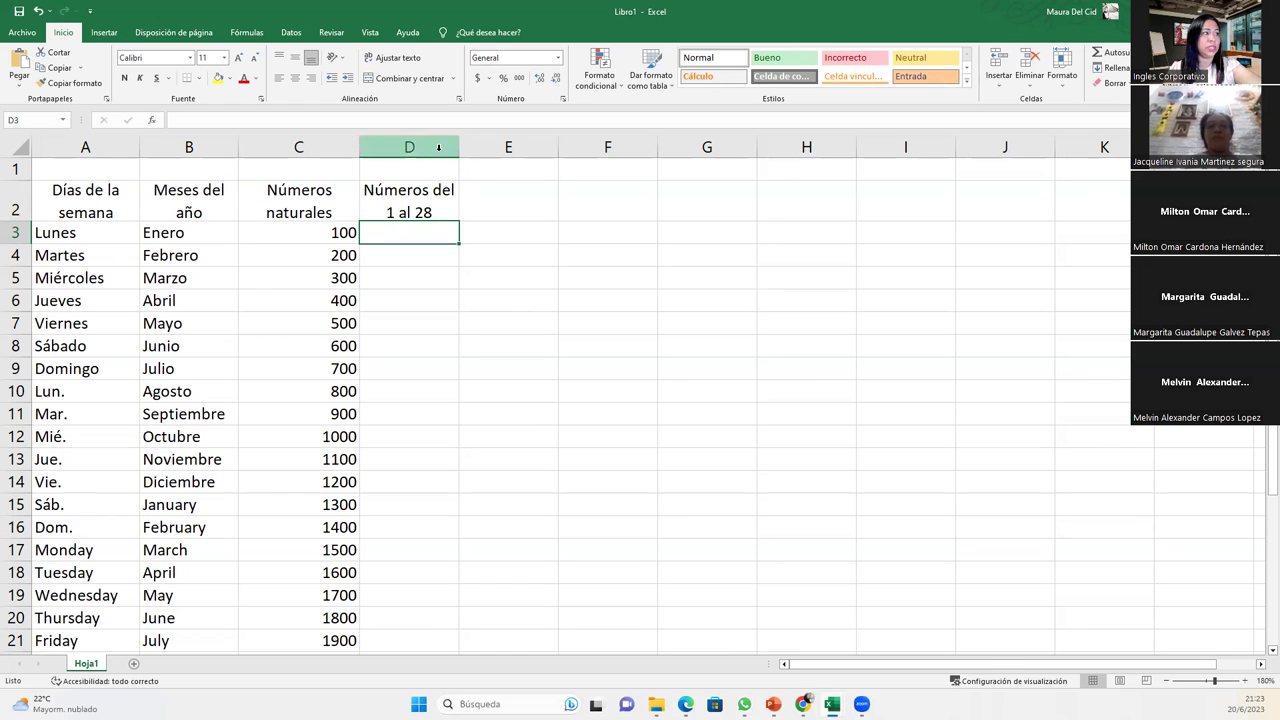
click(438, 147)
- Clear the contents of column D and insert an empty column before column A
right_click(410, 152)
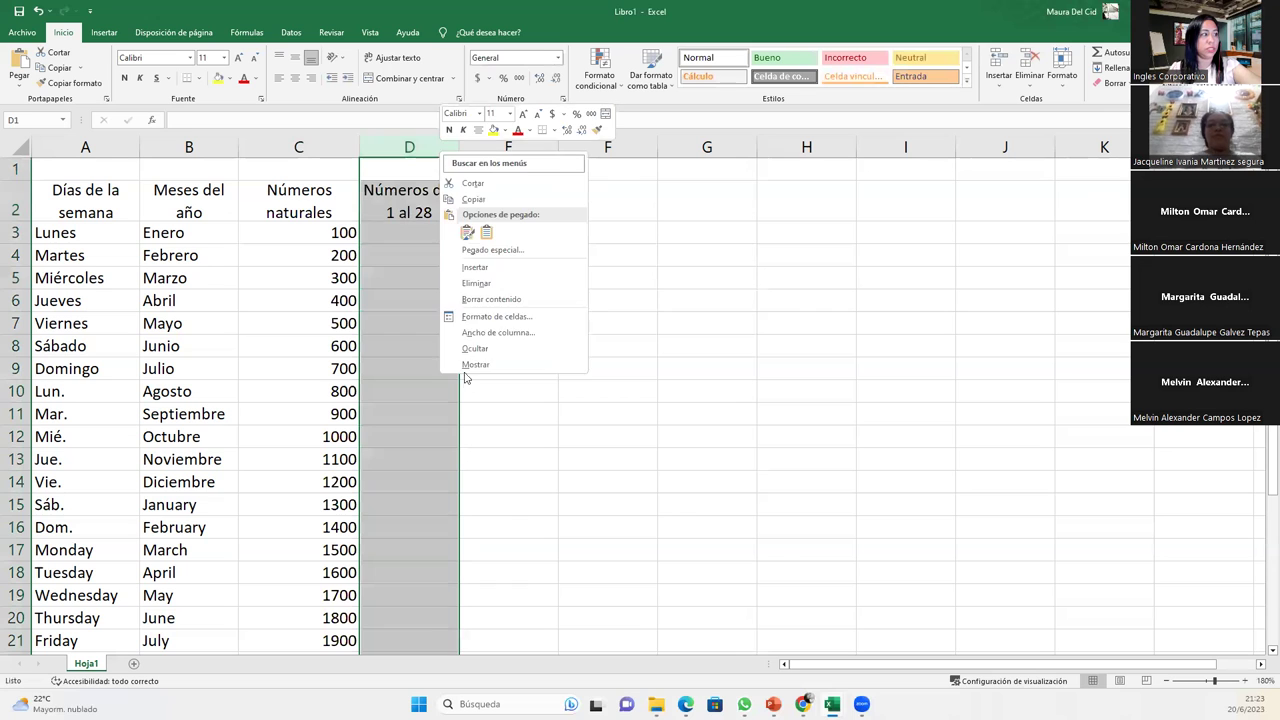
click(512, 280)
click(85, 147)
right_click(82, 150)
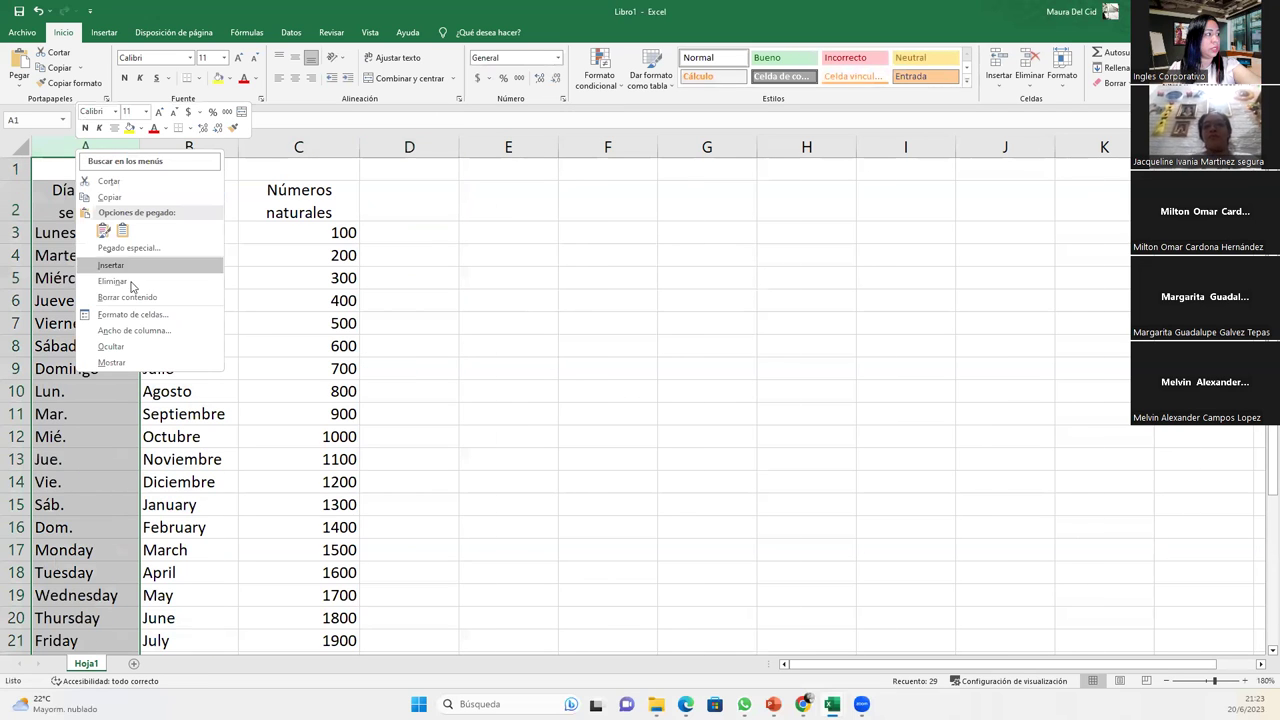
click(152, 266)
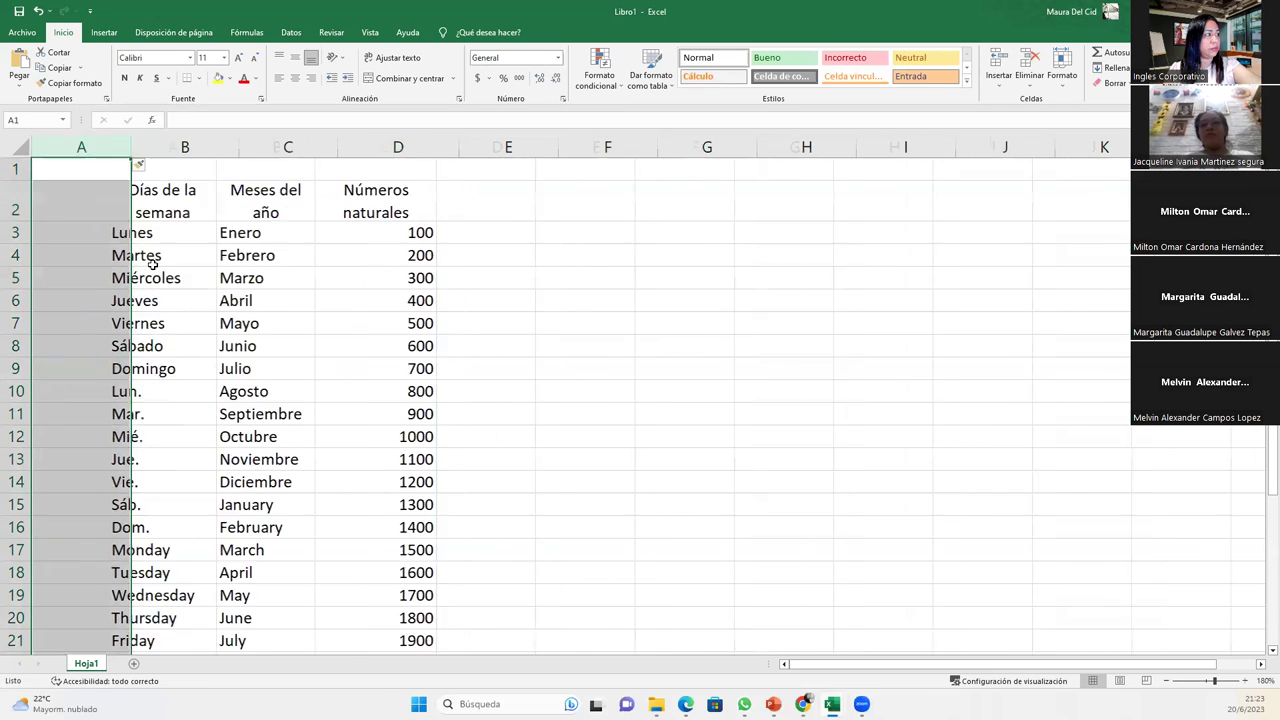
- Enter the heading 'Correlativo' in A2 and move to A3
click(72, 190)
text(Correlativo)
key(Return)
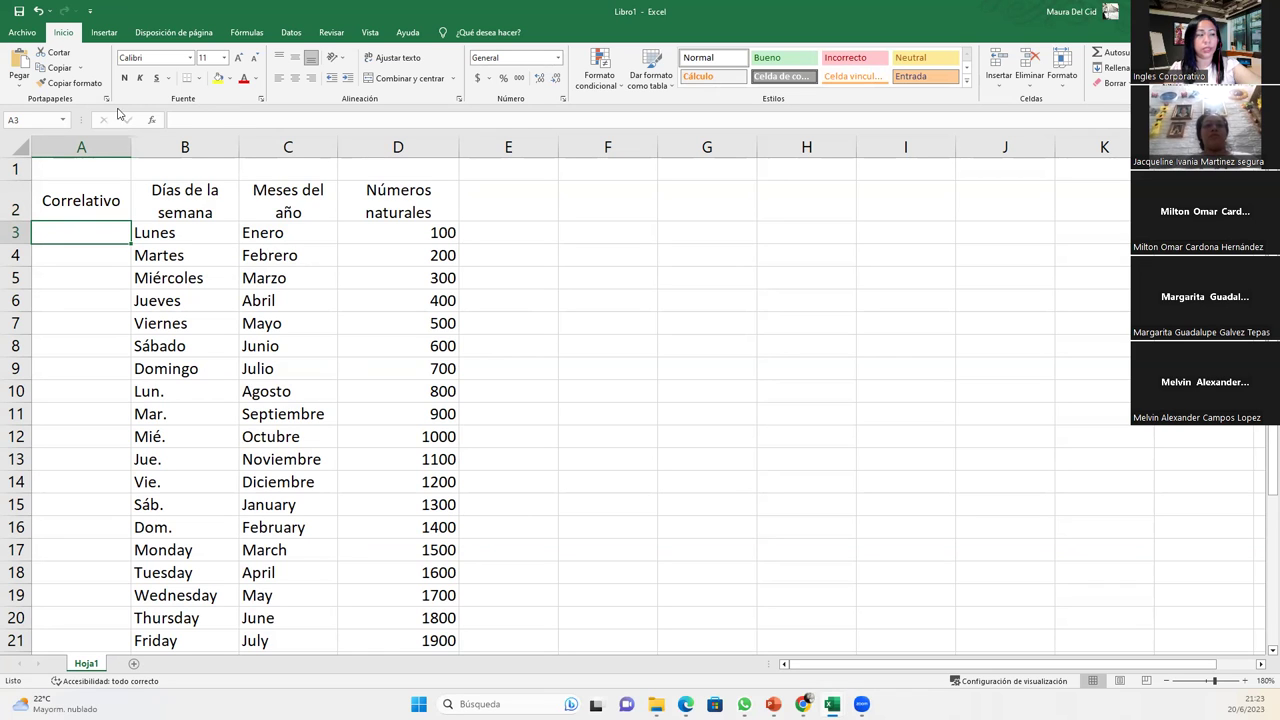
right_click(86, 146)
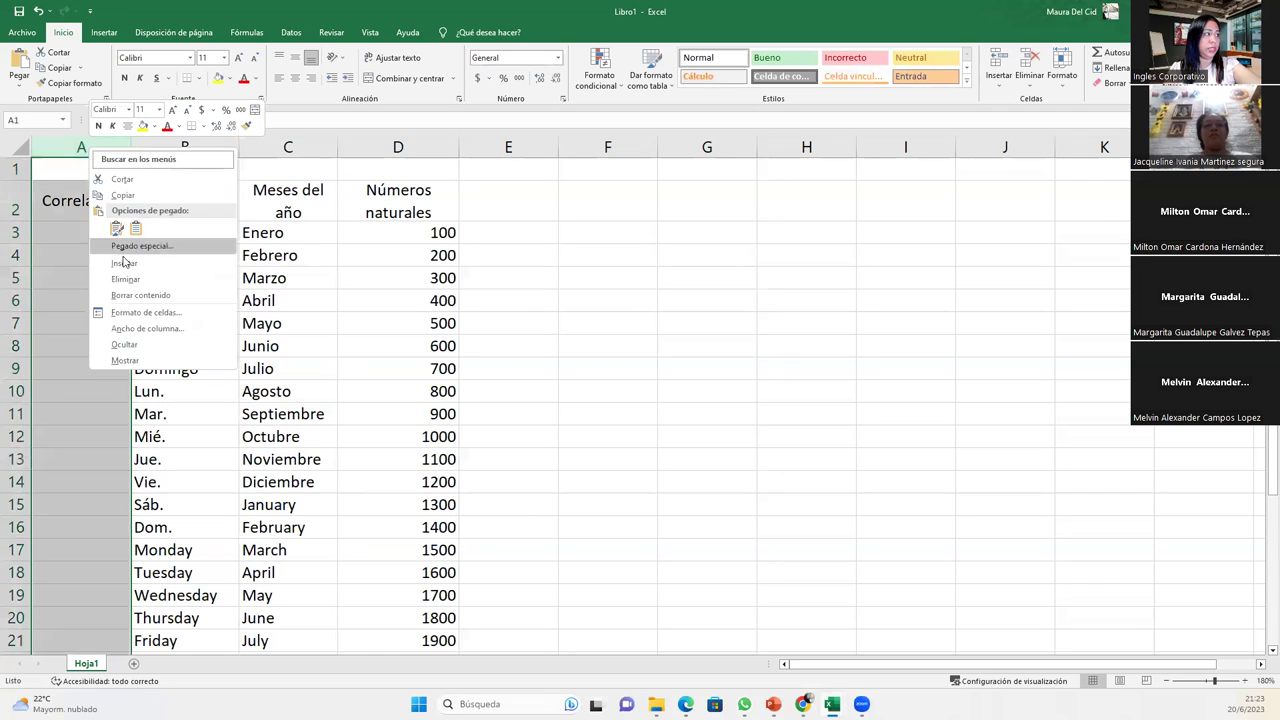
click(56, 187)
click(64, 202)
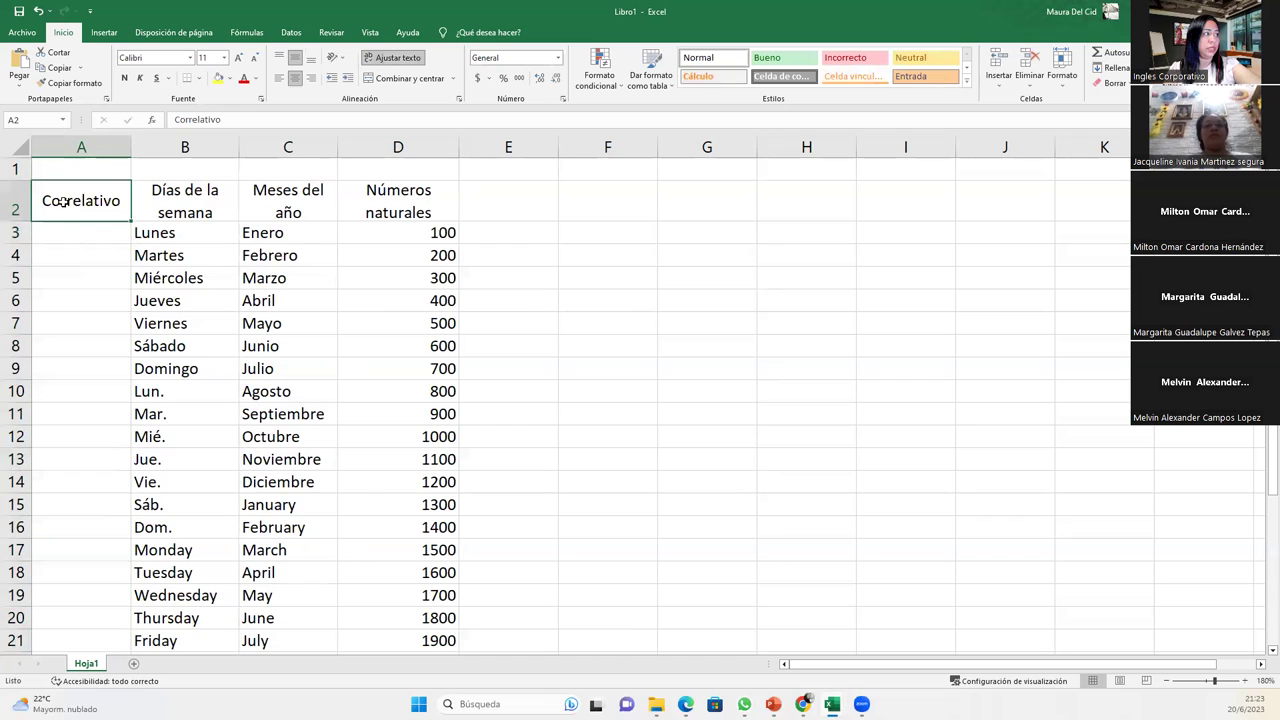
click(88, 233)
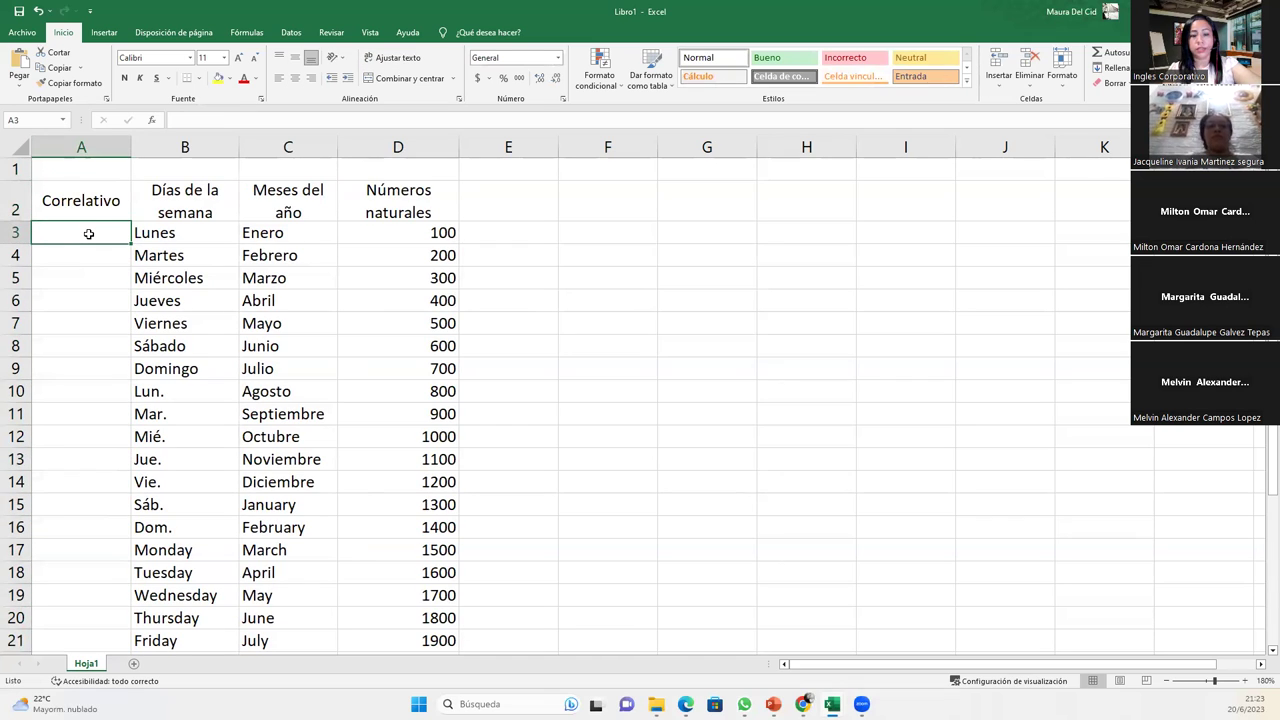
- Enter 1 and 2 in A3:A4 and extend the numbering down to 28 in row 30
text(1)
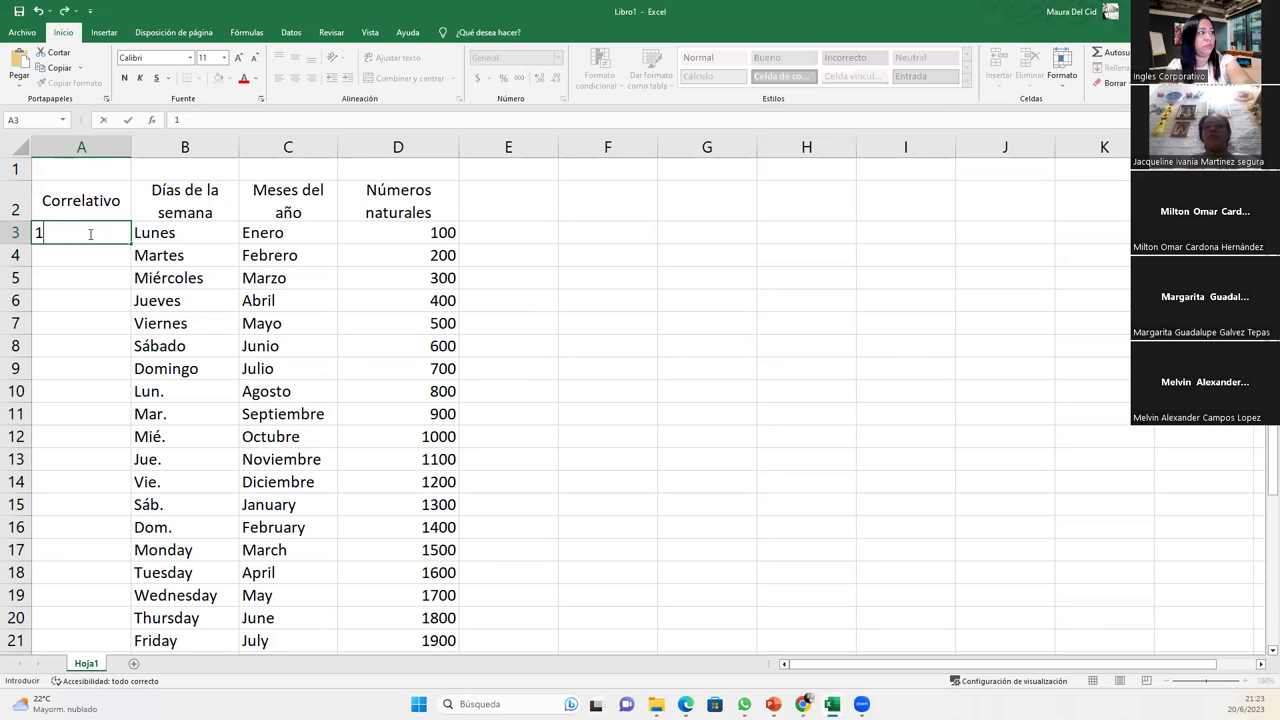
key(Return)
text(2)
key(Return)
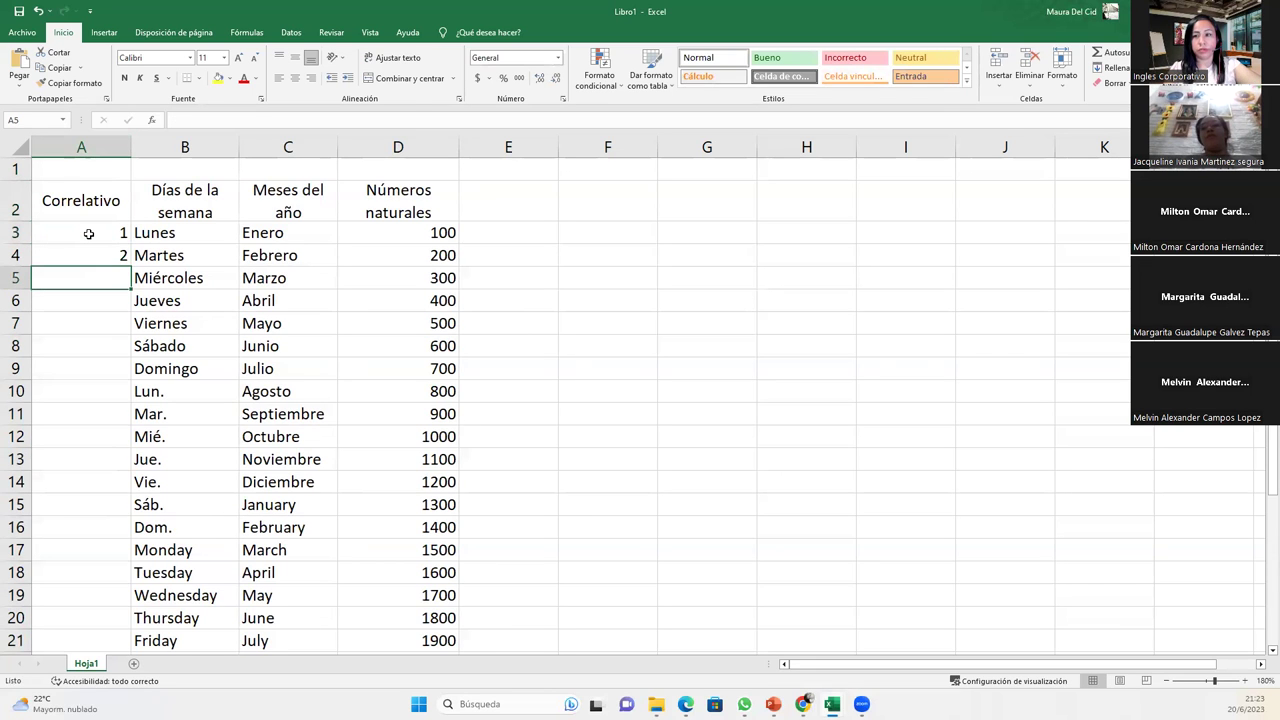
drag(88, 233, 95, 258)
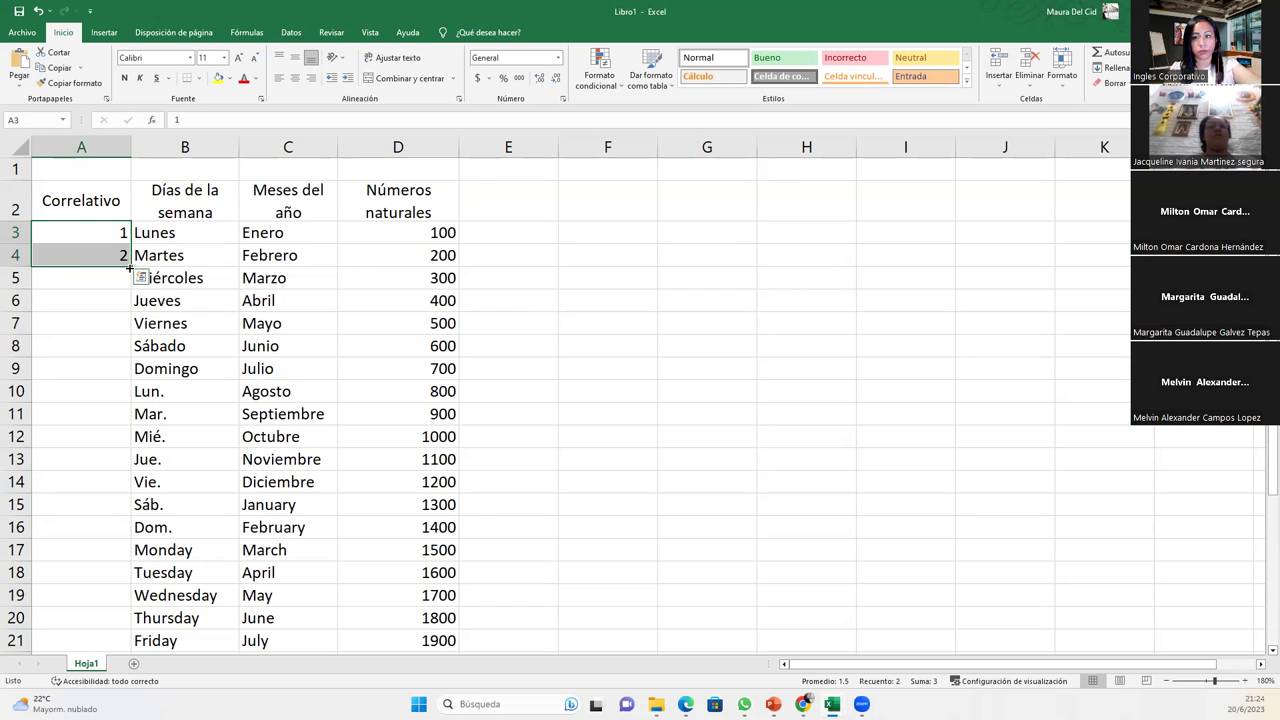
drag(129, 267, 133, 604)
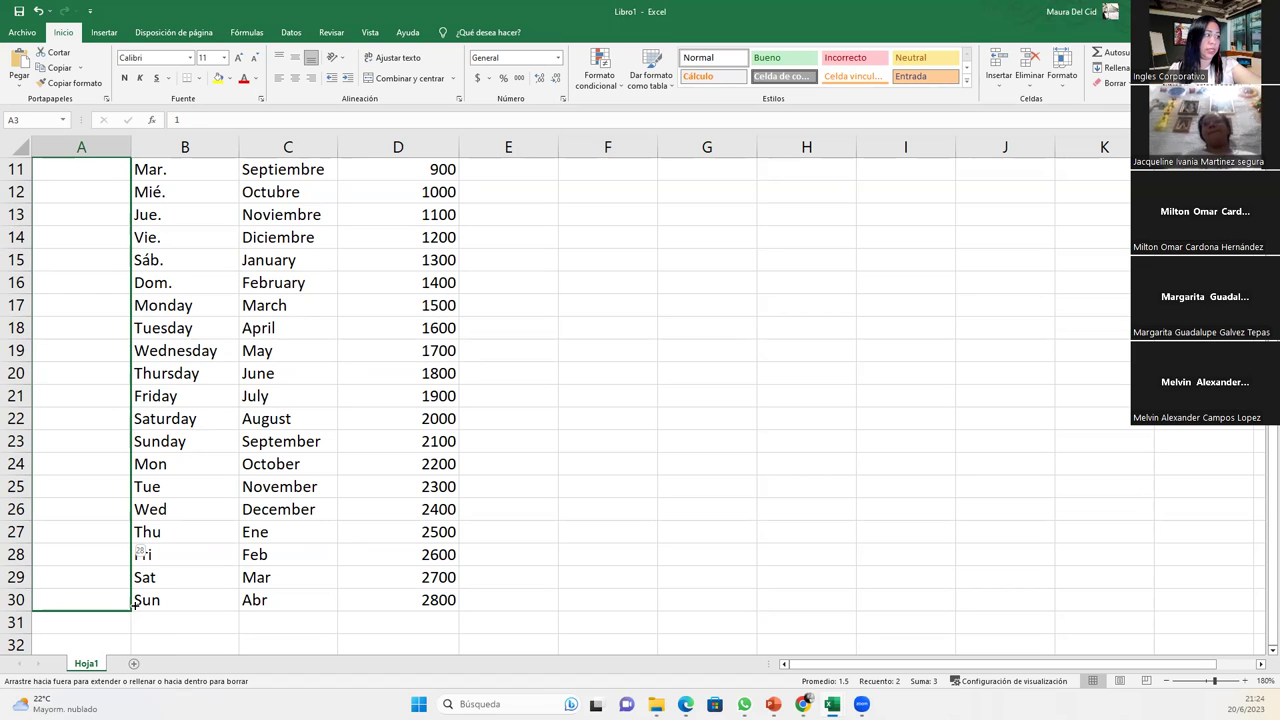
drag(133, 604, 133, 604)
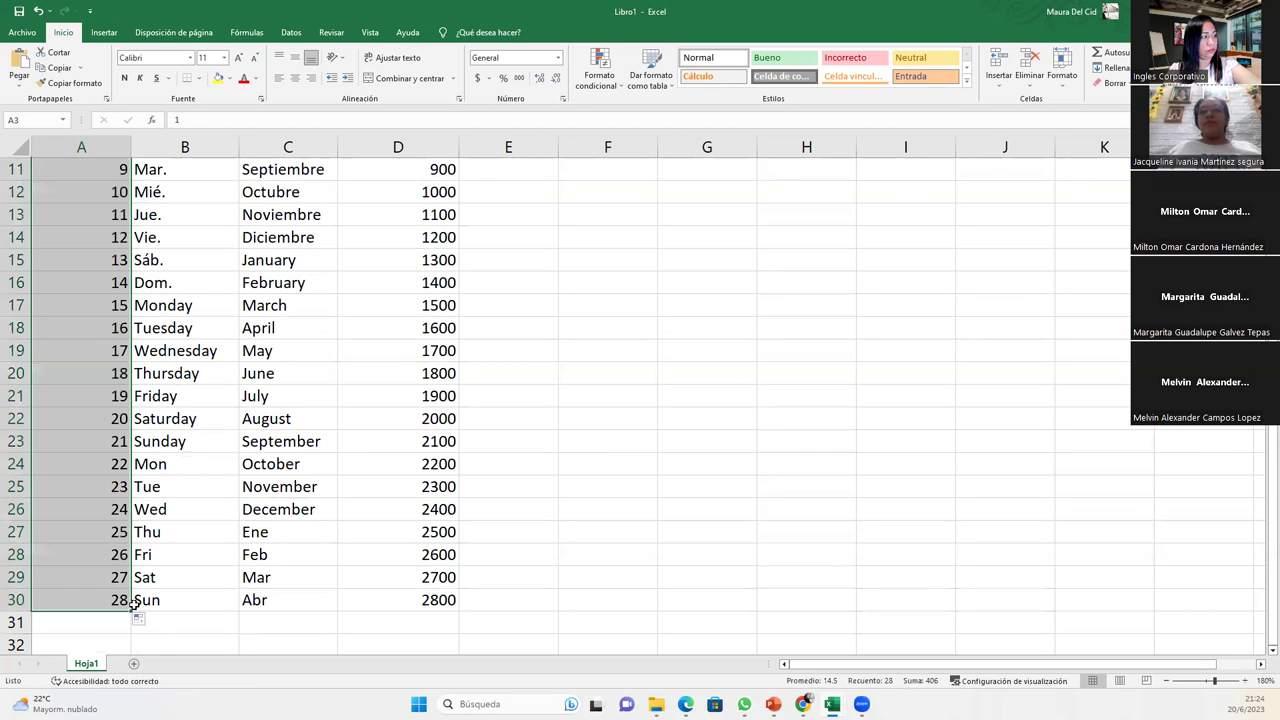
scroll(113, 387, up, 3)
scroll(113, 387, down, 1)
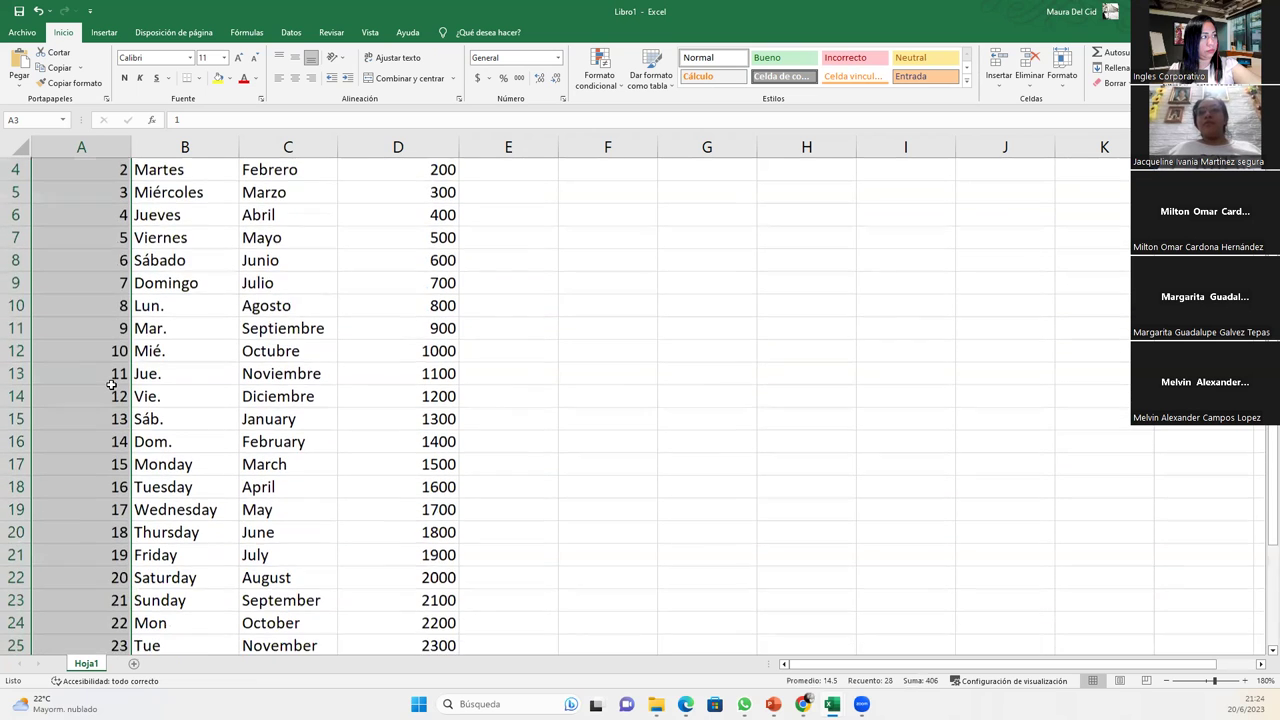
scroll(113, 385, down, 1)
scroll(112, 385, down, 1)
scroll(113, 375, up, 3)
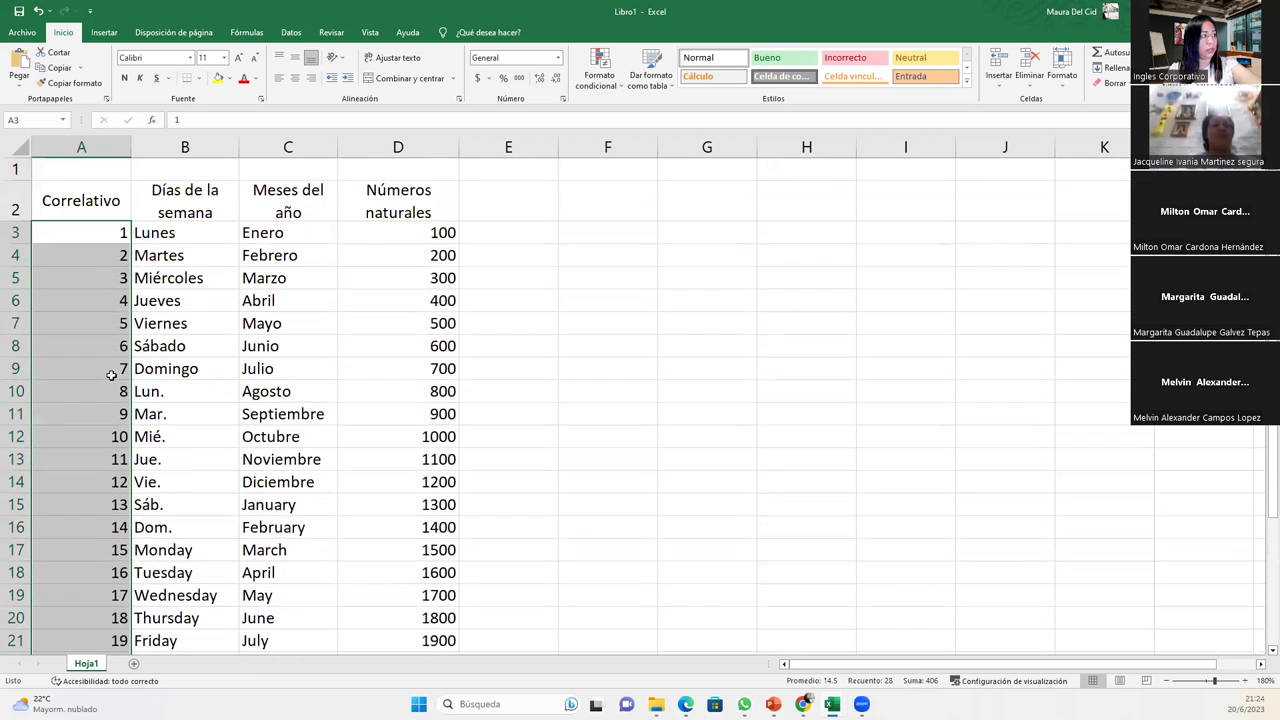
click(70, 226)
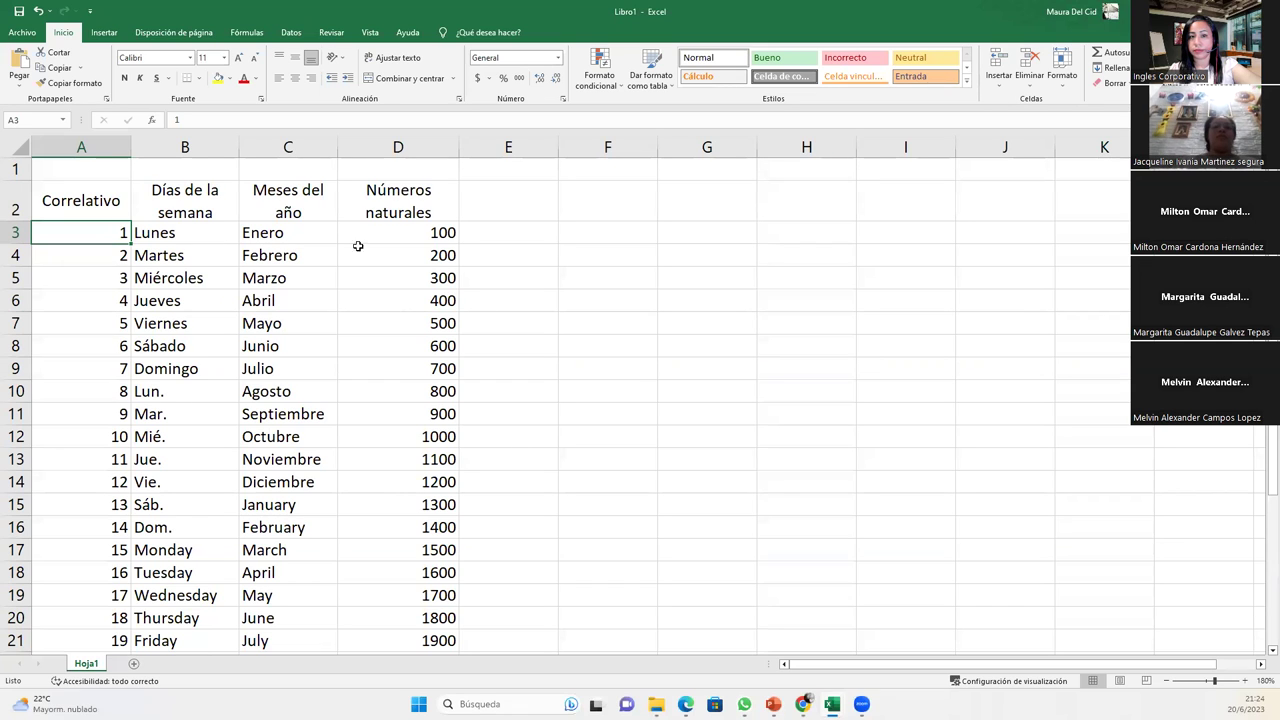
click(549, 207)
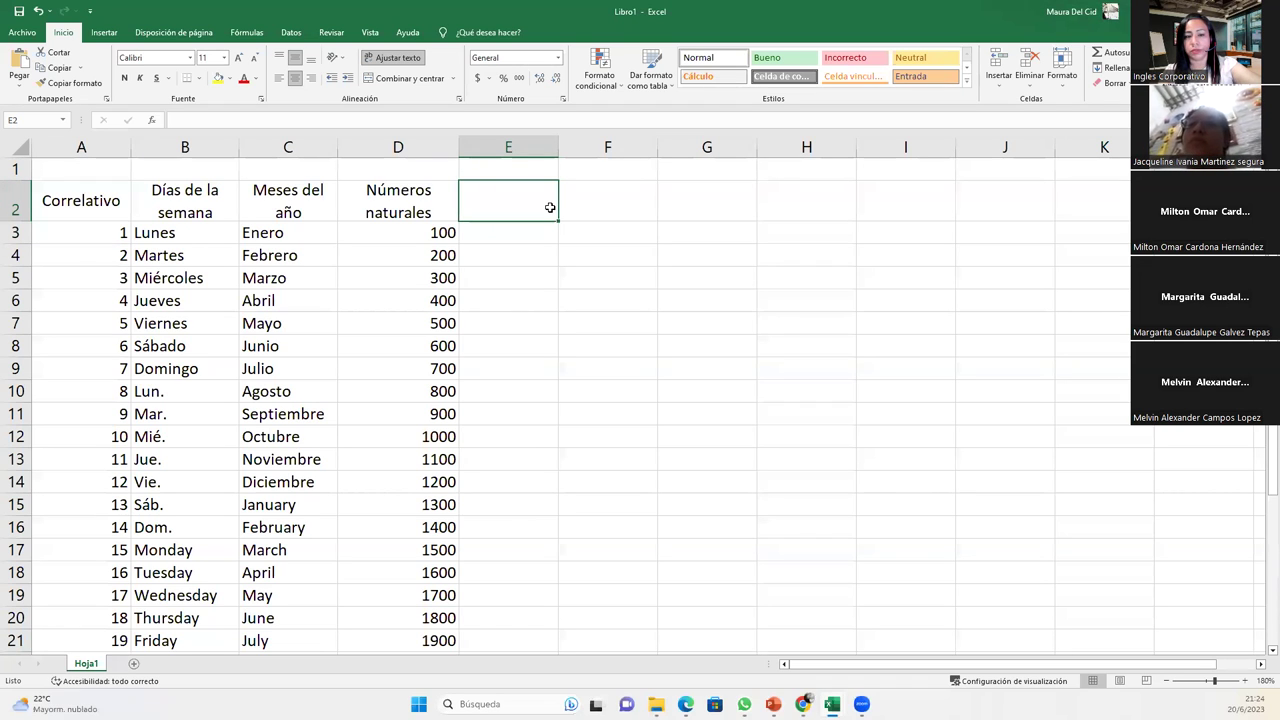
- Type the headings 'Correlativo en días' in E2 and 'Correlativo en meses' in F2
text(Coo)
key(BackSpace)
text(rrelativo)
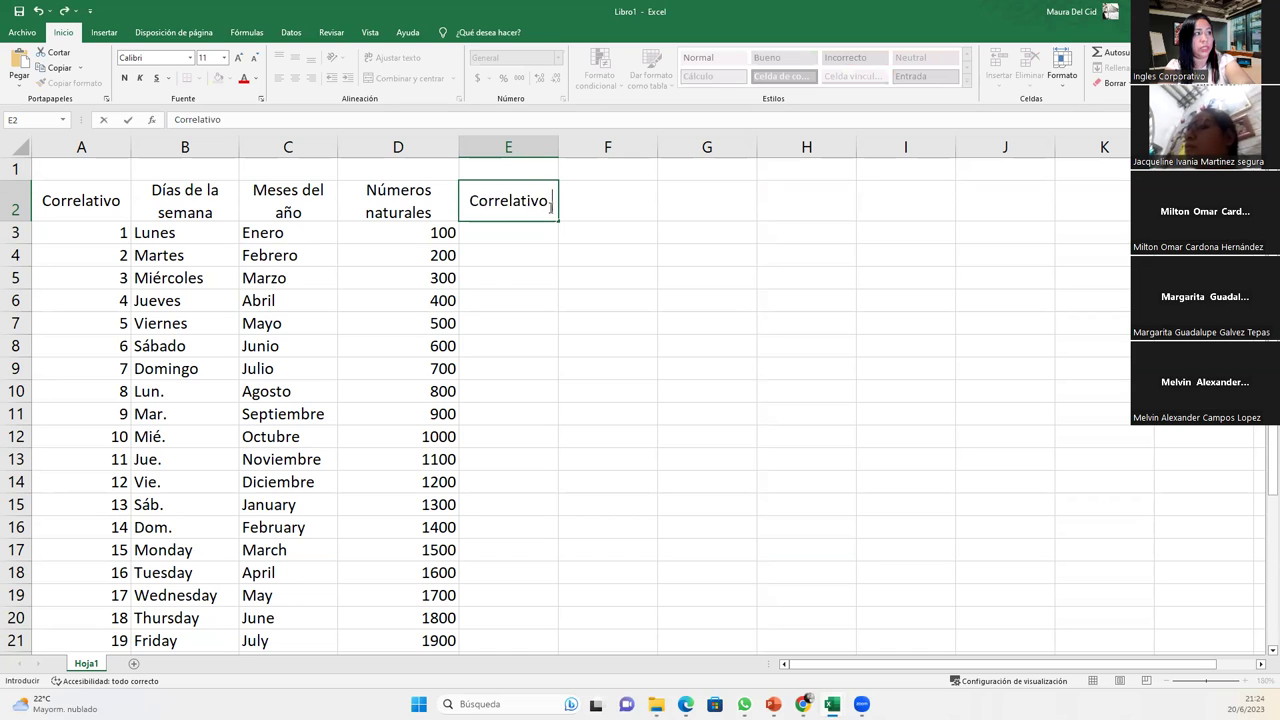
text( en días)
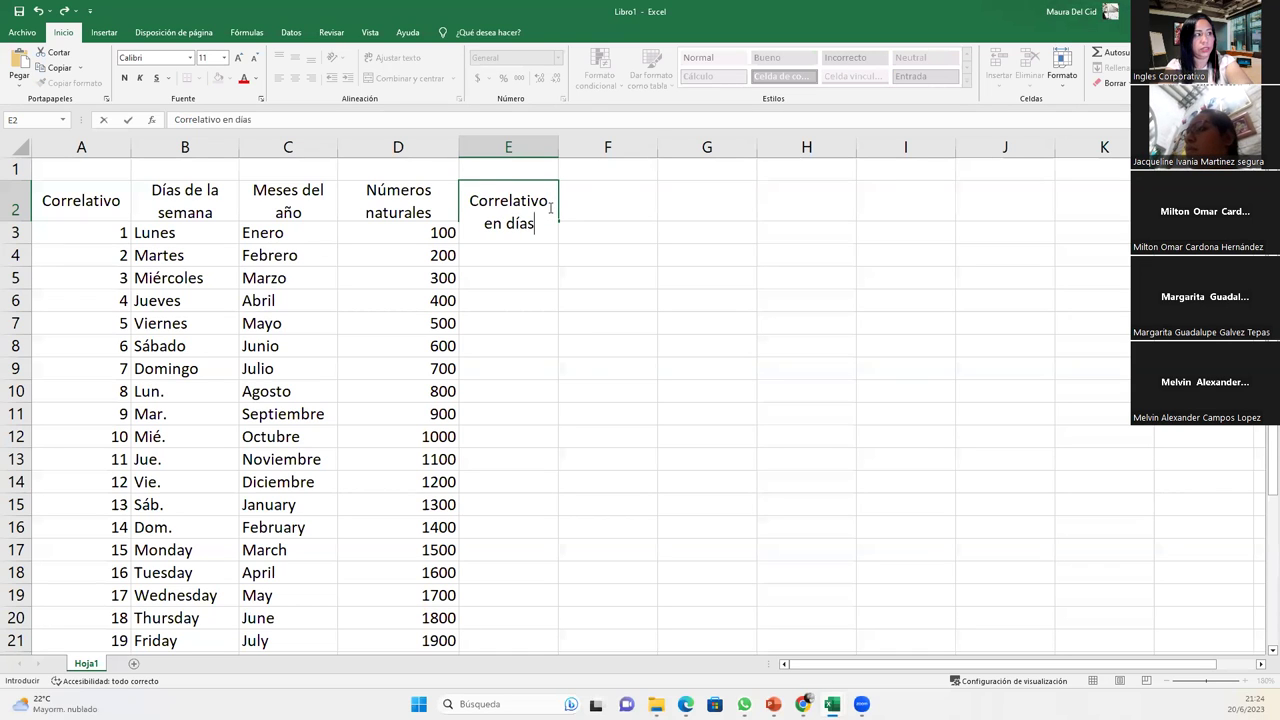
key(Tab)
text(Co)
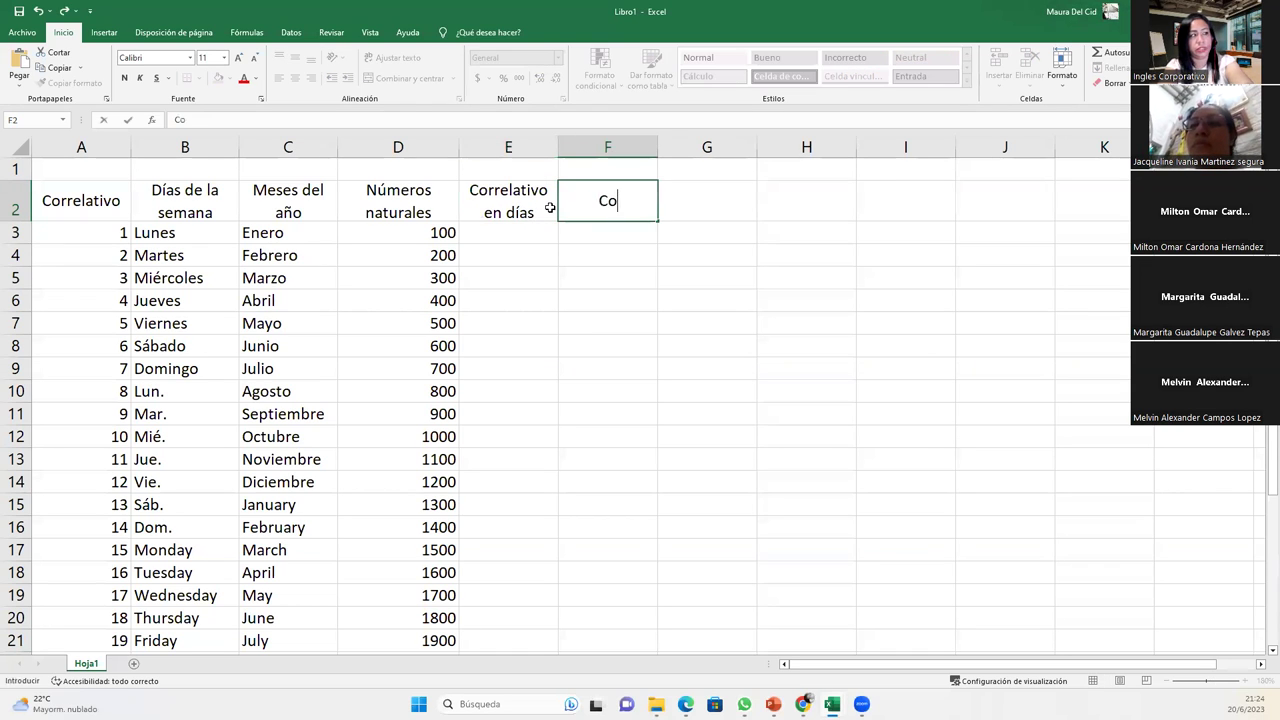
text(rrelativo en meses)
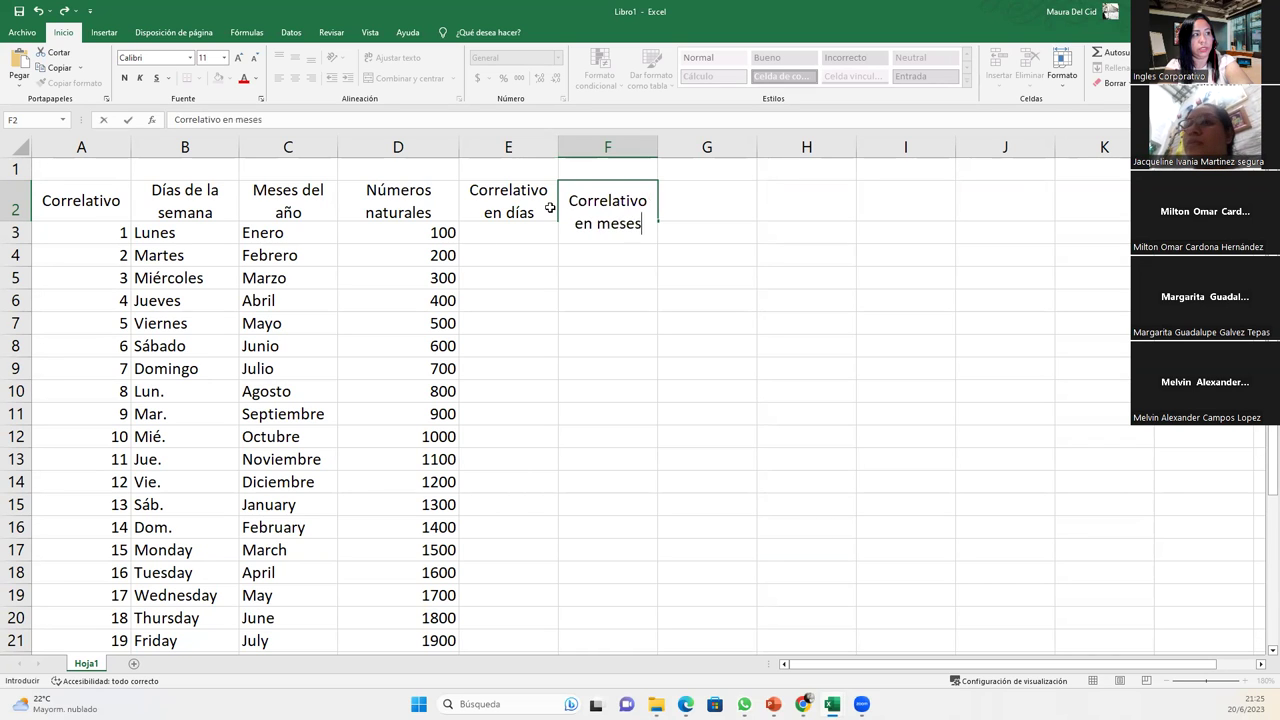
key(Return)
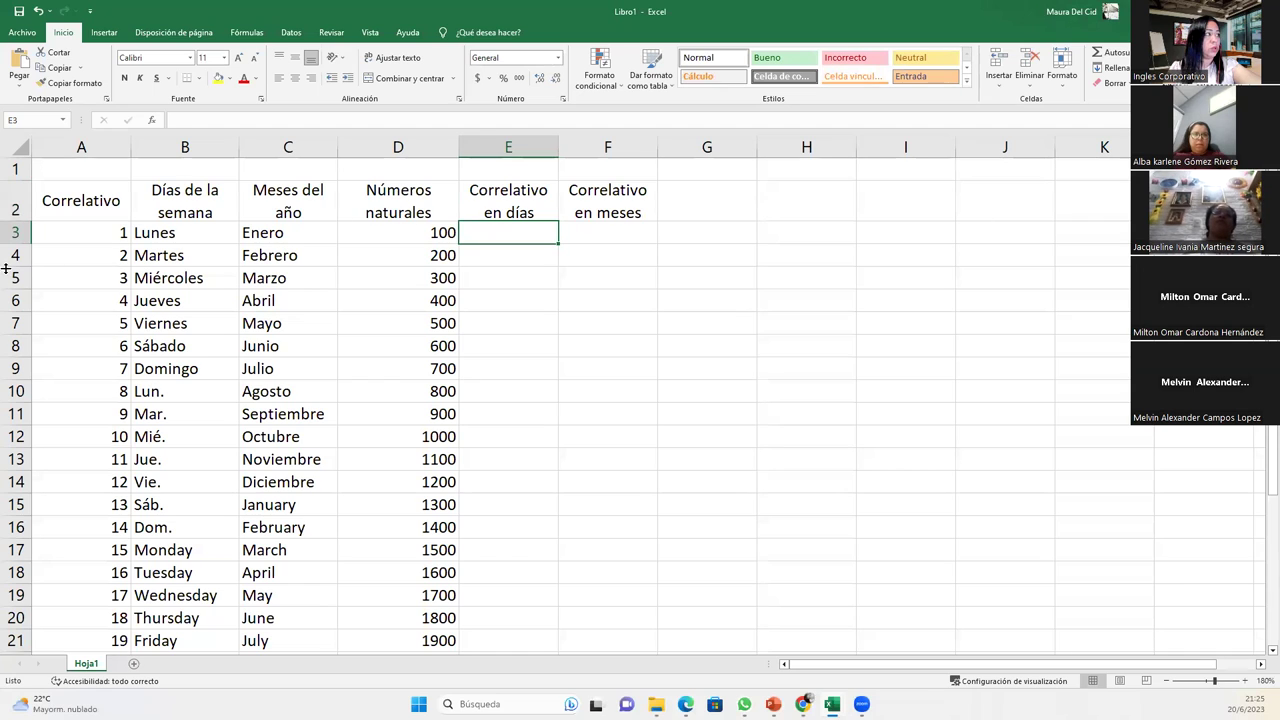
click(68, 240)
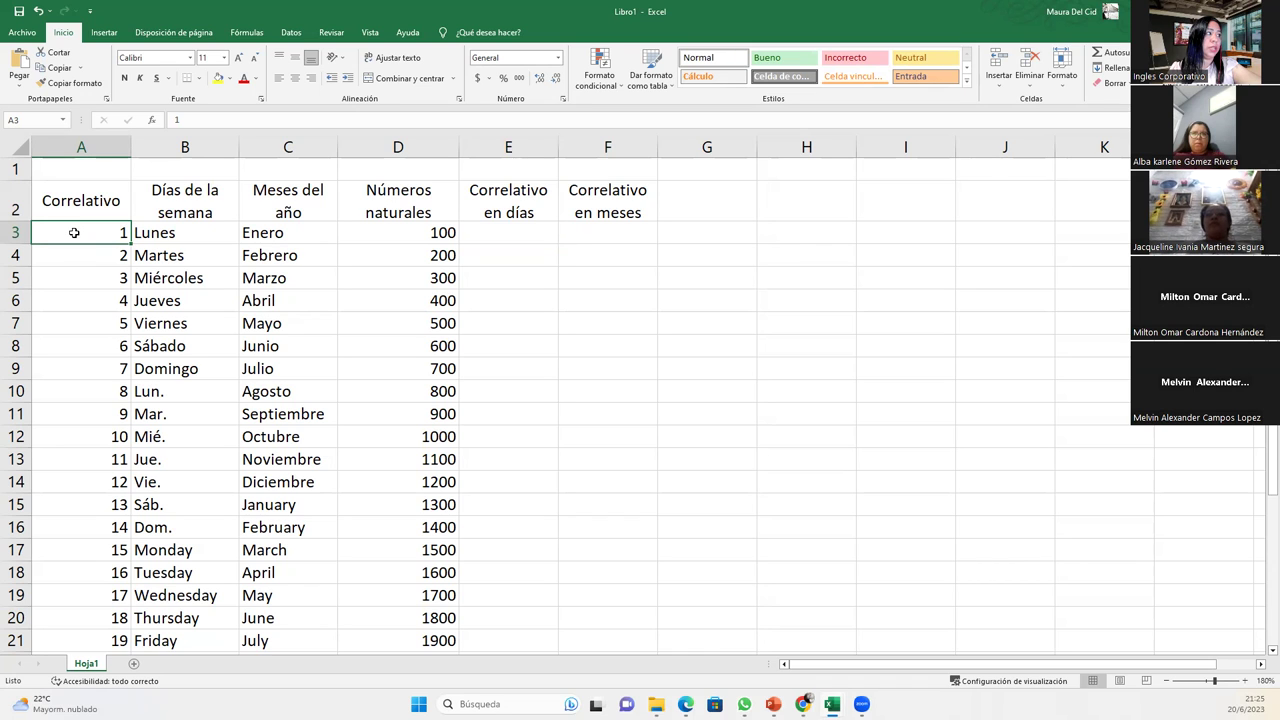
click(75, 250)
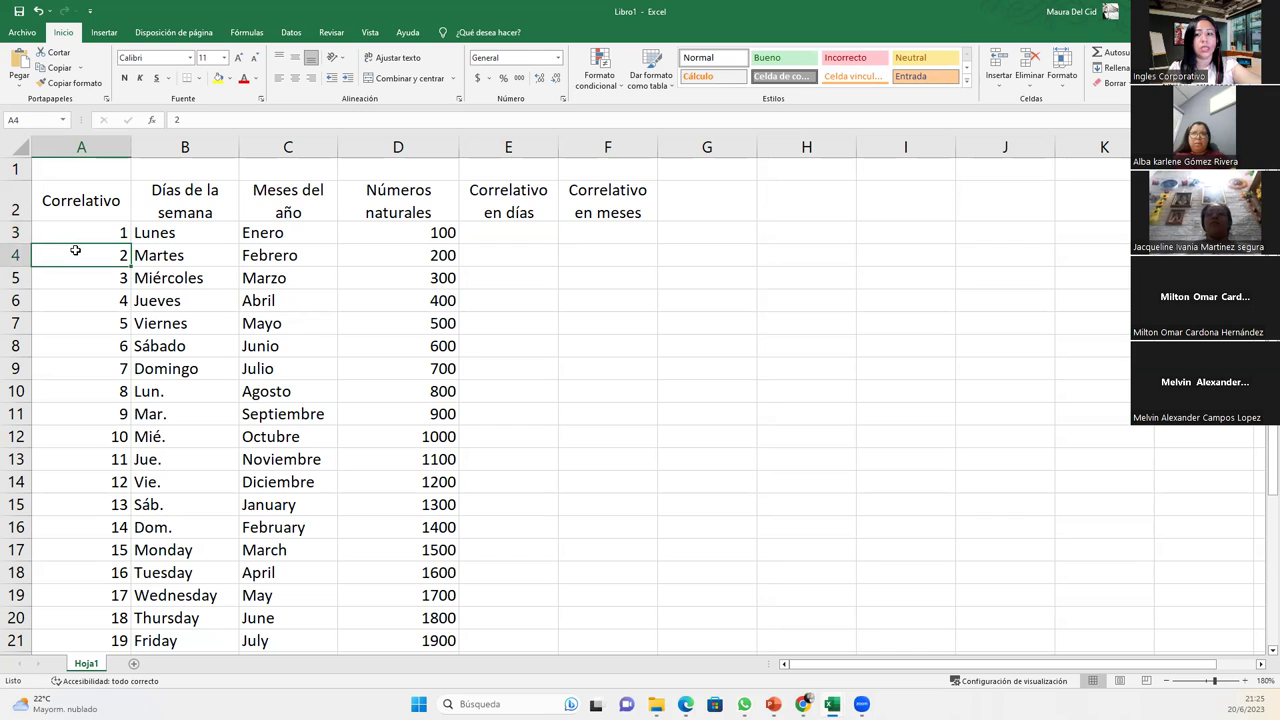
drag(80, 237, 83, 254)
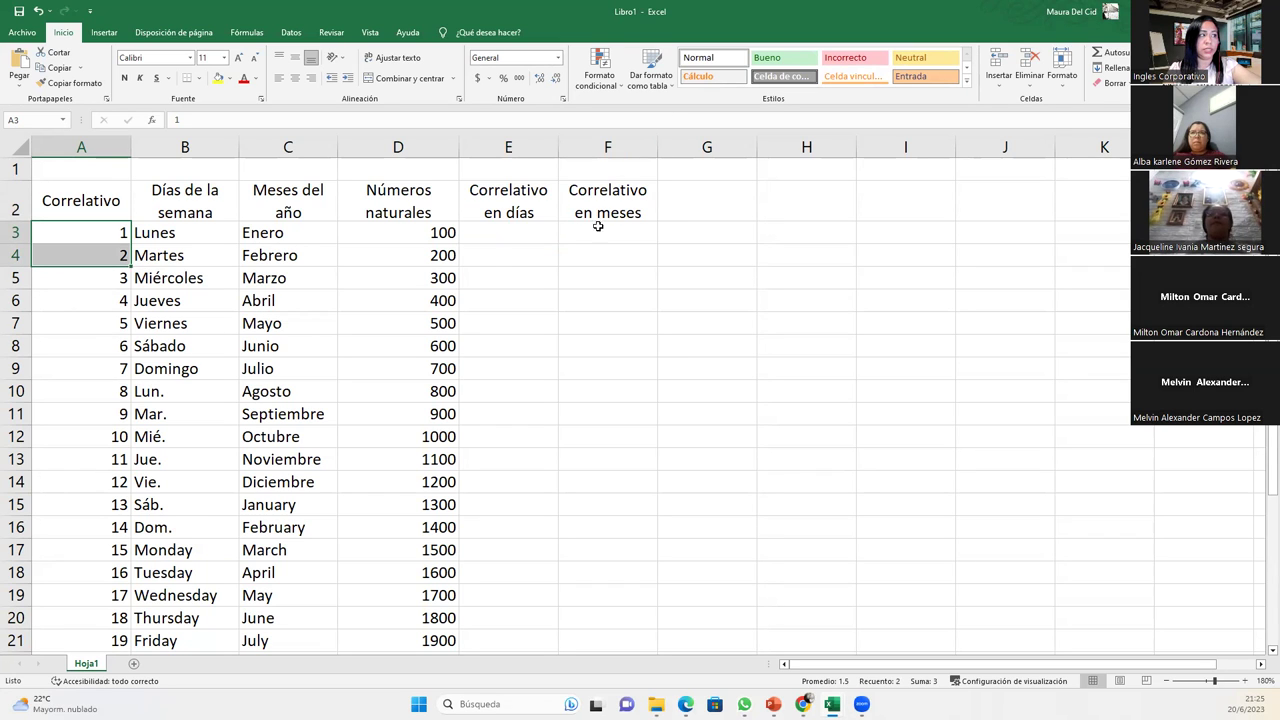
click(496, 242)
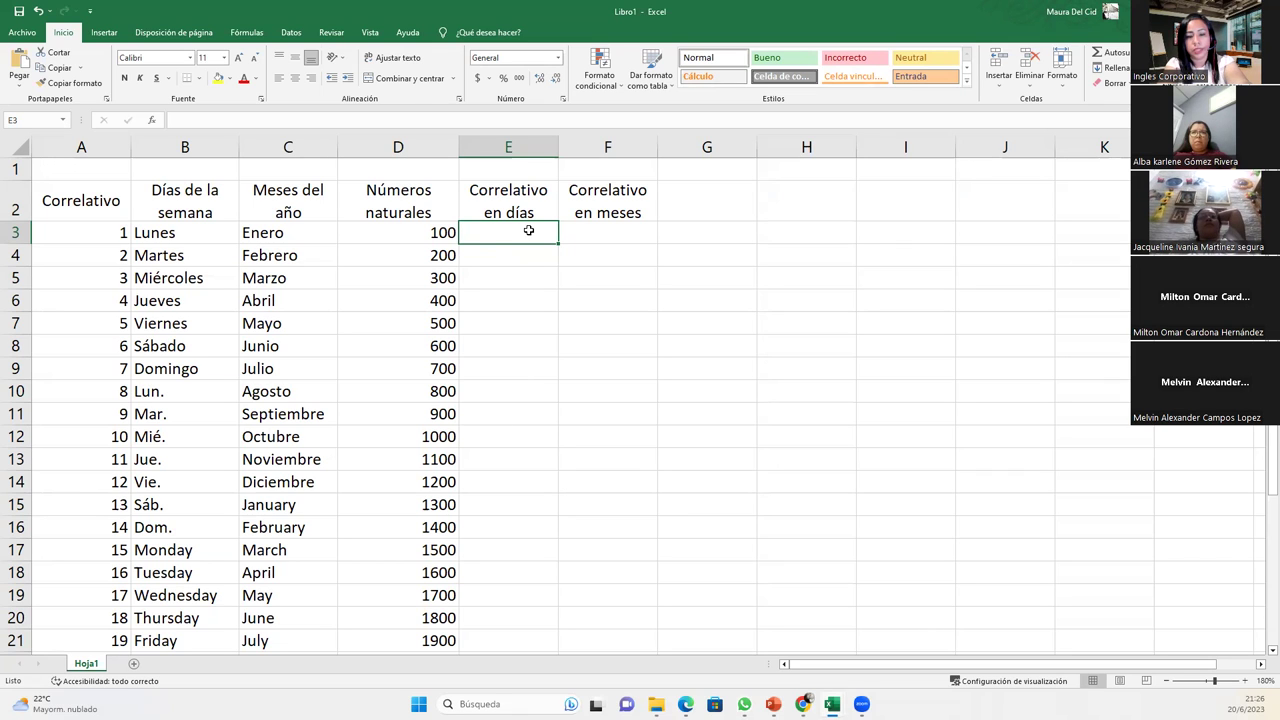
- Enter the starting date 01/06/2023 in E3 and reselect that cell
text(01/06/202)
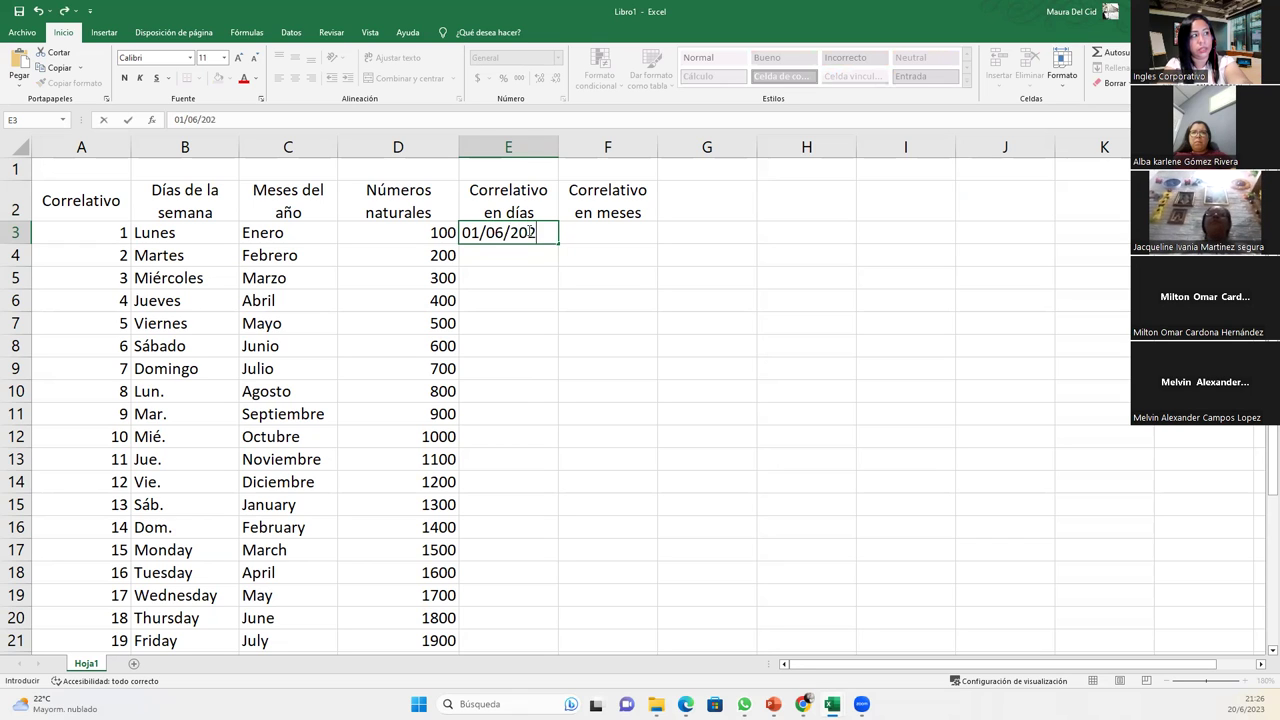
text(3)
key(Return)
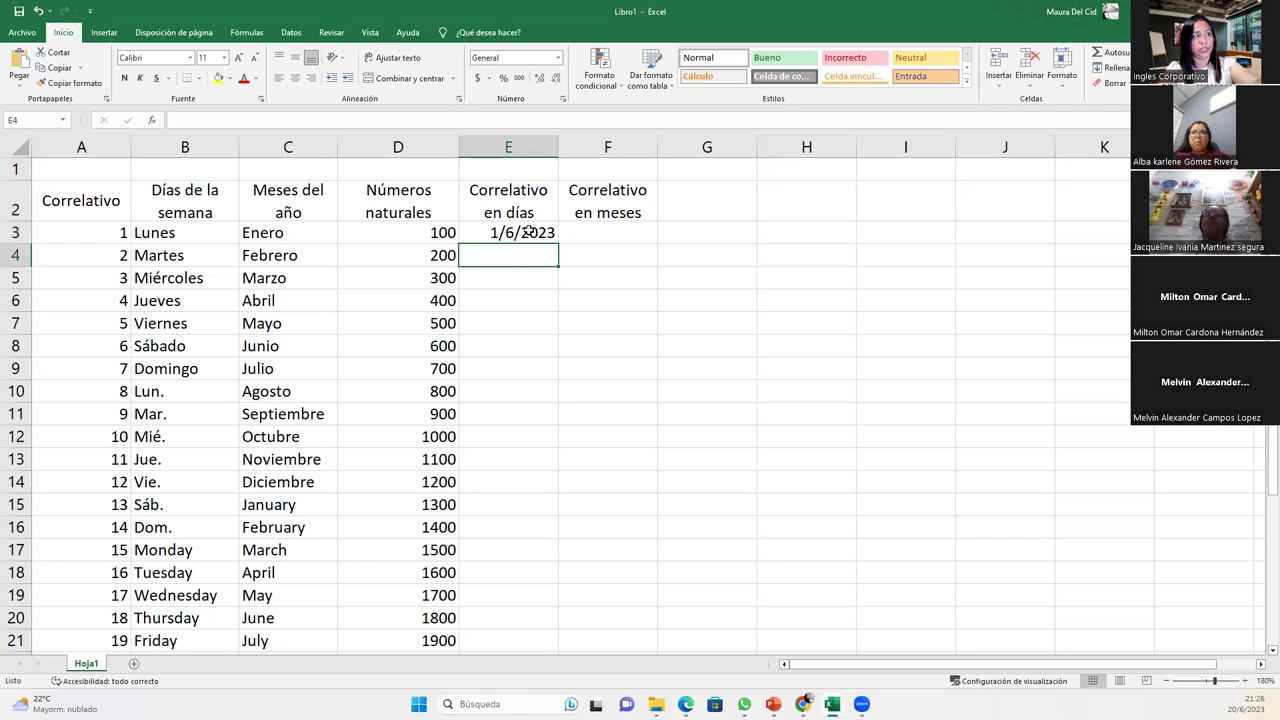
click(528, 230)
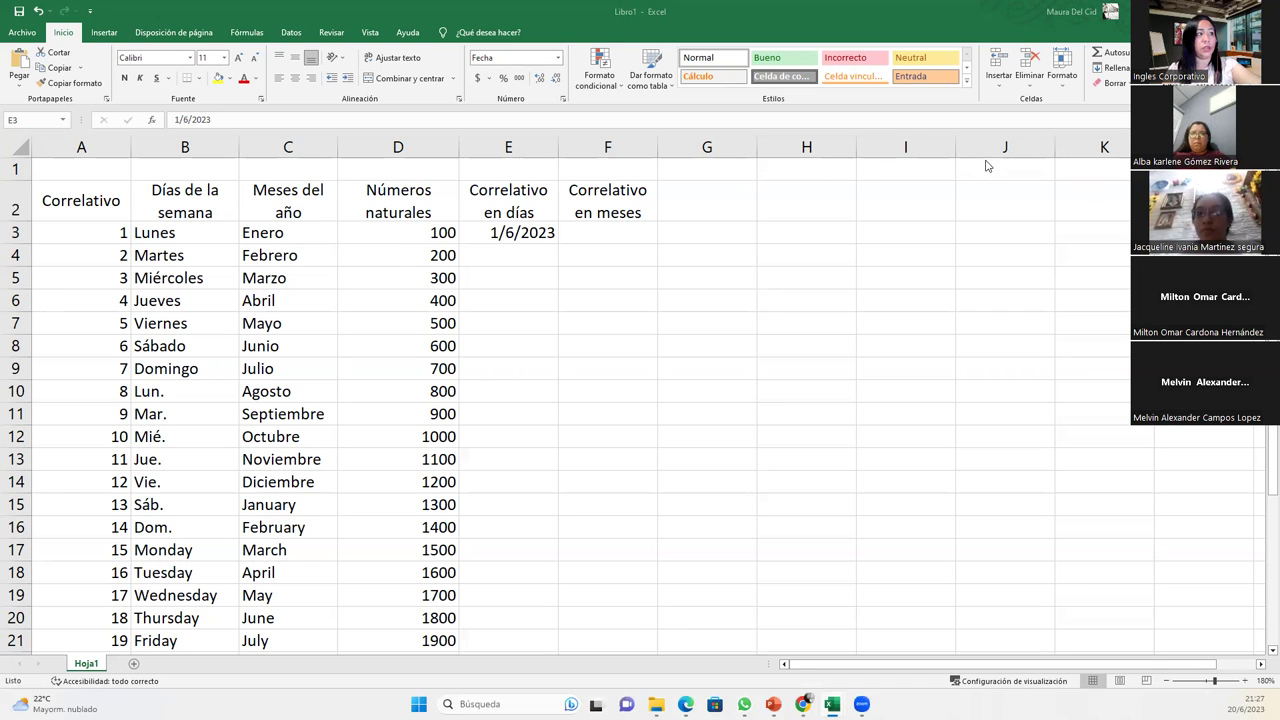
click(509, 230)
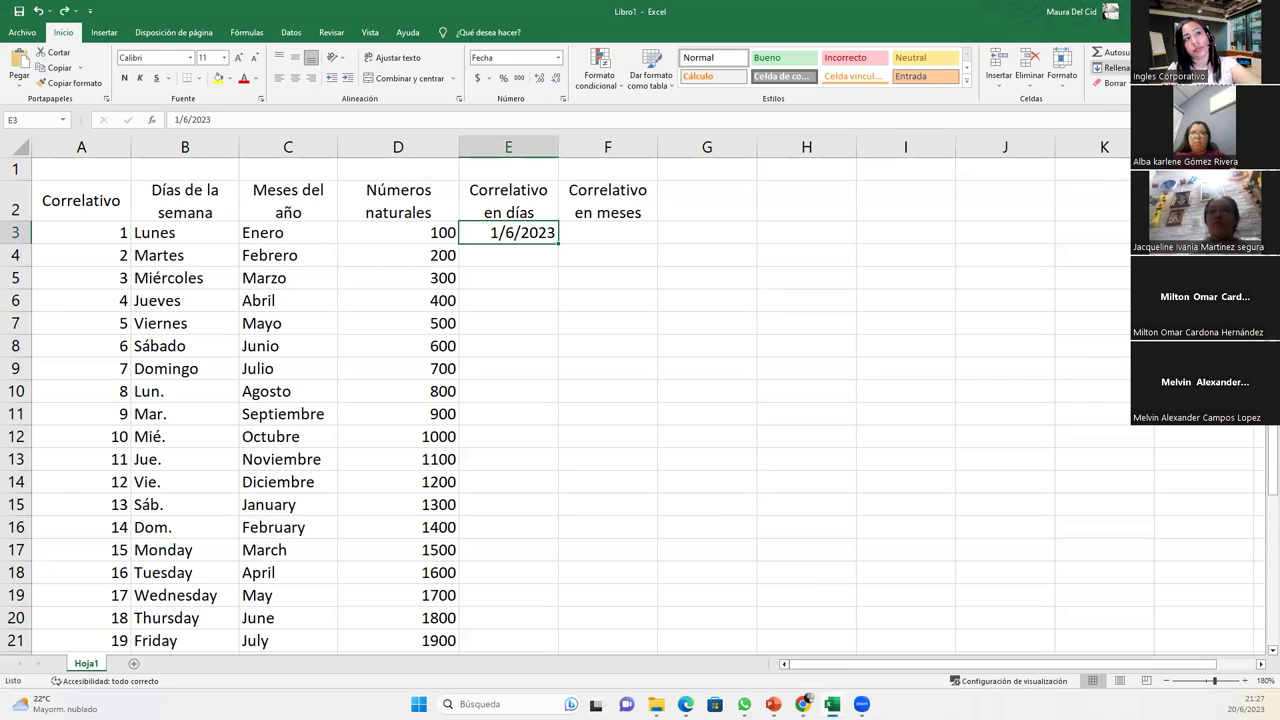
click(1110, 67)
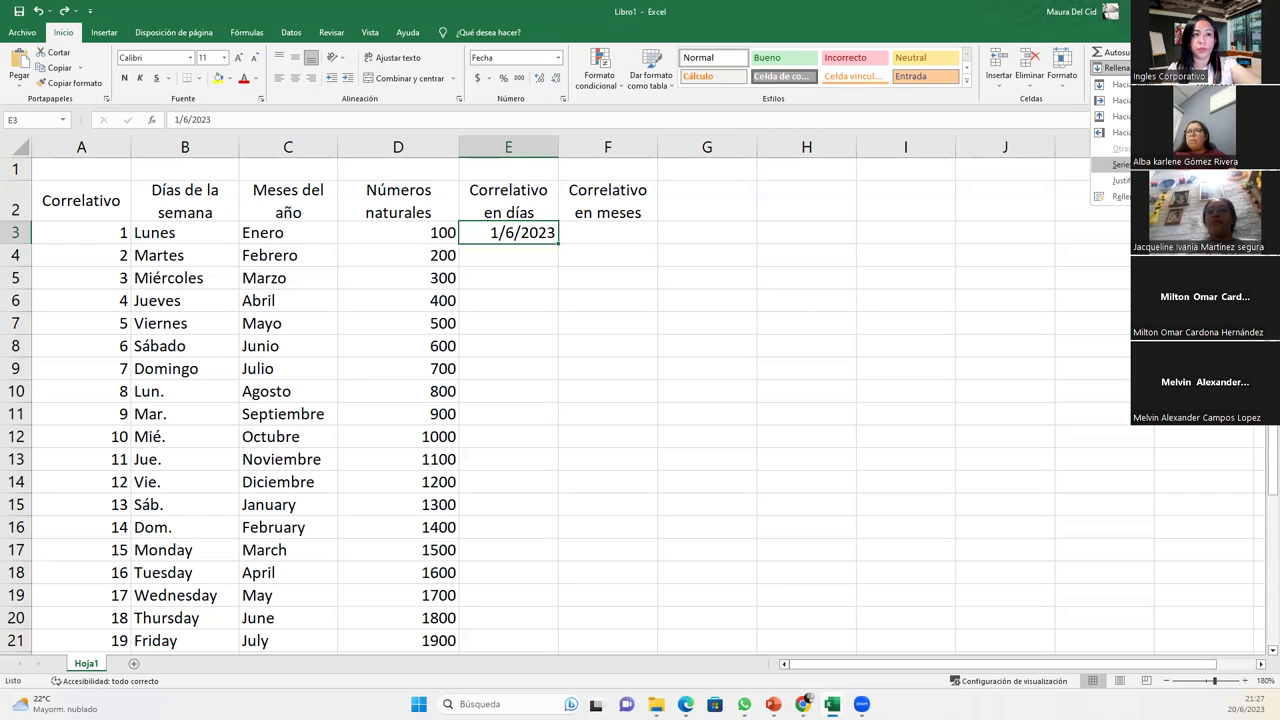
- Fill column E with a daily date series, step 1, up to 15/06/2023 (E3:E17)
click(1120, 164)
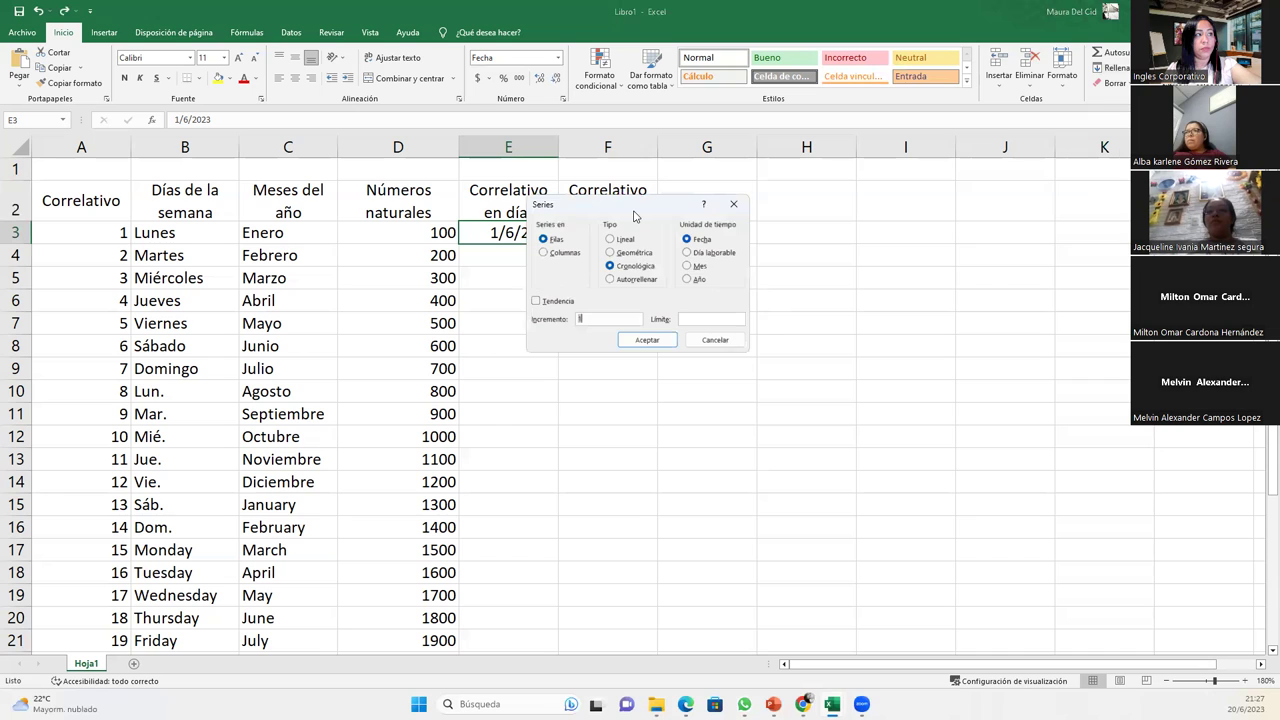
drag(633, 215, 738, 225)
click(656, 264)
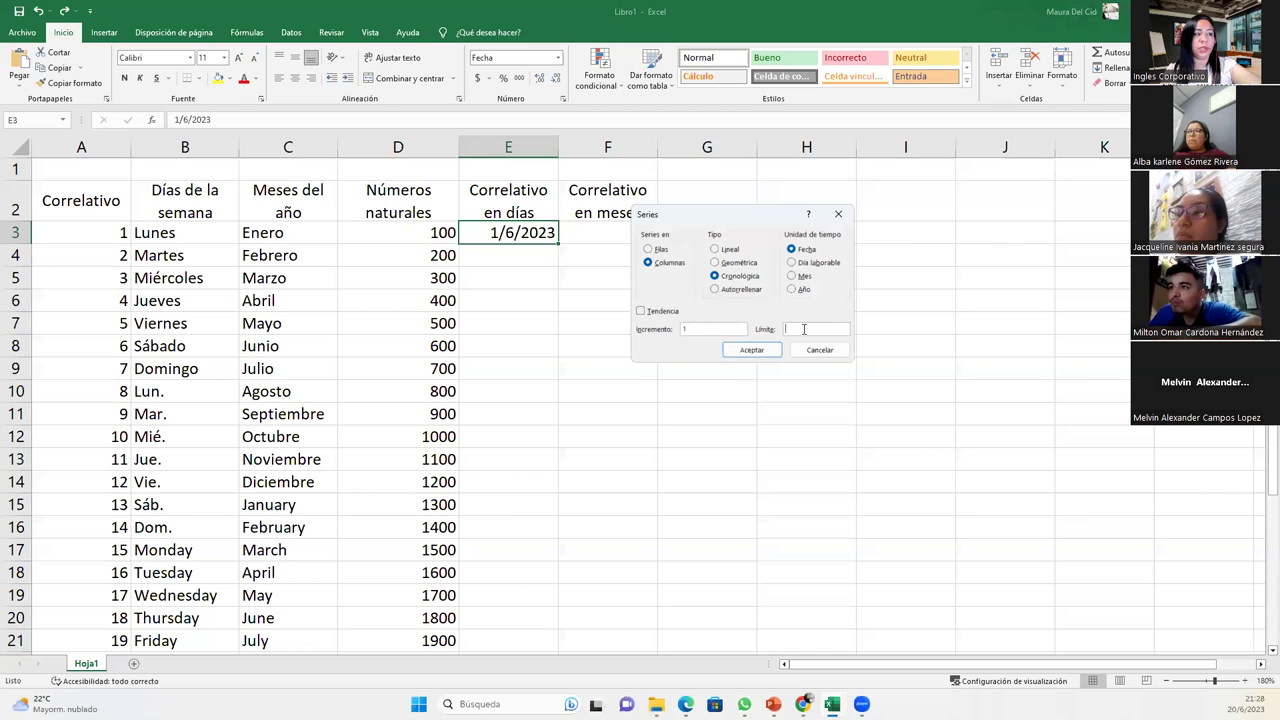
text(15/06/2023)
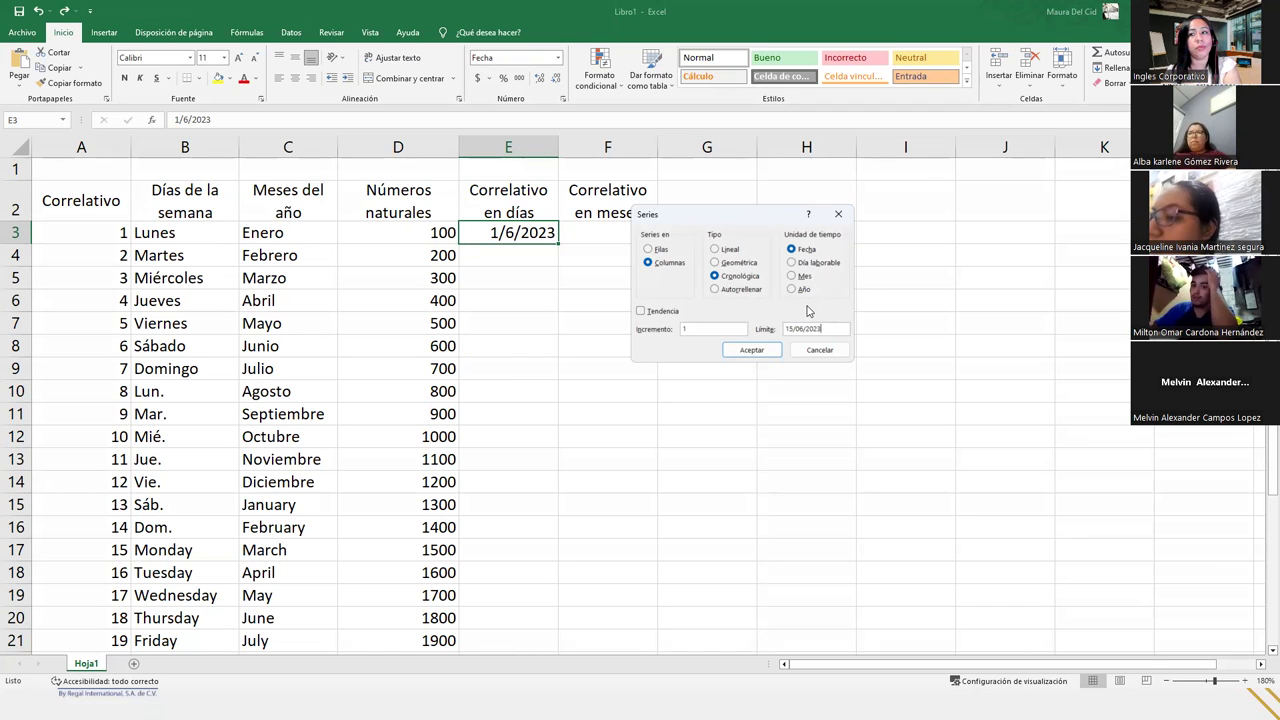
click(751, 350)
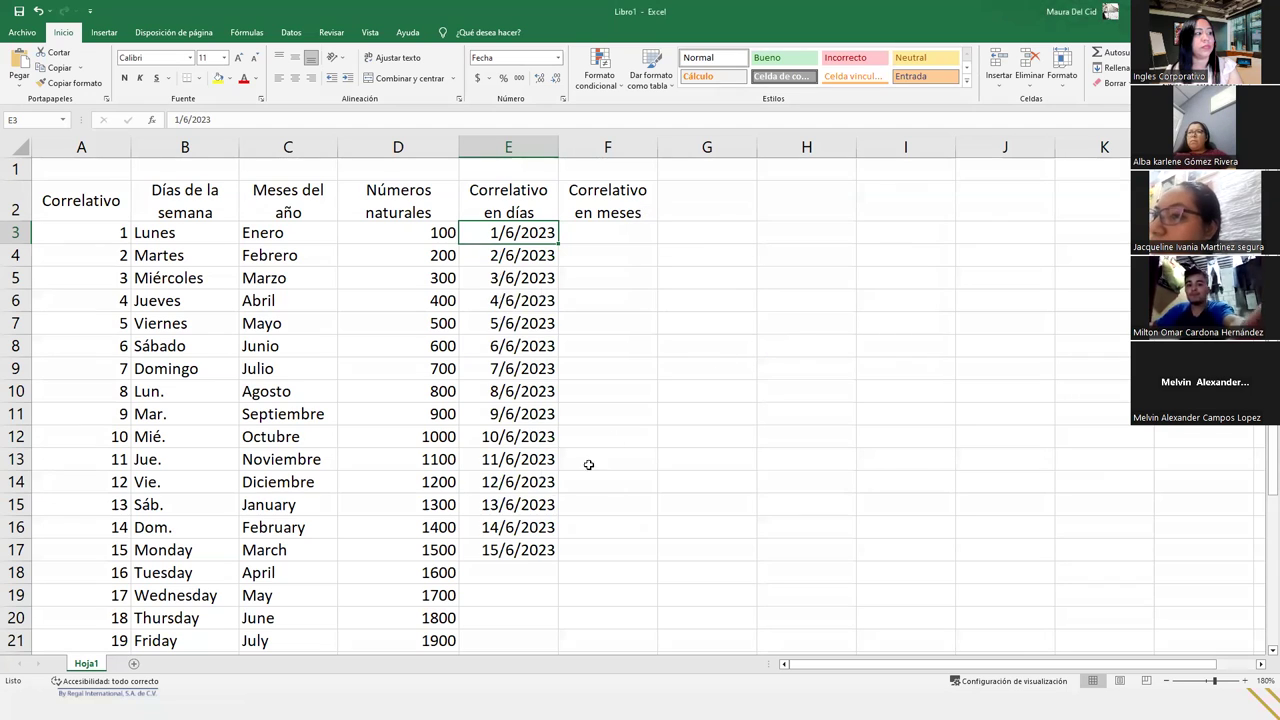
click(511, 571)
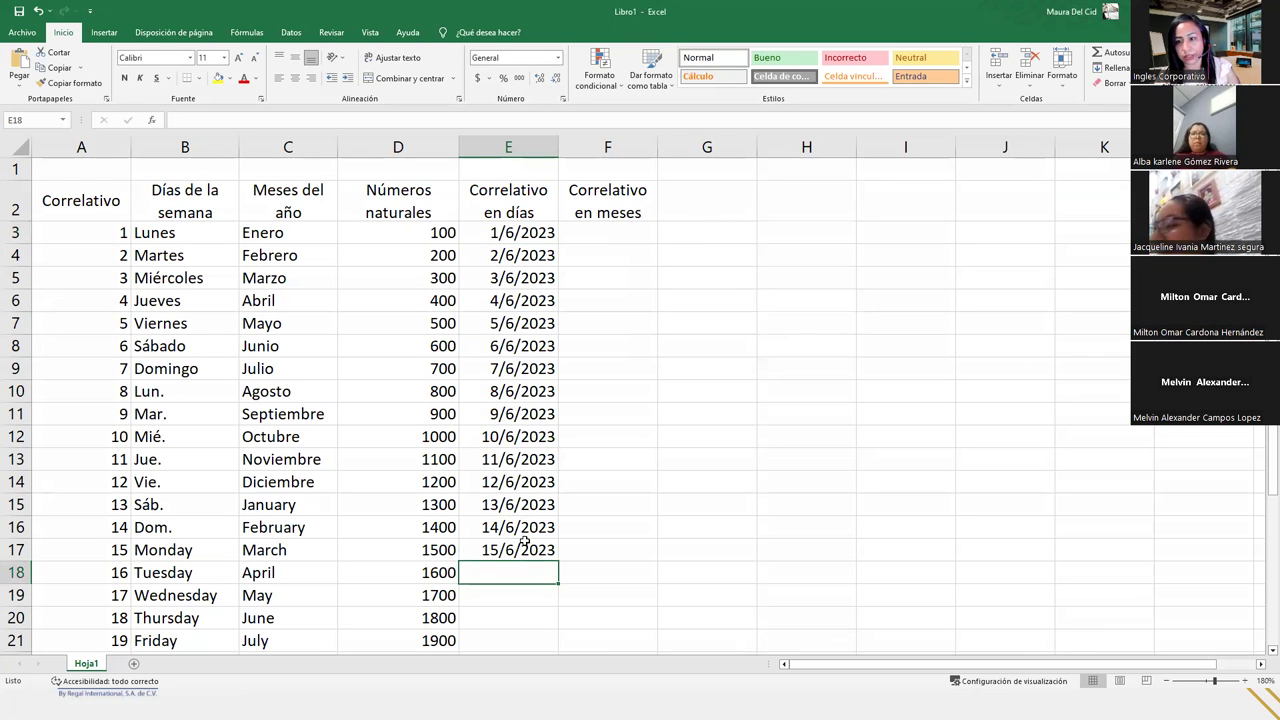
scroll(524, 541, down, 2)
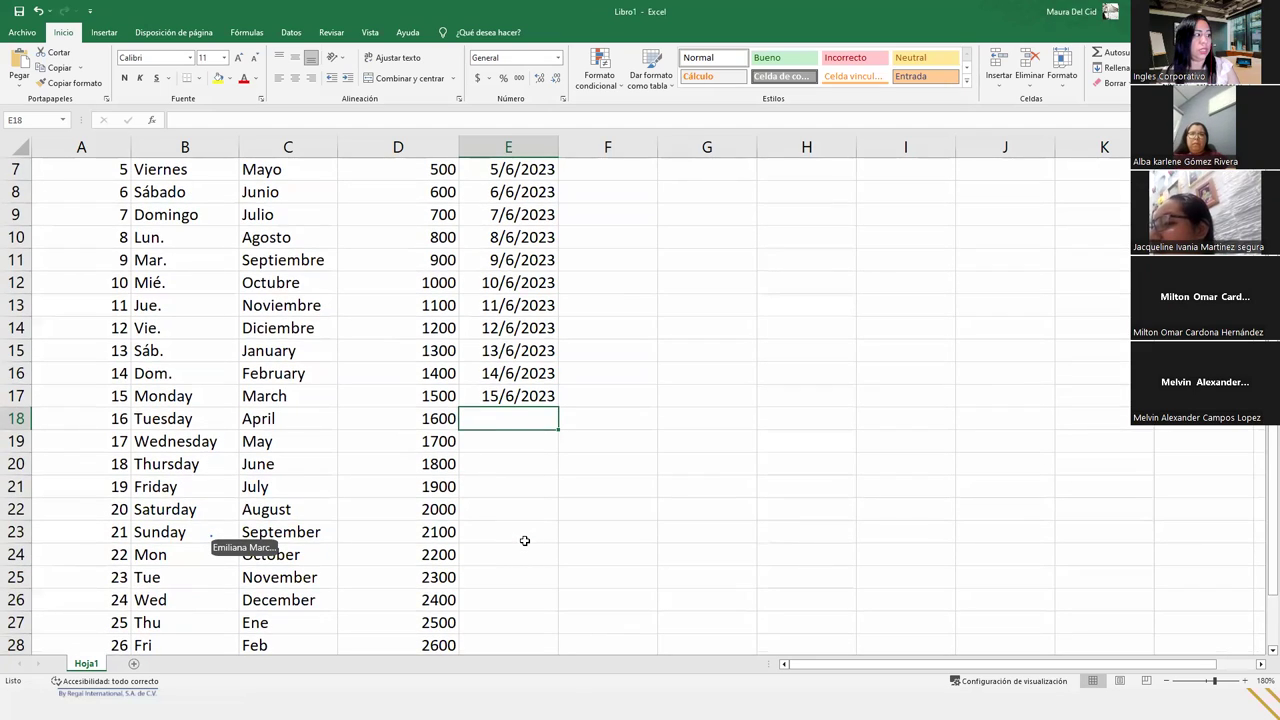
scroll(524, 541, down, 2)
scroll(524, 541, up, 3)
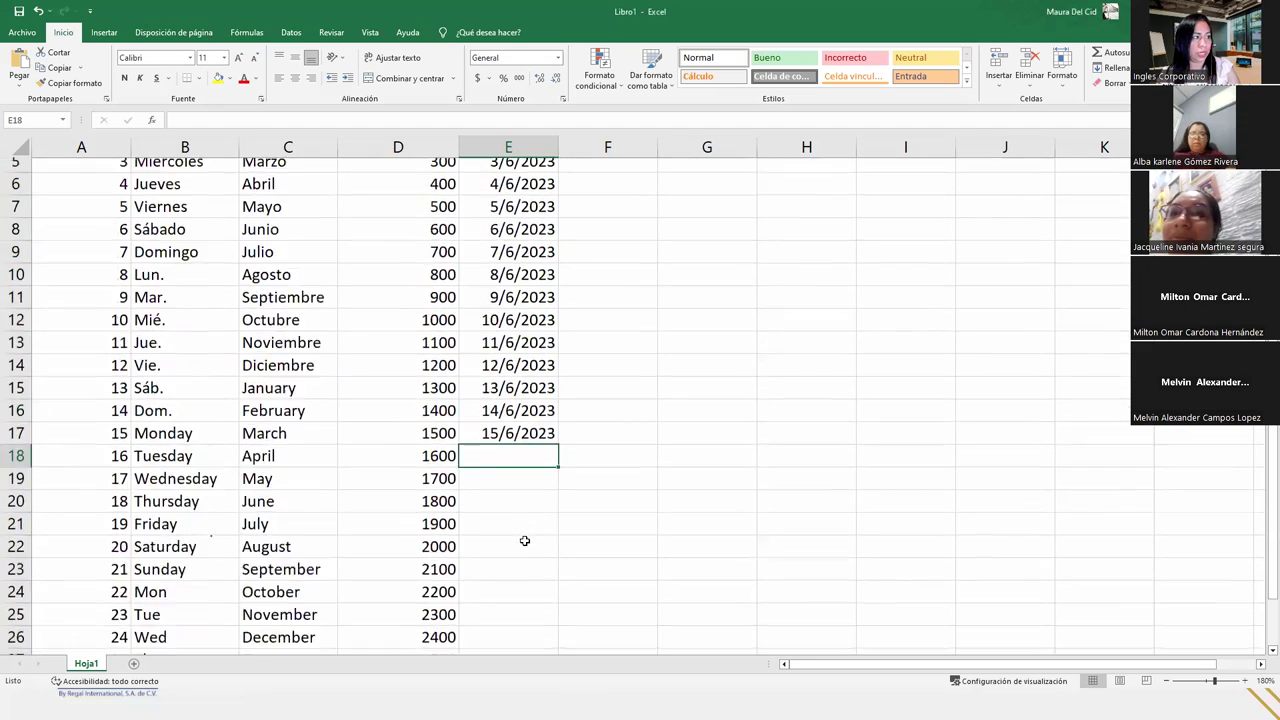
scroll(524, 541, up, 2)
click(524, 541)
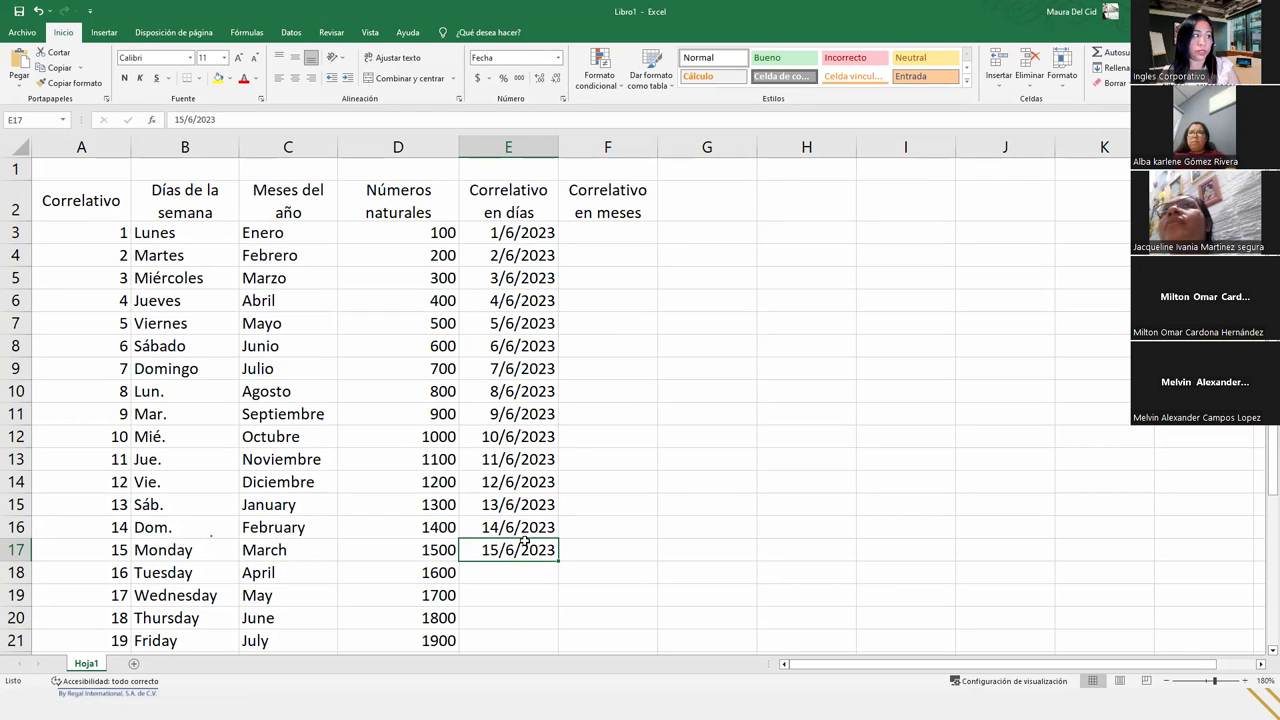
click(530, 568)
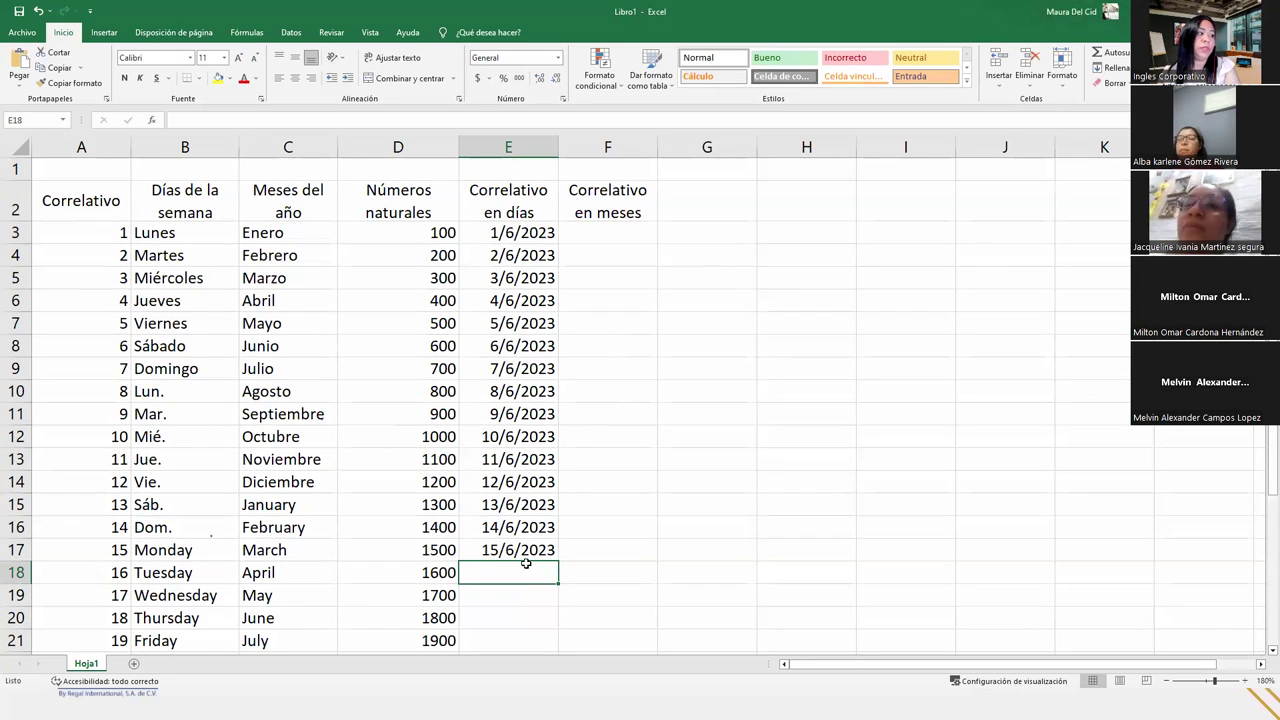
scroll(529, 563, down, 4)
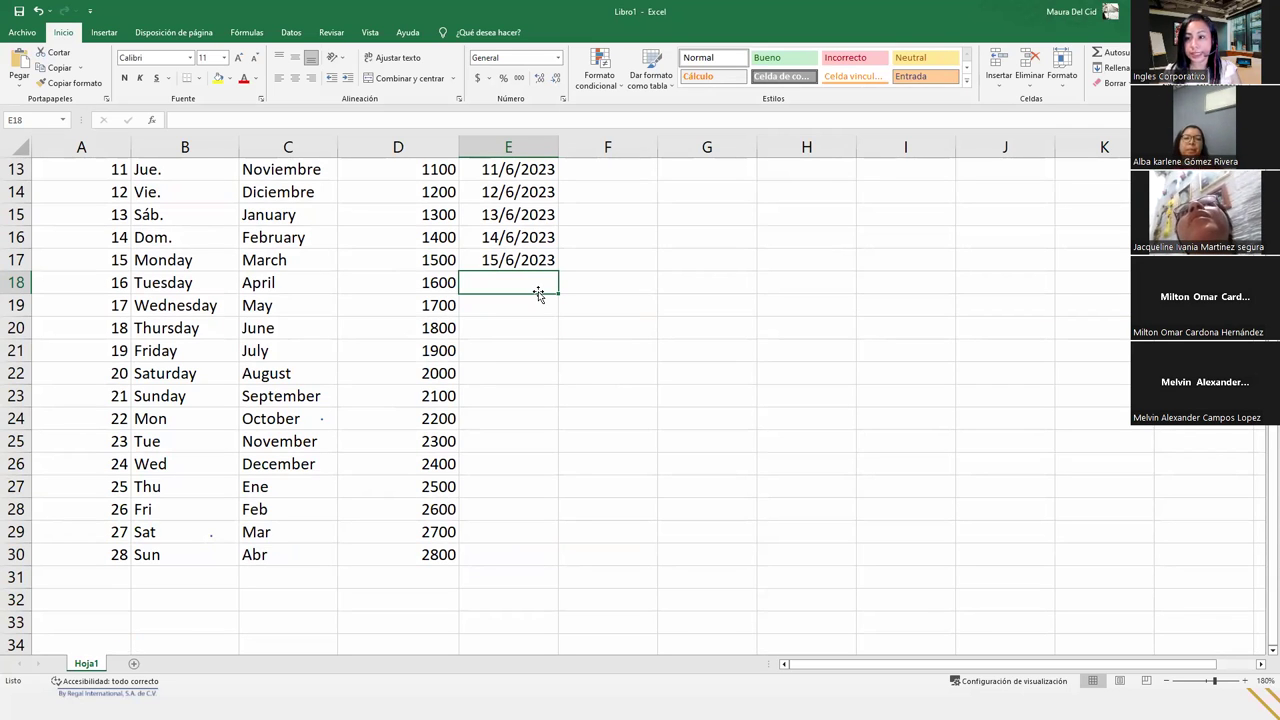
- Enter 16/06/2023 in E18 and fill daily dates down to 28/6/2023 in E30
text(16/)
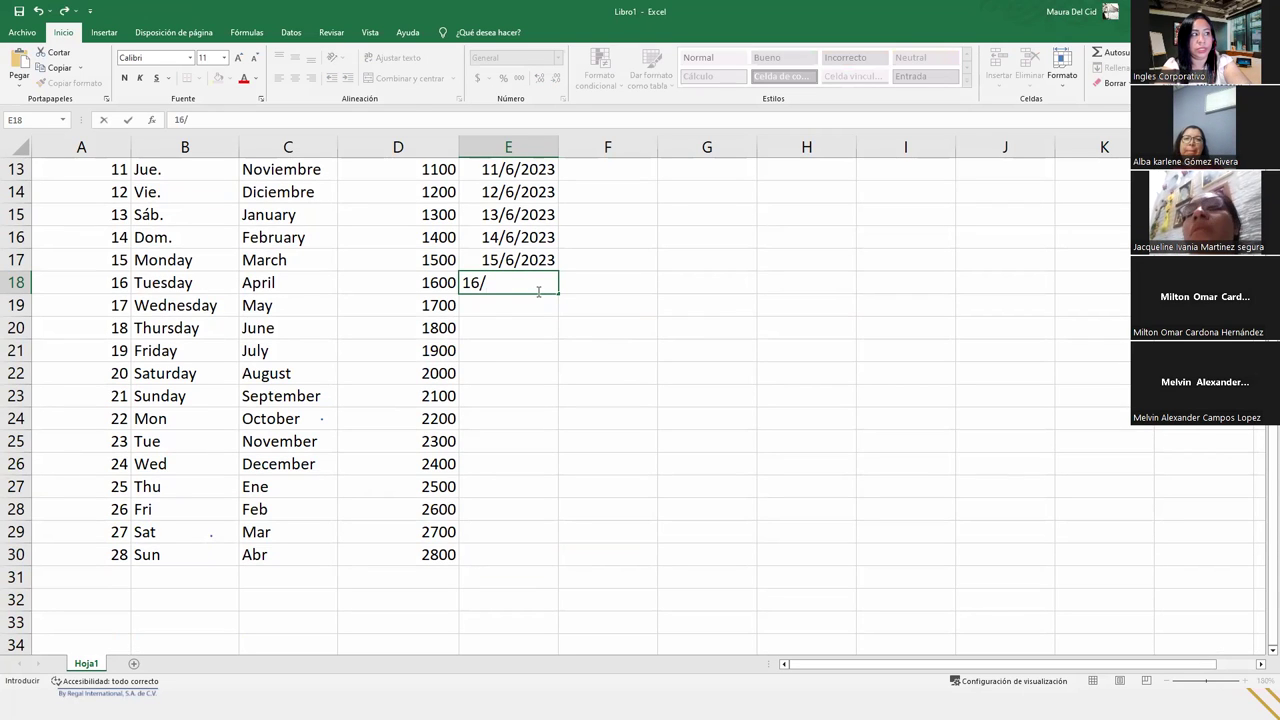
text(06/2023)
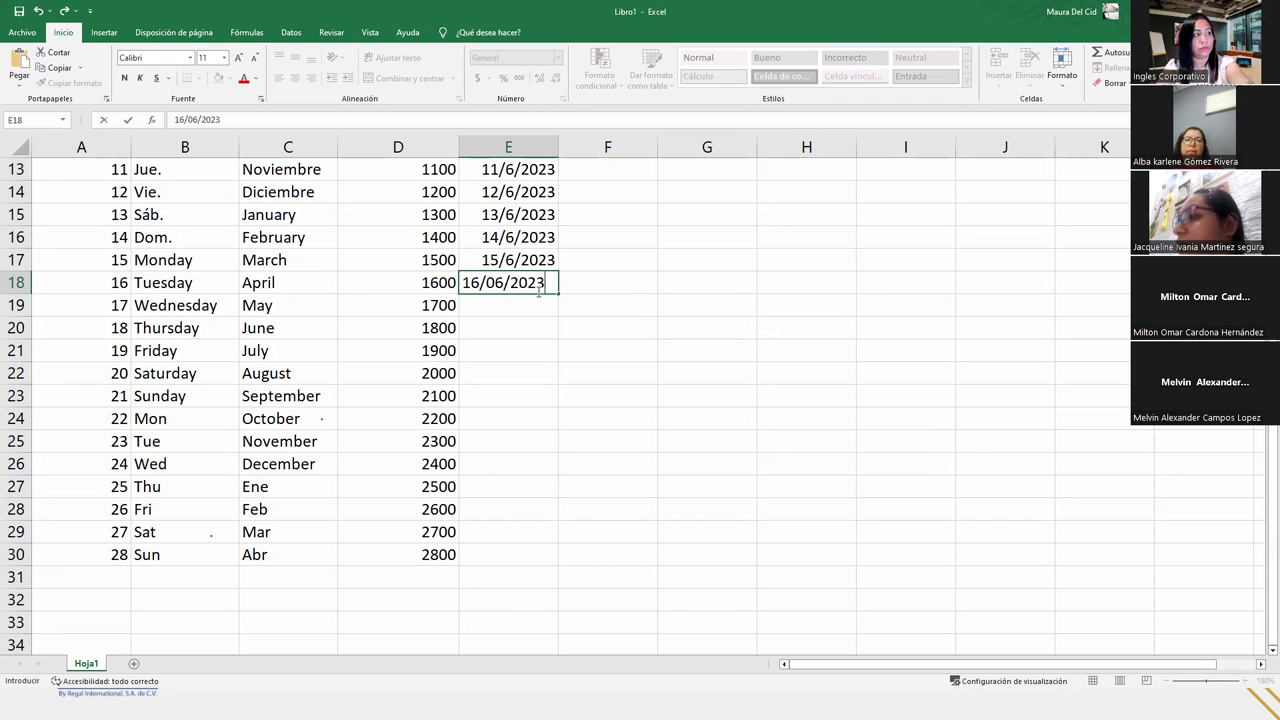
key(Return)
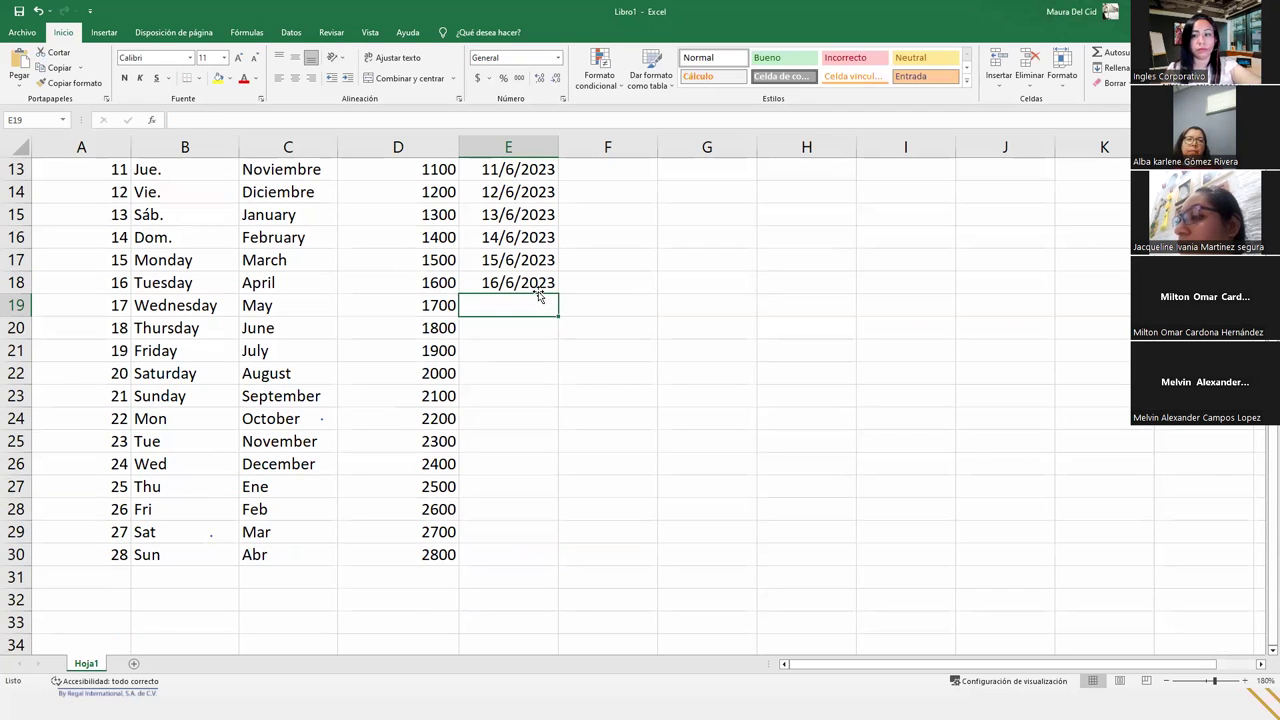
click(541, 281)
drag(560, 294, 559, 564)
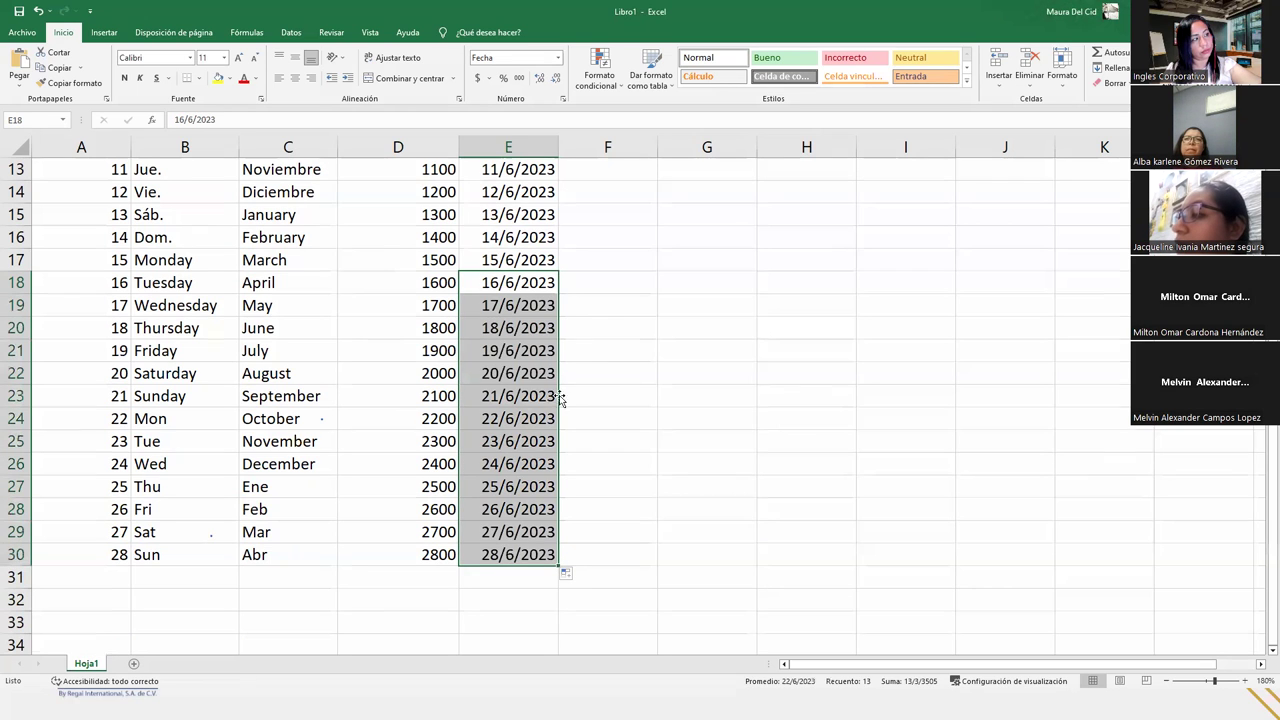
click(542, 283)
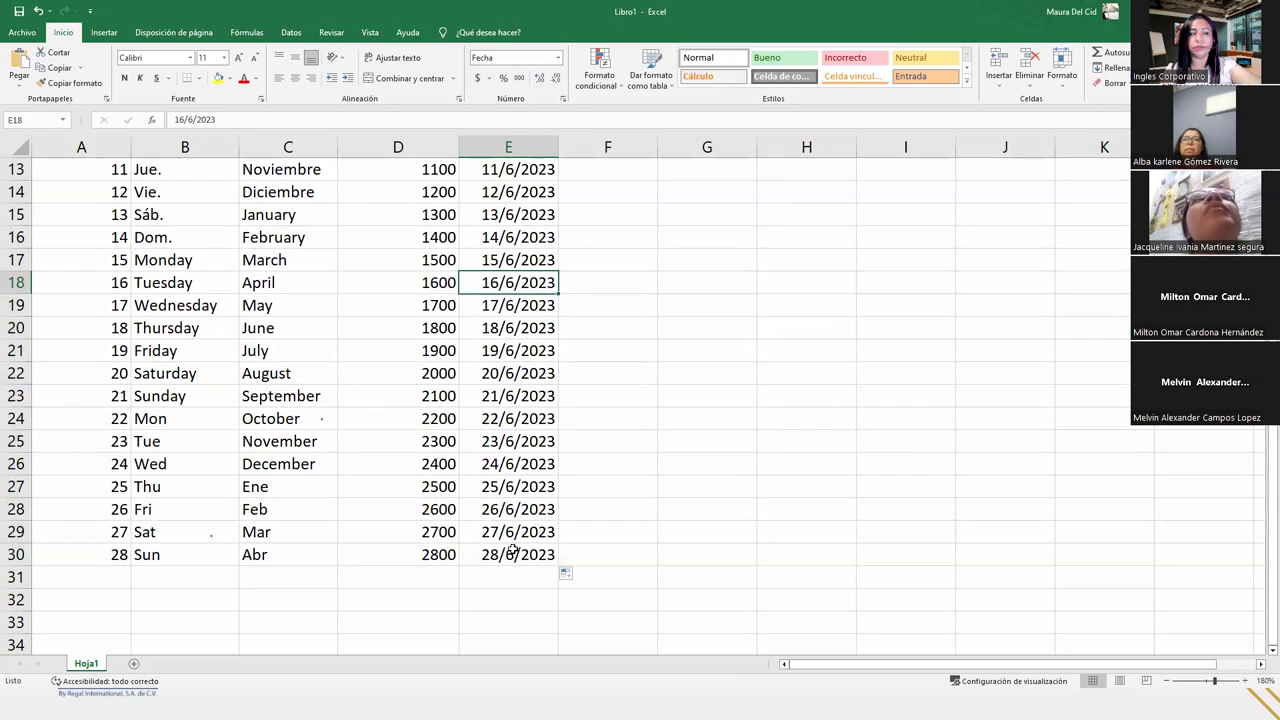
scroll(492, 557, up, 4)
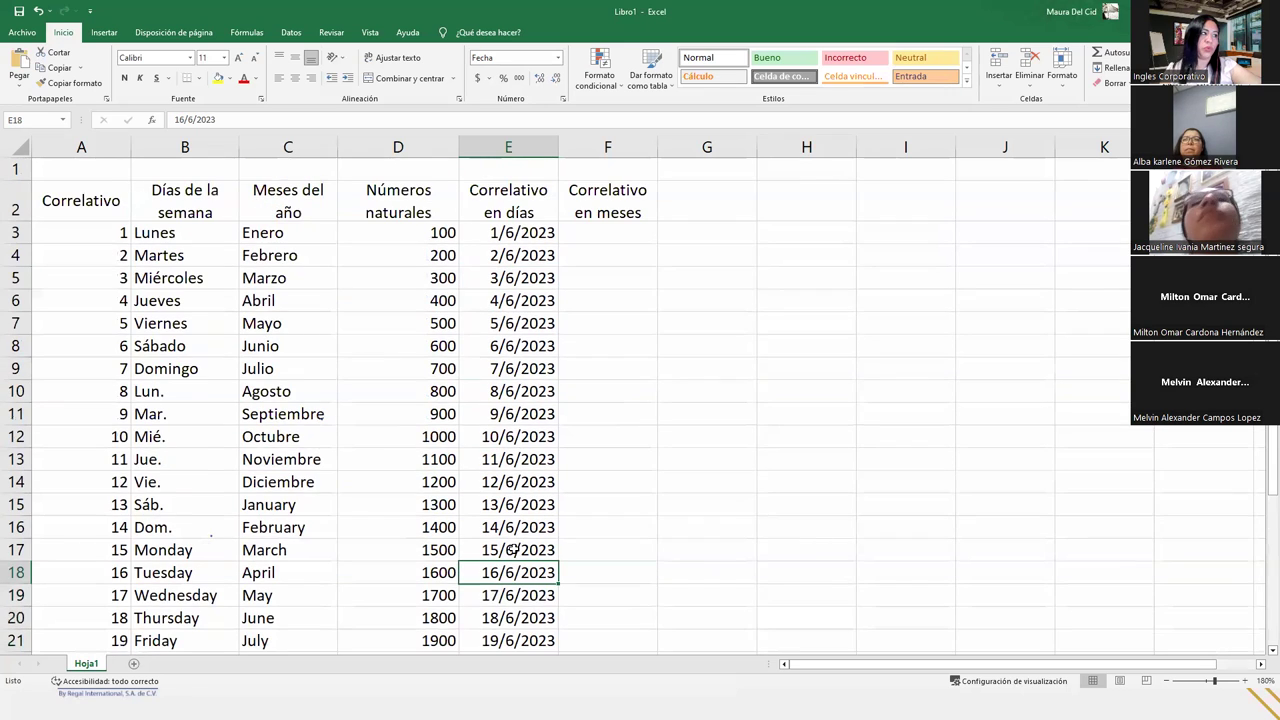
- Enter 01/01/2023 in F3 and try extending it down column F
click(608, 228)
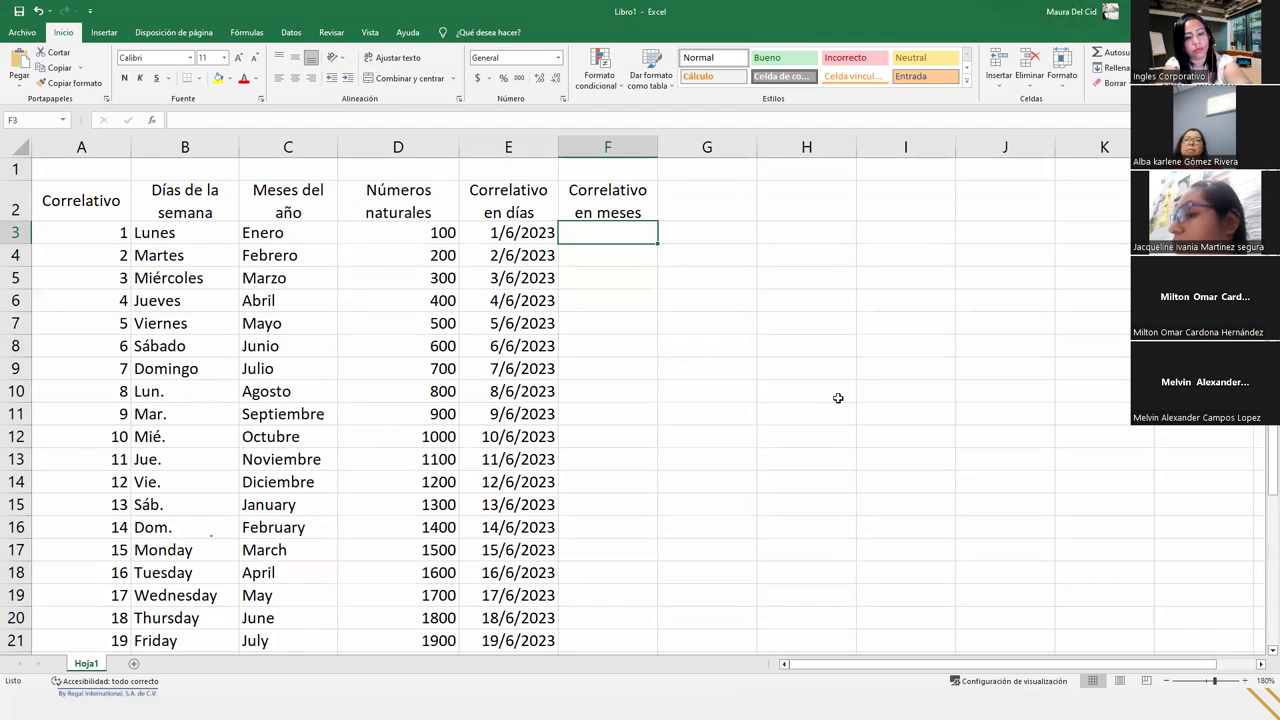
text(01/)
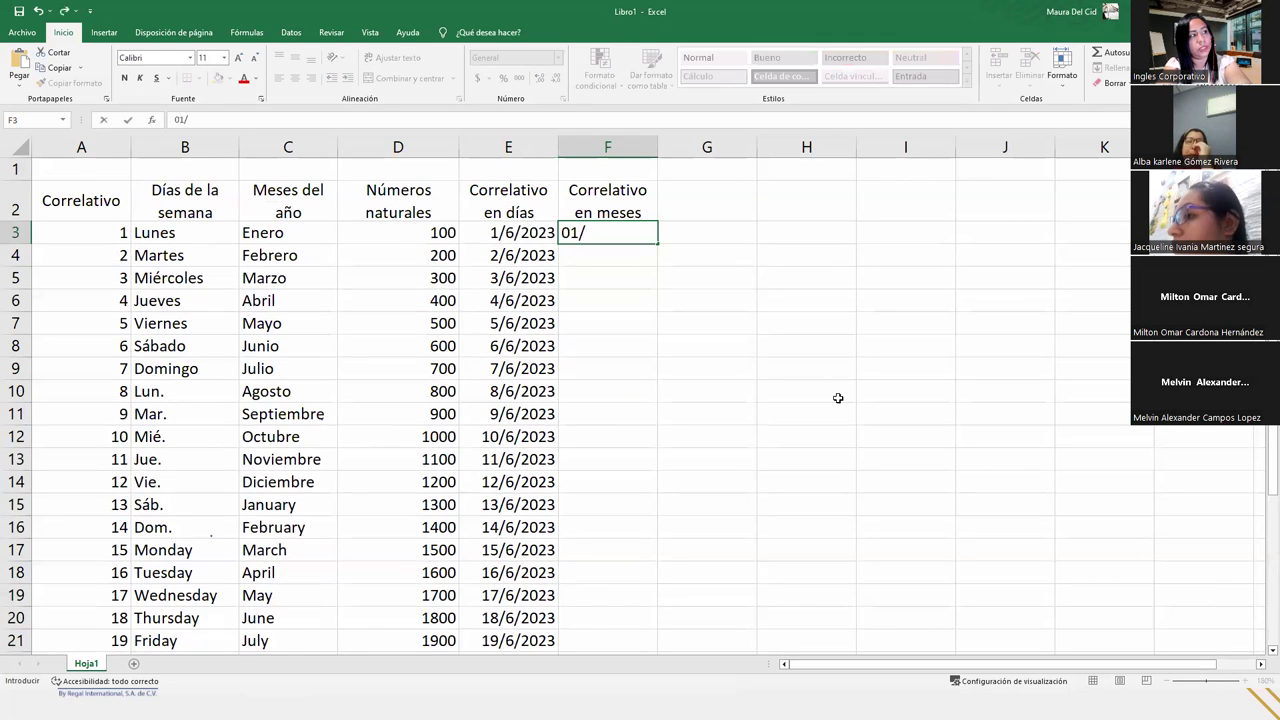
text(01)
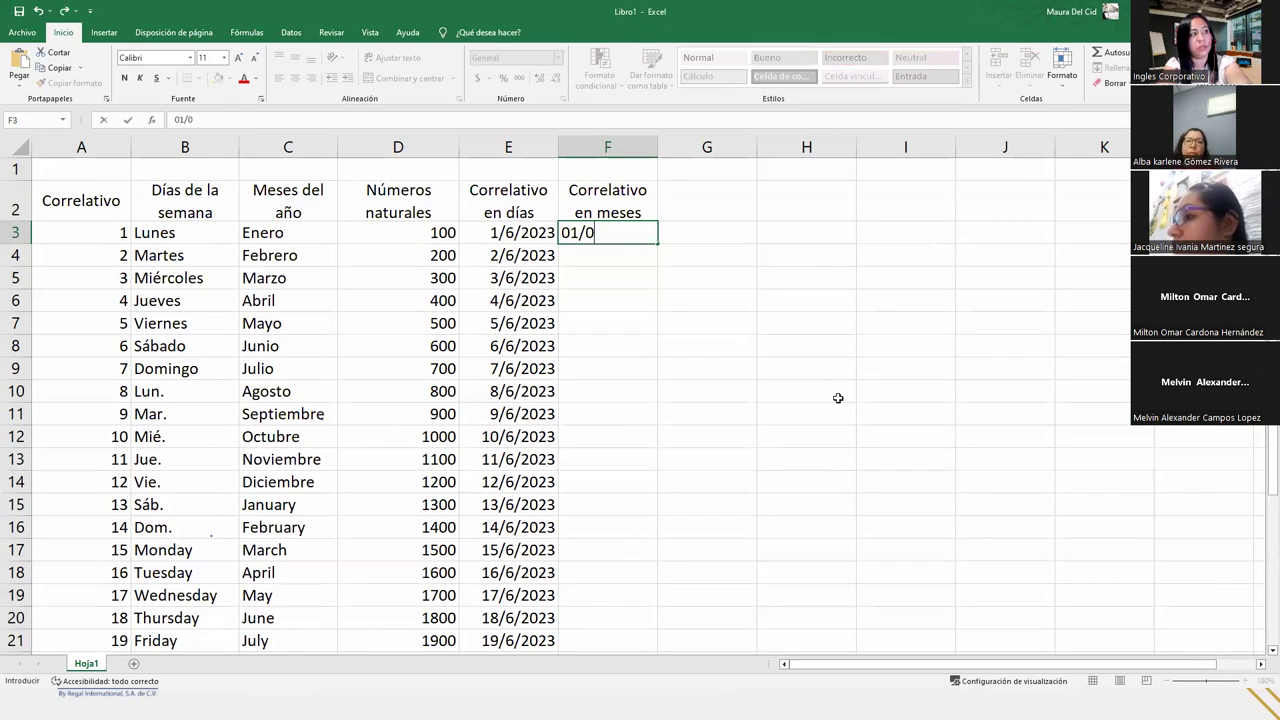
text(/2023)
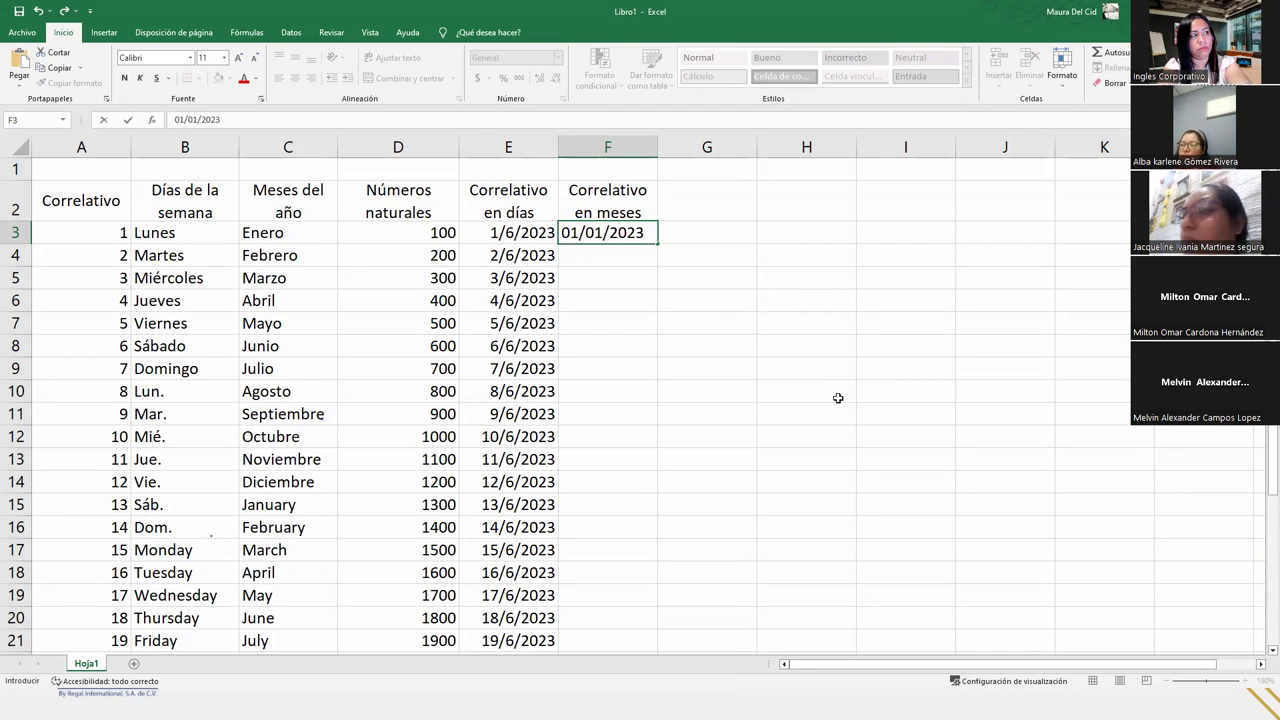
key(Return)
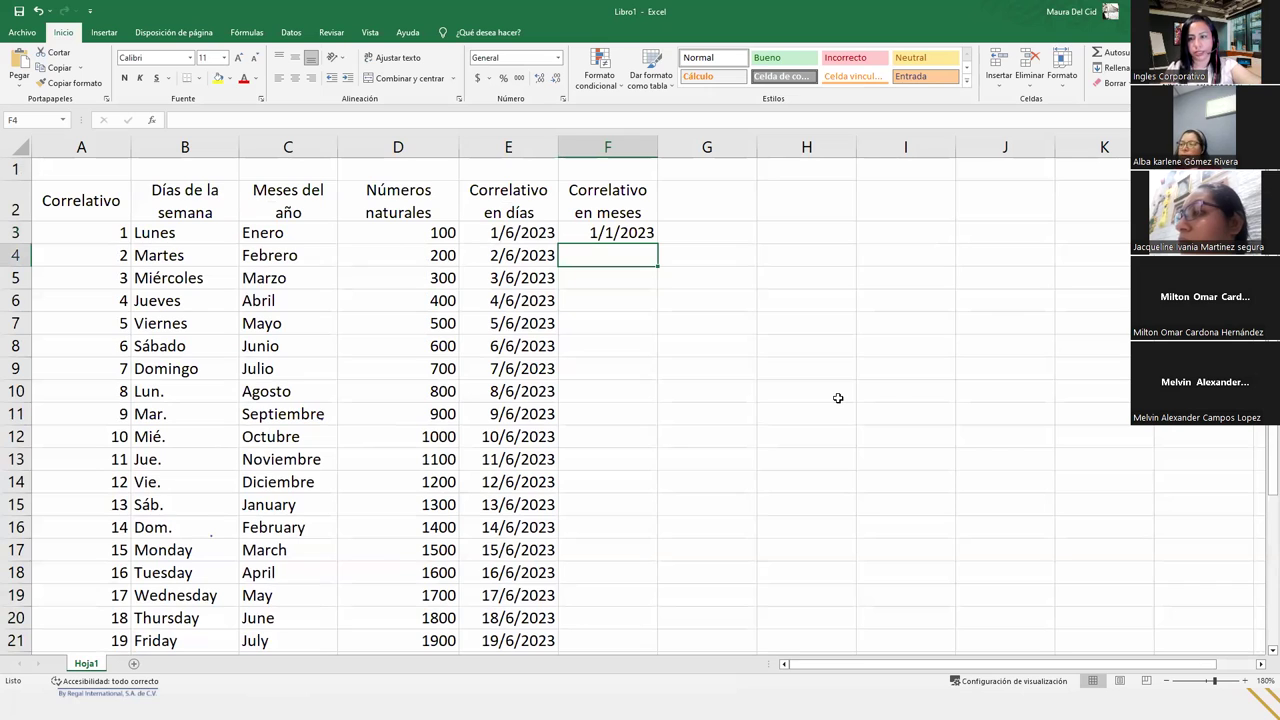
click(604, 230)
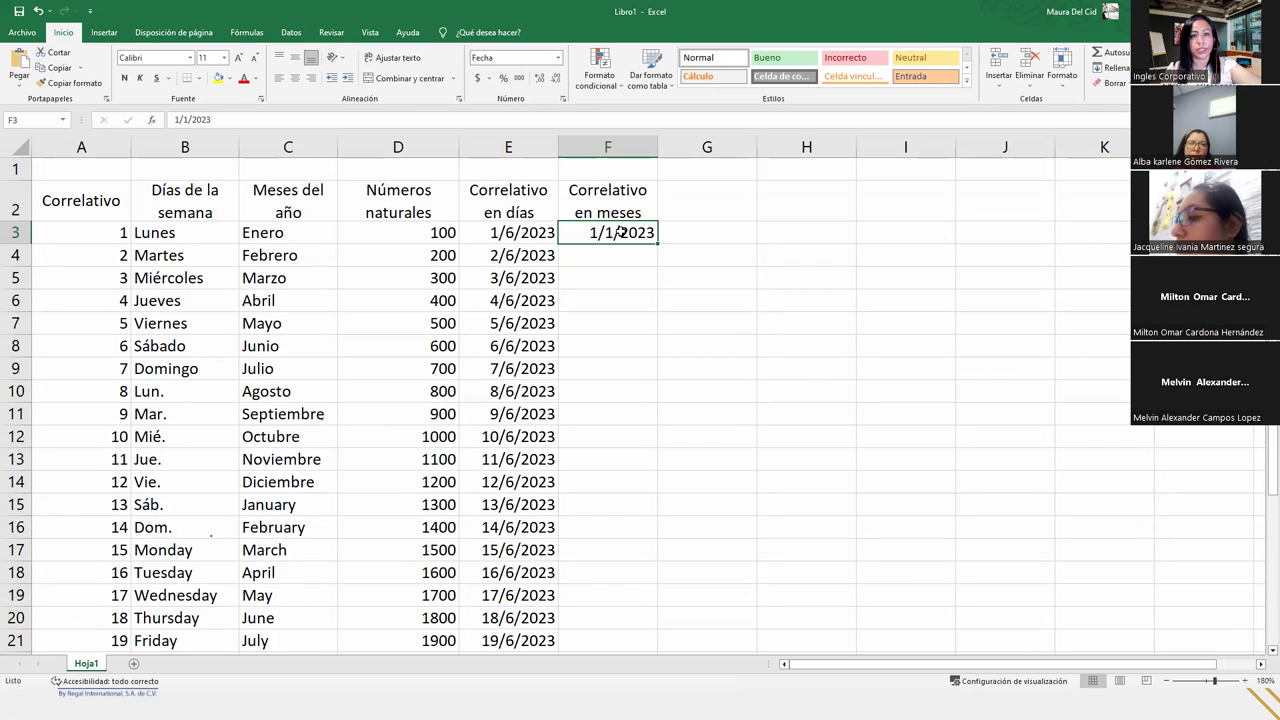
mouse_move(656, 243)
mouse_down()
mouse_move(649, 455)
mouse_move(664, 246)
mouse_up()
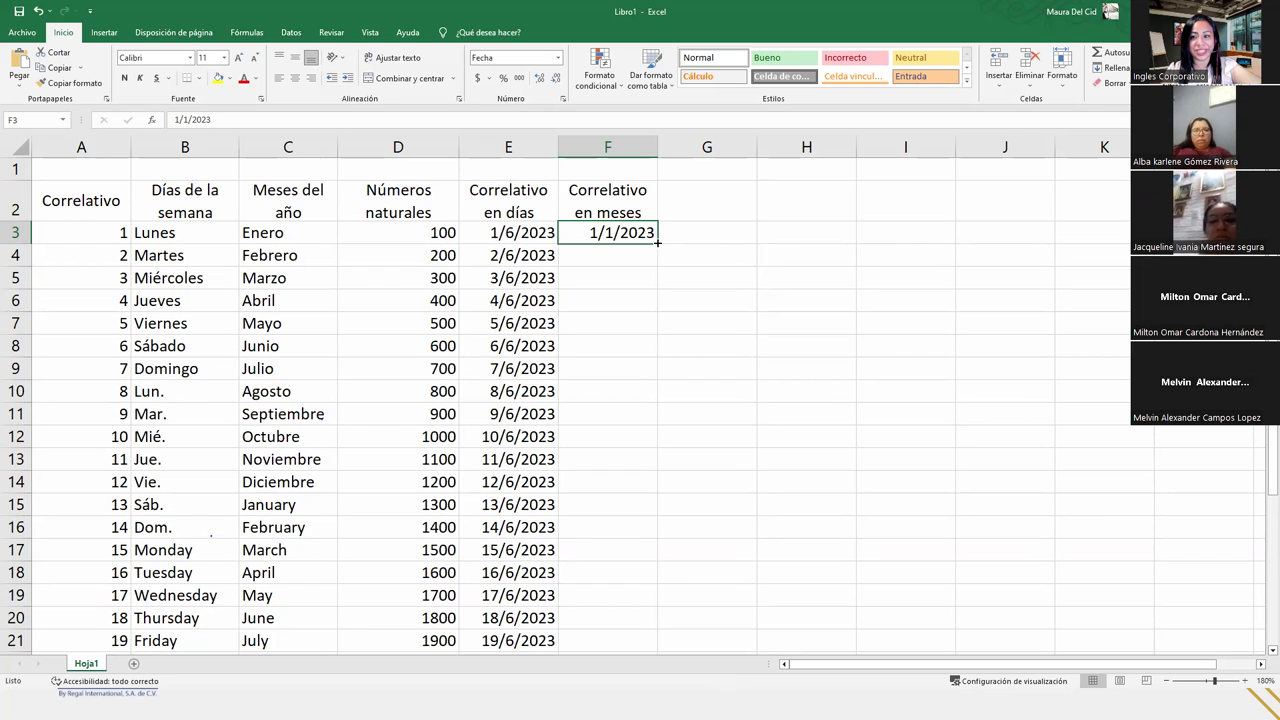
- Right-drag F3's fill handle down to F30 to get the autofill choices
drag(658, 244, 646, 618)
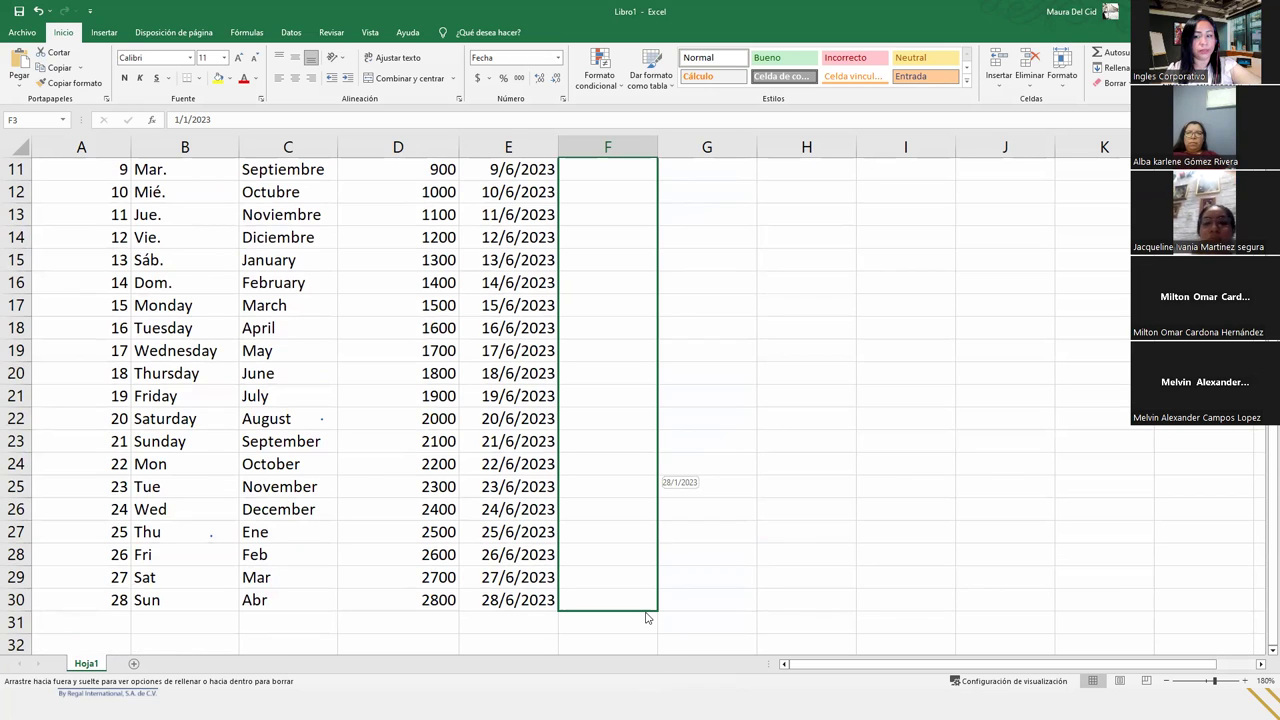
drag(646, 618, 646, 618)
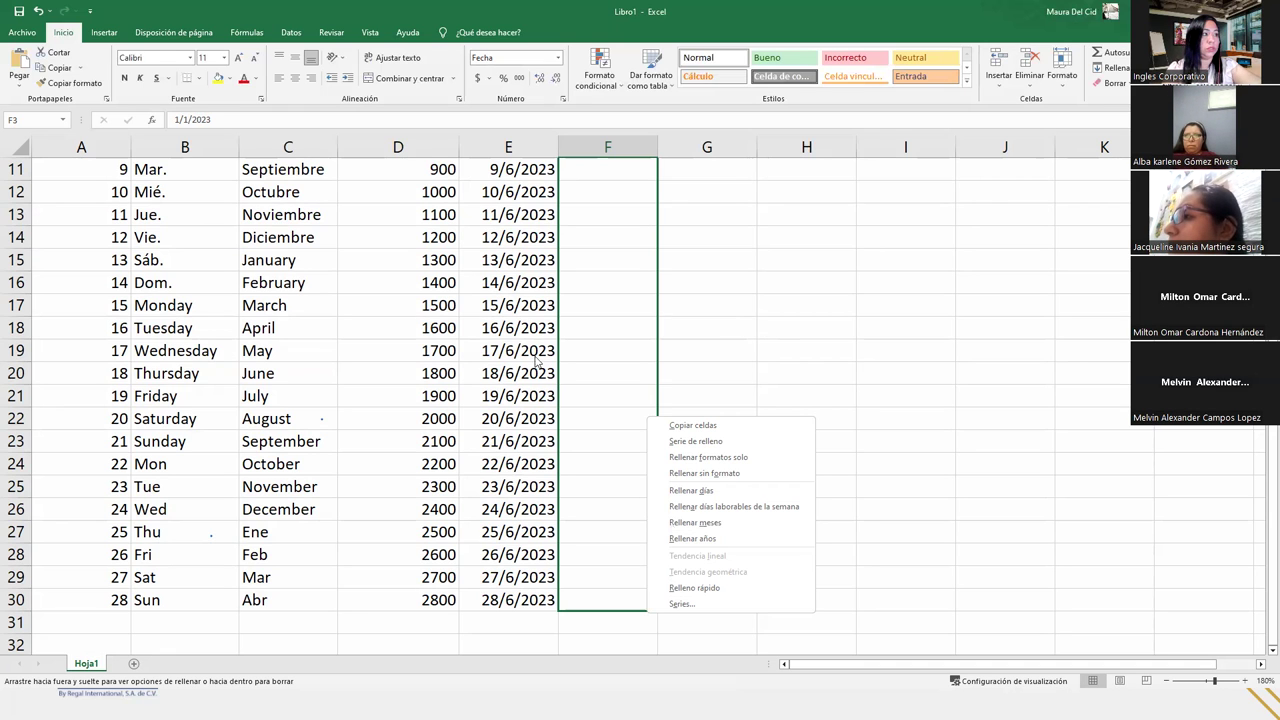
key(ctrl+z)
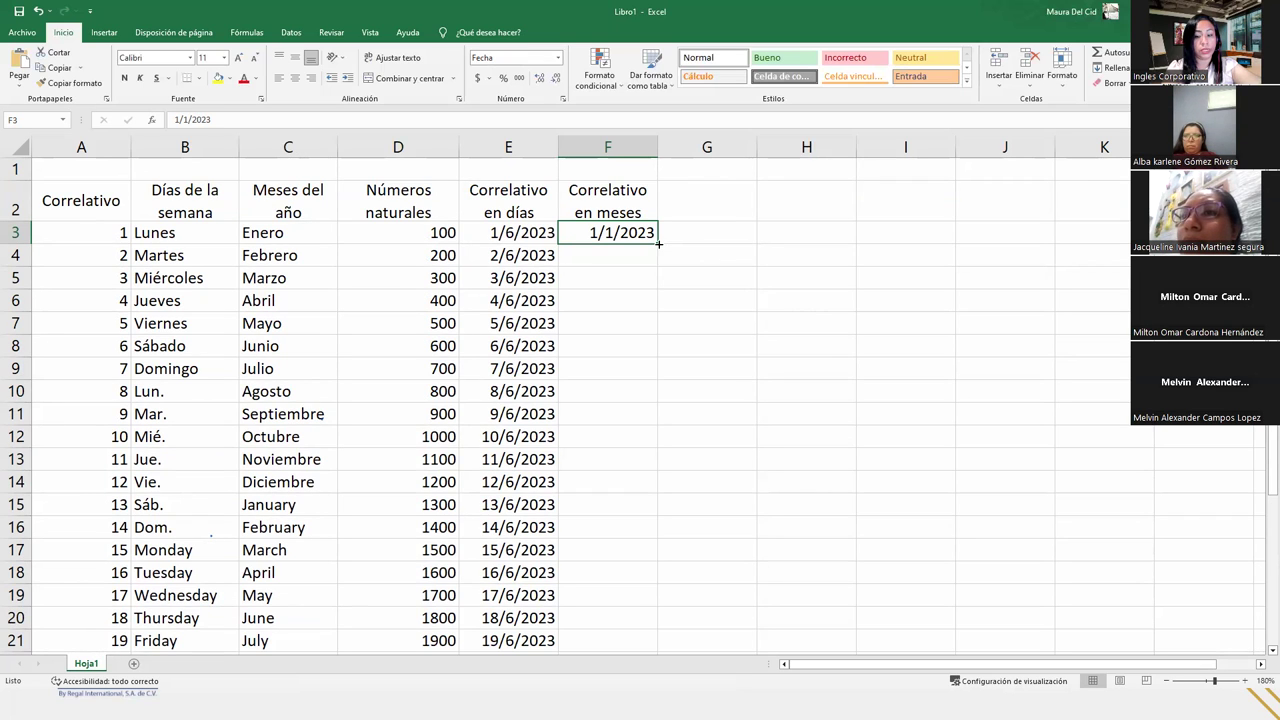
drag(659, 243, 656, 632)
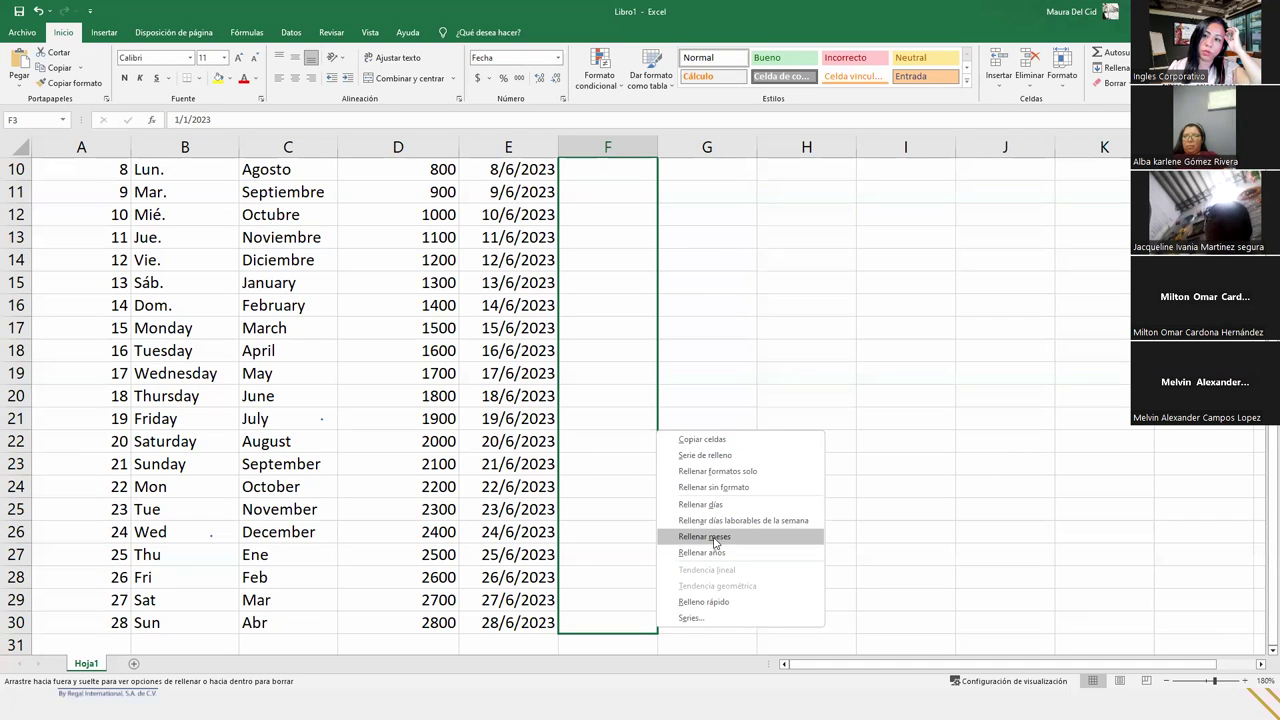
click(716, 541)
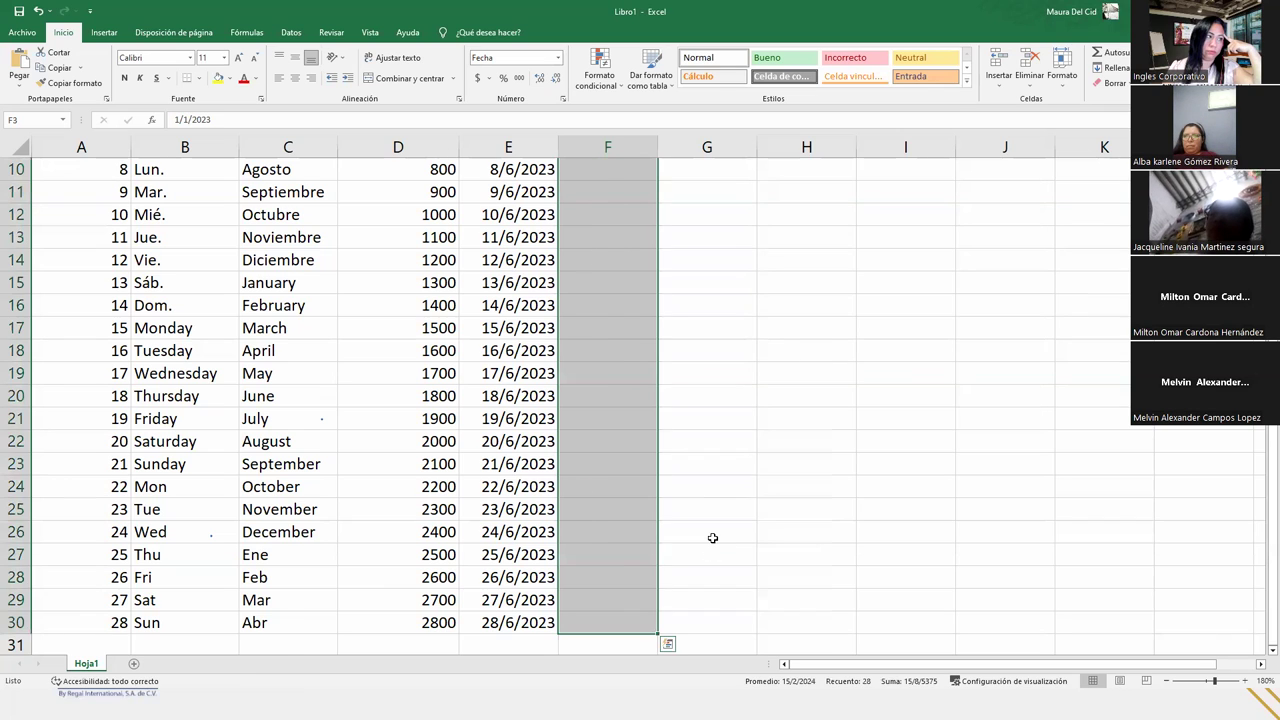
scroll(627, 448, up, 2)
scroll(627, 448, up, 1)
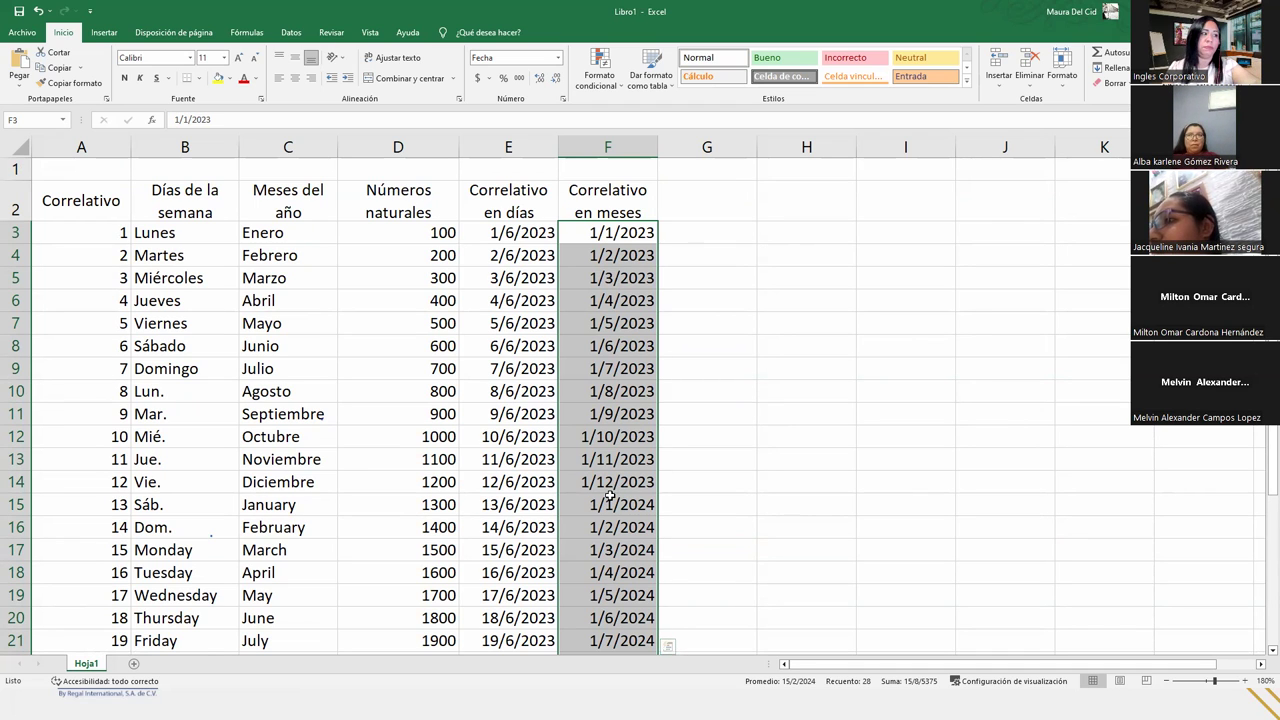
scroll(609, 496, down, 3)
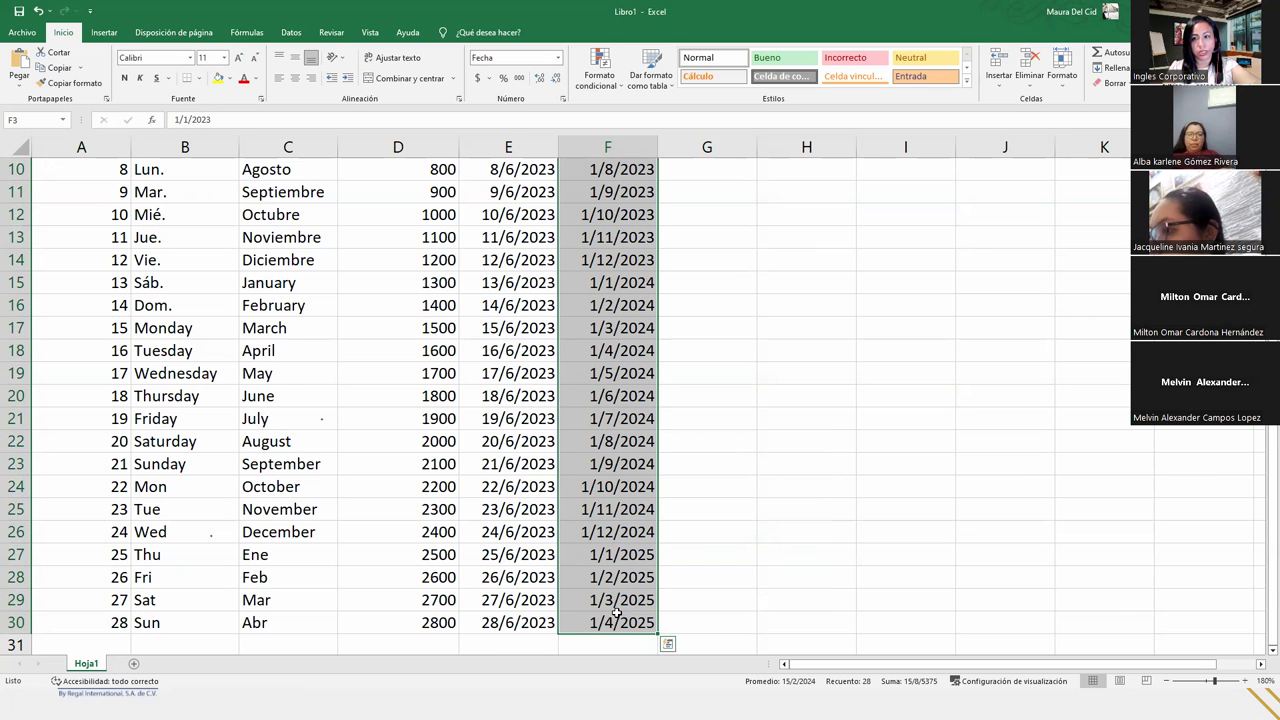
scroll(617, 612, up, 3)
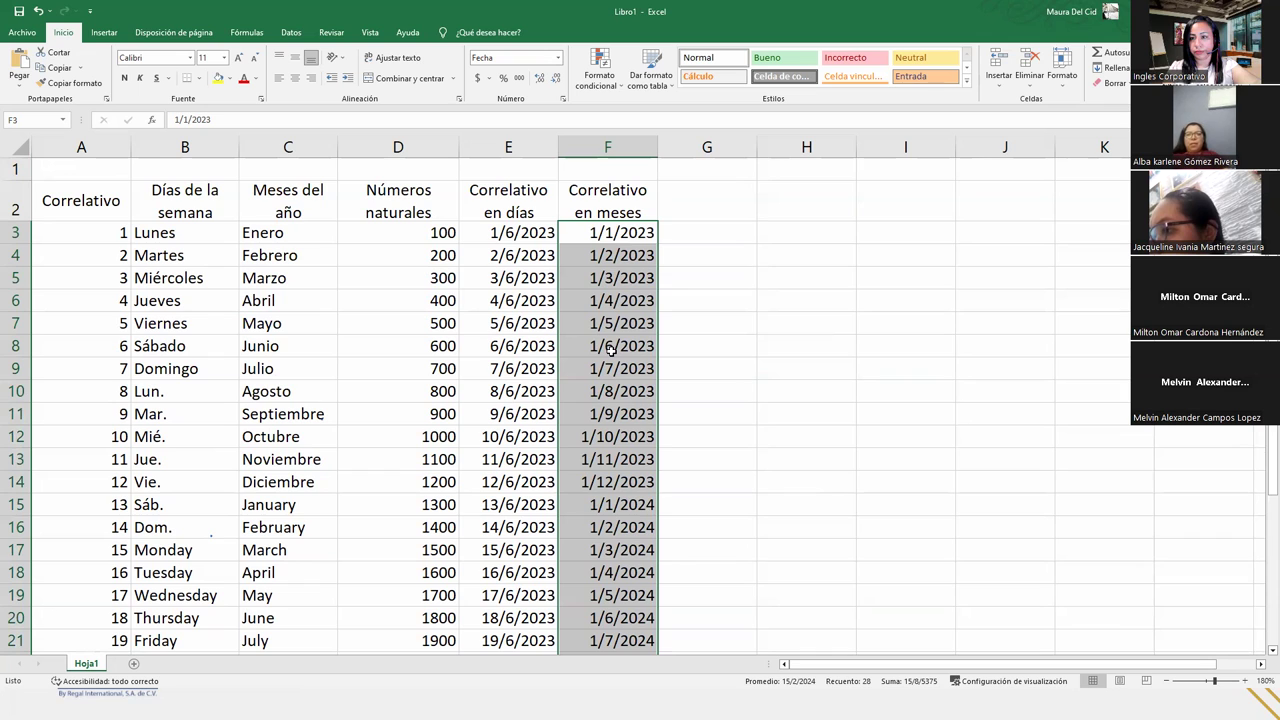
click(615, 234)
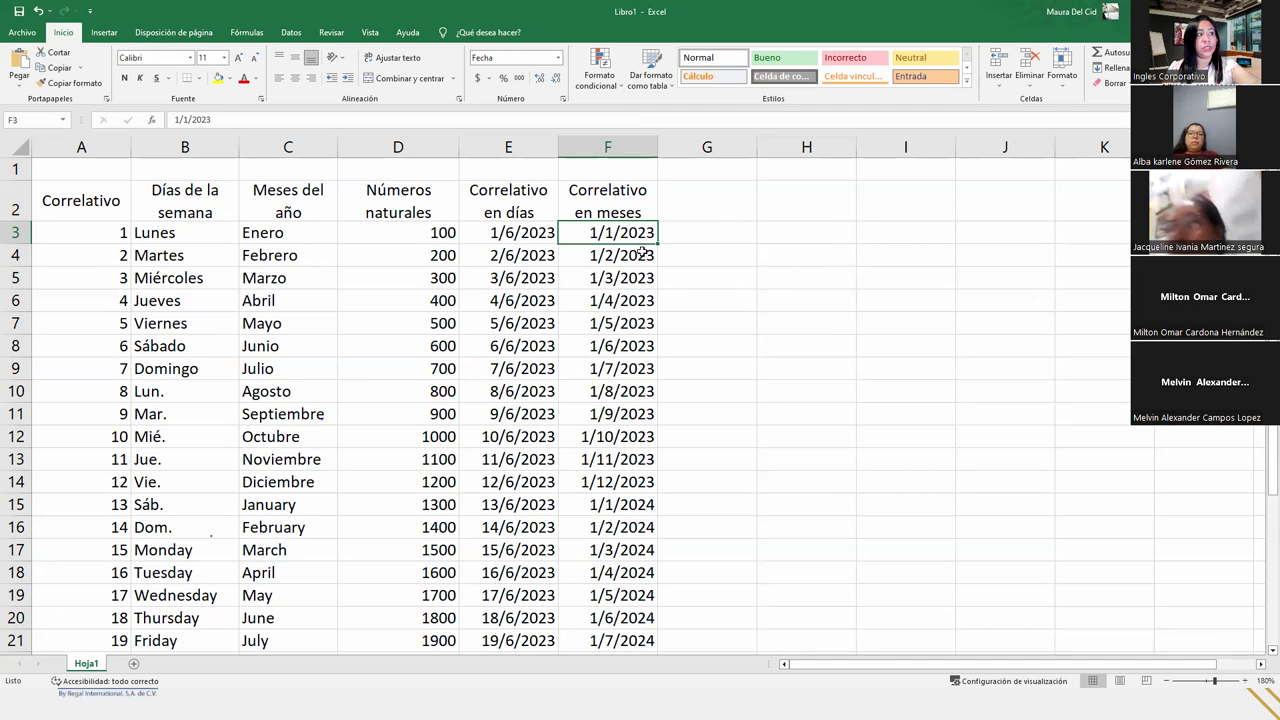
- Fill row 3 from F3 with a monthly date series, increment 1, limit 01/12/2023
click(1108, 67)
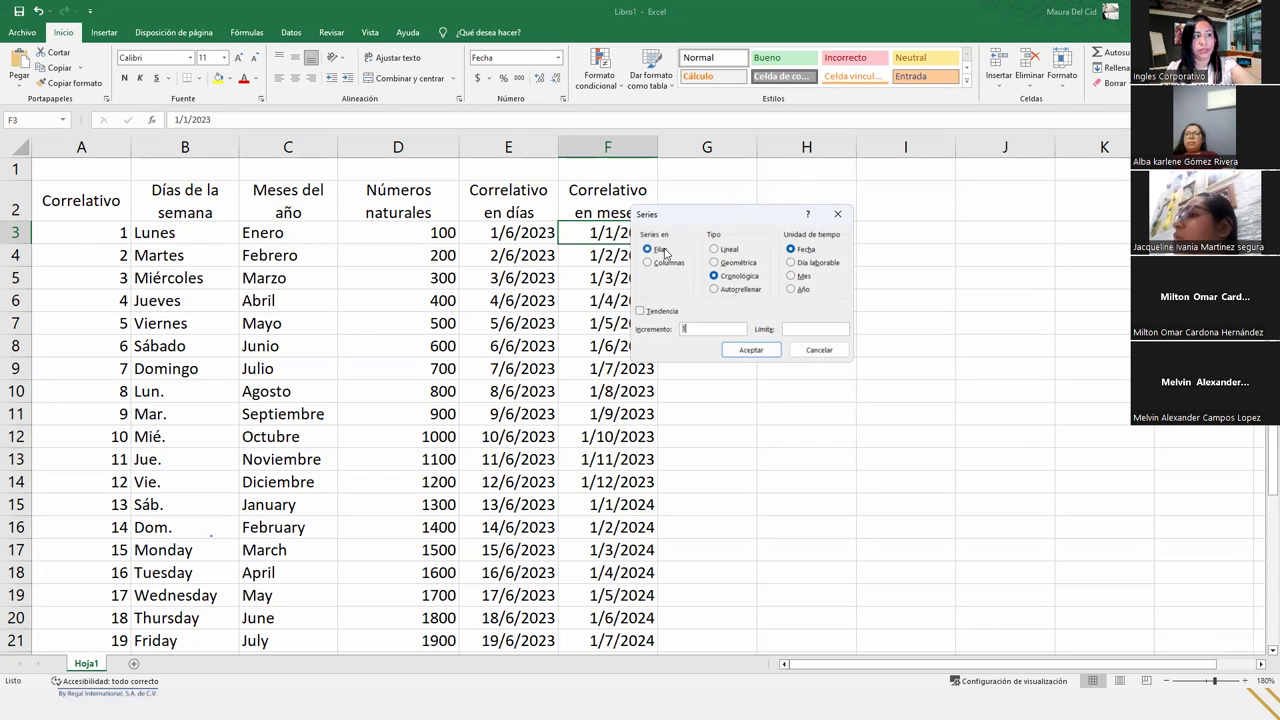
click(791, 276)
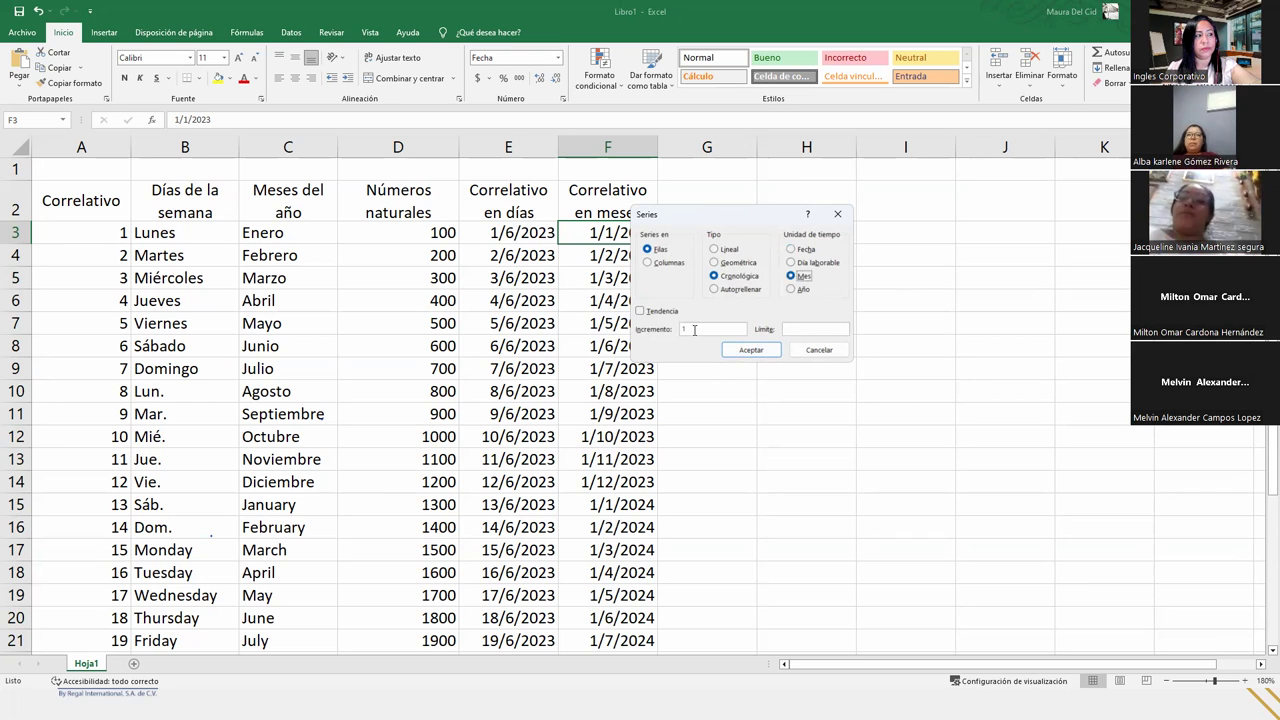
click(695, 330)
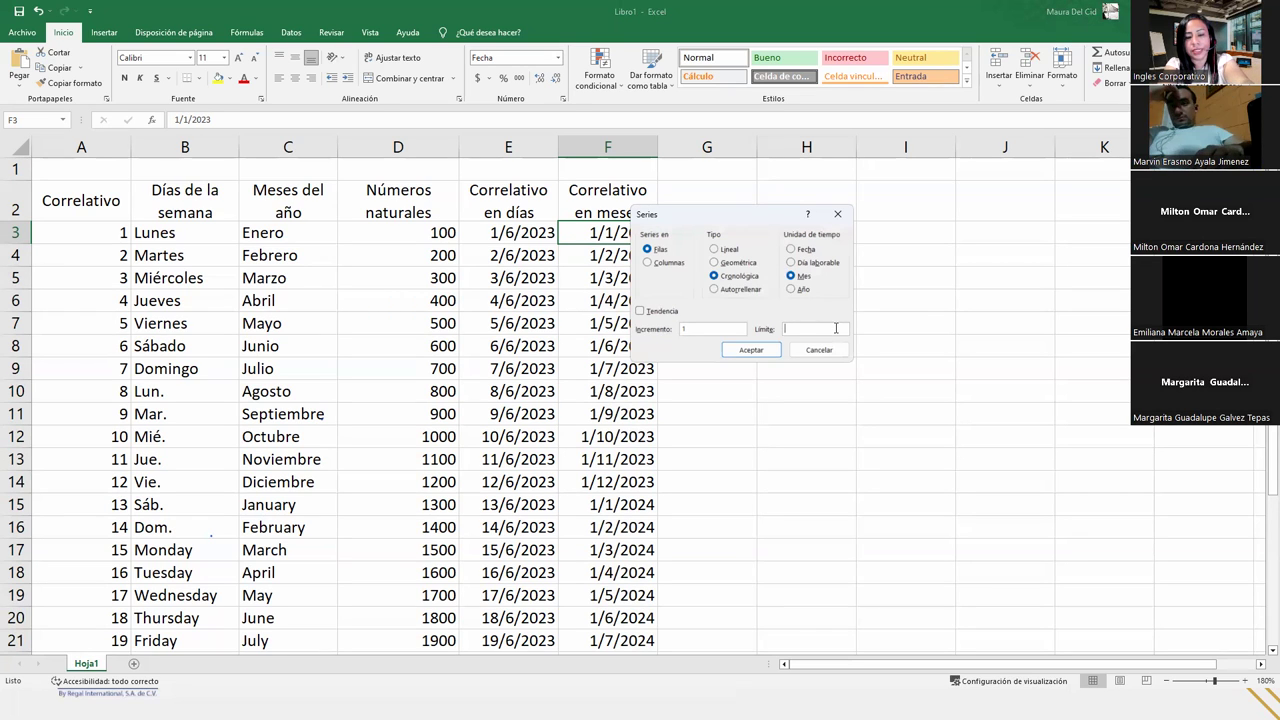
text(12/)
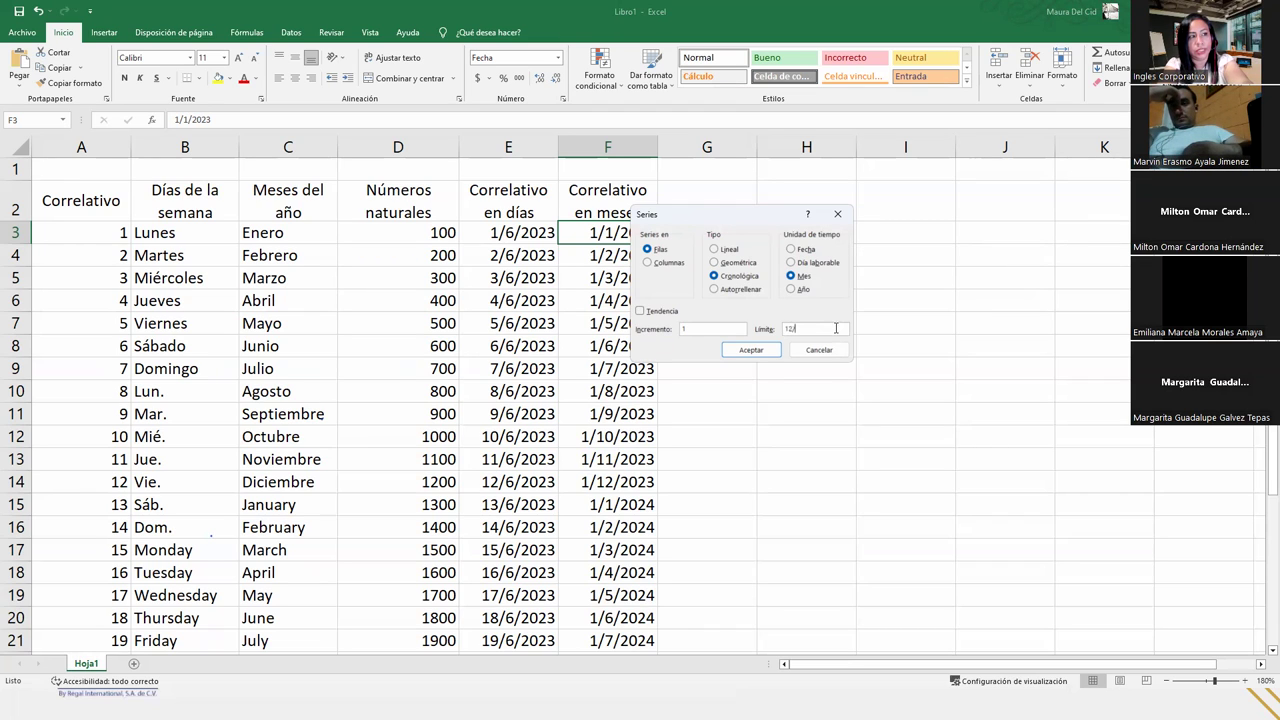
key(BackSpace)
key(BackSpace)
key(BackSpace)
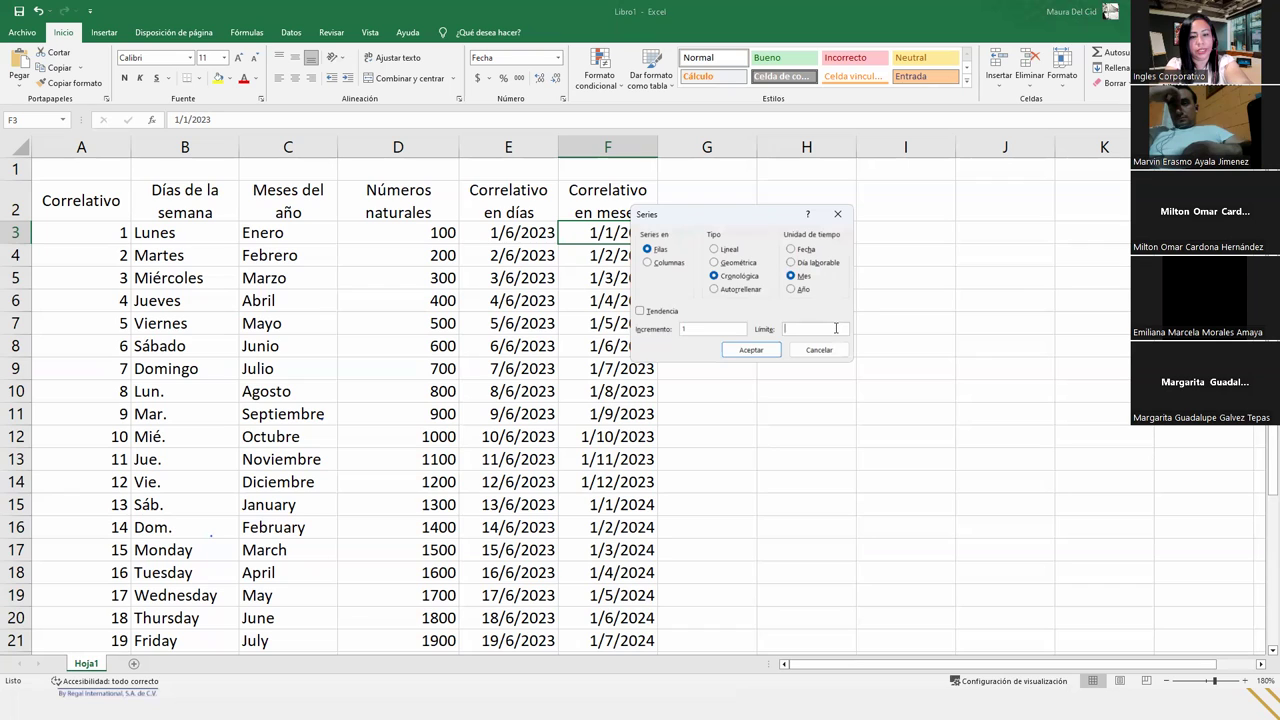
text(01)
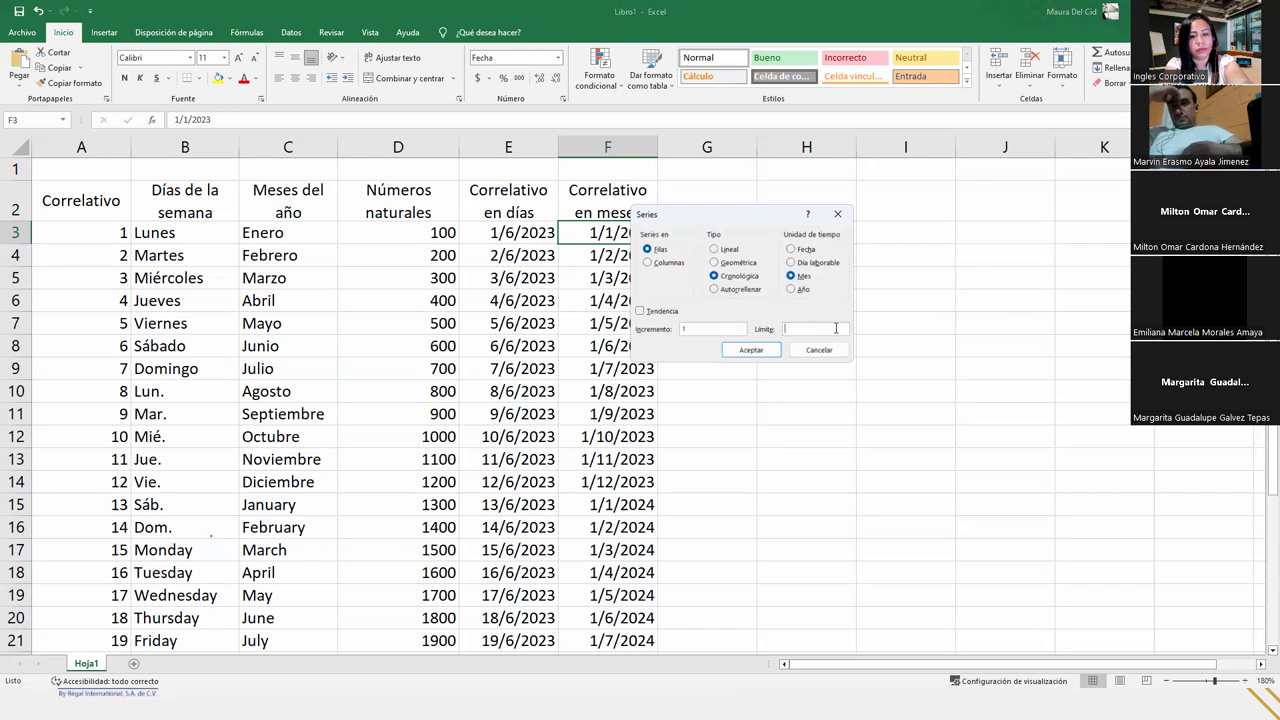
text(/12)
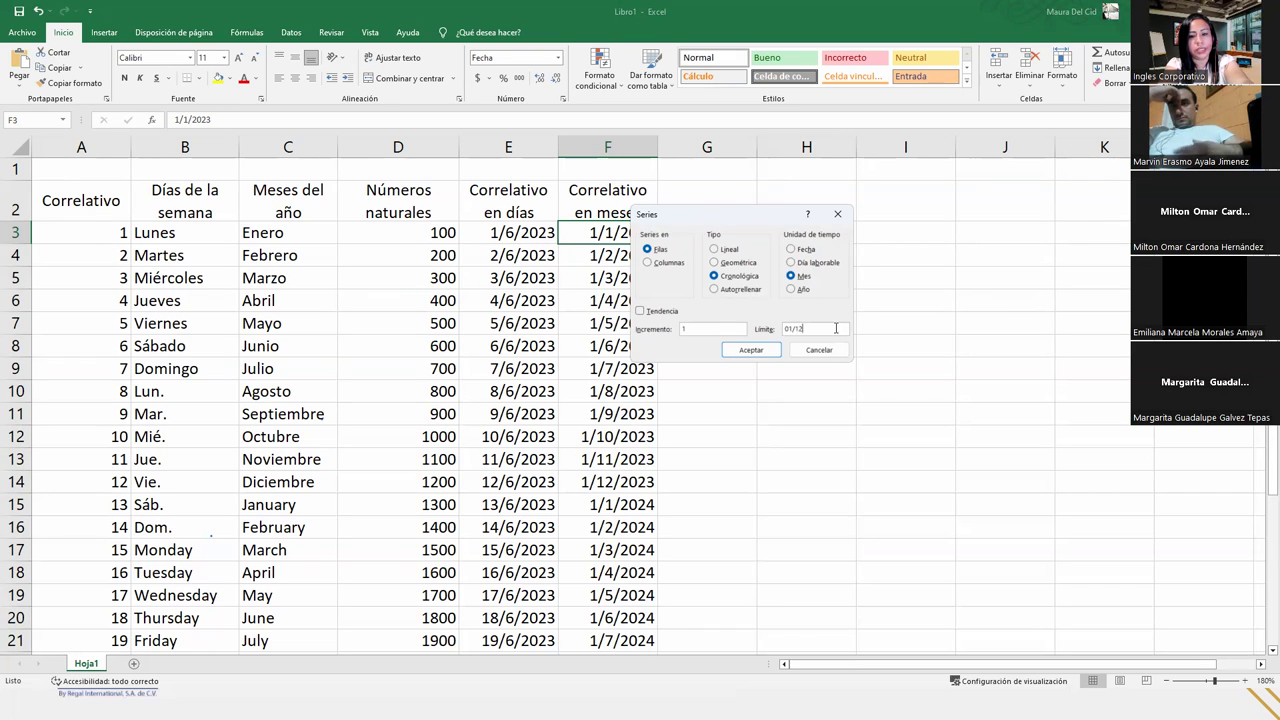
text(/2023)
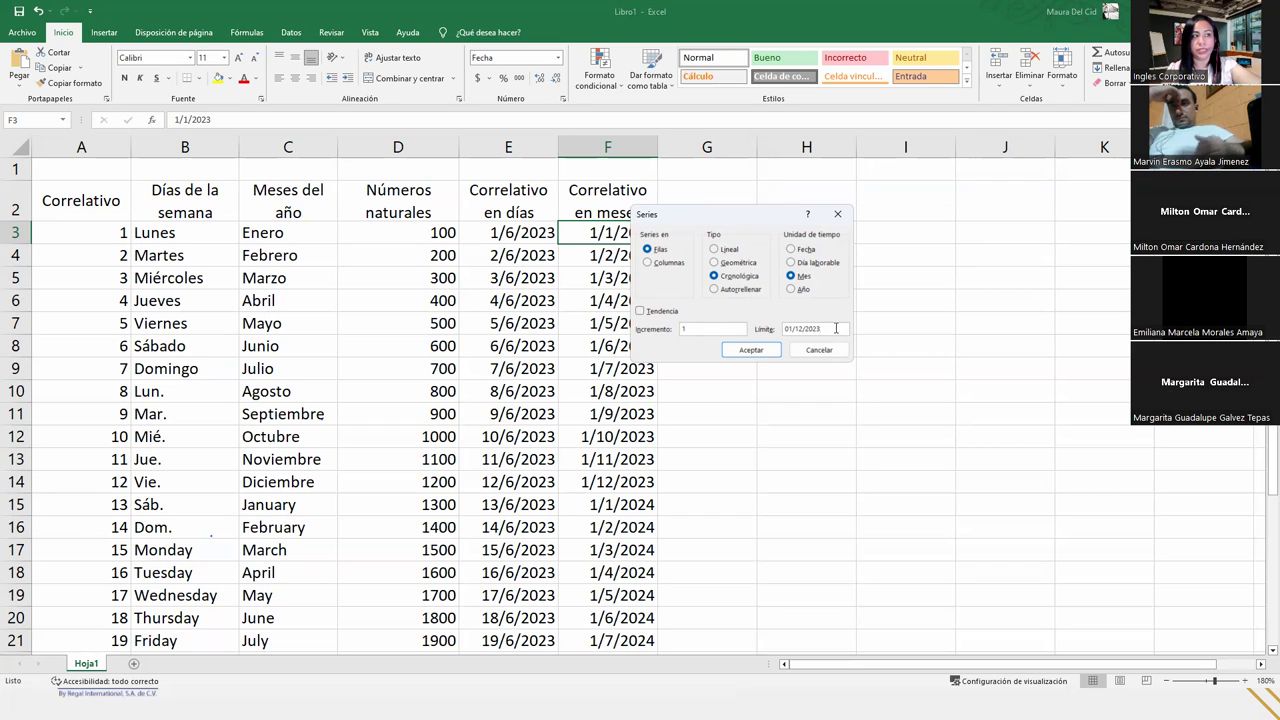
click(767, 351)
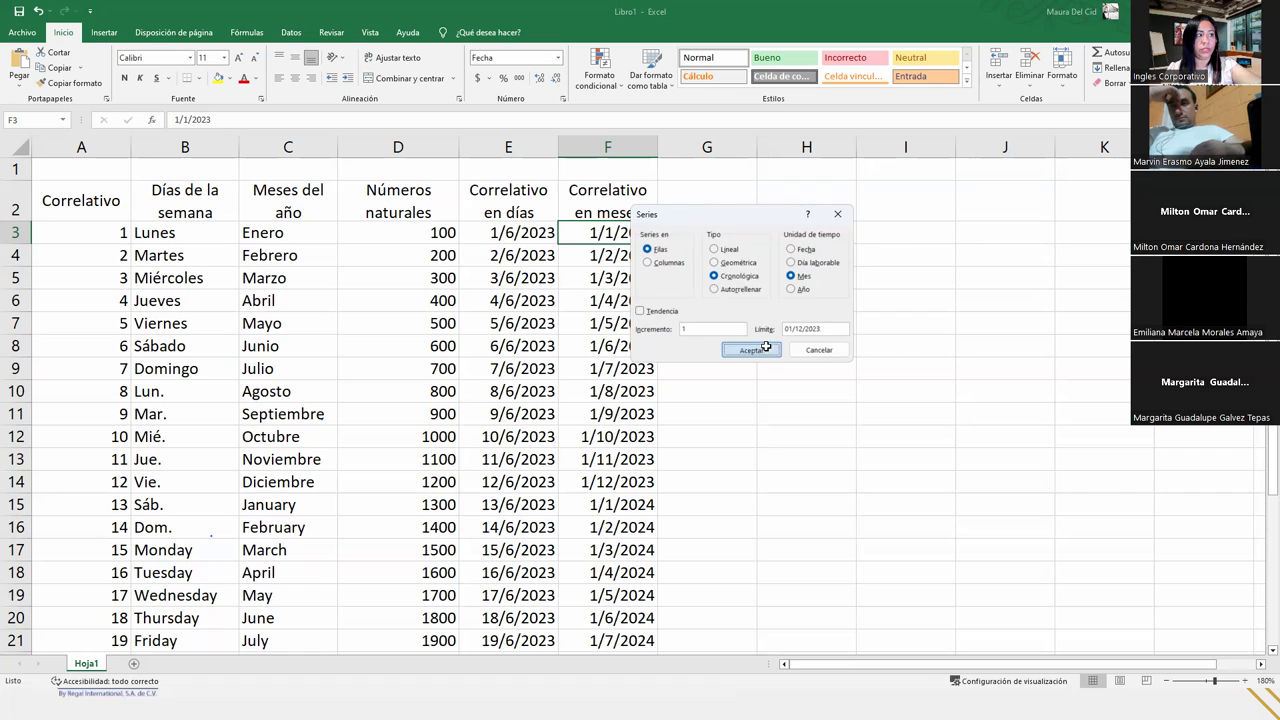
click(922, 236)
key(Right)
key(Right)
key(Right)
key(Right)
key(Right)
key(Right)
key(Right)
key(Right)
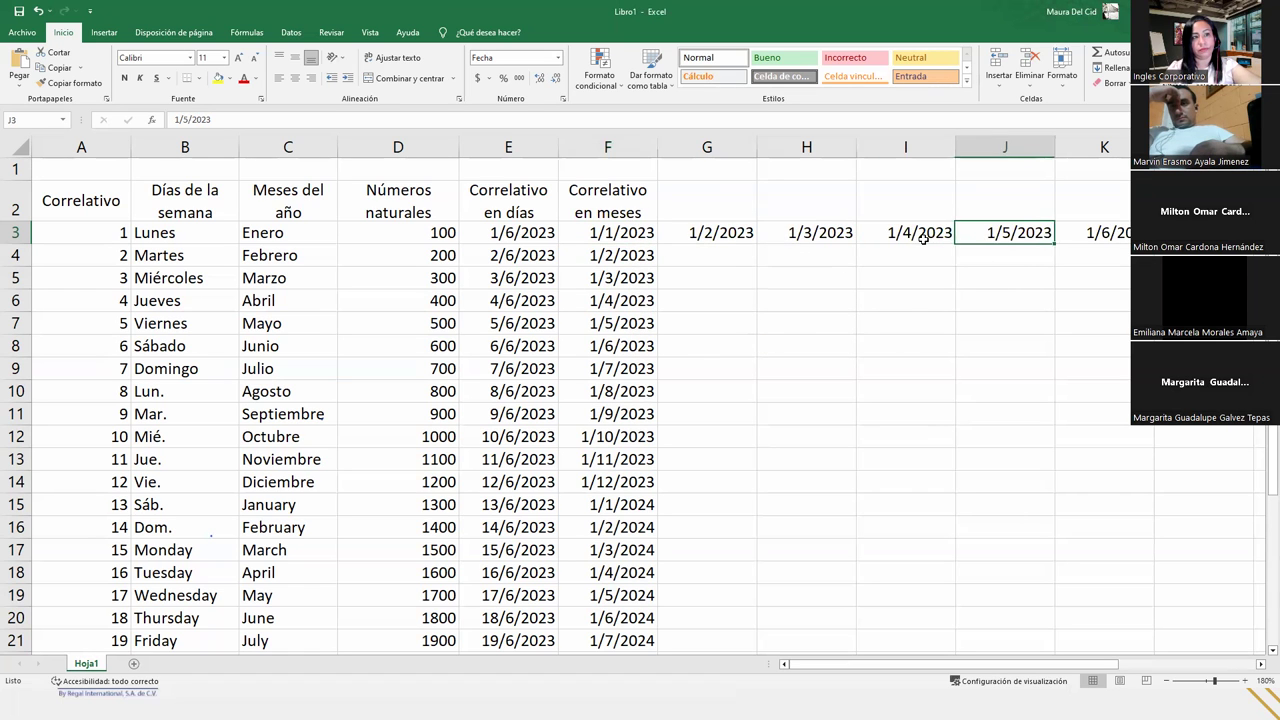
- Undo the monthly dates and refill row 3 with daily dates up to 15/1/2023
key(Right)
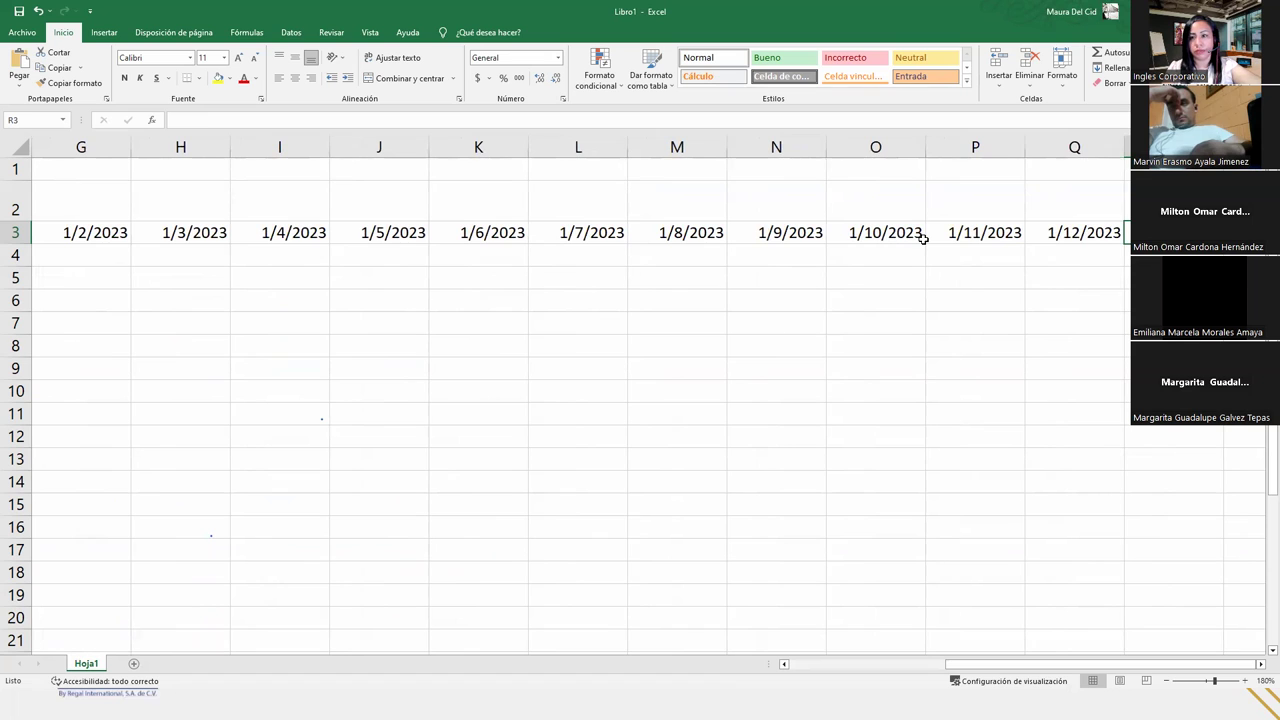
key(ctrl+z)
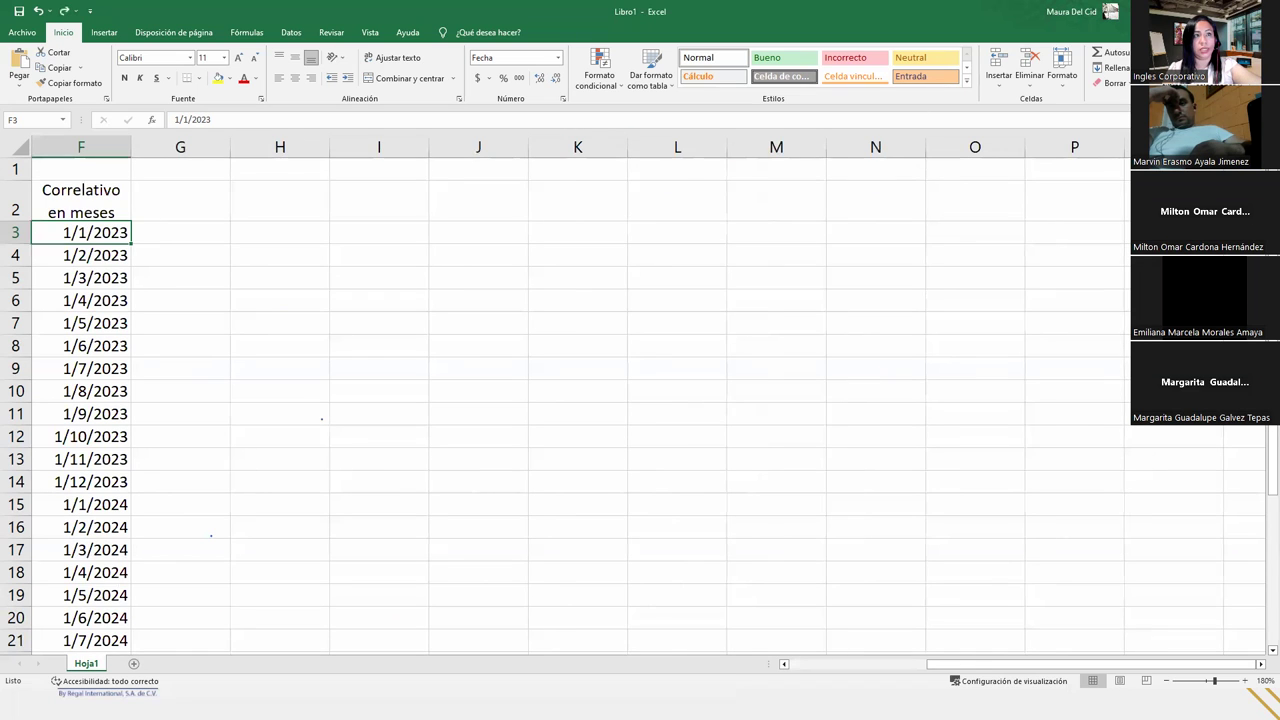
click(1110, 67)
click(1118, 164)
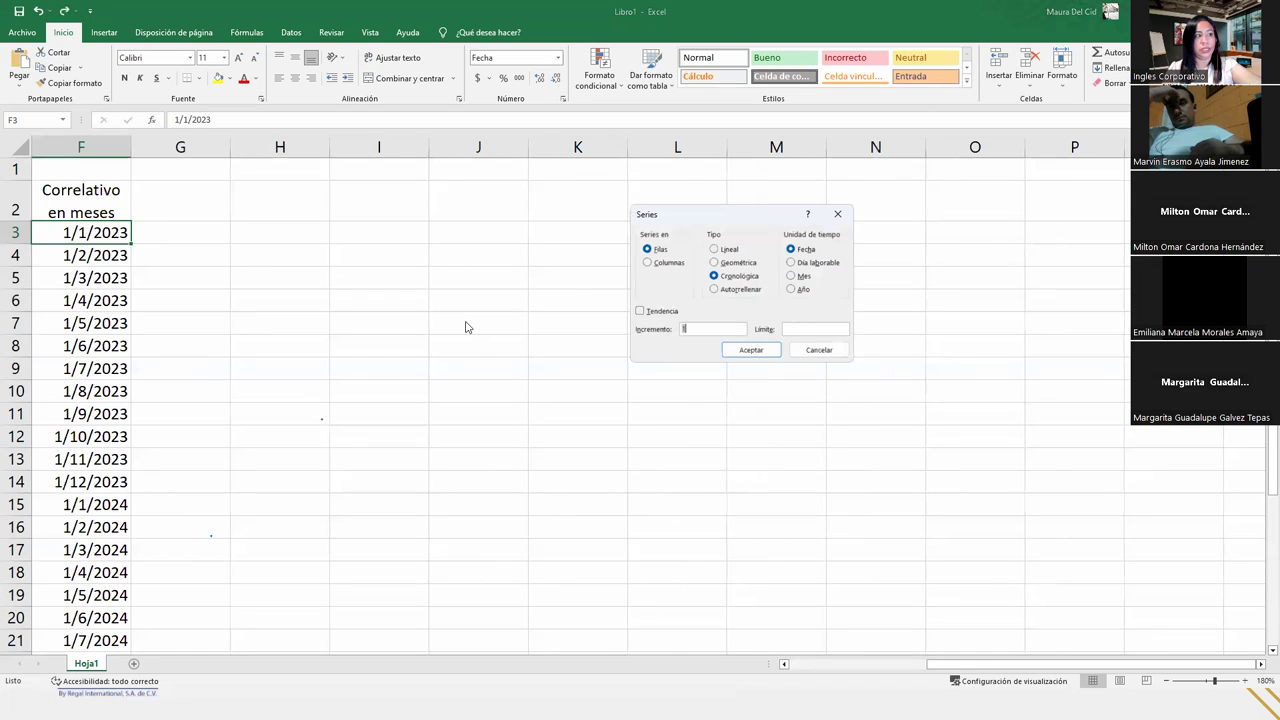
click(797, 329)
text(15/1)
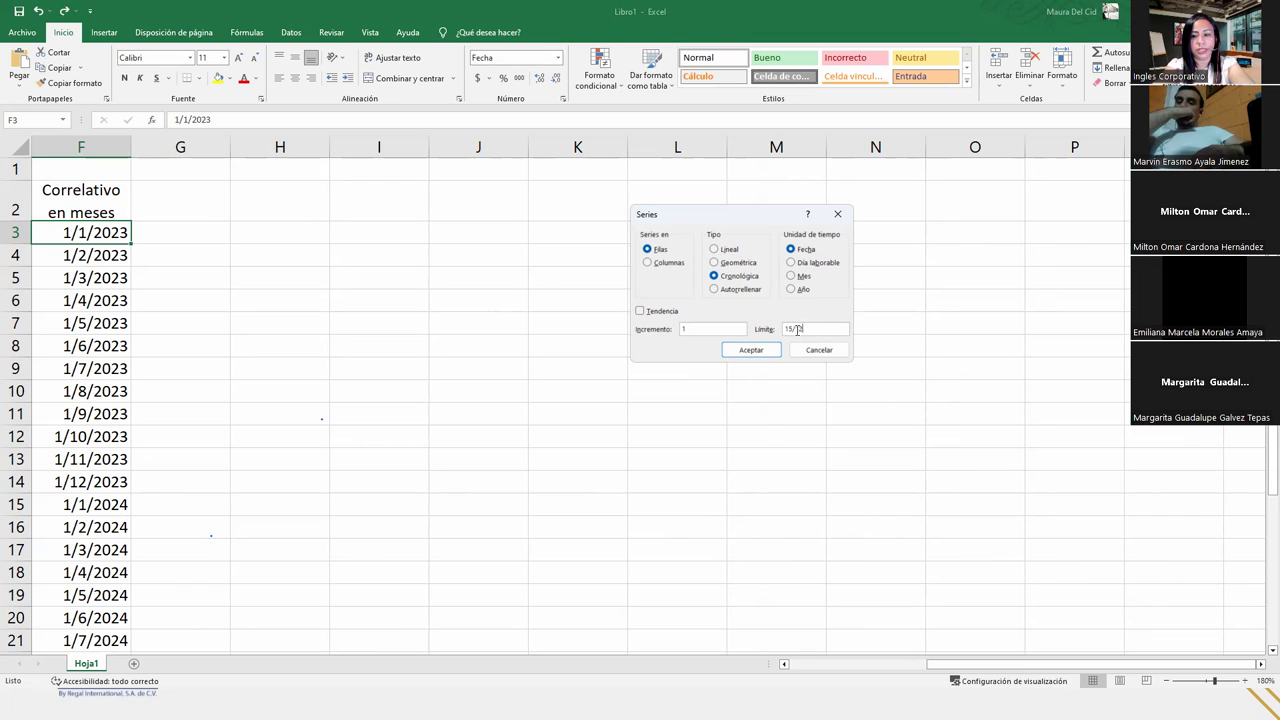
text(/2023)
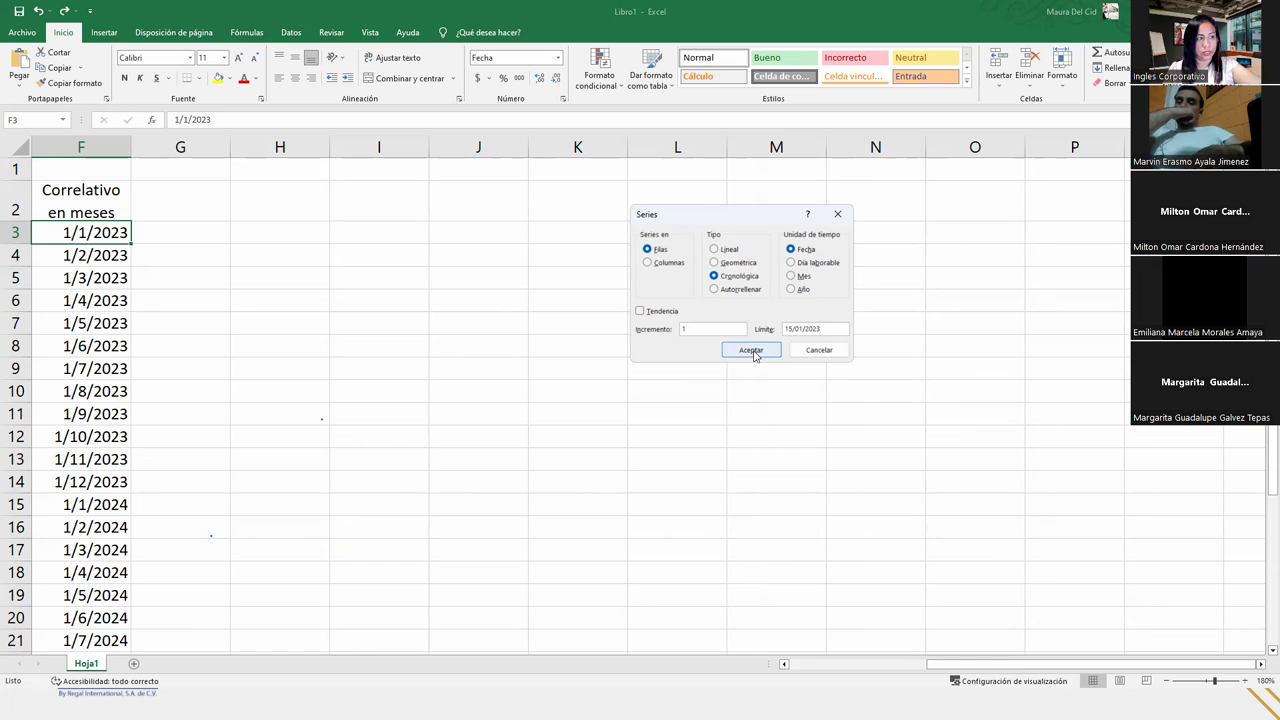
click(752, 349)
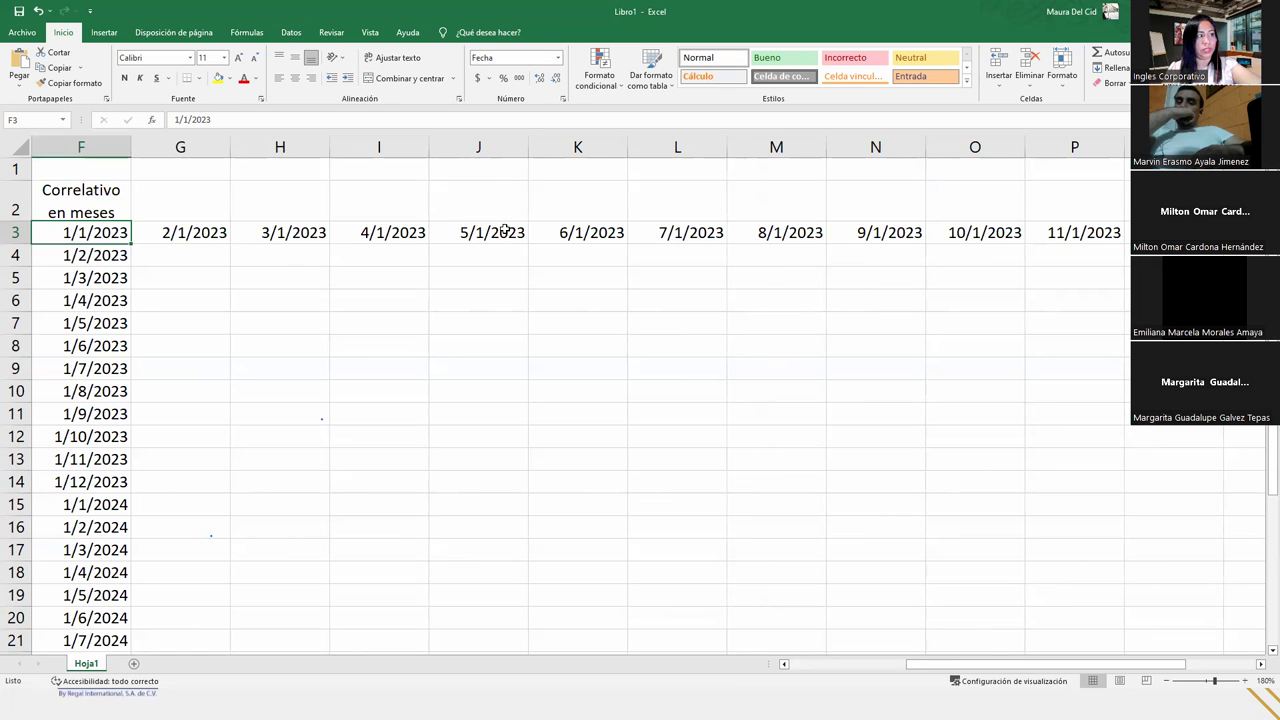
- Check the daily dates along row 3, then undo them
click(505, 229)
key(Right)
key(Right)
key(Right)
key(Right)
key(Right)
key(Right)
key(Right)
key(Right)
key(Right)
key(Right)
key(Right)
key(Right)
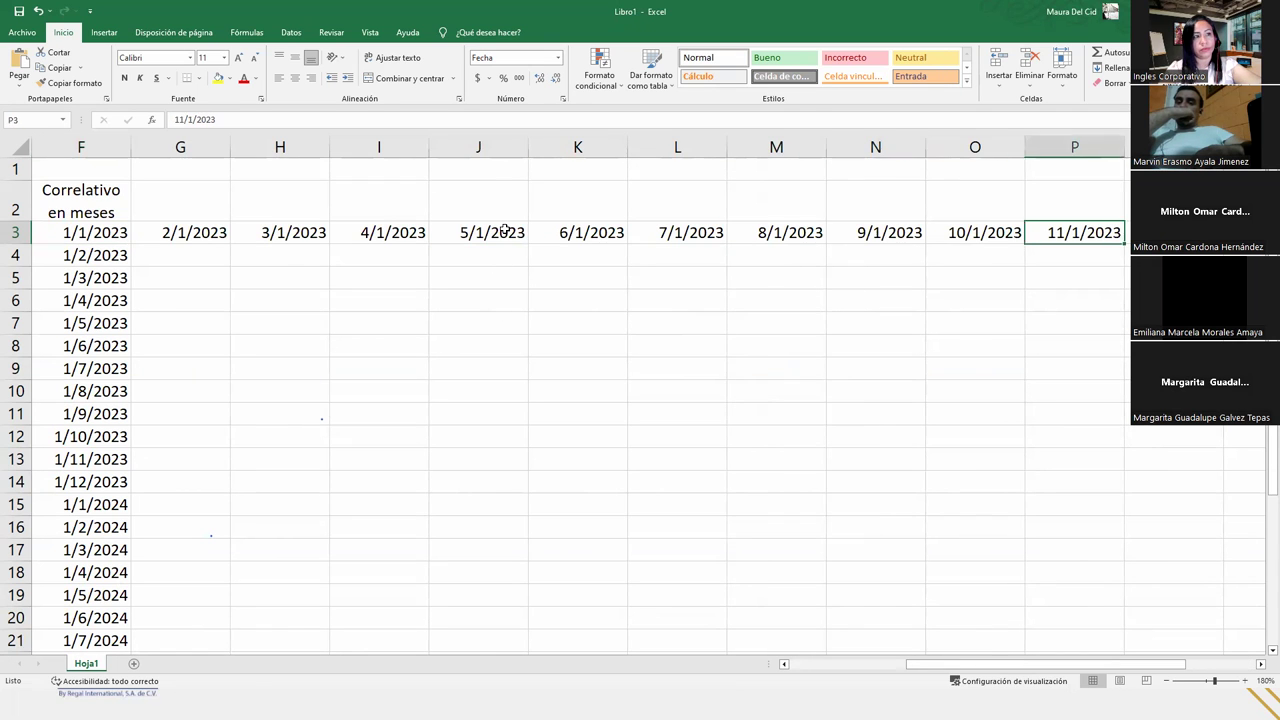
key(Left)
key(Left)
key(Left)
key(Left)
key(Left)
key(Left)
key(Left)
key(Left)
key(Left)
key(Left)
key(Left)
key(Left)
key(Left)
key(Left)
key(Left)
key(Left)
key(Left)
key(Left)
key(Left)
key(Left)
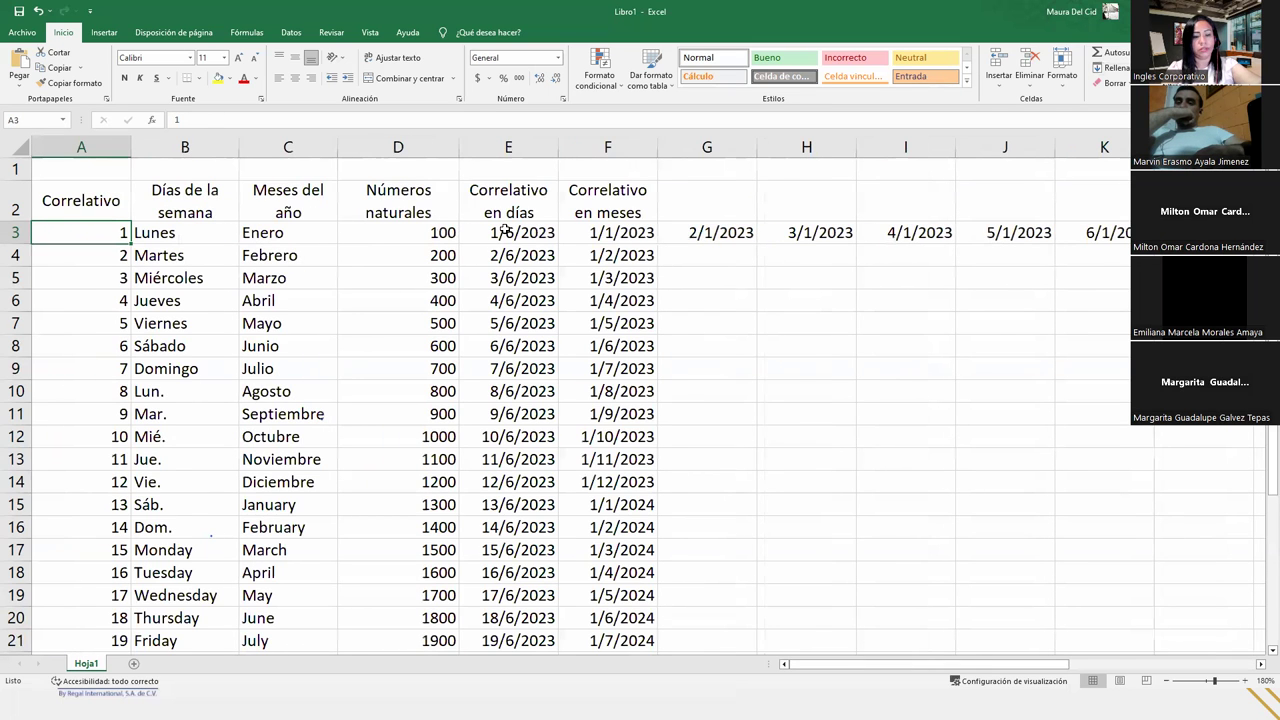
key(ctrl+z)
- Add the heading 'Días Laborables' in G2
key(Right)
key(Up)
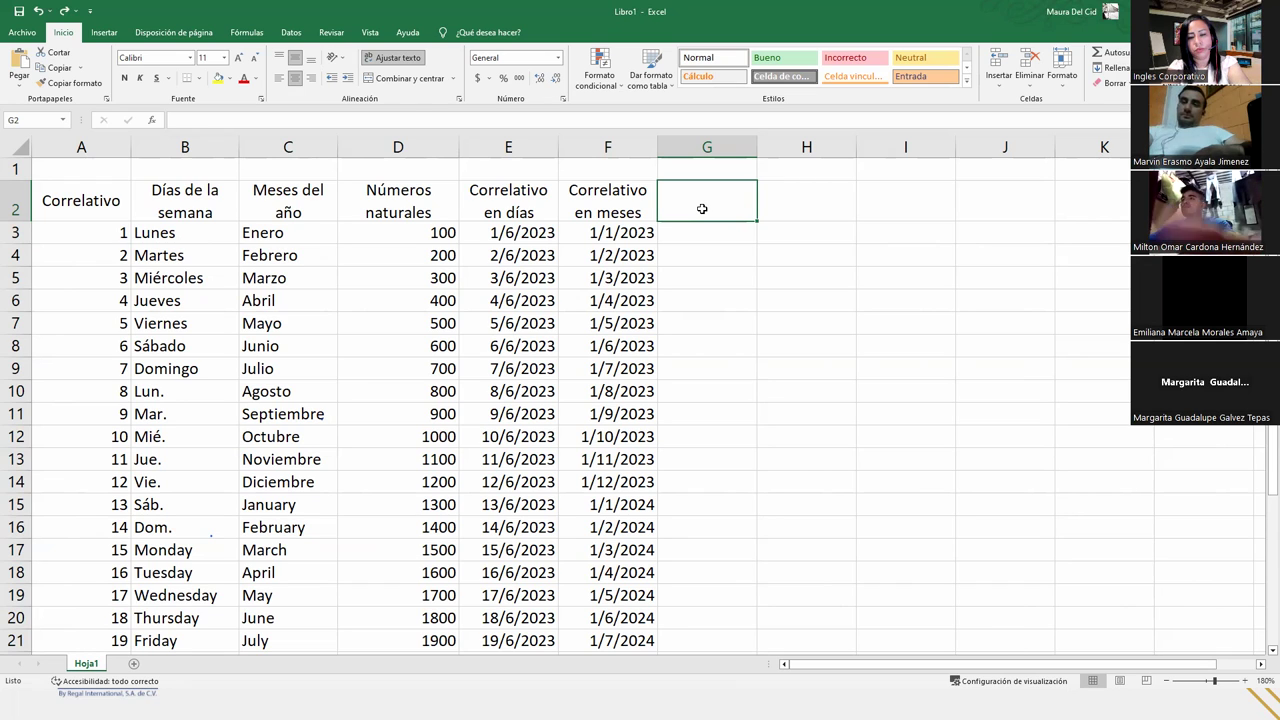
text(Coor)
key(BackSpace)
key(BackSpace)
key(BackSpace)
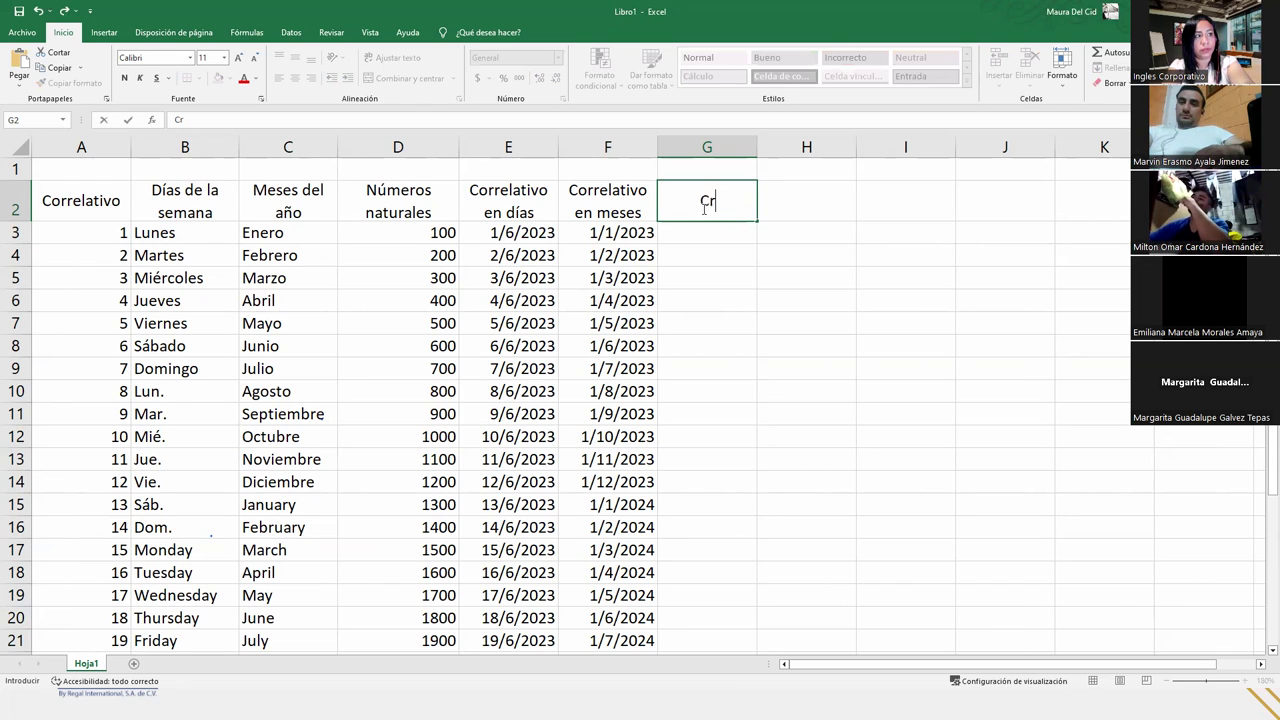
key(BackSpace)
text(Días La)
key(BackSpace)
text(aborables)
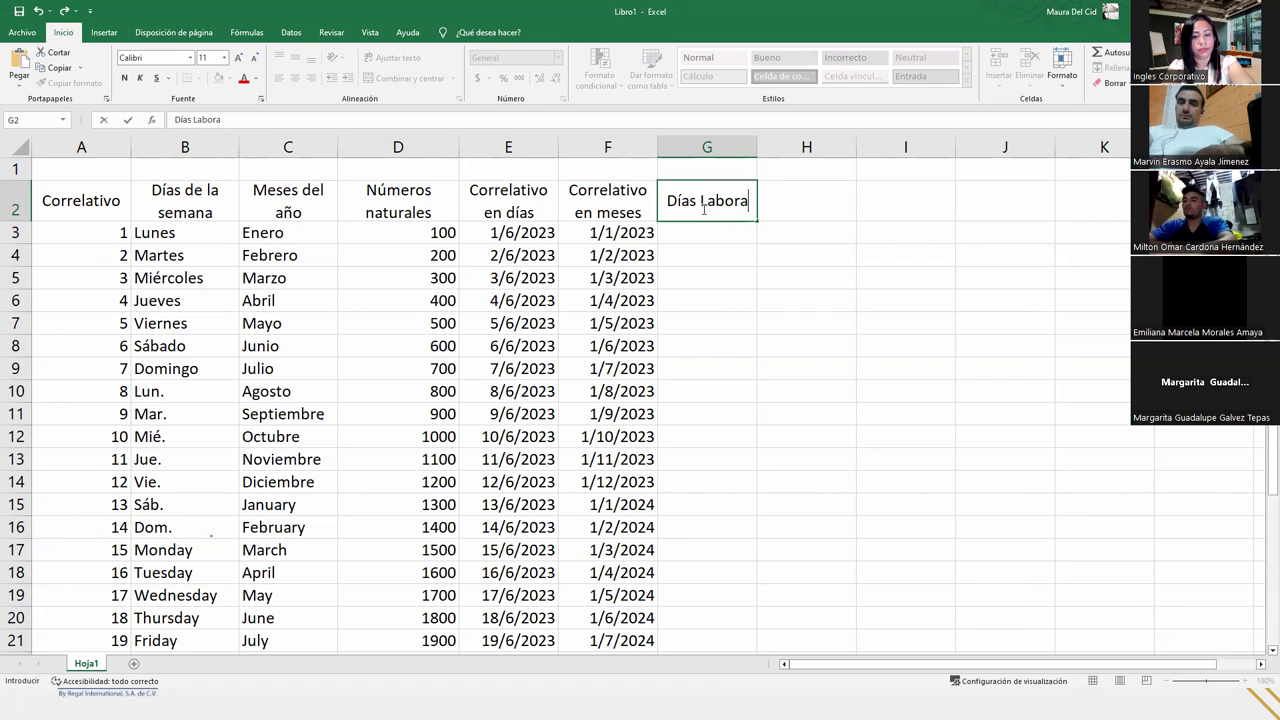
key(Return)
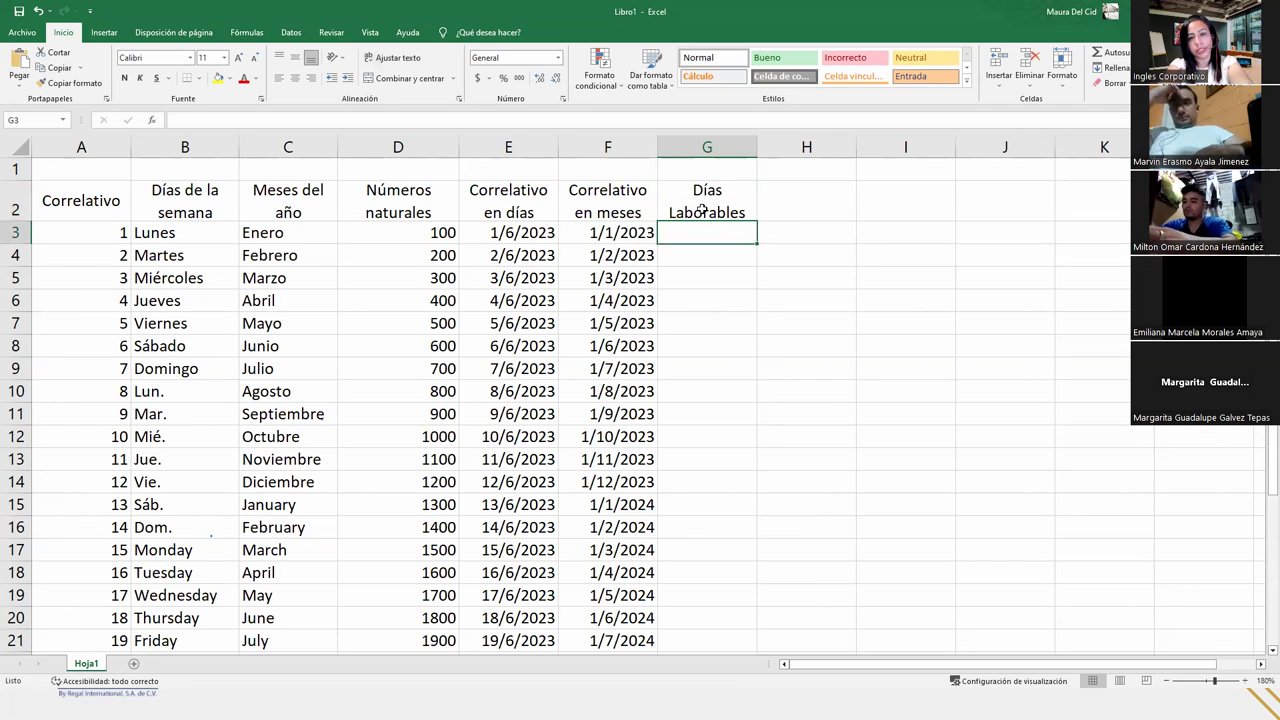
- Enter the starting date 01/06/2023 in G3
text(01/)
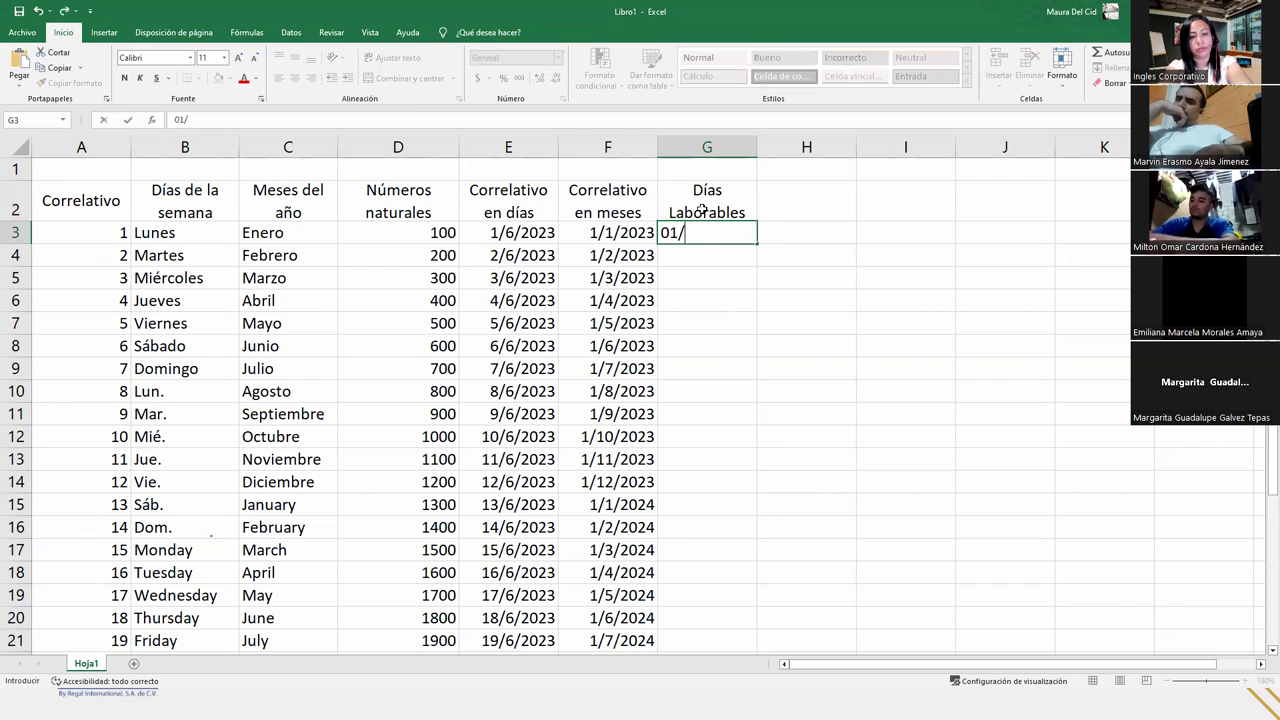
text(06/2023)
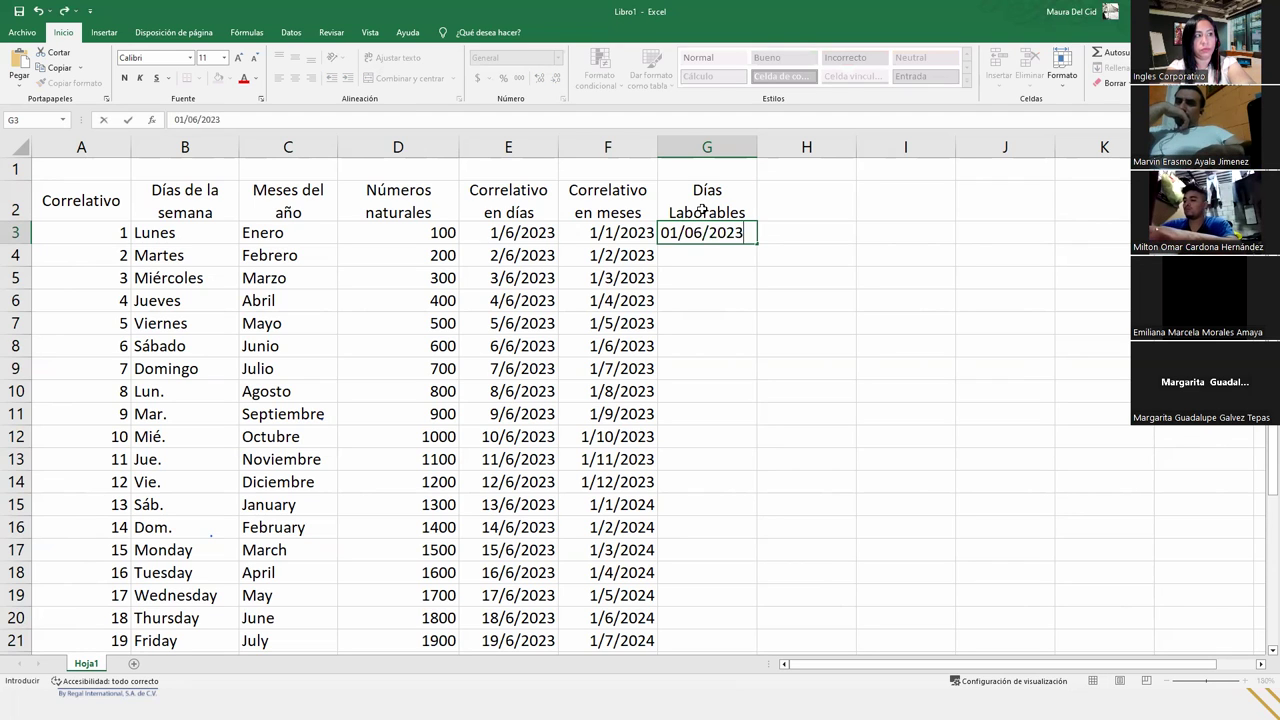
key(Return)
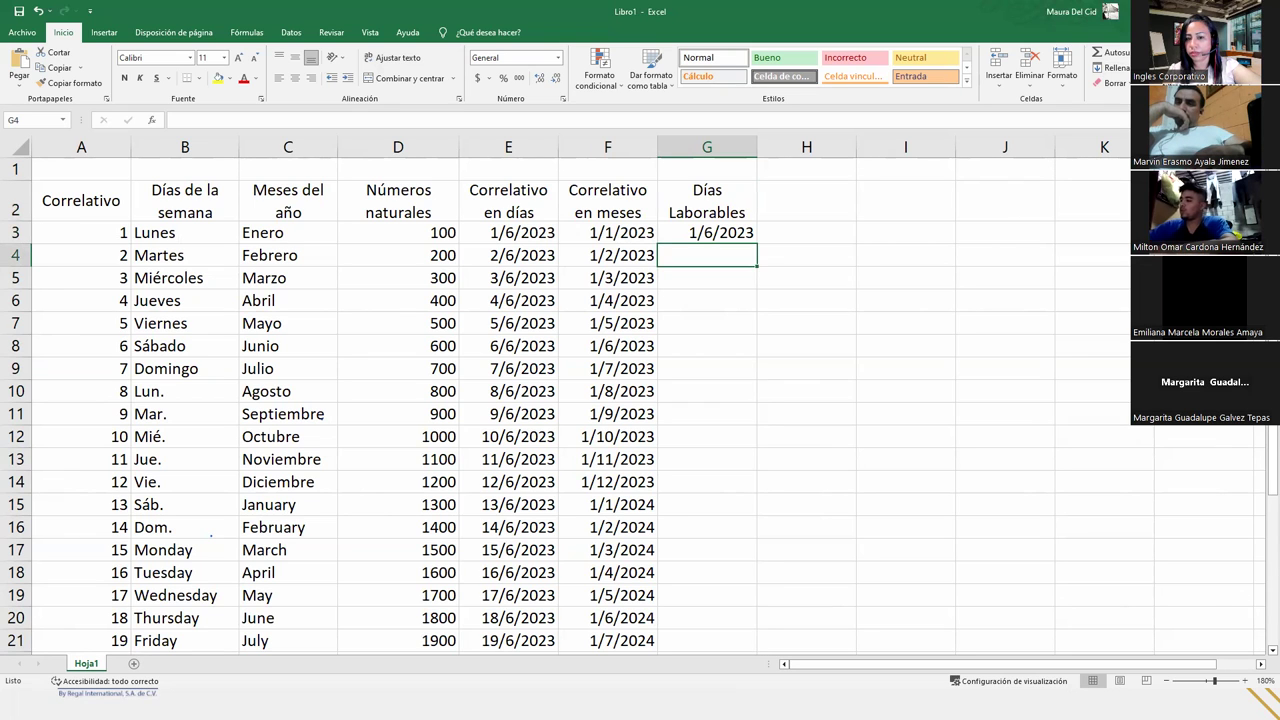
click(728, 218)
- Format G3 as Fecha larga so it reads jueves, 1 de junio de 2023
key(Down)
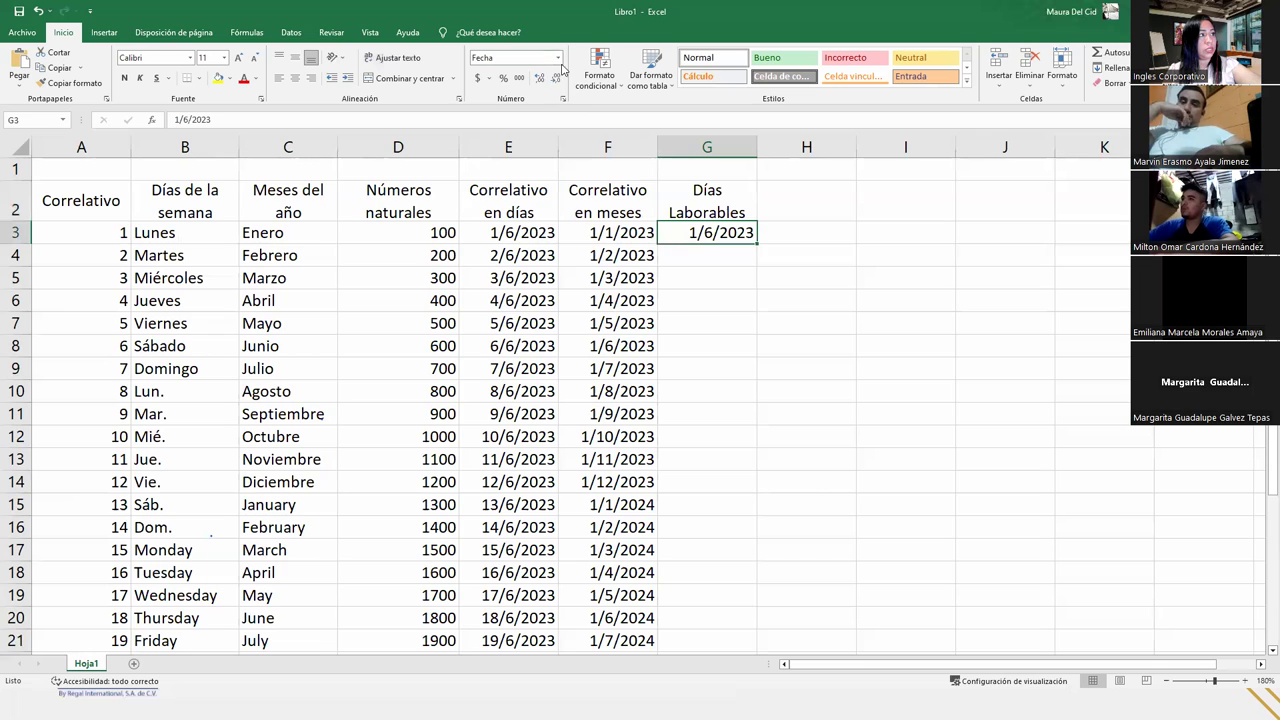
click(558, 58)
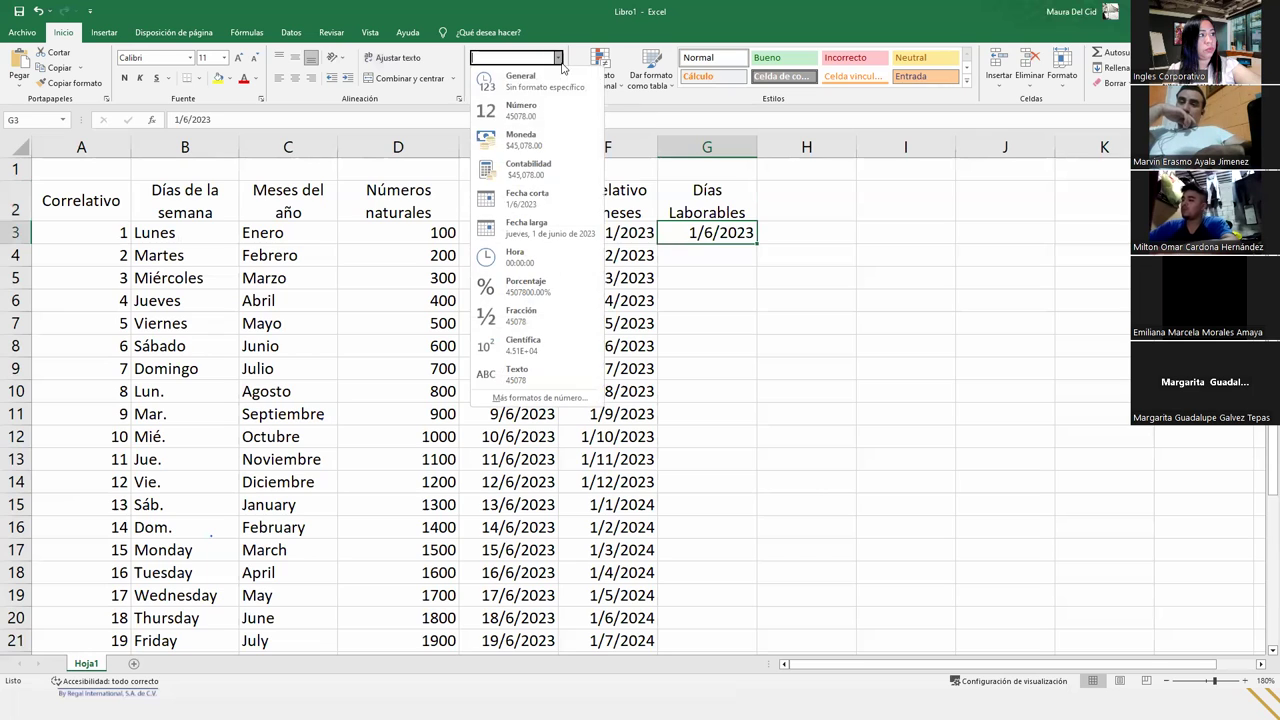
click(529, 238)
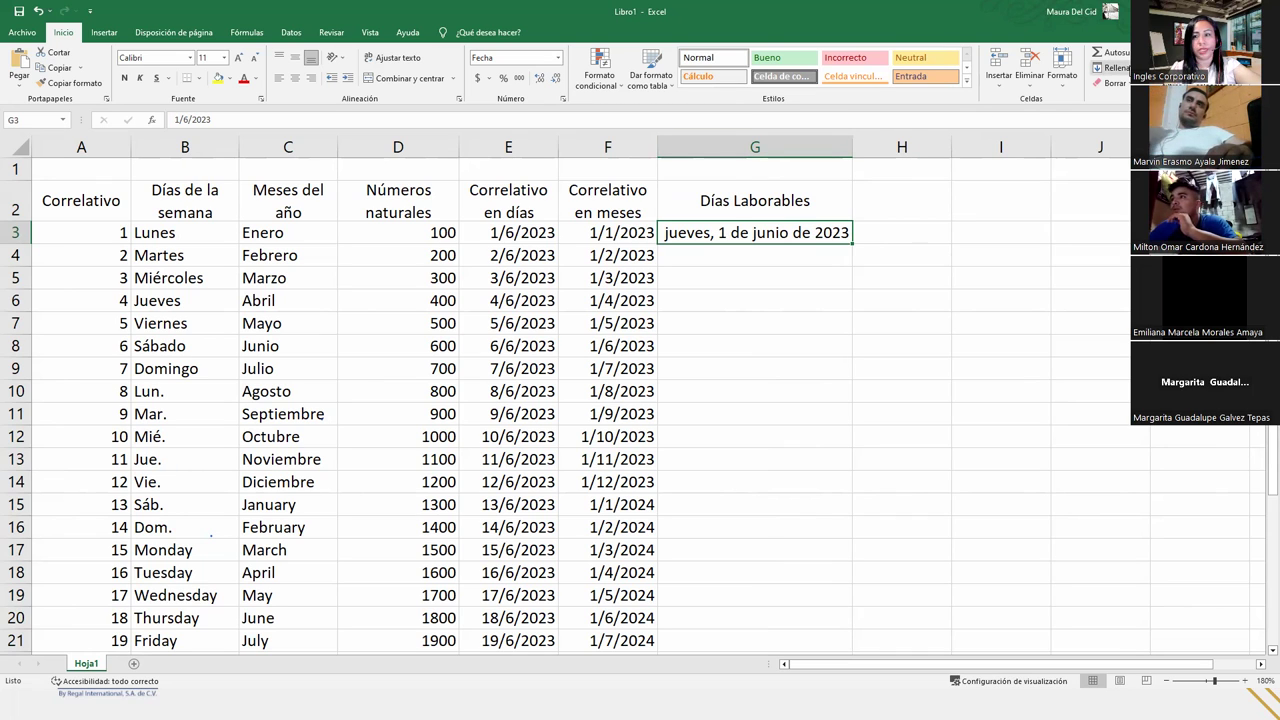
click(1110, 67)
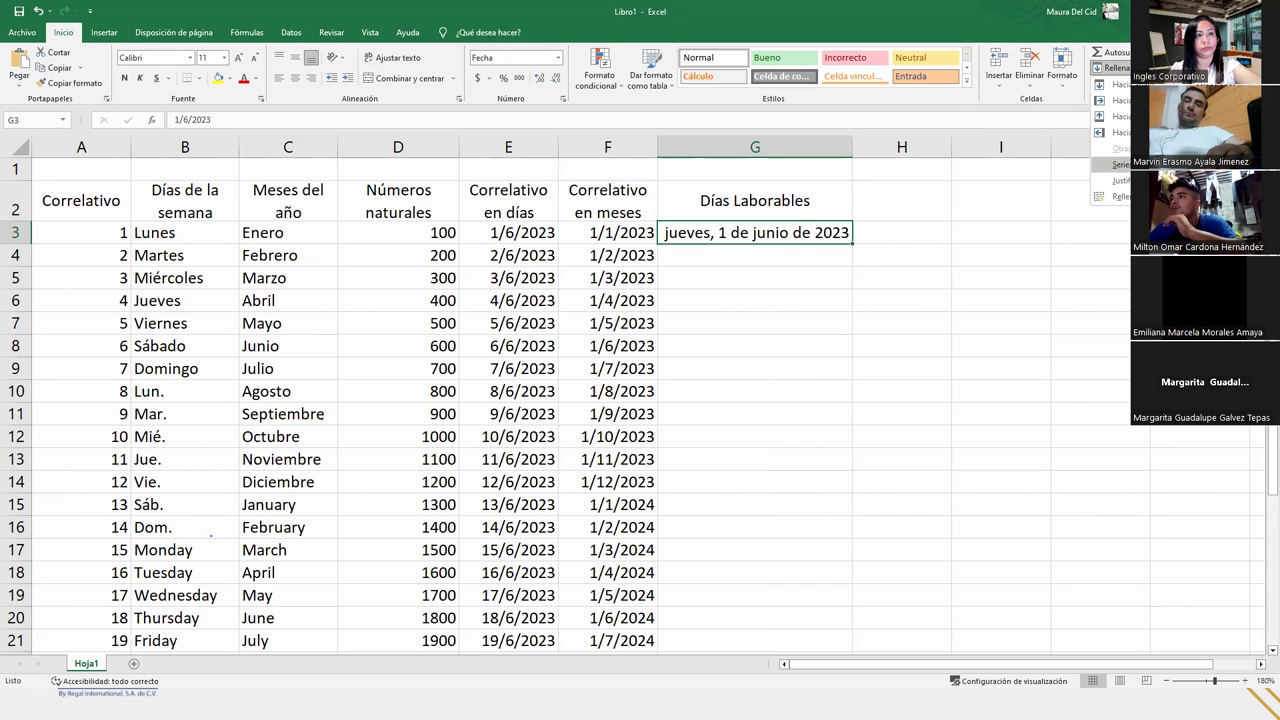
- Fill column G down with Día laborable dates up to 30/06/2023
click(1118, 164)
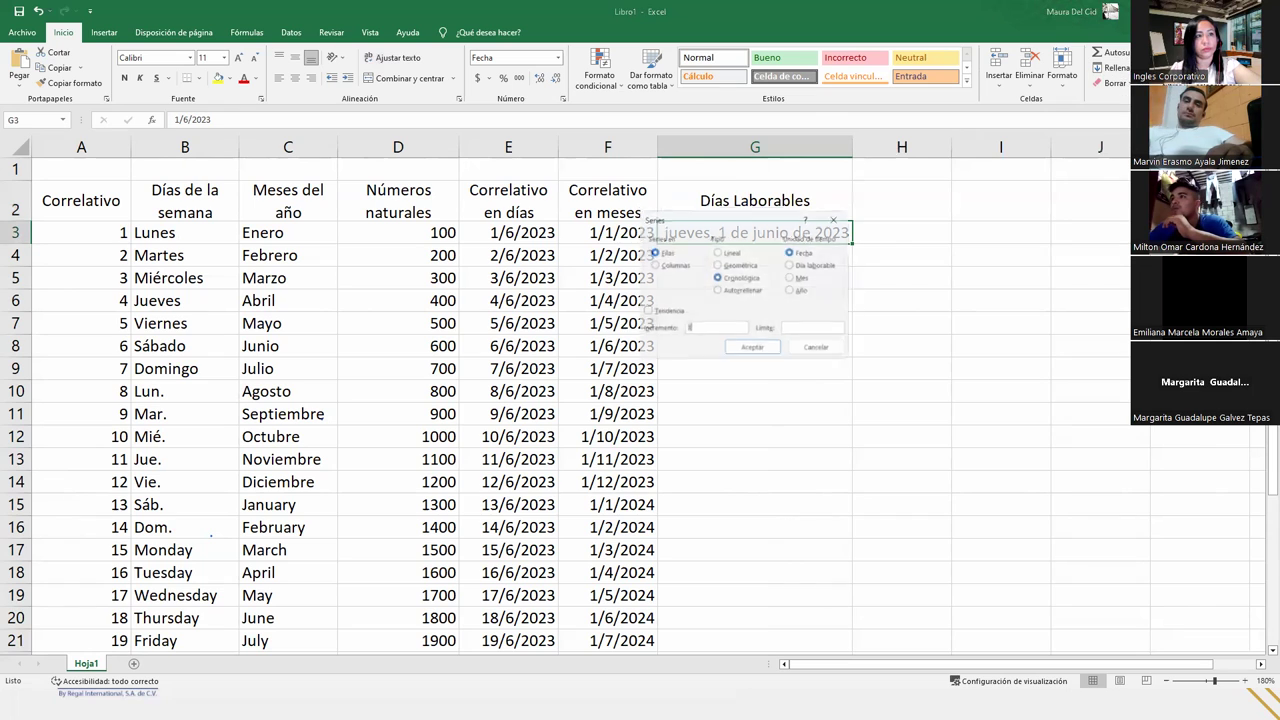
click(666, 264)
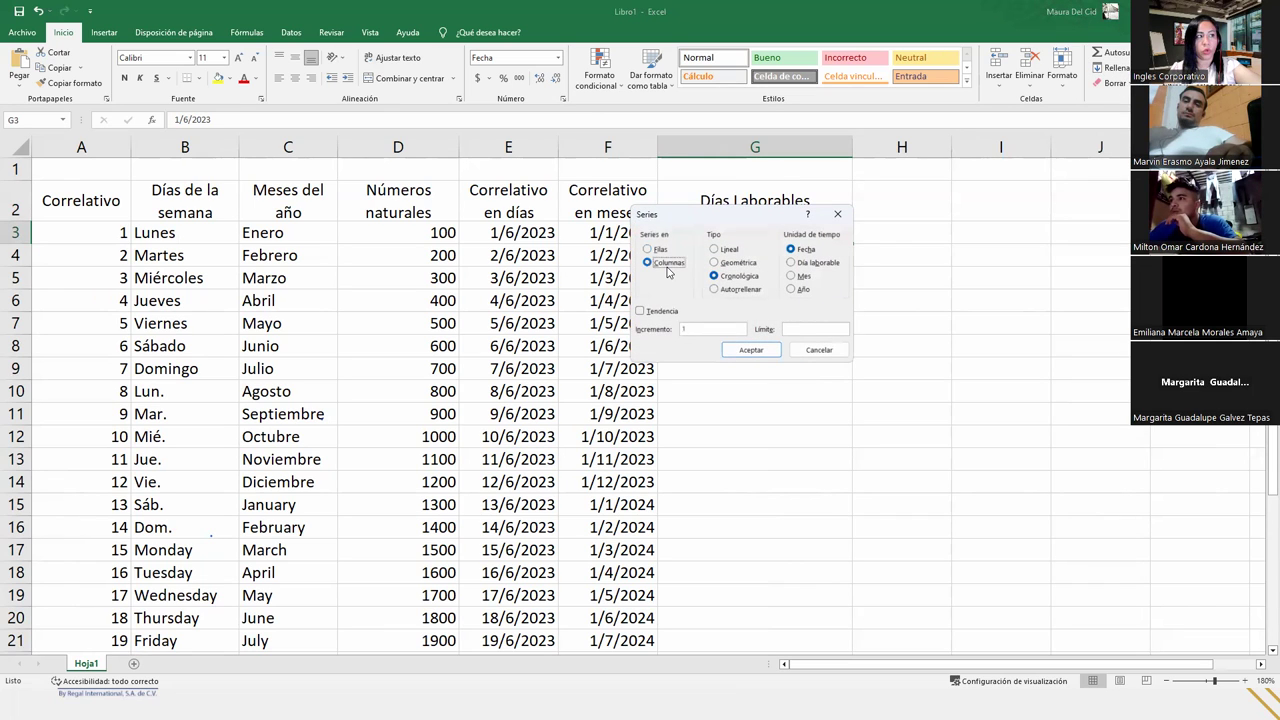
click(796, 264)
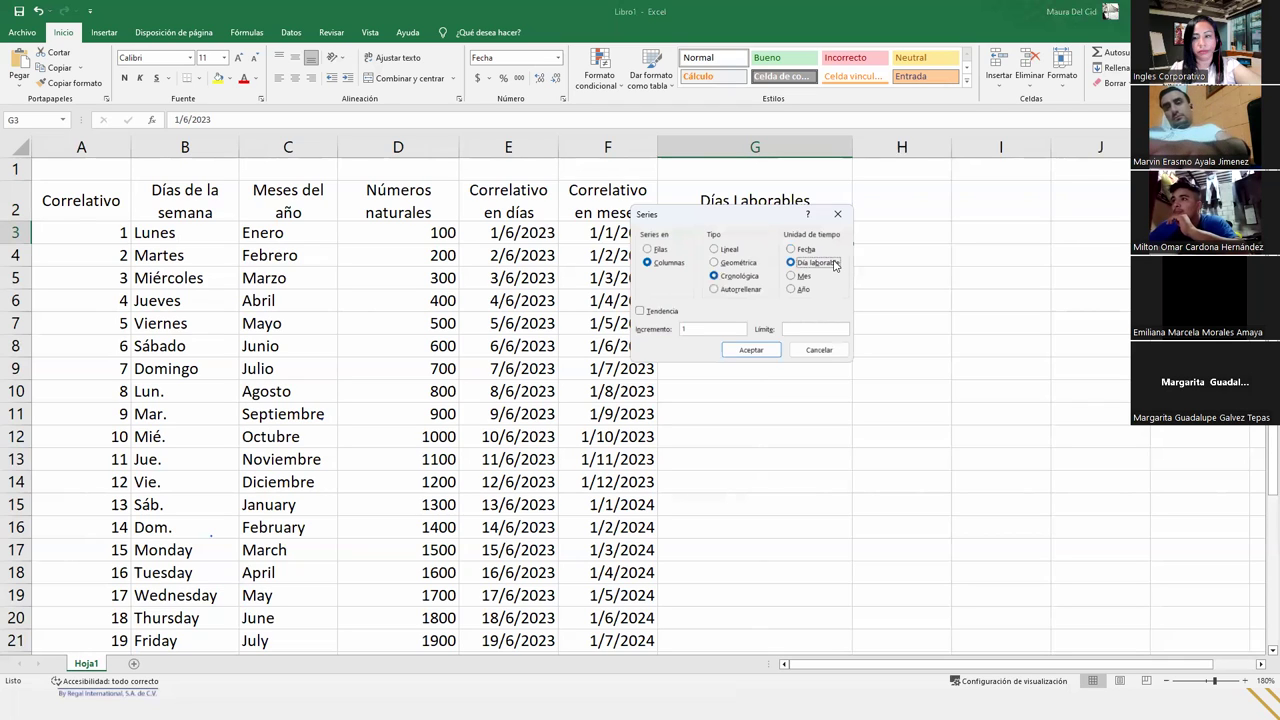
click(805, 329)
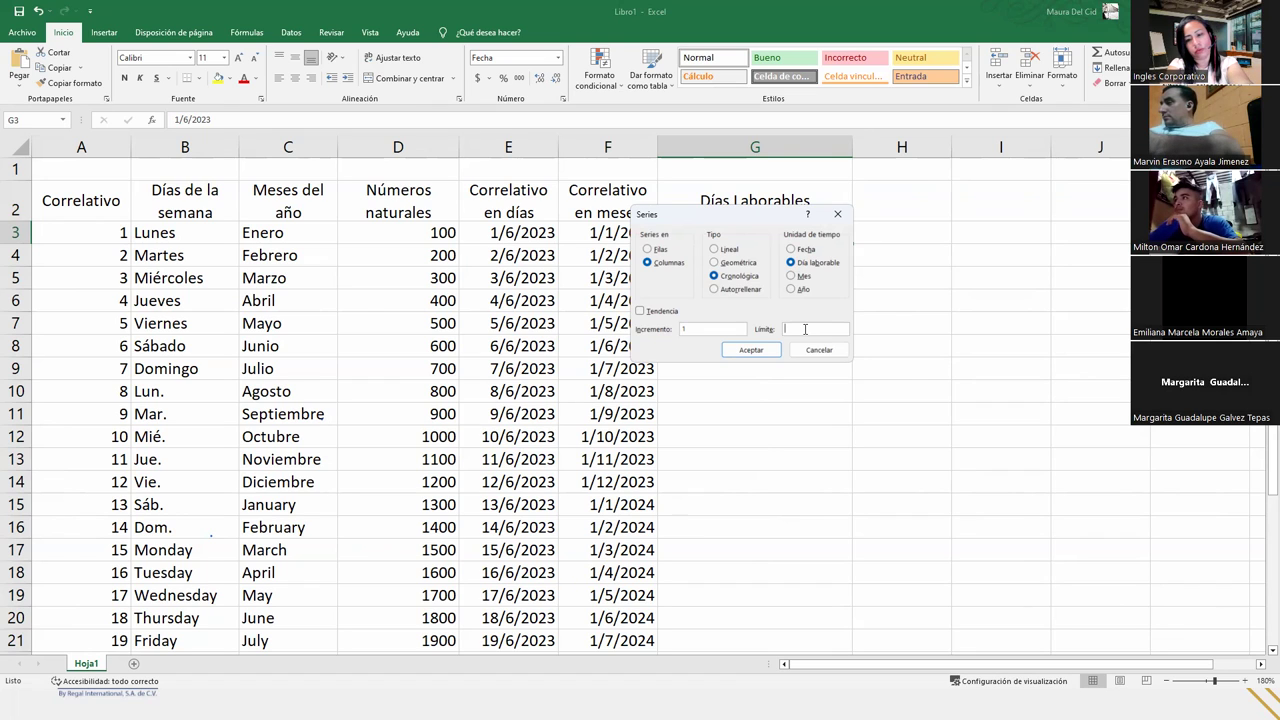
text(30)
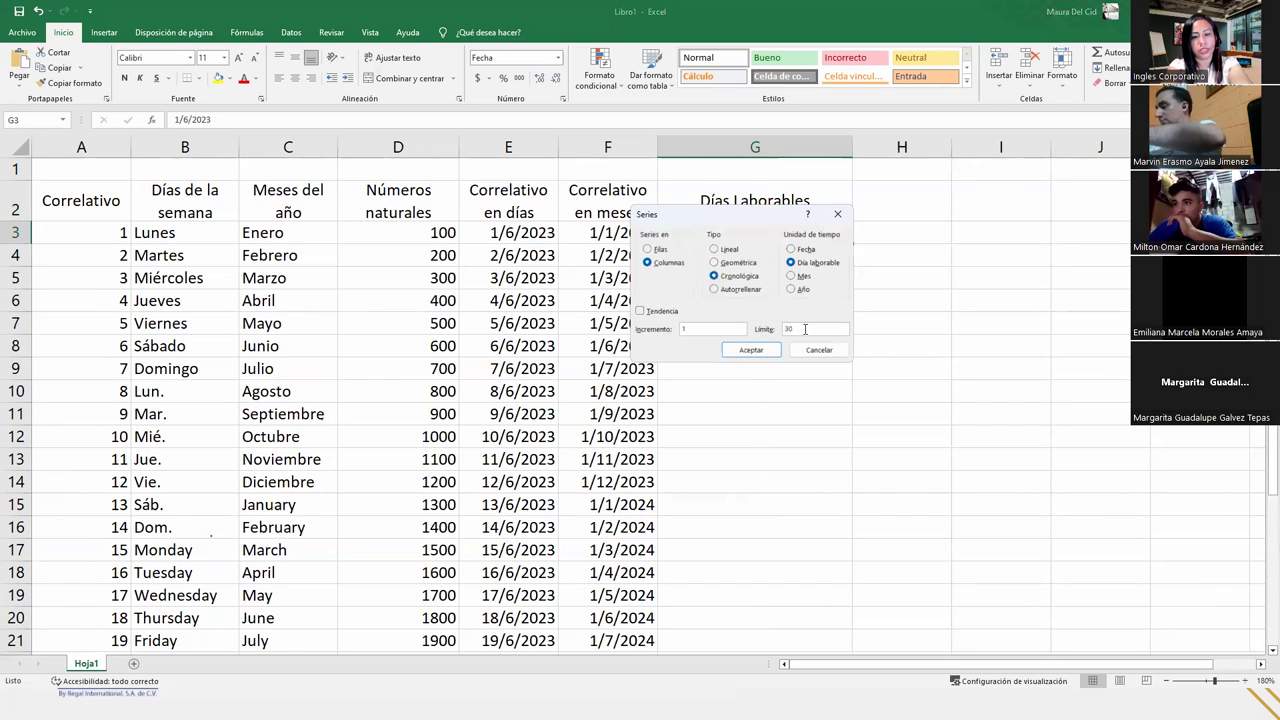
text(/)
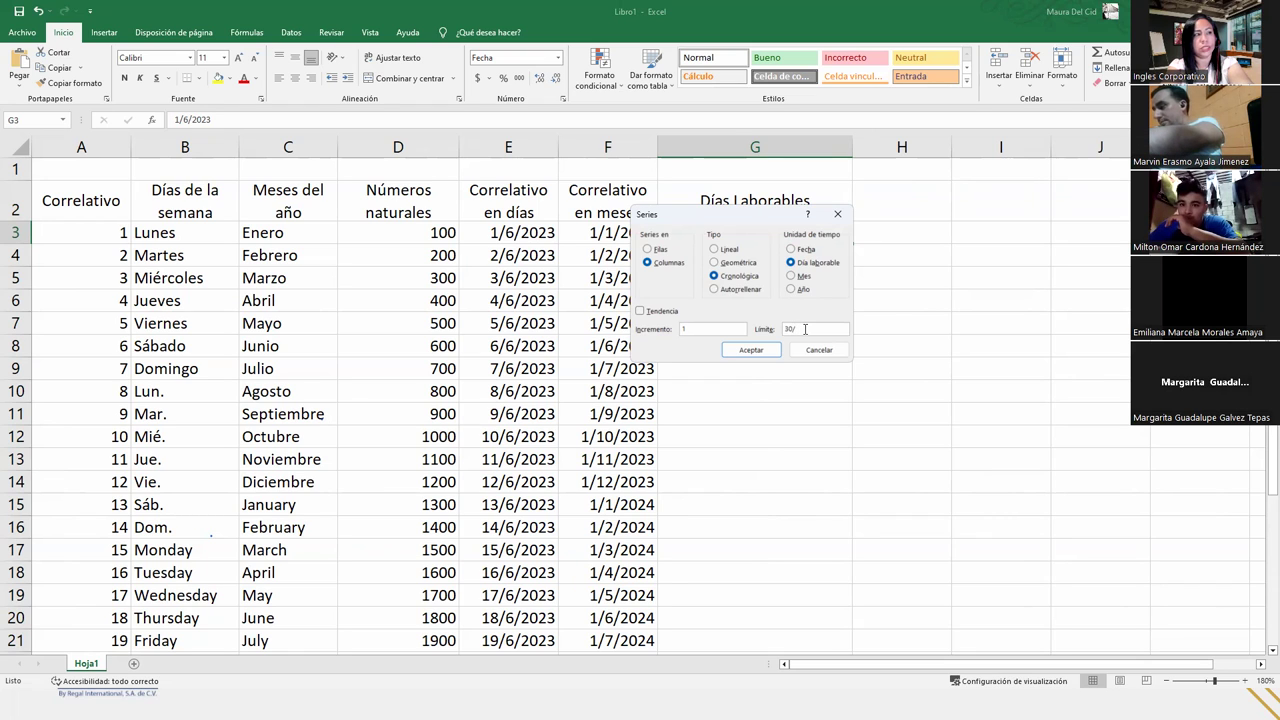
text(06)
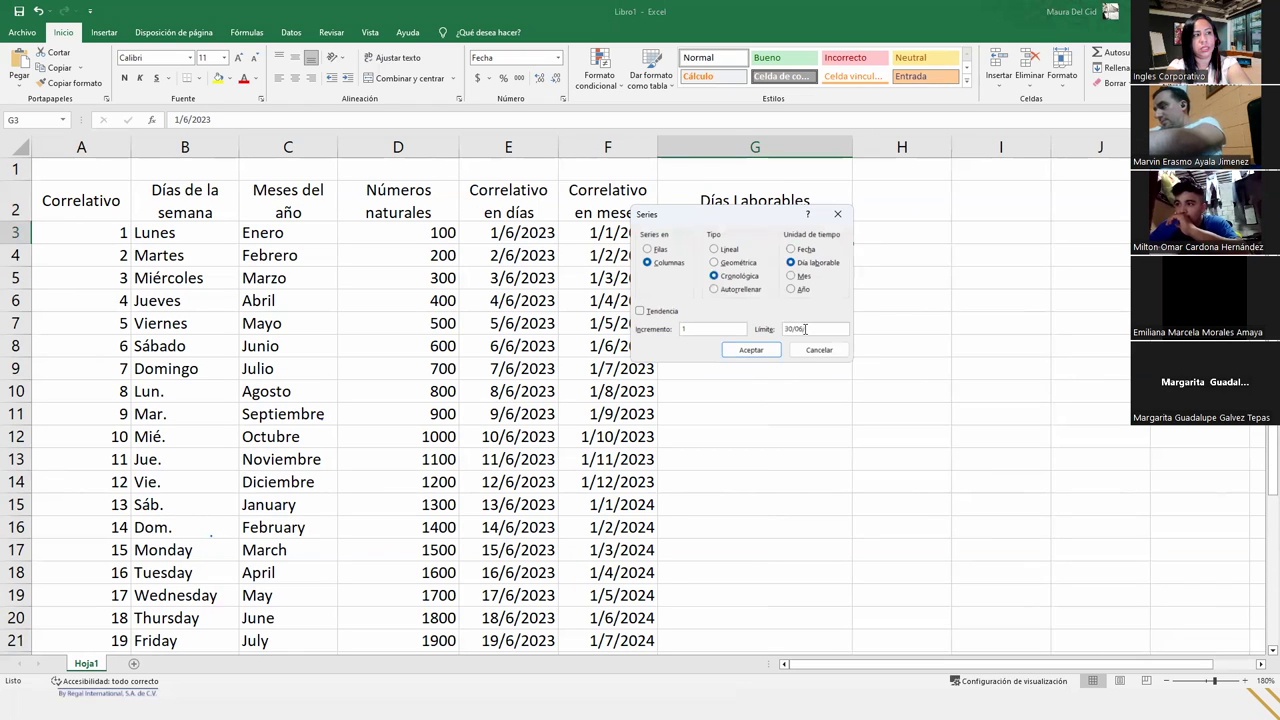
text(/2023)
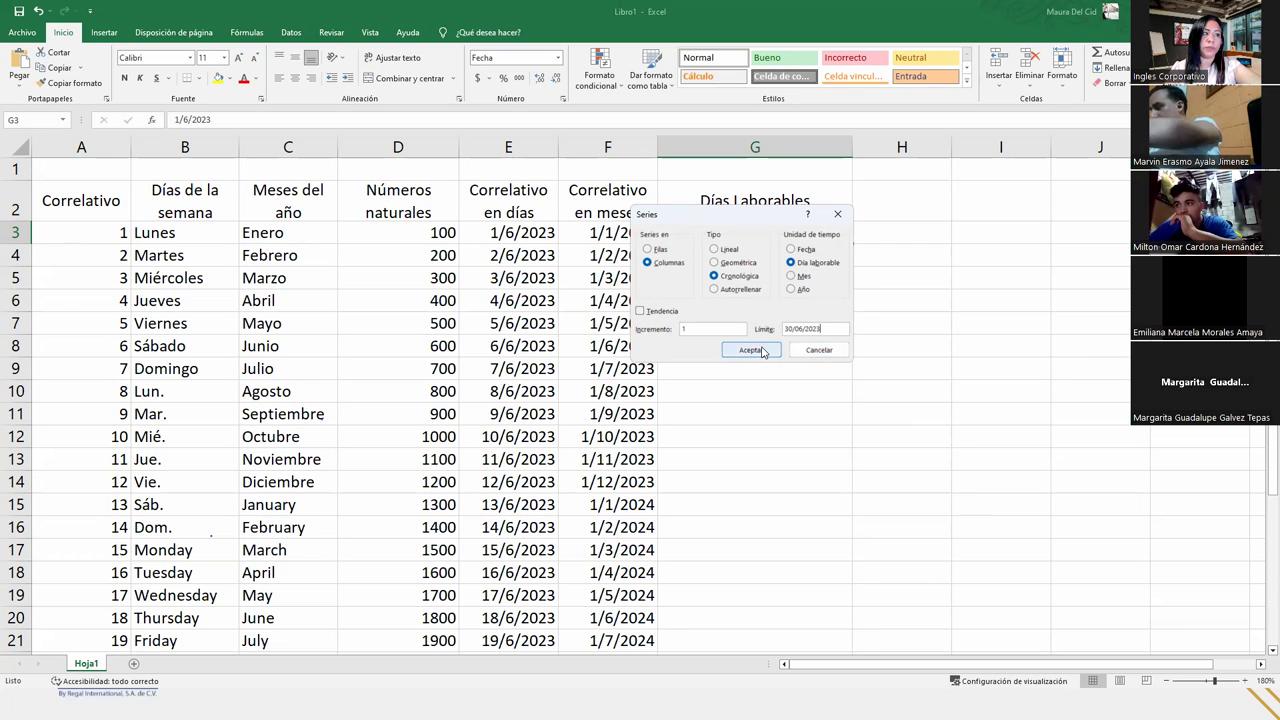
click(752, 350)
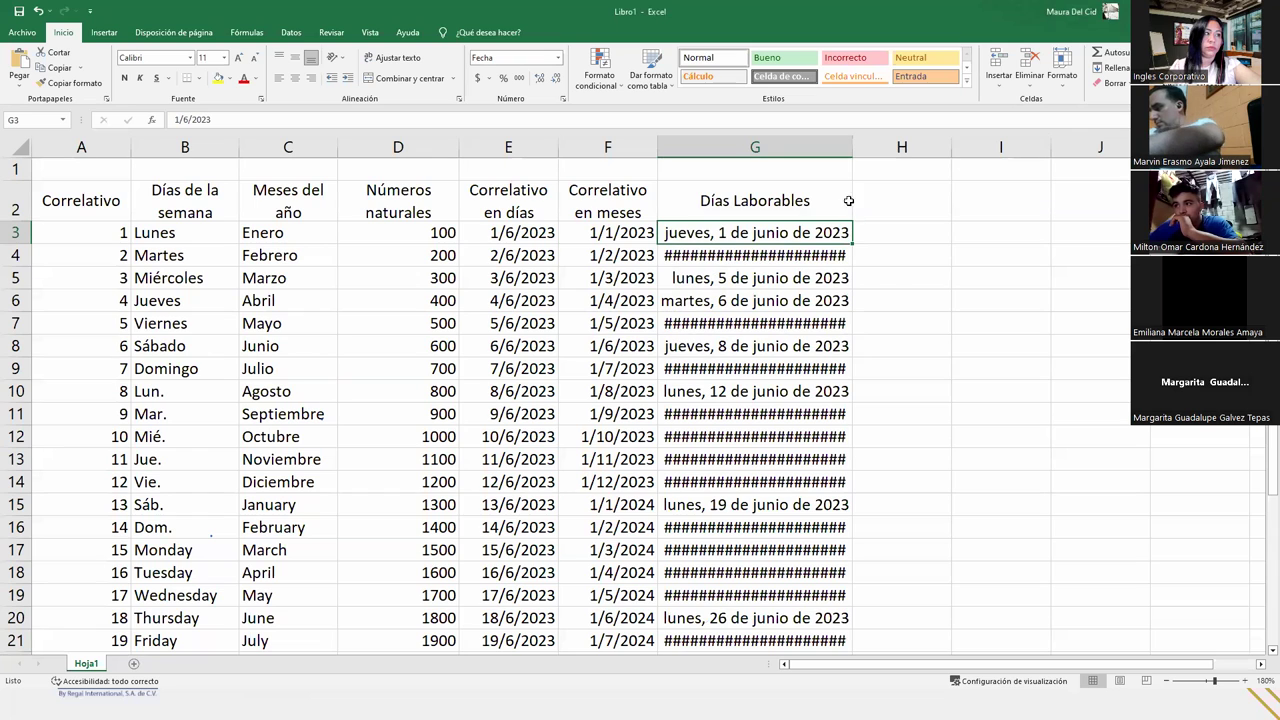
- Auto-fit column G so all working-day dates show, through viernes, 30 de junio de 2023
click(770, 258)
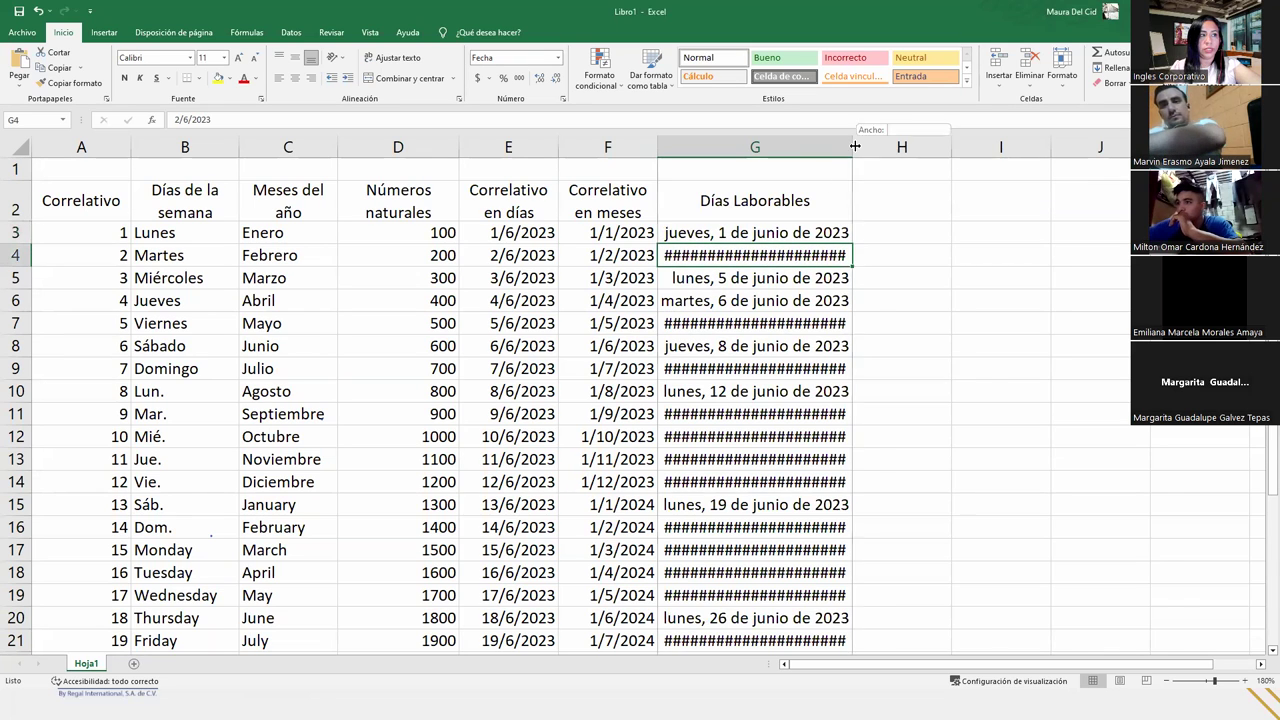
double_click(852, 147)
click(814, 296)
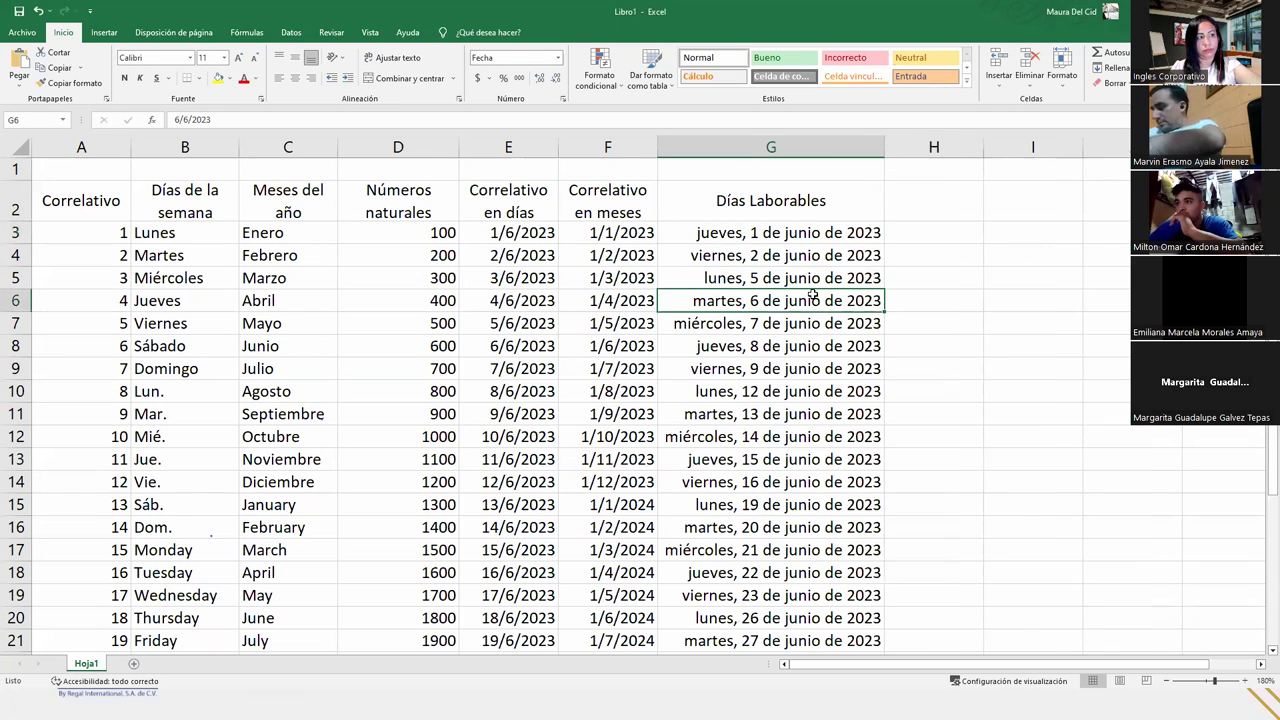
scroll(814, 296, down, 4)
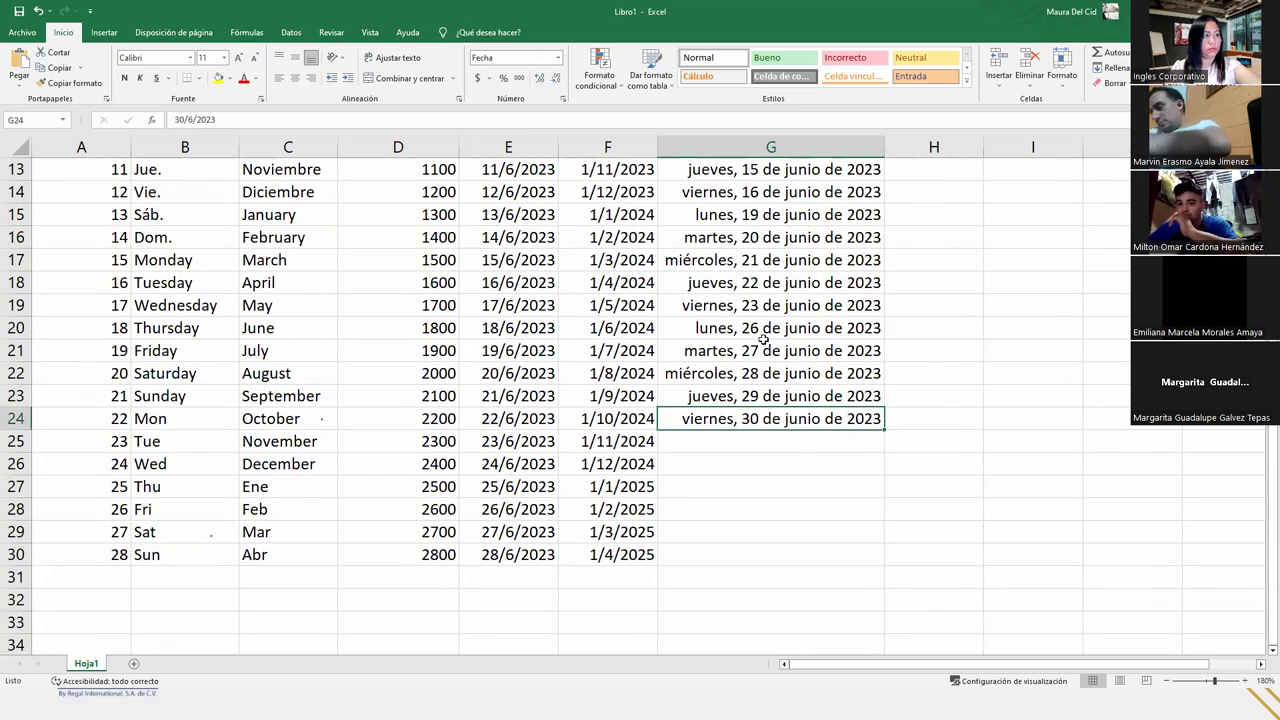
scroll(764, 341, up, 4)
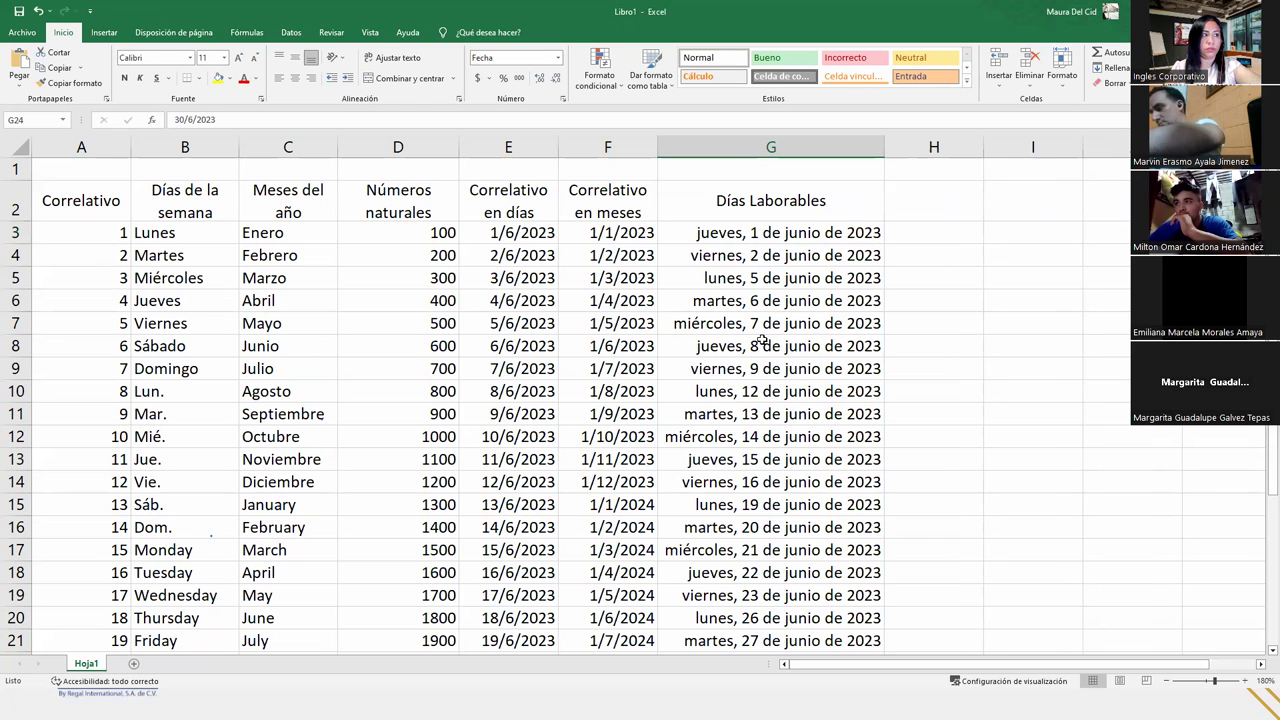
scroll(762, 341, down, 4)
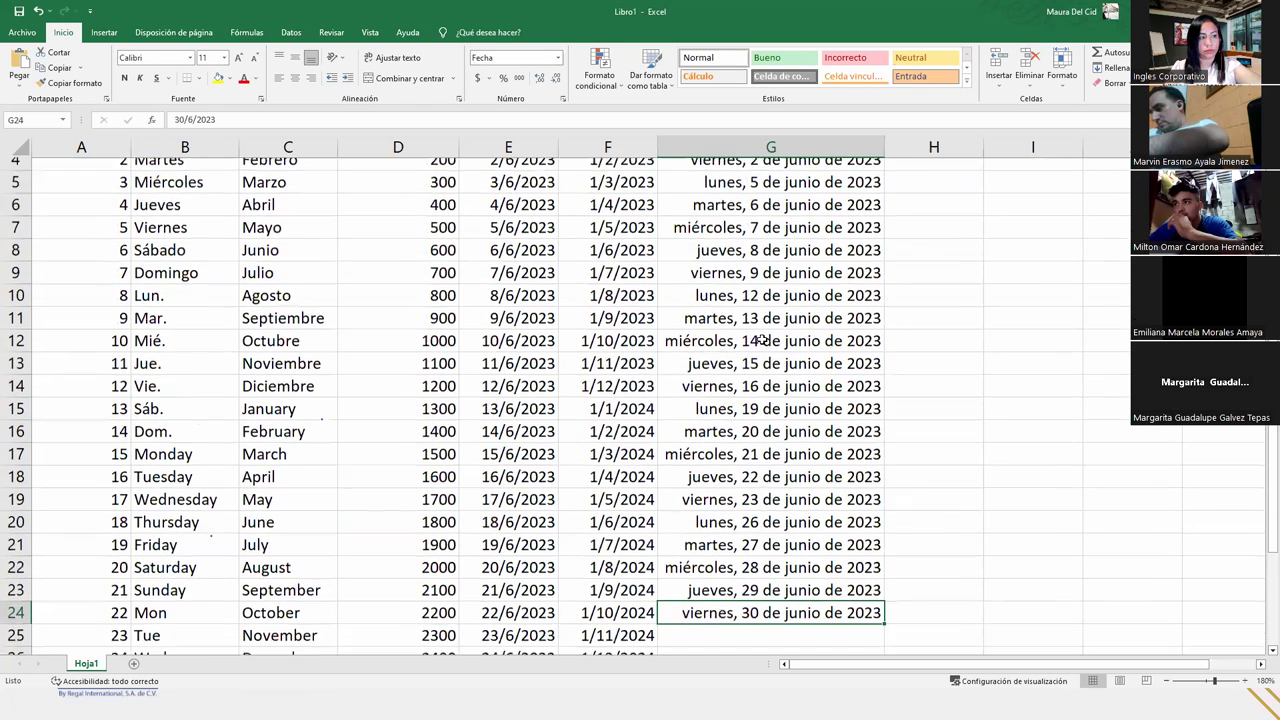
- Format column G's Días Laborables dates as Fecha corta (1/6/2023) and auto-fit the column width
scroll(762, 341, up, 4)
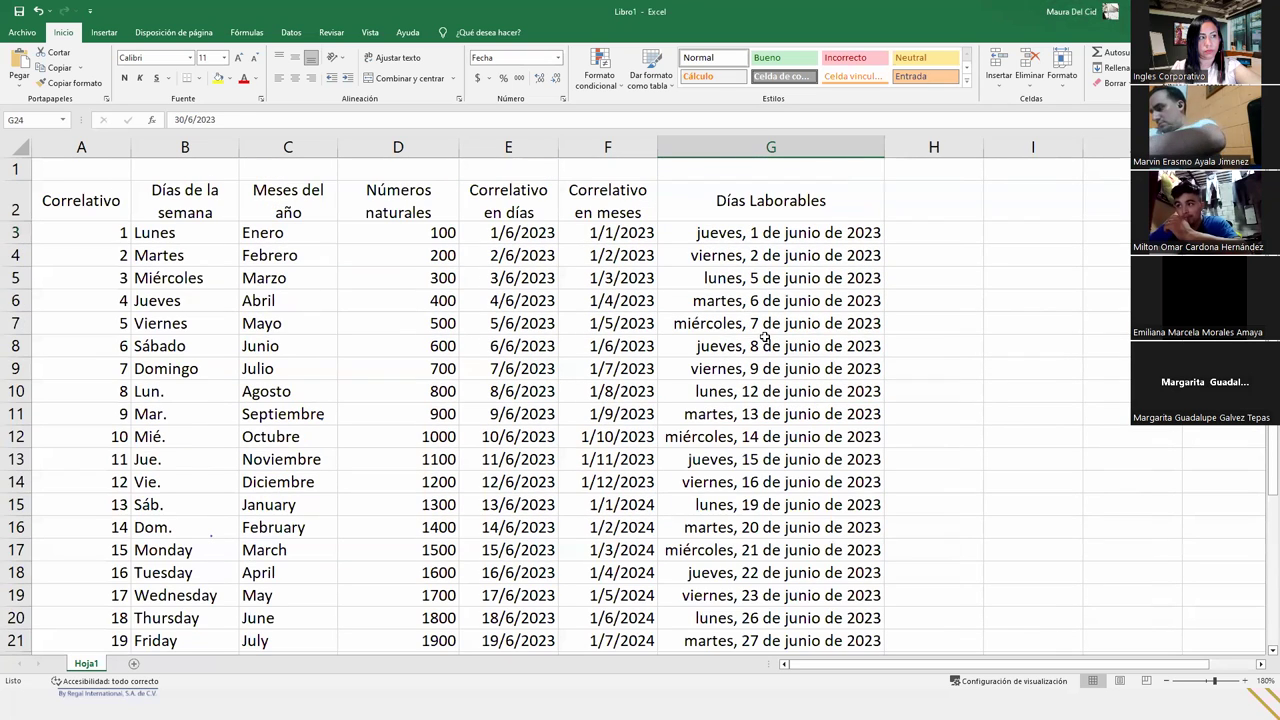
click(794, 146)
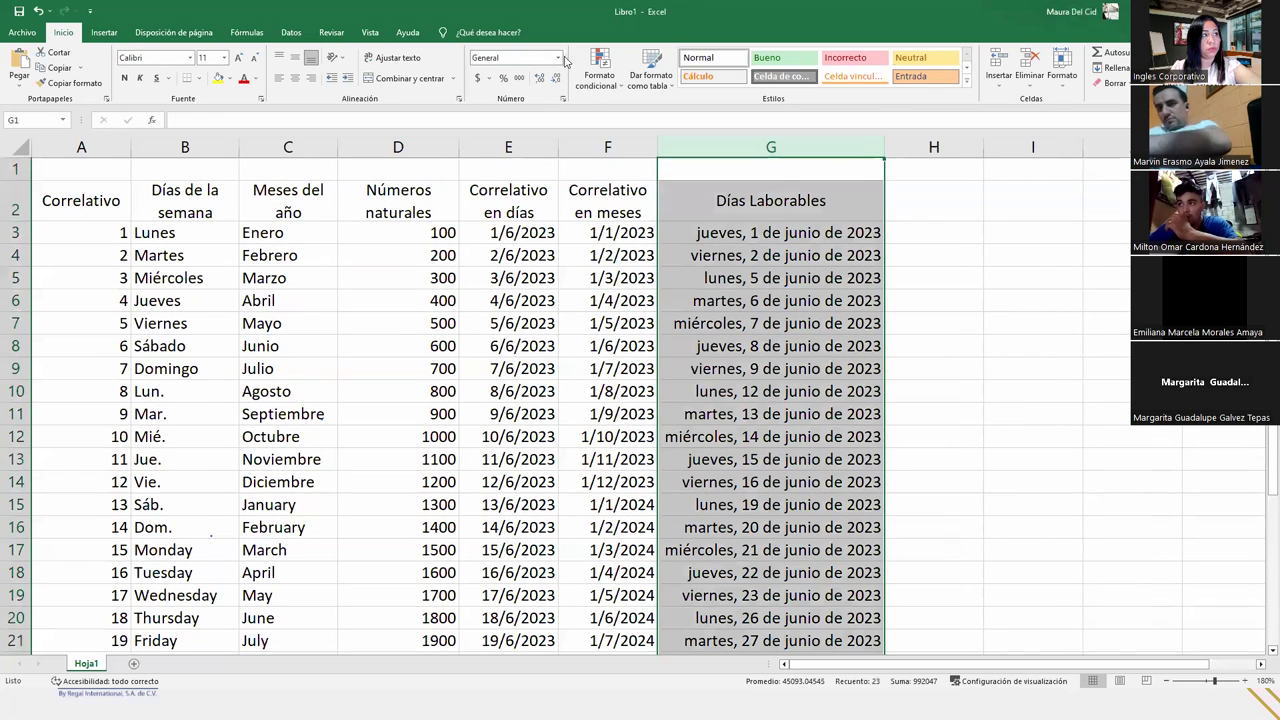
click(558, 57)
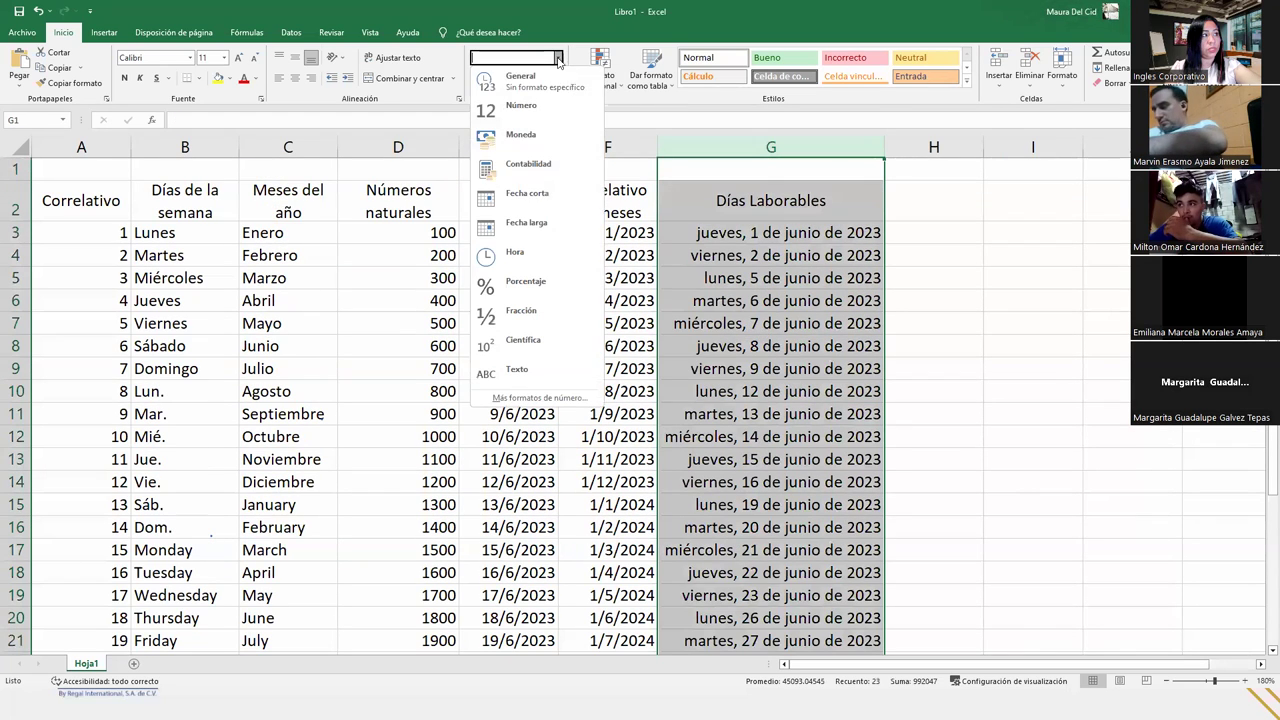
click(527, 195)
click(800, 278)
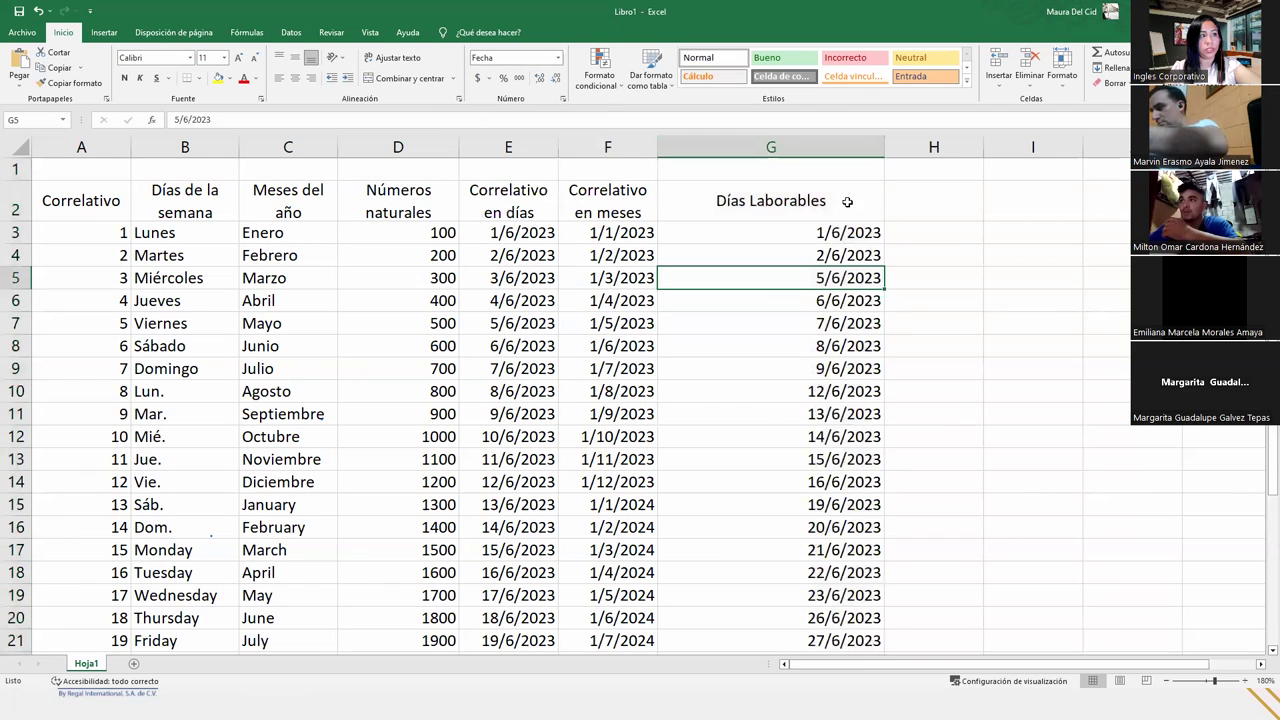
double_click(884, 147)
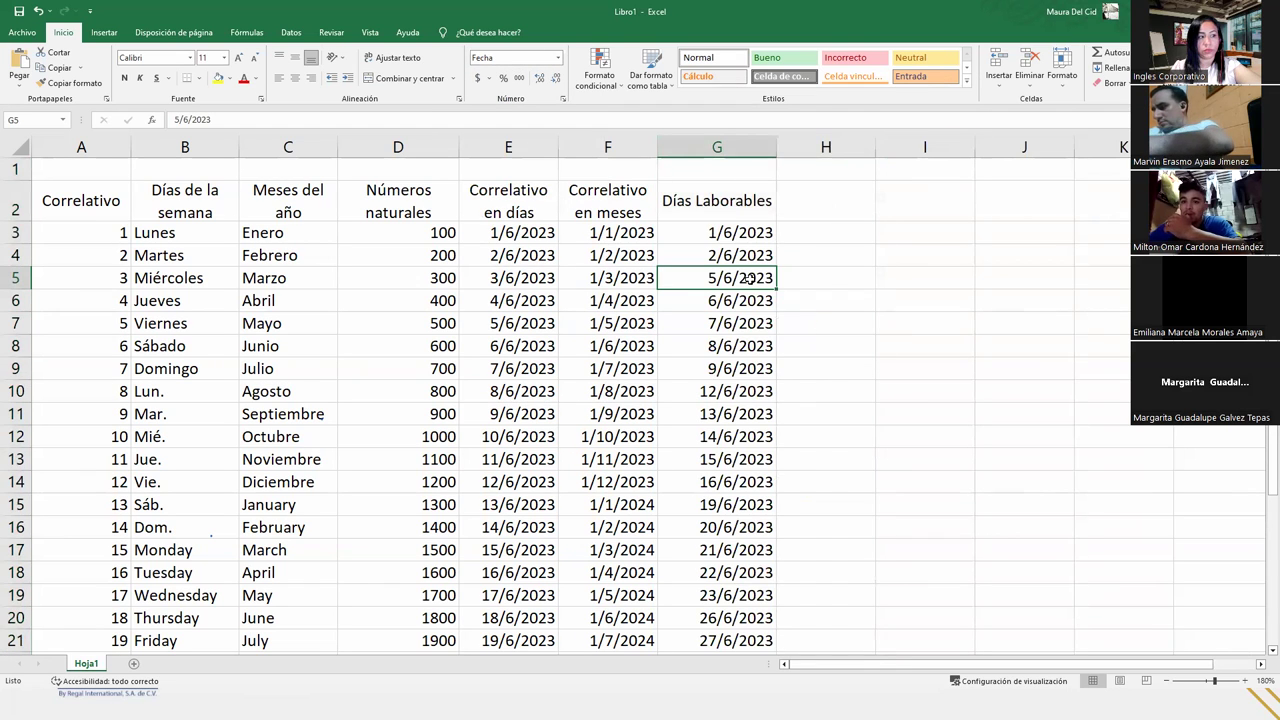
scroll(733, 346, down, 3)
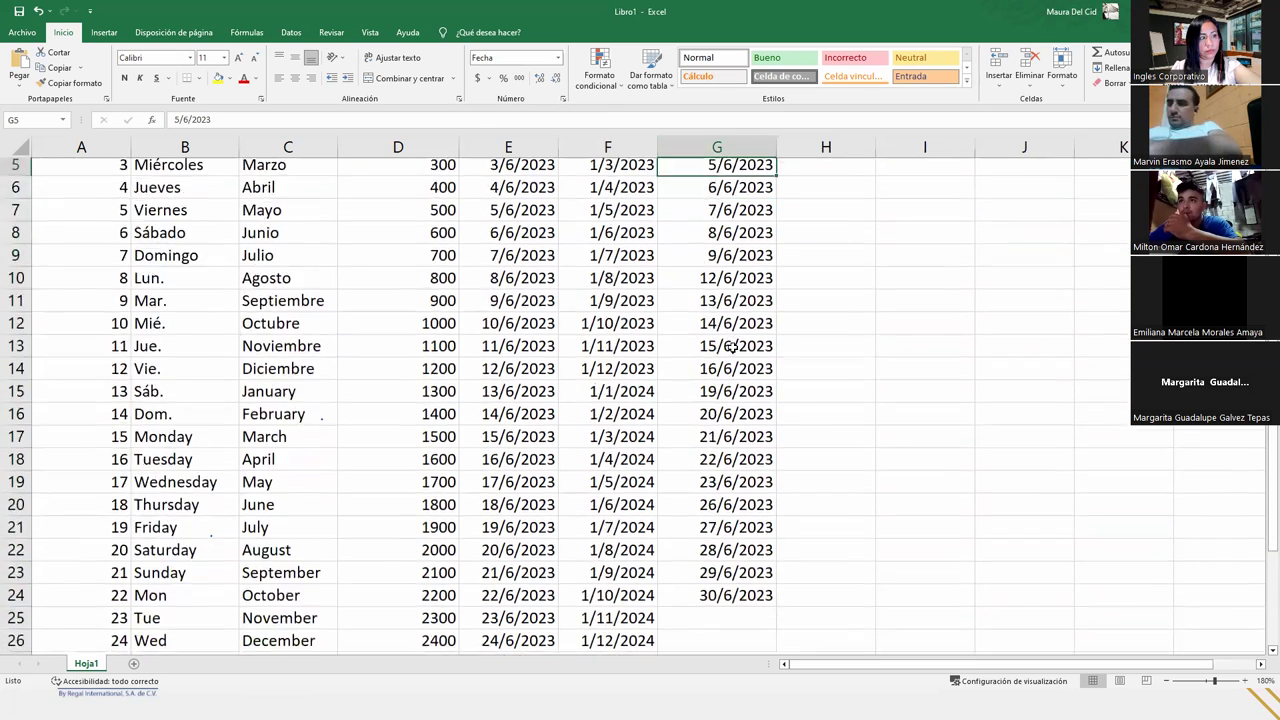
scroll(733, 349, up, 3)
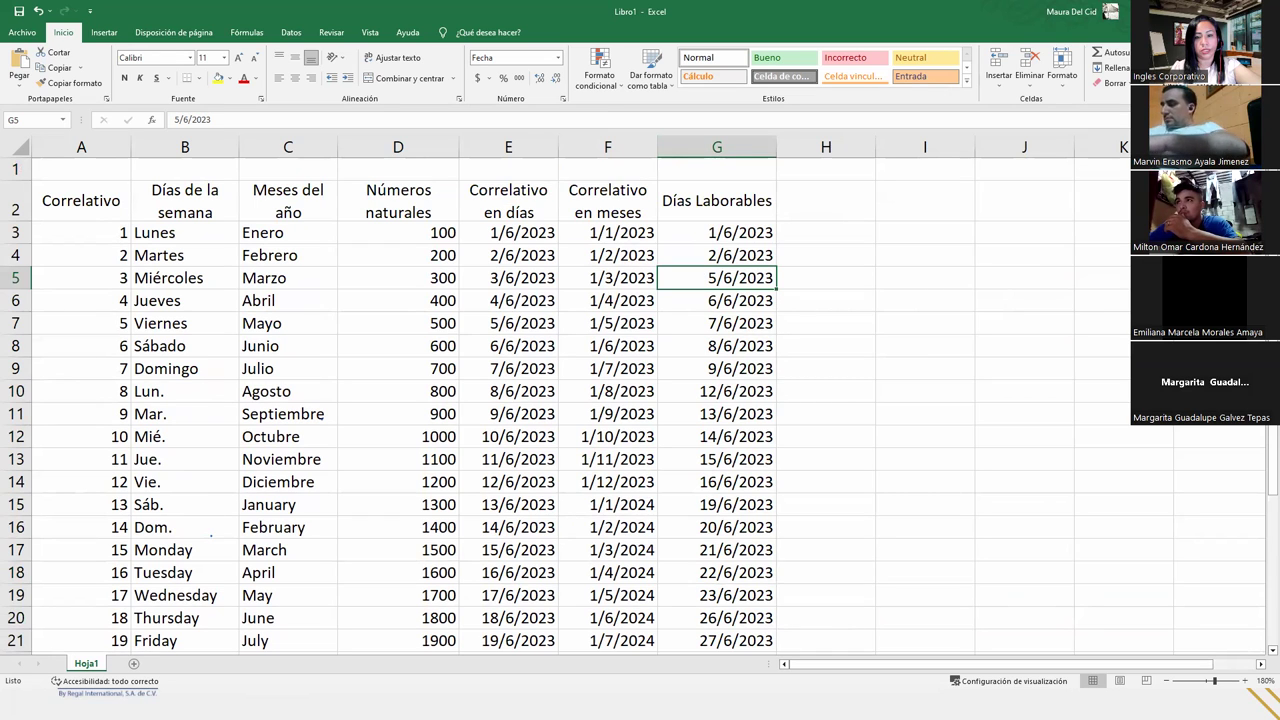
key(alt+Tab)
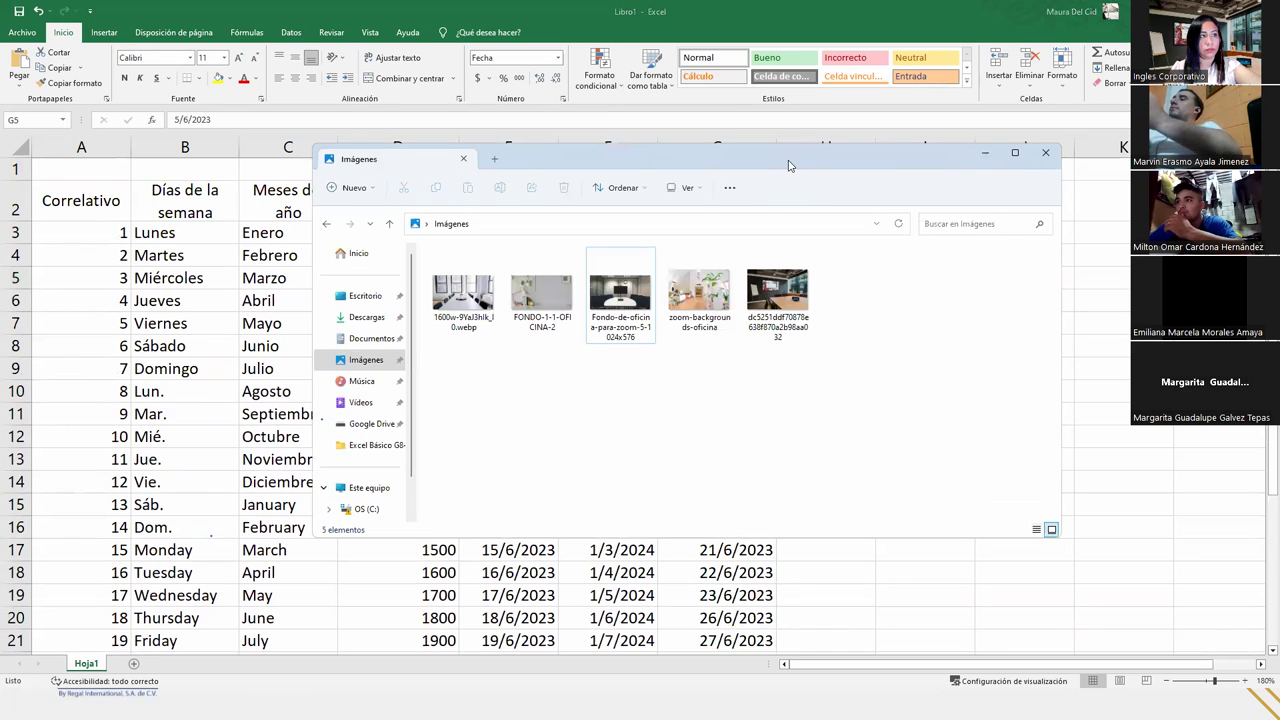
drag(793, 165, 1279, 170)
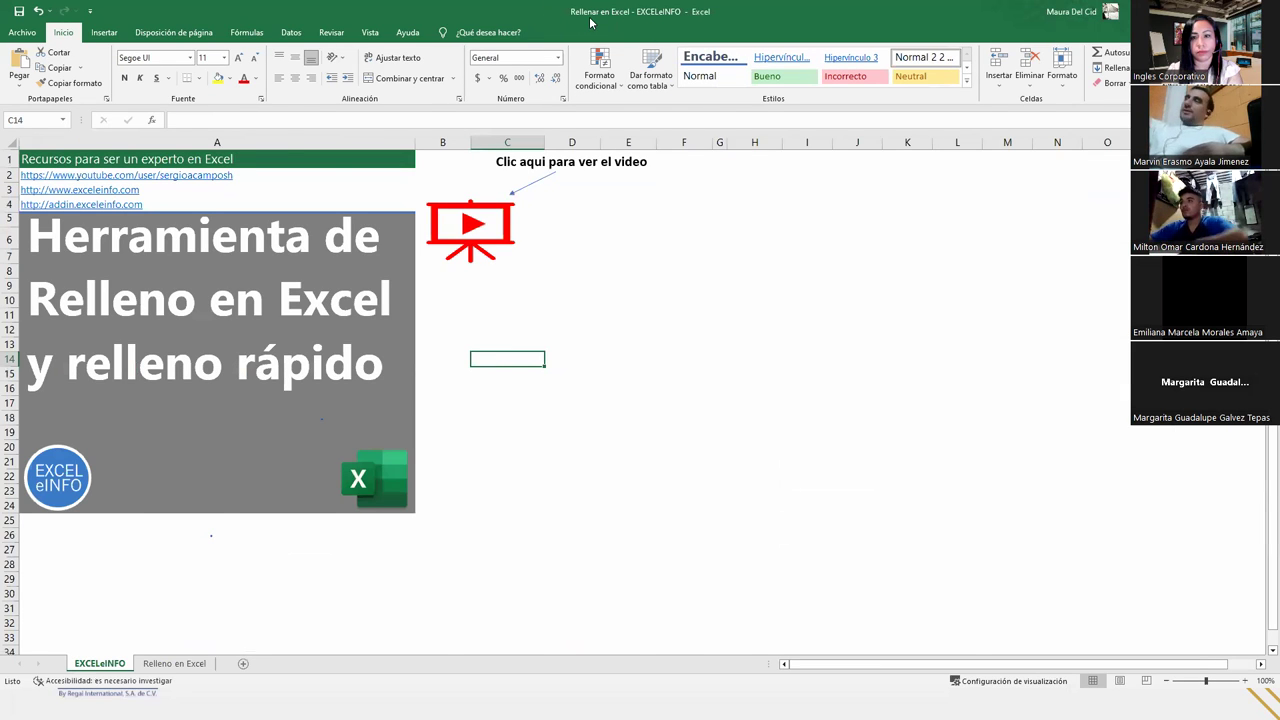
key(alt+Tab)
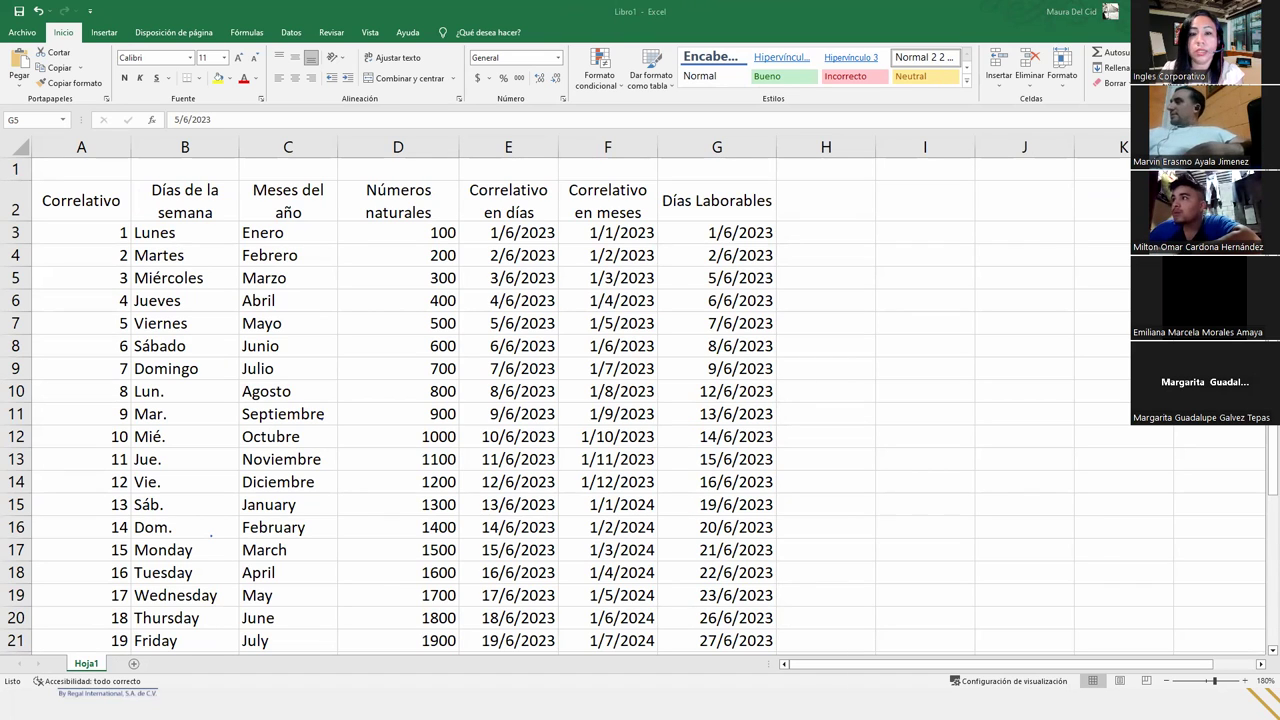
- In Save As, browse to Inglés Corporativo > Excel Básico G8-EXB-05-2023 > Prácticas
click(30, 35)
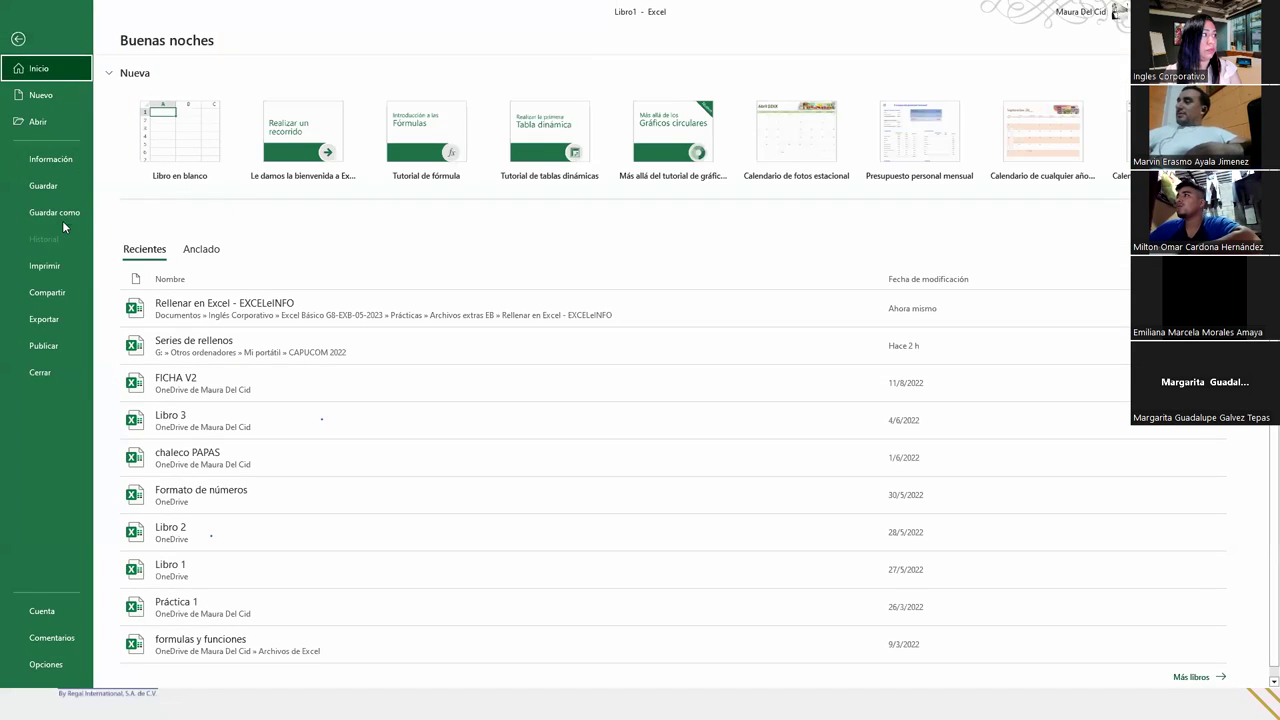
click(62, 220)
click(184, 263)
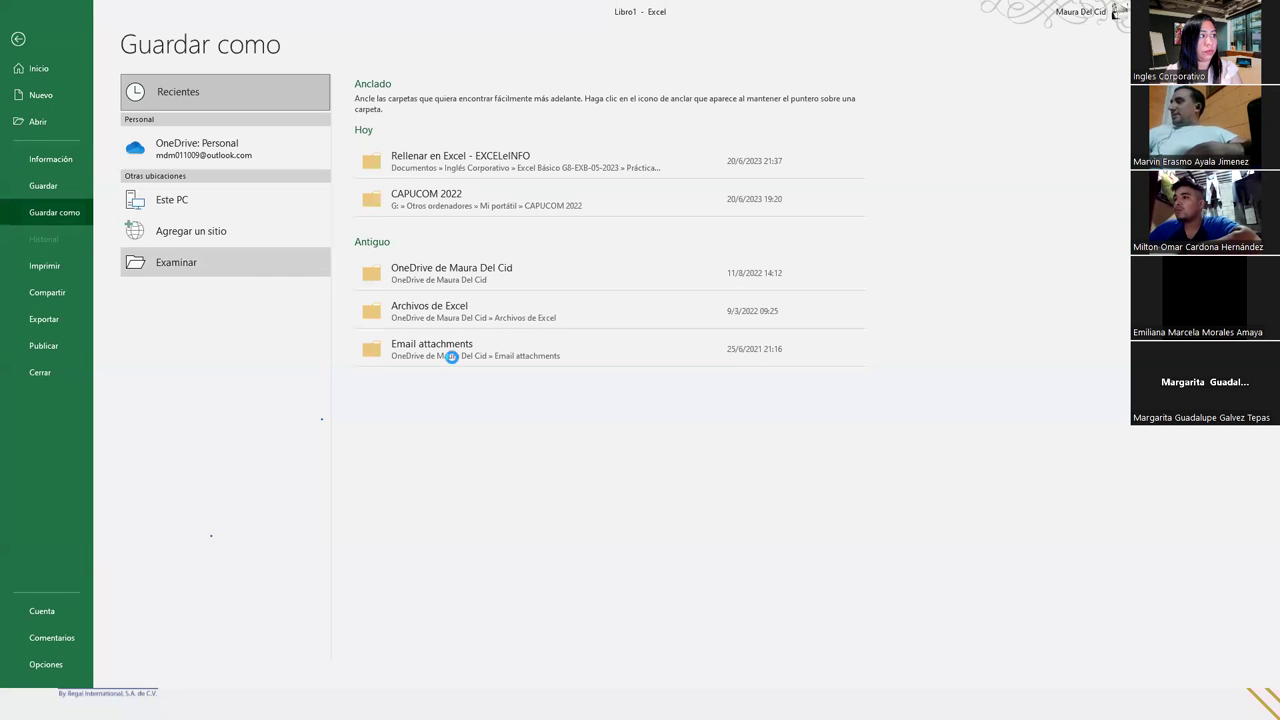
double_click(178, 127)
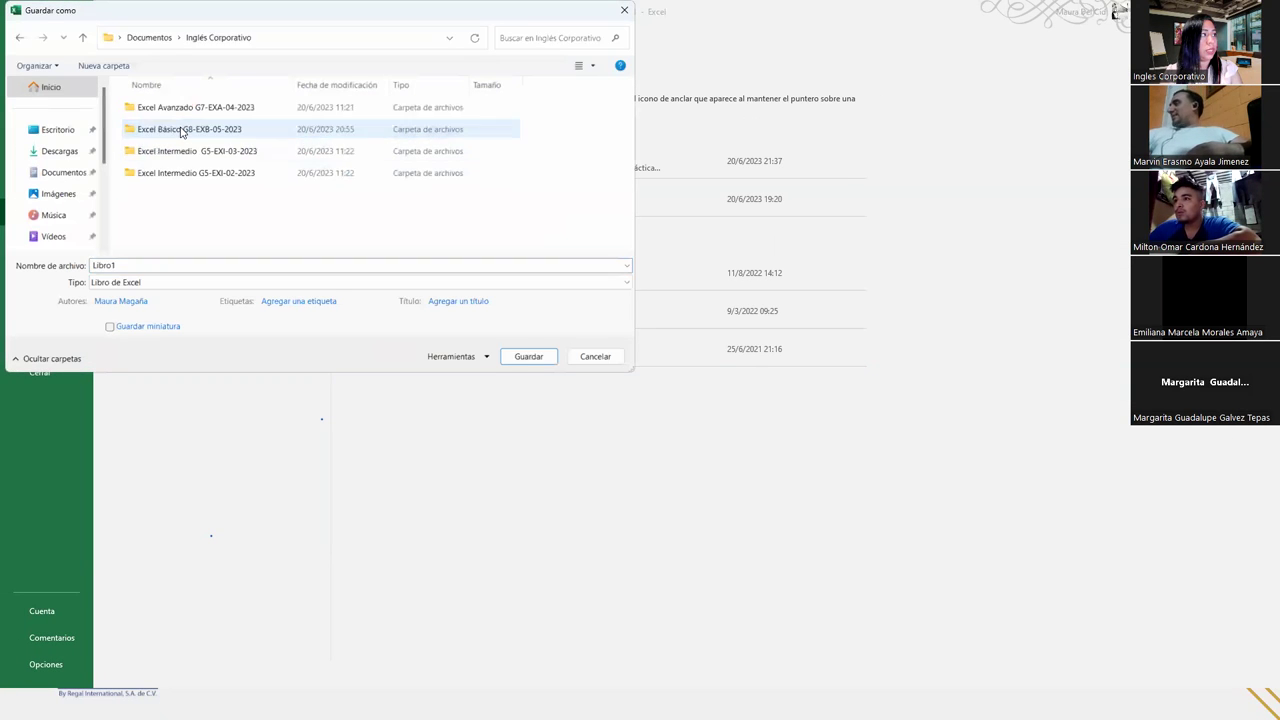
double_click(183, 131)
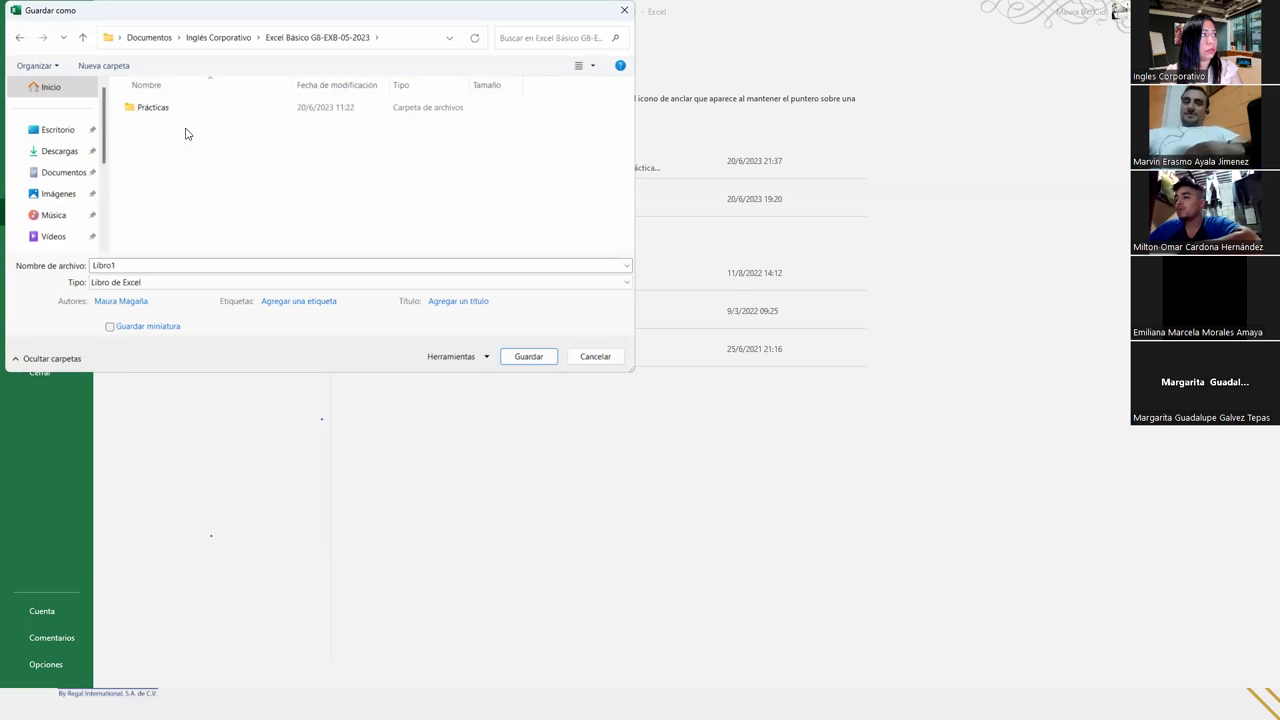
double_click(154, 117)
- Save the workbook as 'Práctica sesión 13', adapting the existing Práctica sesión 2 name
click(167, 174)
double_click(175, 263)
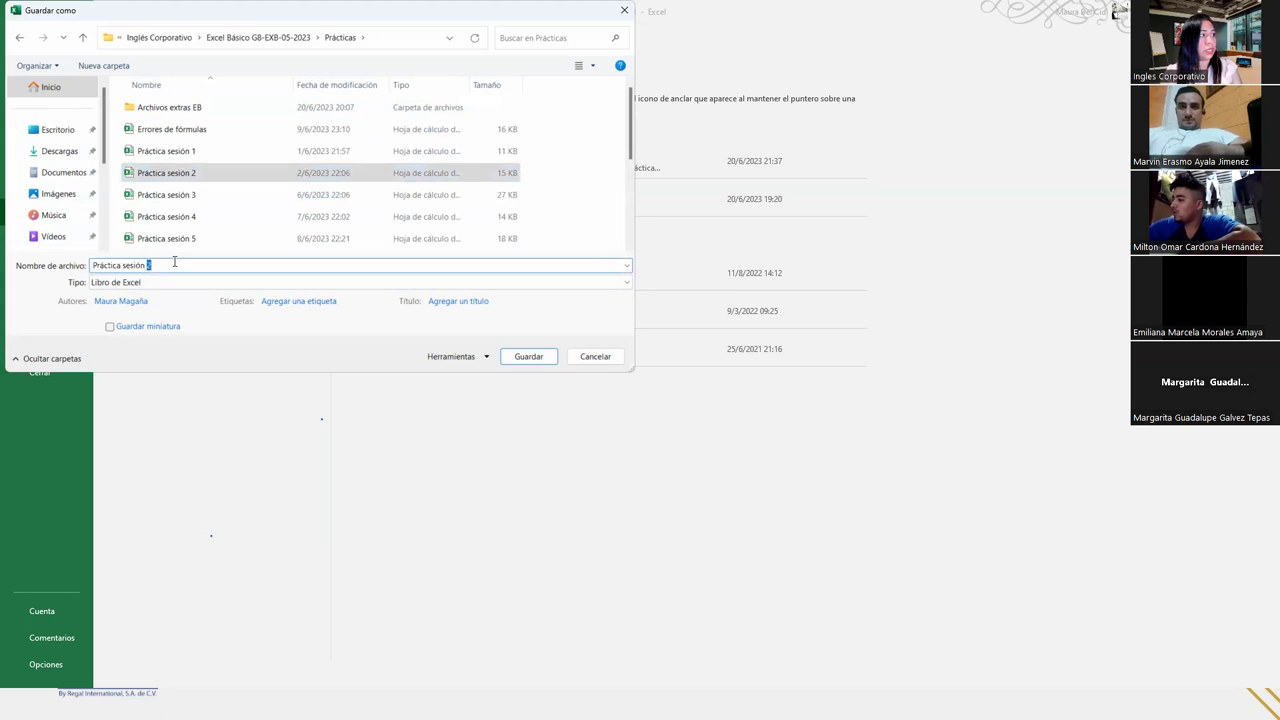
text(13)
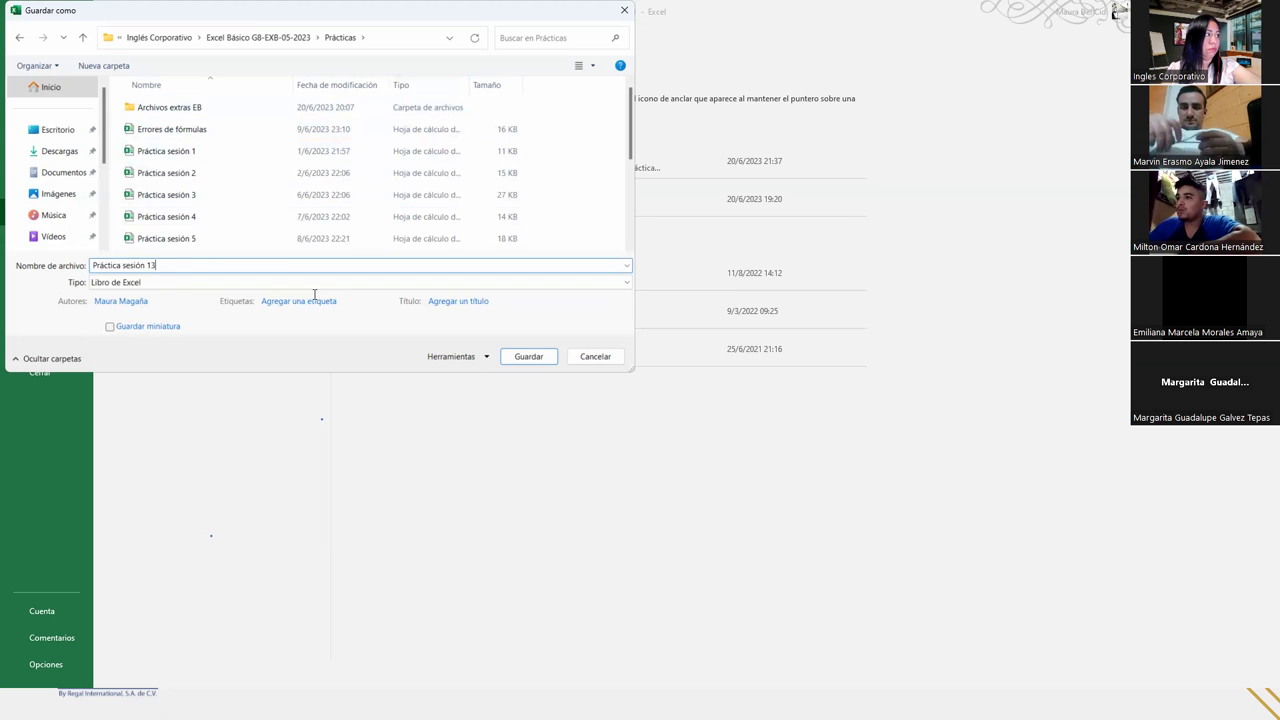
click(515, 360)
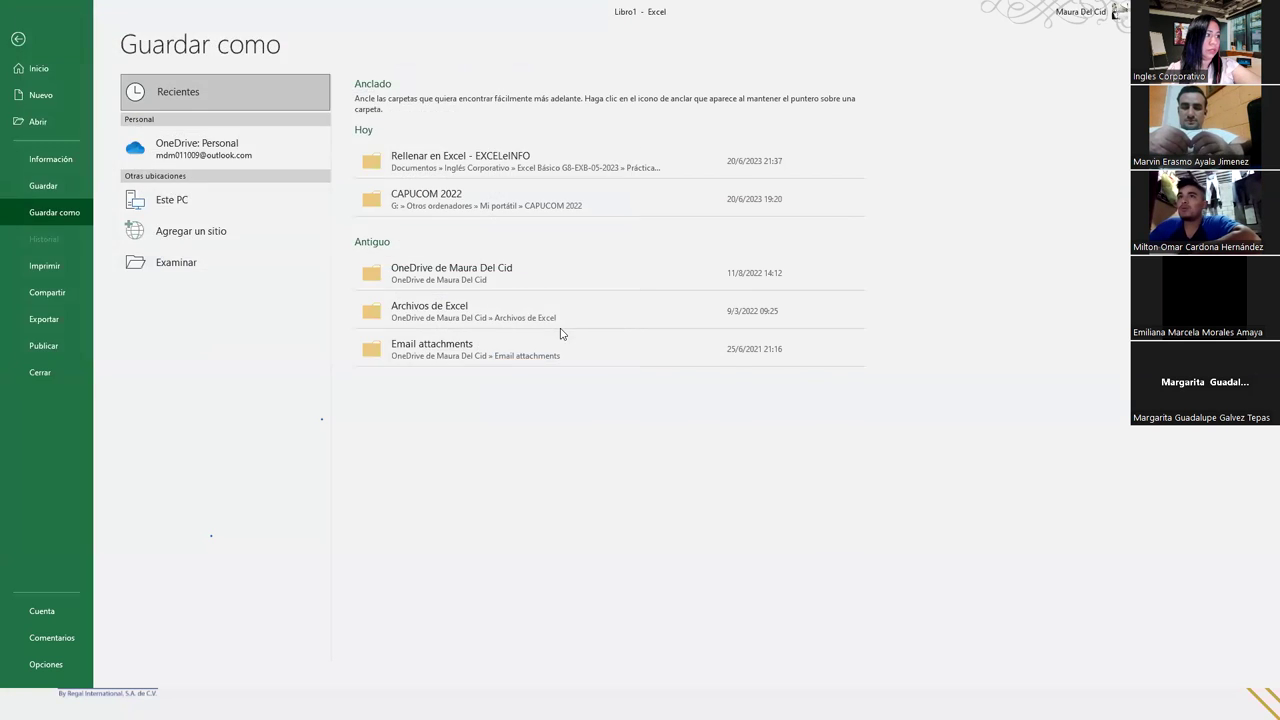
click(832, 204)
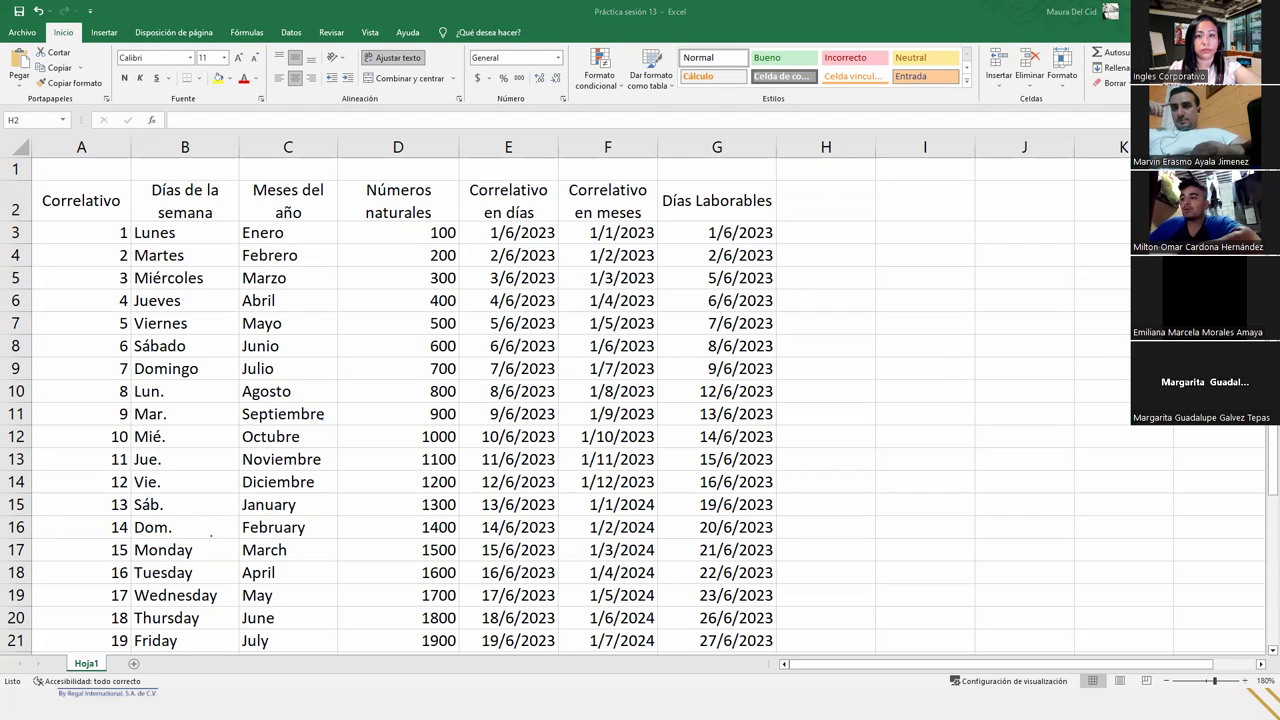
- Insert an empty column F before Correlativo en meses
click(826, 195)
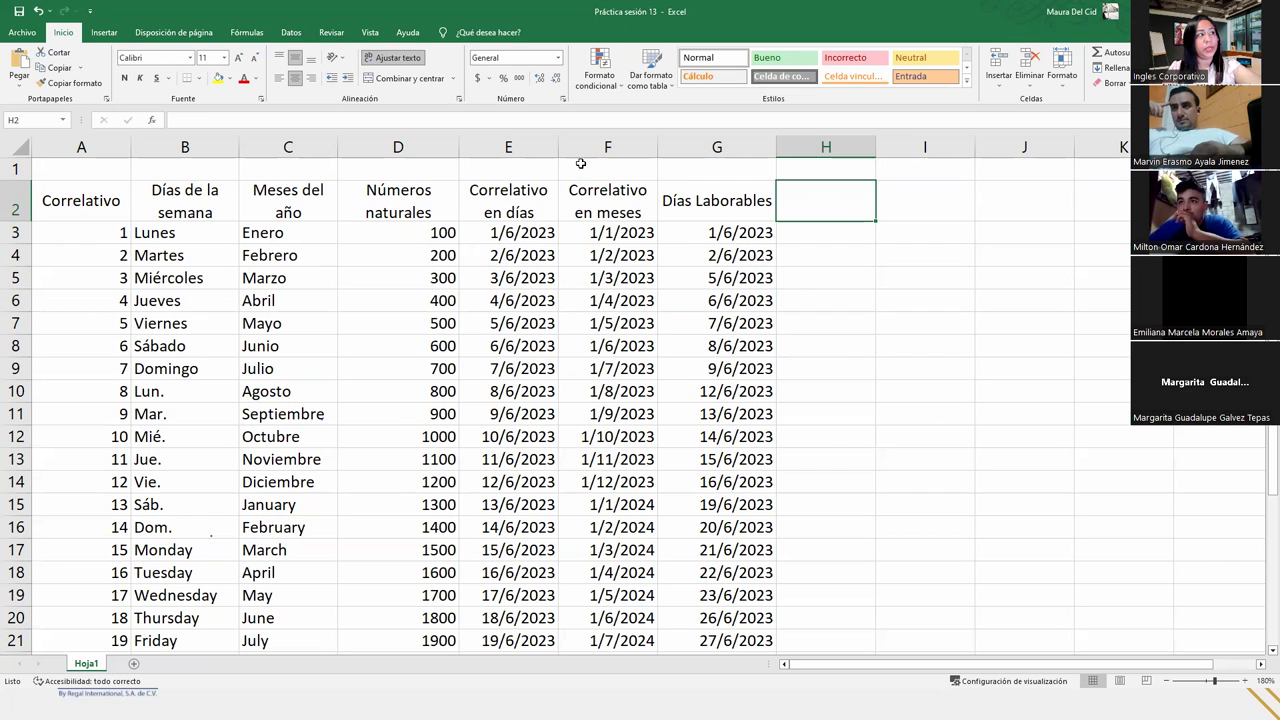
click(507, 147)
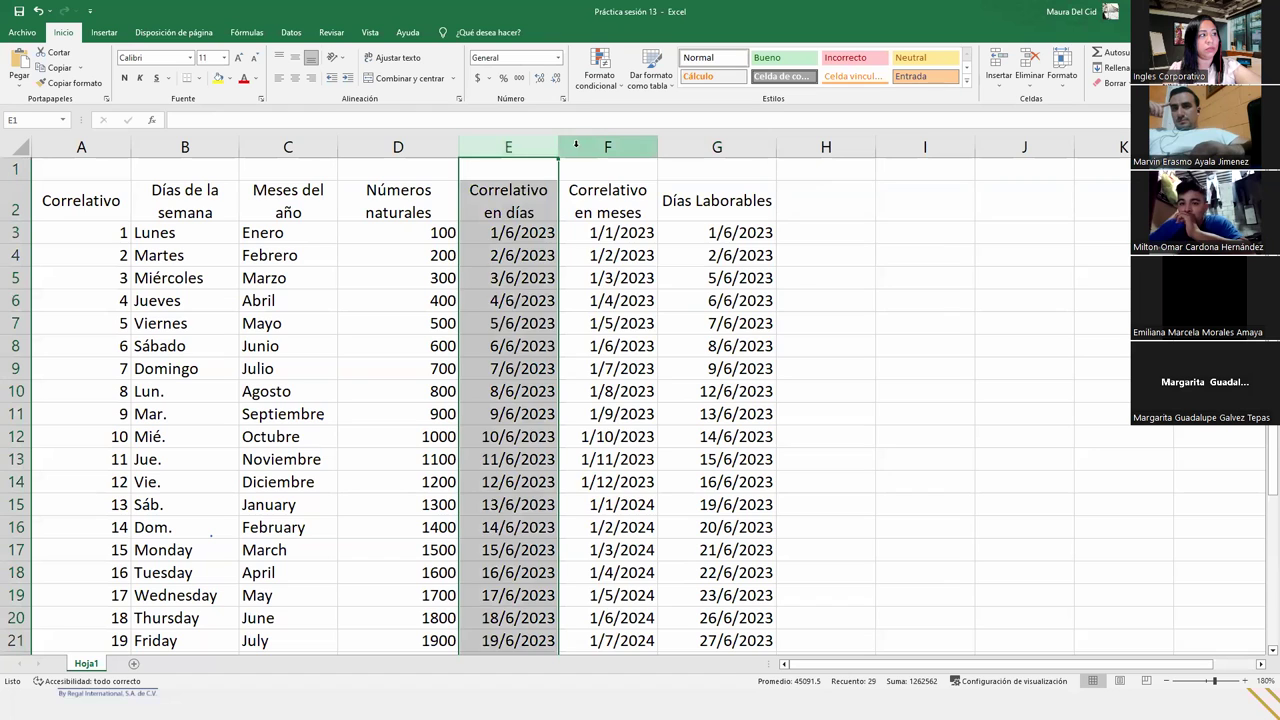
click(576, 147)
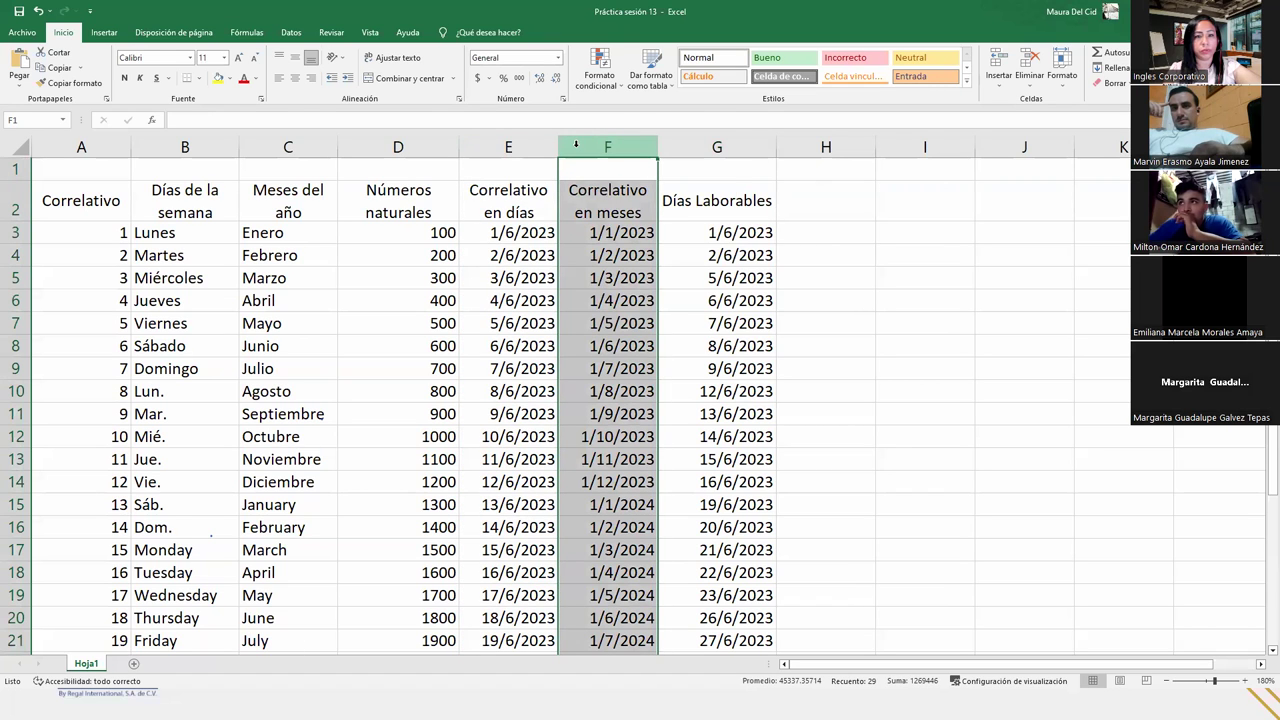
right_click(577, 150)
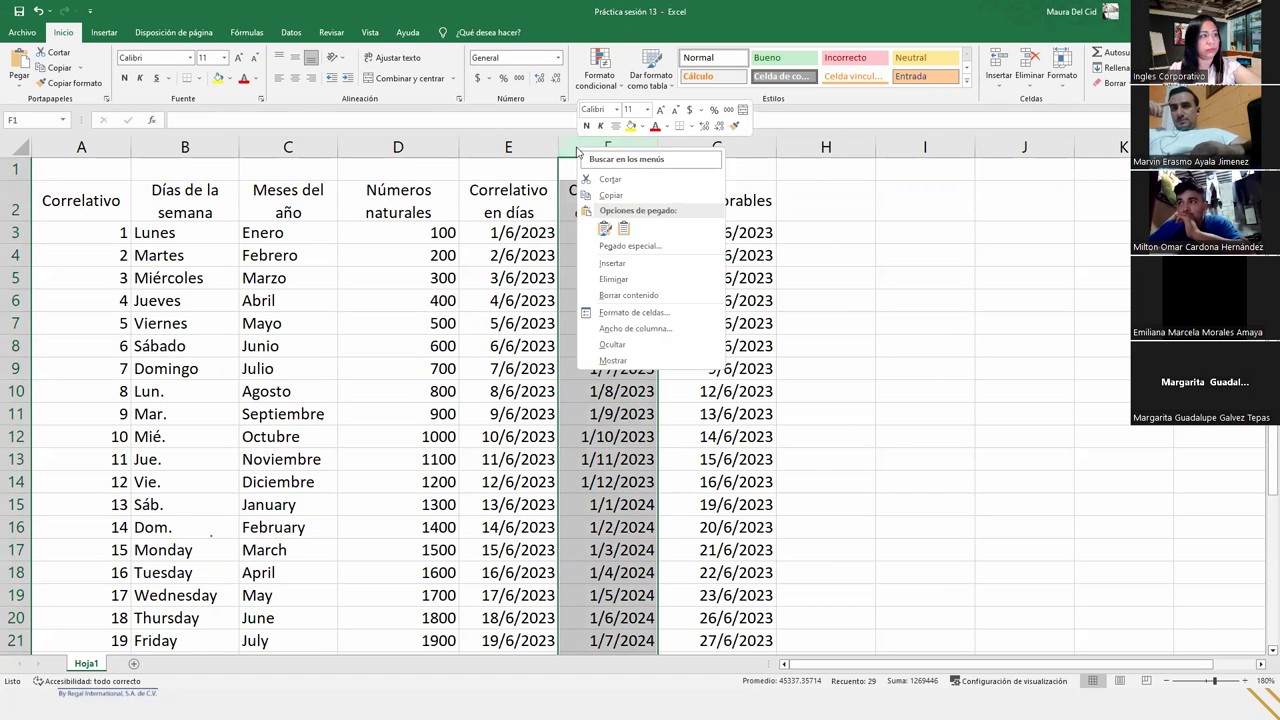
click(627, 264)
- Enter the header 'Día texto' in cell F2
click(618, 185)
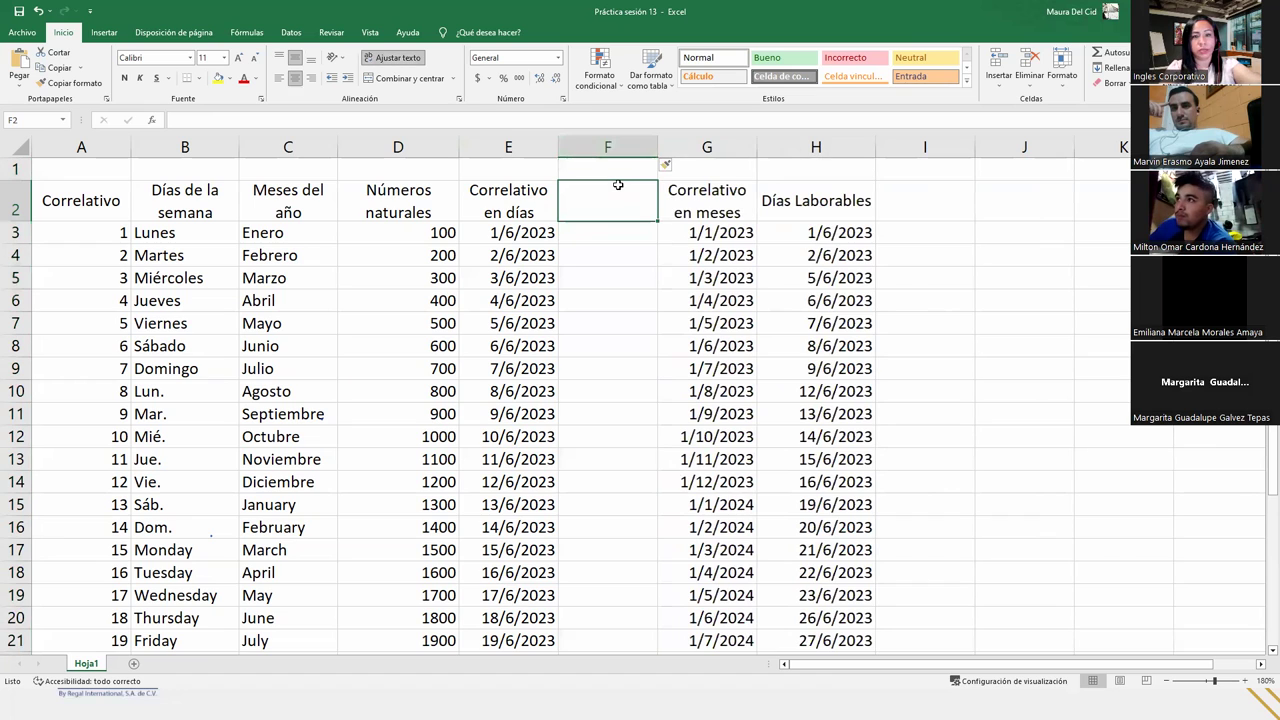
text(DÍA TEX)
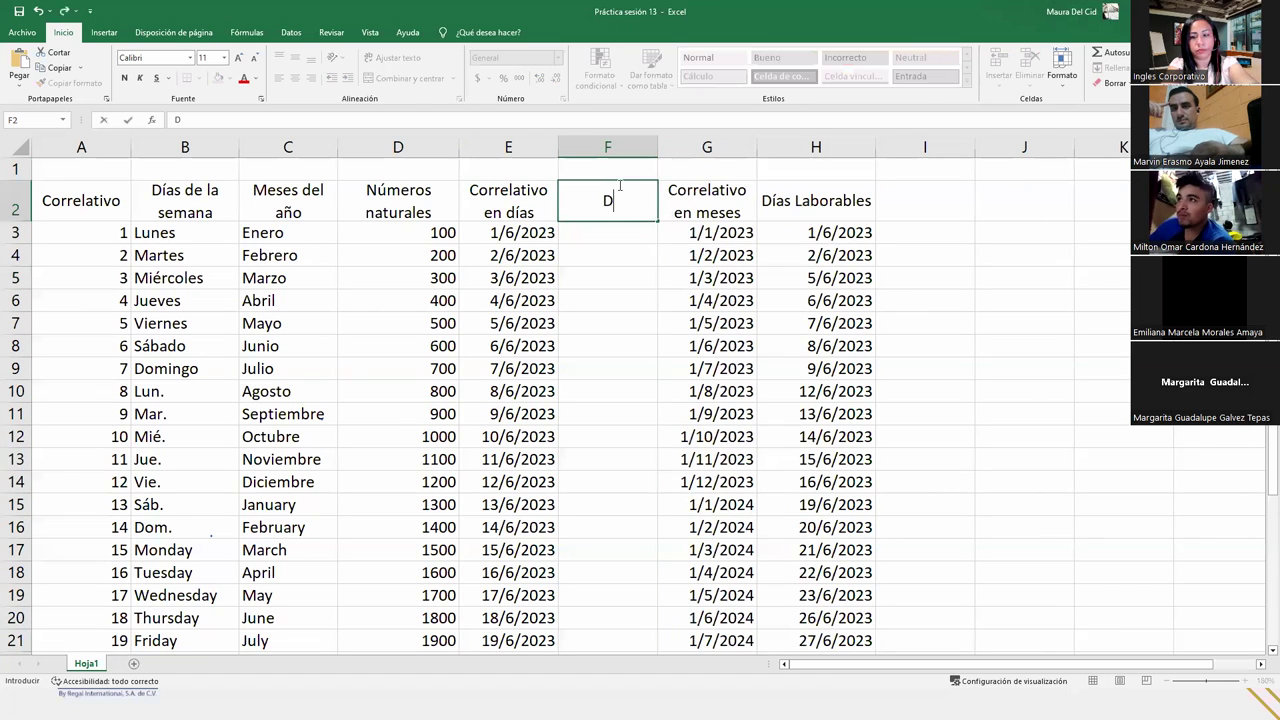
key(BackSpace)
key(BackSpace)
key(BackSpace)
key(BackSpace)
key(BackSpace)
key(BackSpace)
text(ía )
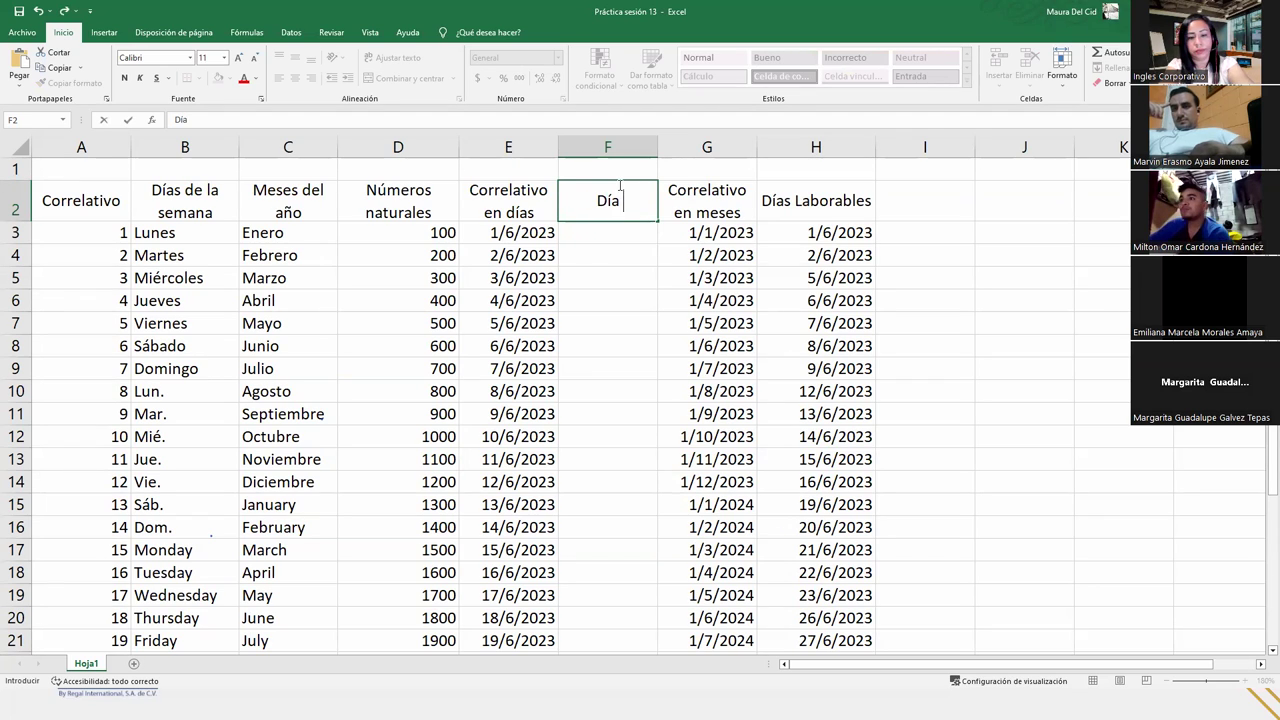
text(texto)
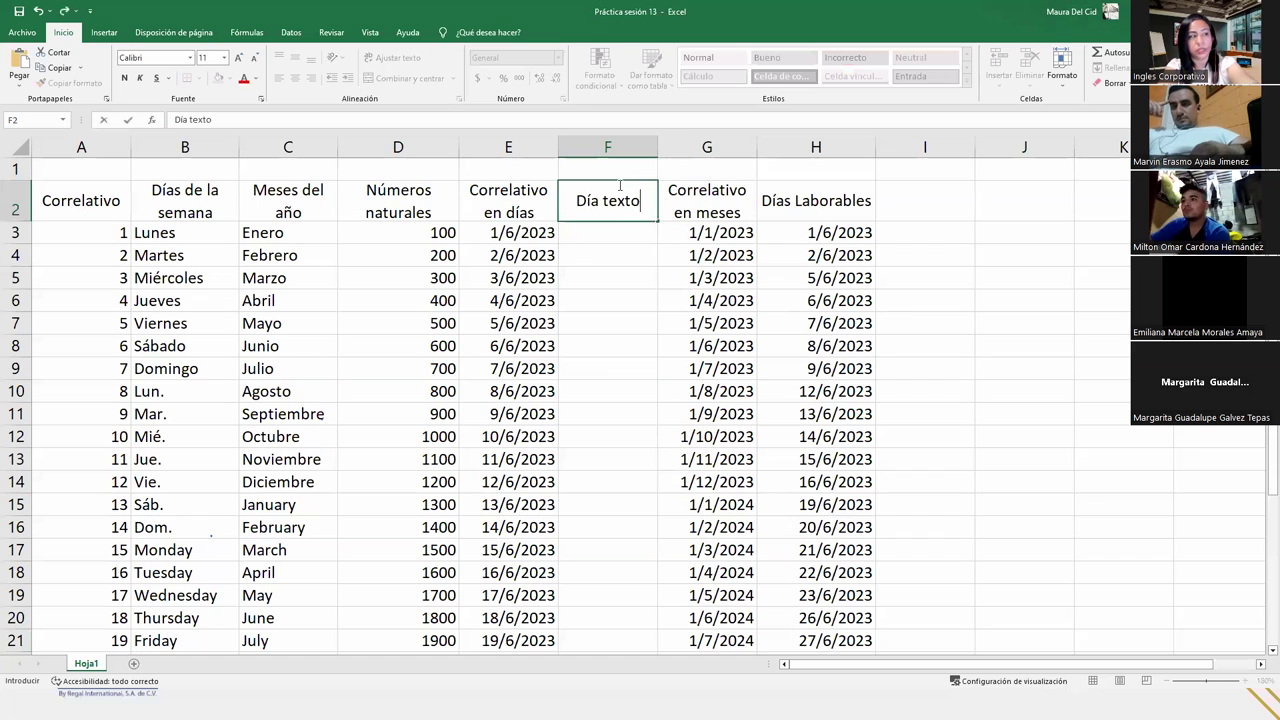
key(Return)
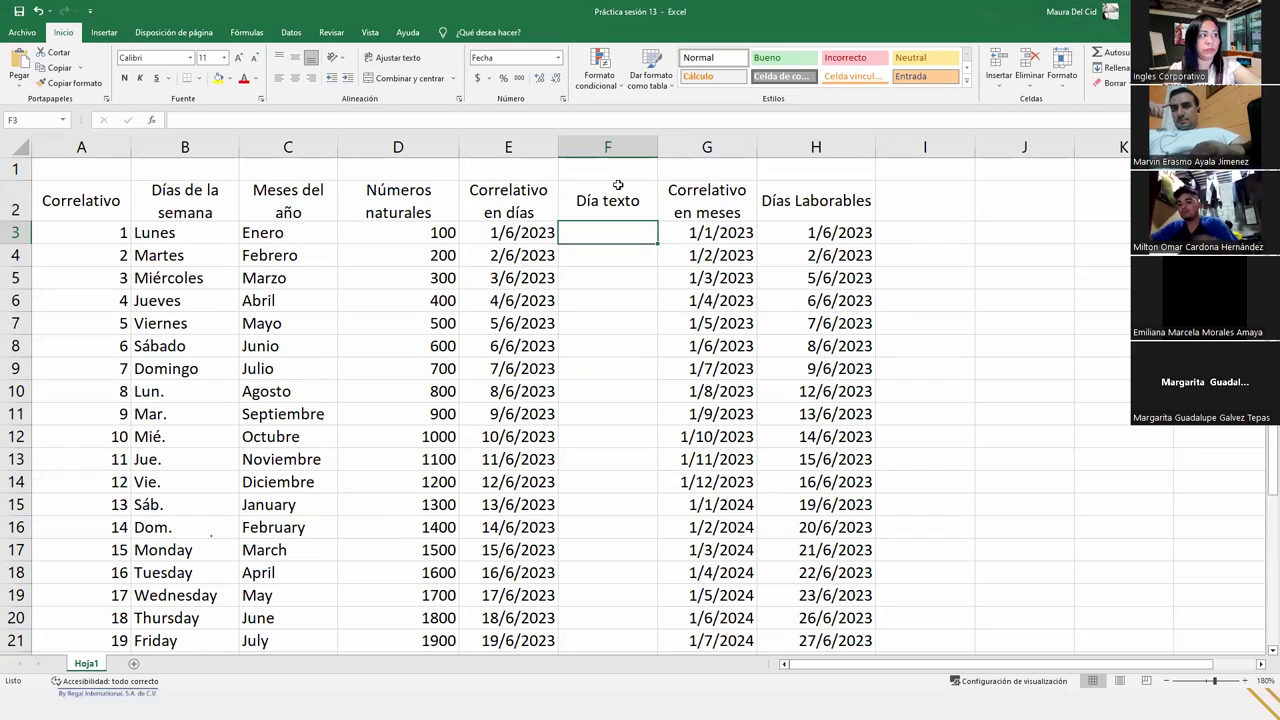
click(530, 237)
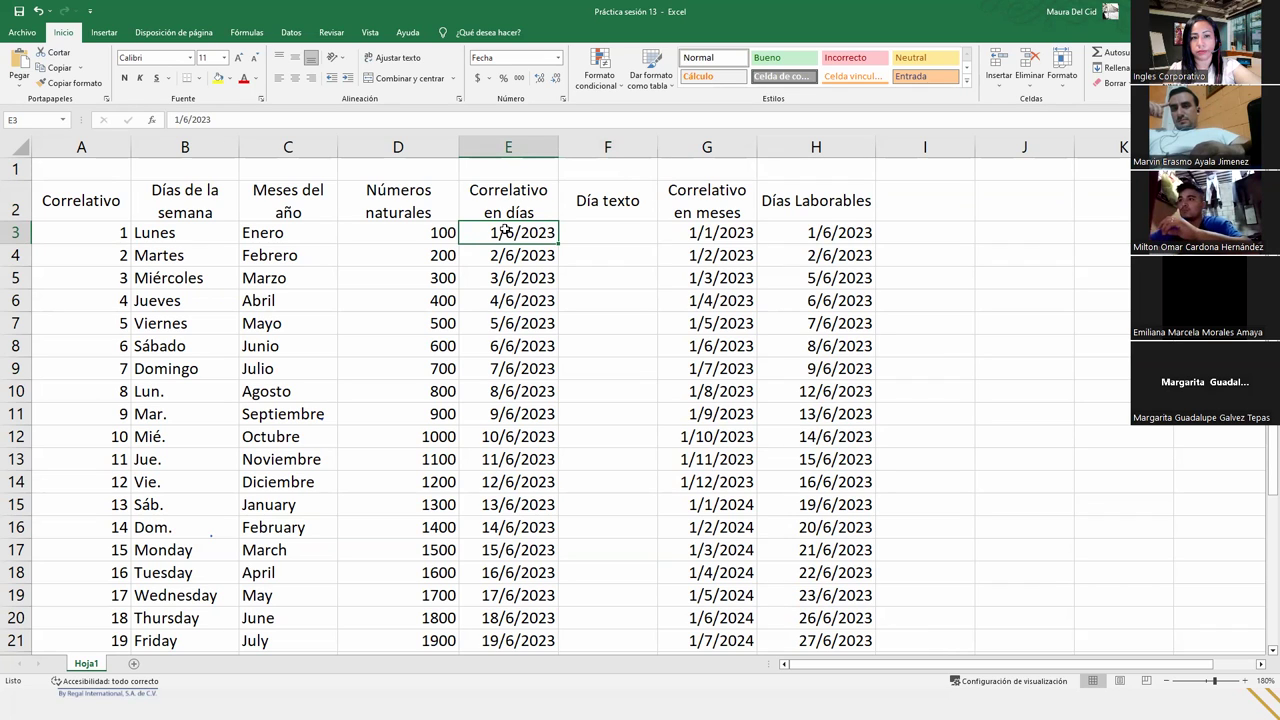
click(617, 234)
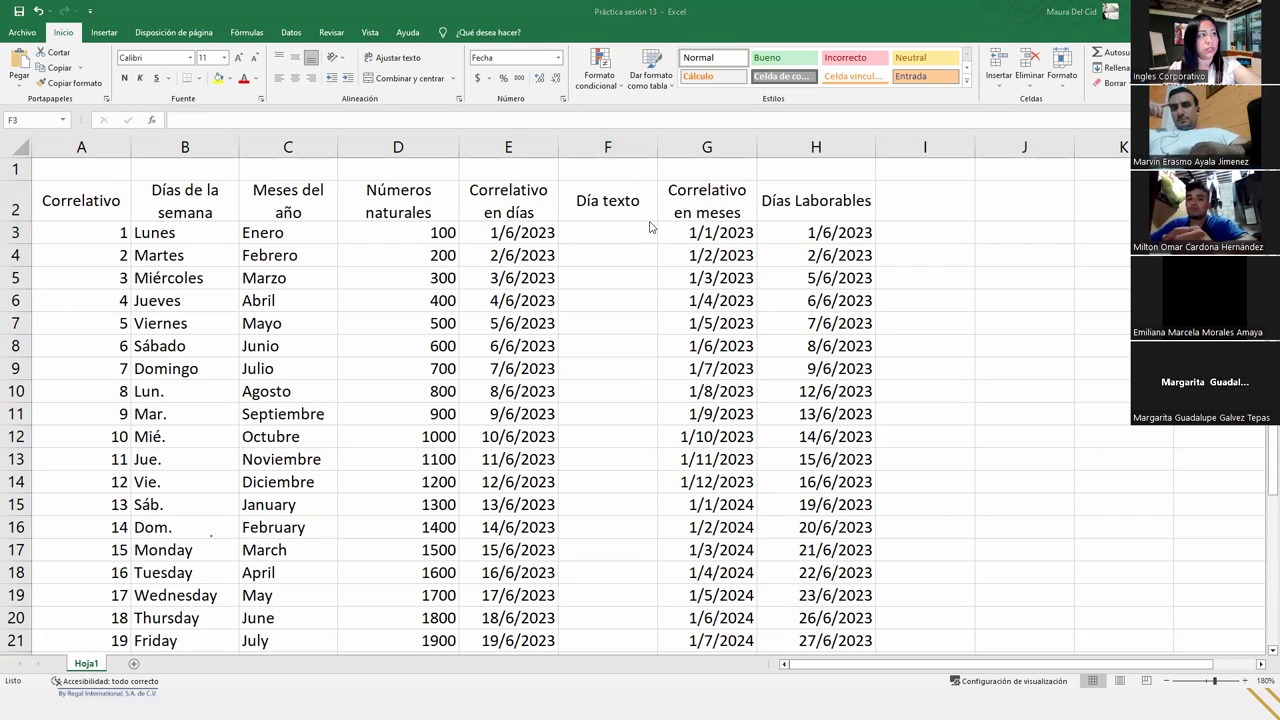
click(586, 228)
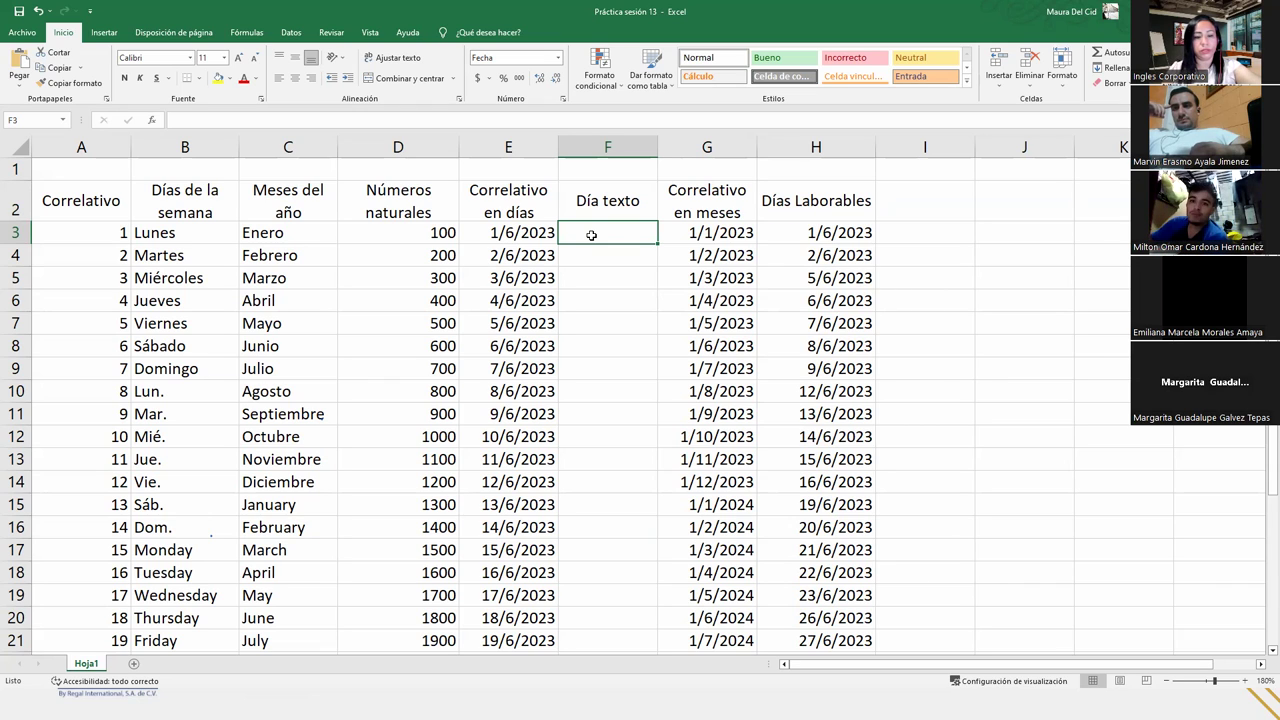
text(=)
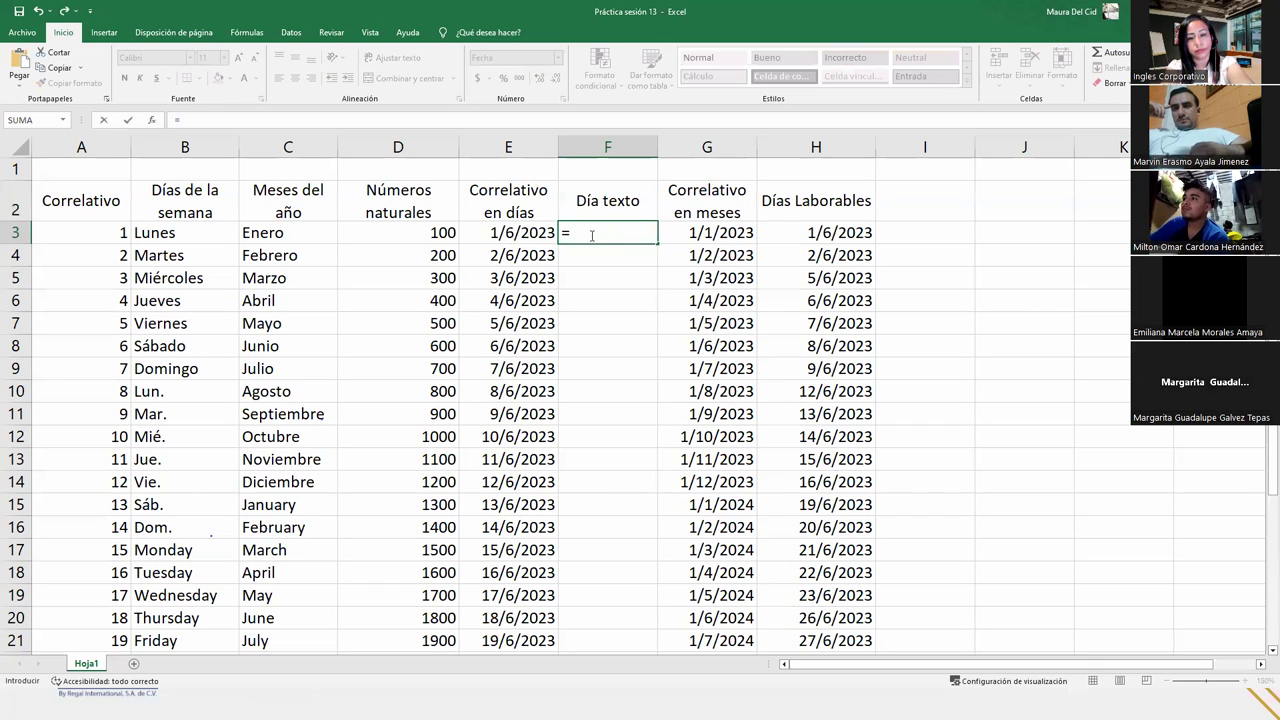
text(texto()
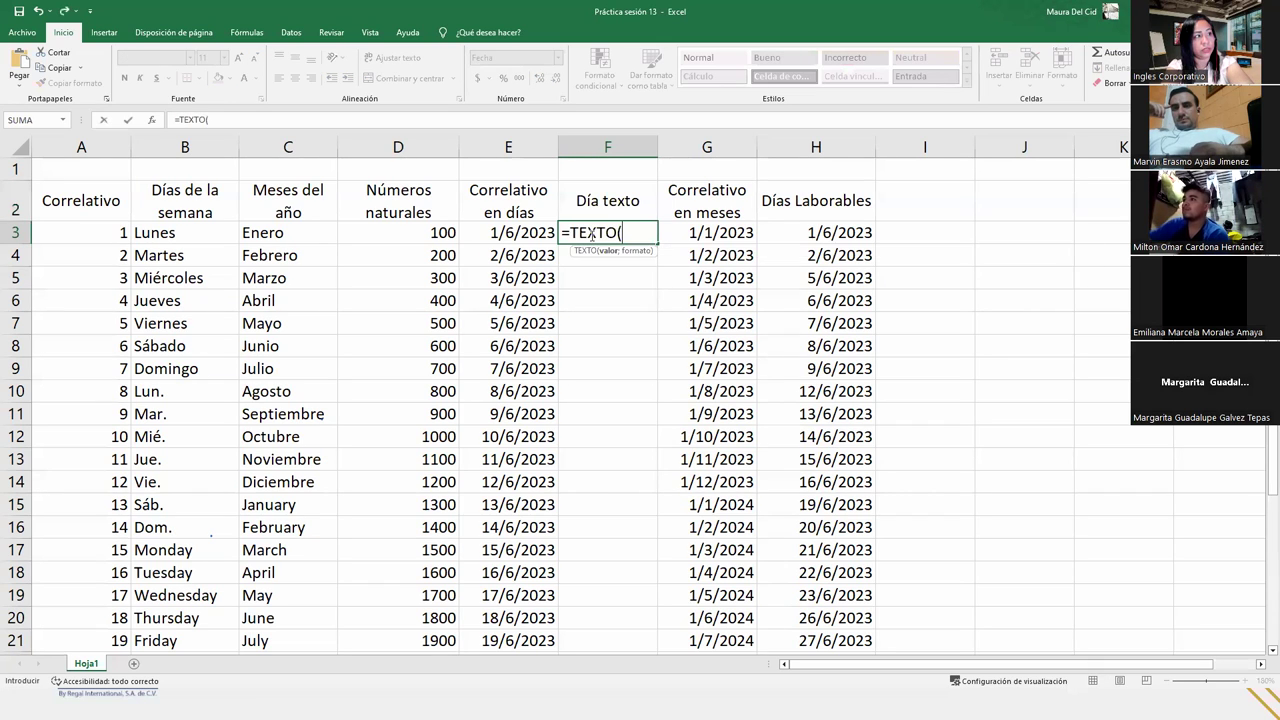
- Complete the TEXTO formula in F3 with E3 as the value and "dddd" as the format
click(511, 236)
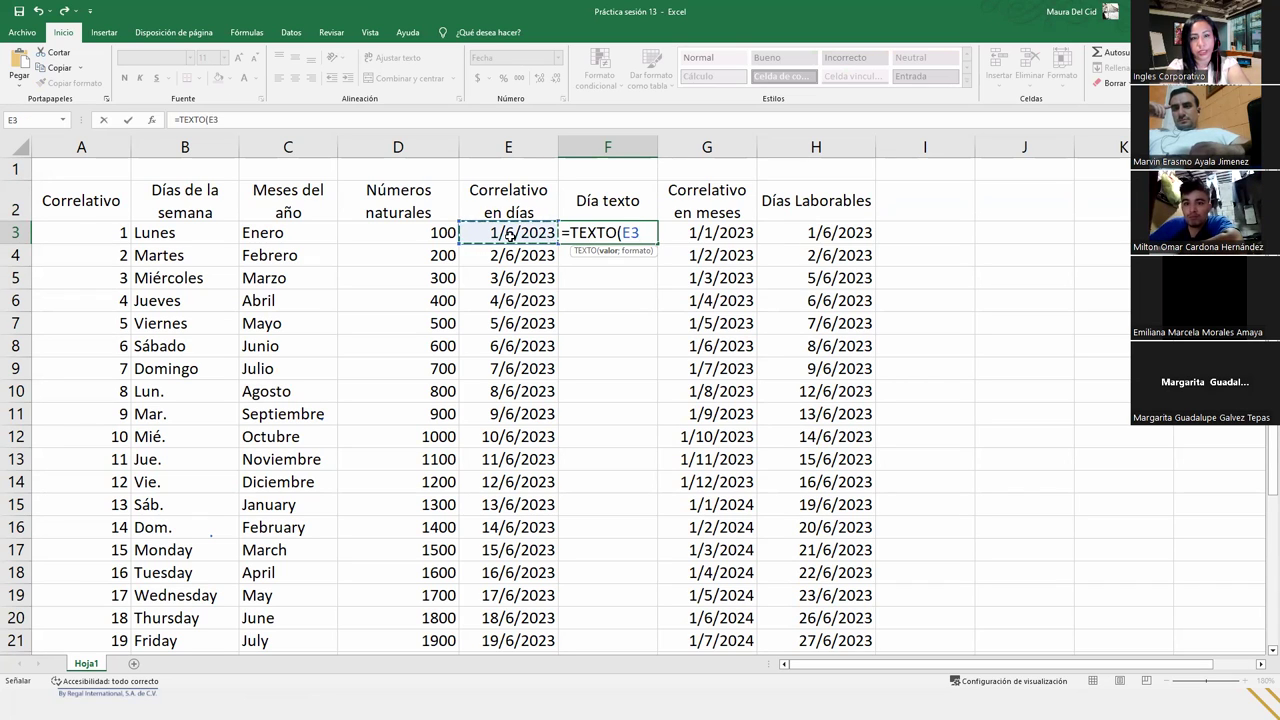
key(ctrl+v)
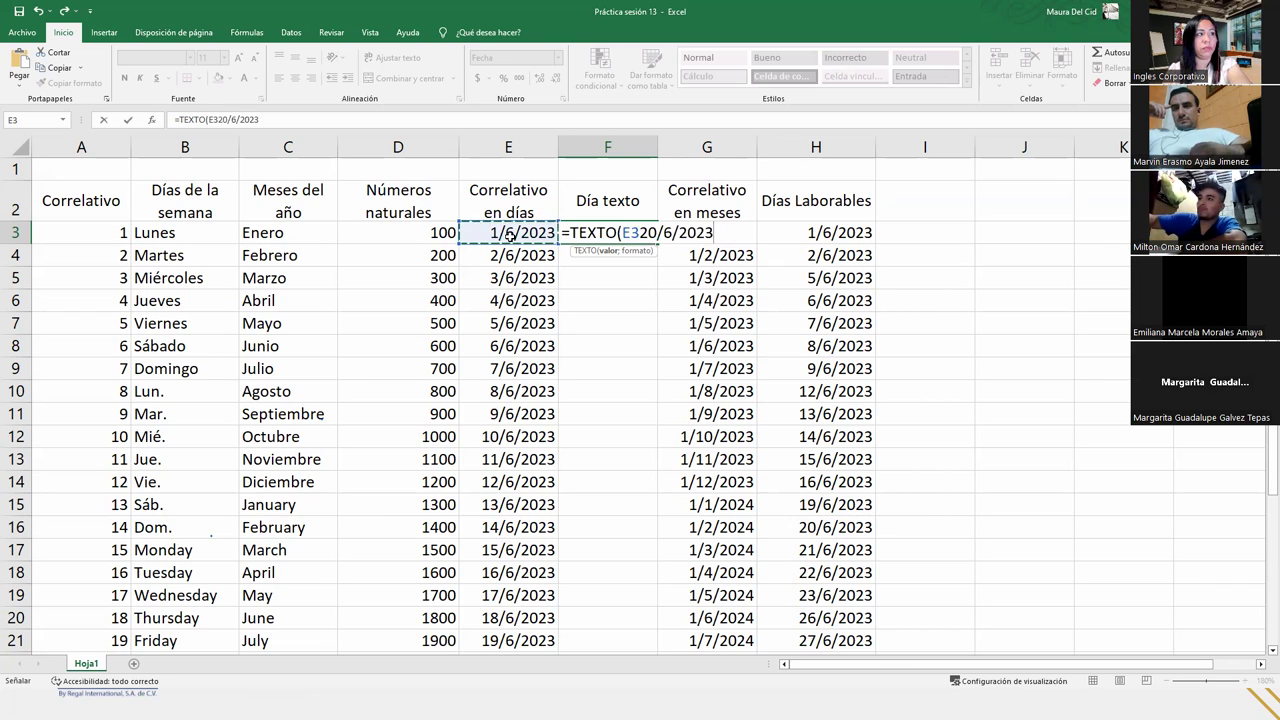
key(BackSpace)
key(BackSpace)
key(BackSpace)
key(BackSpace)
key(BackSpace)
key(BackSpace)
key(BackSpace)
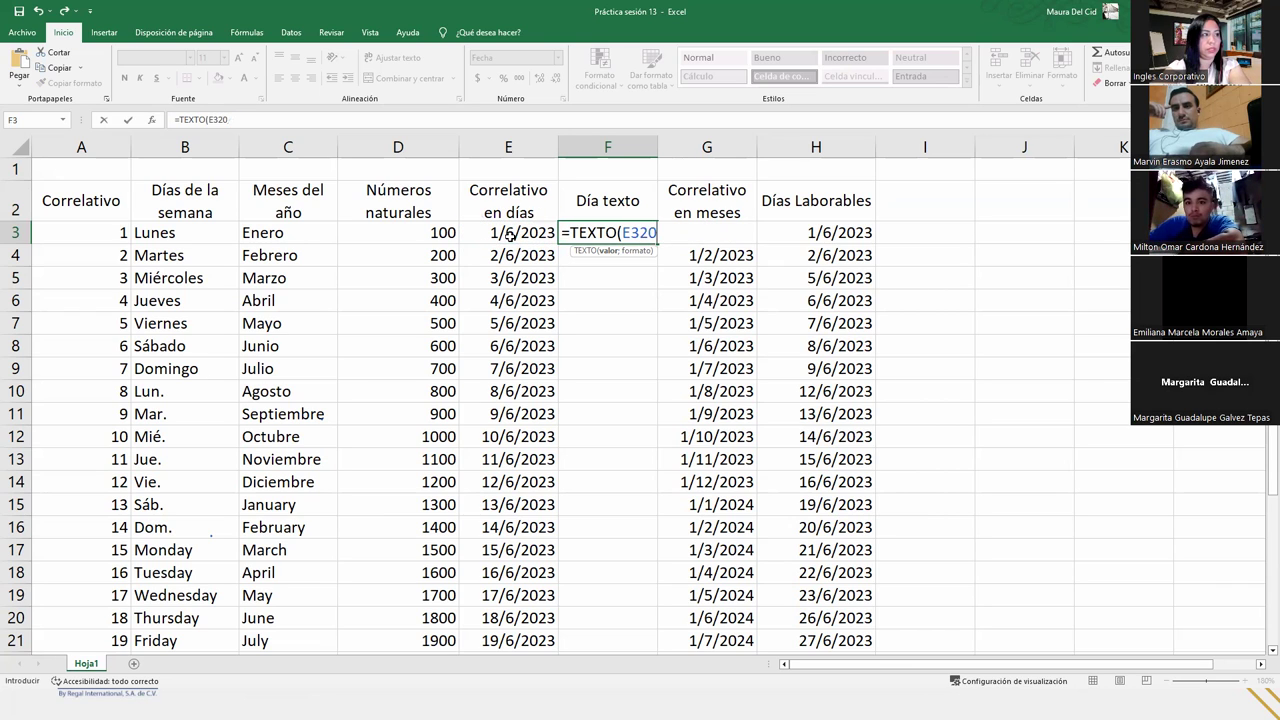
text(;)
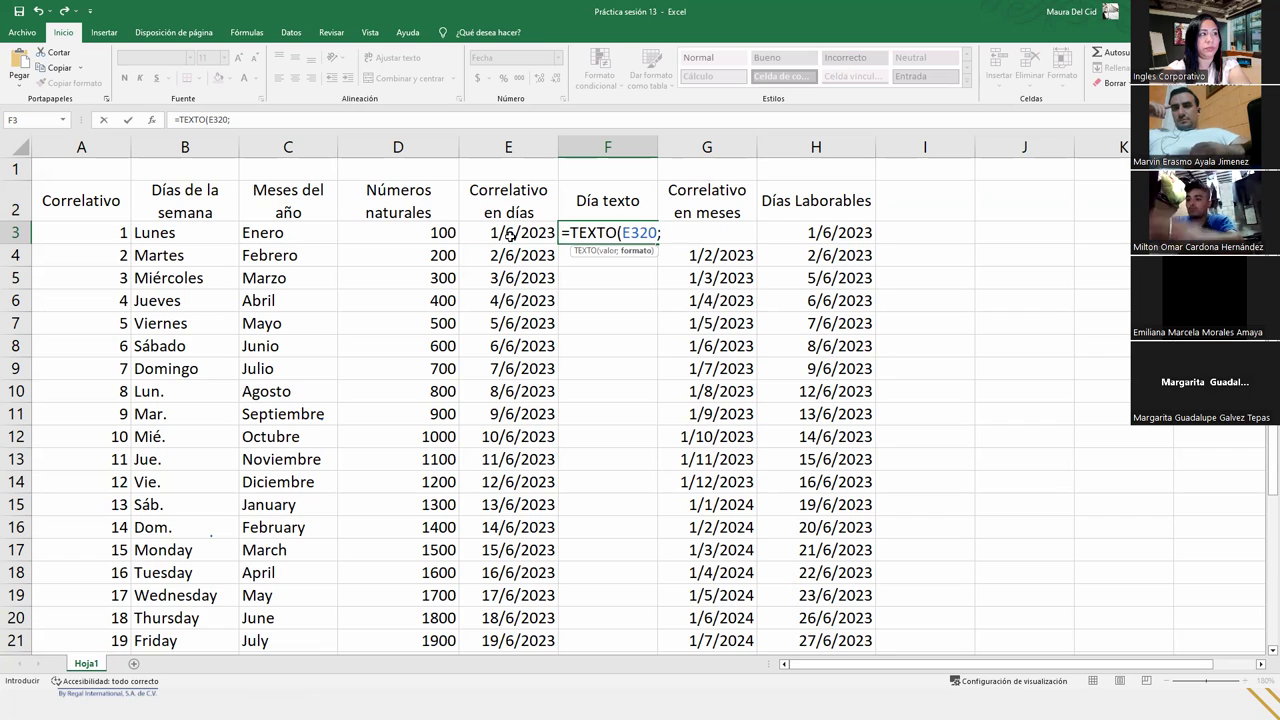
text("dddd)
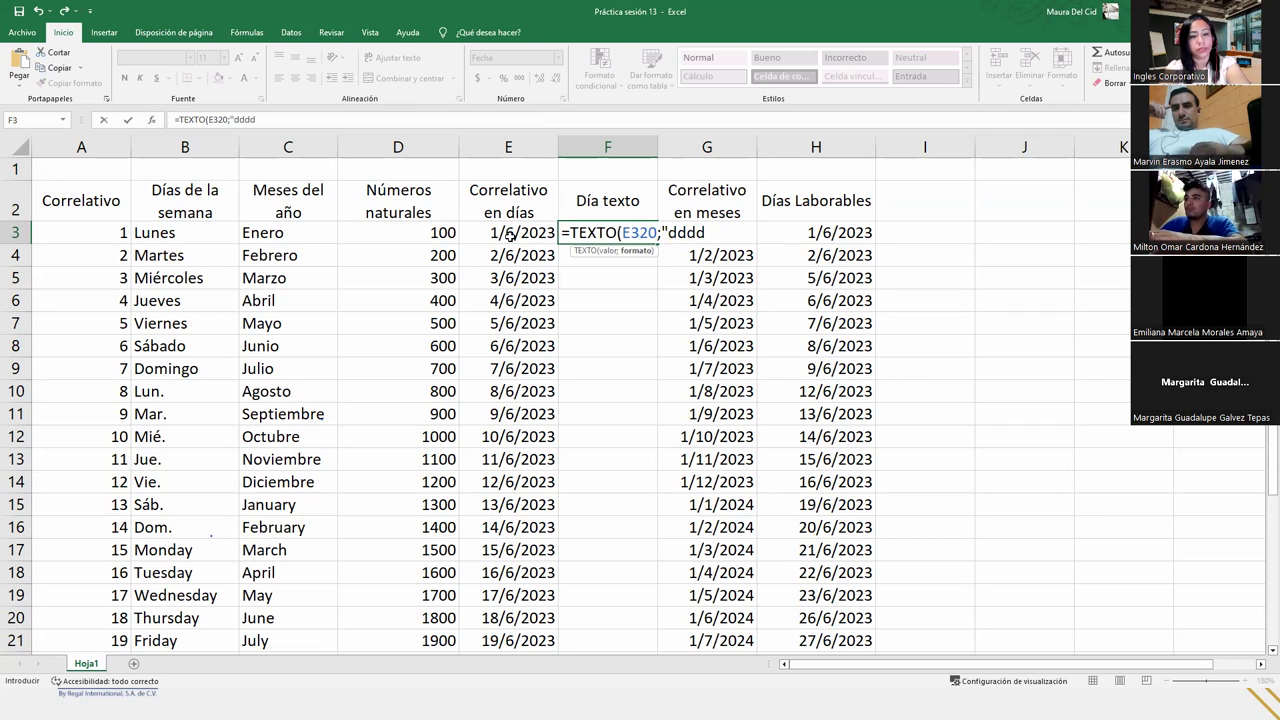
text("))
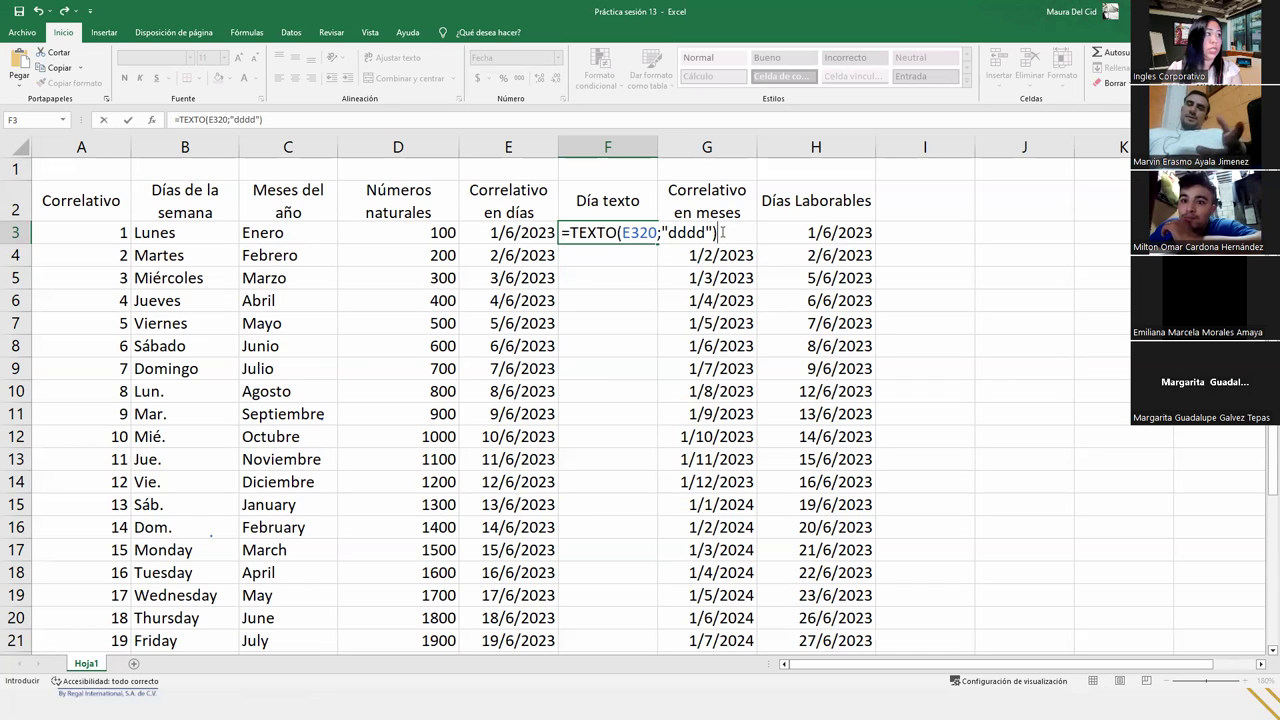
- Correct the mistaken E320 reference in the formula to E3
click(689, 231)
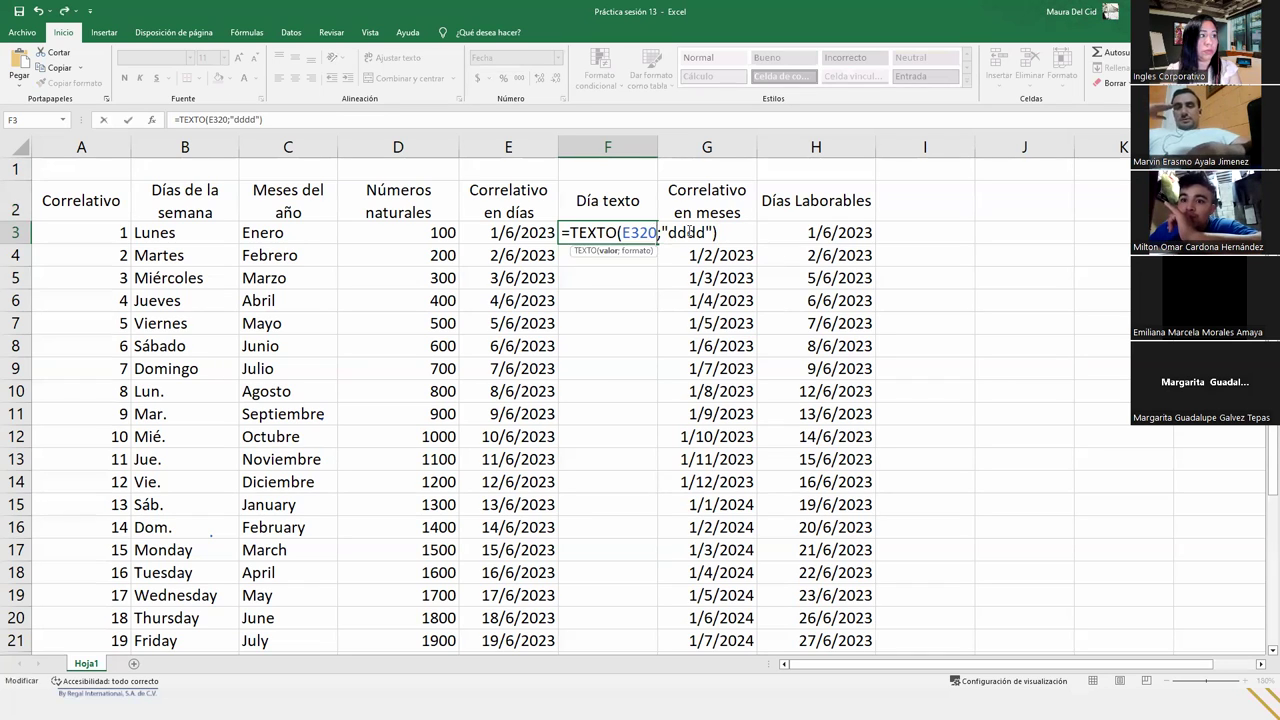
click(656, 232)
key(BackSpace)
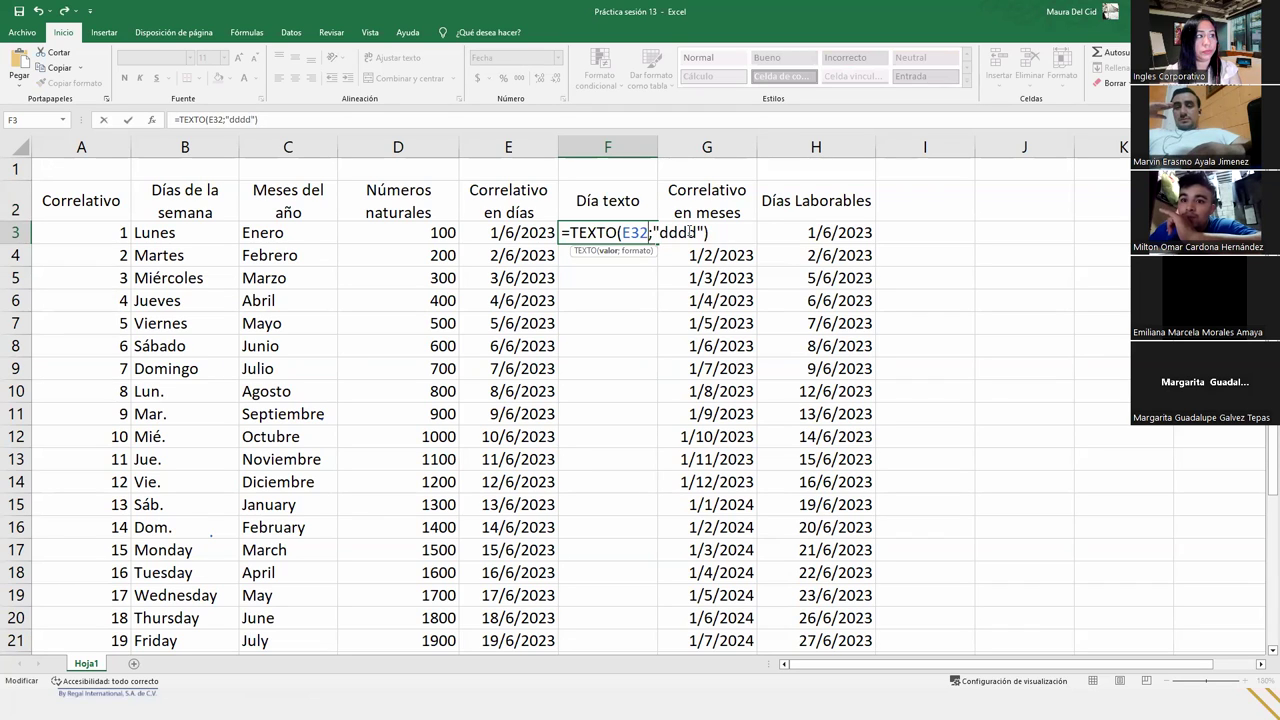
key(BackSpace)
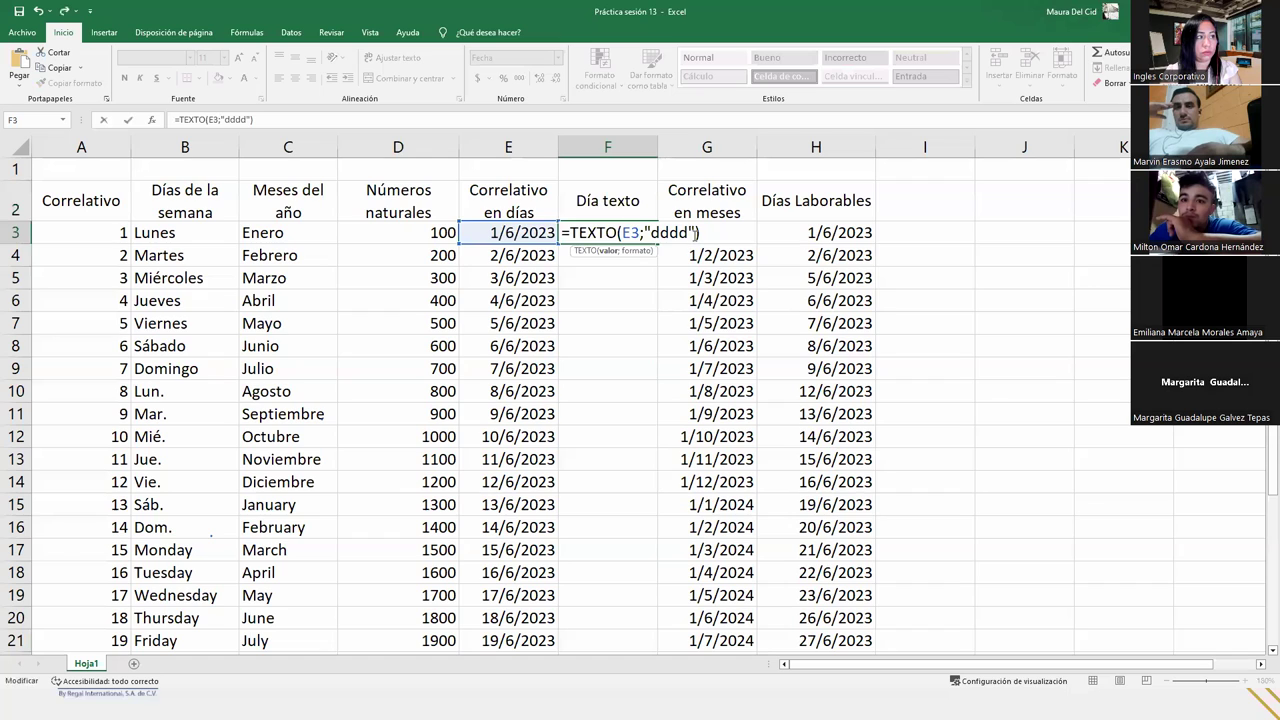
click(704, 232)
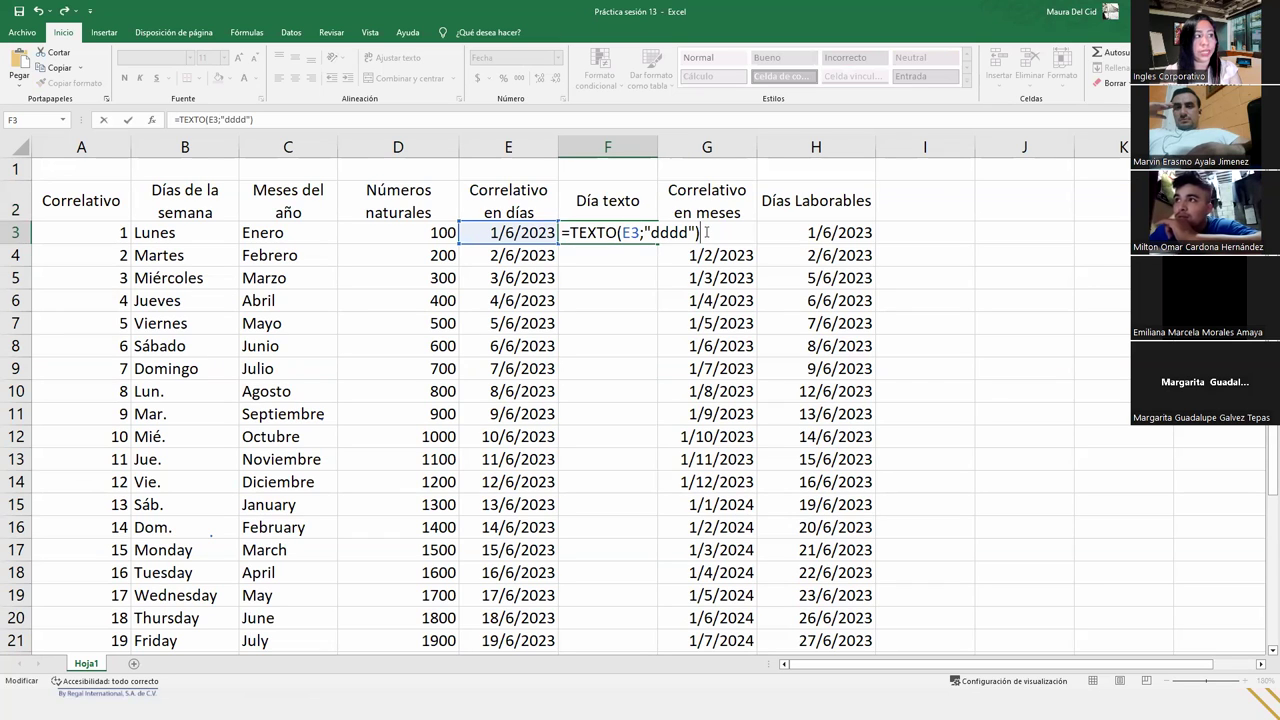
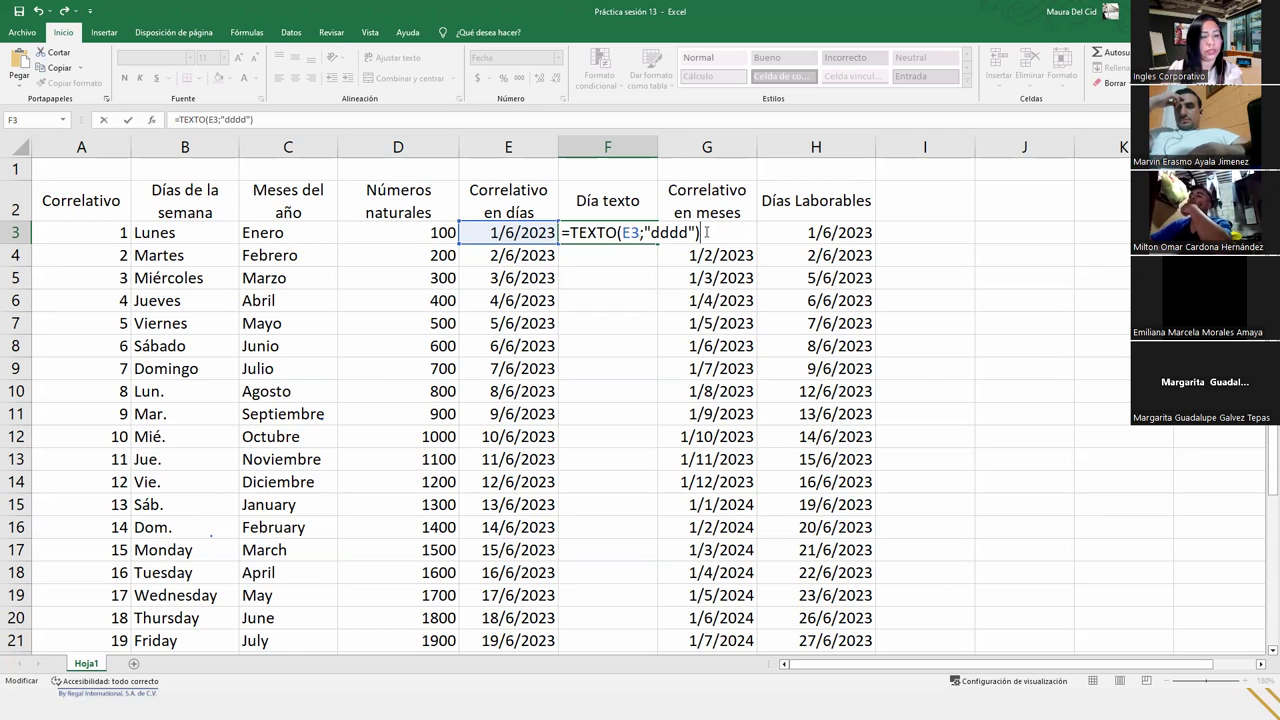
- Commit =TEXTO(E3;"dddd") in F3 and fill it down column F to row 30
key(Return)
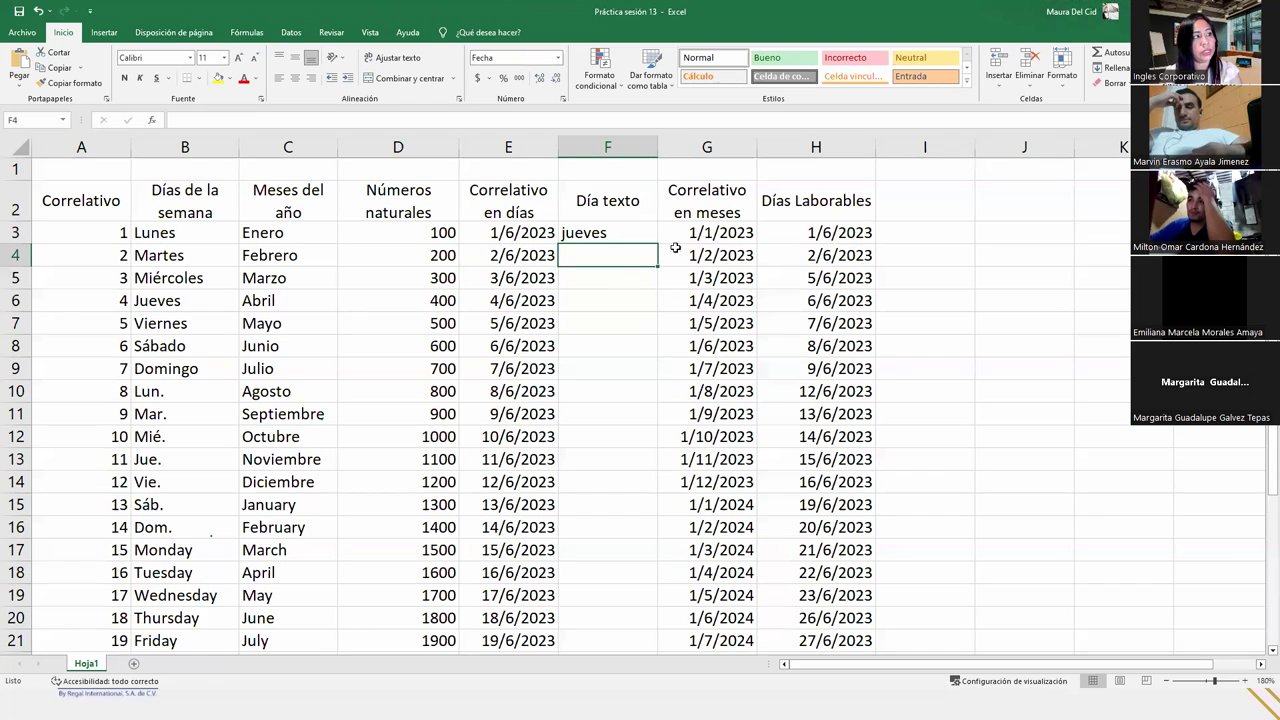
click(603, 240)
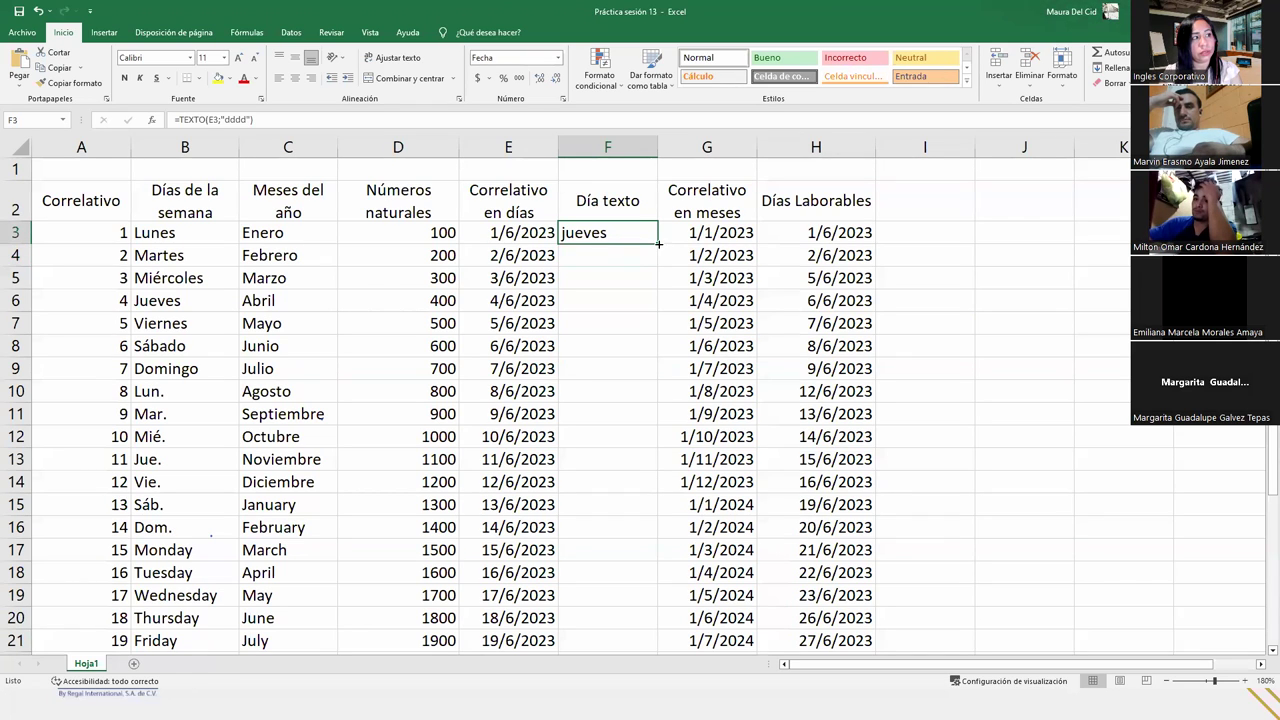
double_click(658, 244)
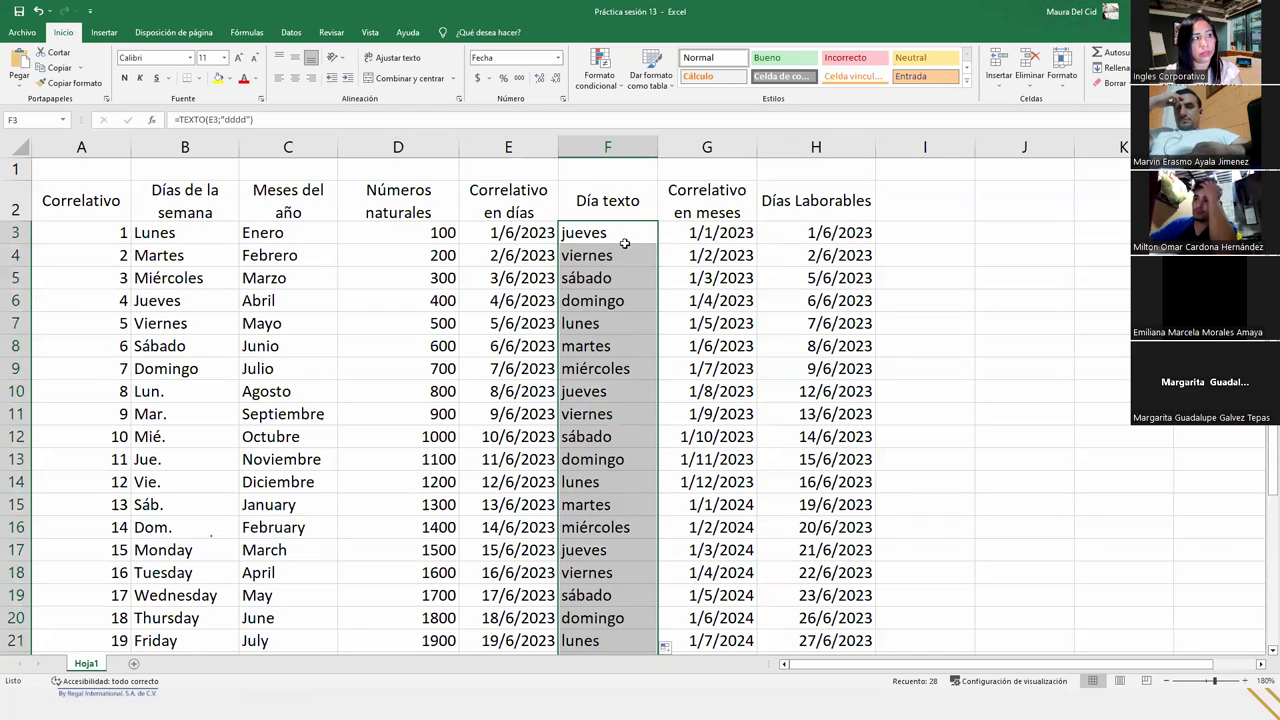
click(620, 252)
- Check the copied weekday formulas in F7 and F22, then select cell I2
click(606, 327)
scroll(608, 330, down, 5)
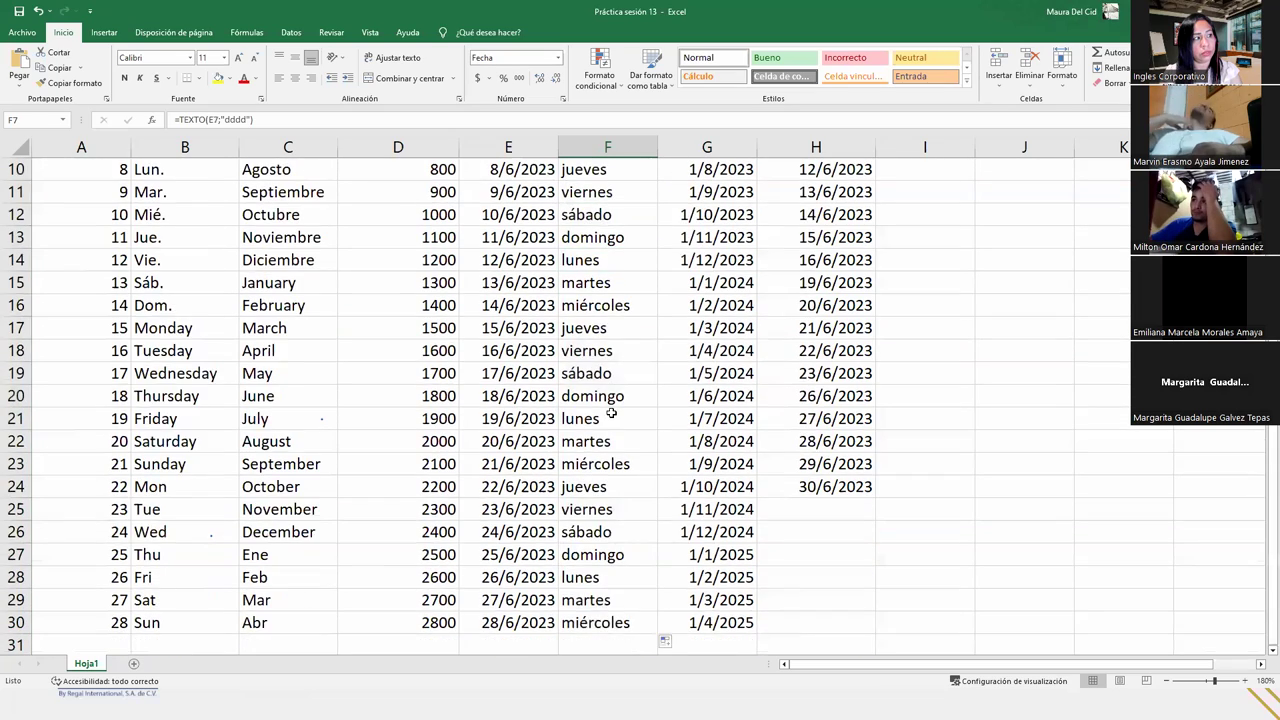
scroll(612, 420, up, 5)
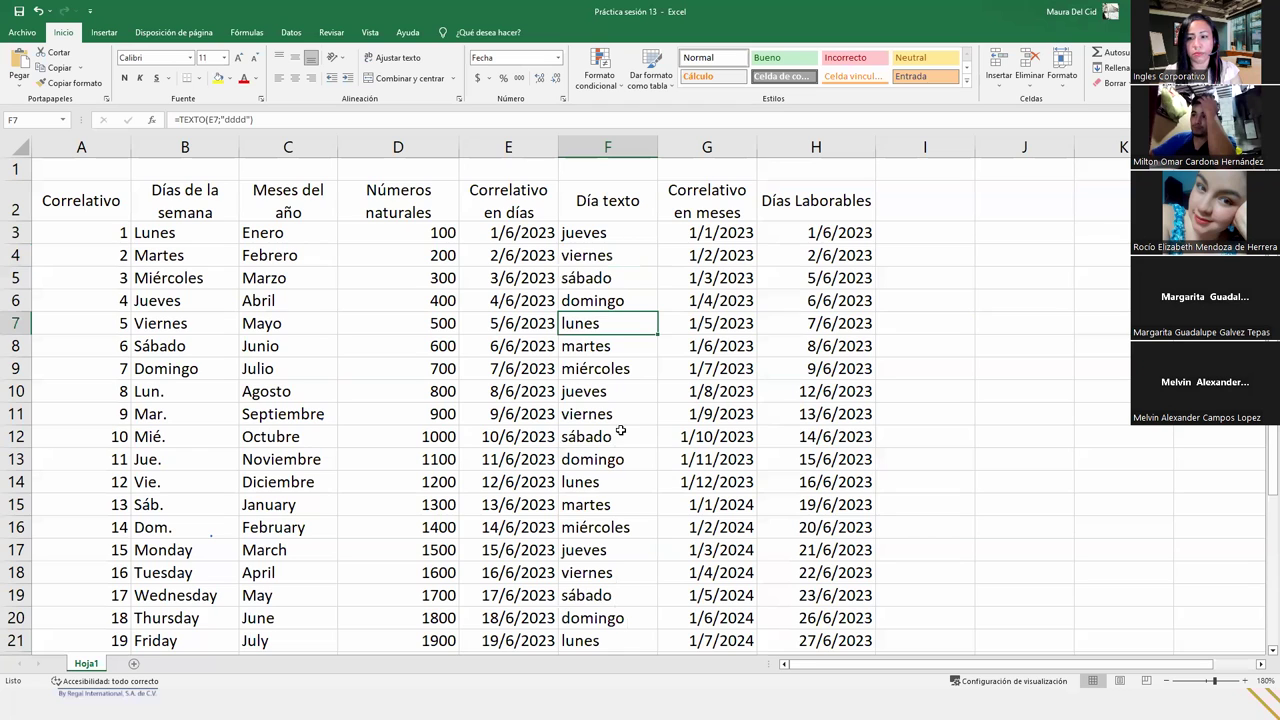
scroll(620, 430, down, 1)
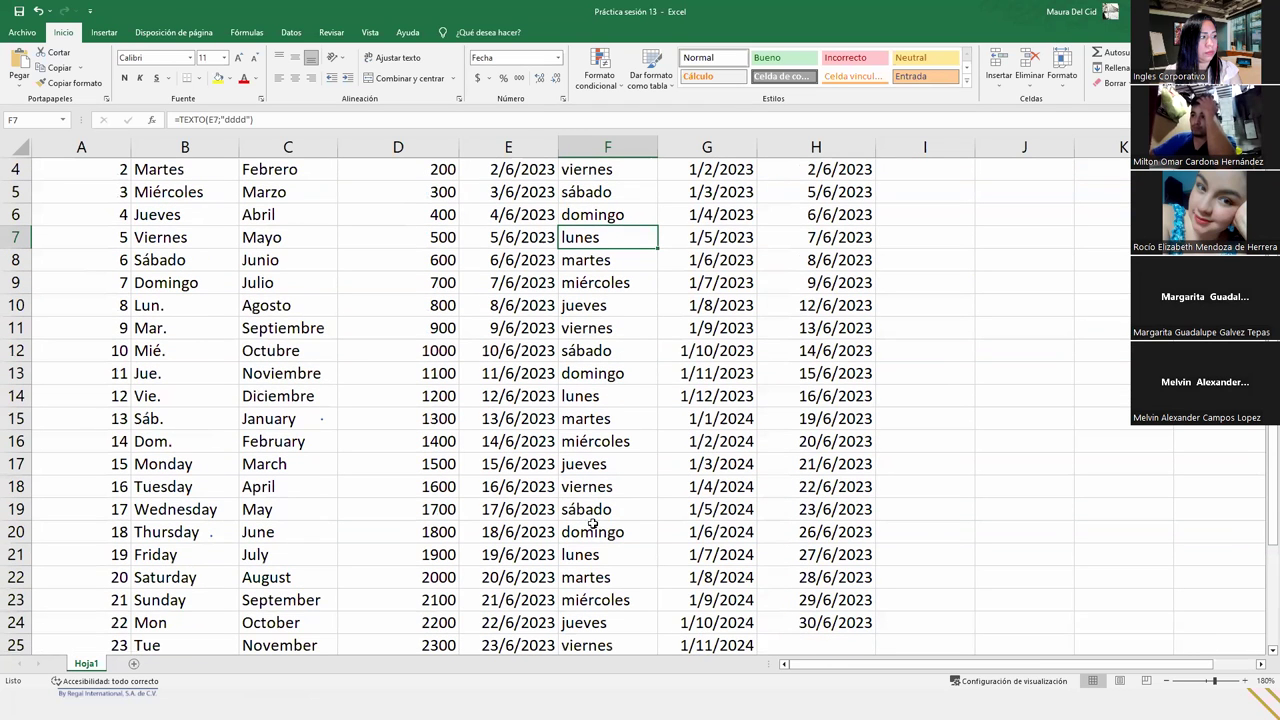
click(600, 578)
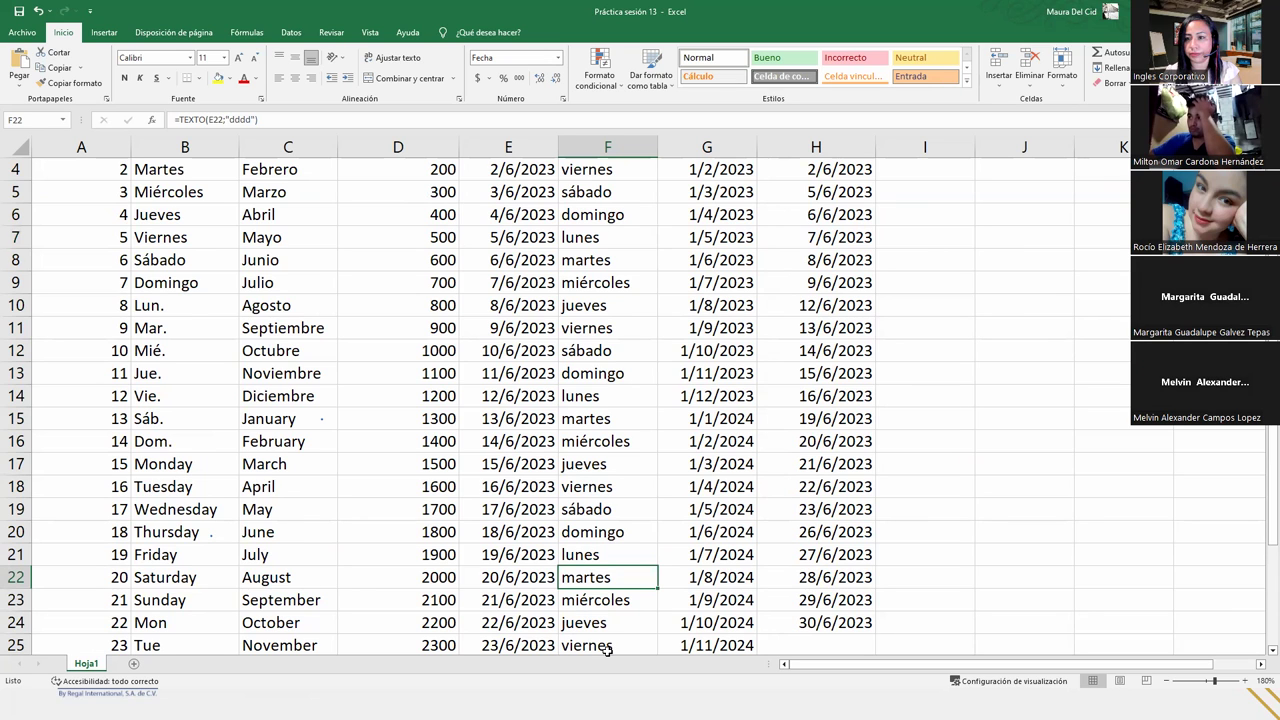
scroll(620, 590, up, 1)
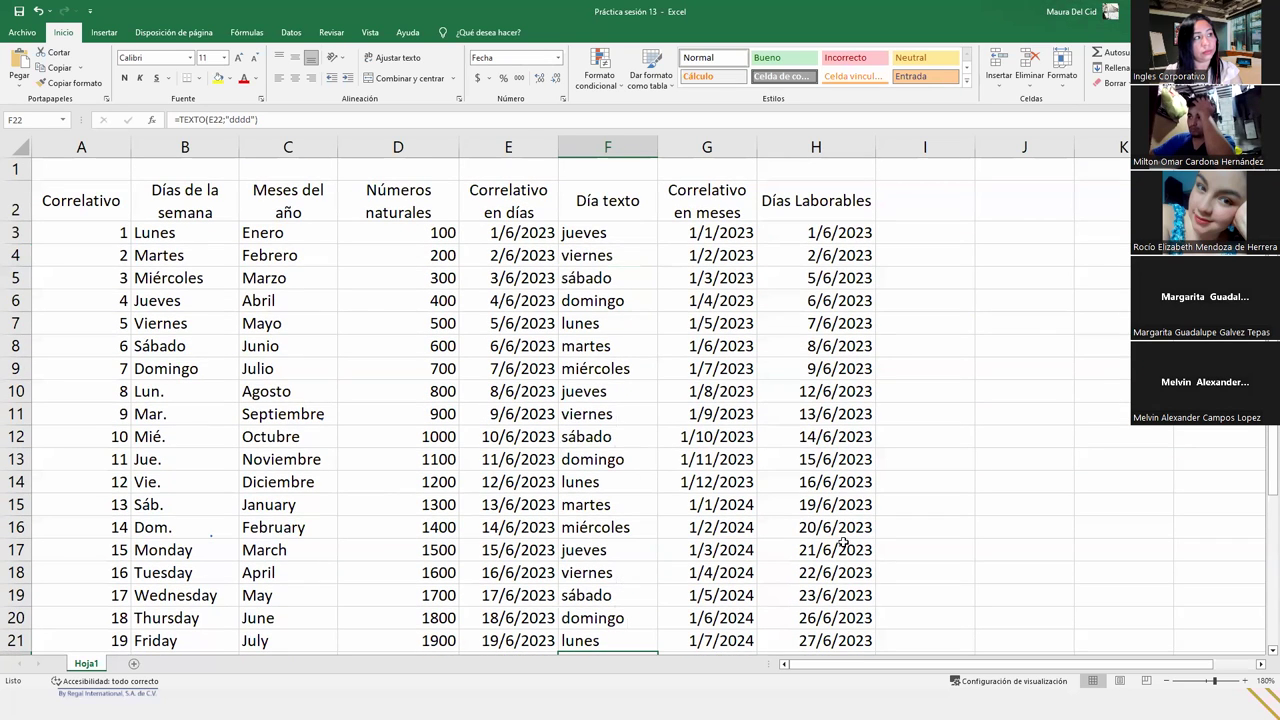
click(906, 198)
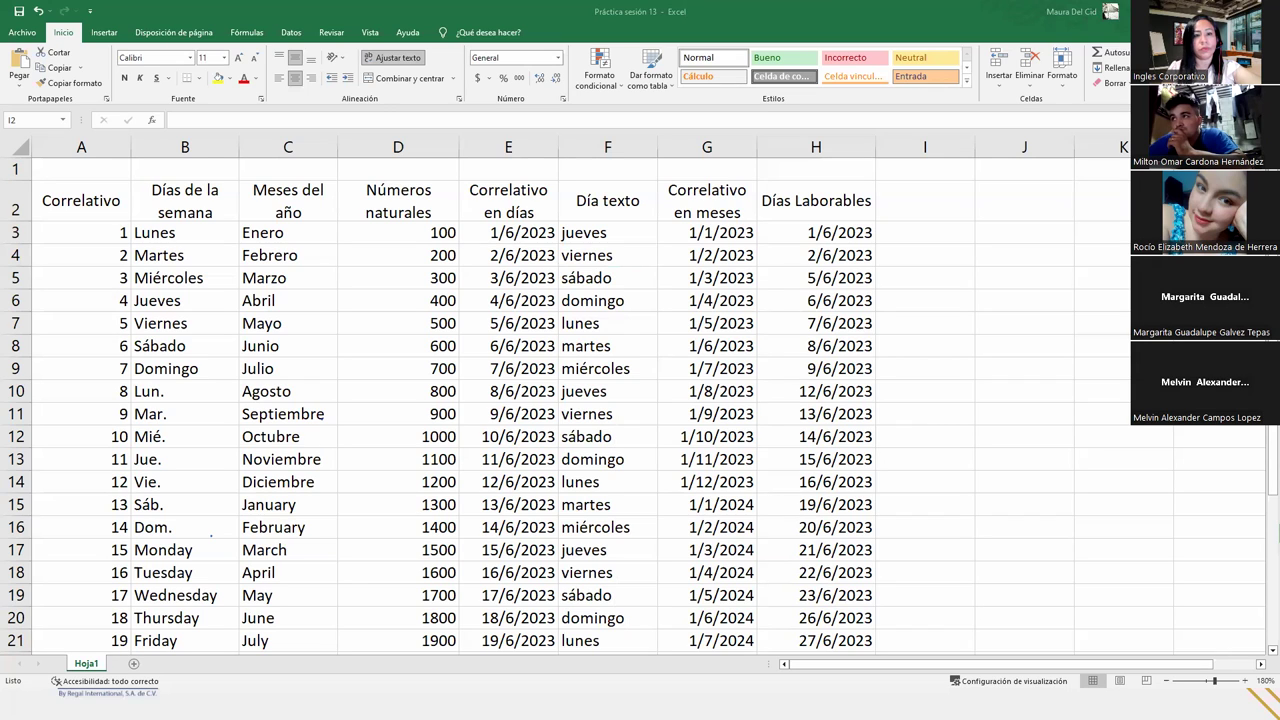
click(927, 195)
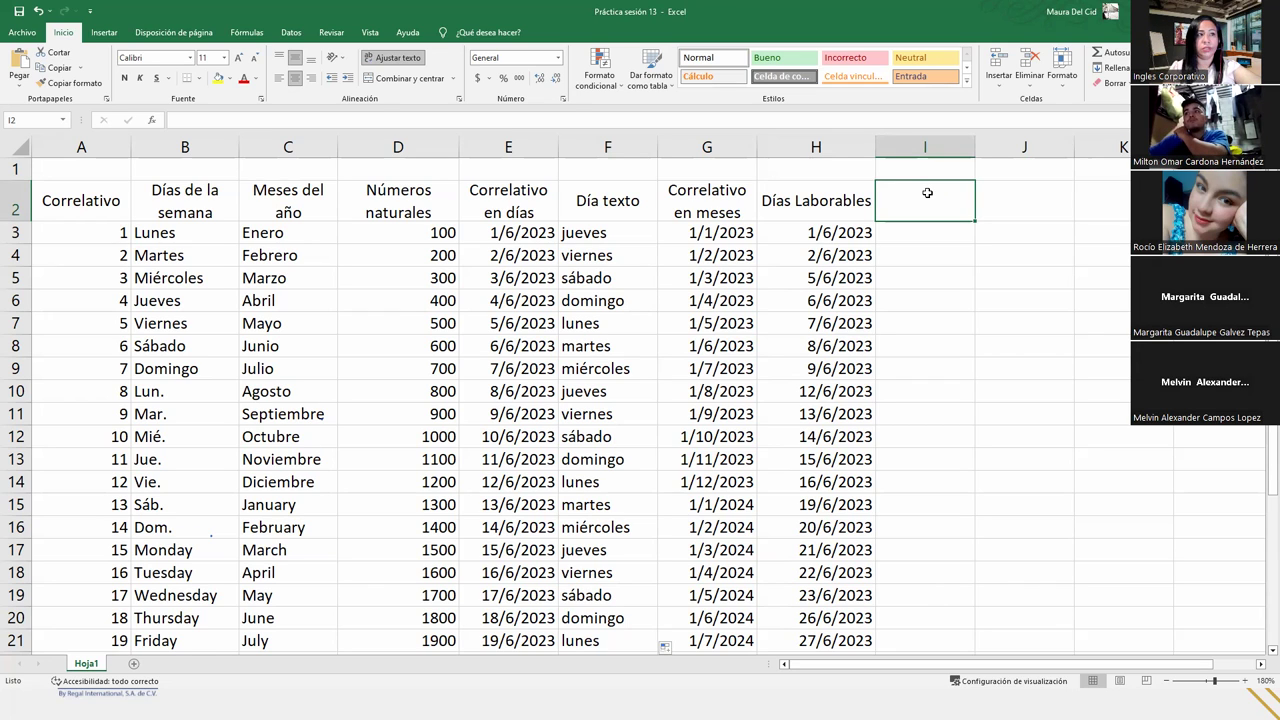
- Enter the heading 'Departamentos de El Salvador' in cell I2, fixing the typo
text(Dep)
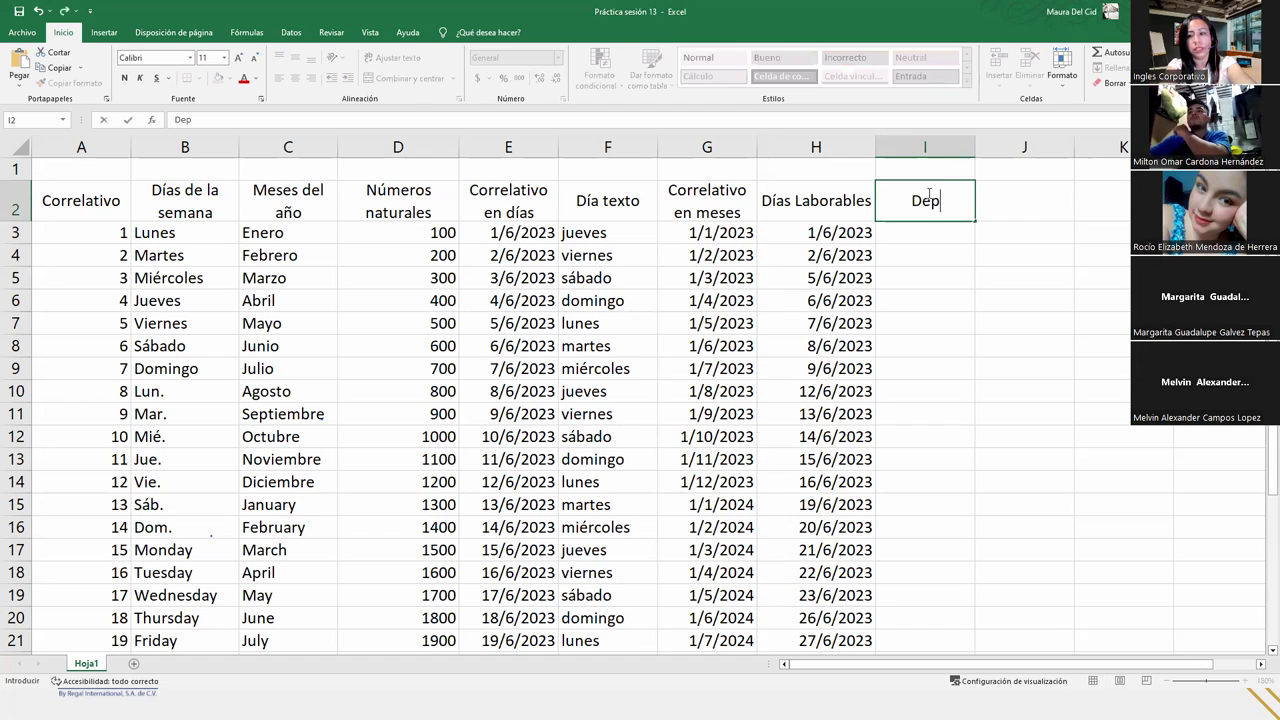
text(artamen)
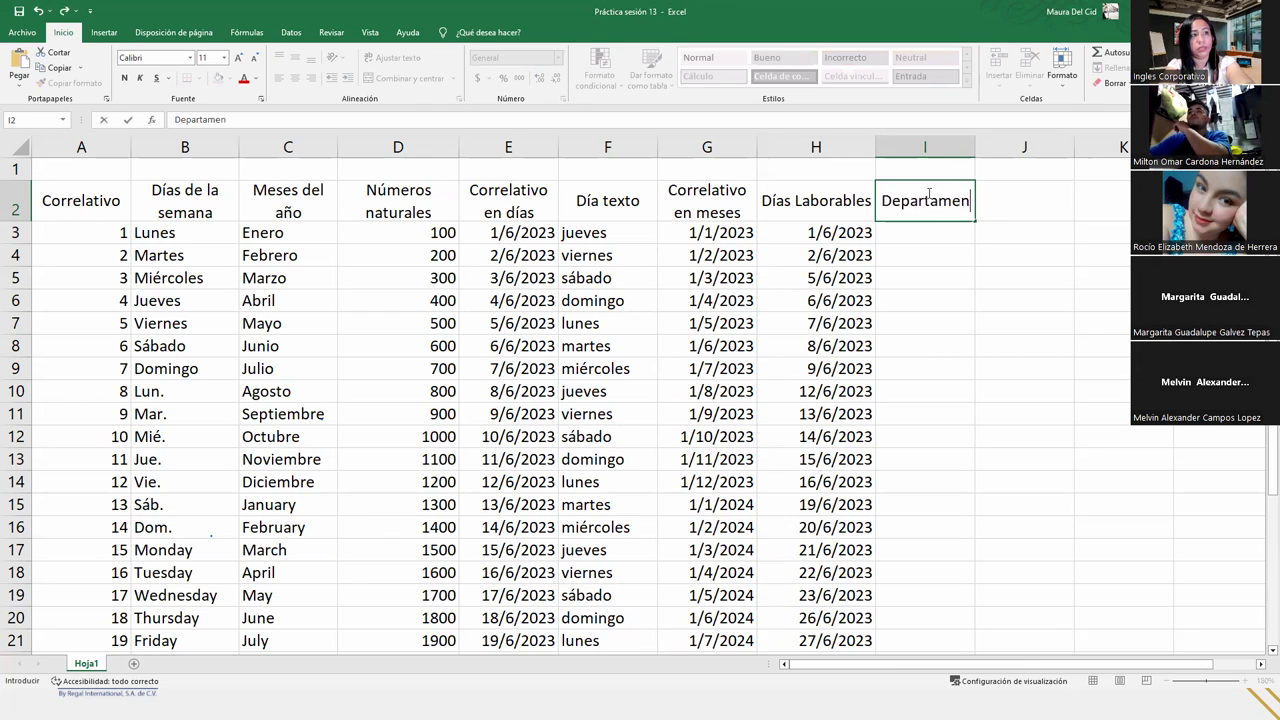
text(tos de El Salvadr)
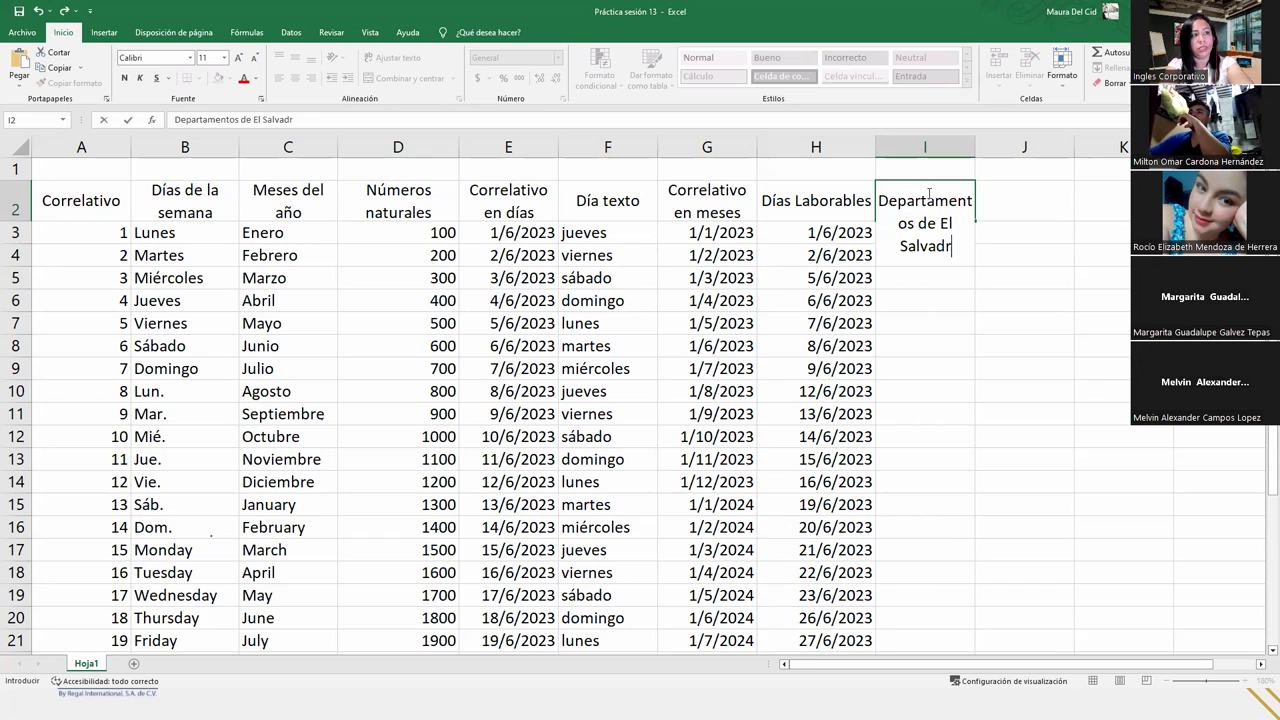
key(BackSpace)
text(or)
key(Return)
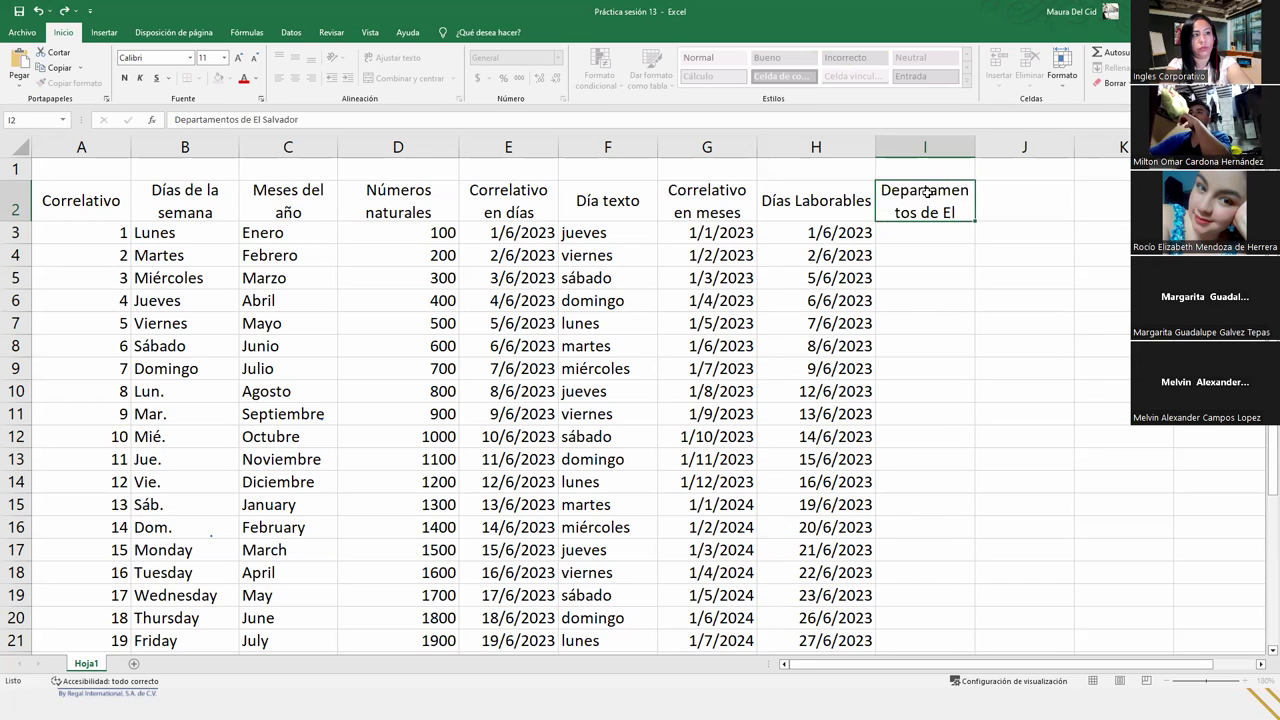
- Widen column I so the full heading fits, then select I3
drag(976, 148, 998, 145)
click(998, 152)
click(954, 165)
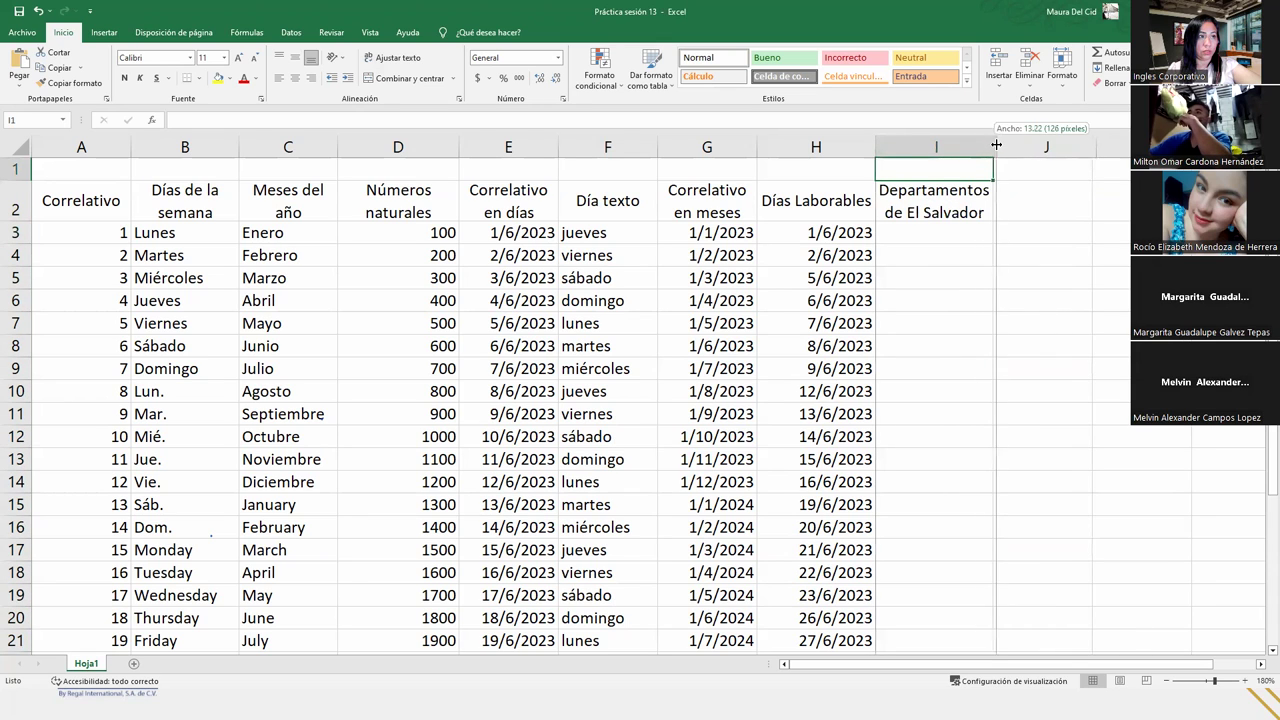
click(938, 220)
click(930, 234)
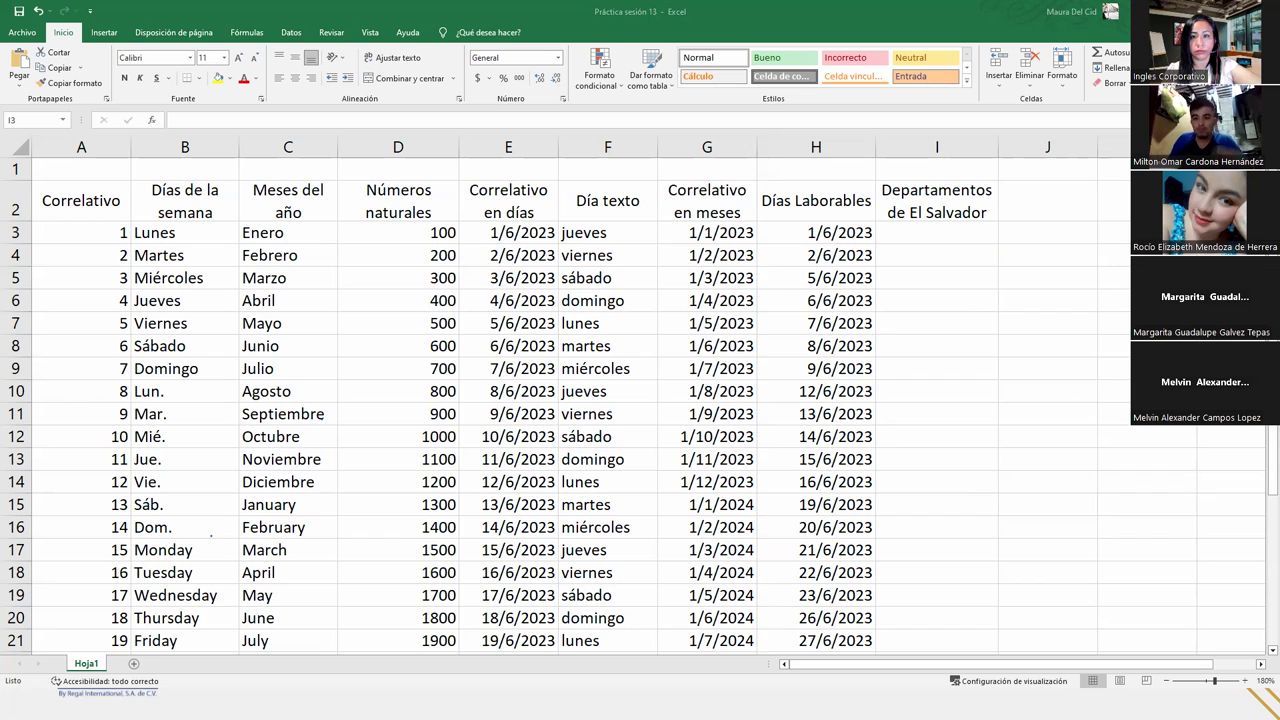
- From cell I3, open the Archivo backstage and launch Opciones de Excel
click(936, 232)
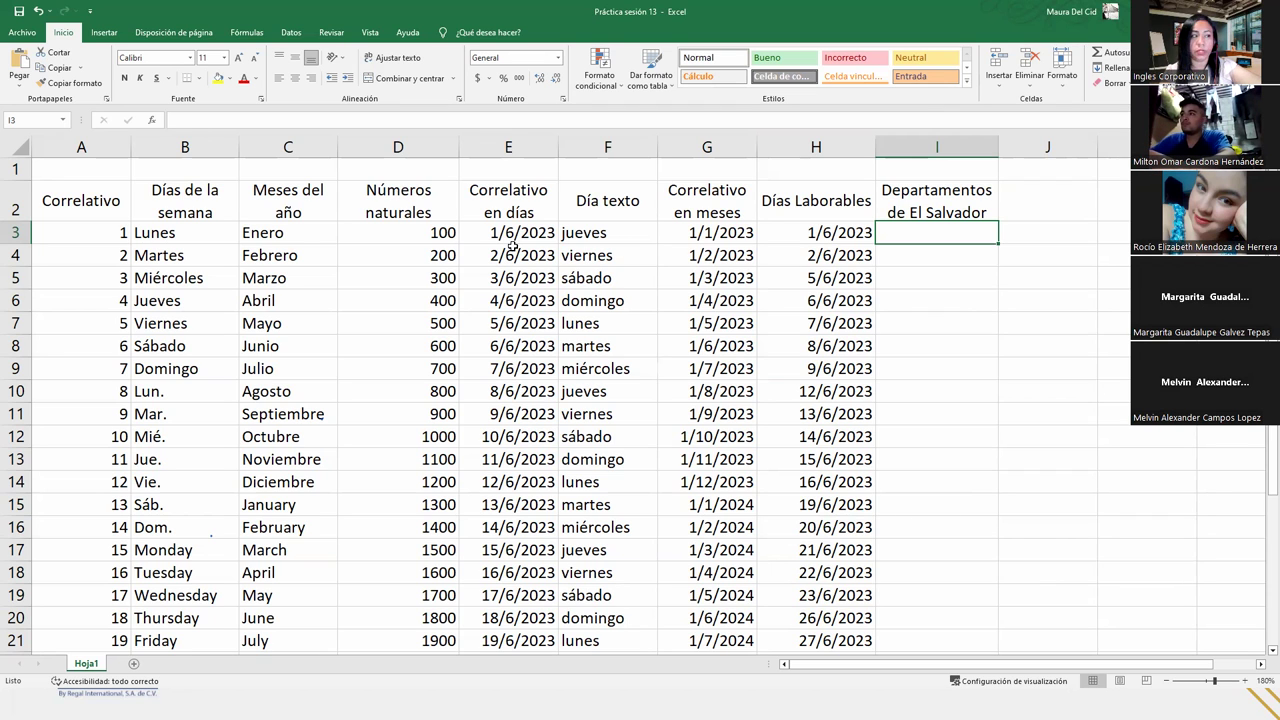
click(24, 34)
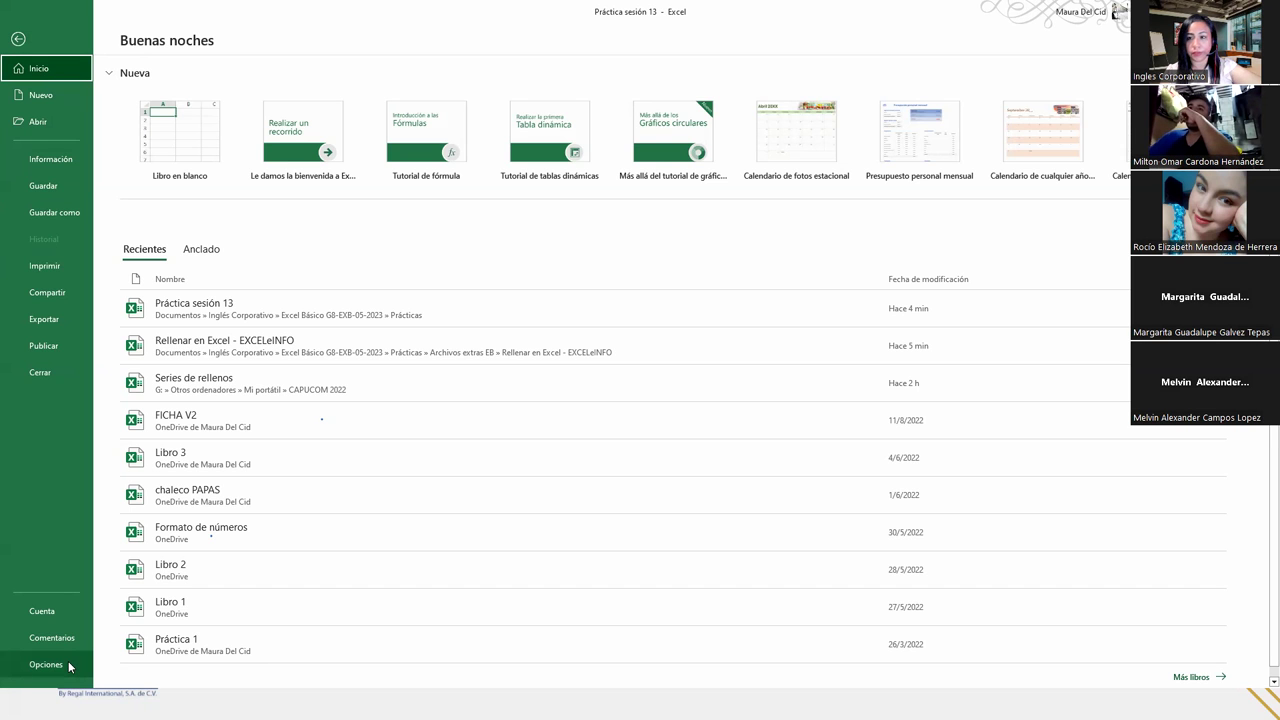
click(46, 664)
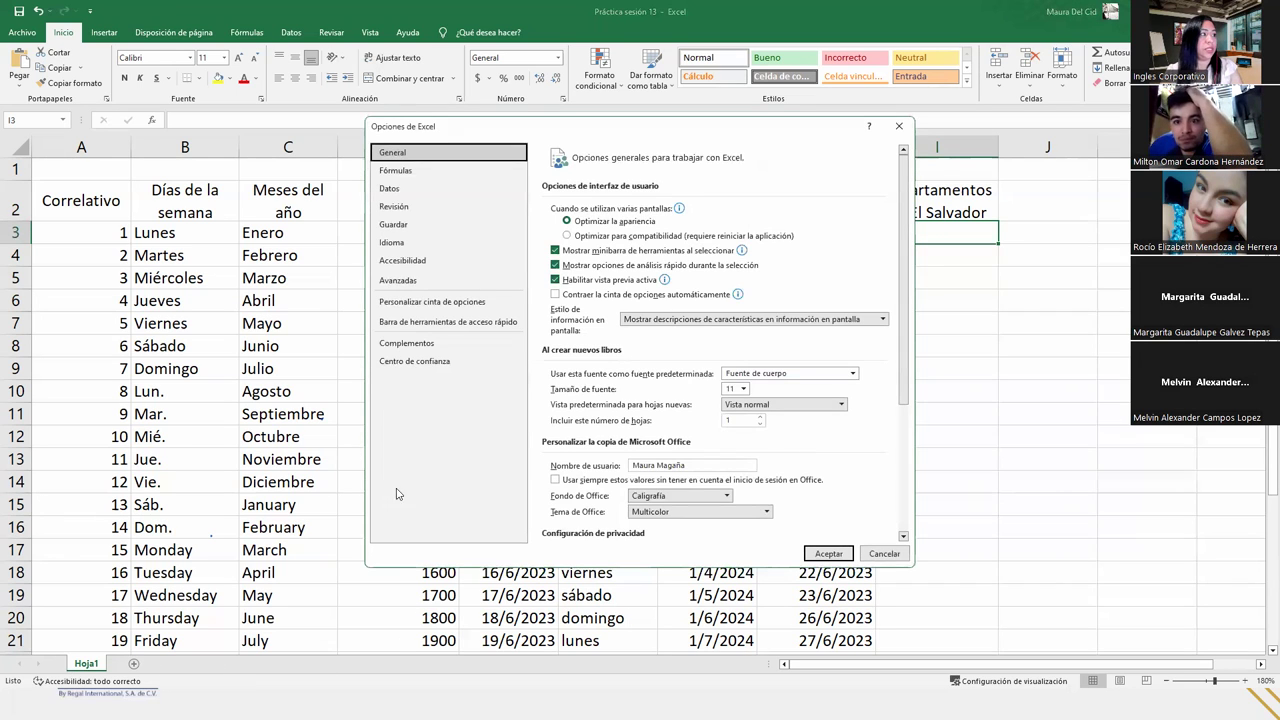
- In the Avanzadas options, scroll to General and open Modificar listas personalizadas
click(435, 287)
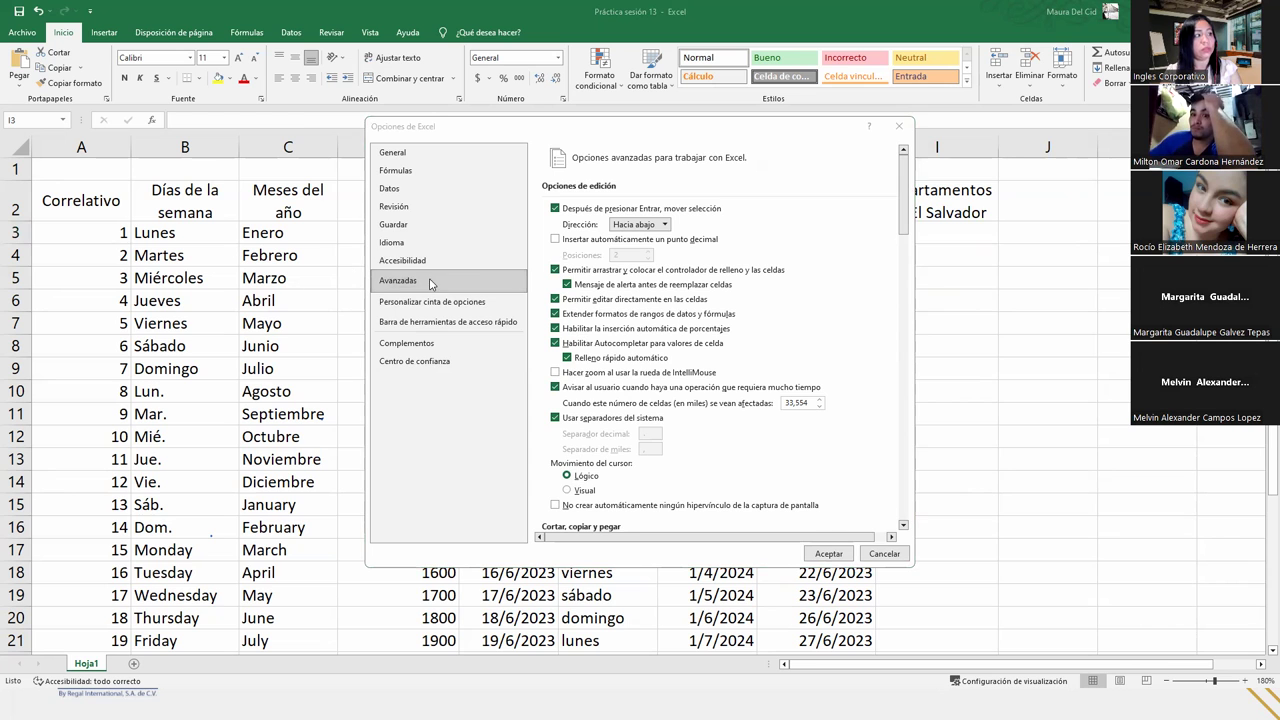
drag(903, 172, 898, 478)
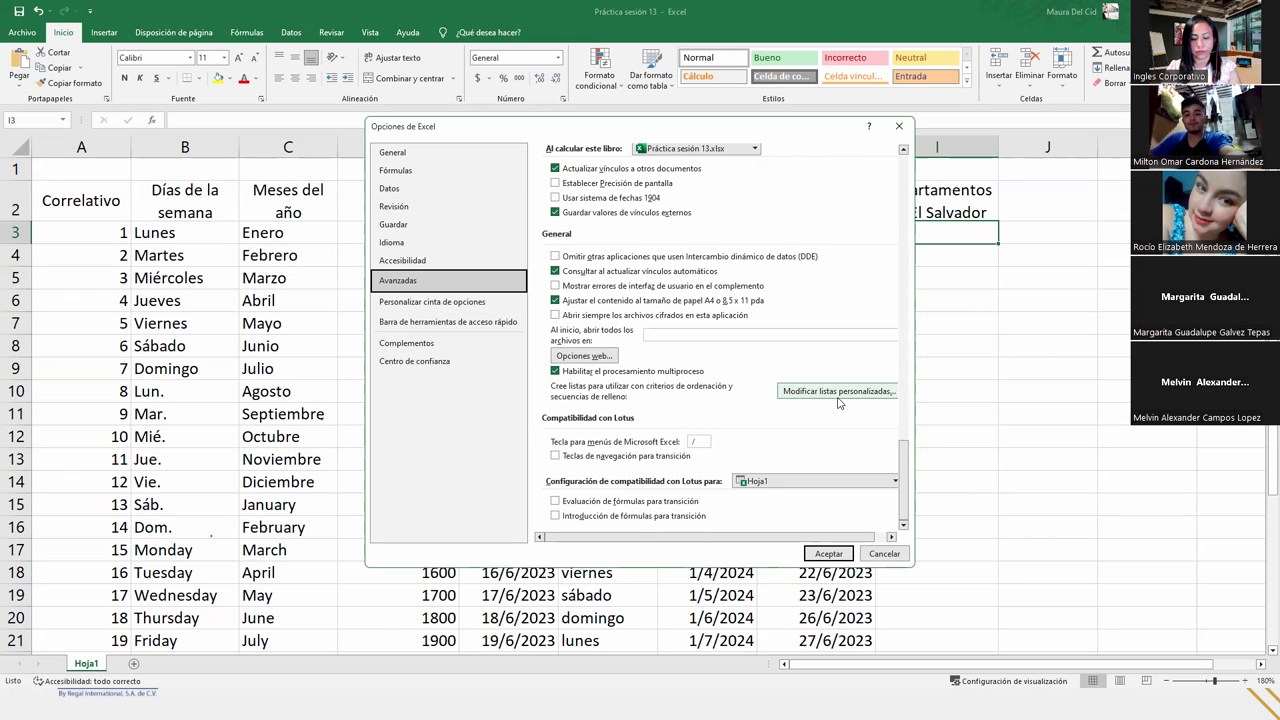
click(839, 393)
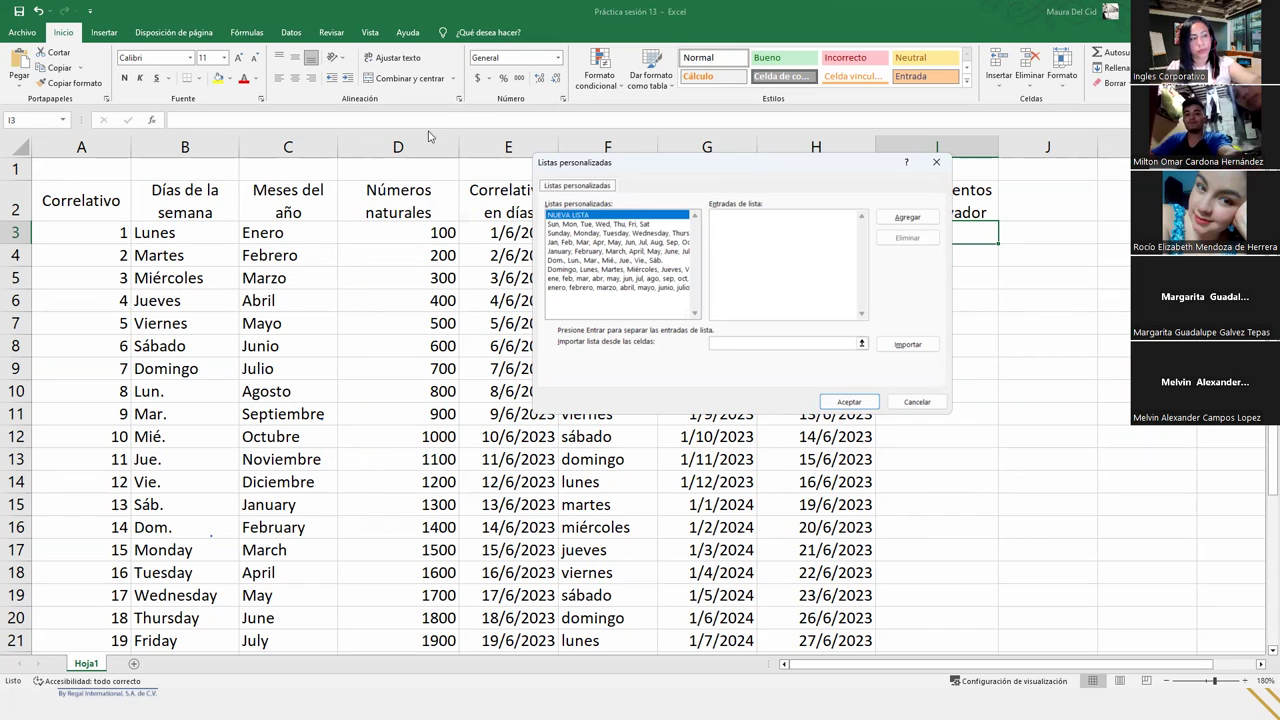
click(560, 226)
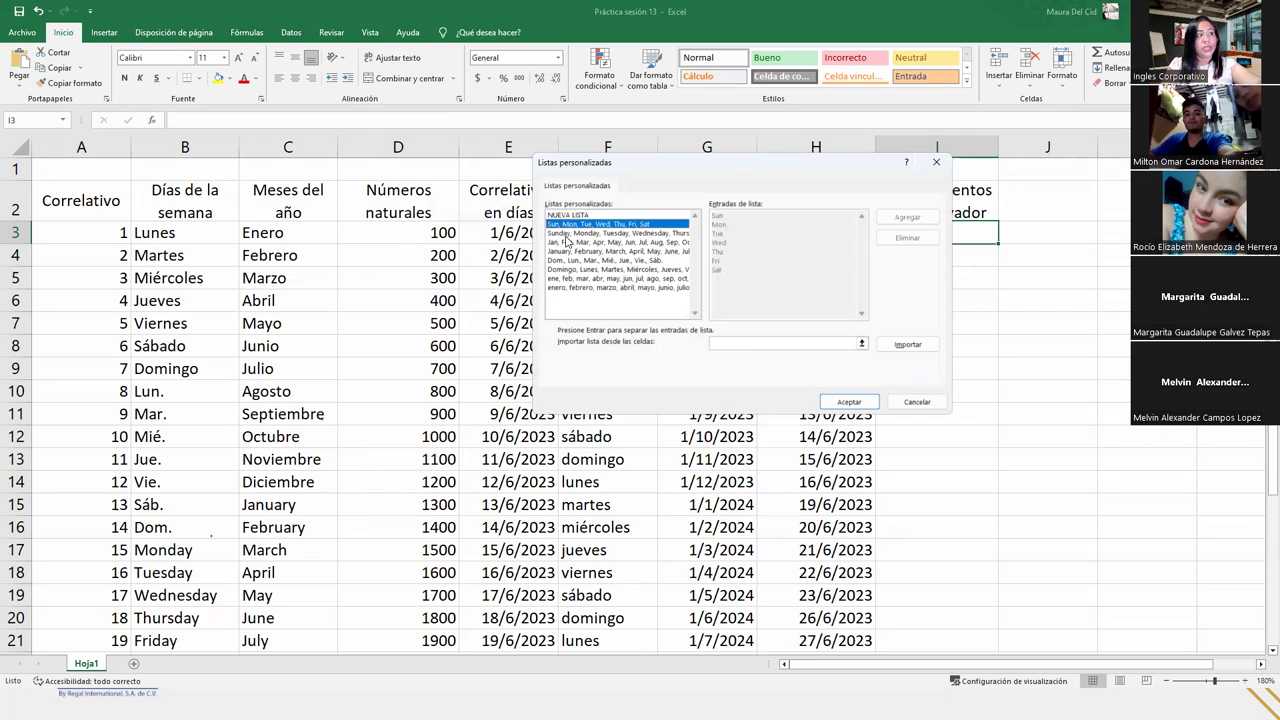
click(597, 234)
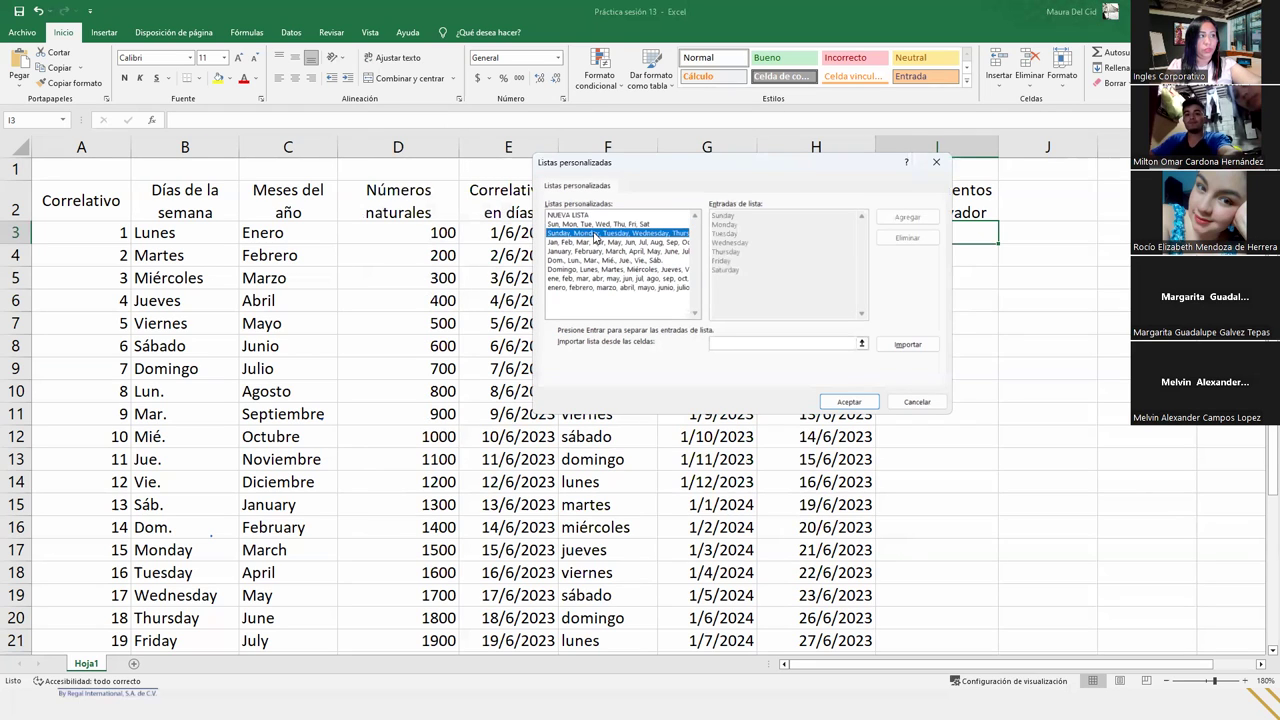
click(595, 260)
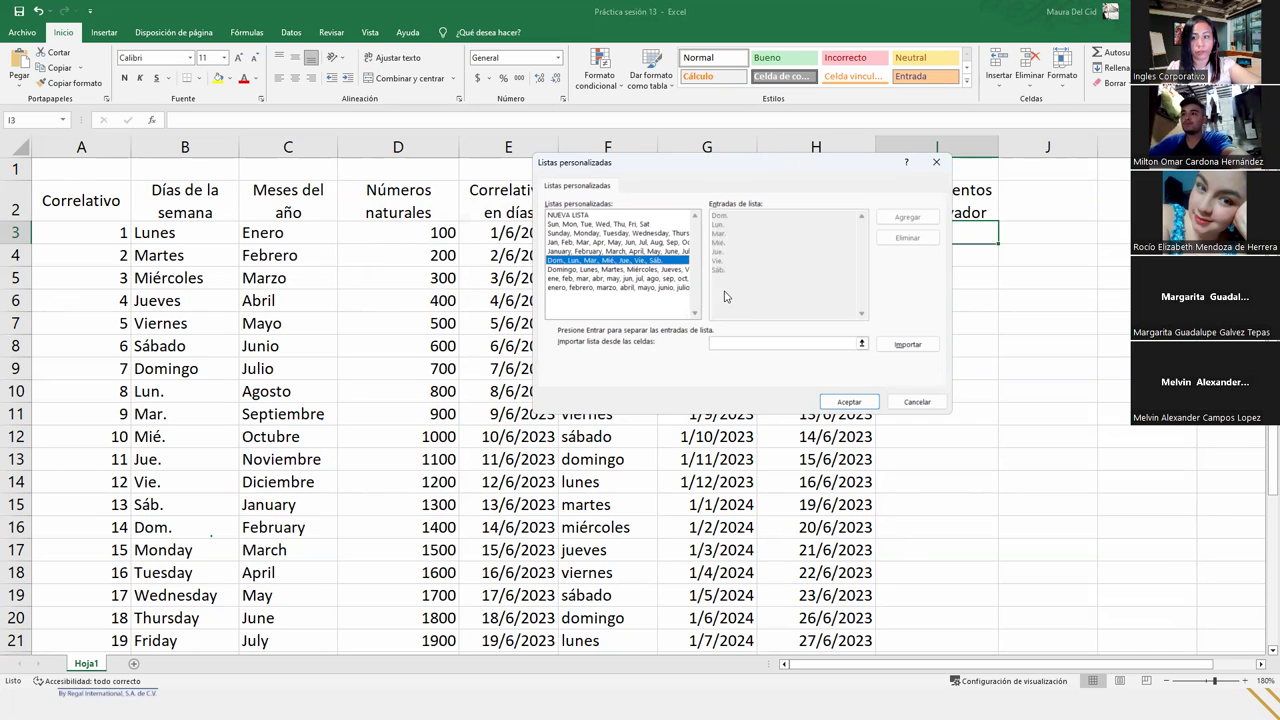
click(627, 271)
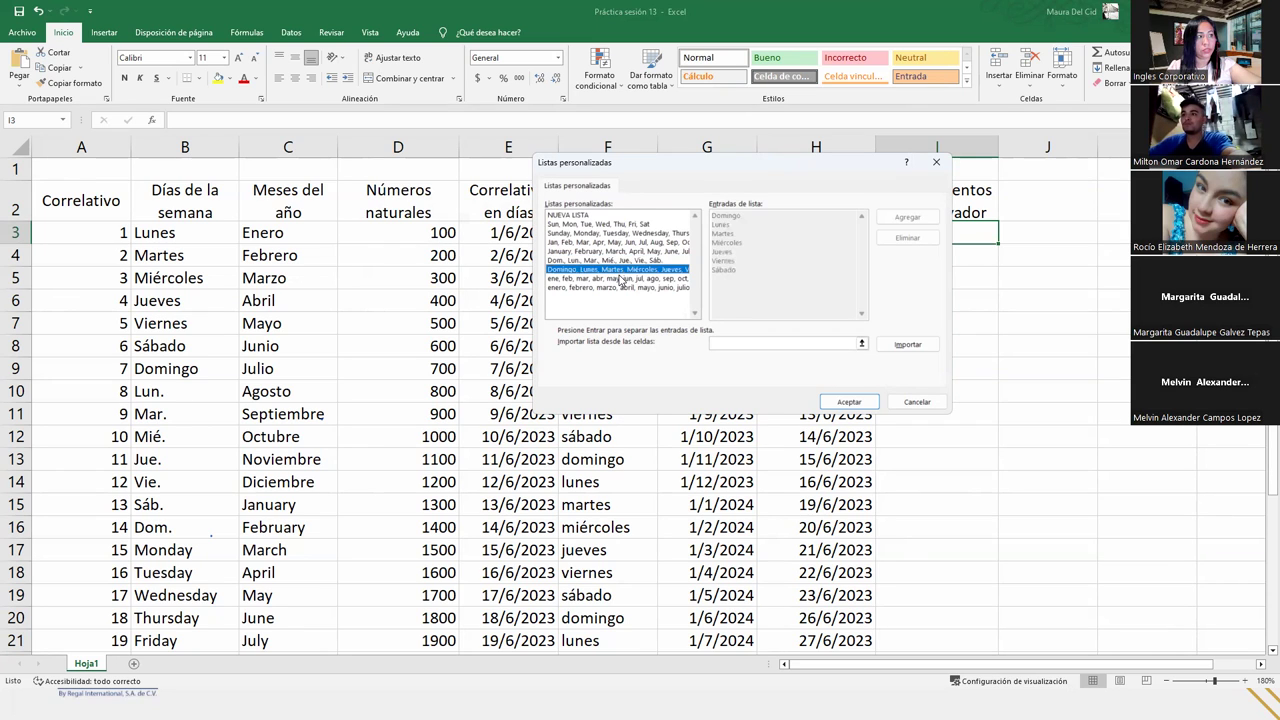
click(622, 279)
click(621, 288)
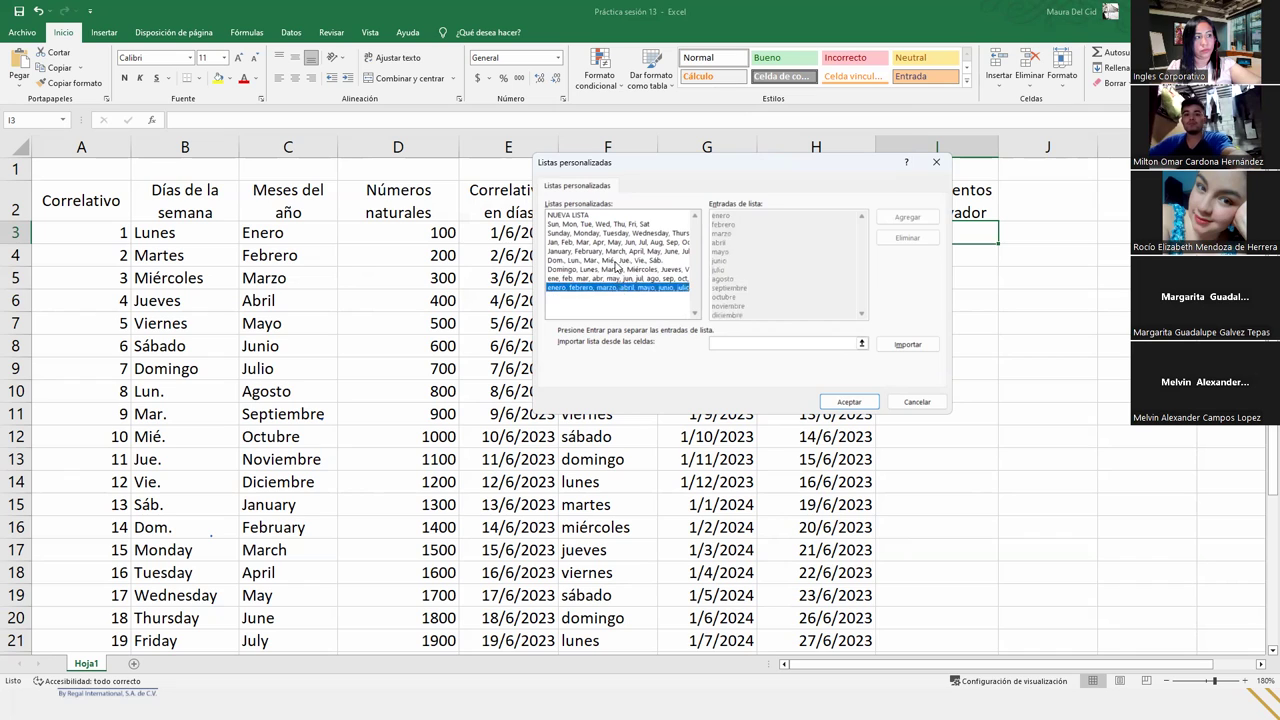
click(617, 260)
click(619, 252)
click(620, 234)
click(619, 225)
click(619, 234)
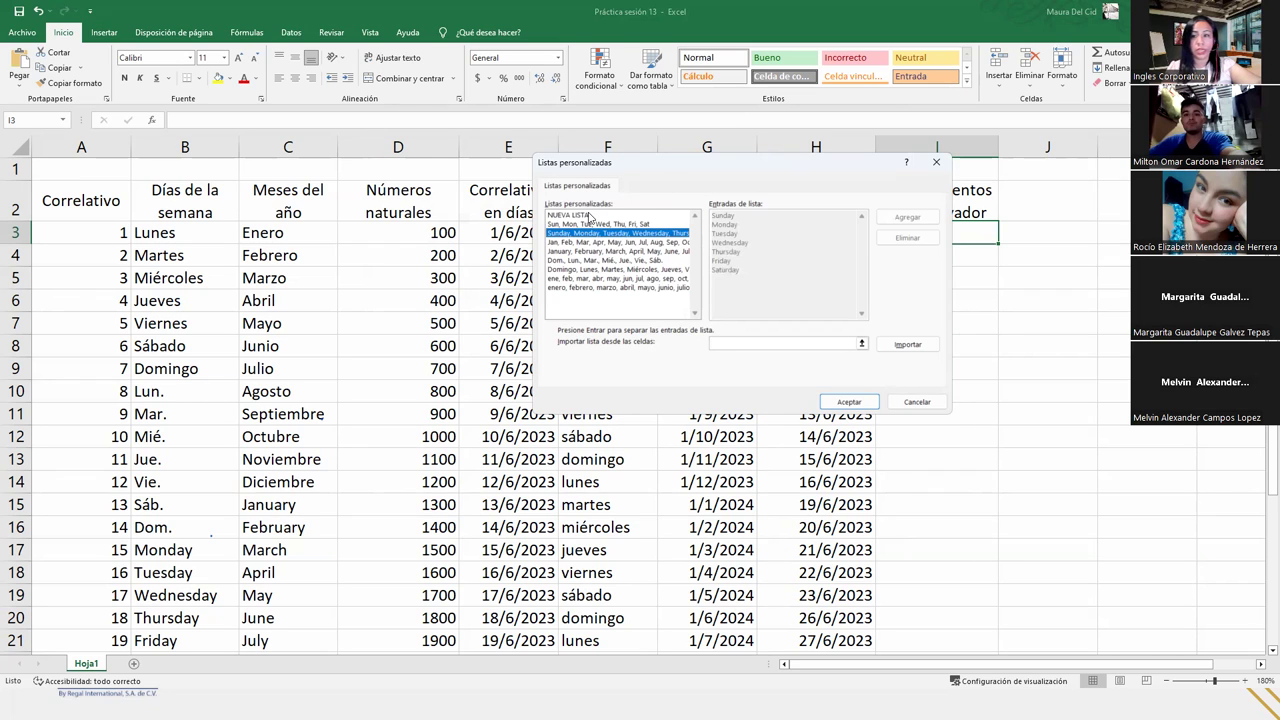
click(590, 216)
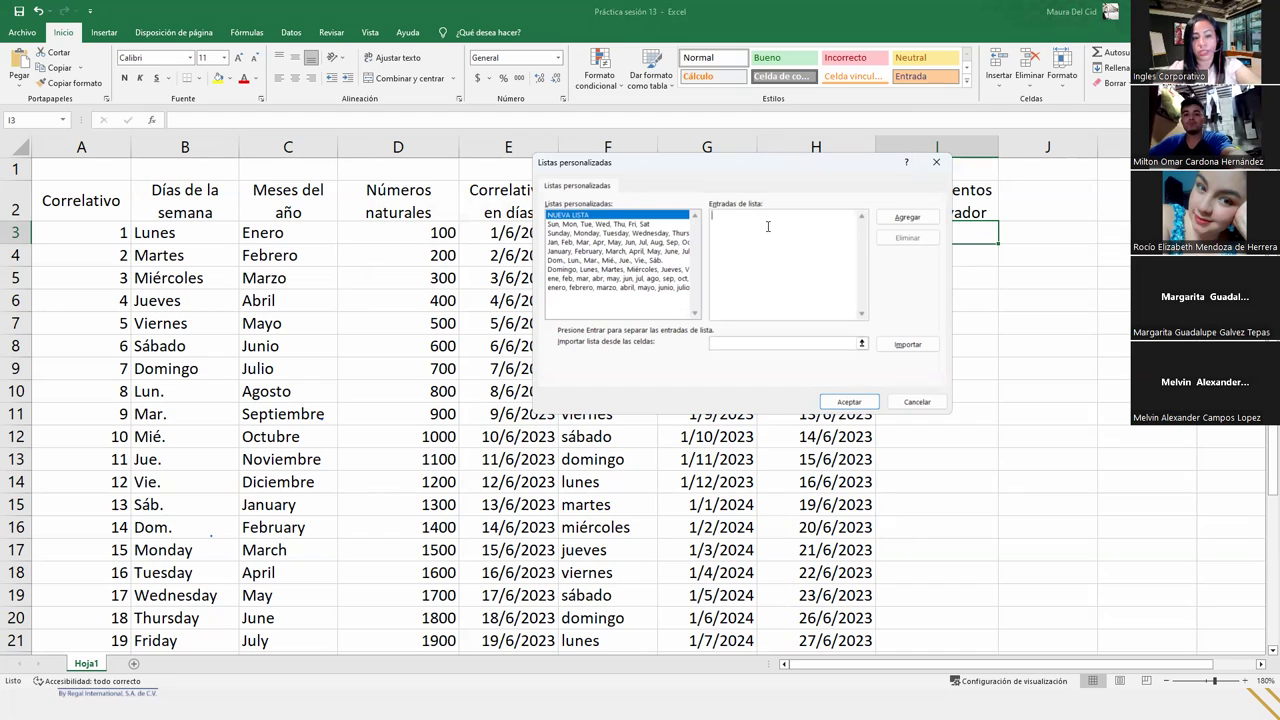
- Type the first list entries: Ahuachapán, Cabañas, Chalatenango, Cuscatlán, La Libertad, La Paz
text(Ahuachap)
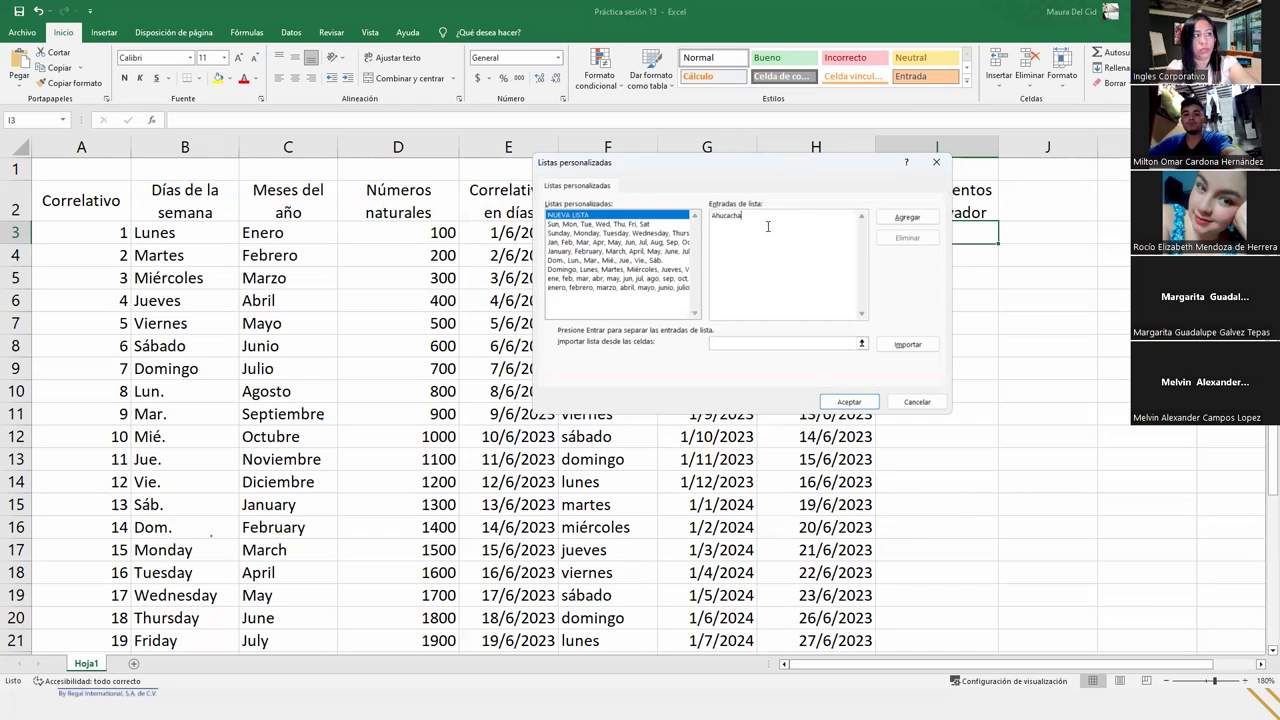
key(BackSpace)
key(BackSpace)
key(BackSpace)
key(BackSpace)
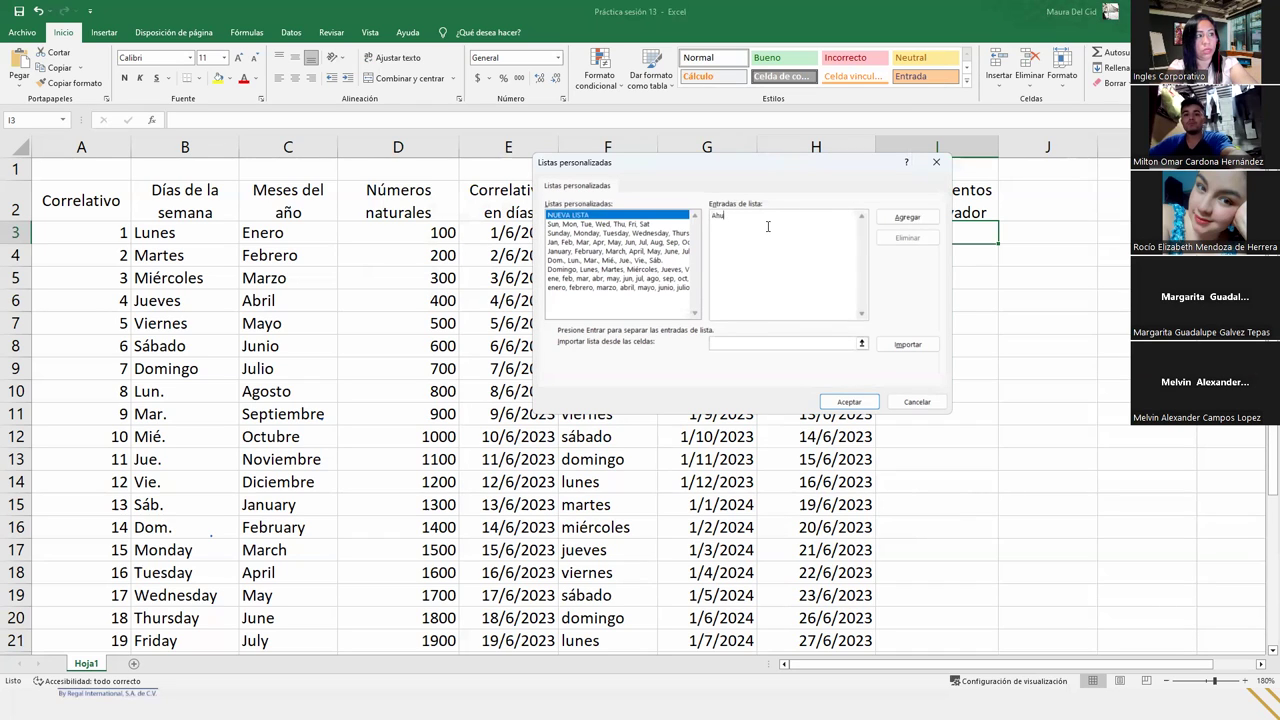
text(chap)
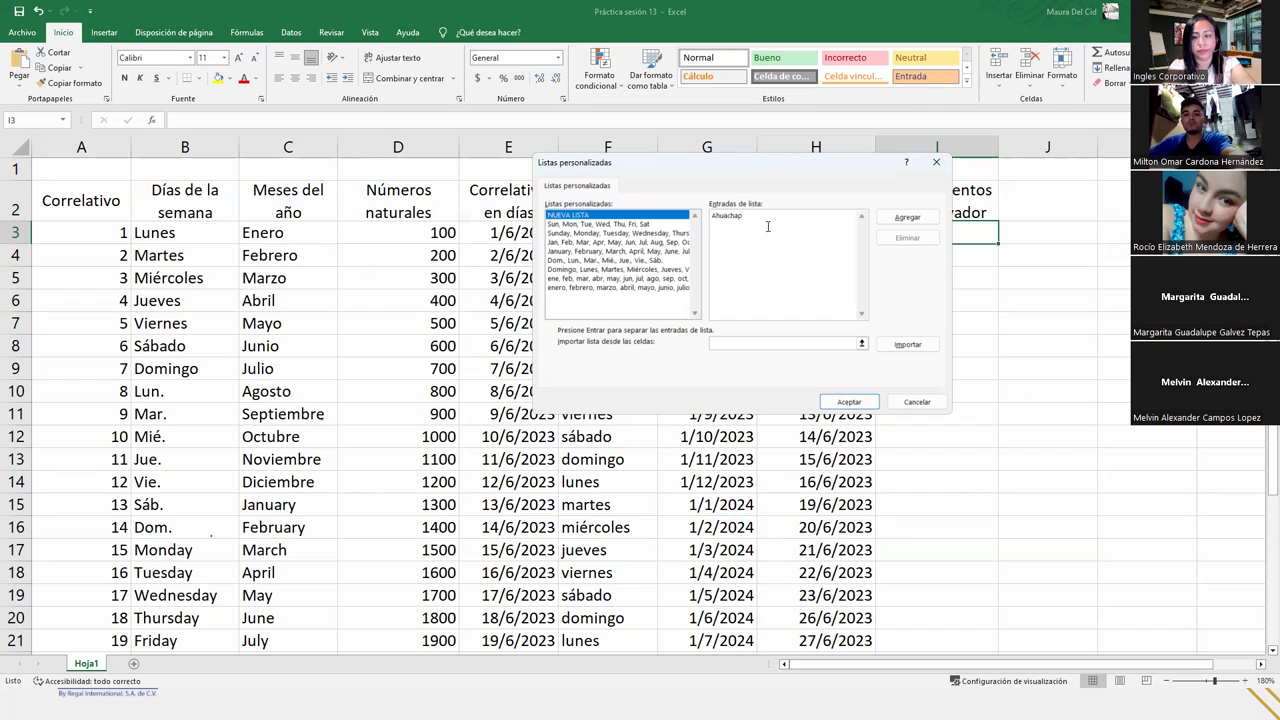
text(án)
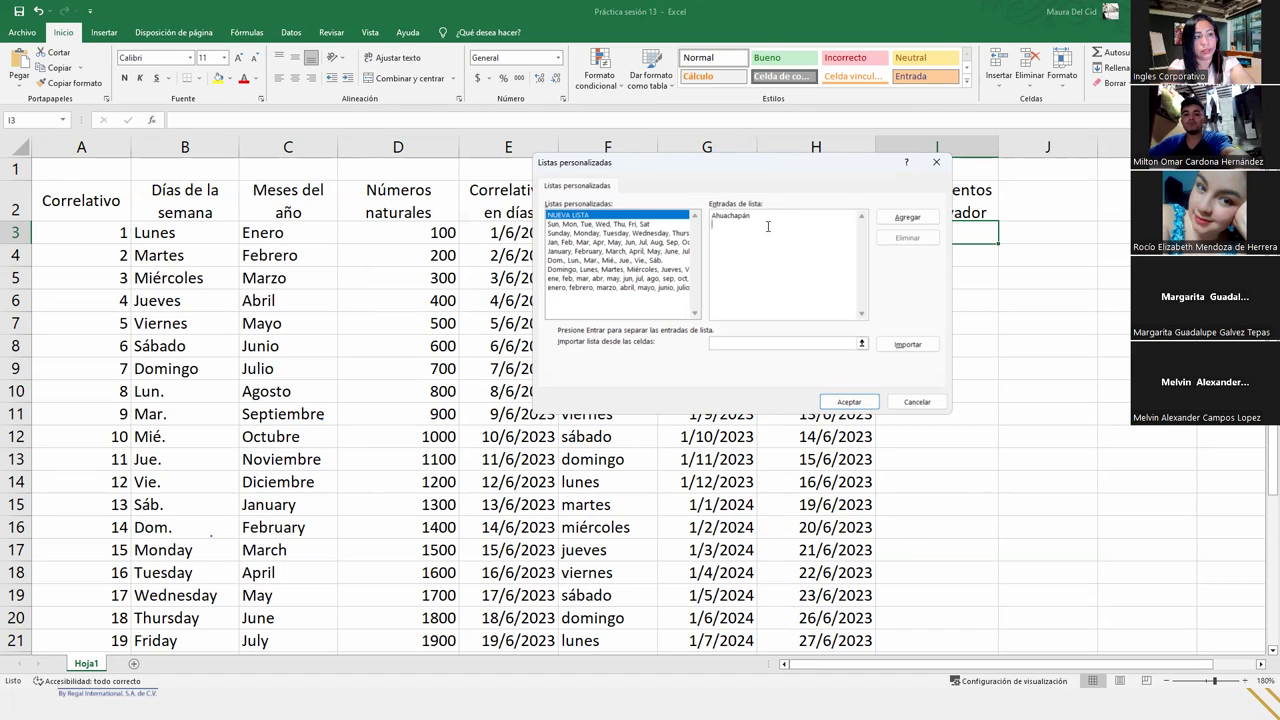
key(Return)
text(Cabañas Cha)
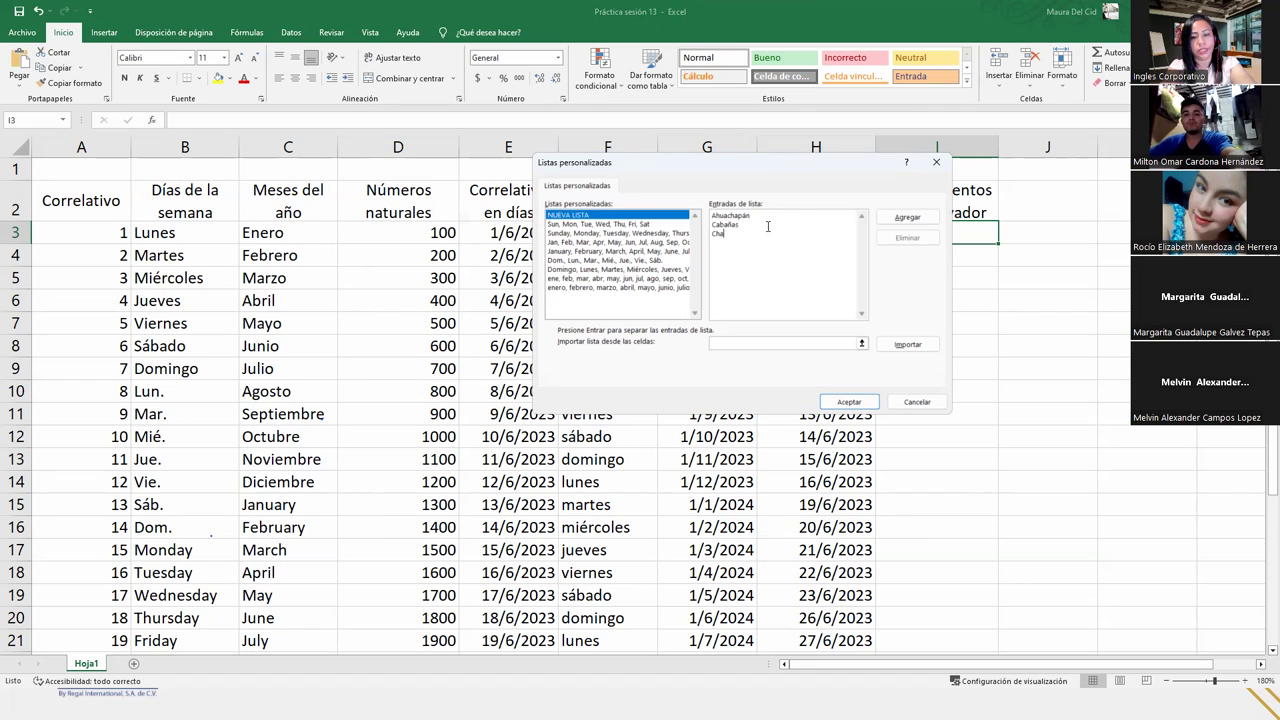
text(latenango )
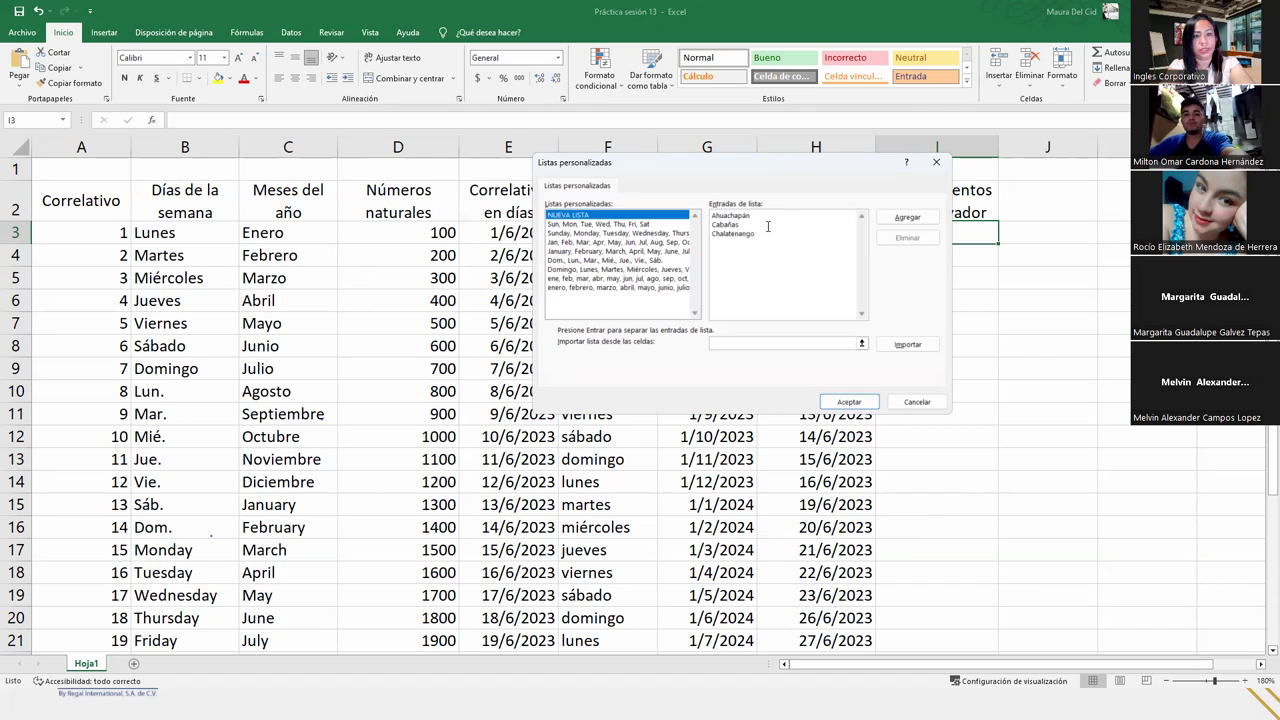
text(Cuscat)
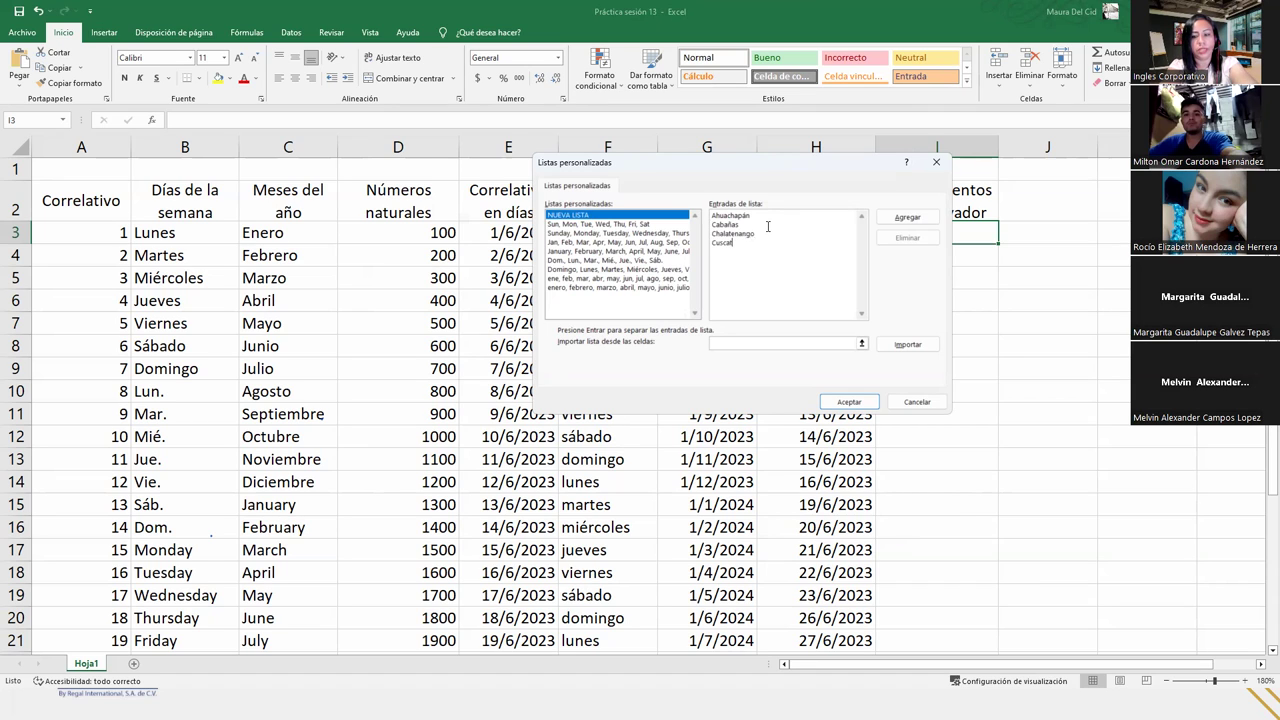
text(lán )
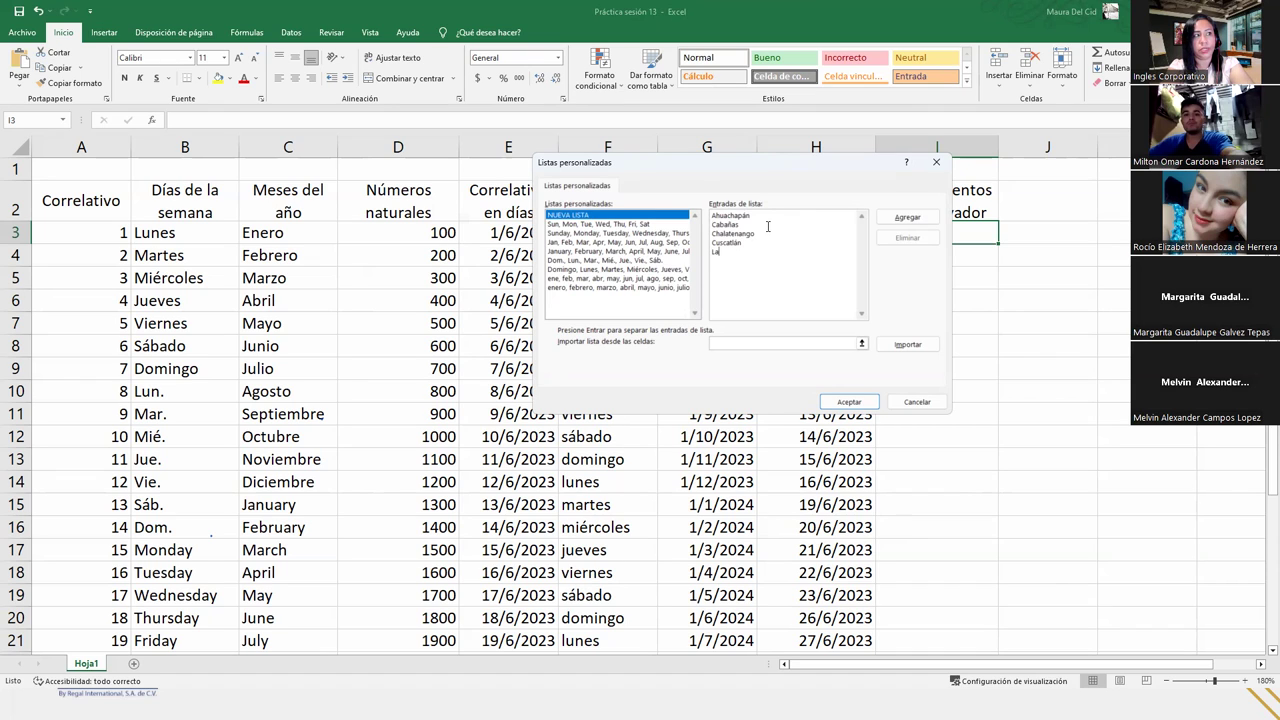
text(La Libertad )
text(La)
text( Paz)
key(Return)
- Add La Unión, Morazán, San Miguel, San Salvador, San Vicente, Santa Ana, Sonsonate and Usulután
text(La Uni)
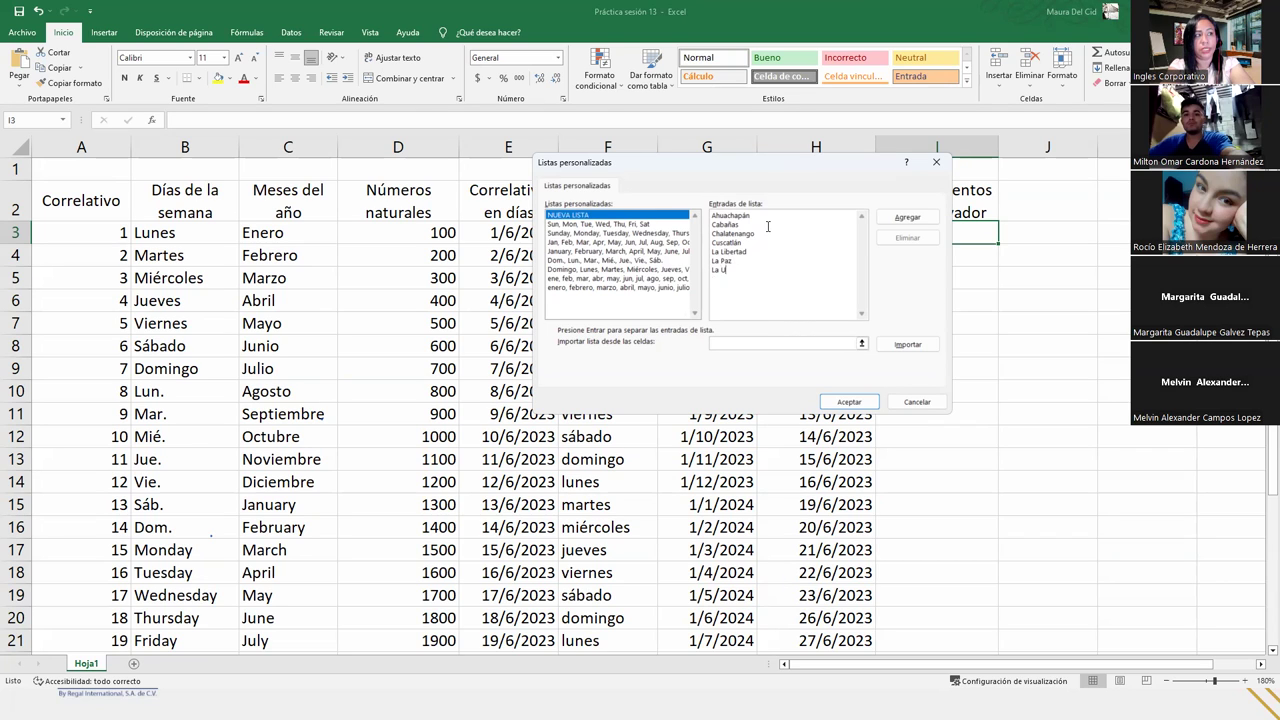
key(BackSpace)
key(BackSpace)
text(nión)
key(Return)
text(Morazán )
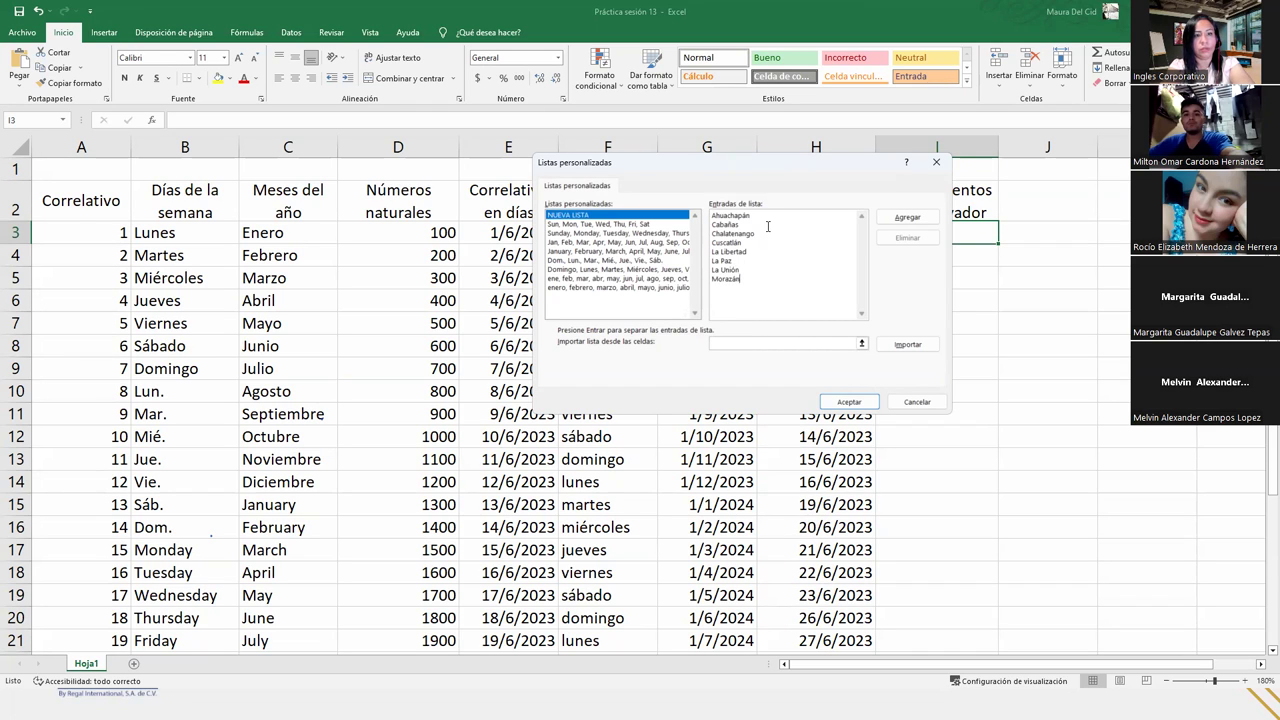
text(San Miguel S)
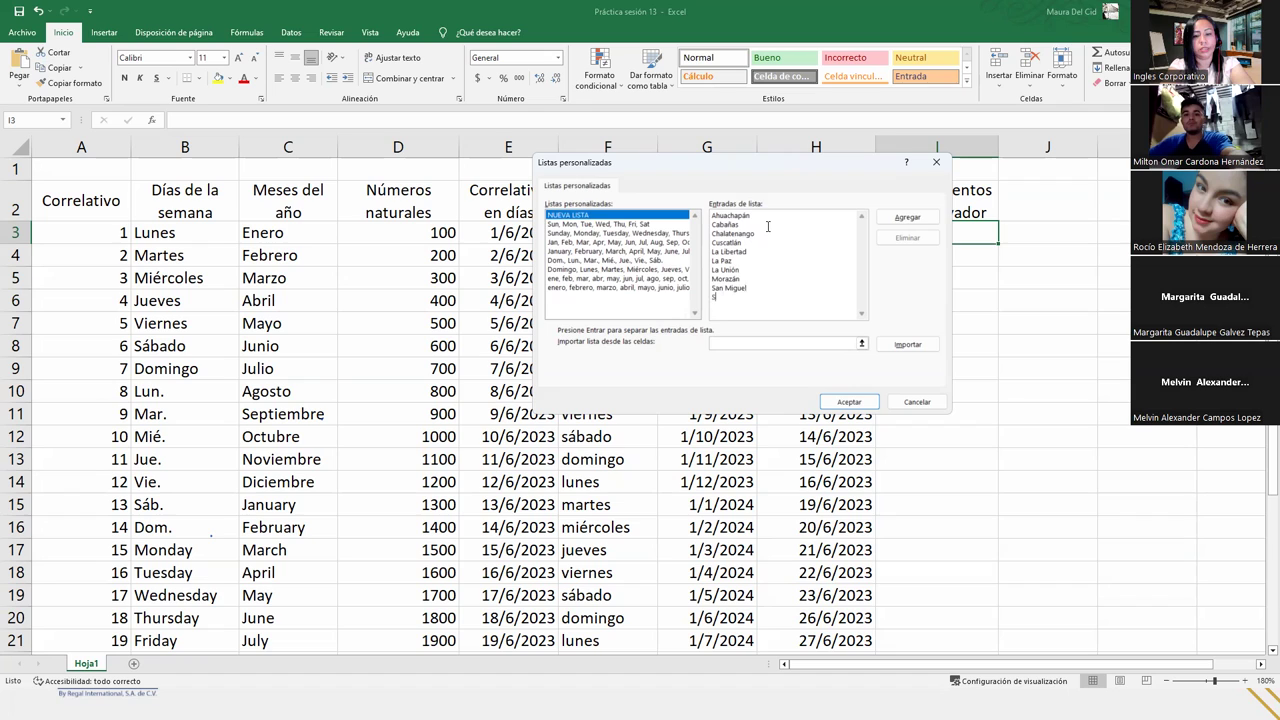
text(an Salvador )
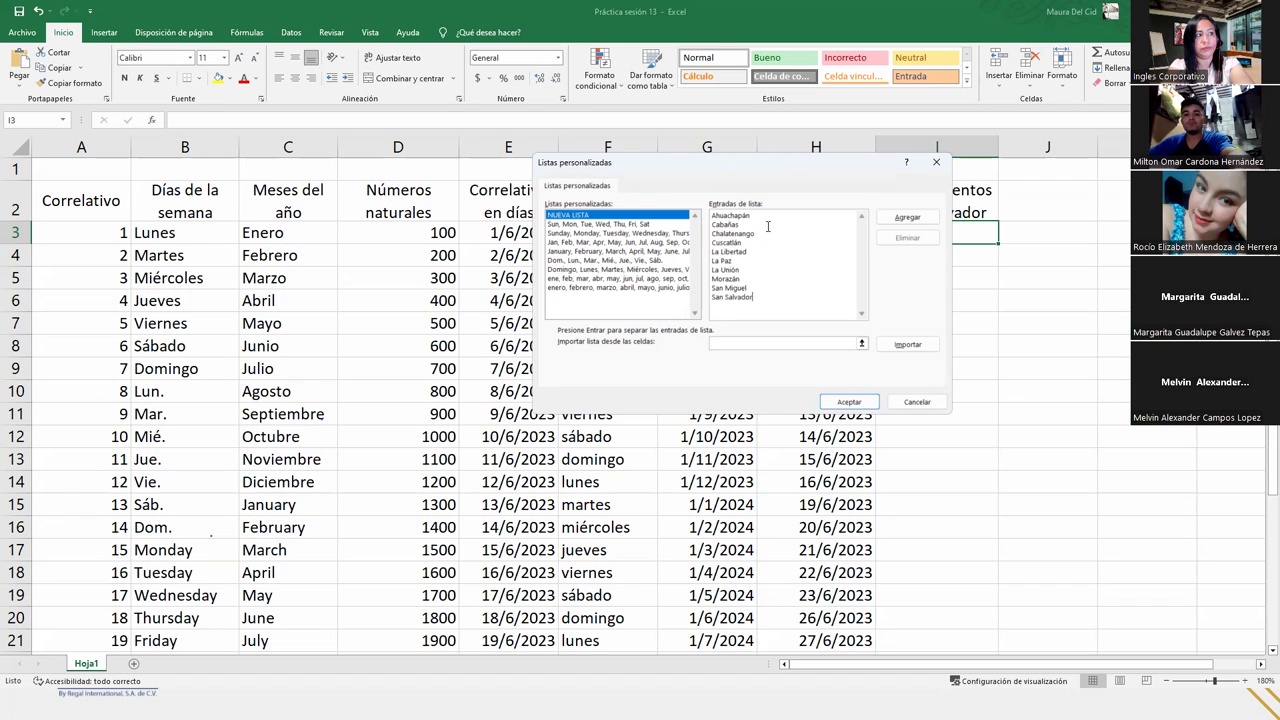
text(San Vicen)
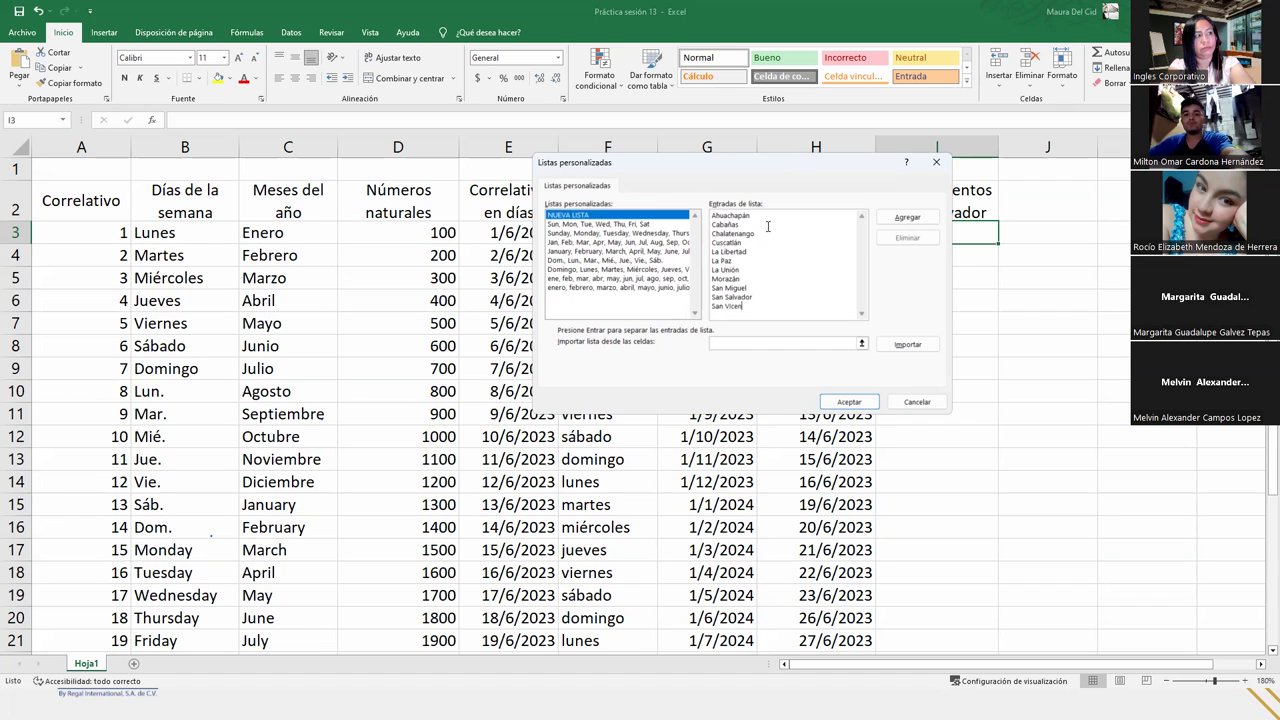
key(BackSpace)
text(cente)
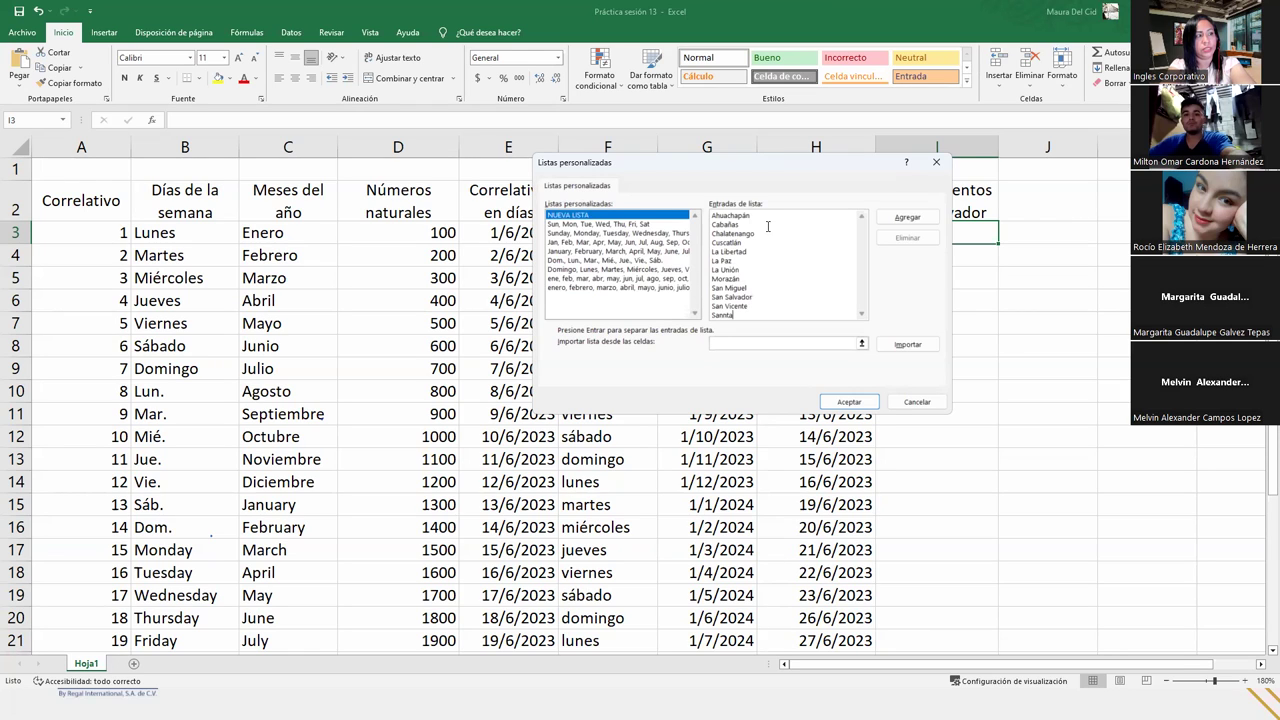
text(Santa Ana)
key(Return)
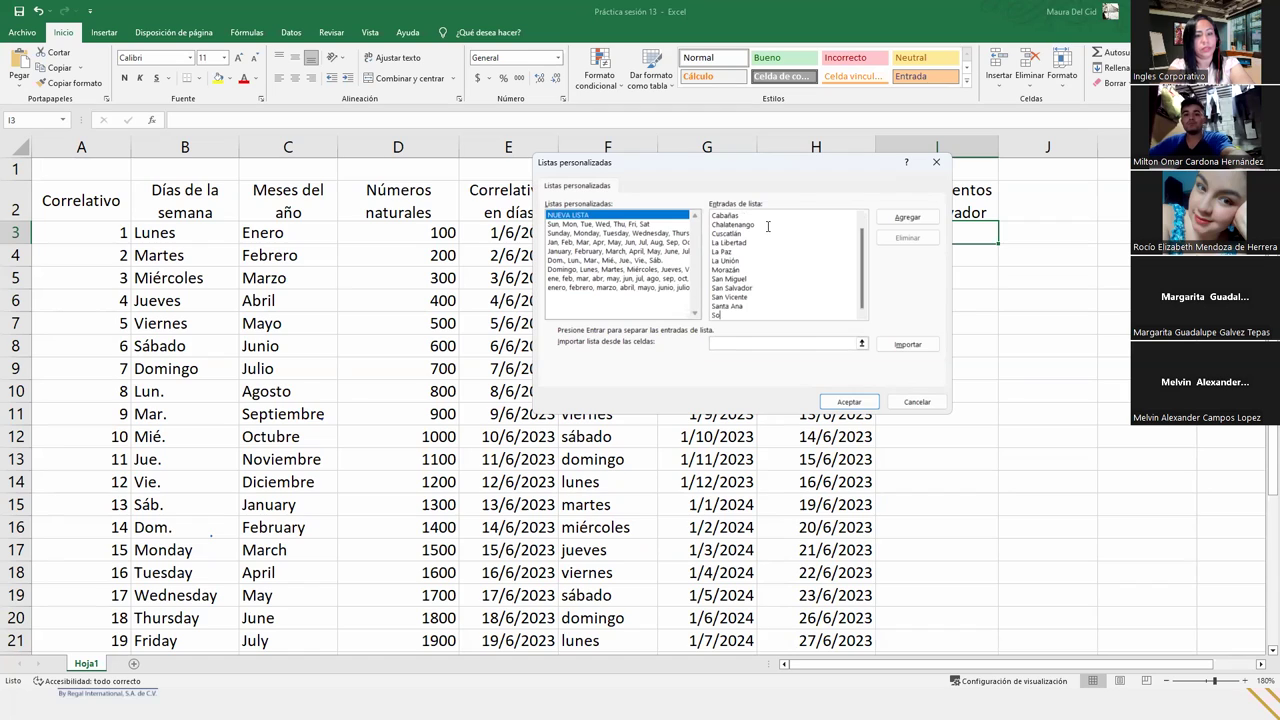
text(Sonsonate)
key(Return)
text(Usu)
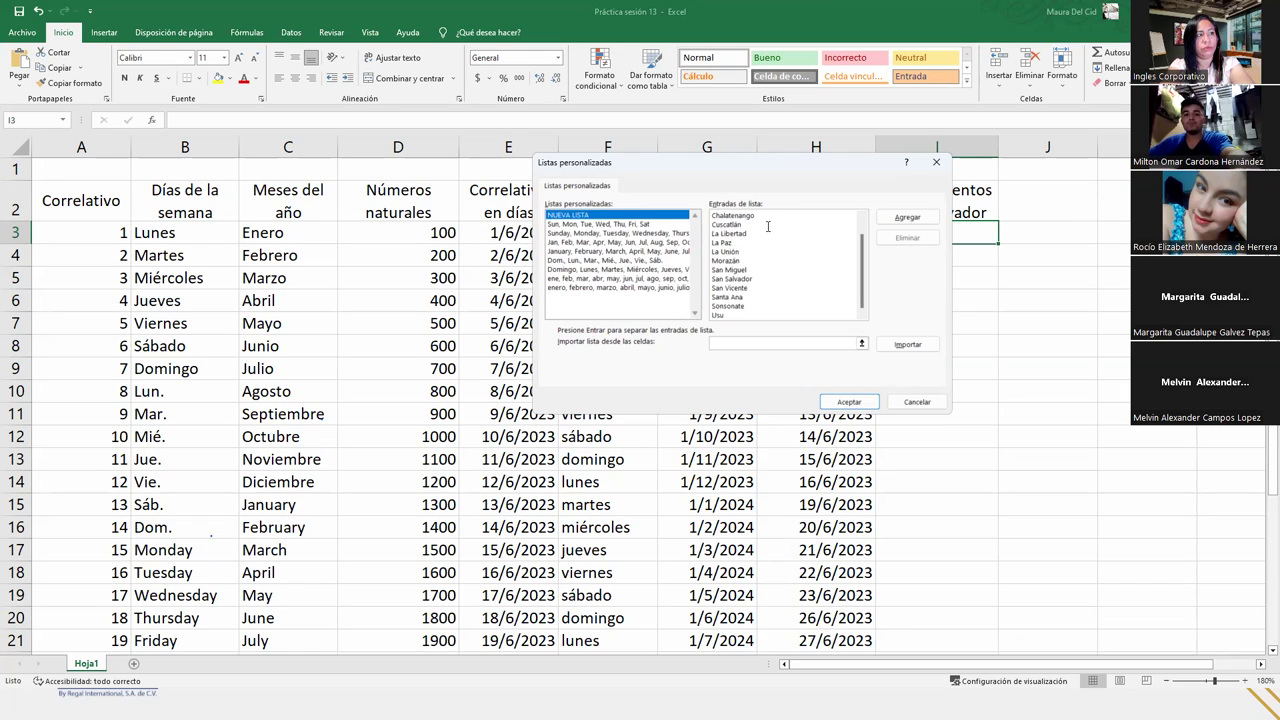
text(lután+)
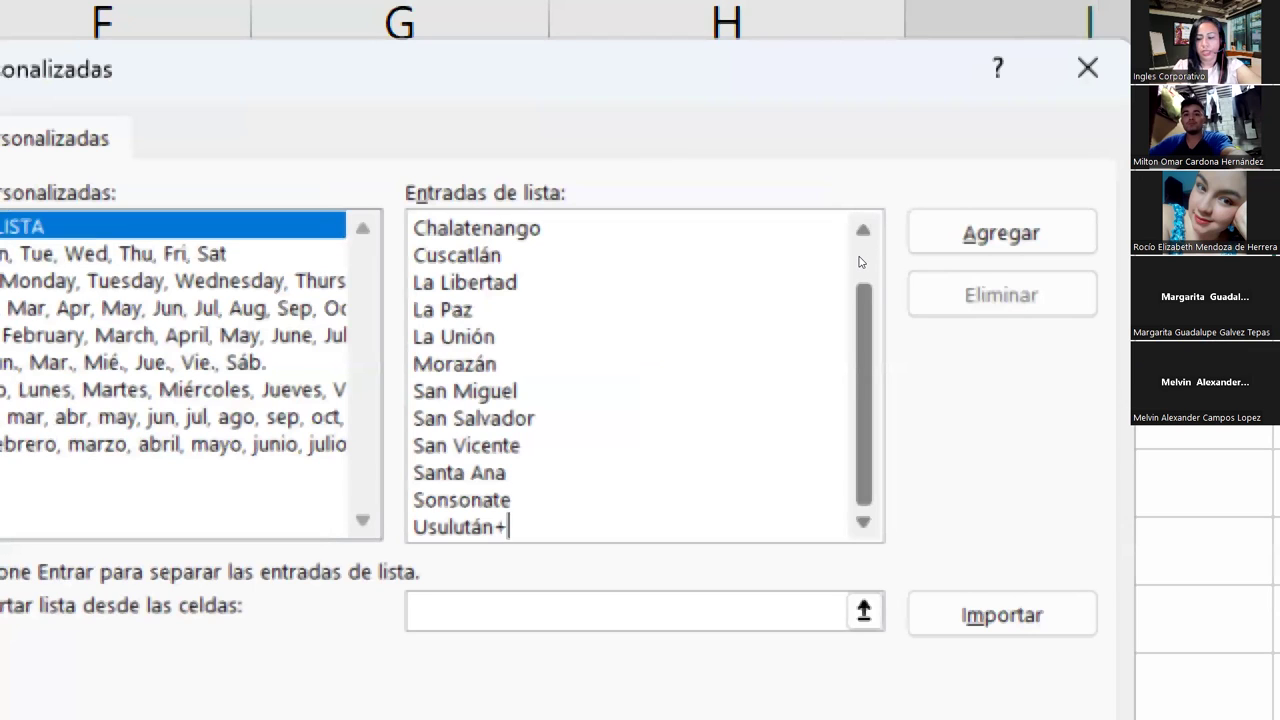
- Review the list entries and delete the stray '+' after Usulután
scroll(858, 262, up, 2)
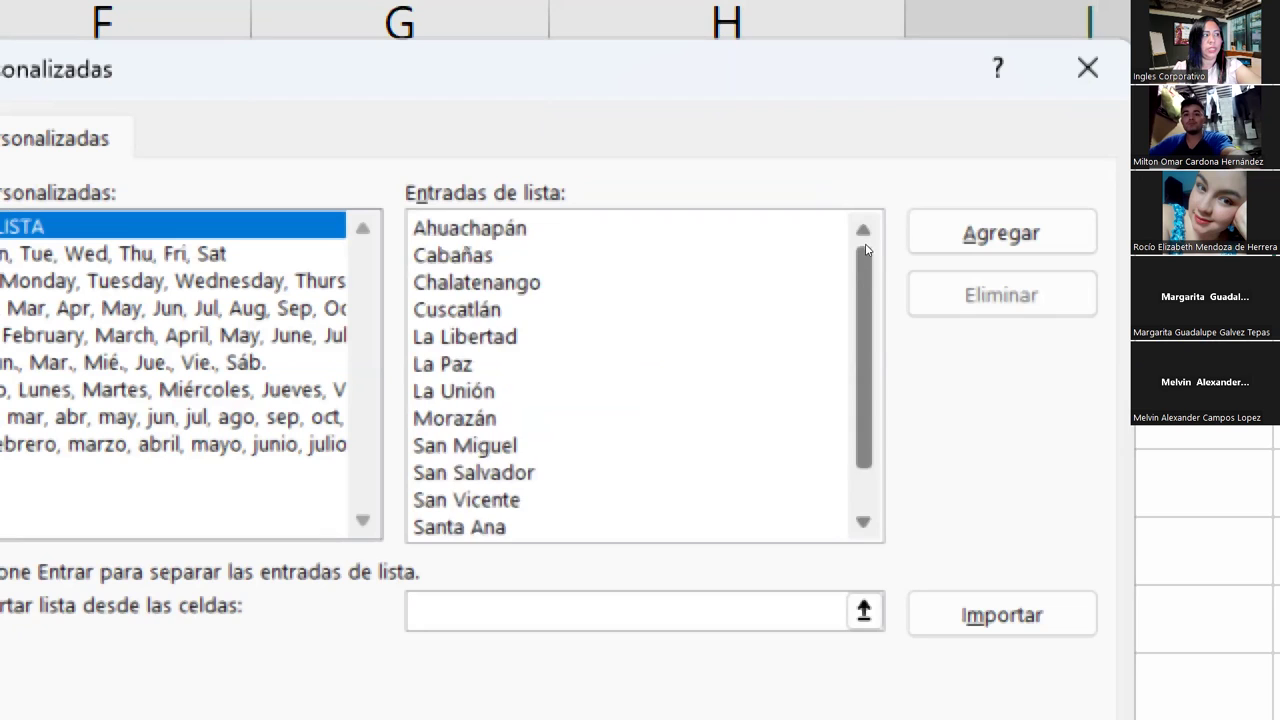
scroll(866, 257, down, 1)
scroll(866, 258, down, 1)
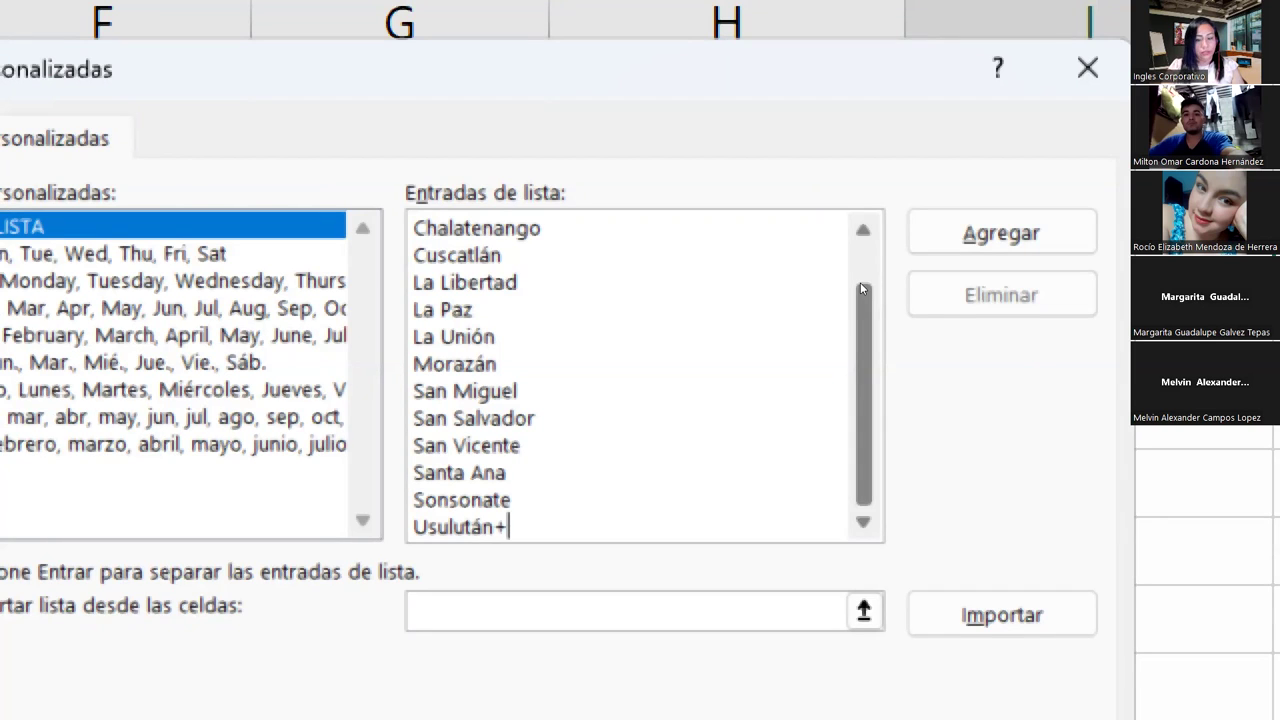
key(BackSpace)
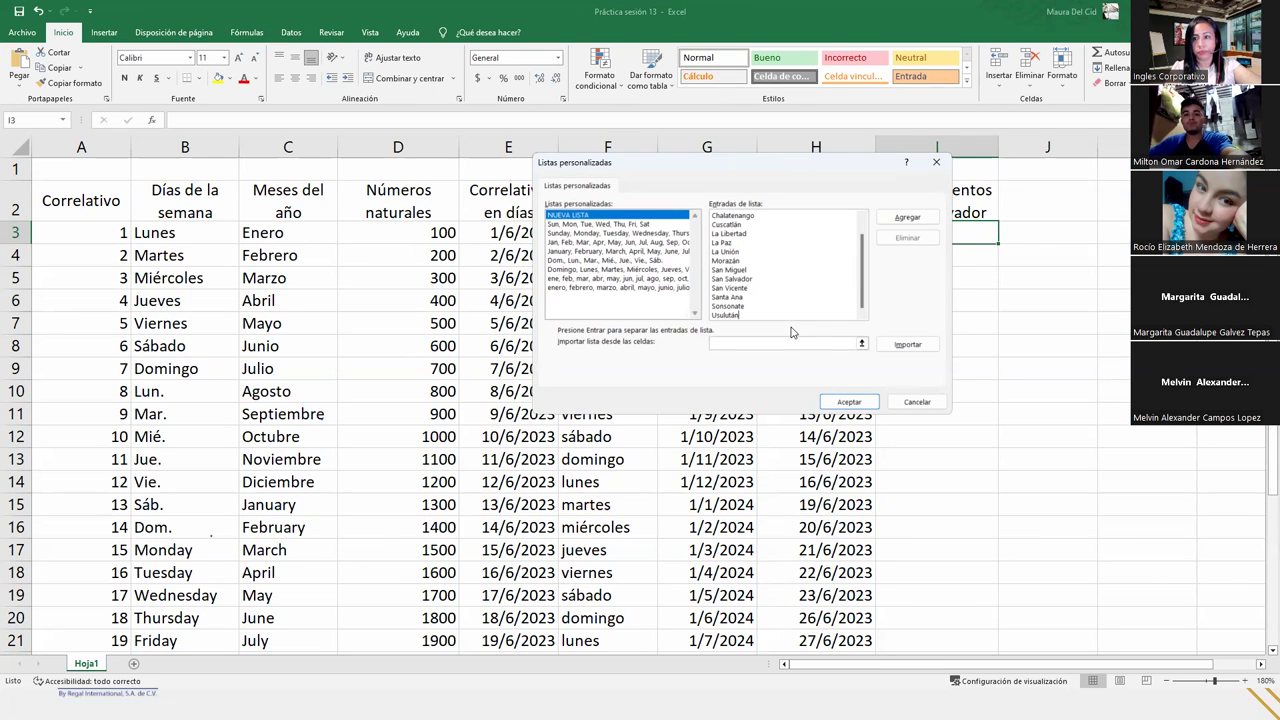
- Add the departments list with Agregar, then confirm both dialogs with Aceptar
click(907, 218)
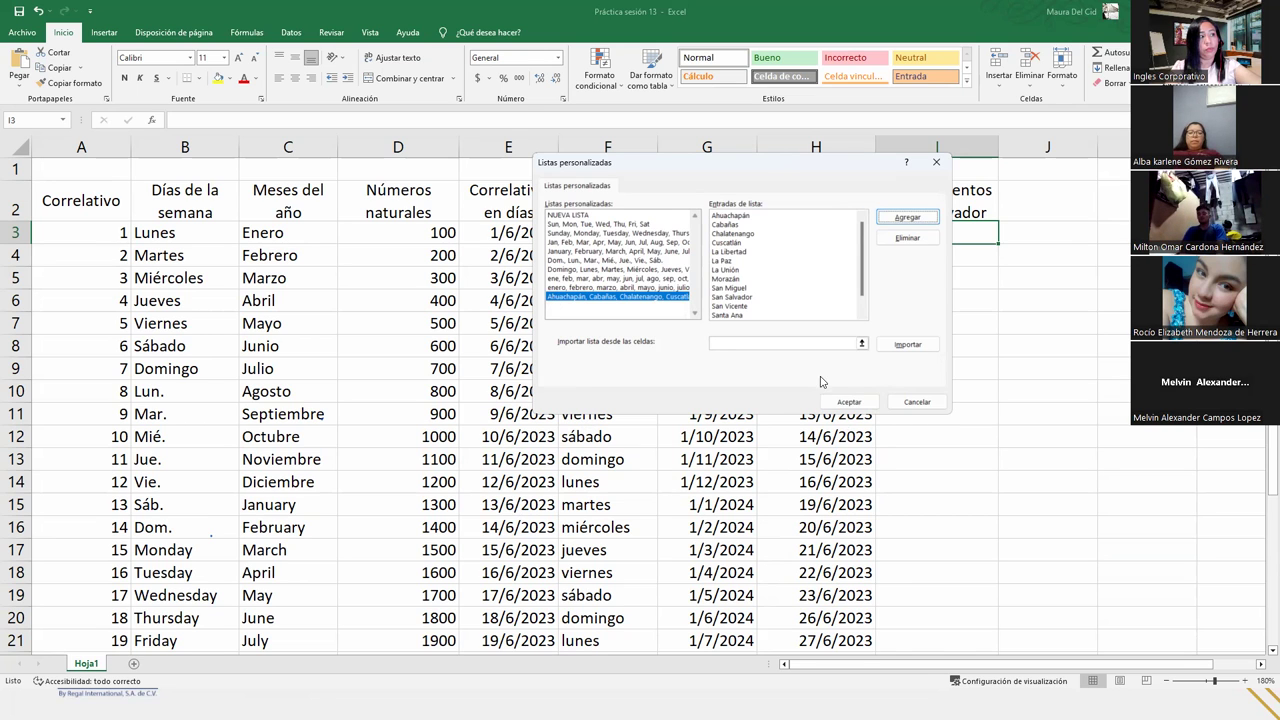
click(842, 402)
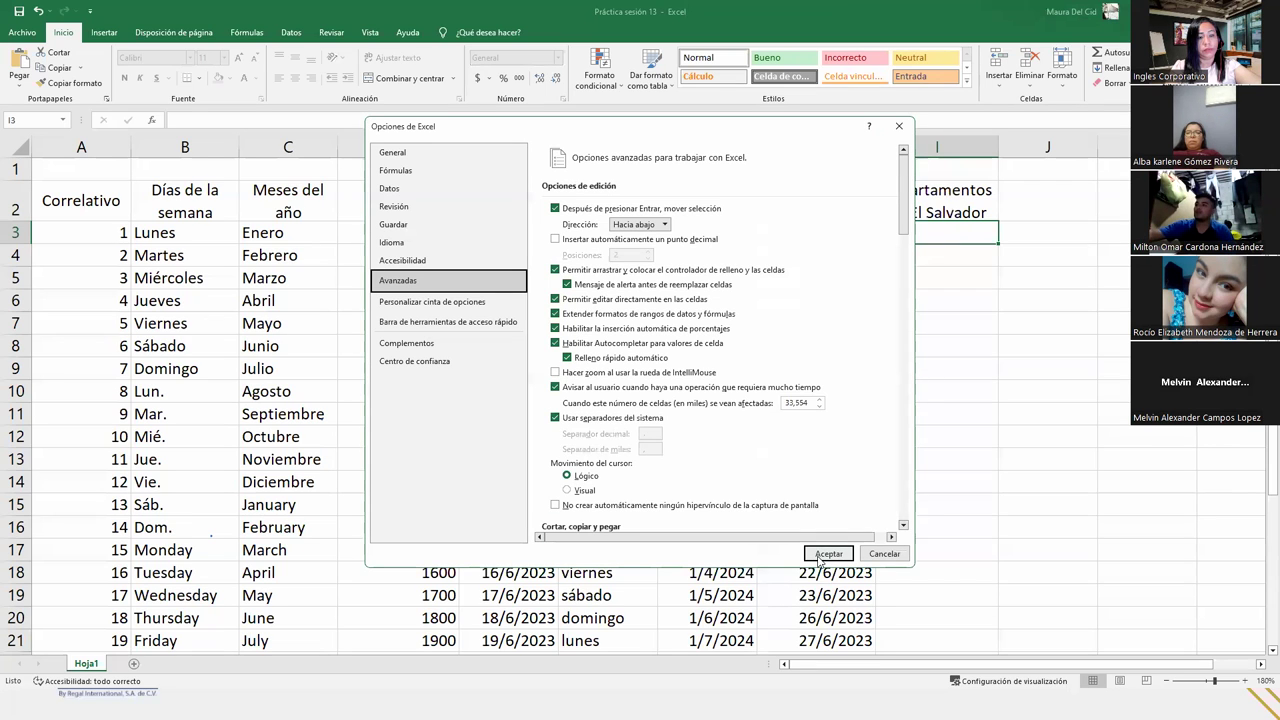
click(828, 554)
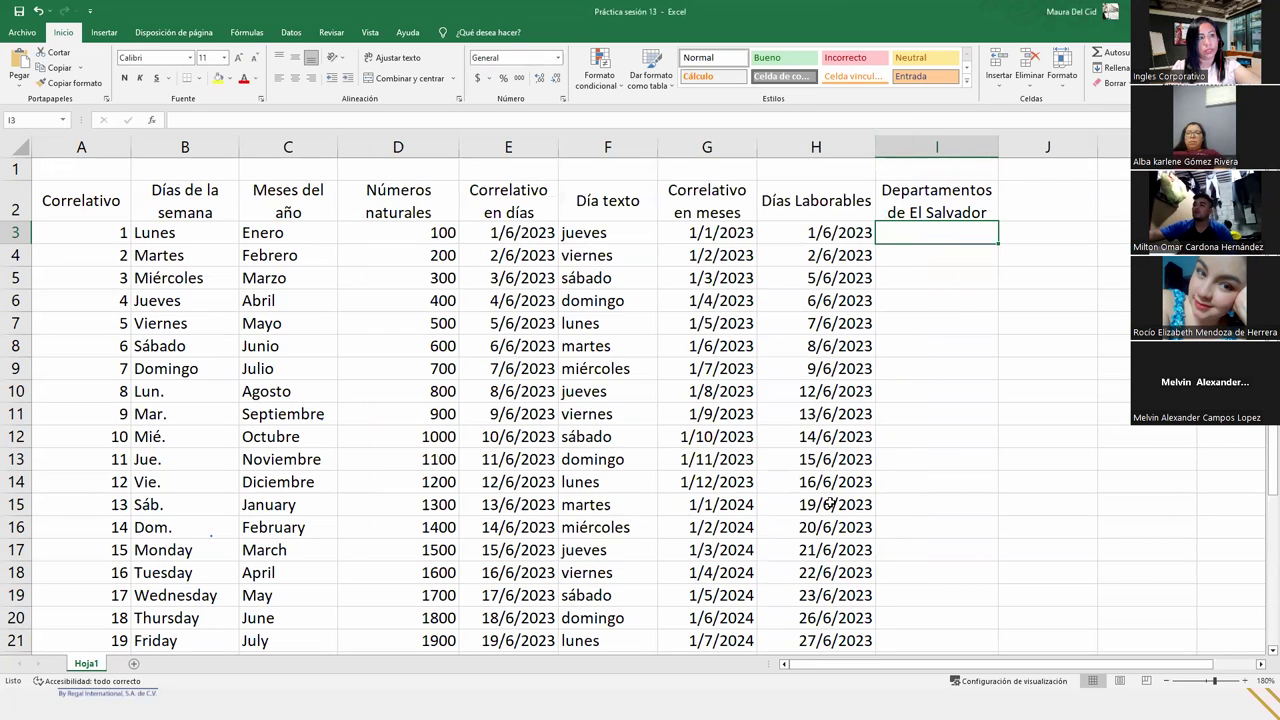
- Enter Ahuachapan in I3, try a fill down to row 8, and undo it
text(Ahuachapan)
key(Return)
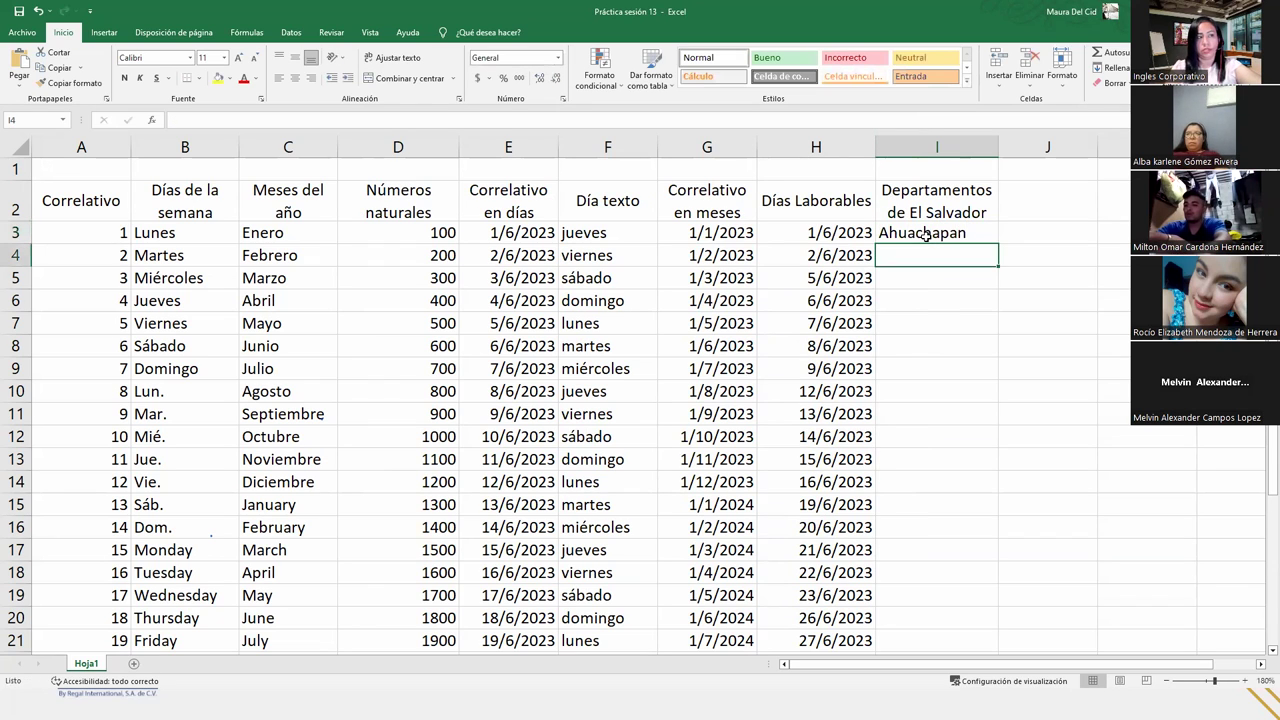
click(926, 234)
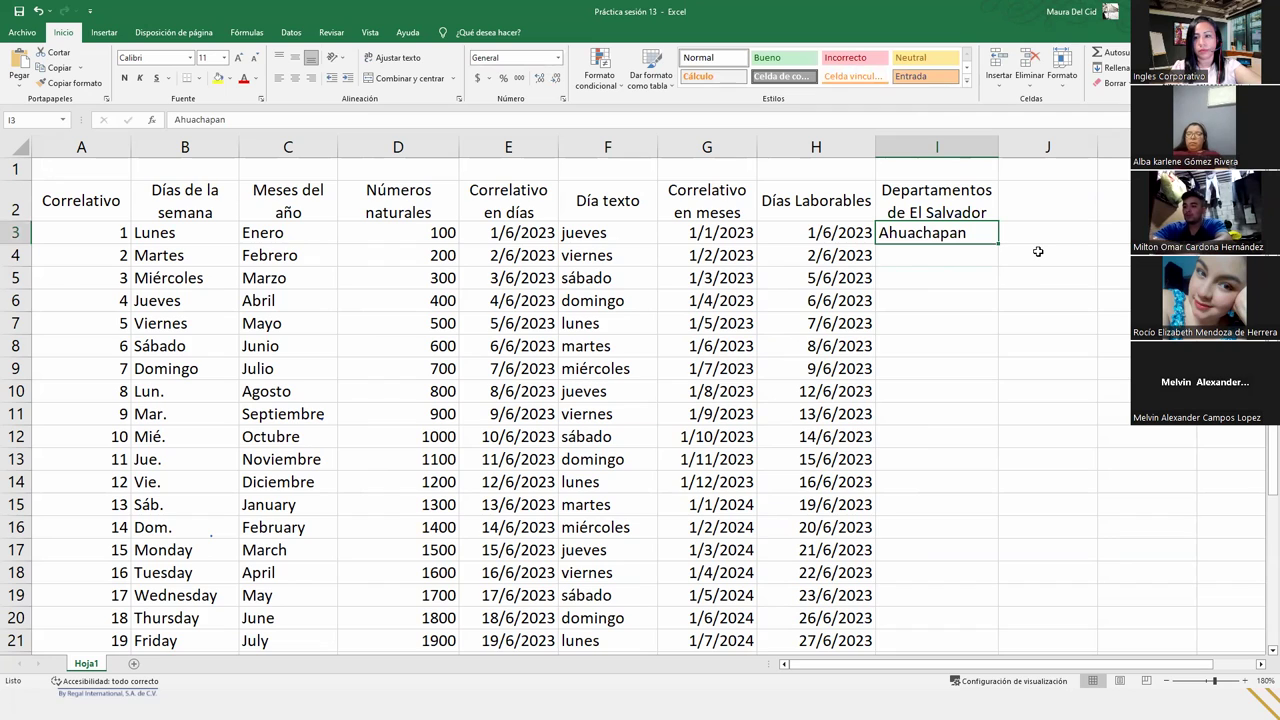
double_click(890, 232)
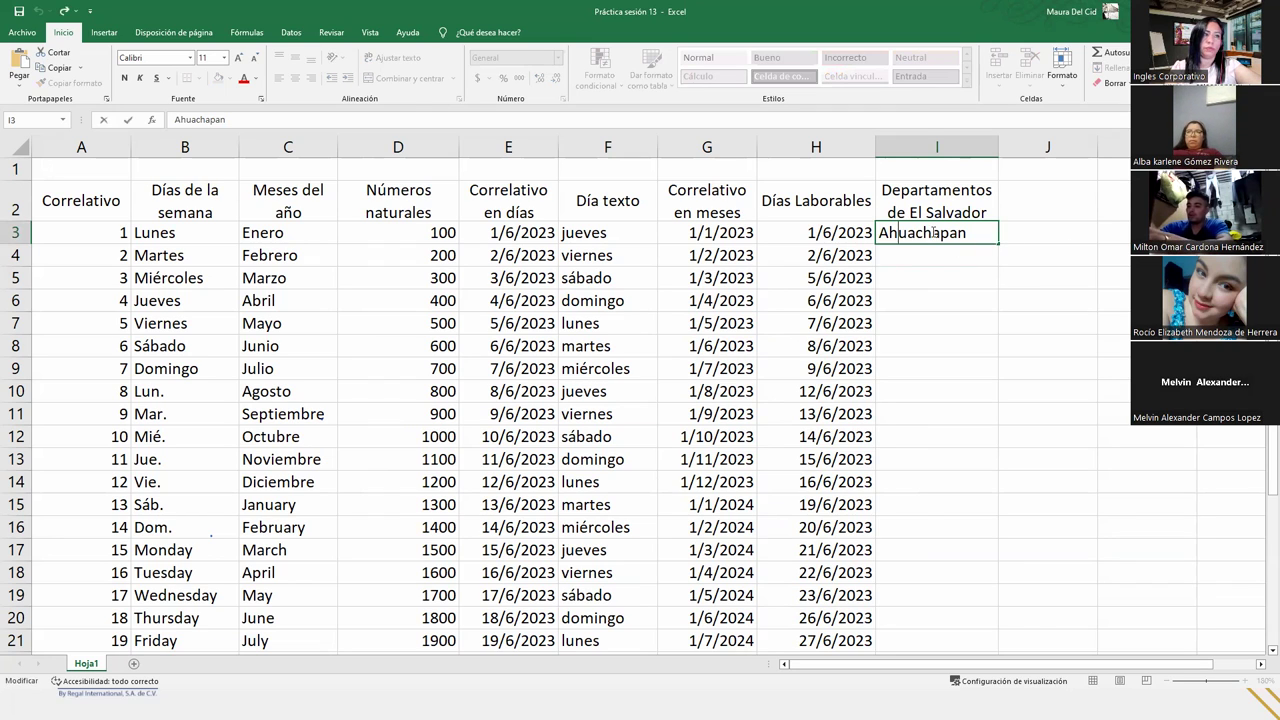
key(BackSpace)
key(Return)
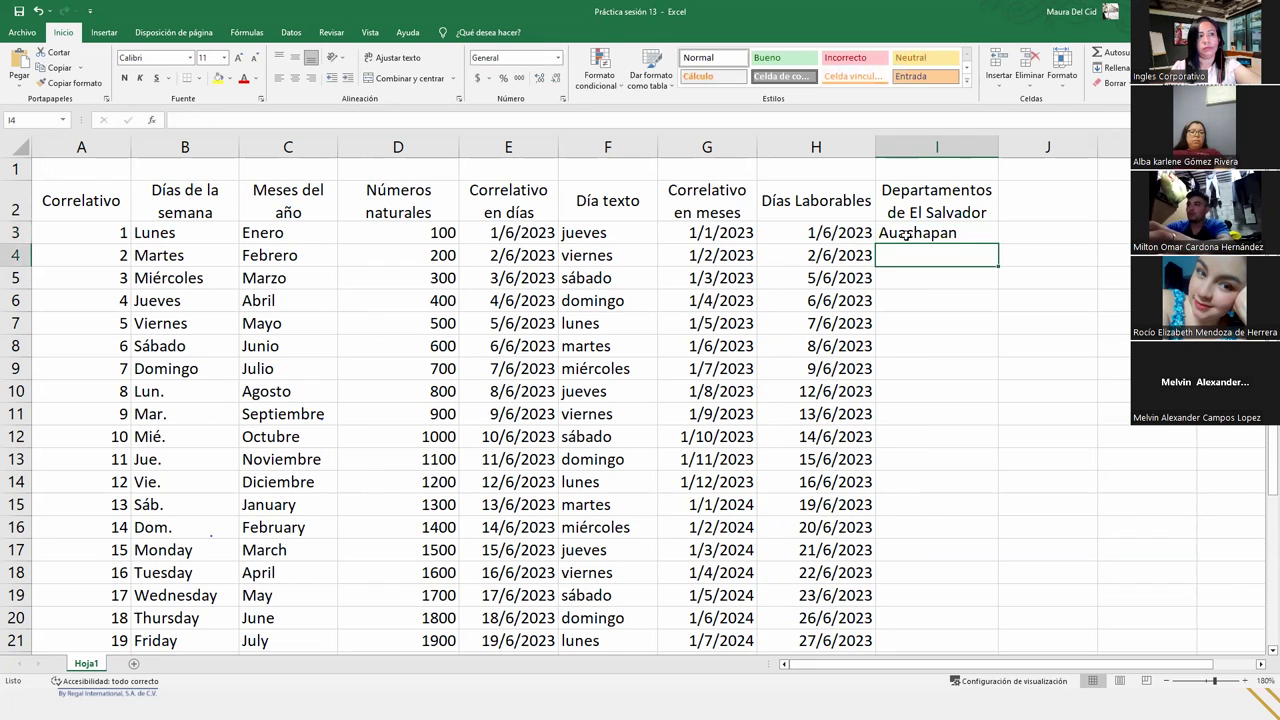
click(906, 234)
drag(997, 248, 984, 363)
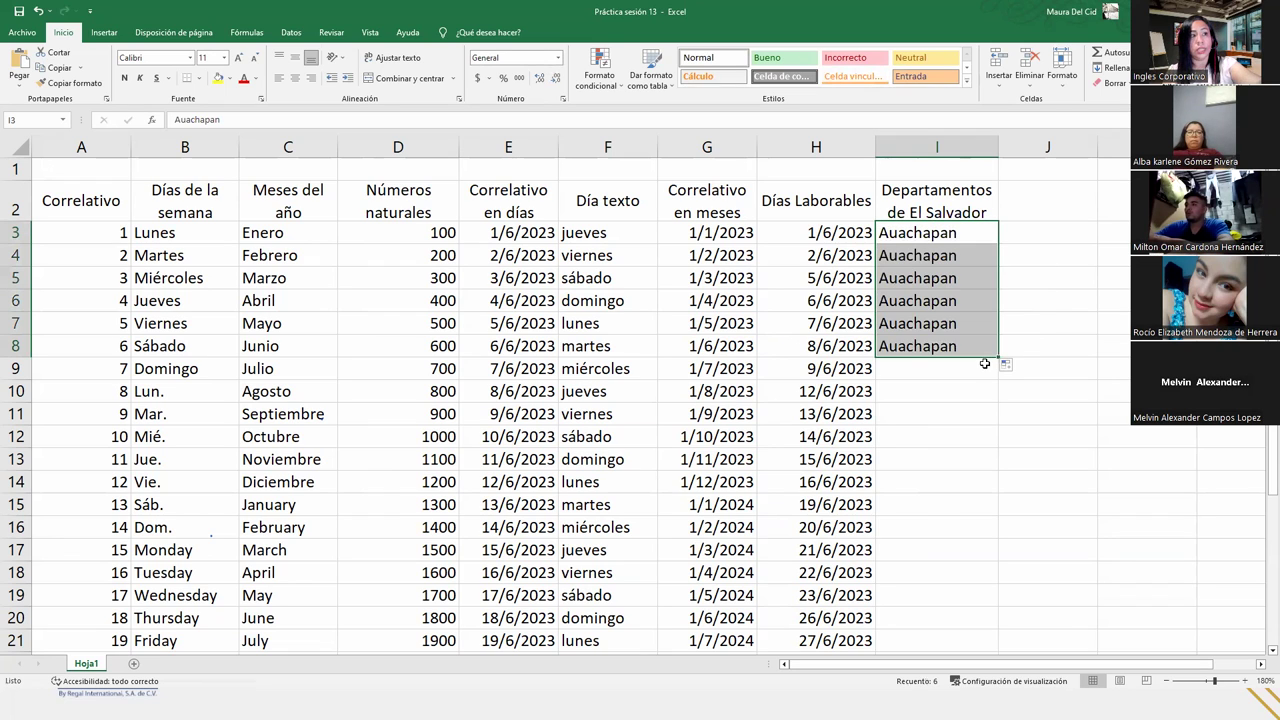
key(ctrl+z)
- Restore Ahuachapan in I3 and fill the department series down to I16
double_click(886, 232)
text(h)
key(Return)
click(912, 236)
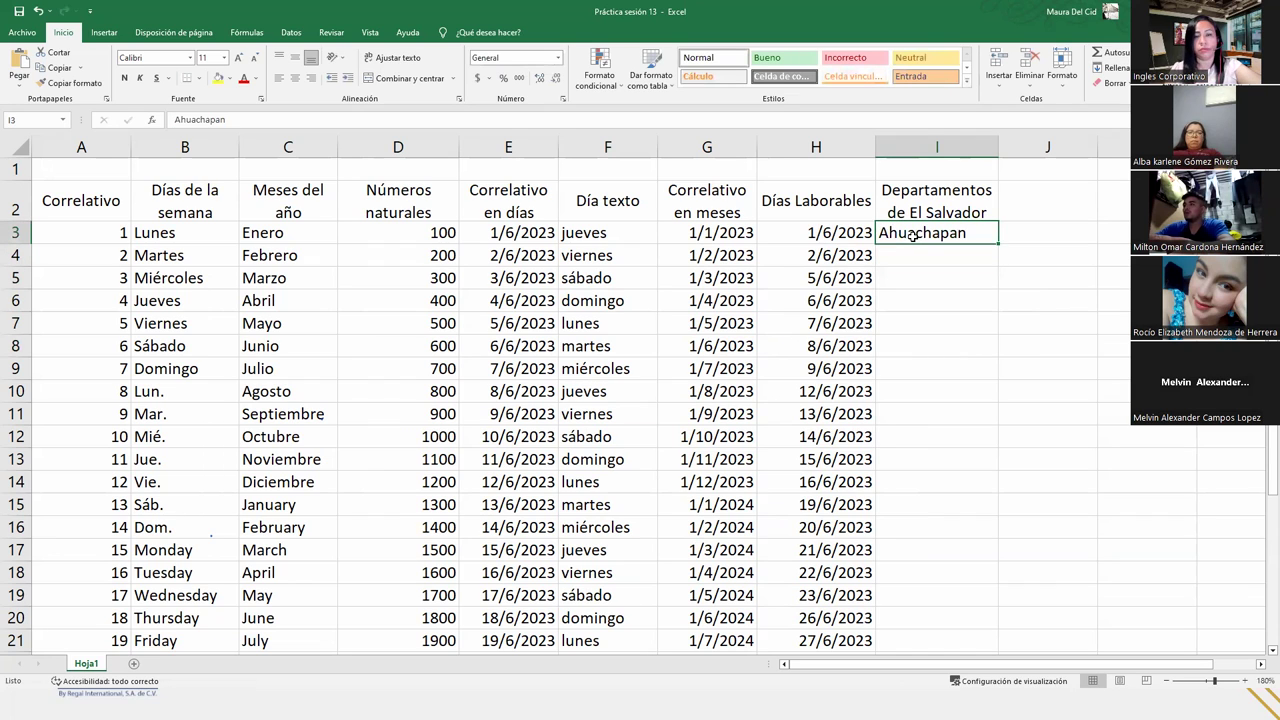
drag(997, 243, 992, 530)
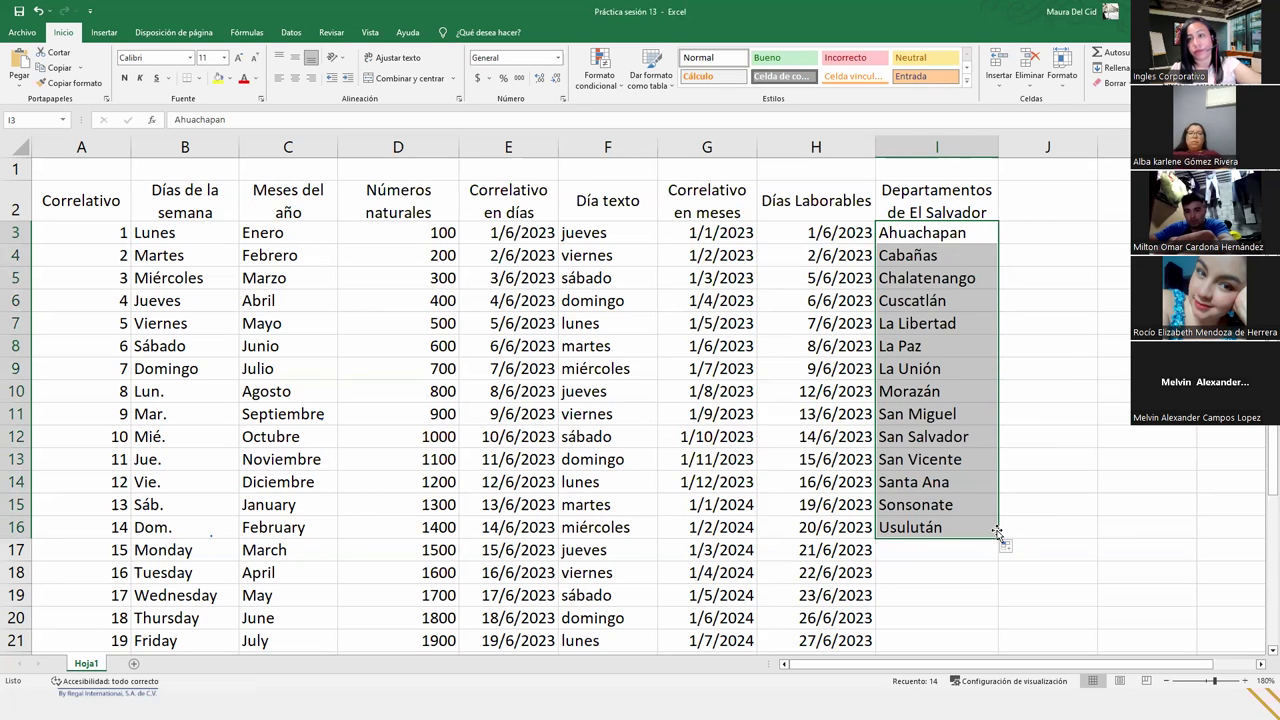
- Fill from I16 down to I30, repeating the departments starting again at Ahuachapán
click(972, 520)
click(972, 520)
scroll(972, 520, down, 4)
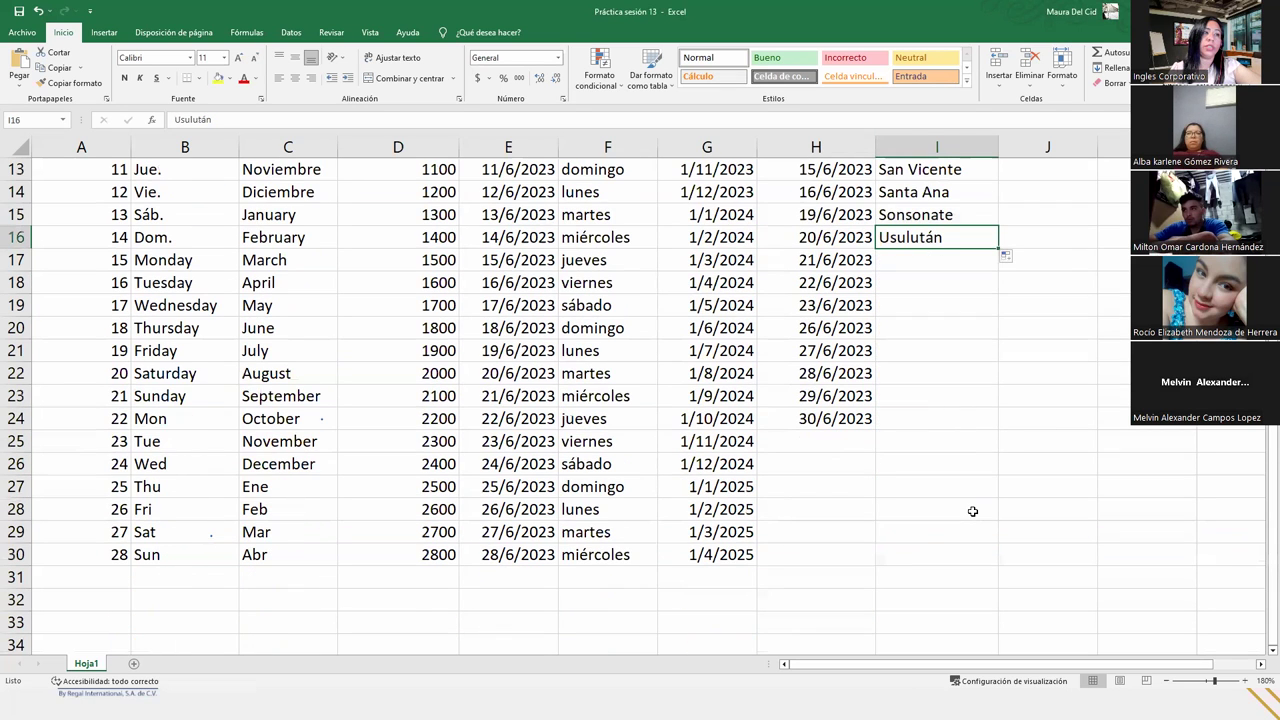
drag(995, 259, 985, 574)
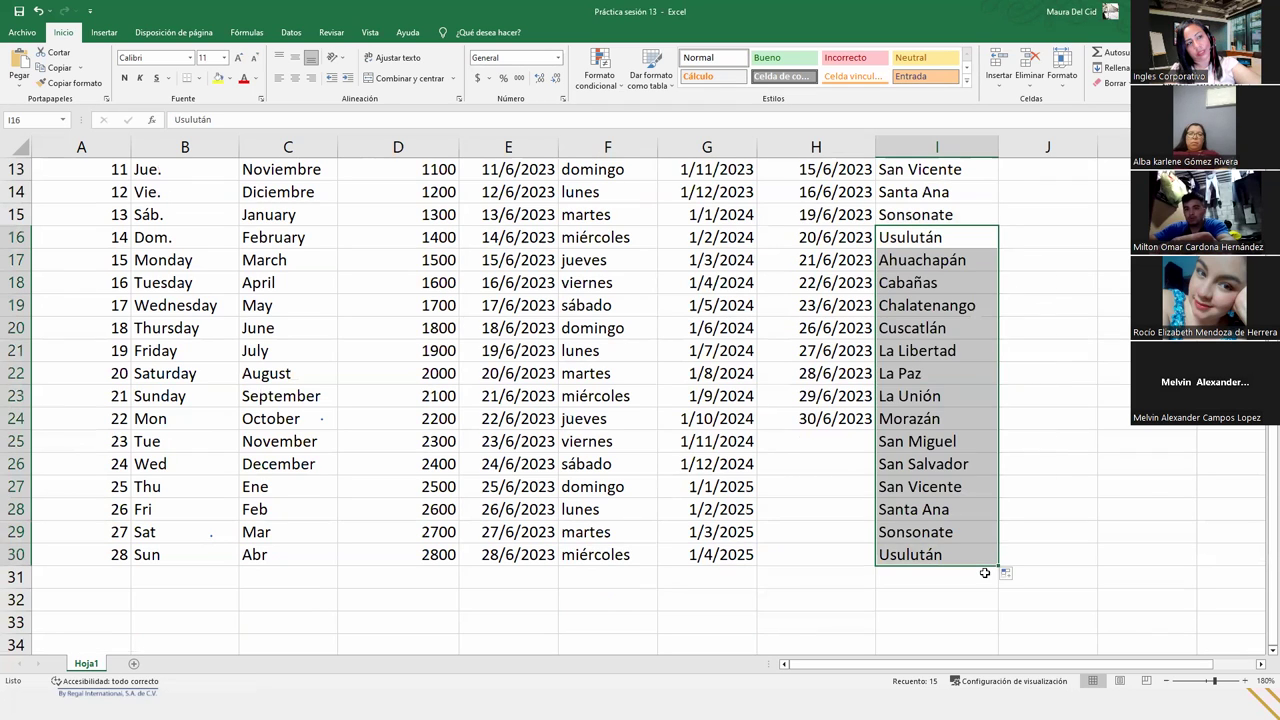
click(958, 442)
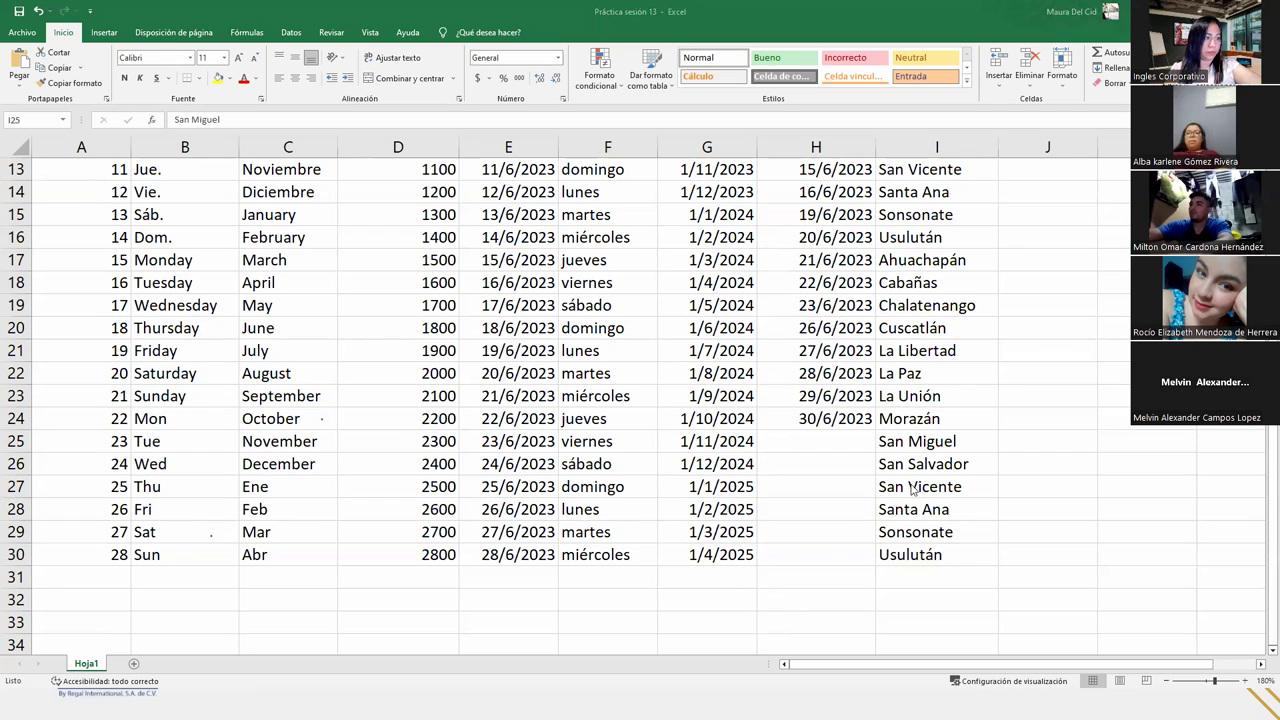
scroll(912, 487, up, 4)
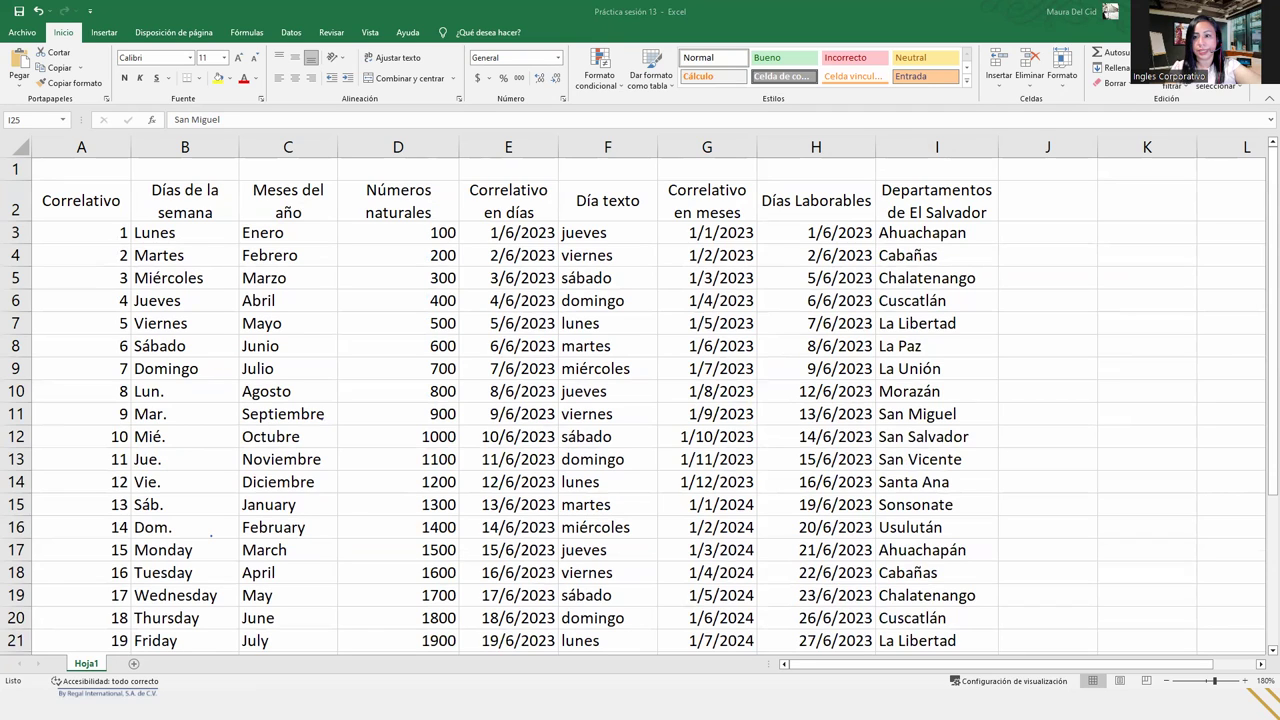
- Type 'Listado de Bancos' in cell J2 and select J3 below it
key(alt+Tab)
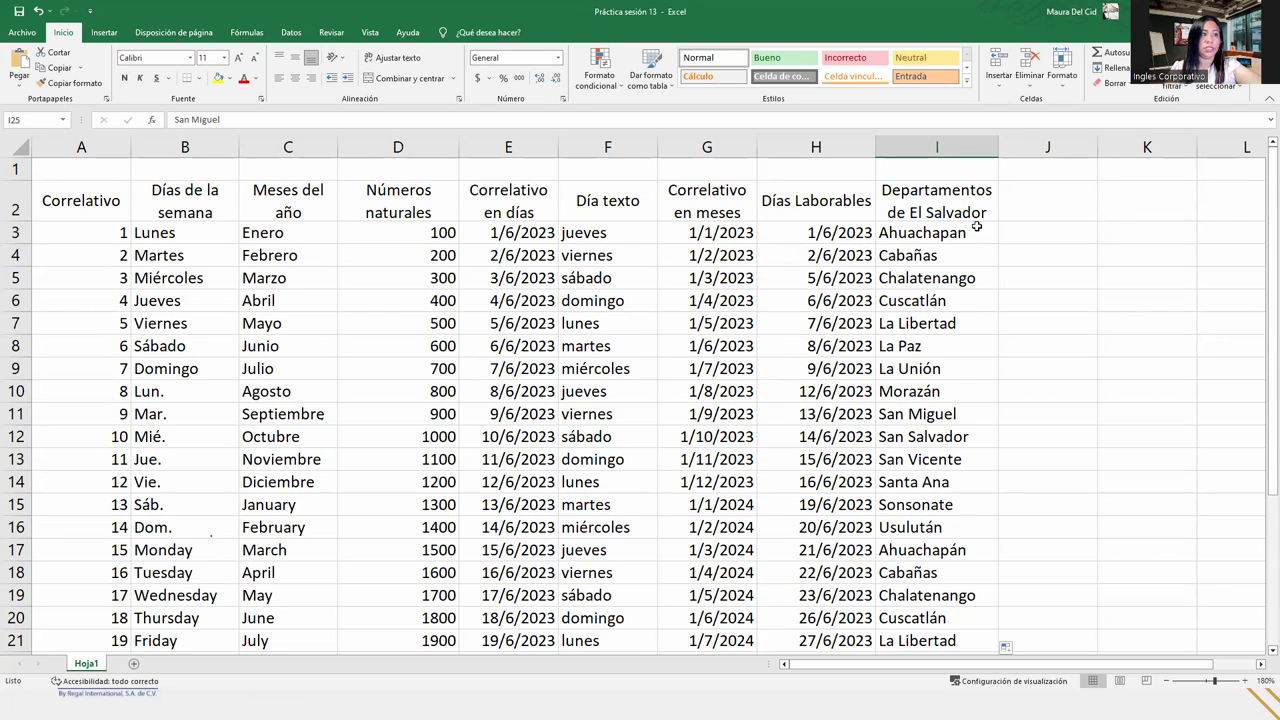
click(1066, 214)
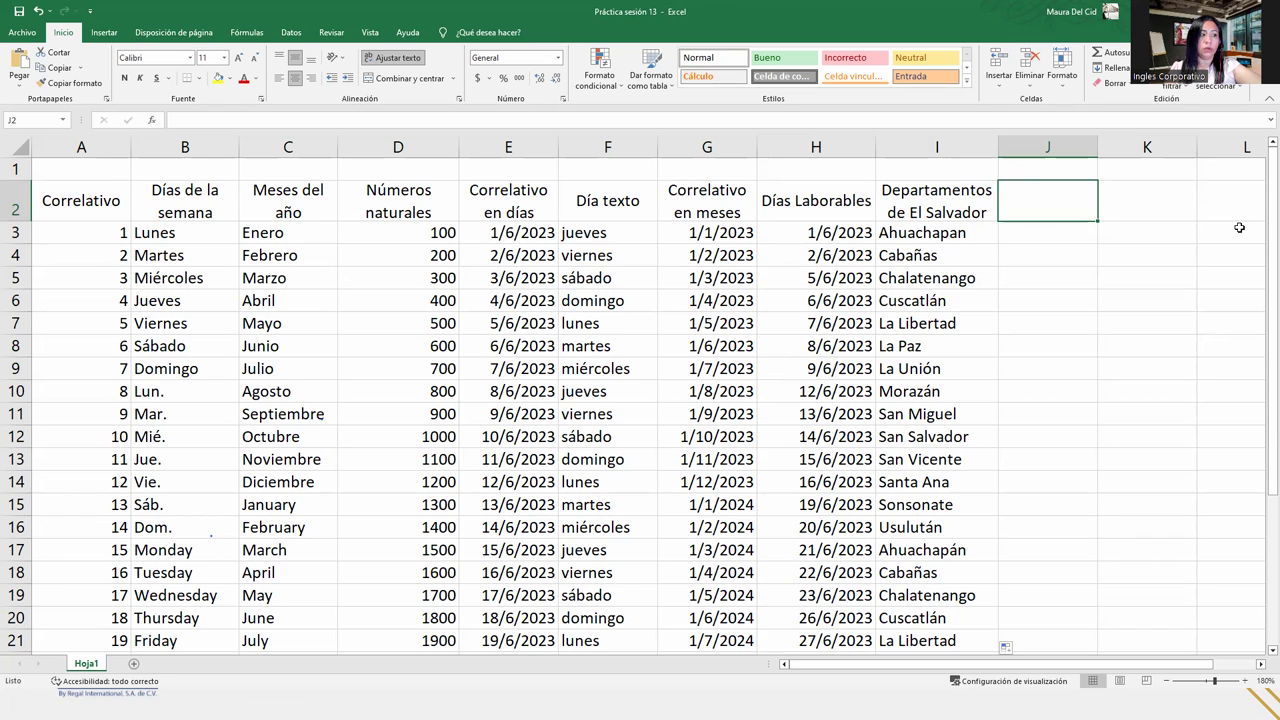
click(974, 229)
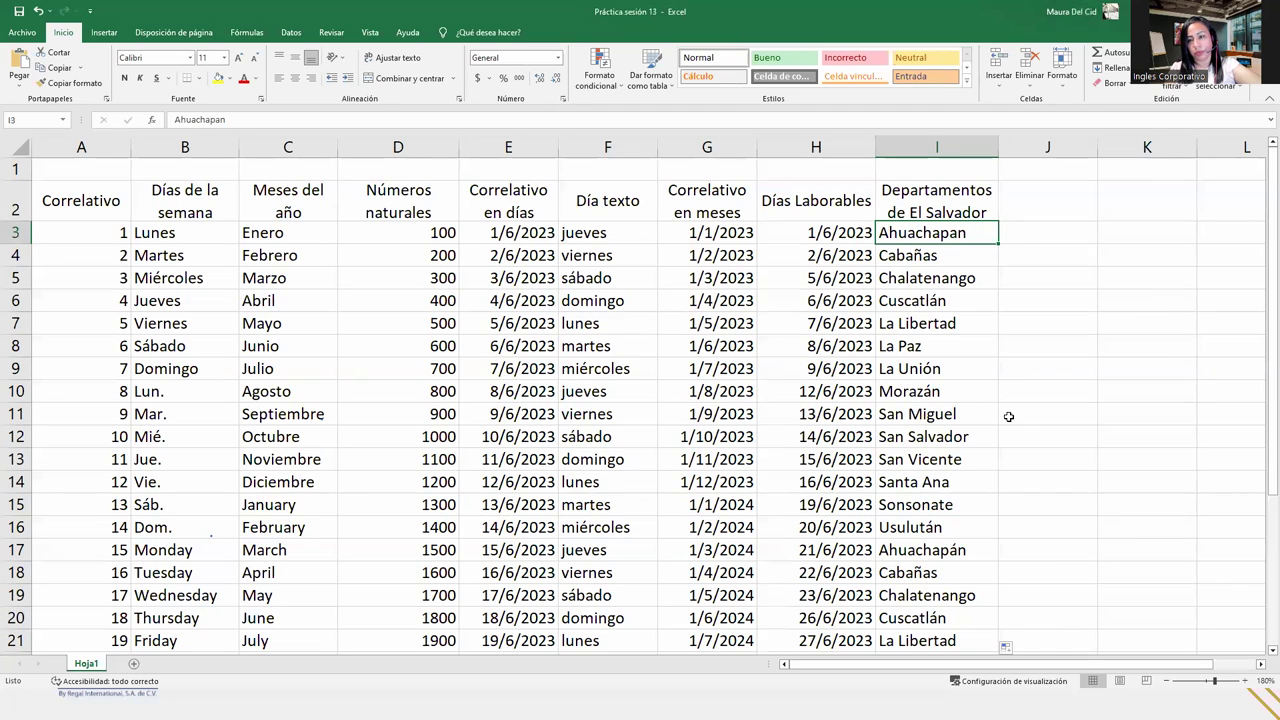
click(1090, 195)
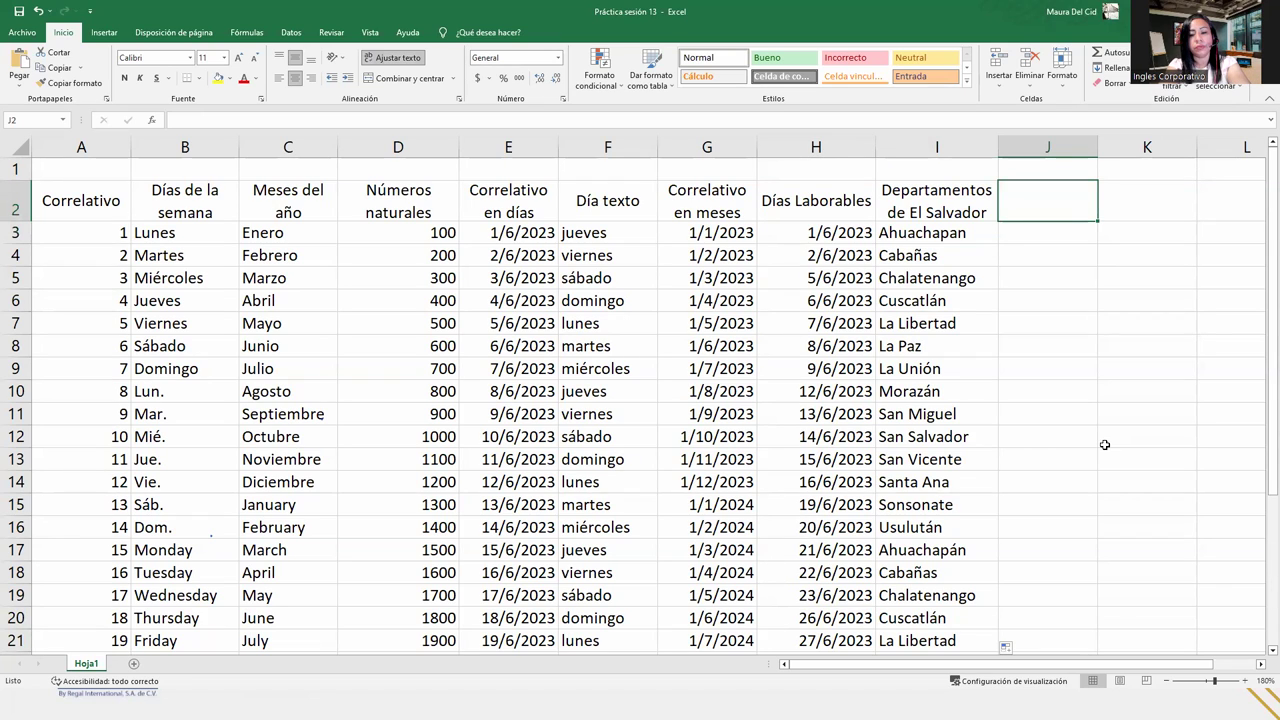
text(Listado de Bancos)
key(Return)
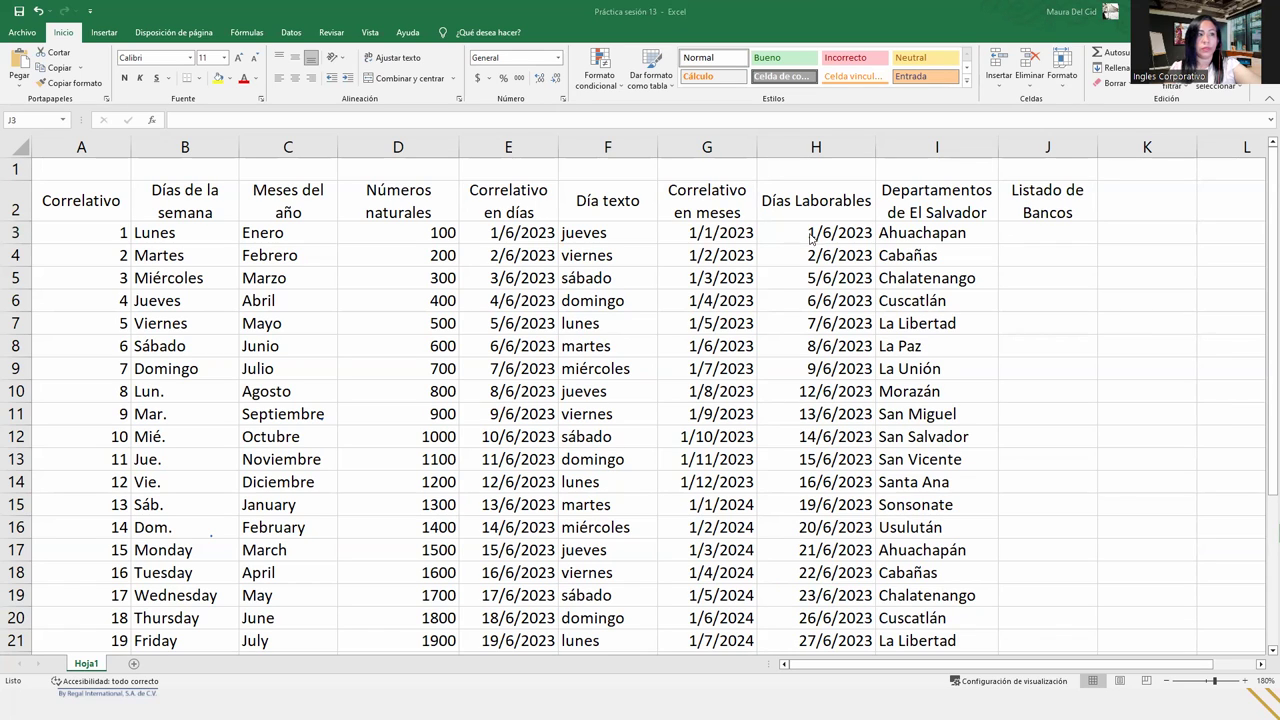
click(1073, 243)
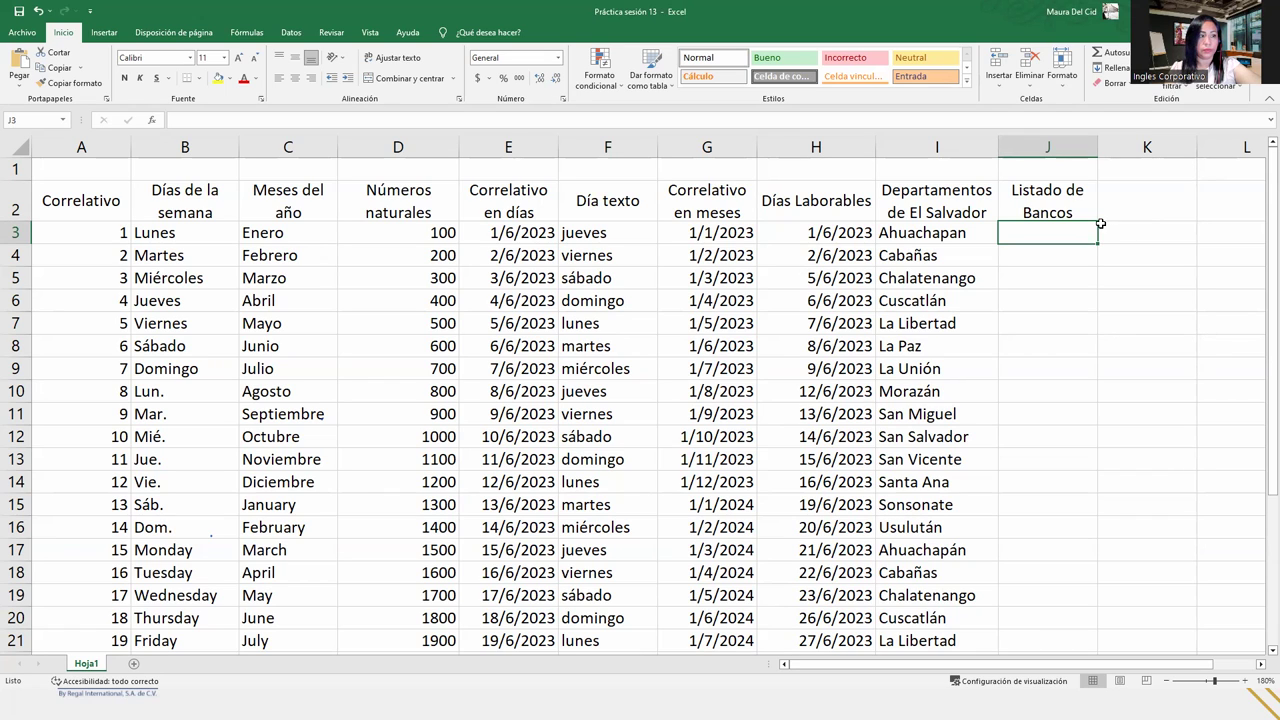
- Open the Custom Lists editor from Excel Options' advanced settings and start a new empty list
click(34, 36)
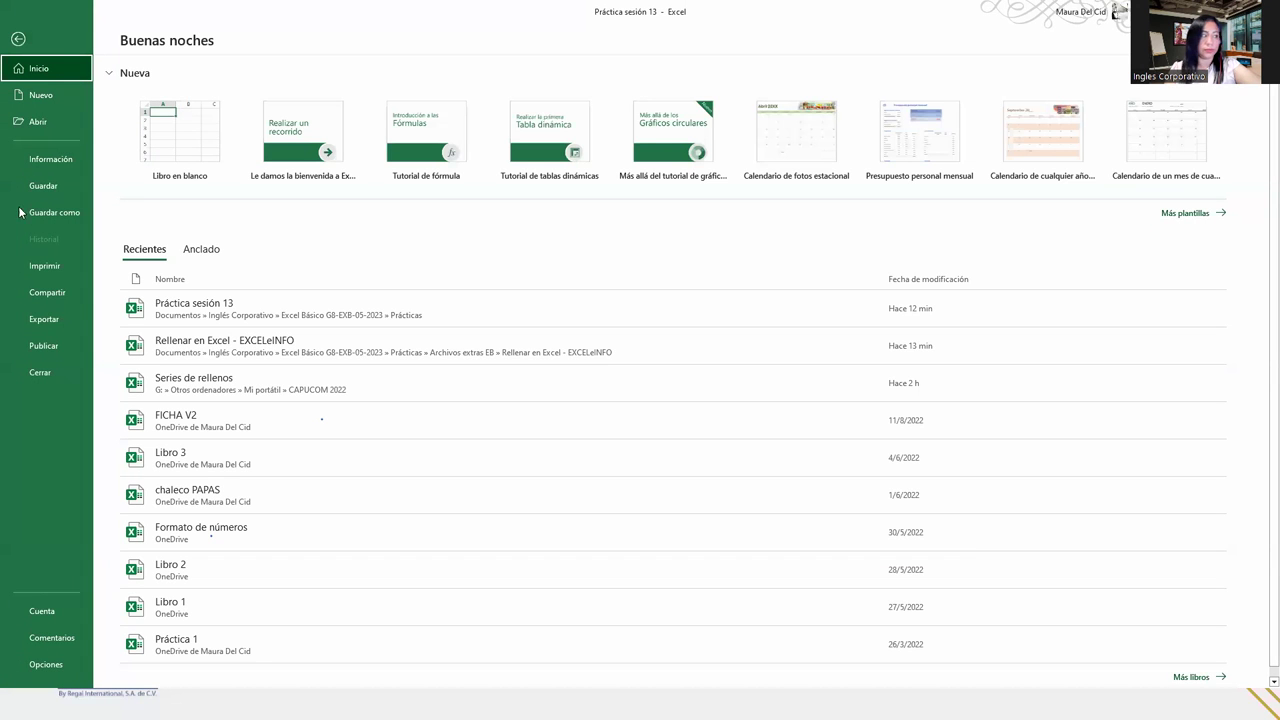
click(46, 664)
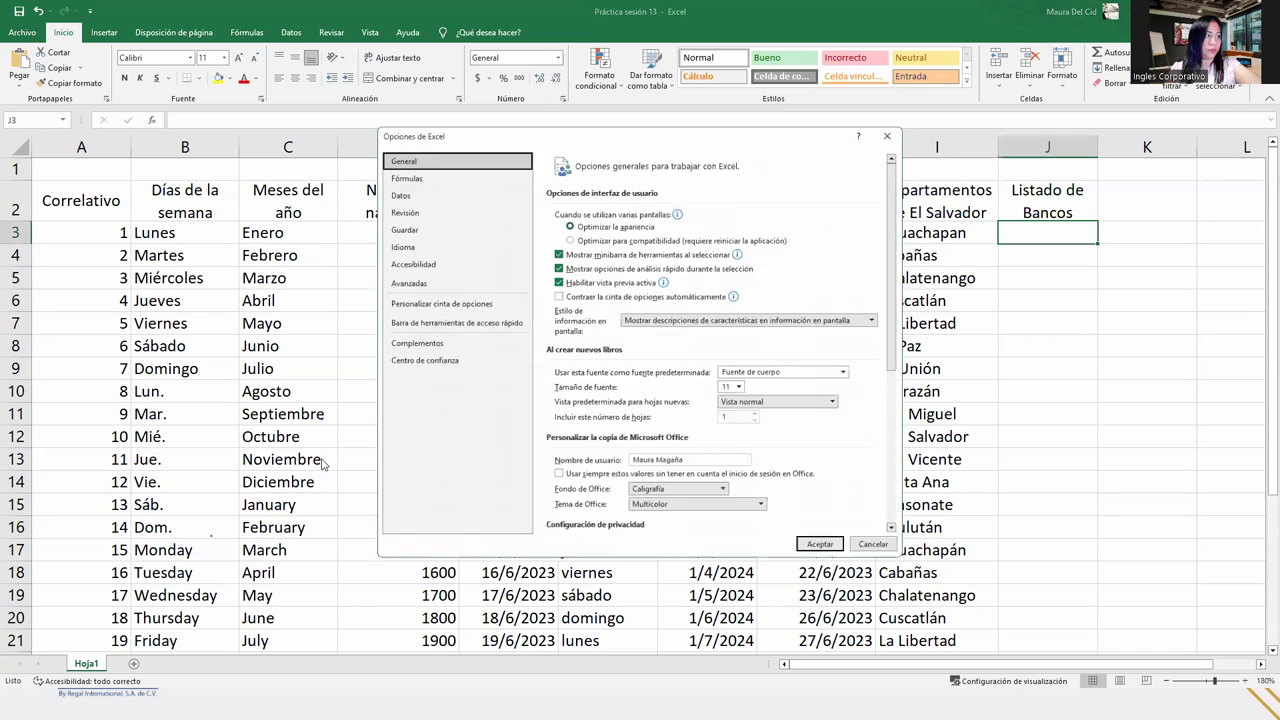
click(405, 281)
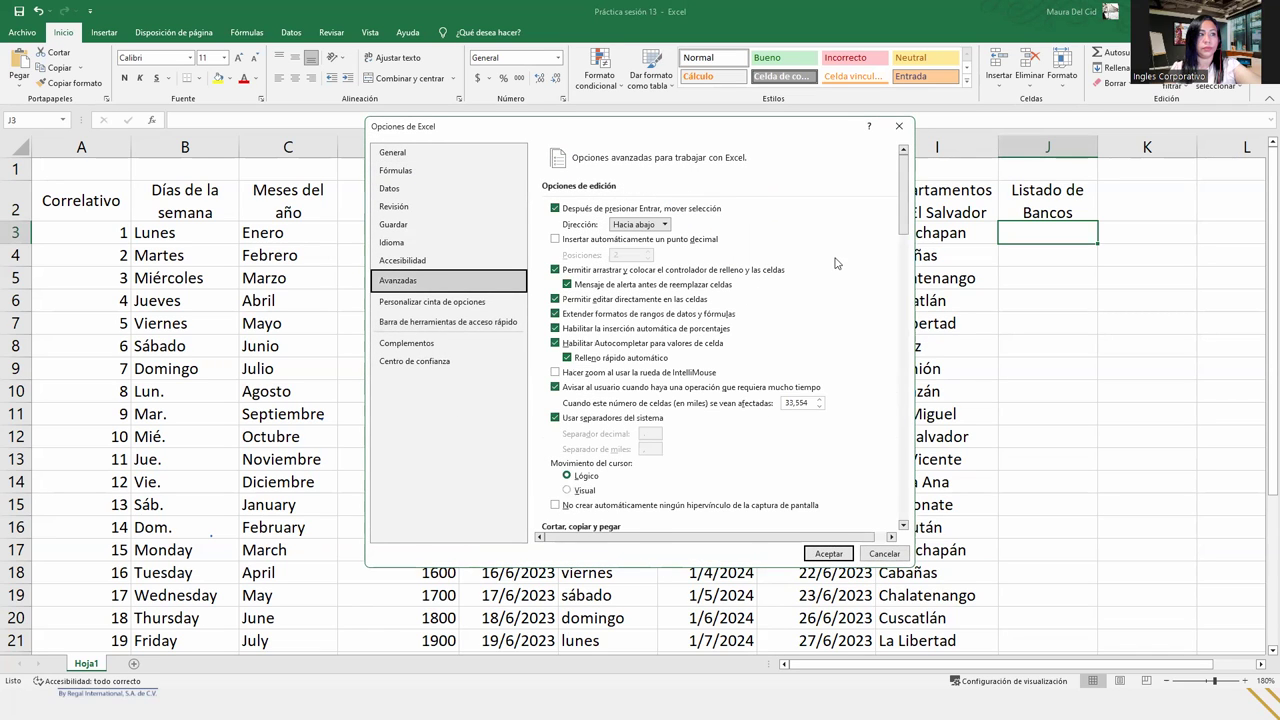
scroll(836, 264, down, 15)
scroll(836, 264, down, 5)
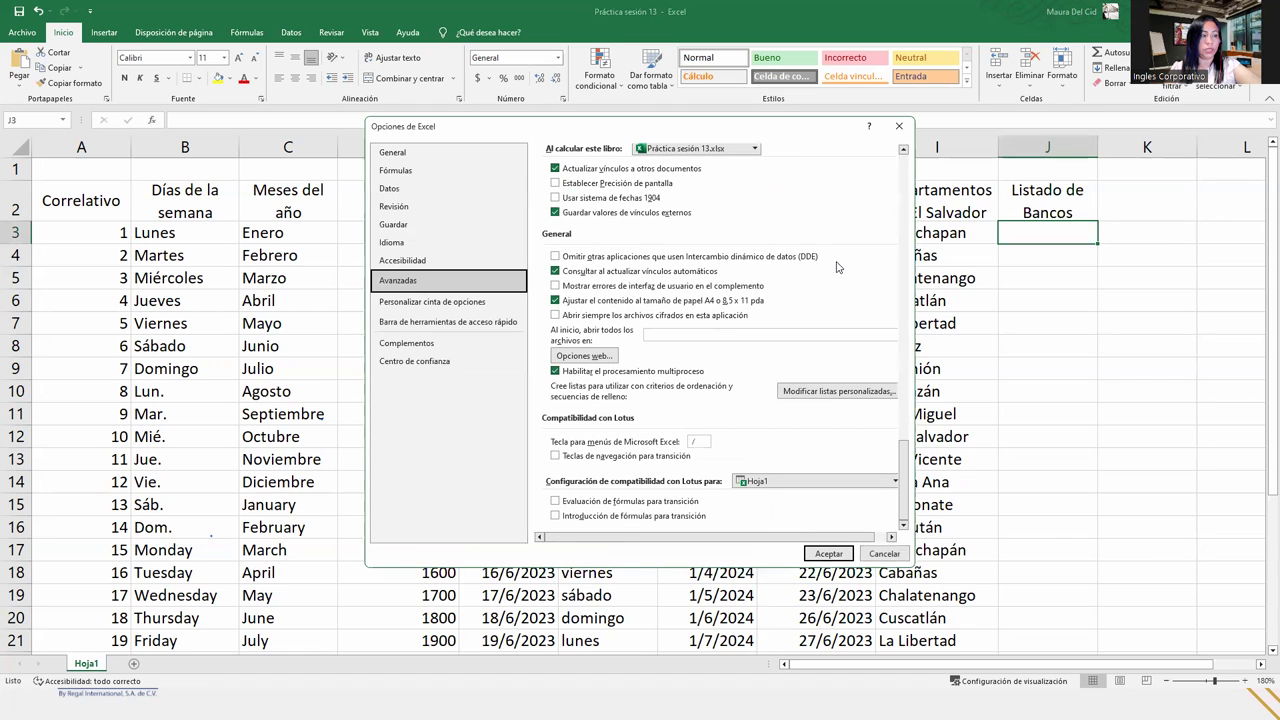
click(820, 392)
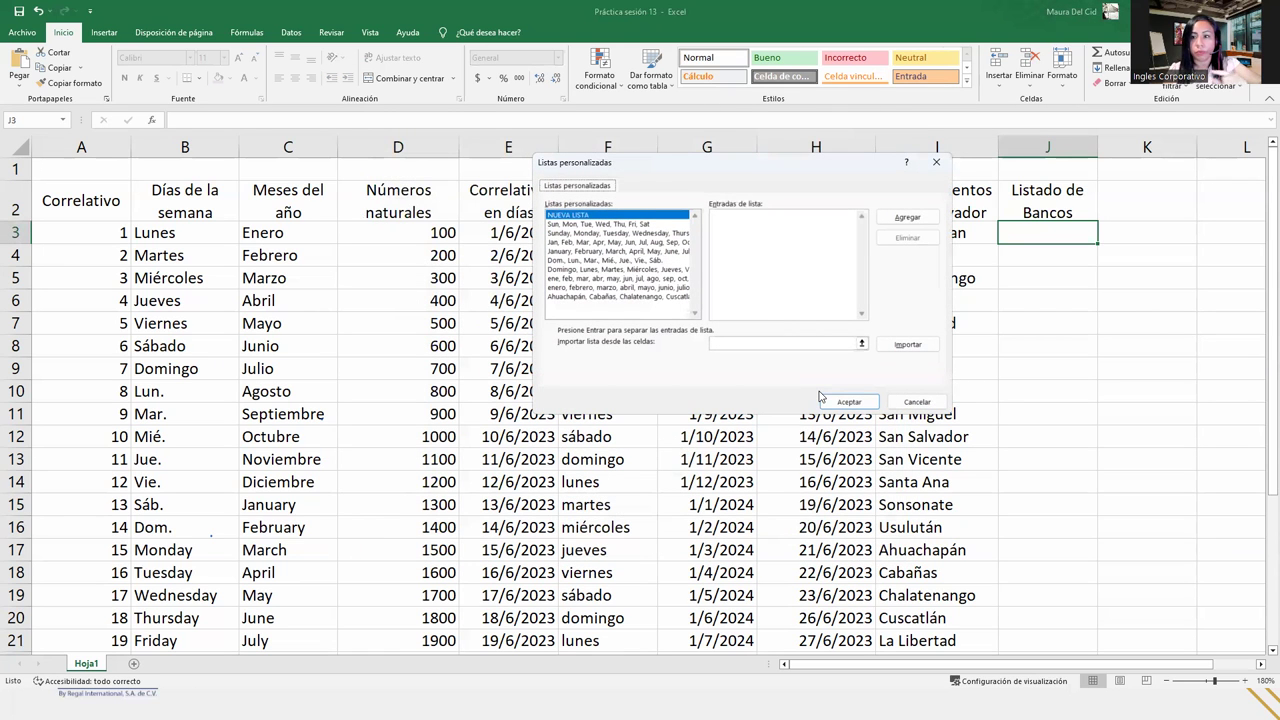
click(601, 215)
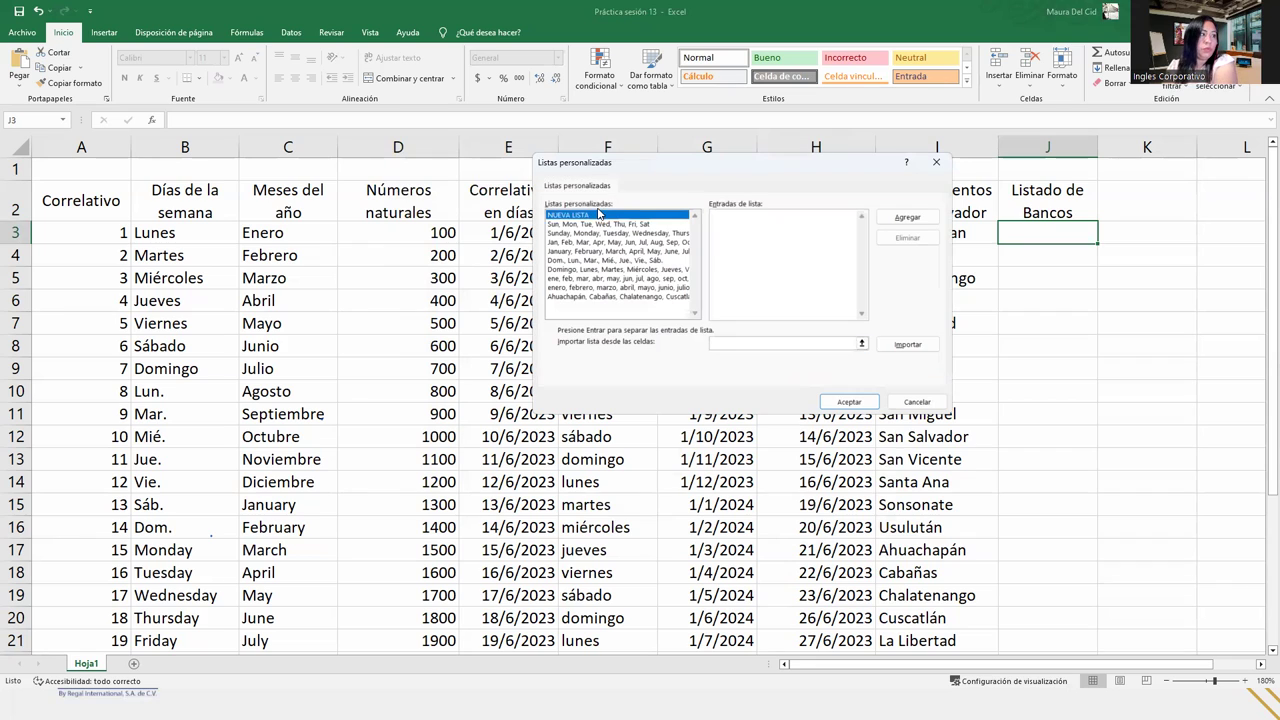
click(748, 218)
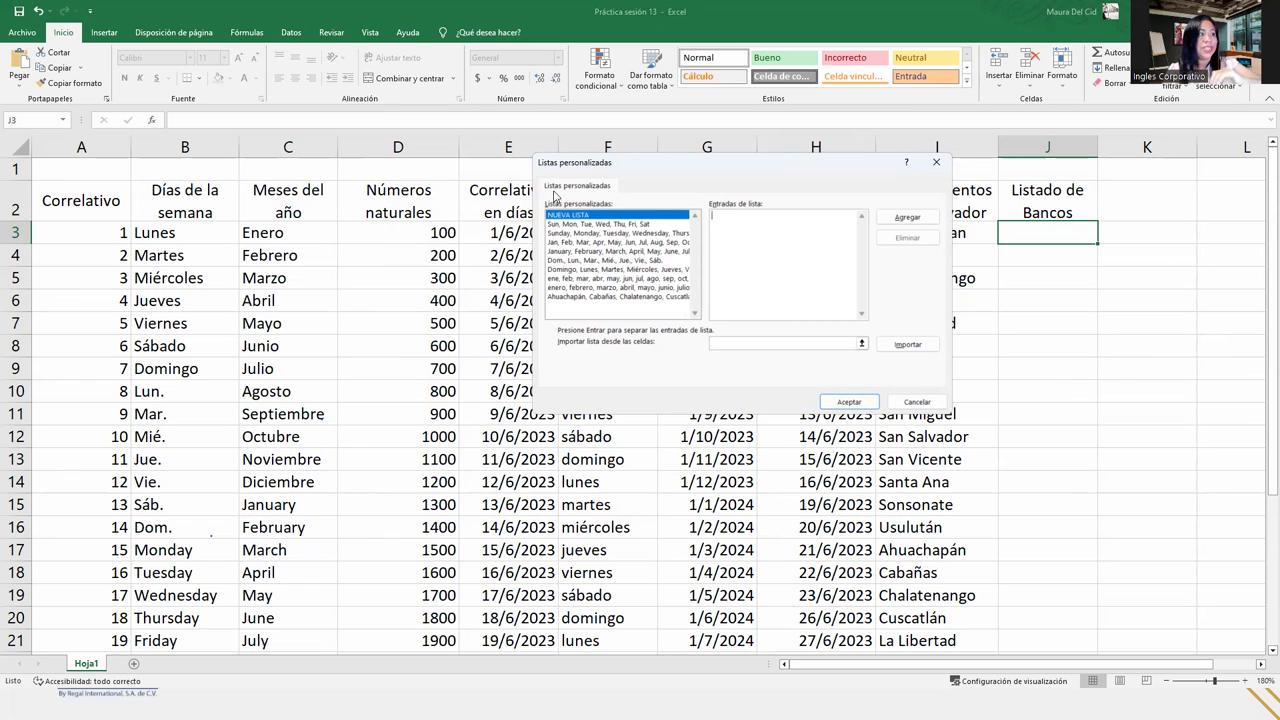
click(617, 297)
click(729, 262)
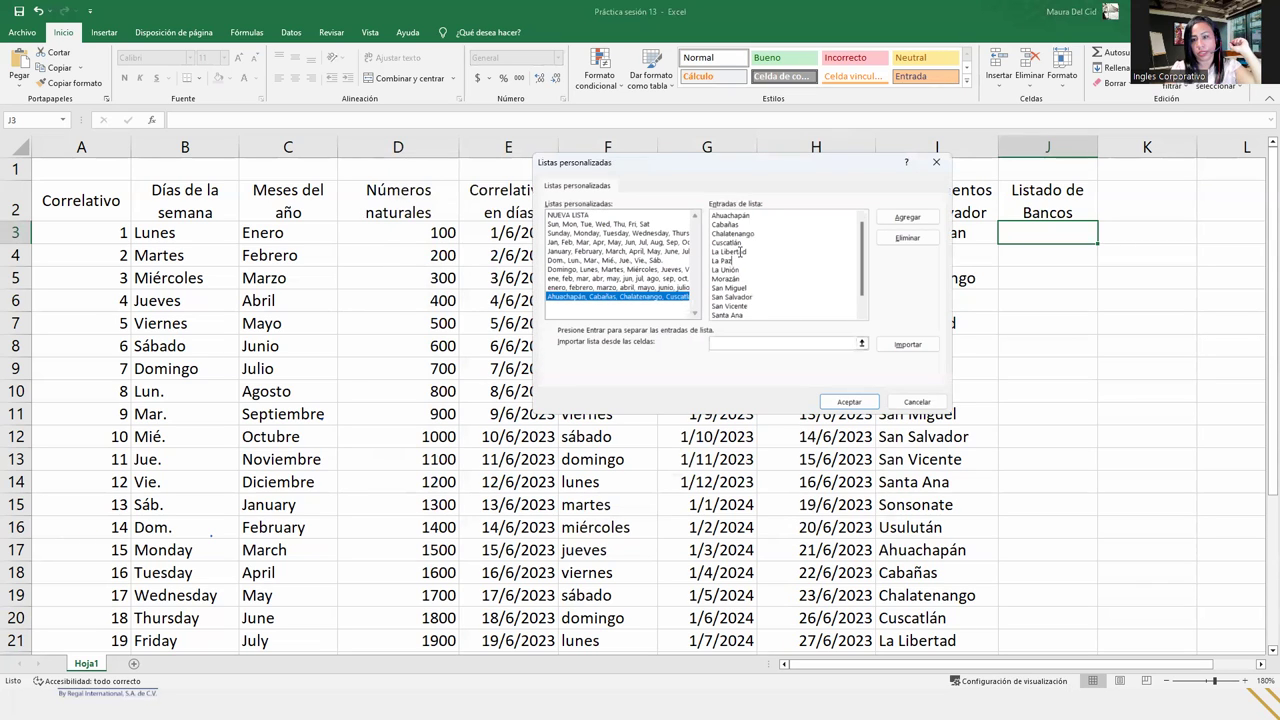
click(588, 216)
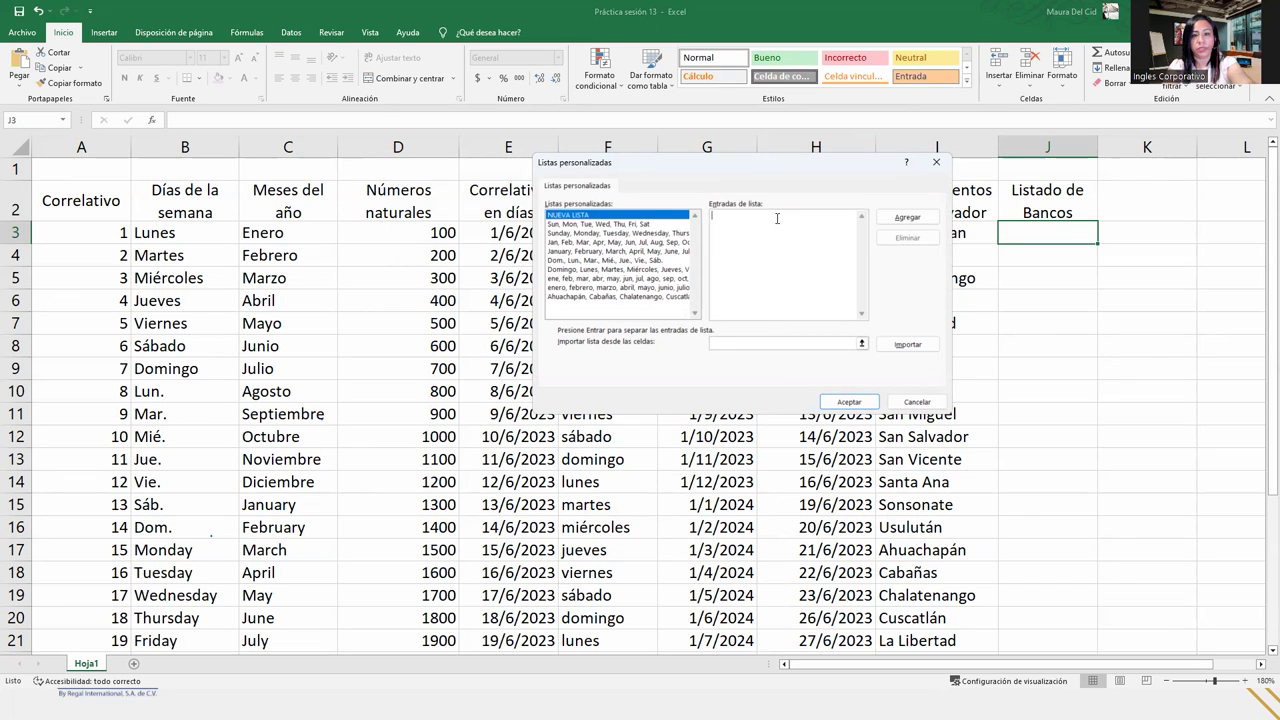
- Enter Hipotecario, DaVivienda, Agricola, Cuscatlán, Promérica, Azúl, América Central and add them as a list
text(Banco Hi)
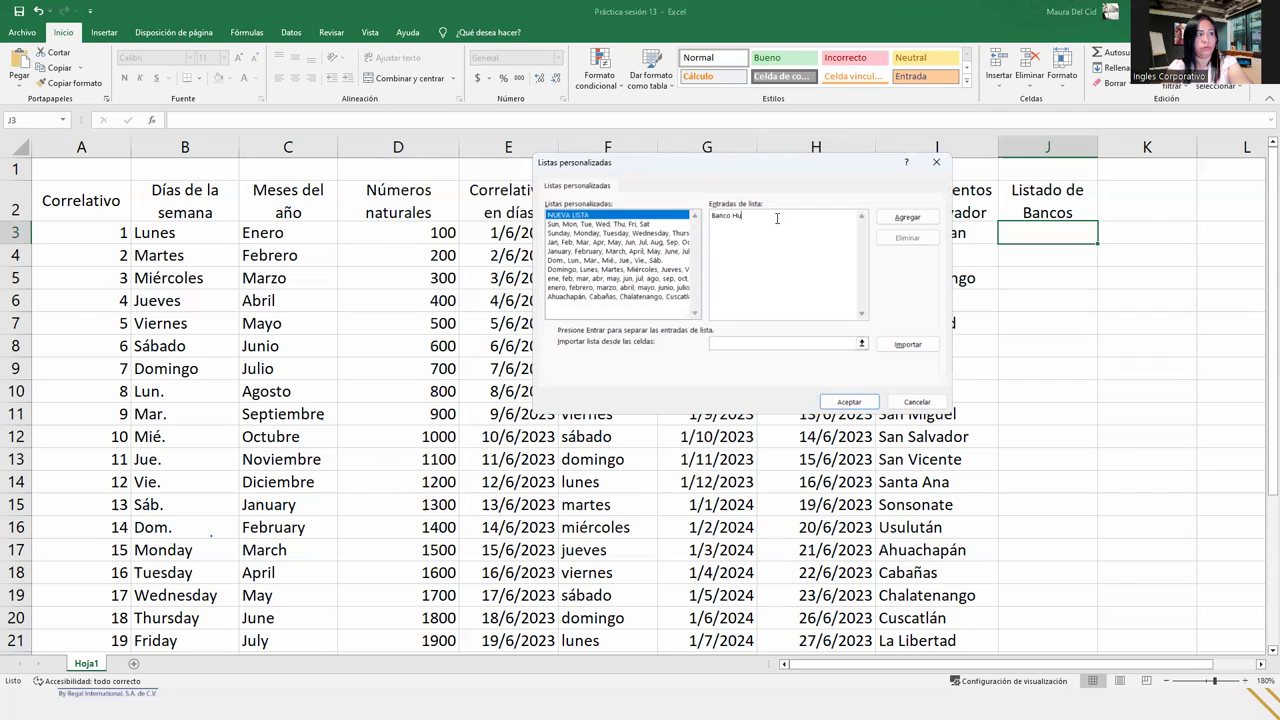
text(pote)
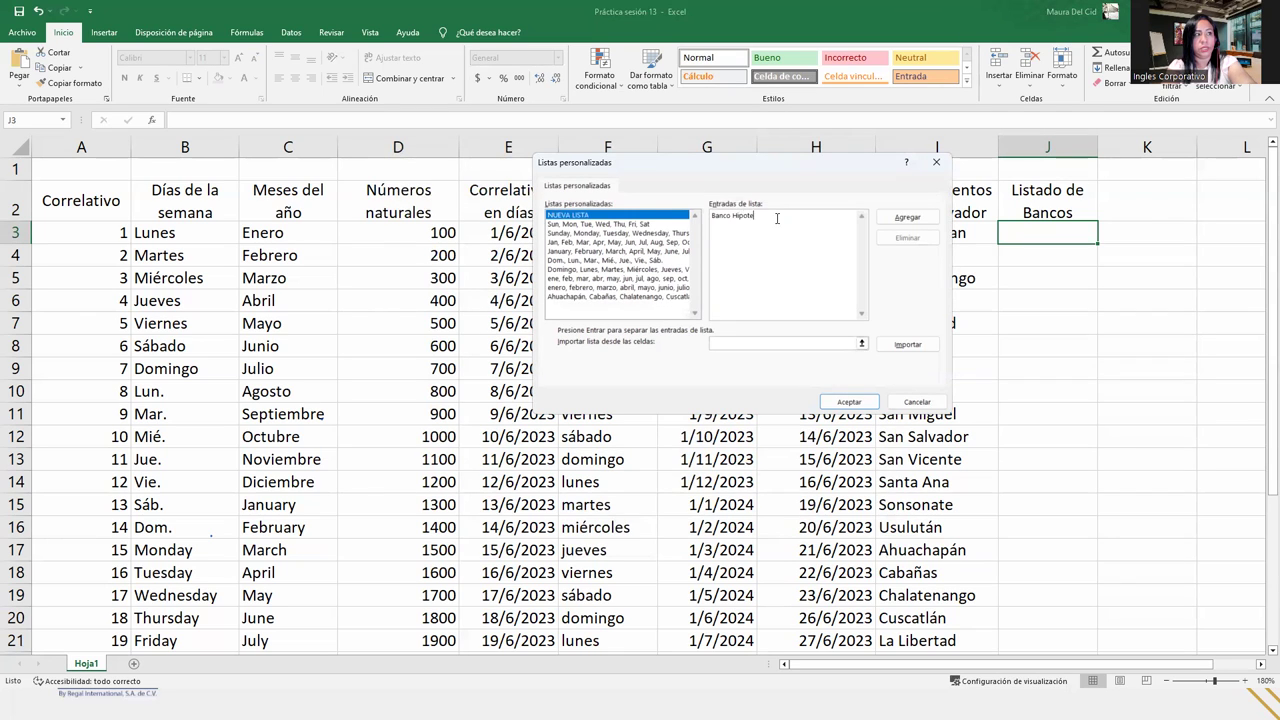
text(cario)
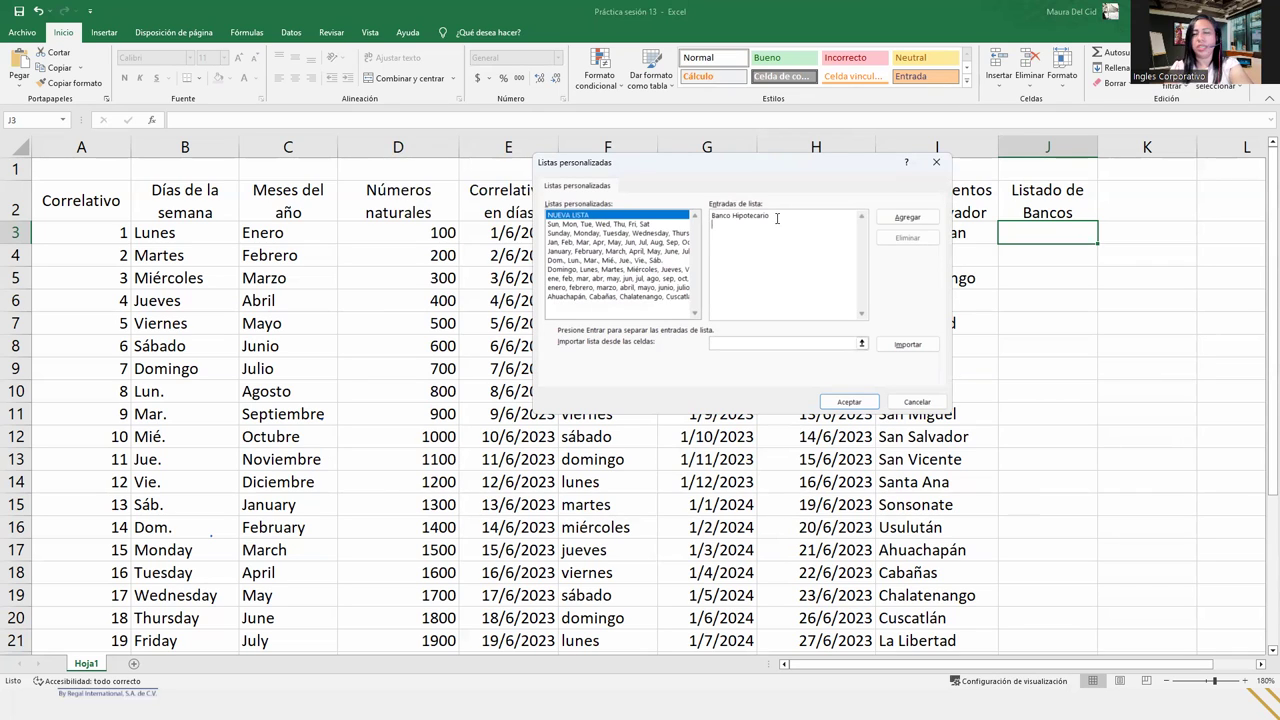
drag(732, 215, 684, 215)
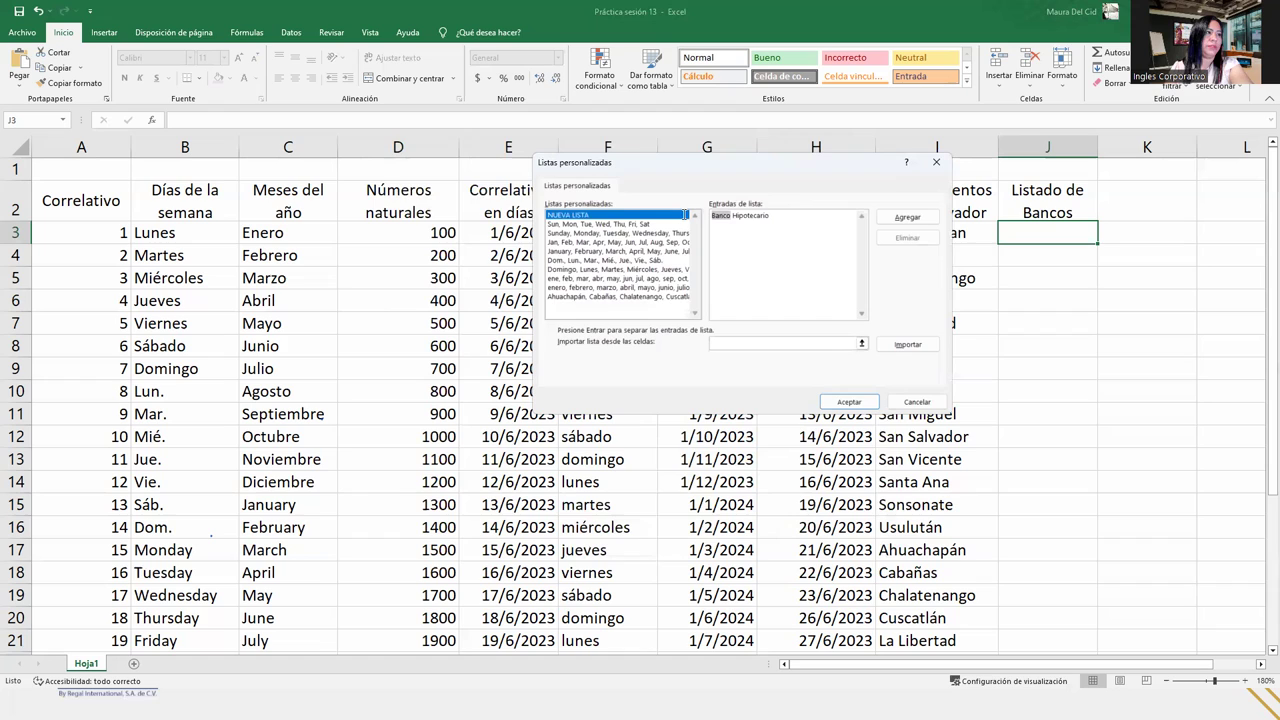
key(BackSpace)
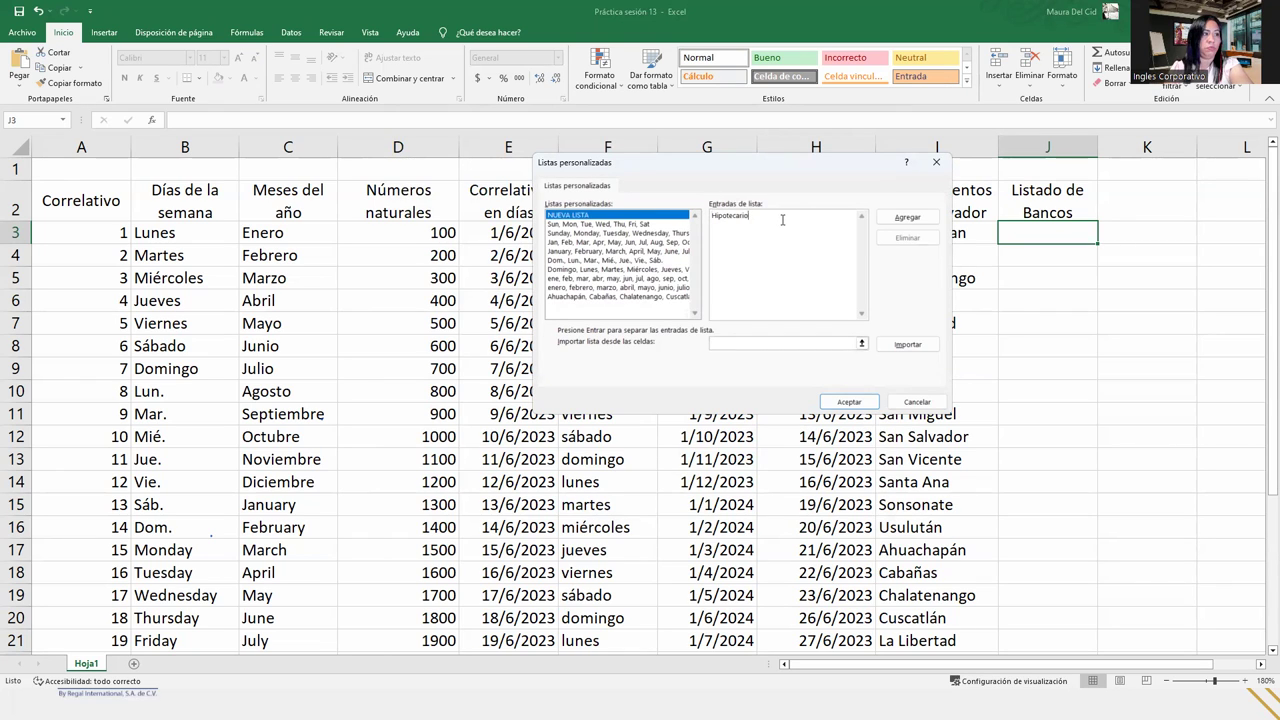
text(Da)
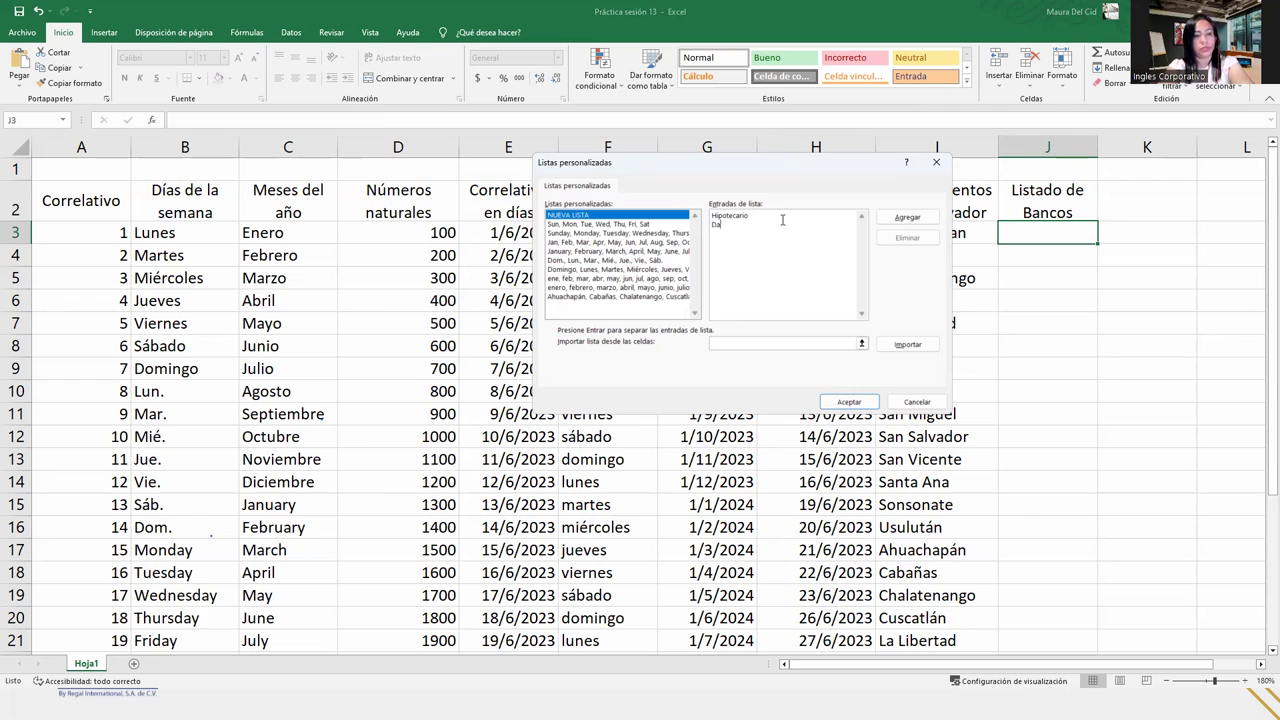
text(vivienda)
text(A)
text(gricola)
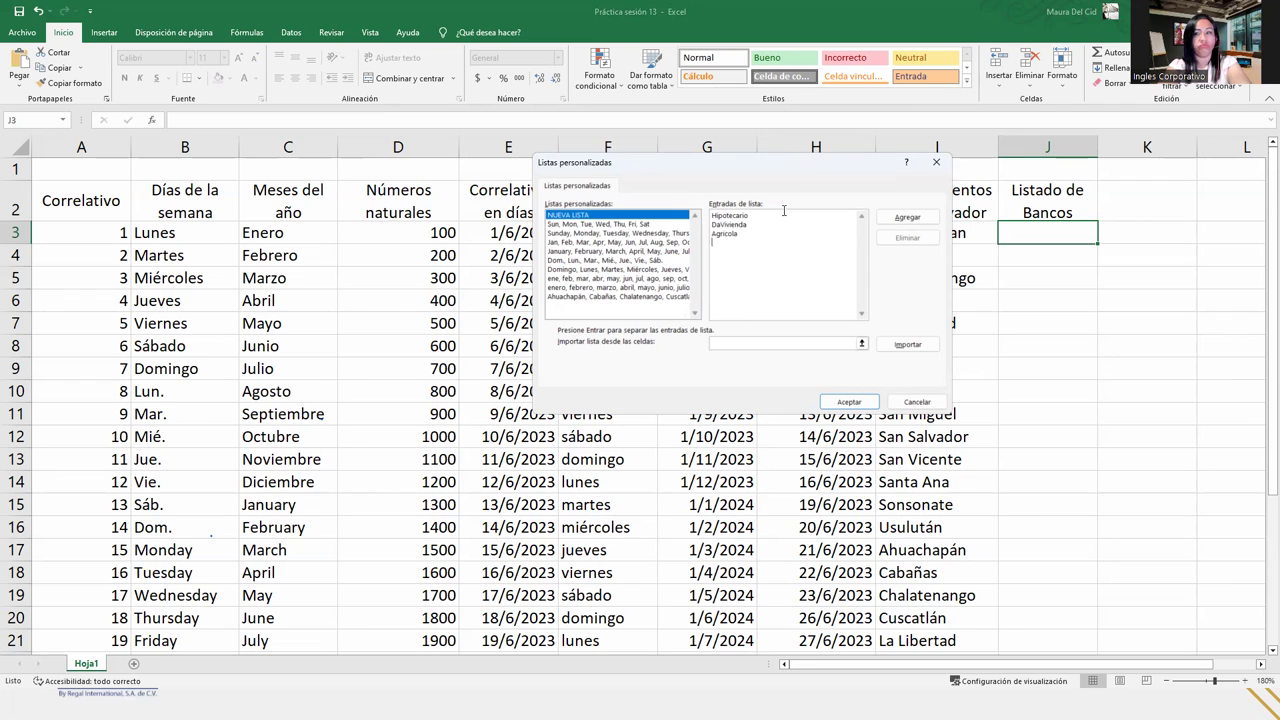
text(Cuscat)
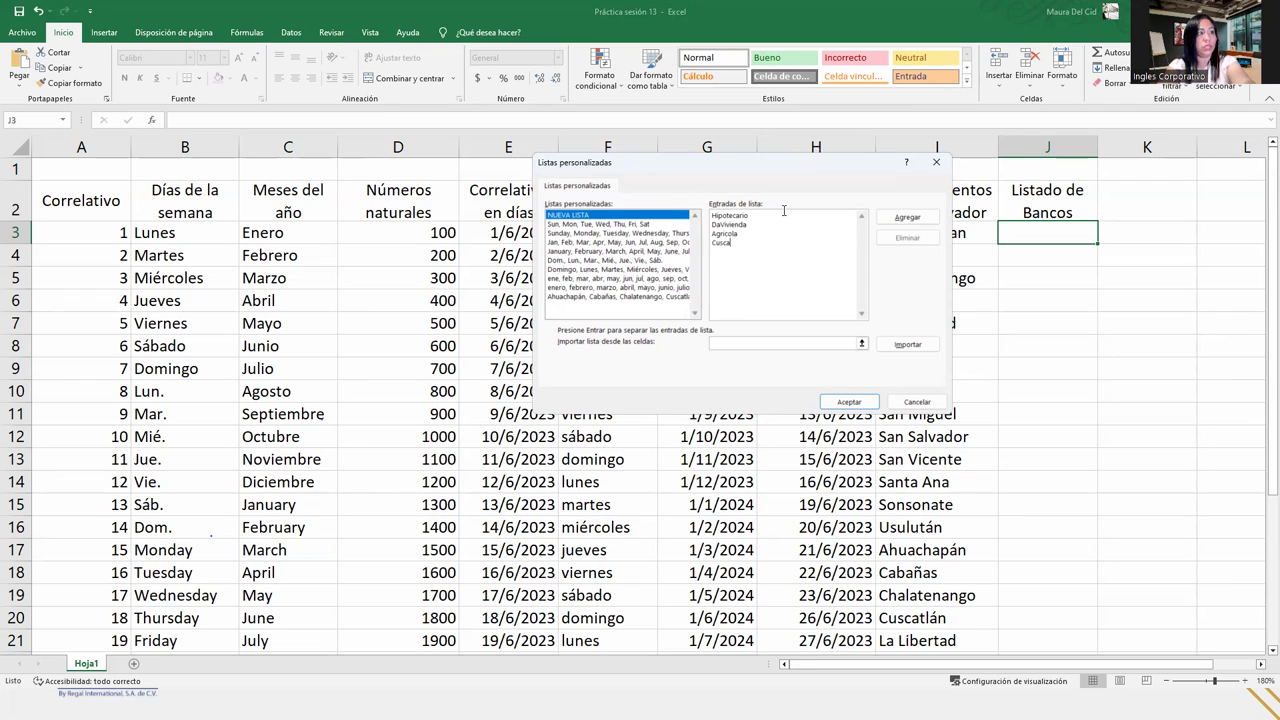
text(ln)
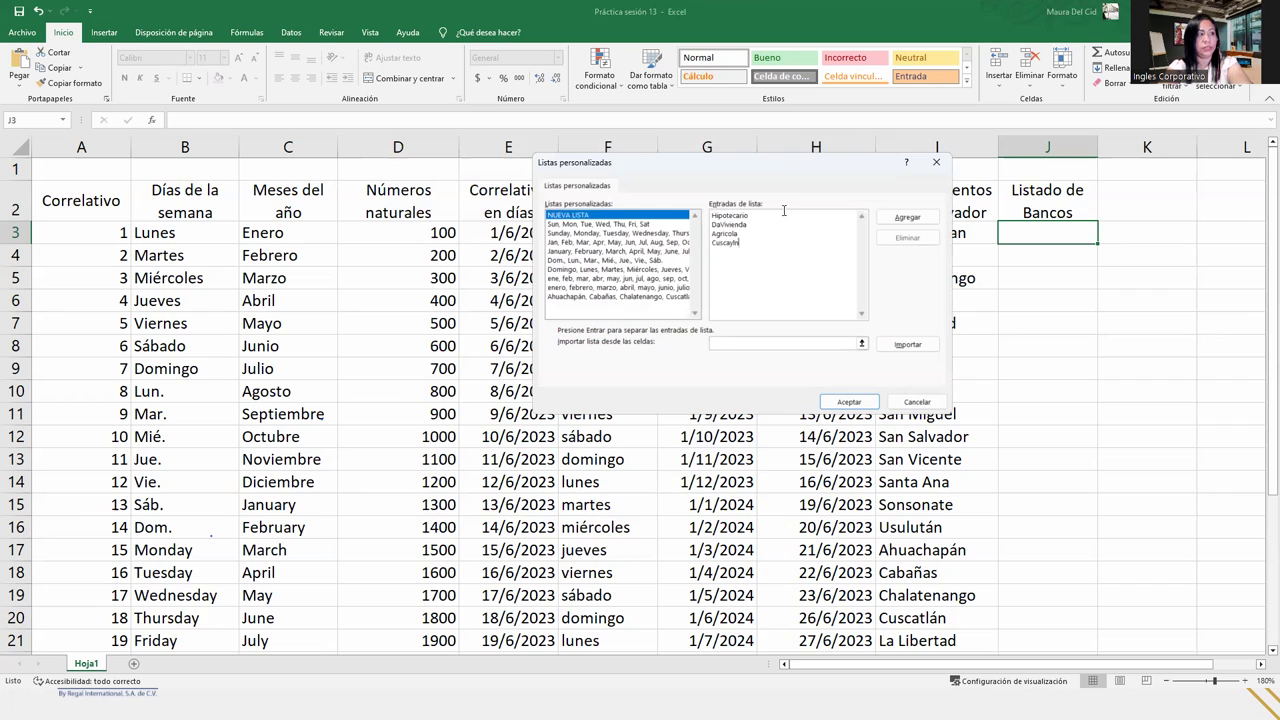
key(BackSpace)
key(BackSpace)
key(BackSpace)
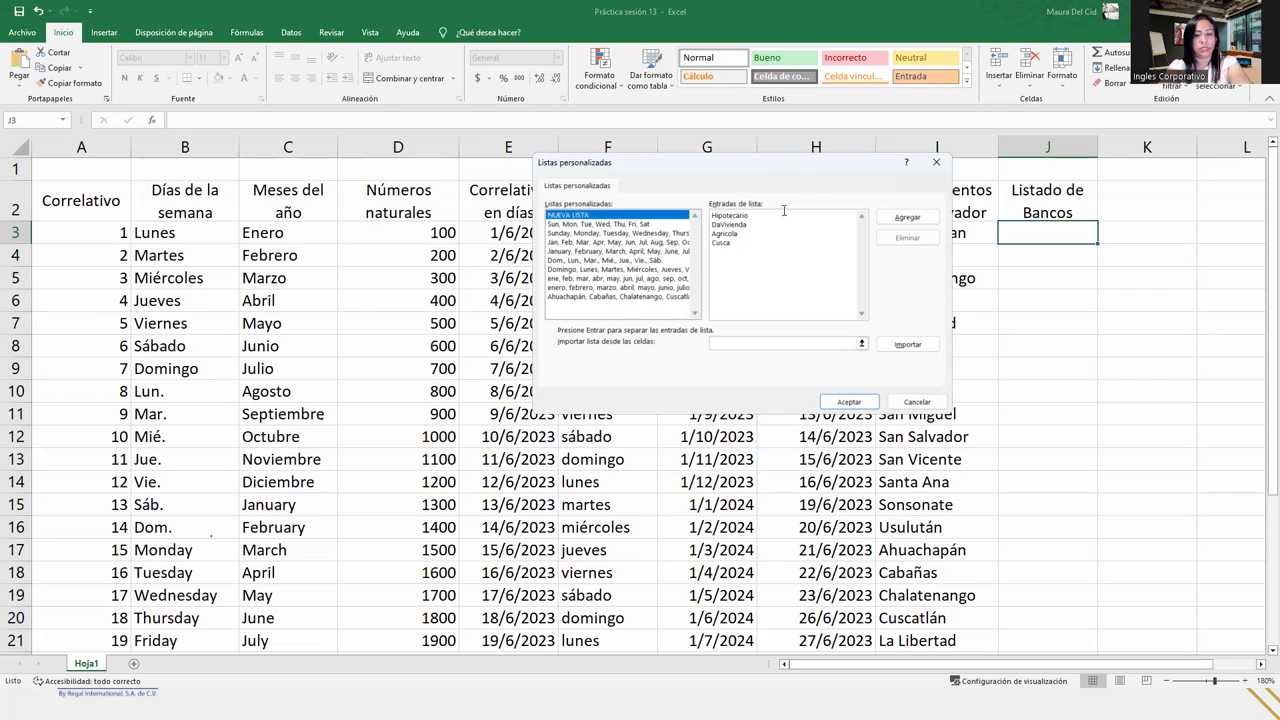
text(lán )
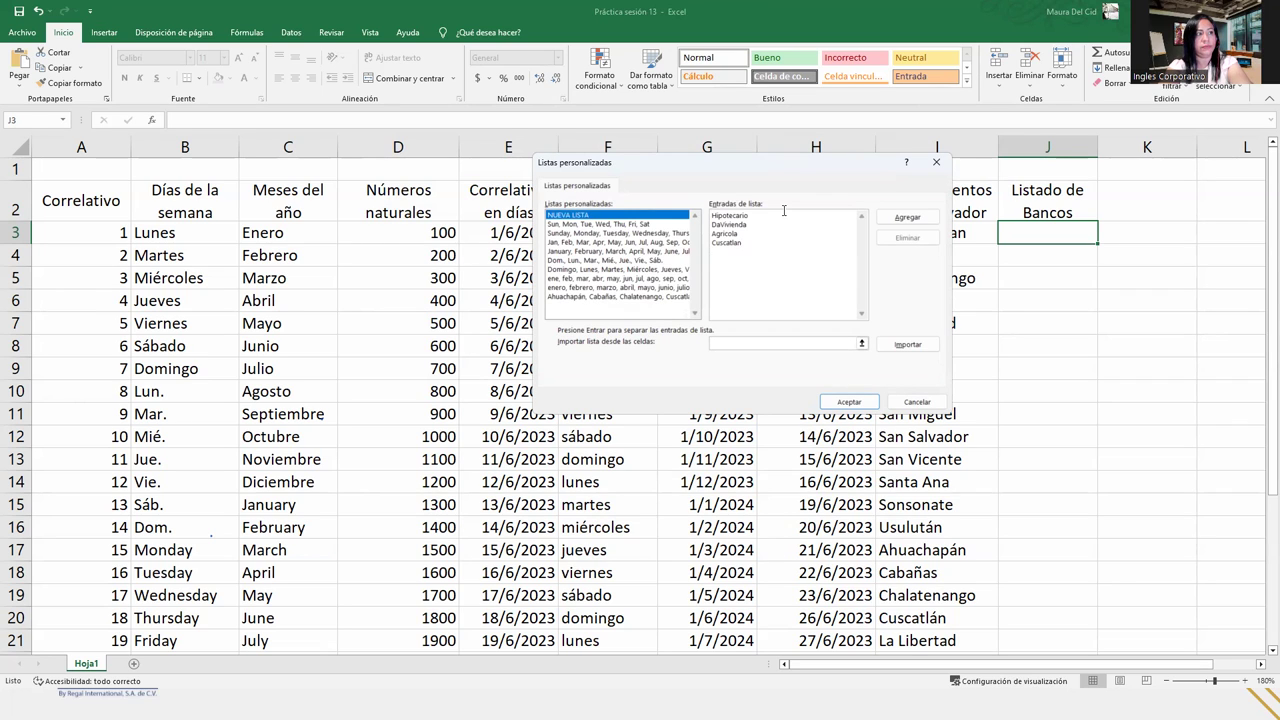
text(Promerica)
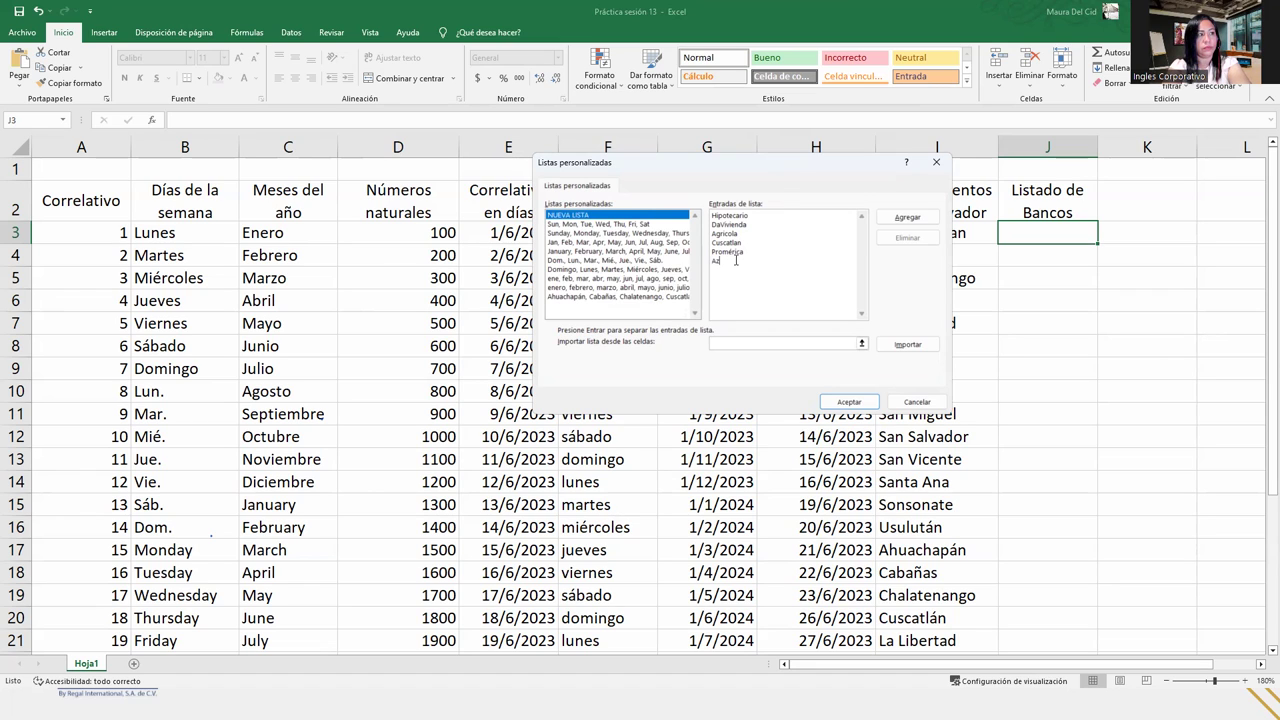
text(ul)
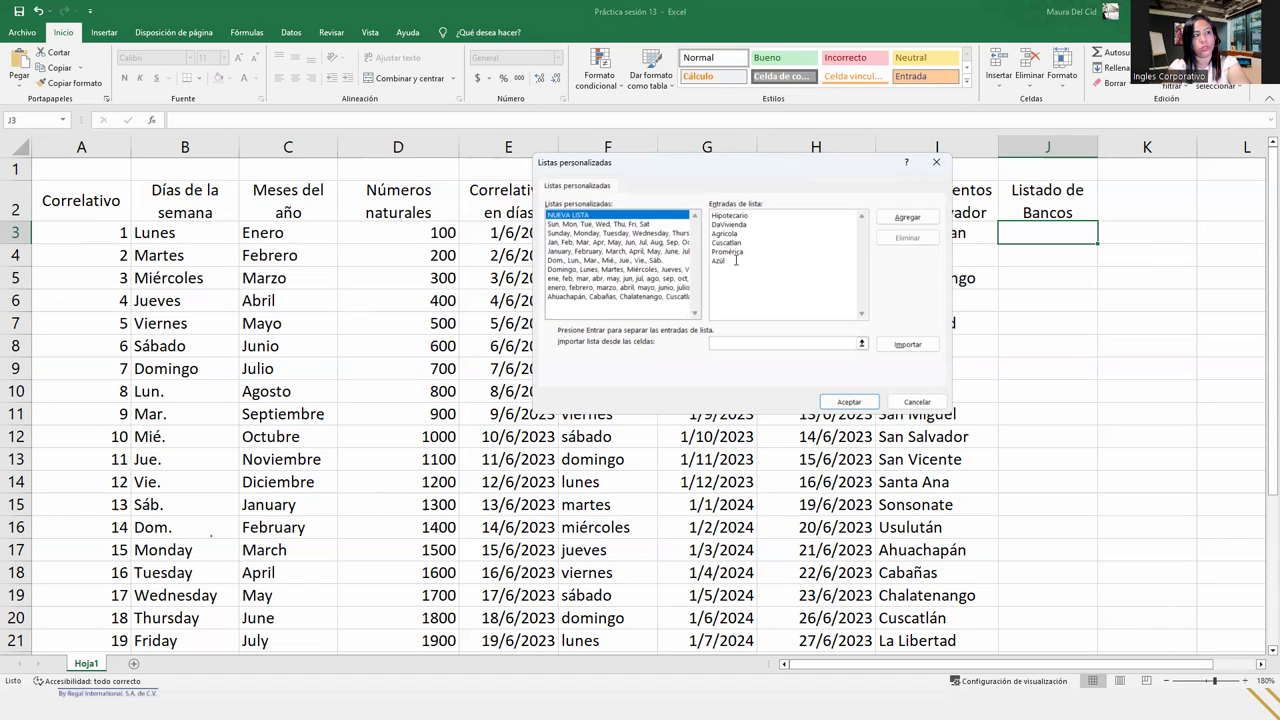
text(América Central)
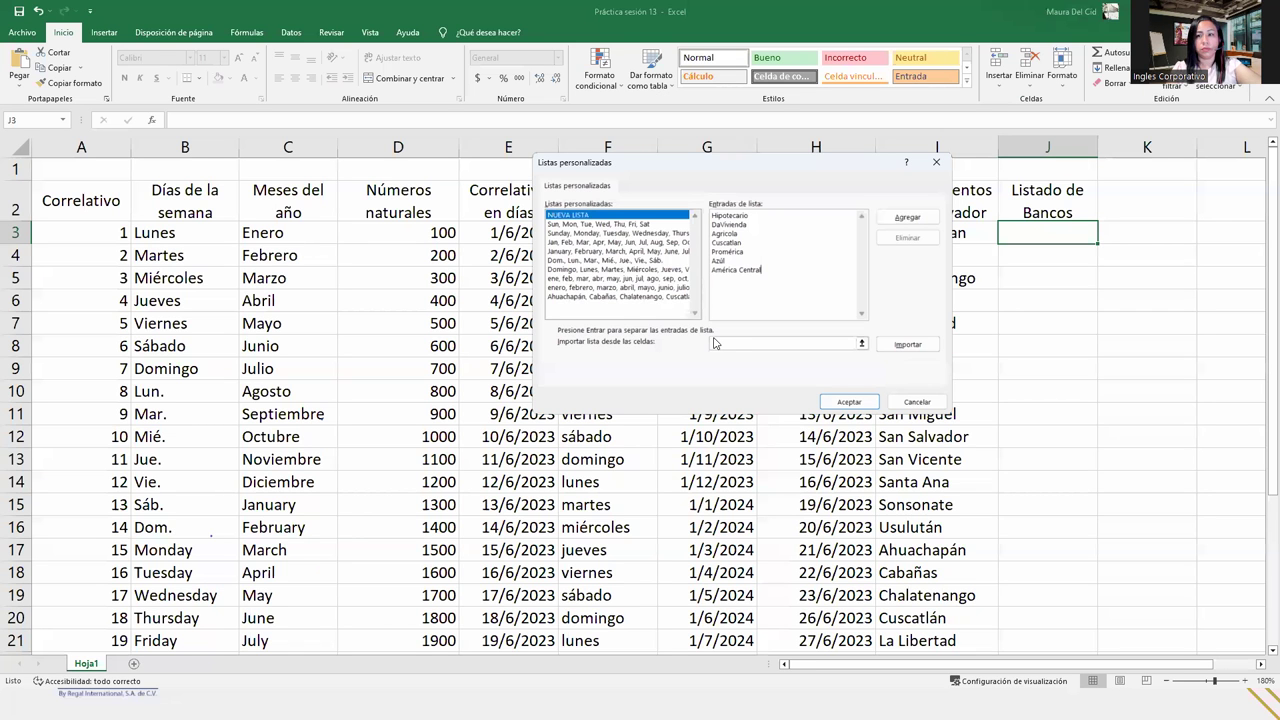
click(907, 217)
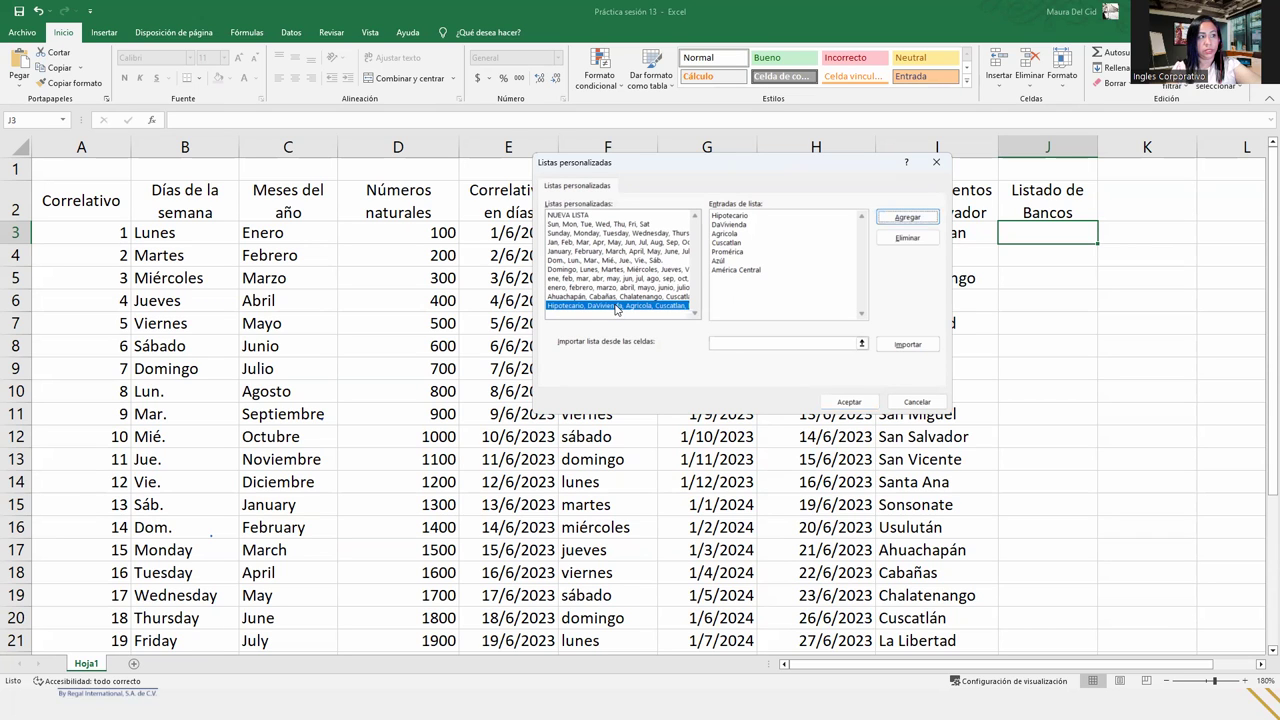
click(850, 402)
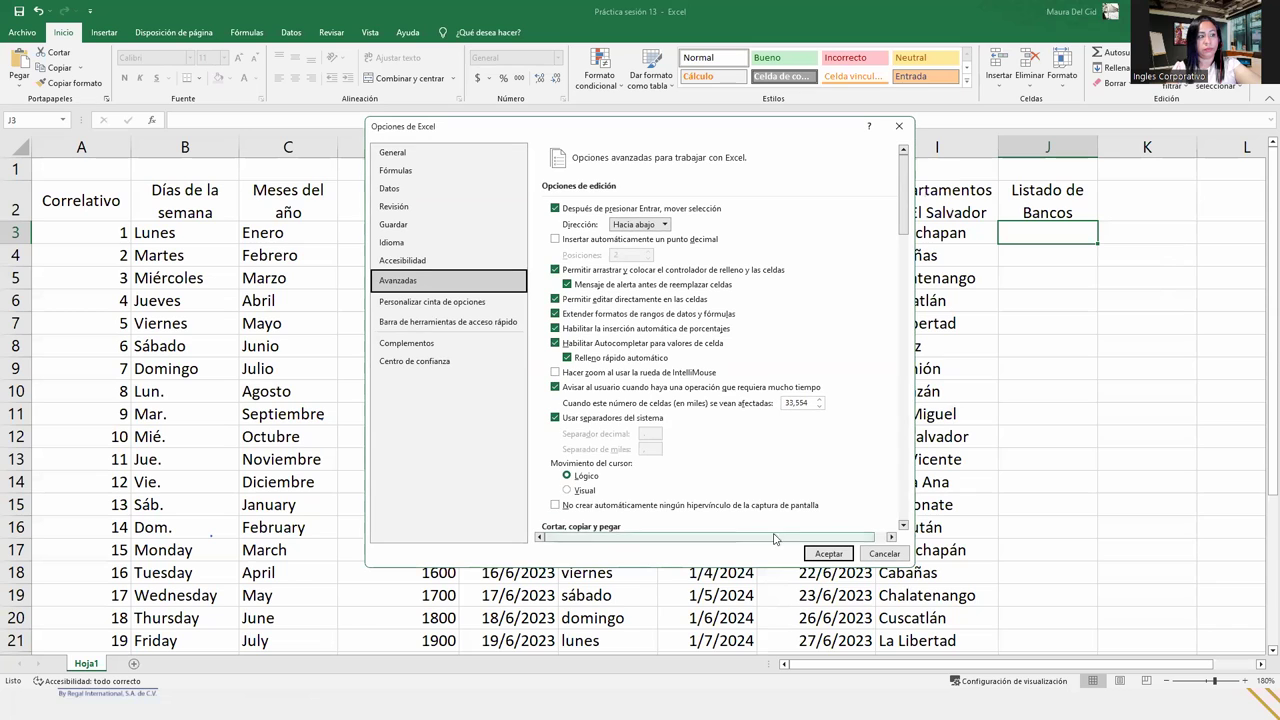
- Close Excel Options and enter Promérica in cell J3
click(829, 554)
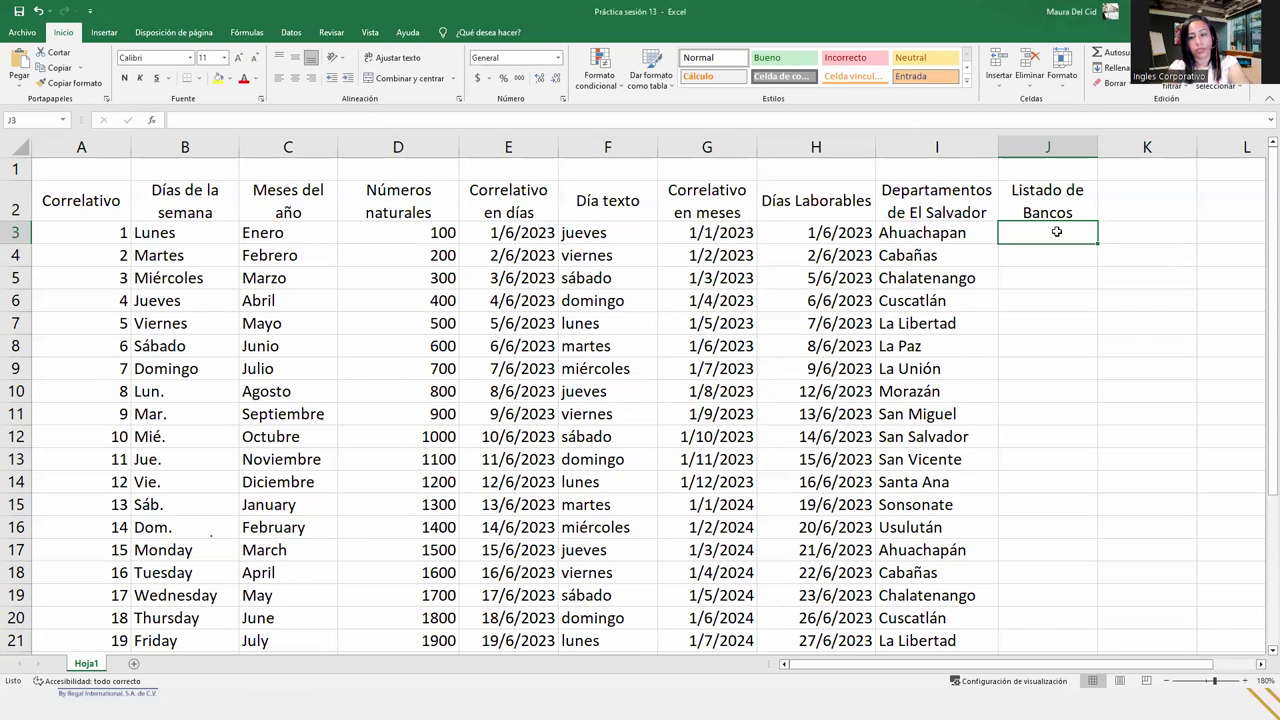
text(Pr)
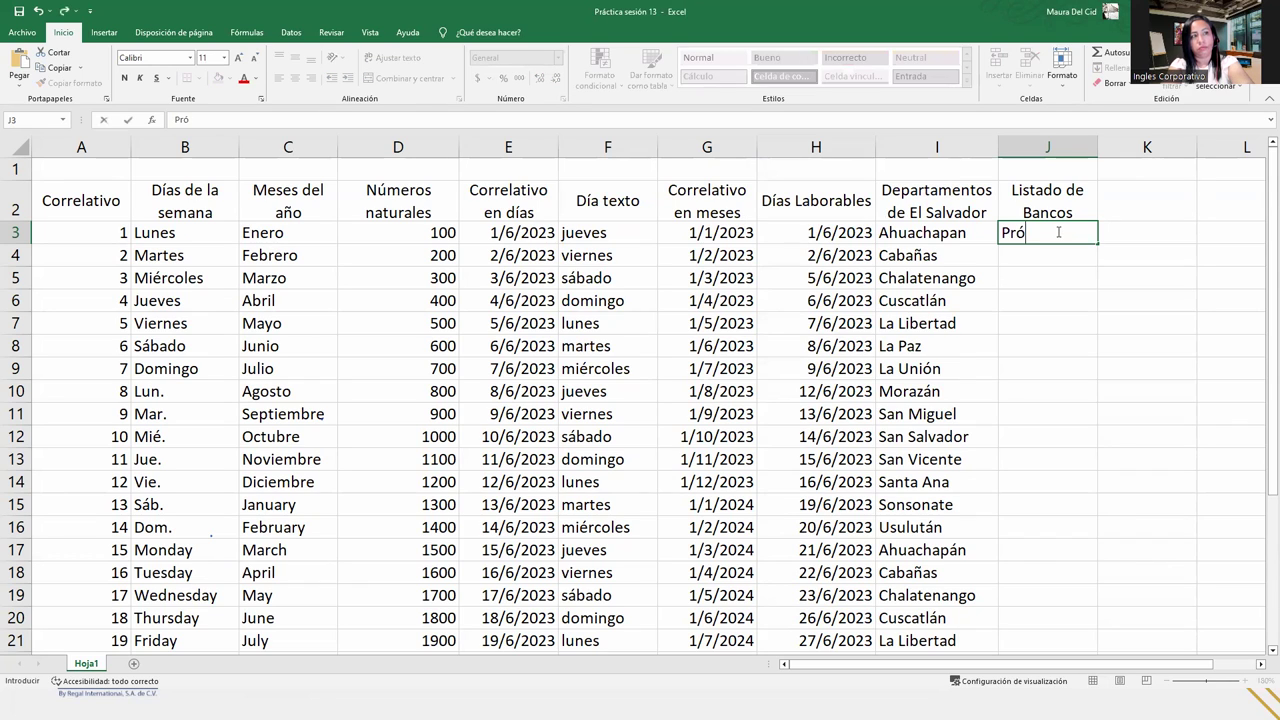
text(omérica)
key(BackSpace)
key(BackSpace)
key(BackSpace)
text(ica)
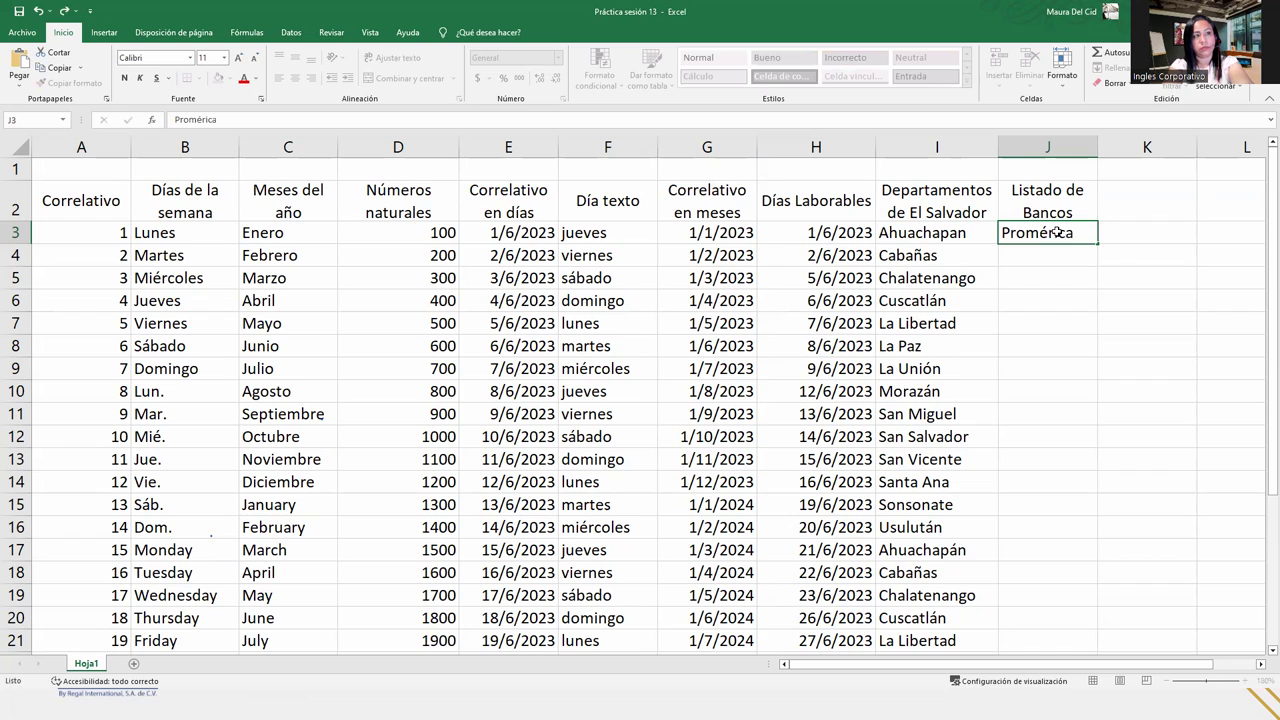
key(Return)
- Fill J3:J9 with the bank list from Promérica to Cuscatlan and autofit column J
click(1042, 236)
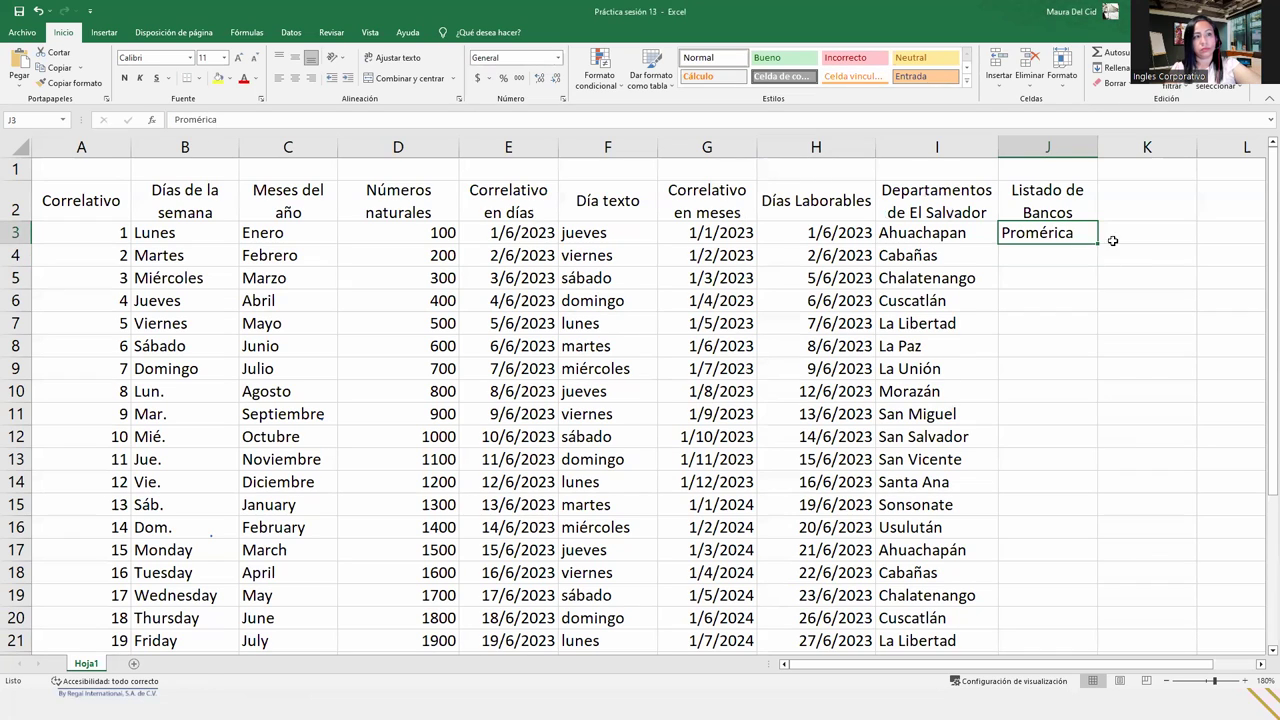
drag(1098, 241, 1100, 381)
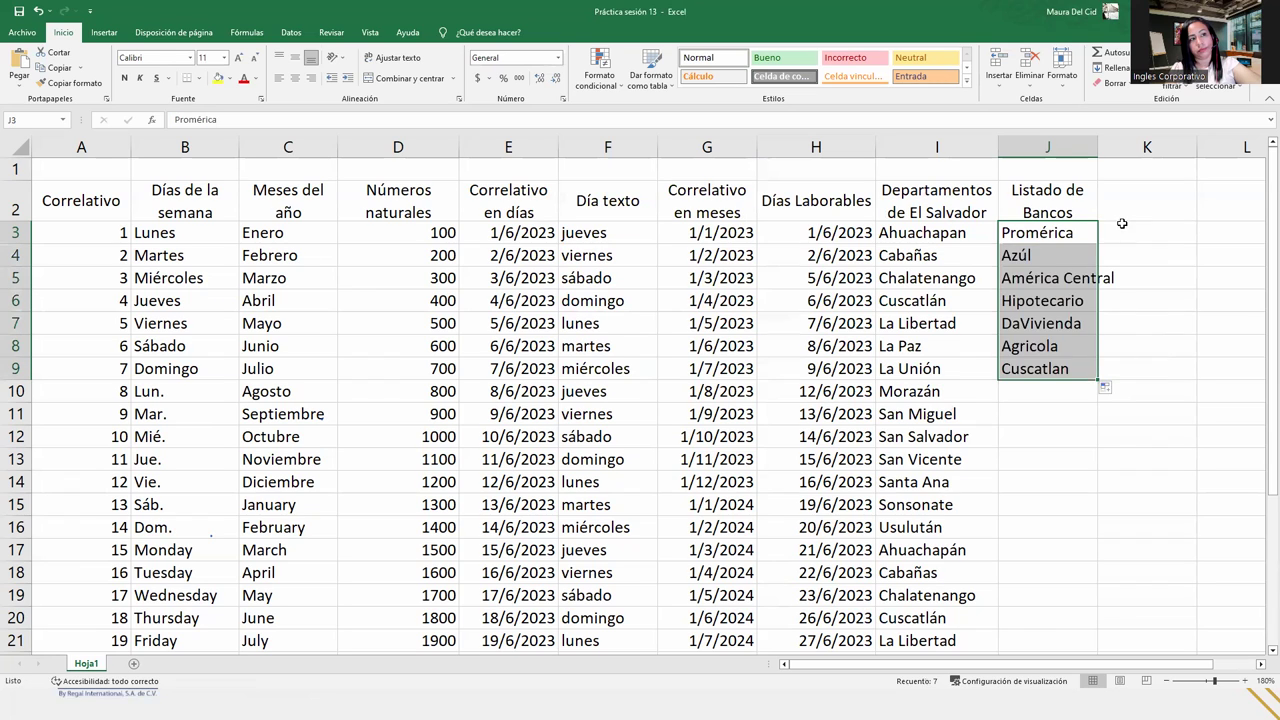
click(1046, 346)
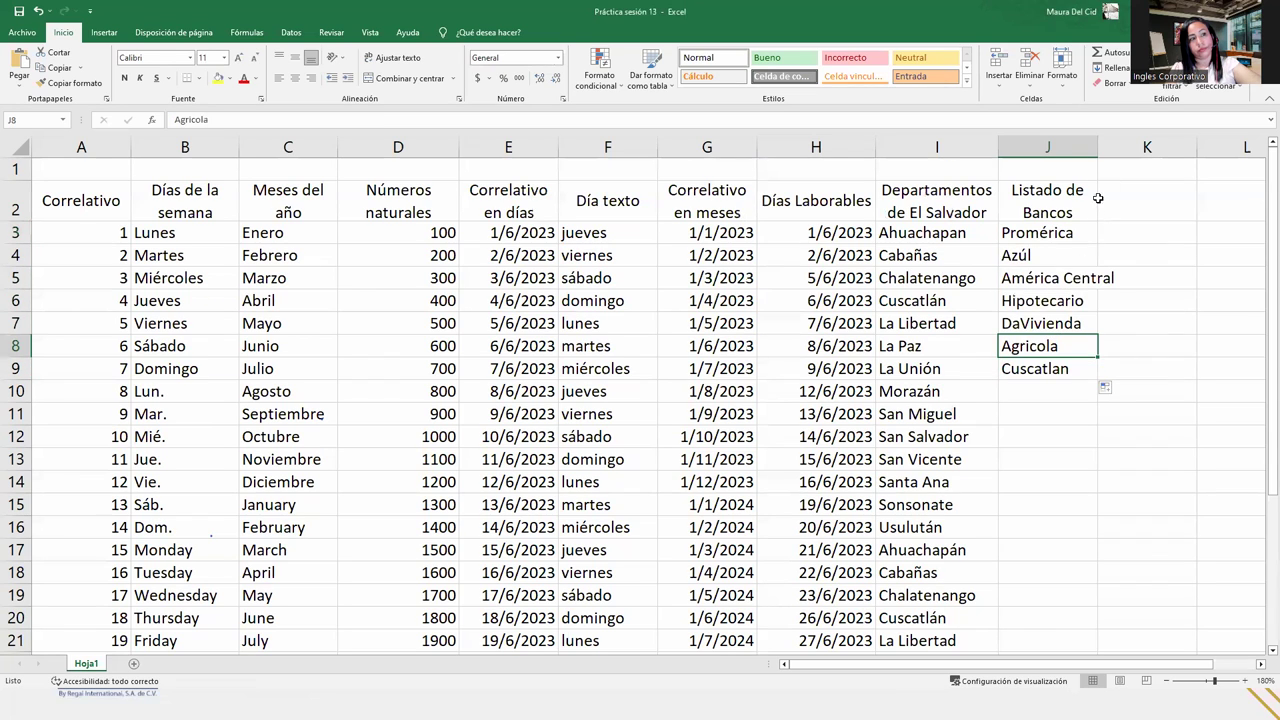
double_click(1098, 147)
click(1066, 387)
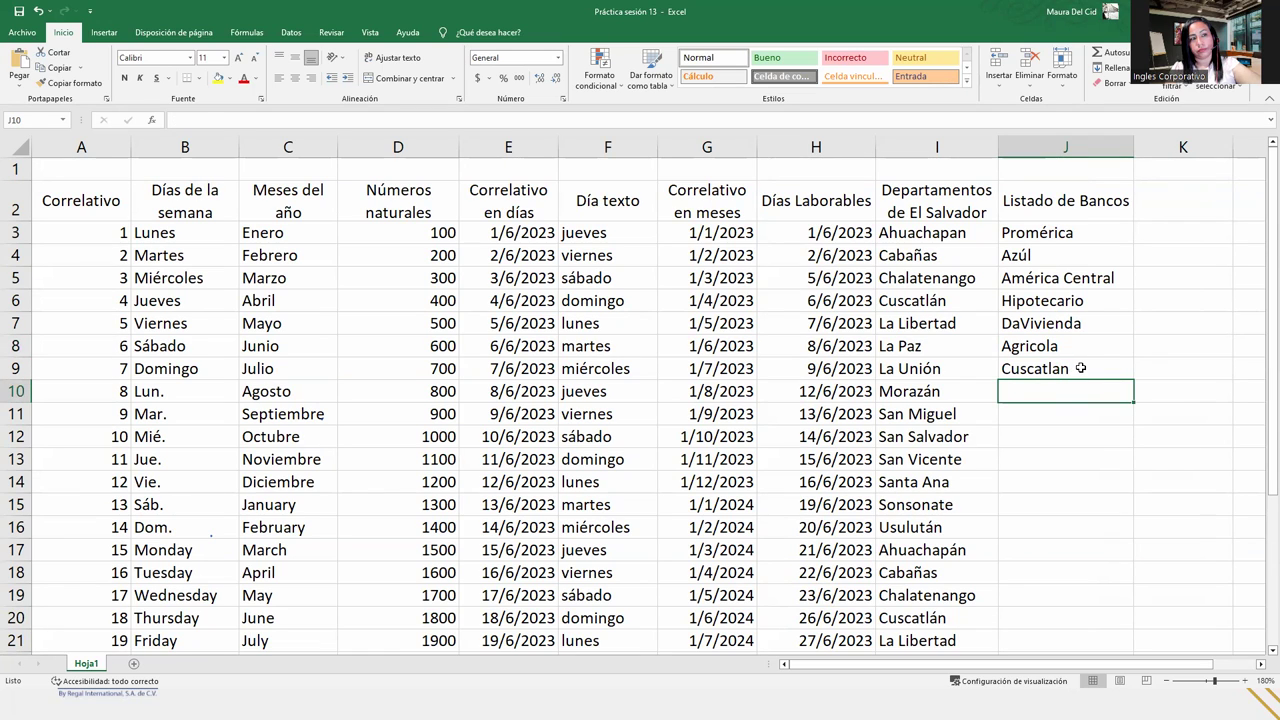
click(1080, 368)
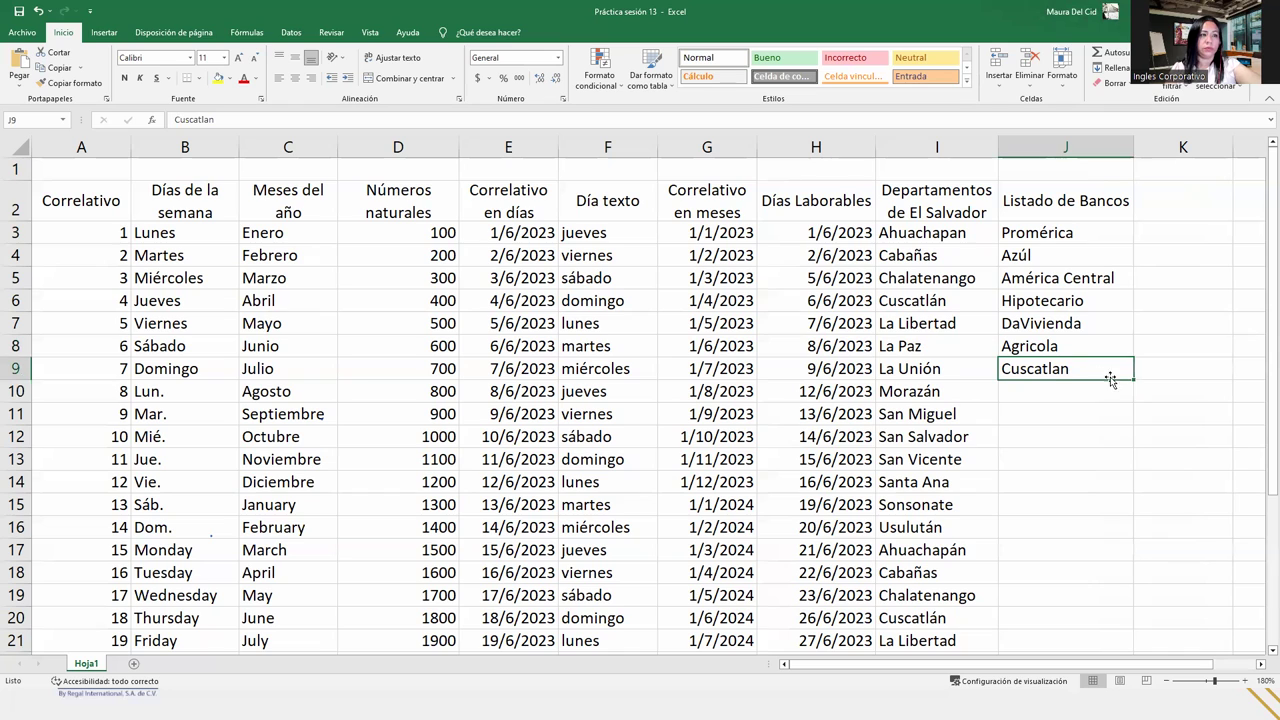
mouse_move(1133, 380)
mouse_down()
mouse_move(1132, 396)
mouse_move(1133, 381)
mouse_up()
click(1088, 395)
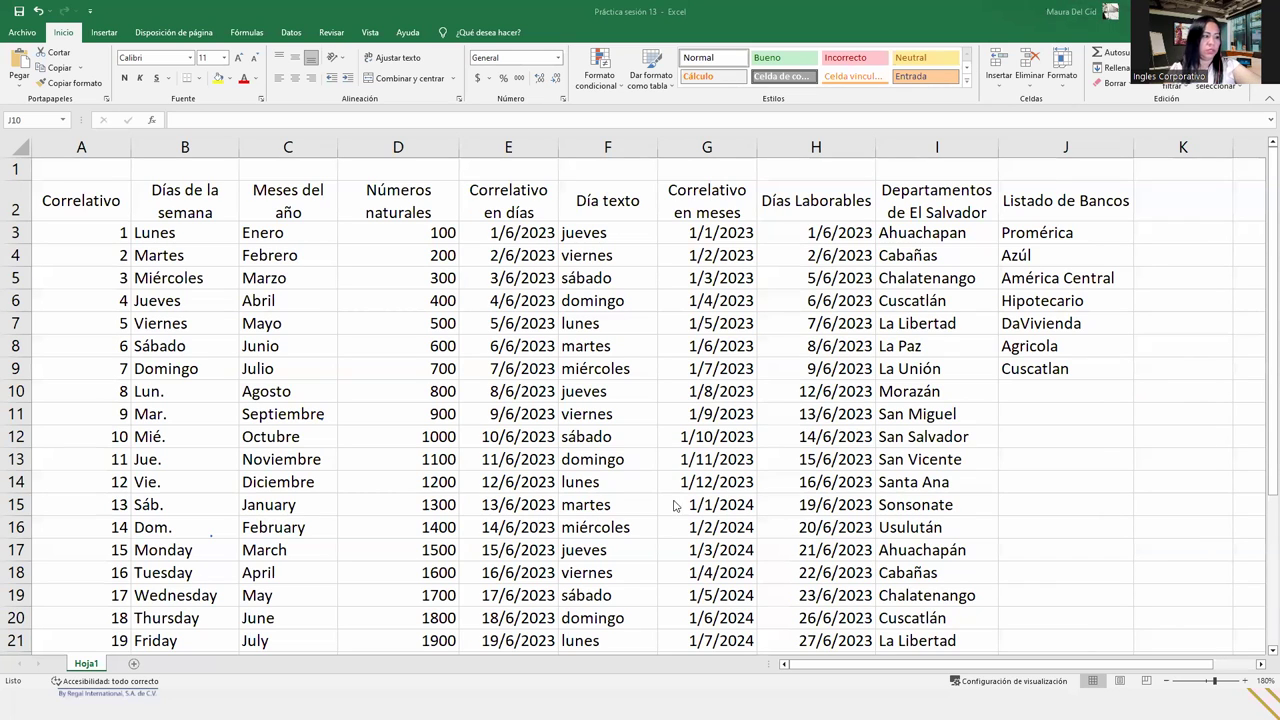
click(1198, 216)
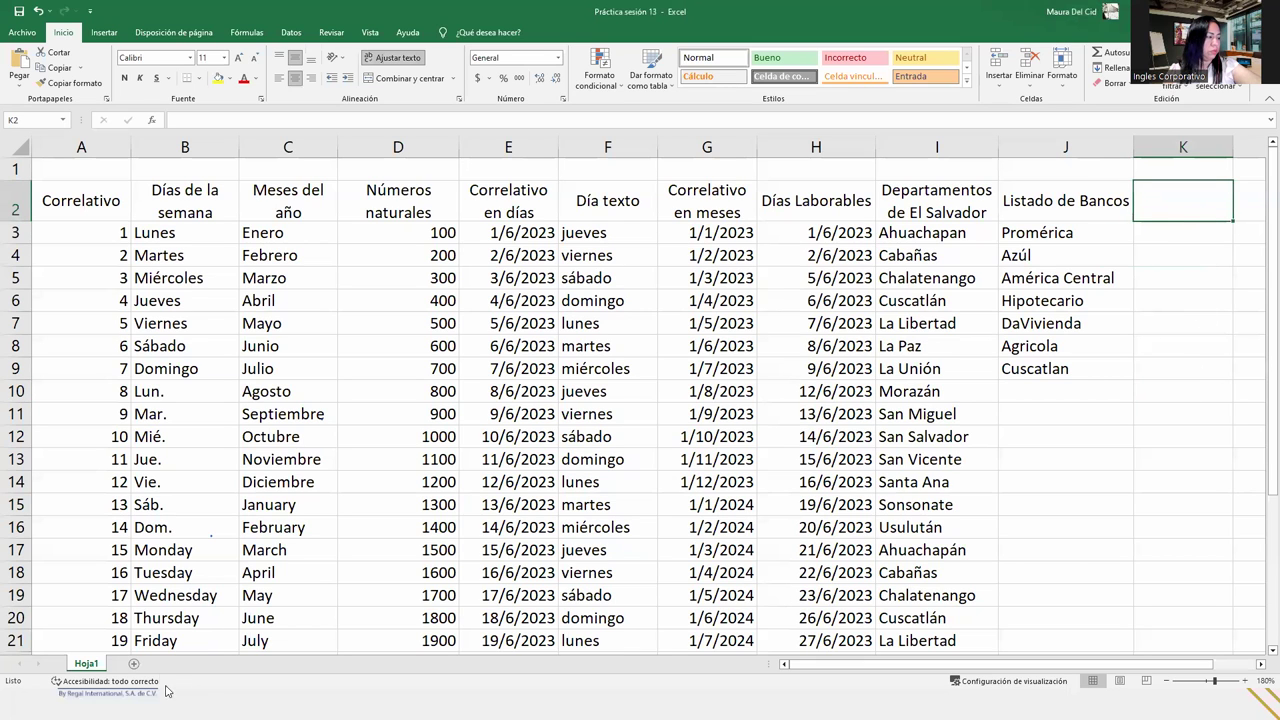
- Add sheet Hoja2, paste the five Caja de Crédito names into B2, and widen column B
click(134, 664)
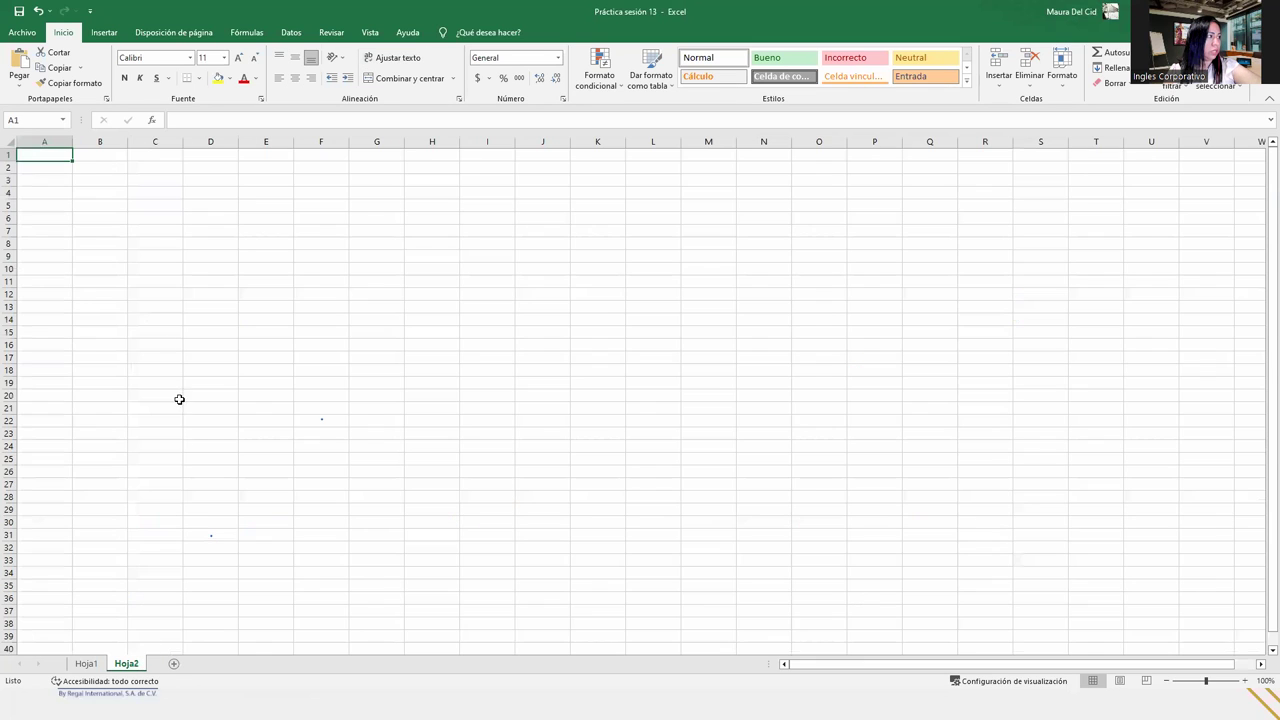
click(90, 170)
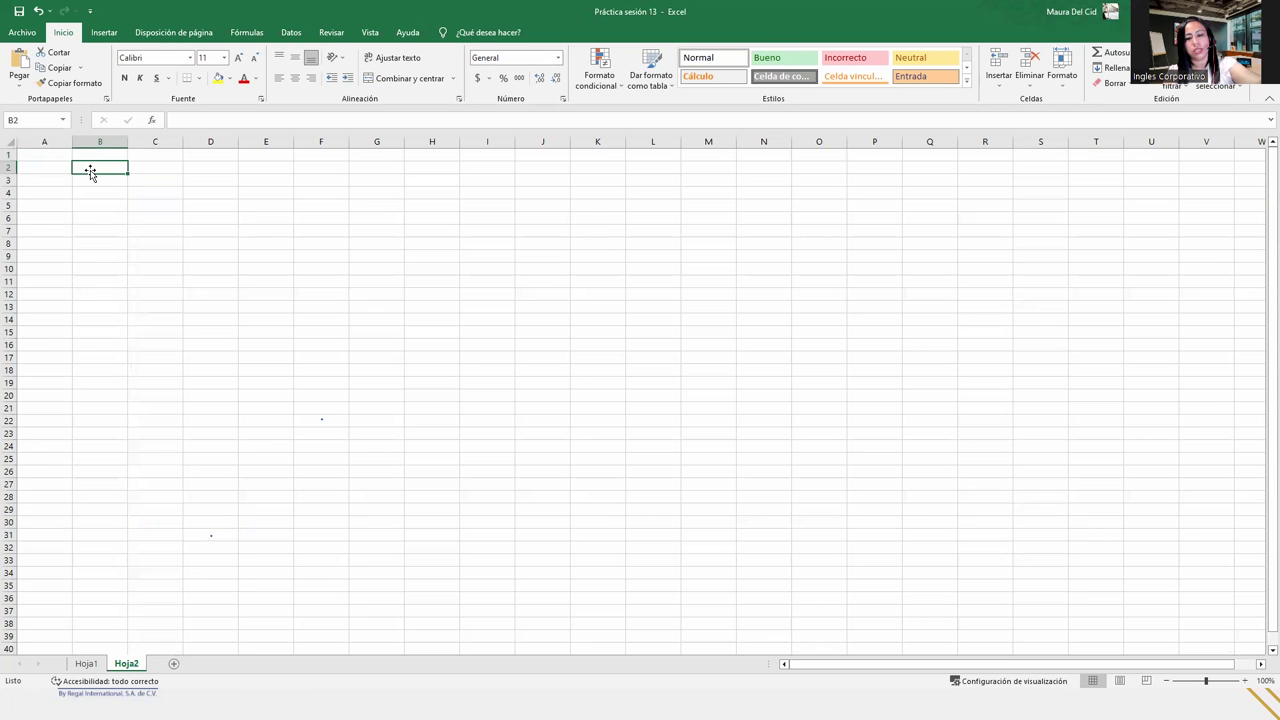
text(Caja de Crédito Rural de Aguilares Caja de Crédito Santiago Nonualco Caja de Crédito Rural de Santa Ana Caja de Crédito de Tonacatepeque Caja de Crédito Rural de Chalatenango)
click(122, 192)
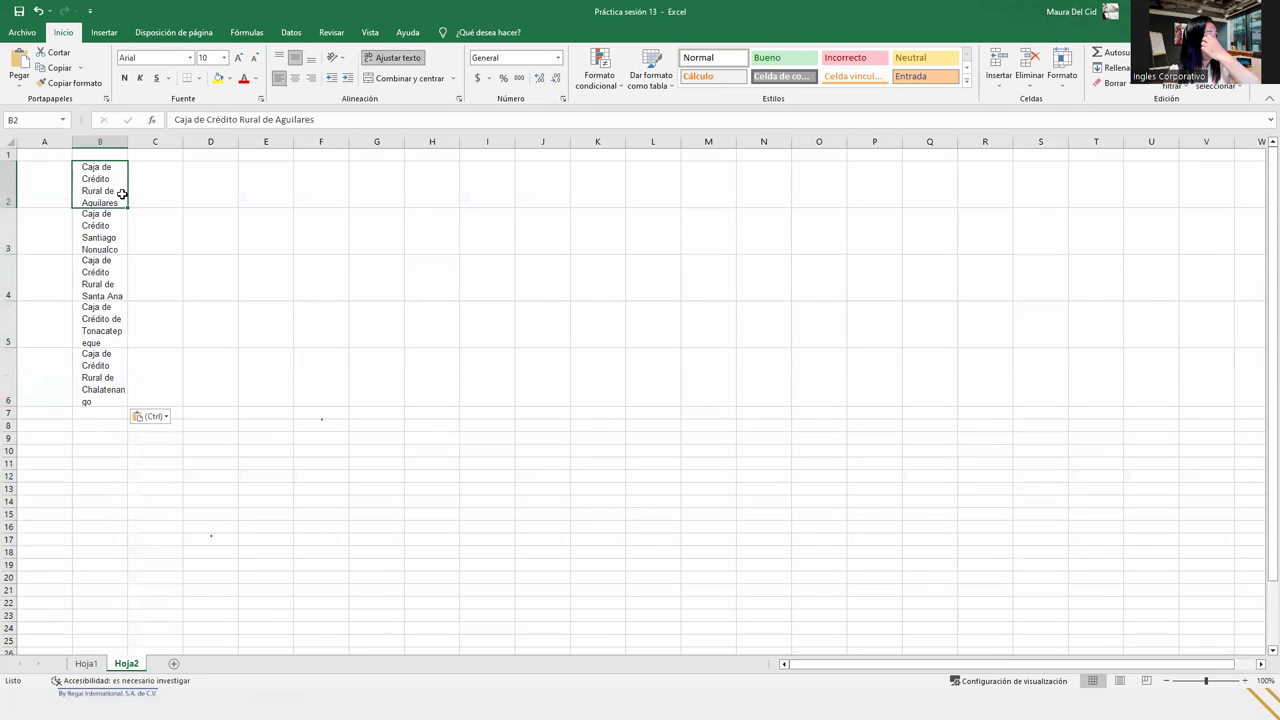
double_click(128, 142)
drag(144, 143, 225, 141)
- Resize column B to fit the names and give all rows a uniform height
click(8, 142)
key(ctrl+z)
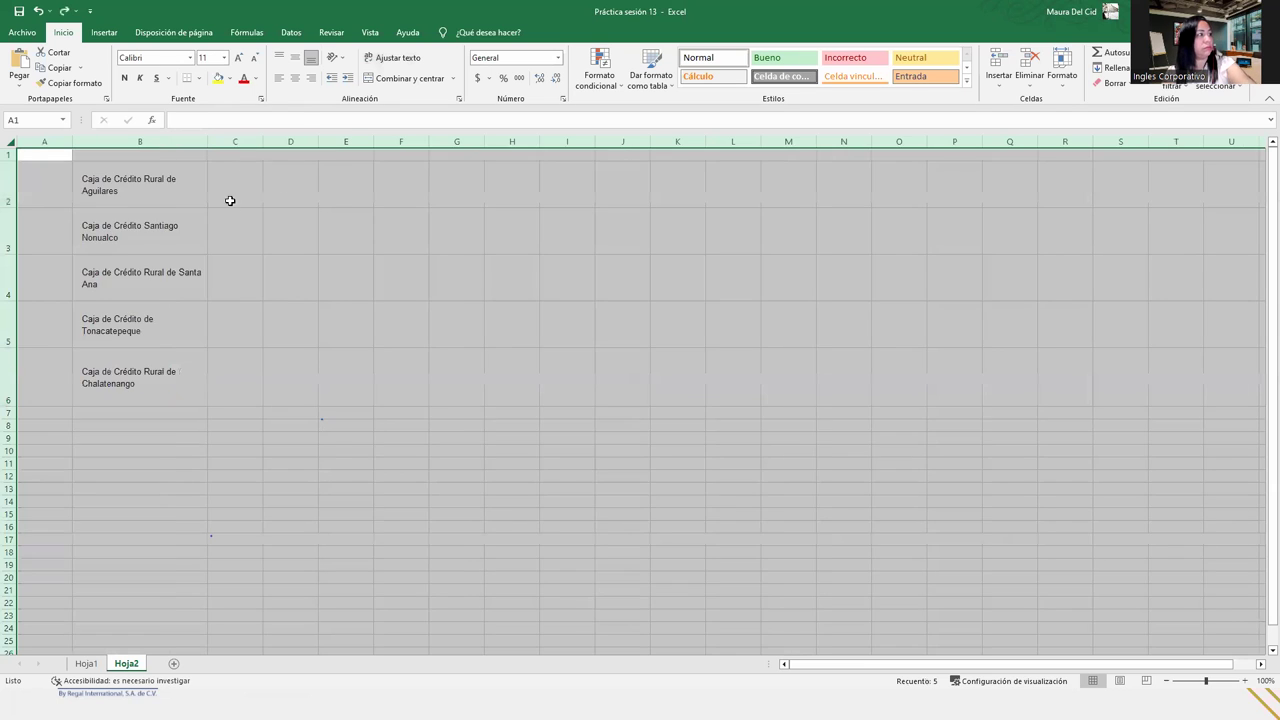
click(168, 240)
drag(207, 148, 264, 147)
click(10, 142)
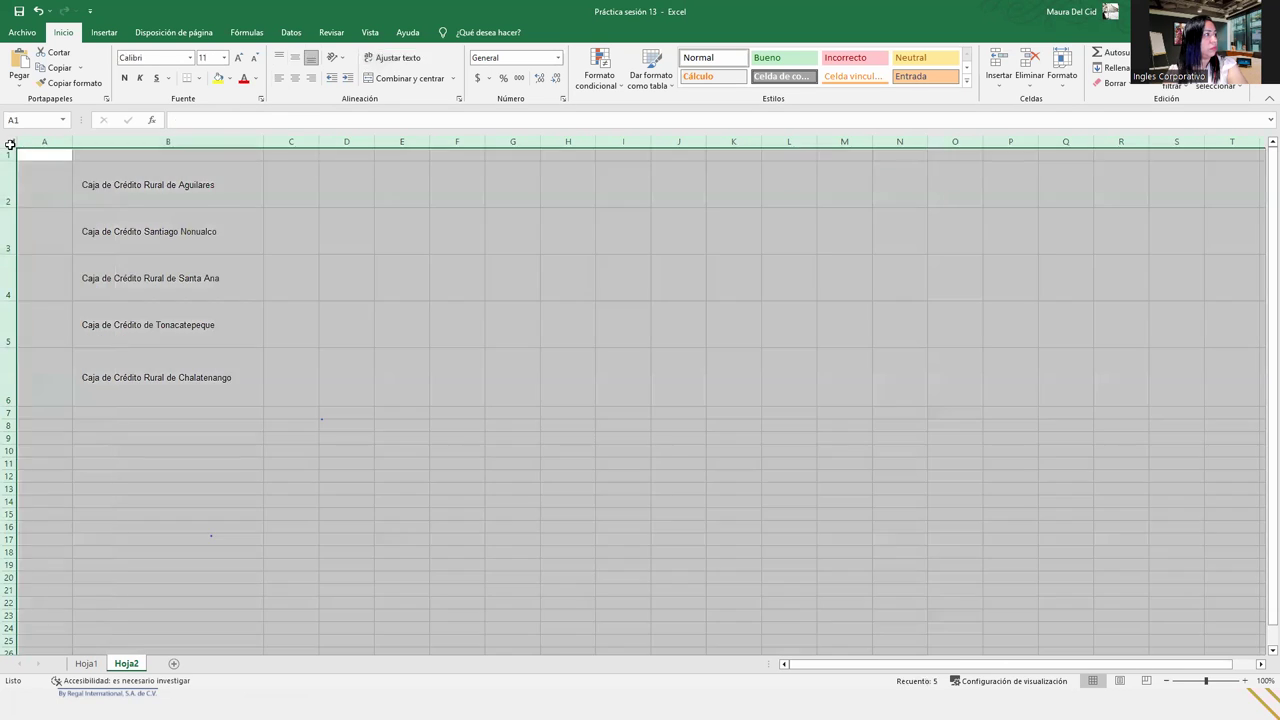
mouse_move(17, 161)
mouse_down()
mouse_move(20, 177)
mouse_move(18, 165)
mouse_up()
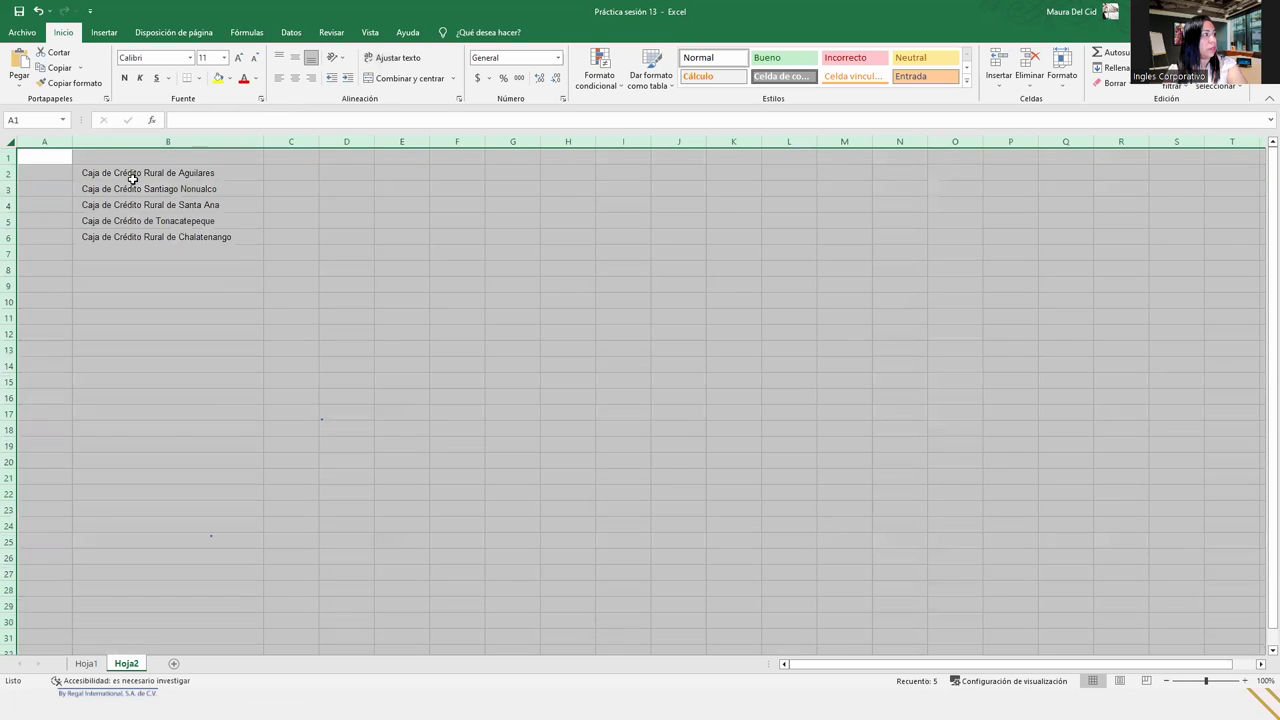
click(150, 178)
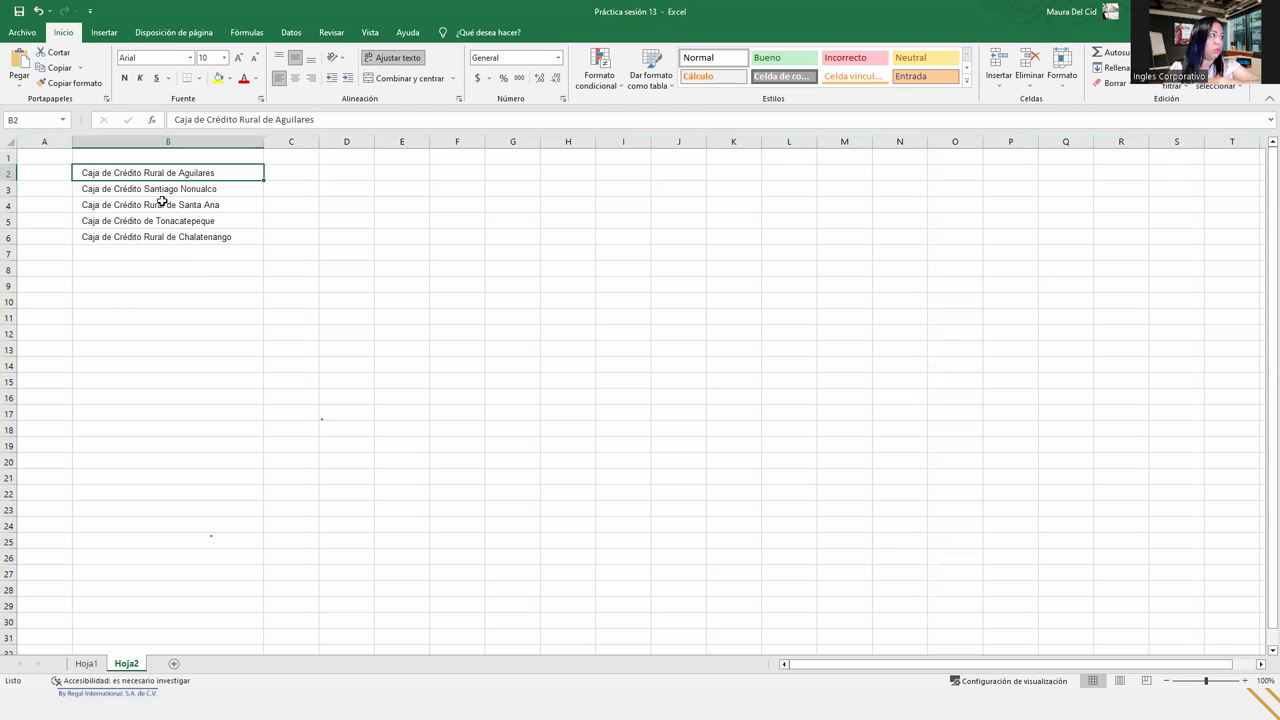
drag(166, 173, 174, 246)
click(174, 173)
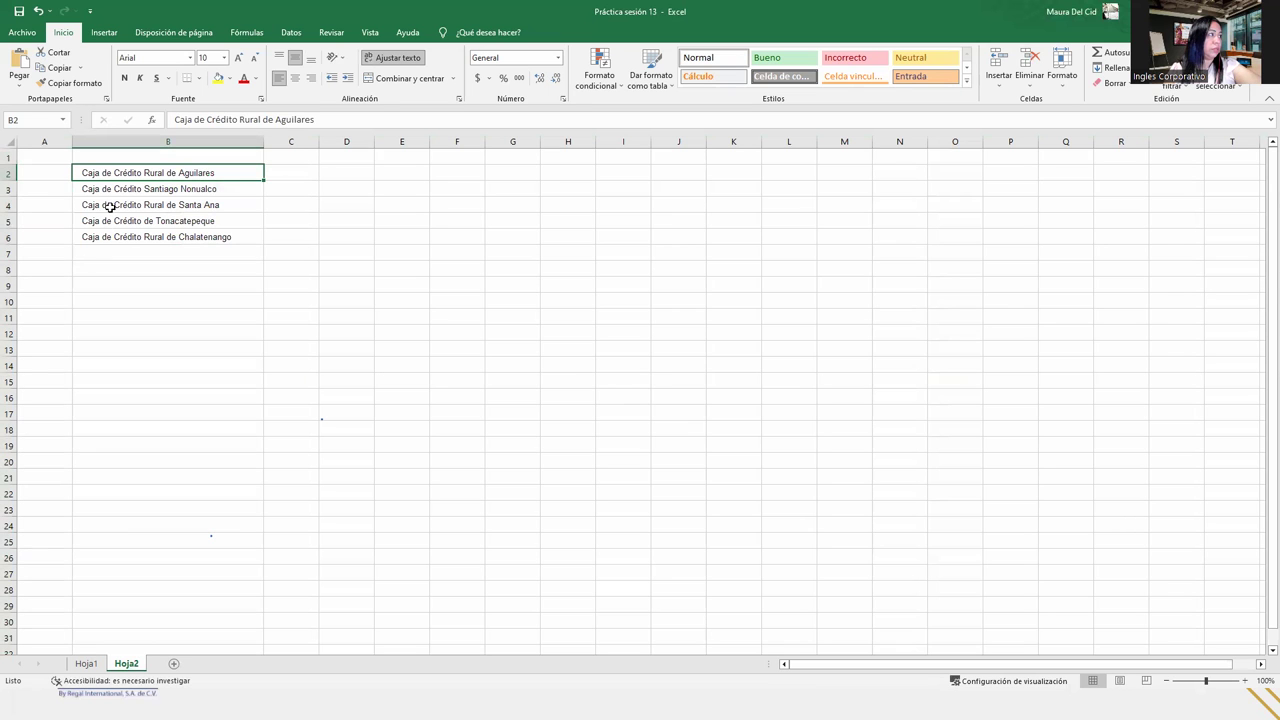
click(20, 34)
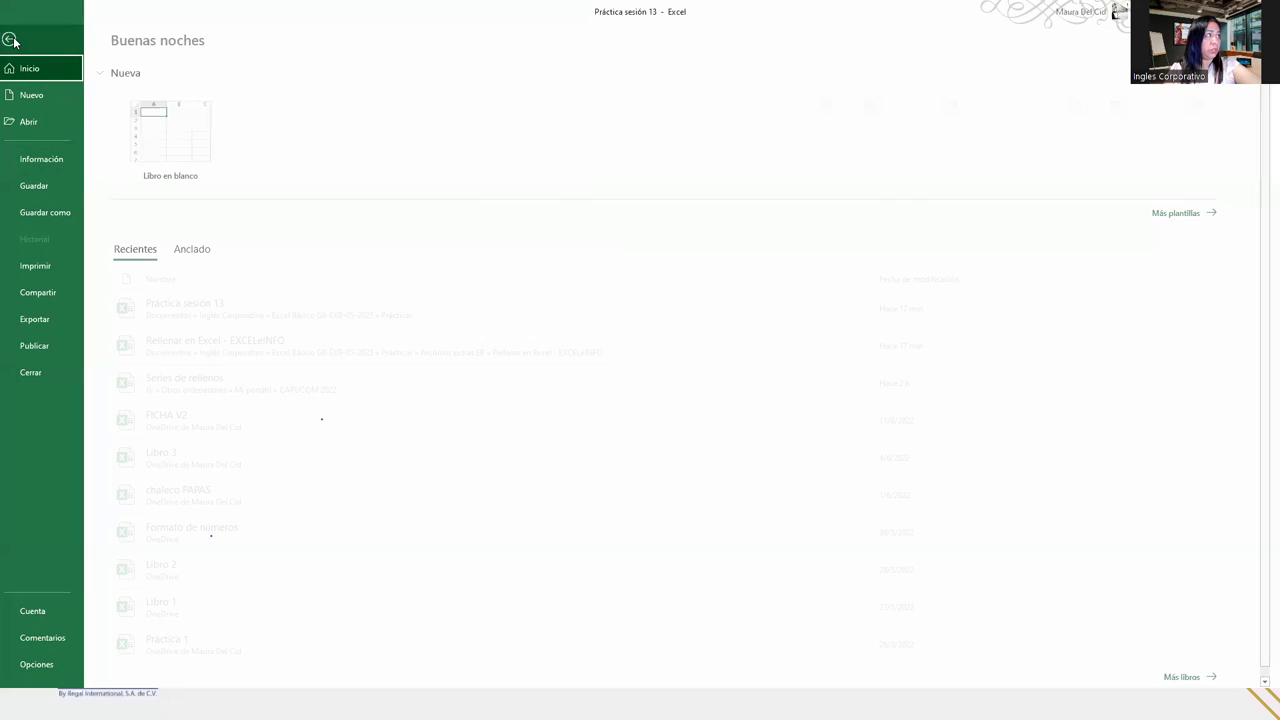
- Import Hoja2's B2:B6 Caja de Crédito names as a new custom list in Excel Options
click(50, 664)
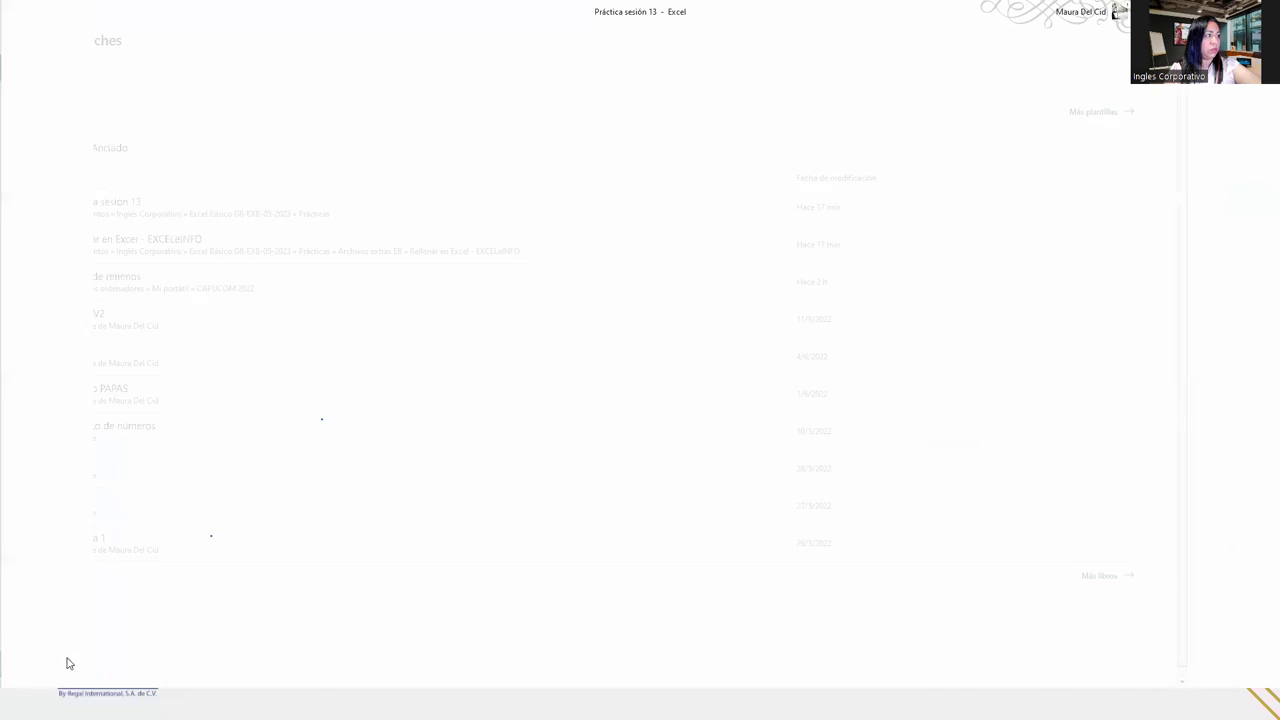
click(422, 283)
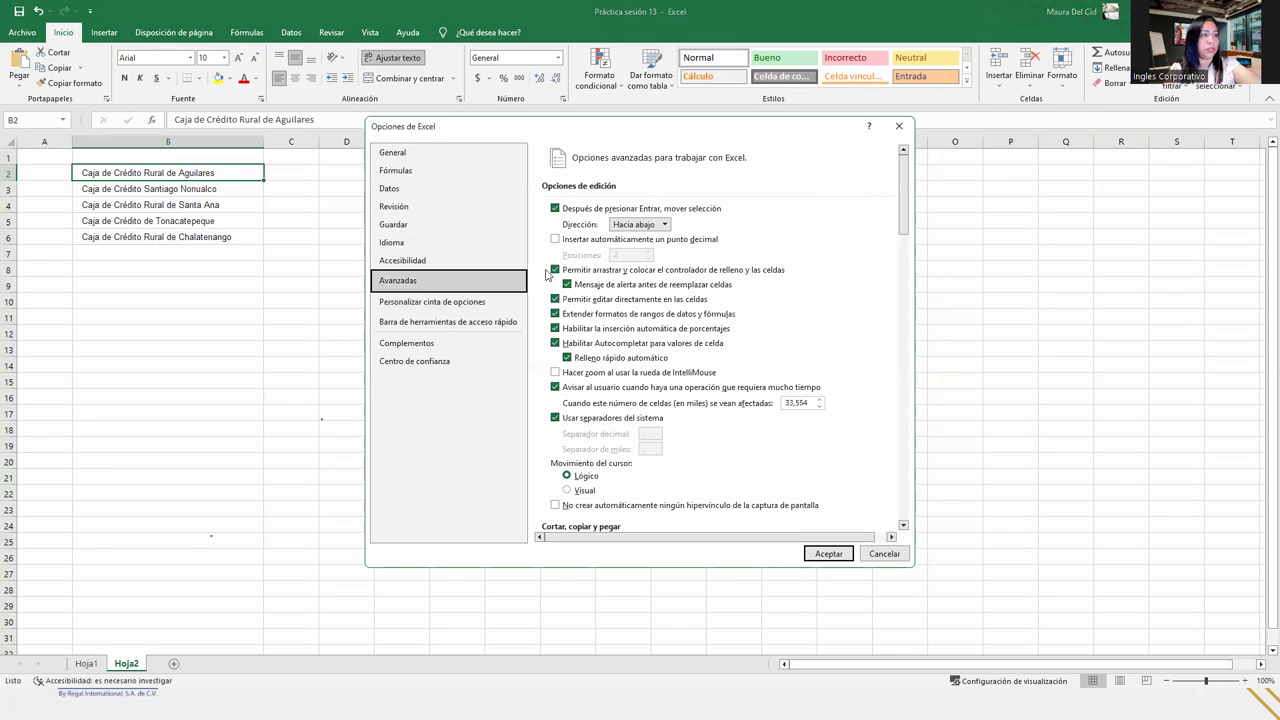
drag(902, 208, 903, 500)
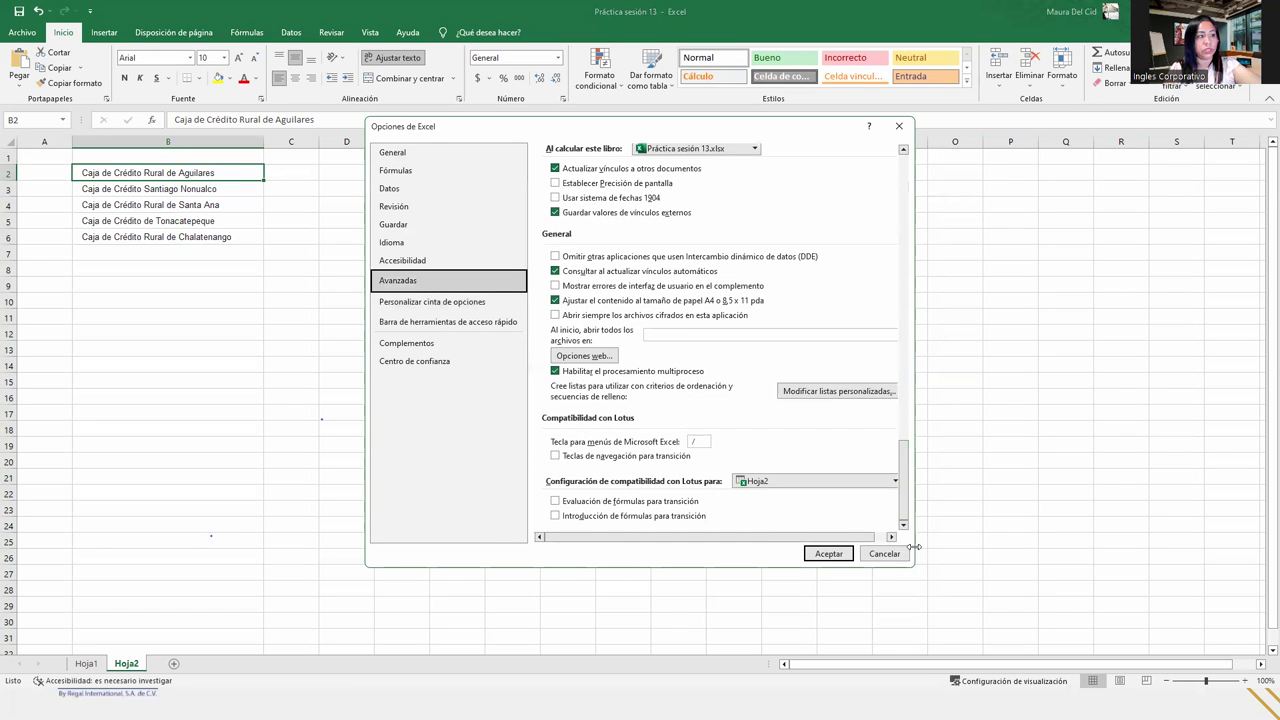
click(863, 391)
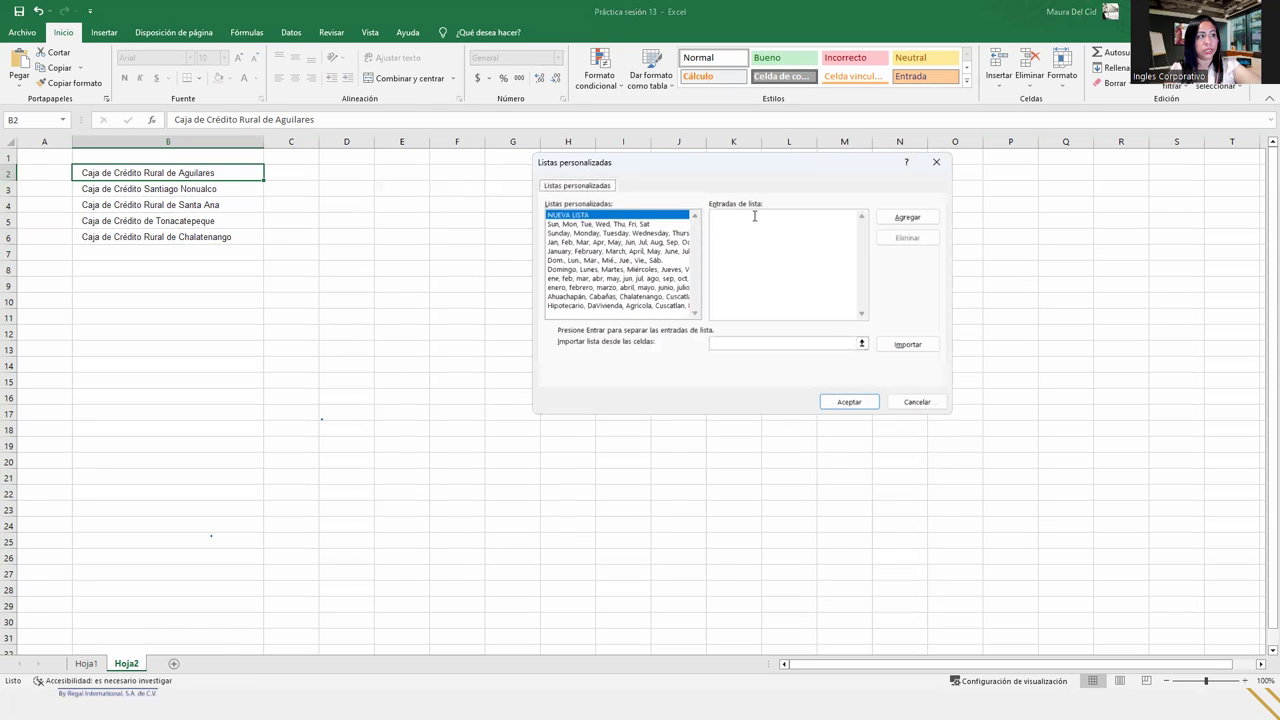
click(722, 343)
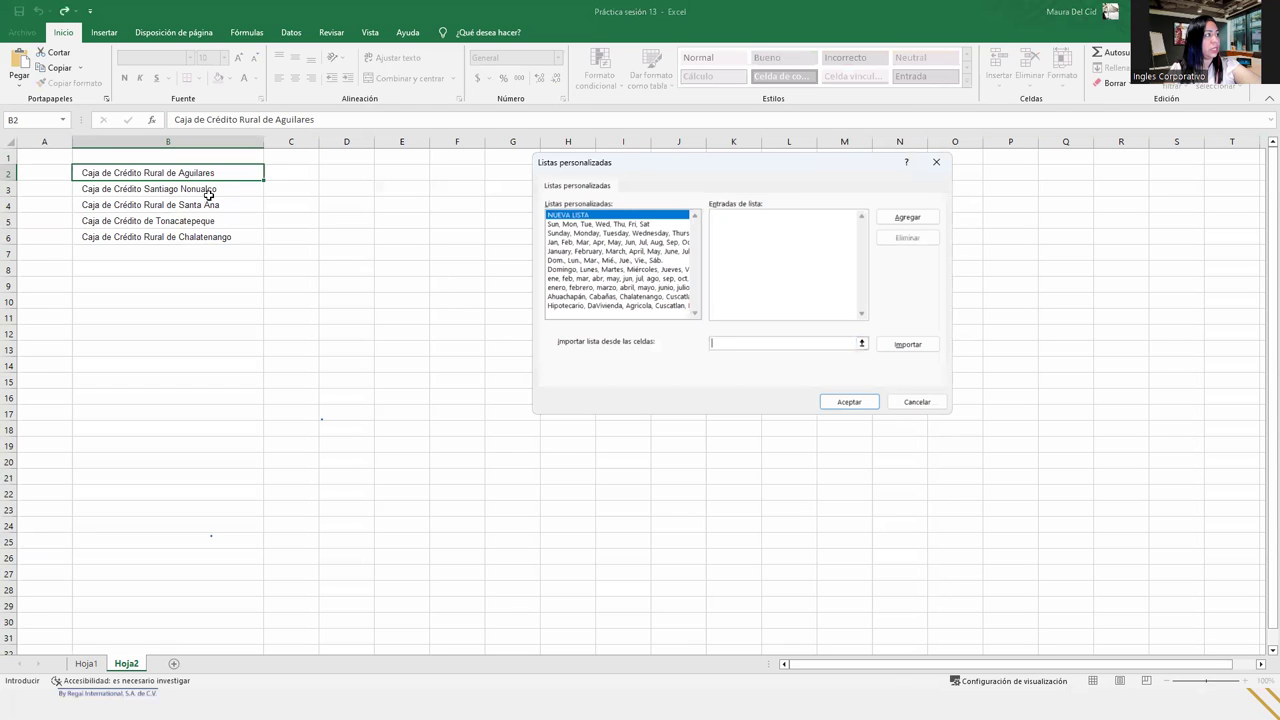
drag(208, 173, 212, 236)
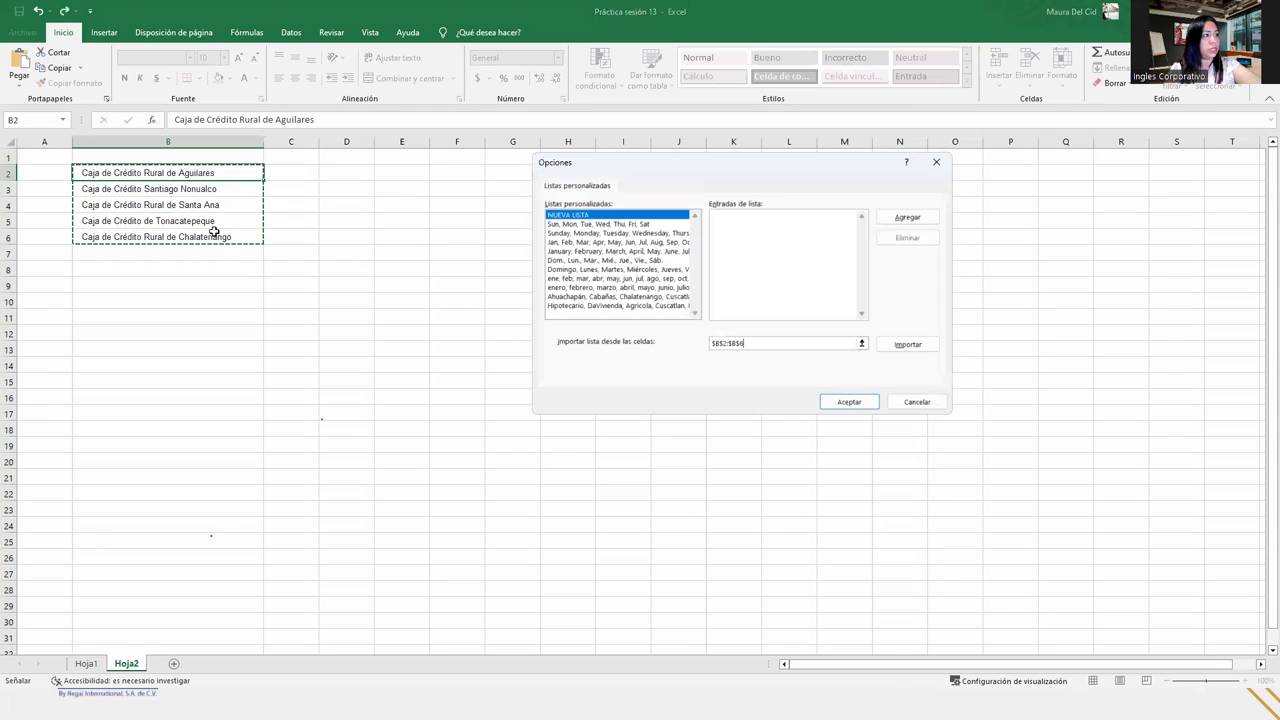
click(908, 344)
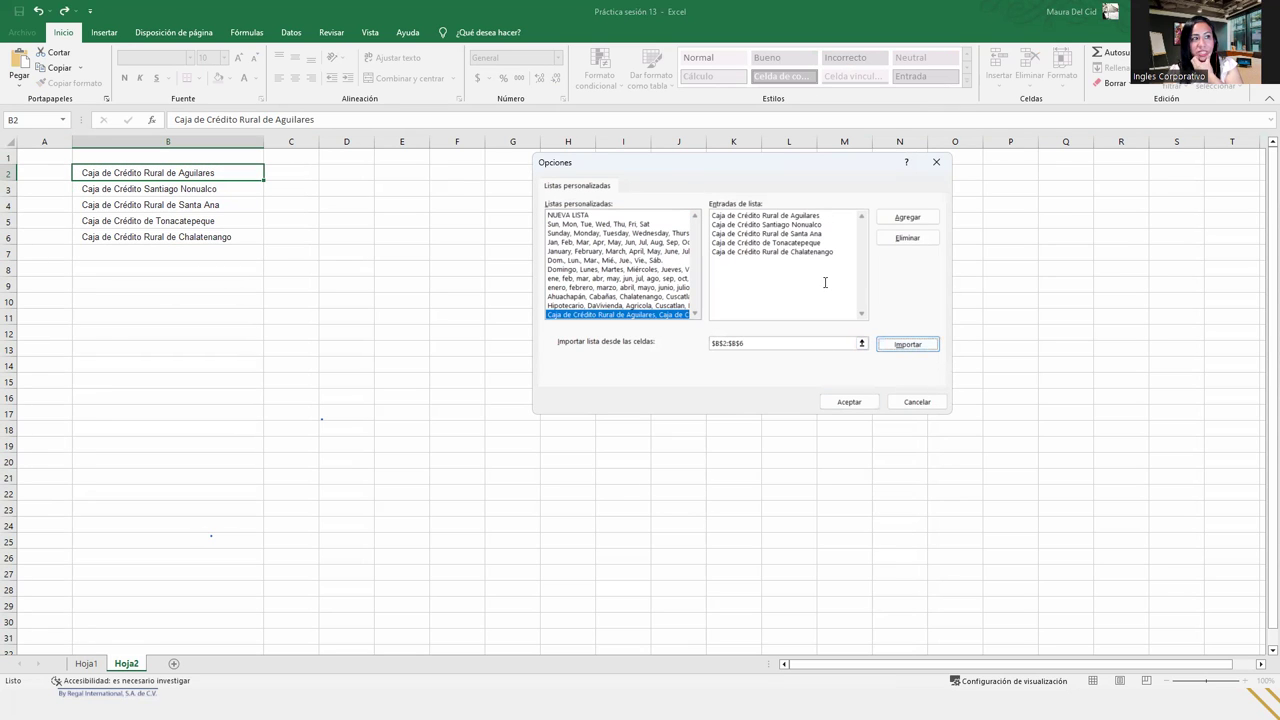
click(849, 401)
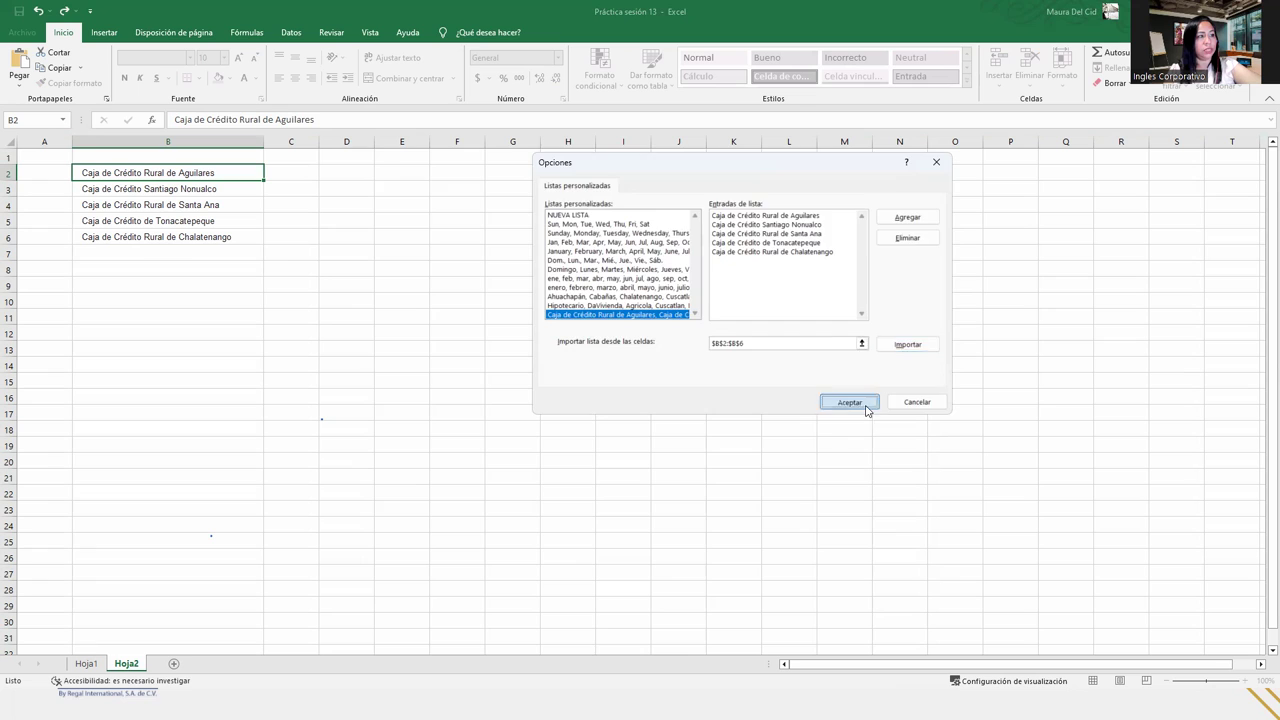
click(845, 557)
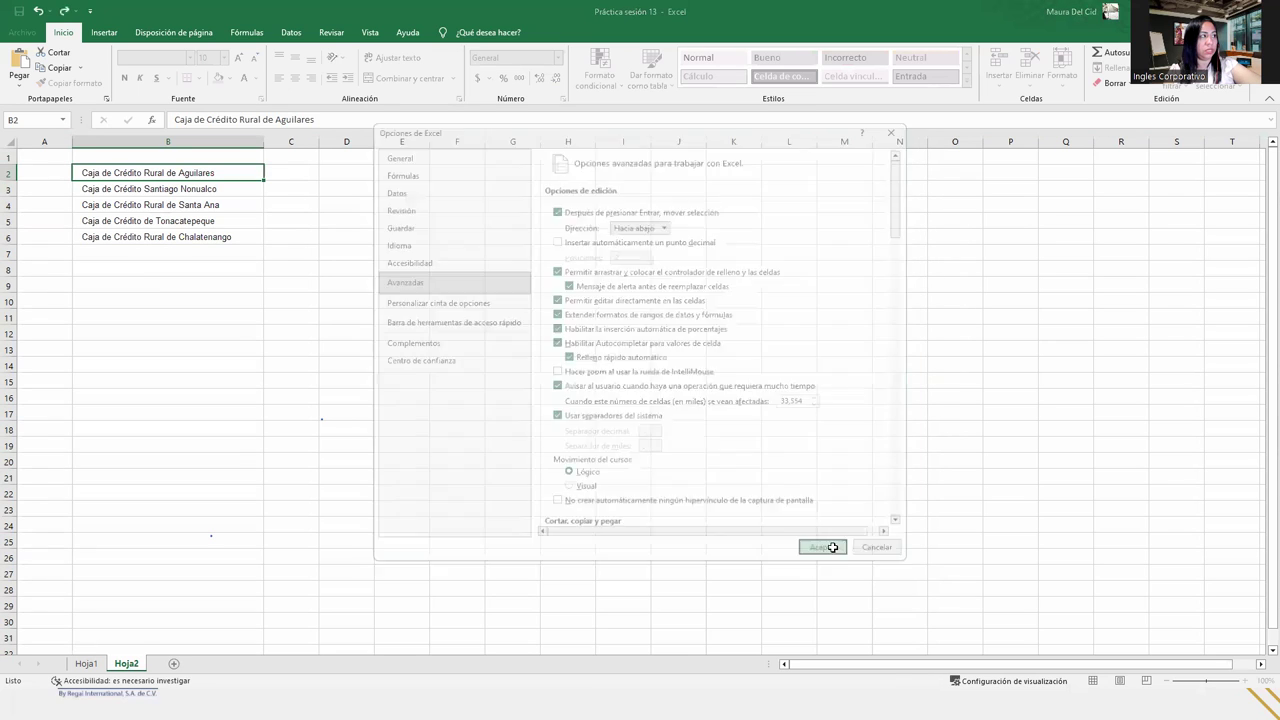
- On Hoja1, enter 'Caja de crédito Rural de Aguilares' in cell J10
click(86, 664)
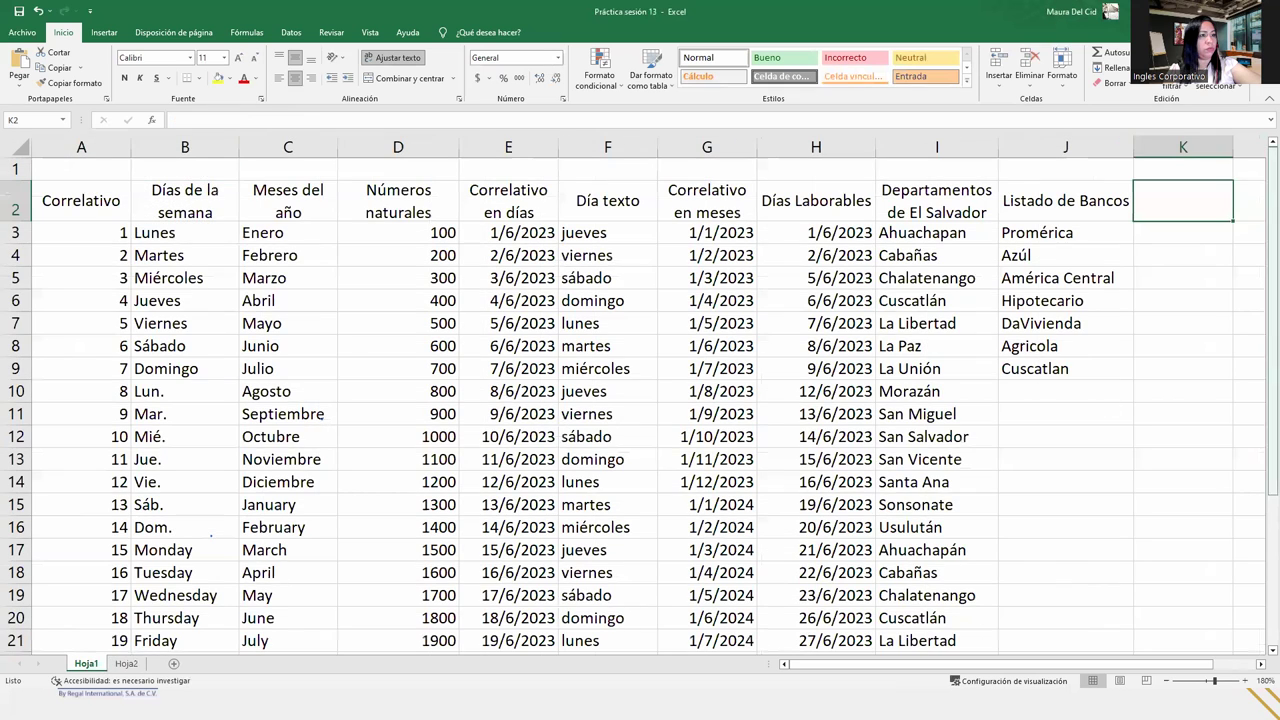
click(1066, 395)
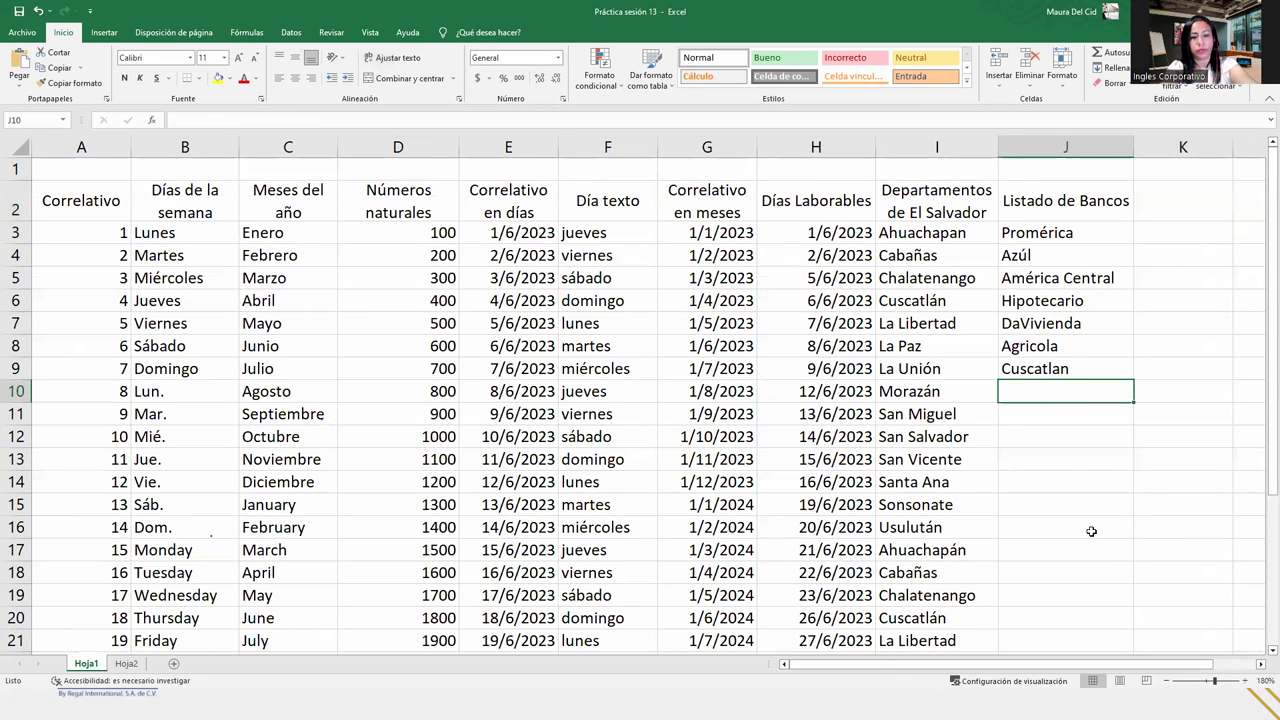
text(Caja de cre)
key(BackSpace)
text(édi)
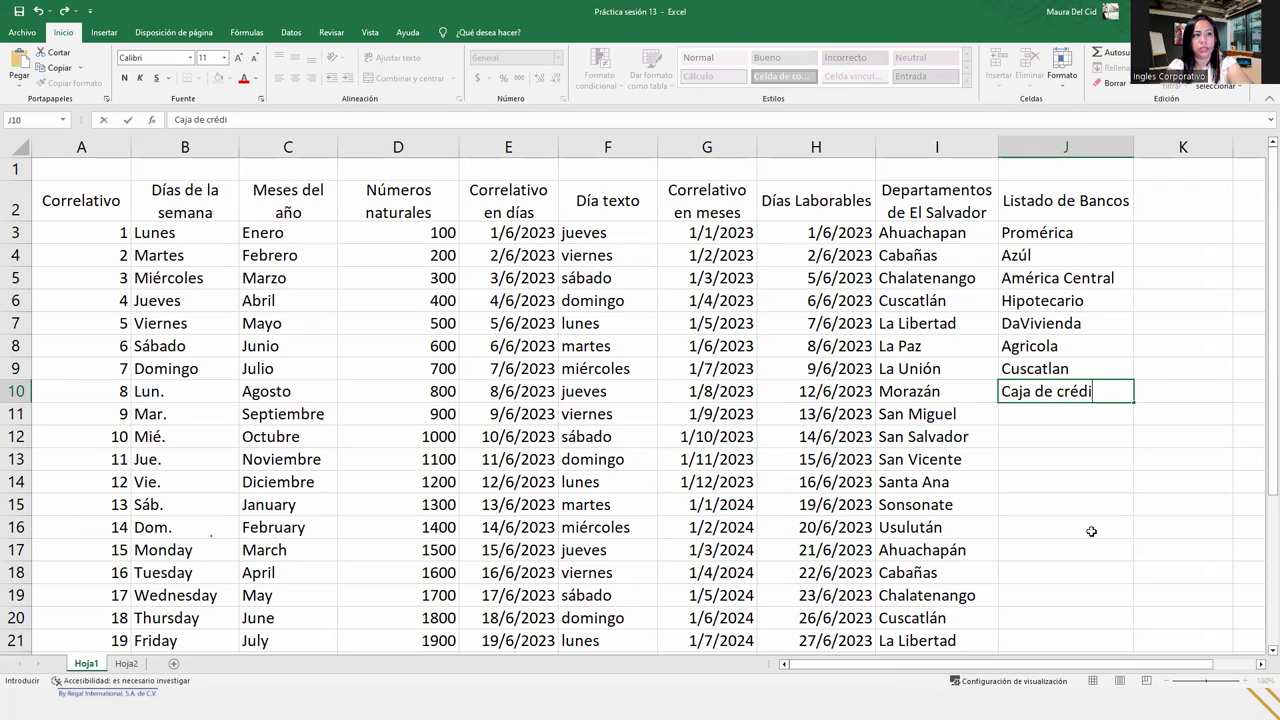
text(to R)
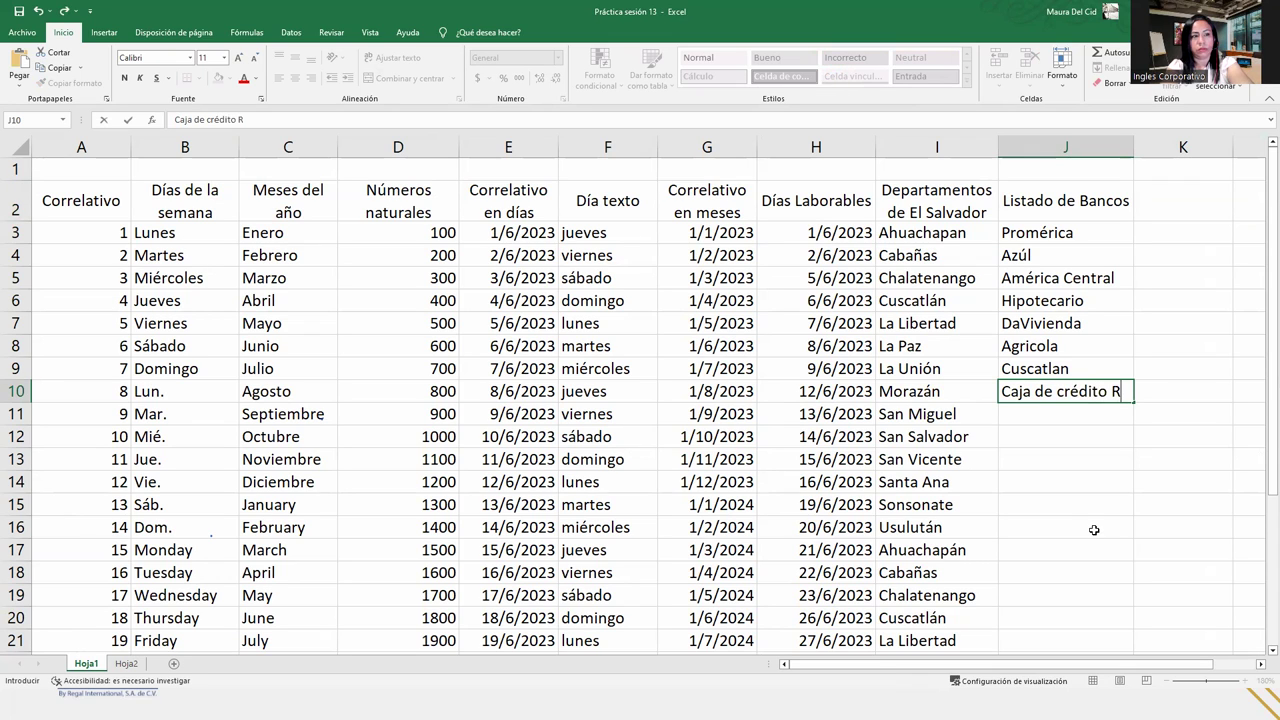
text(ural de)
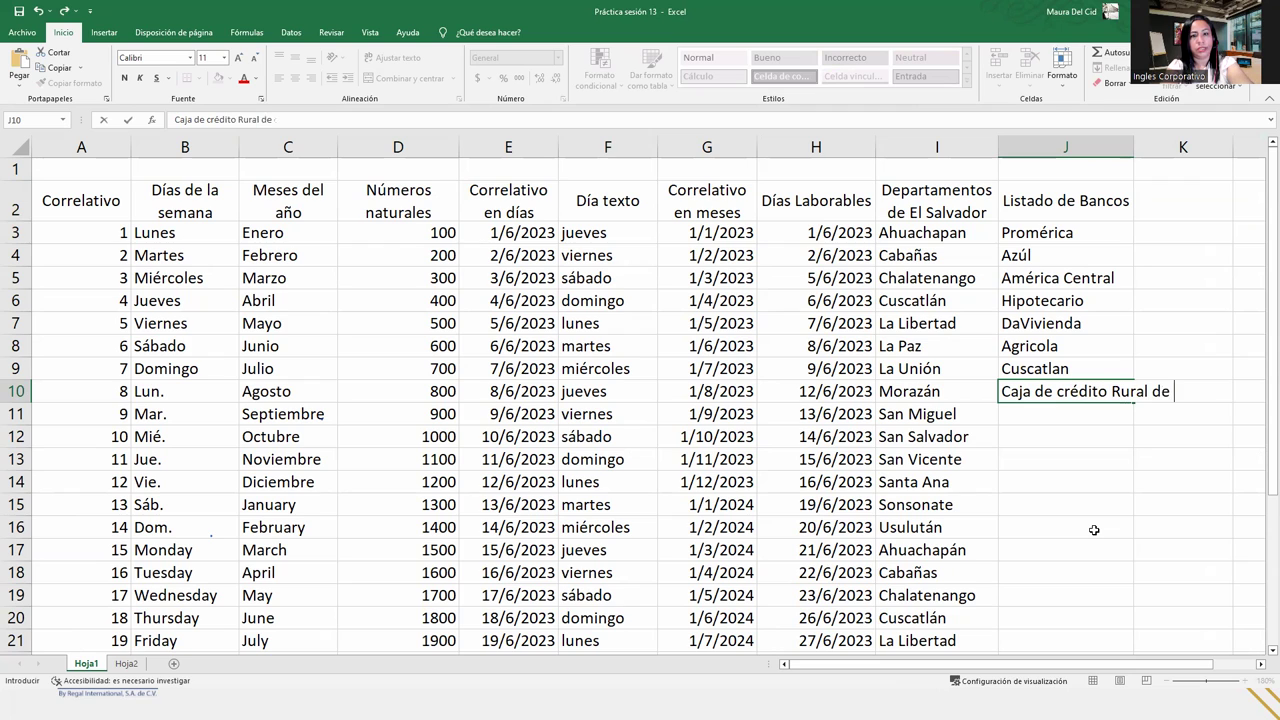
text( Aguilares)
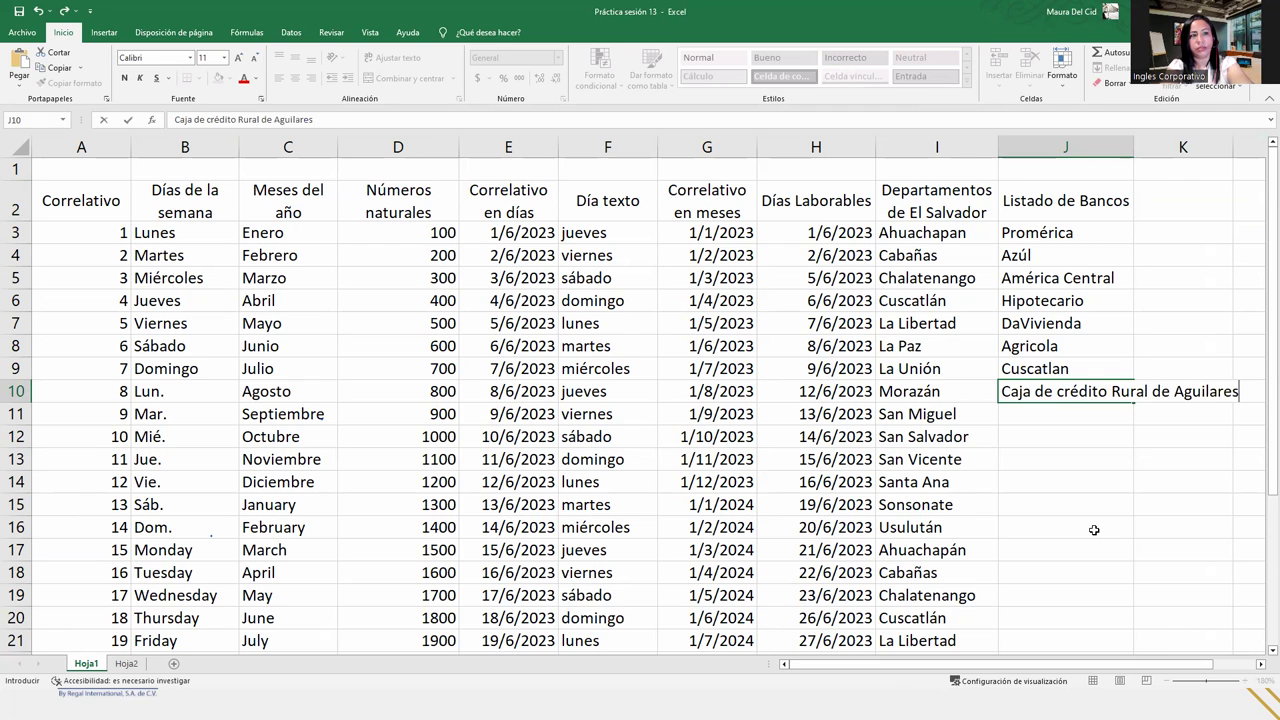
key(Return)
- Fill the Caja de Crédito names down to J14, autofit column J, then delete J10:J14
click(1068, 395)
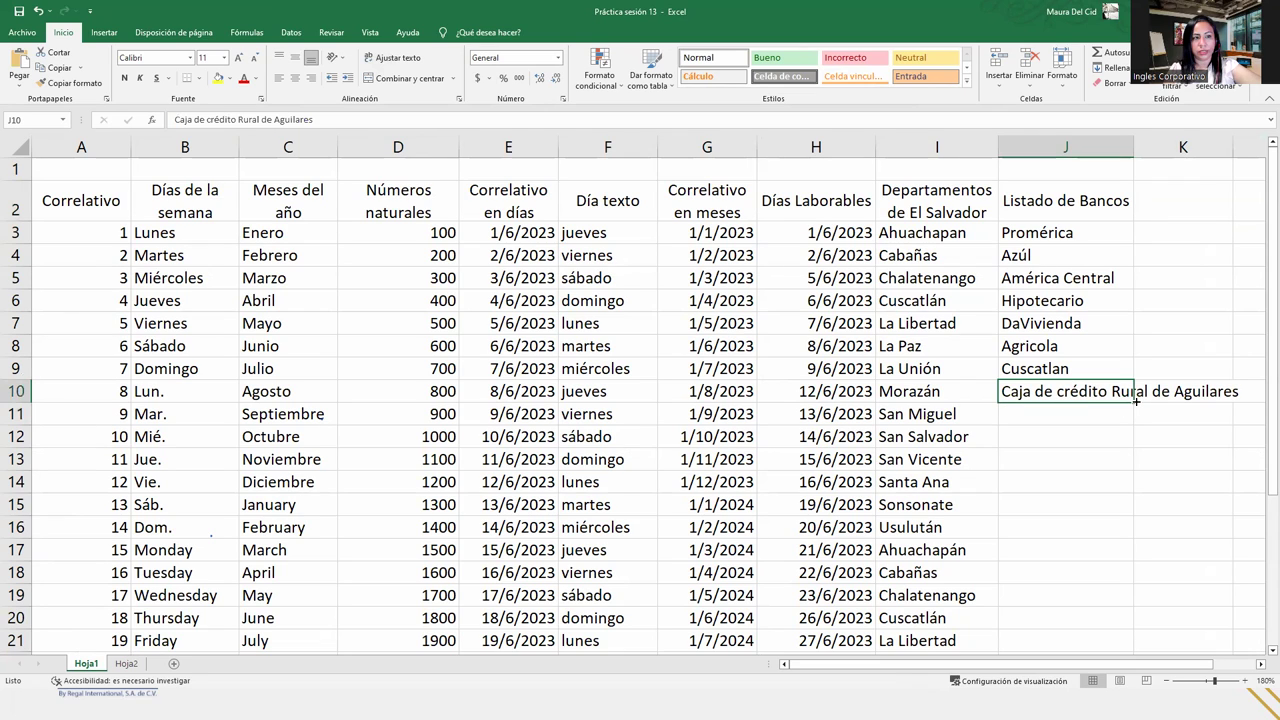
drag(1135, 398, 1140, 487)
click(1108, 412)
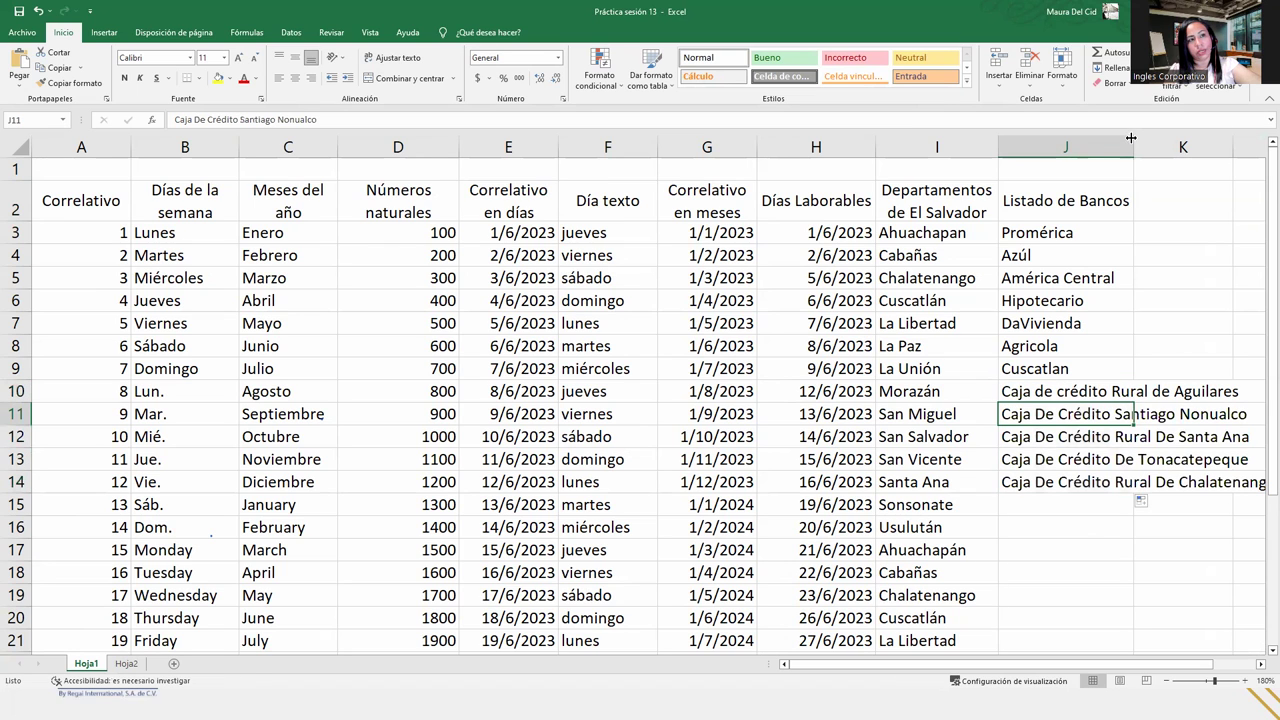
double_click(1131, 138)
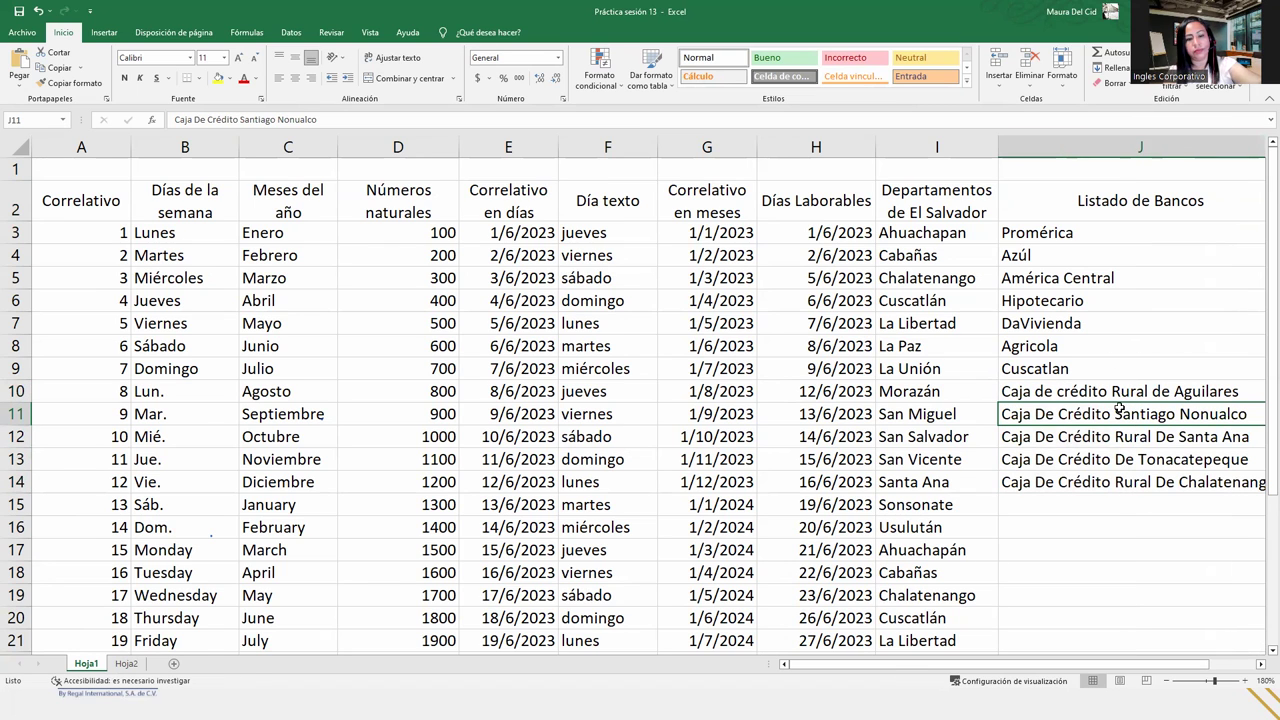
scroll(1120, 405, right, 5)
drag(663, 395, 666, 484)
key(Delete)
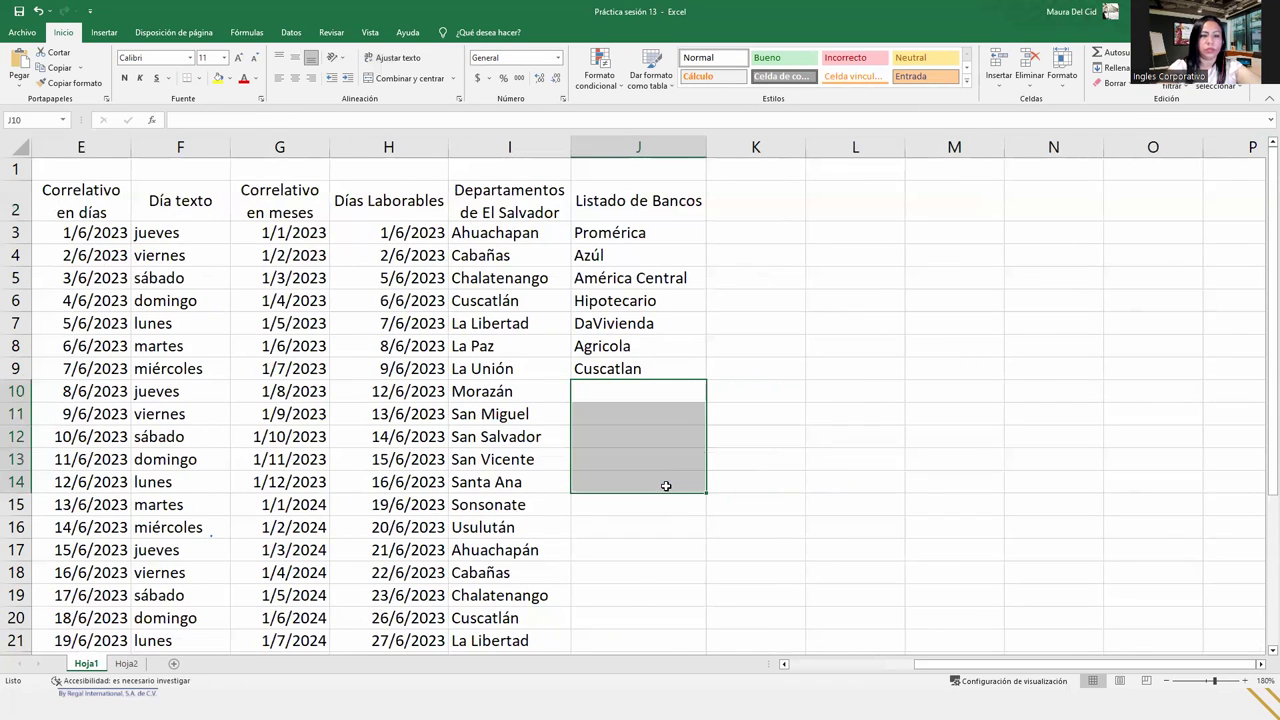
- Check the bank cells in Hoja1's column J, then return to Hoja2
click(672, 398)
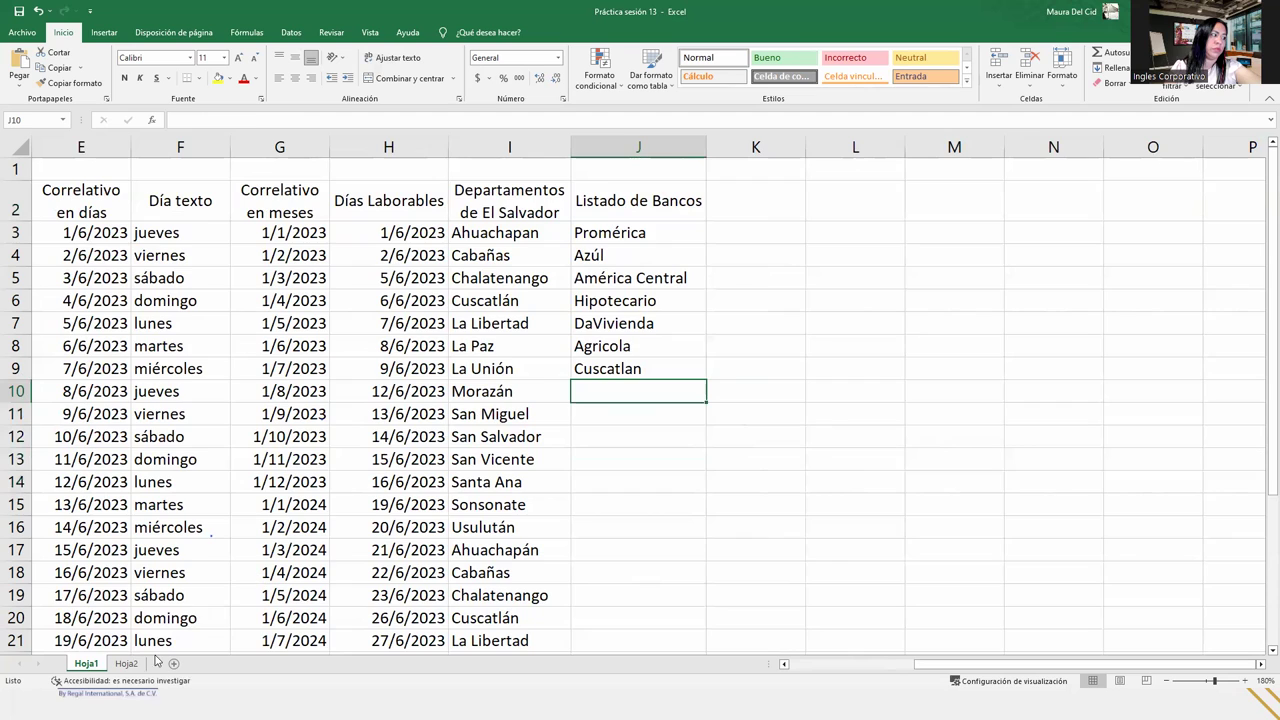
click(124, 665)
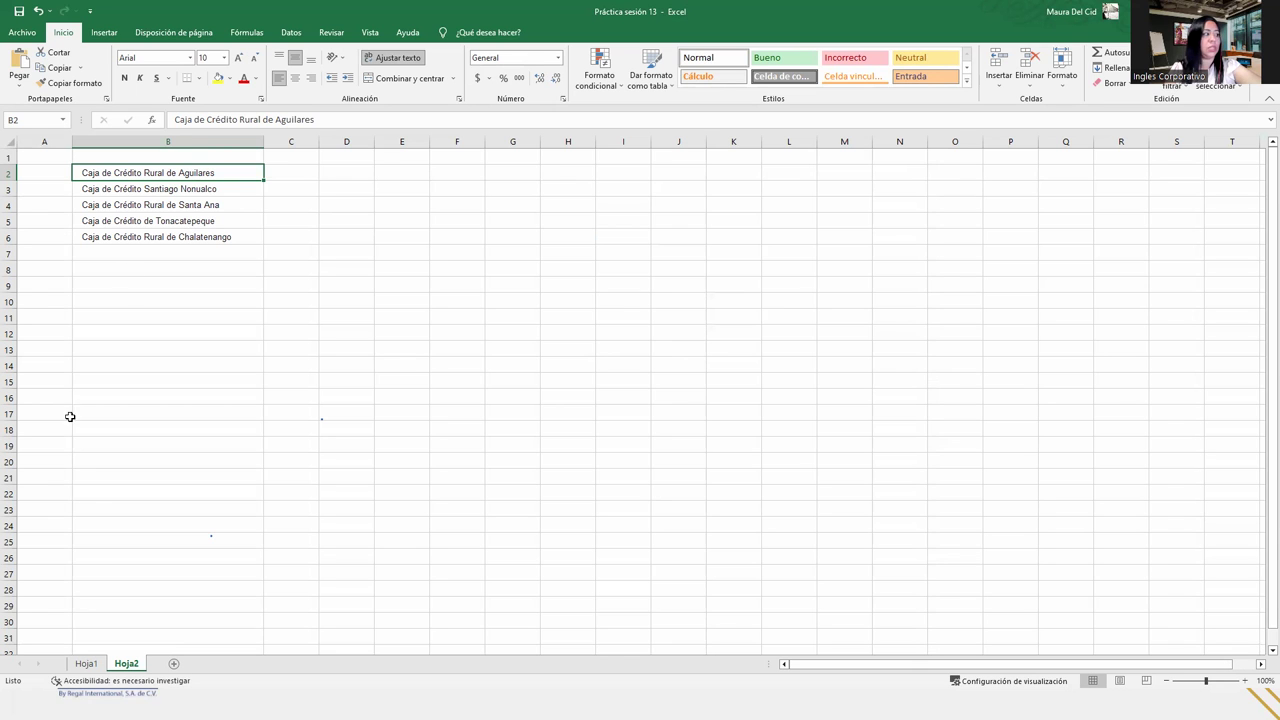
click(86, 664)
click(630, 277)
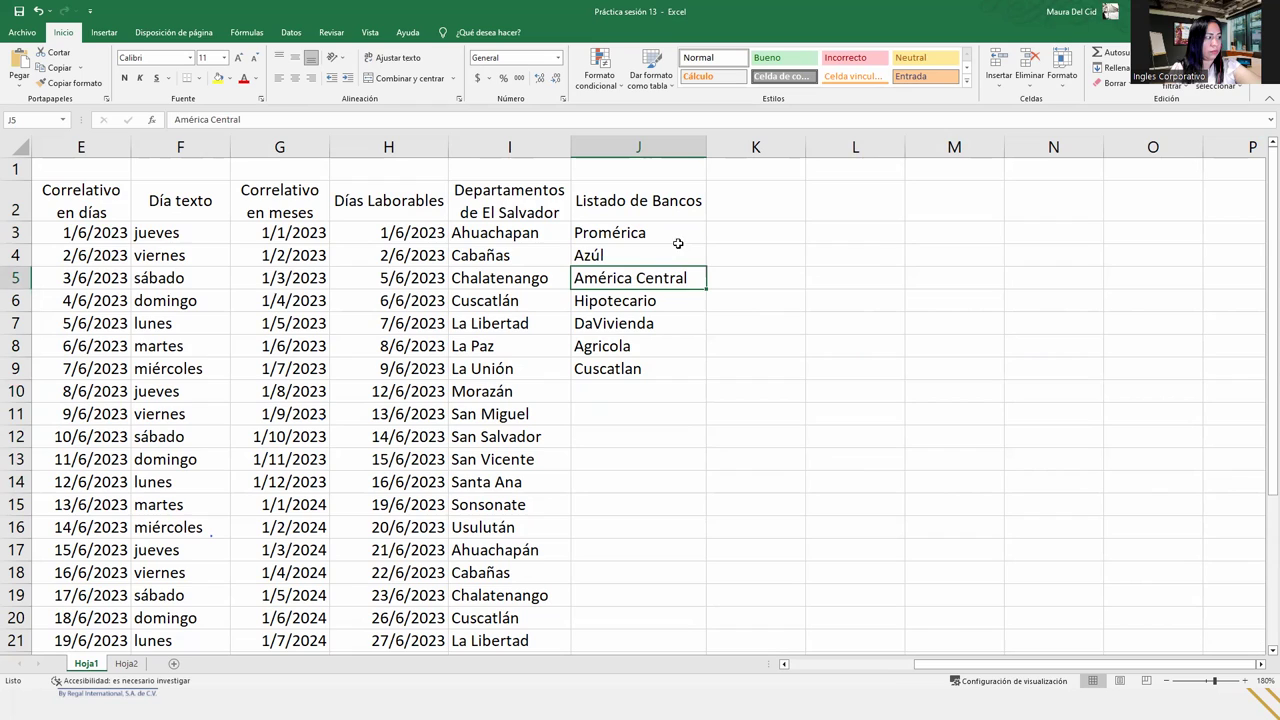
click(638, 228)
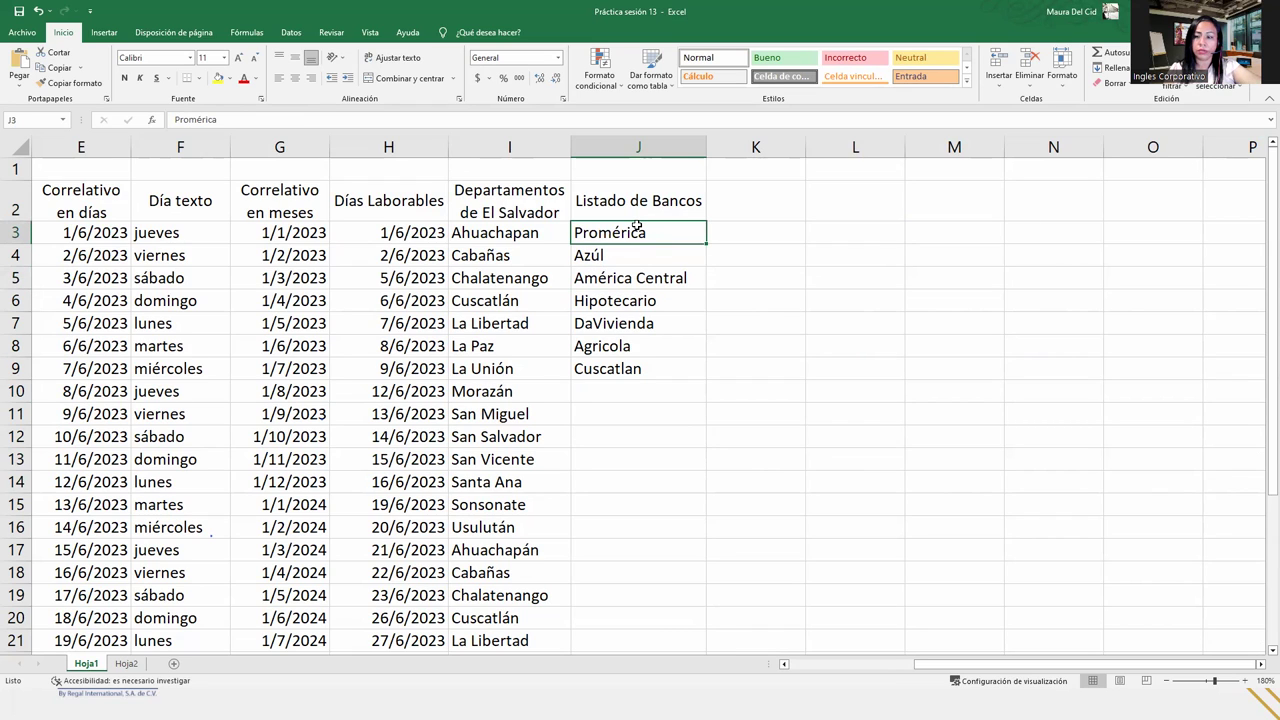
click(667, 383)
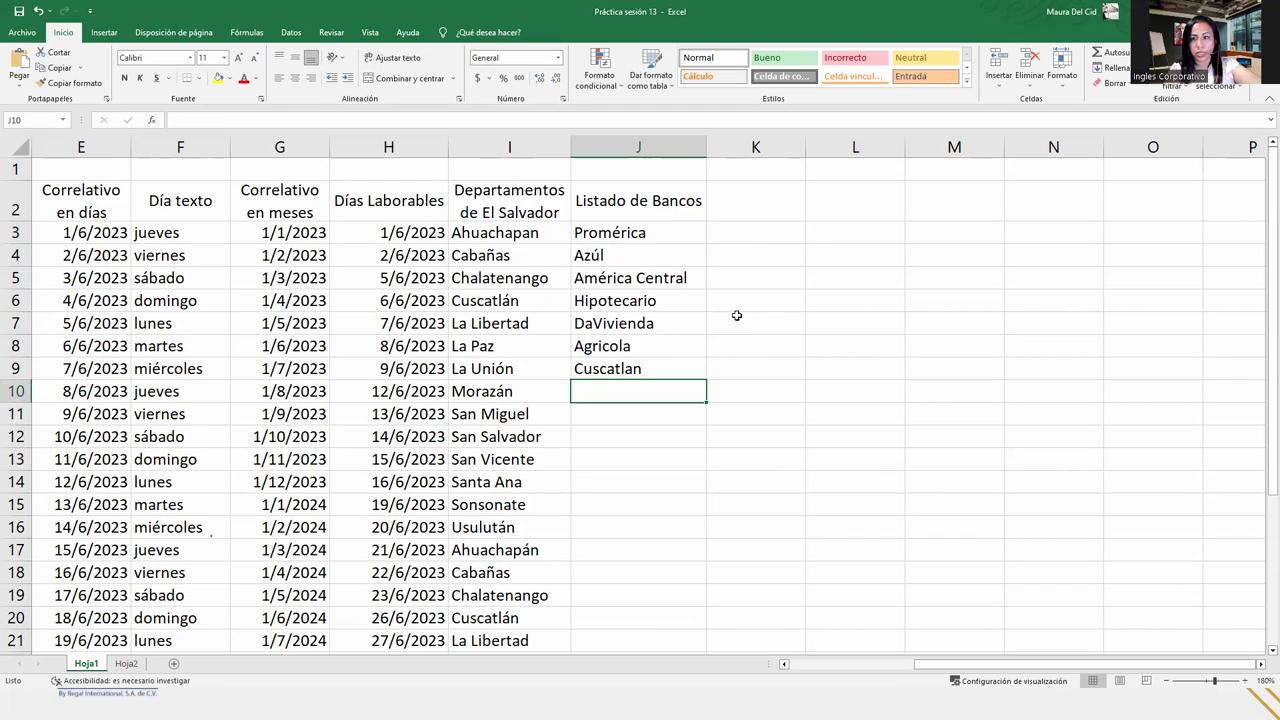
click(125, 664)
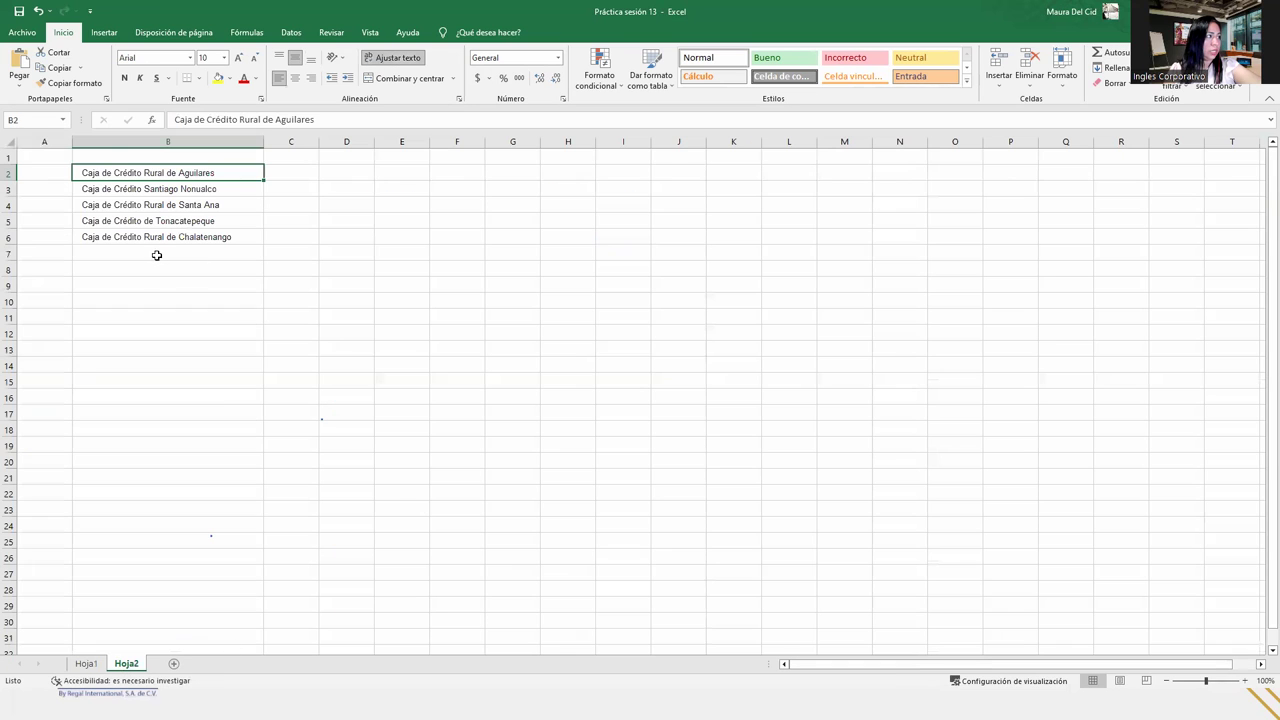
drag(121, 189, 131, 233)
key(ctrl+c)
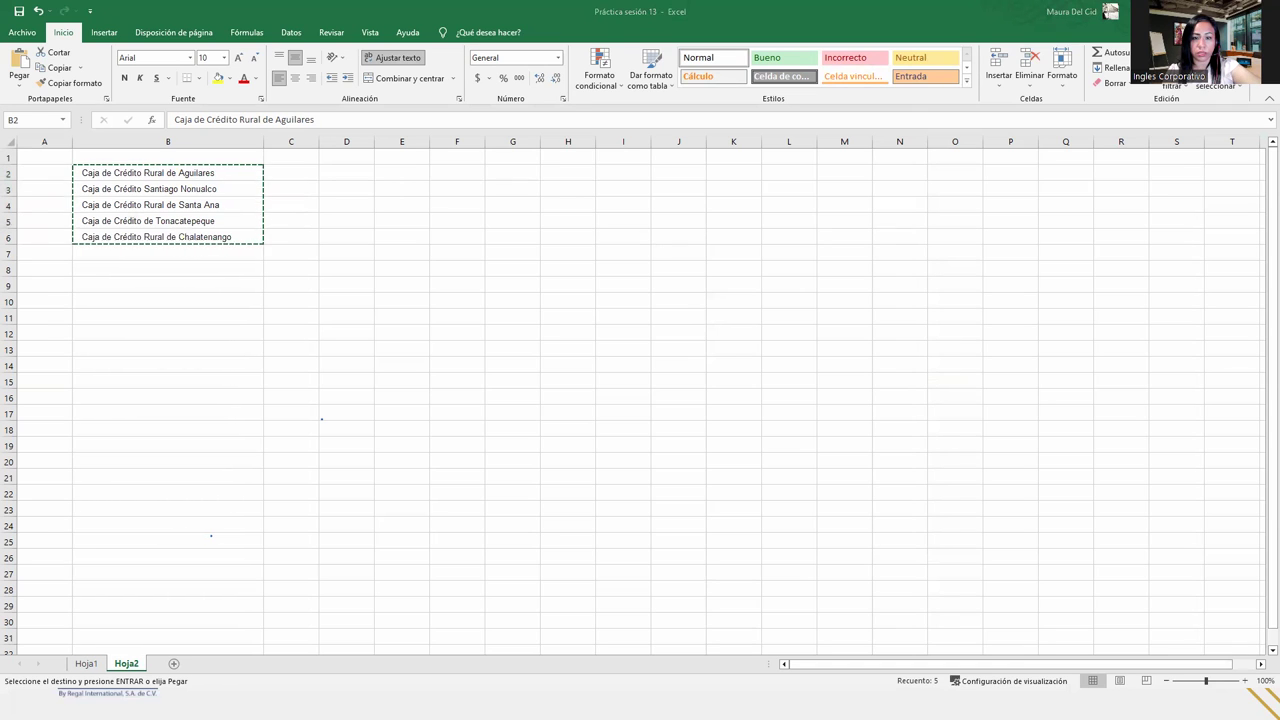
key(Escape)
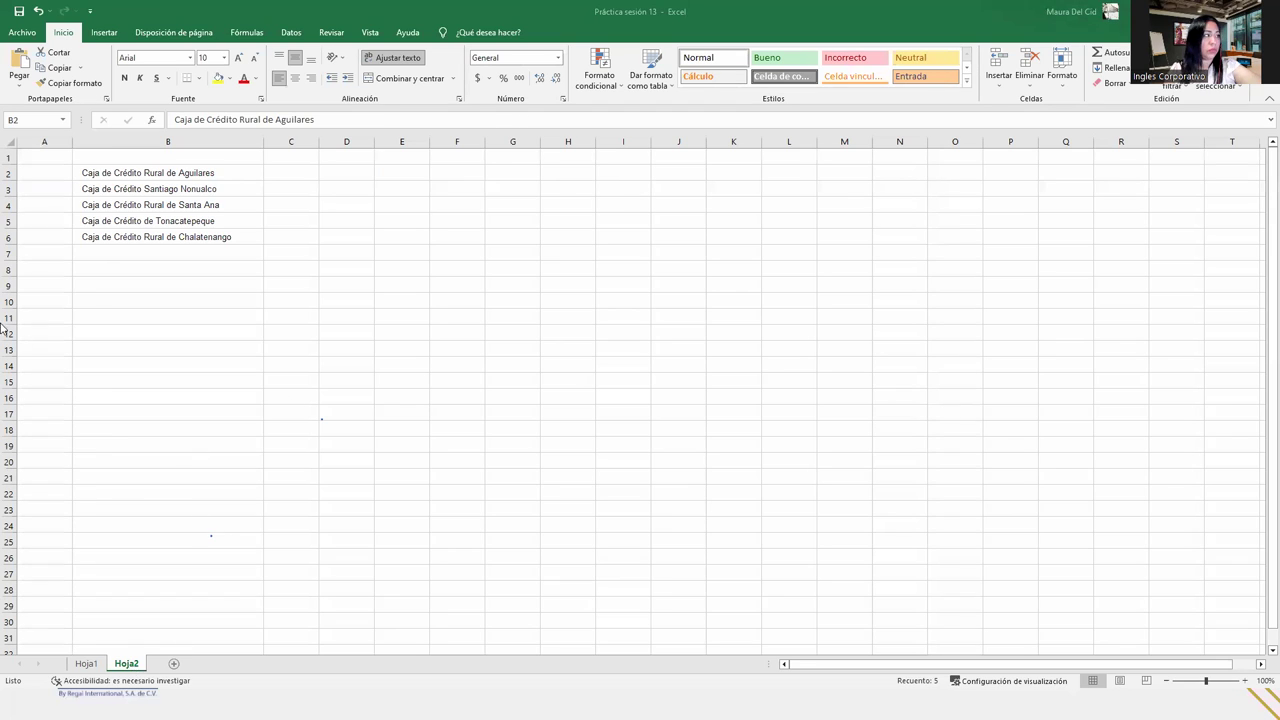
click(118, 172)
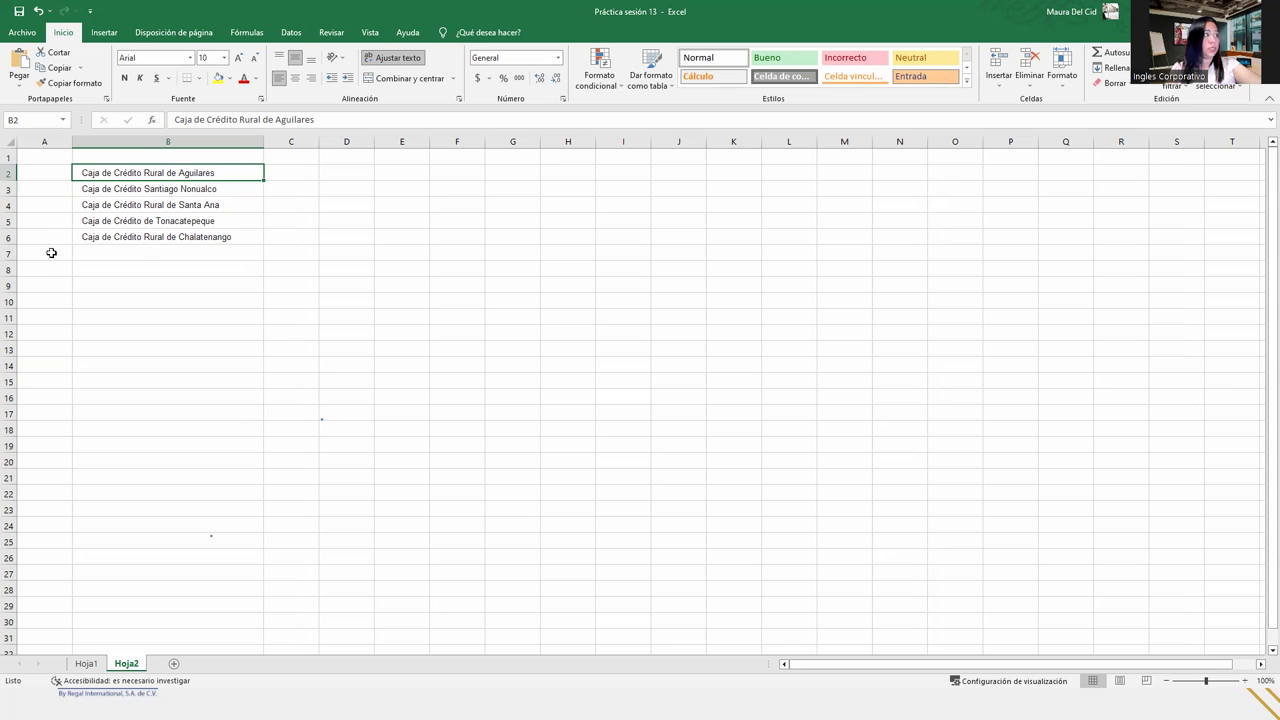
- On Hoja1, add the heading 'Cajas de credito' in cell K2
click(85, 664)
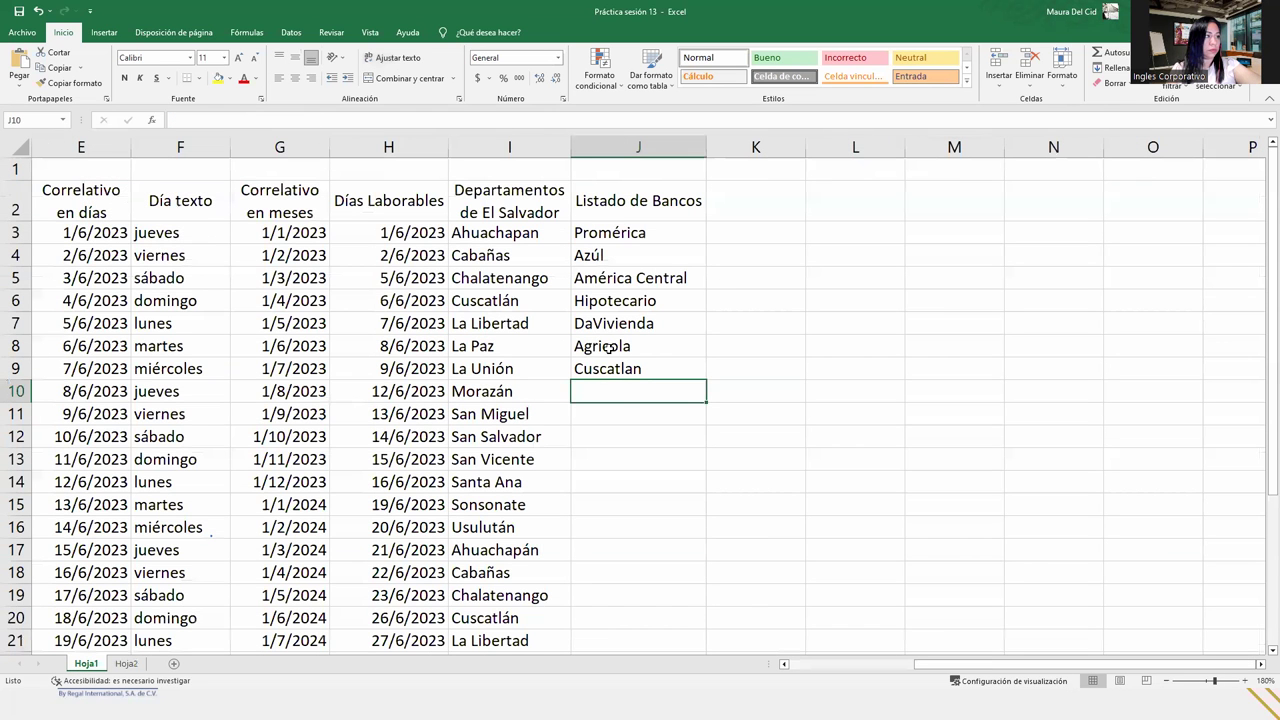
click(753, 203)
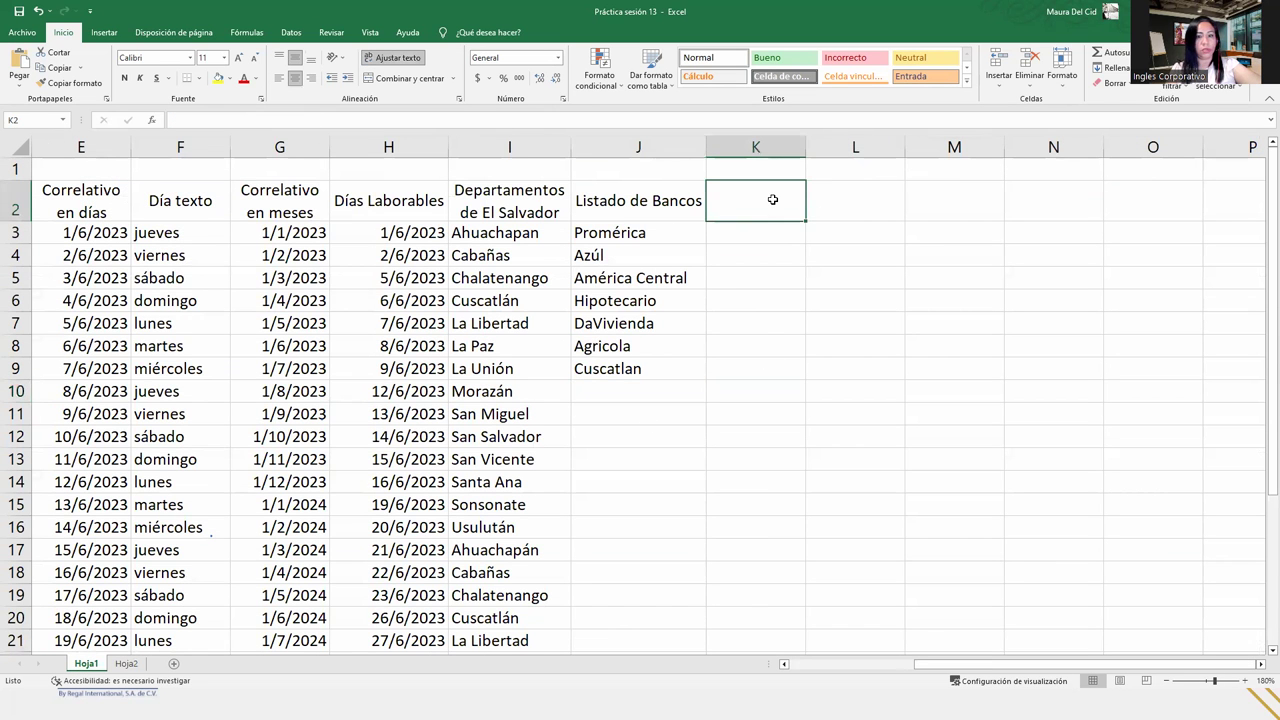
text(Cajas)
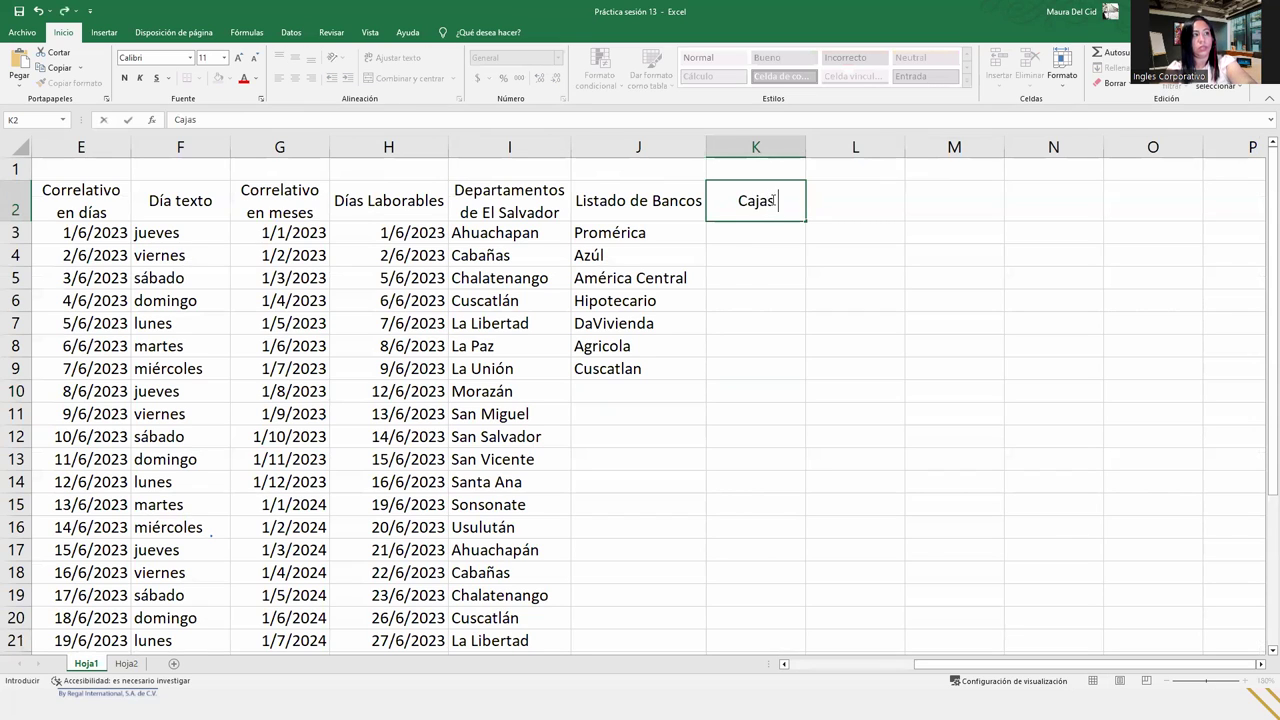
text( de credit)
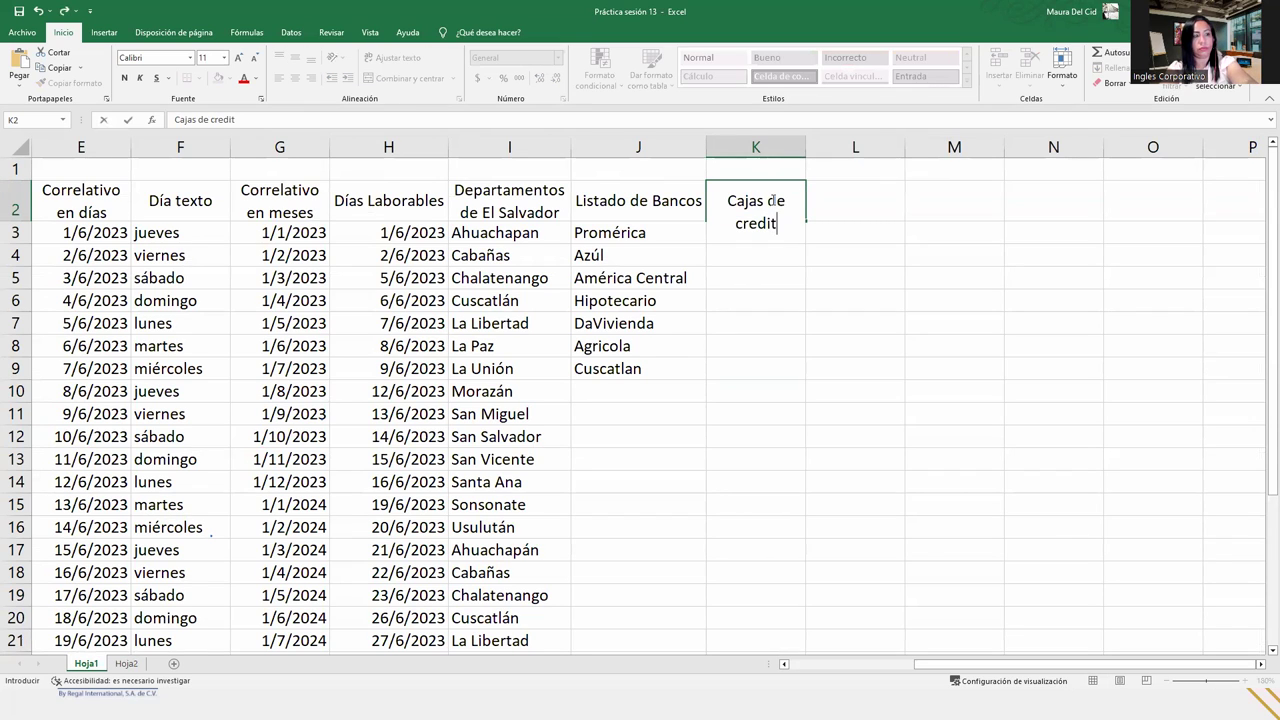
text(o)
key(Return)
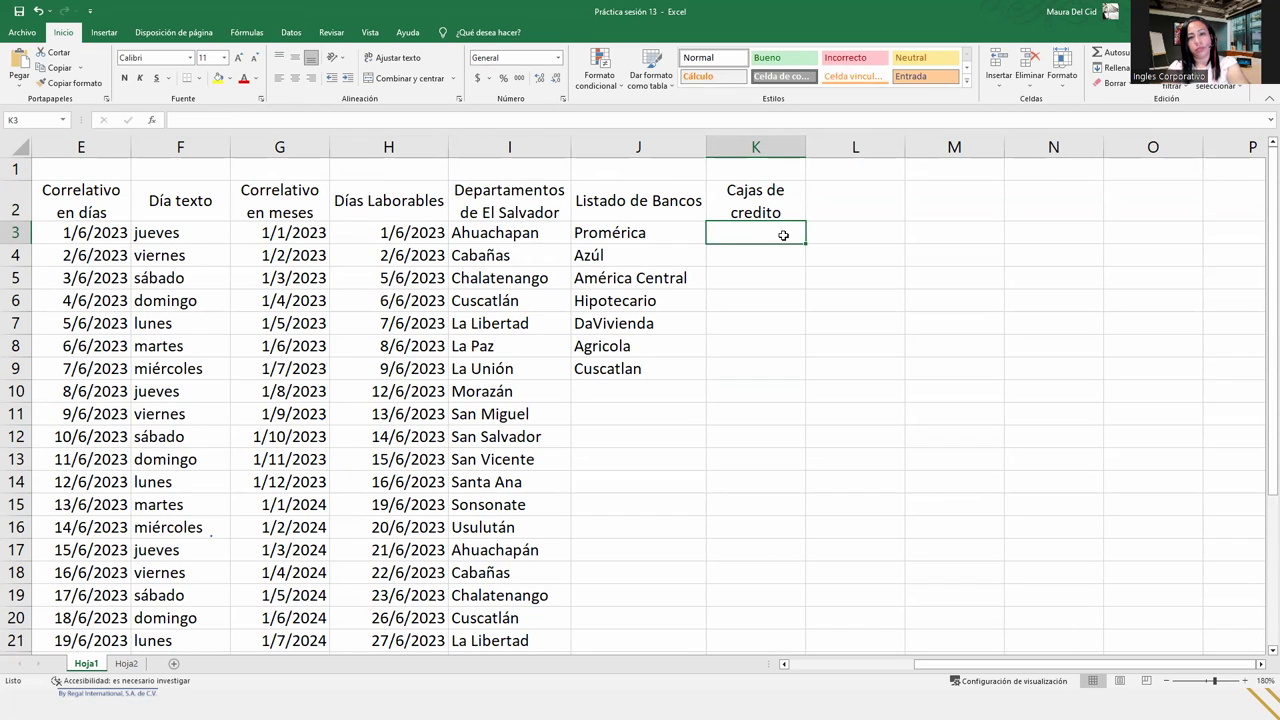
- Enter 'caja de crédito rural de aguilares' in K3 and fill it down to K7
text(Caja de)
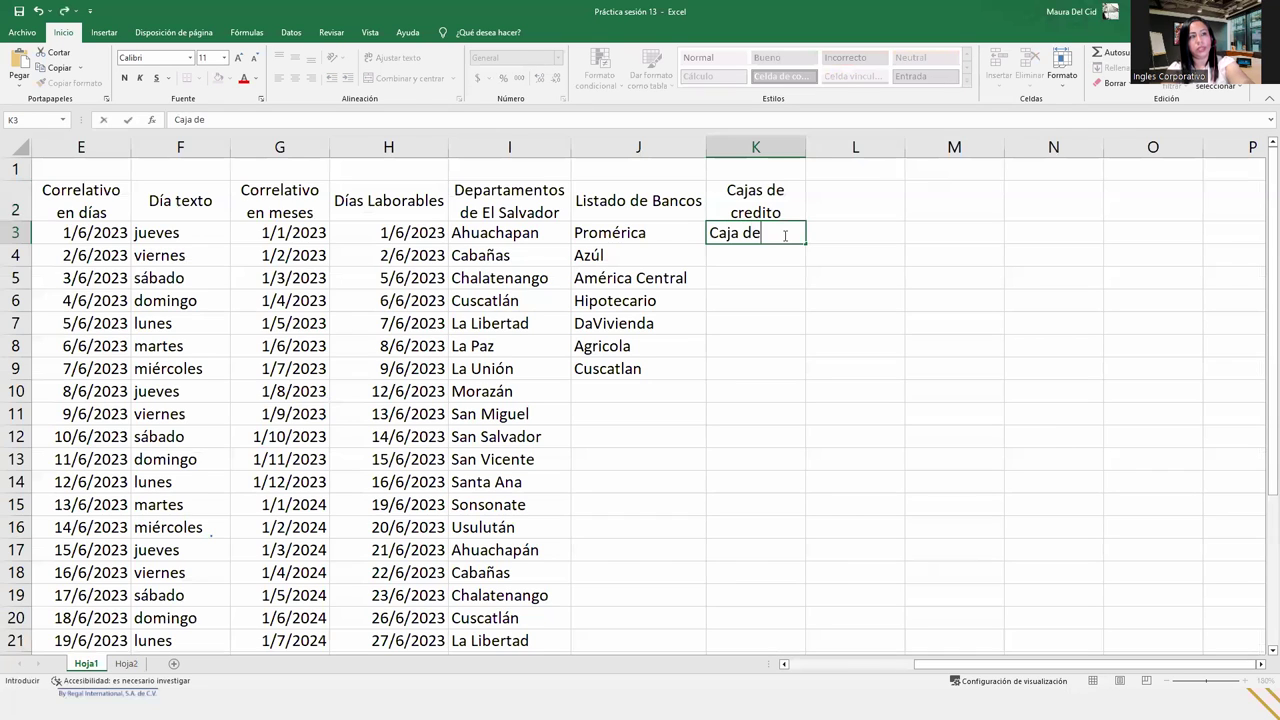
text( cré)
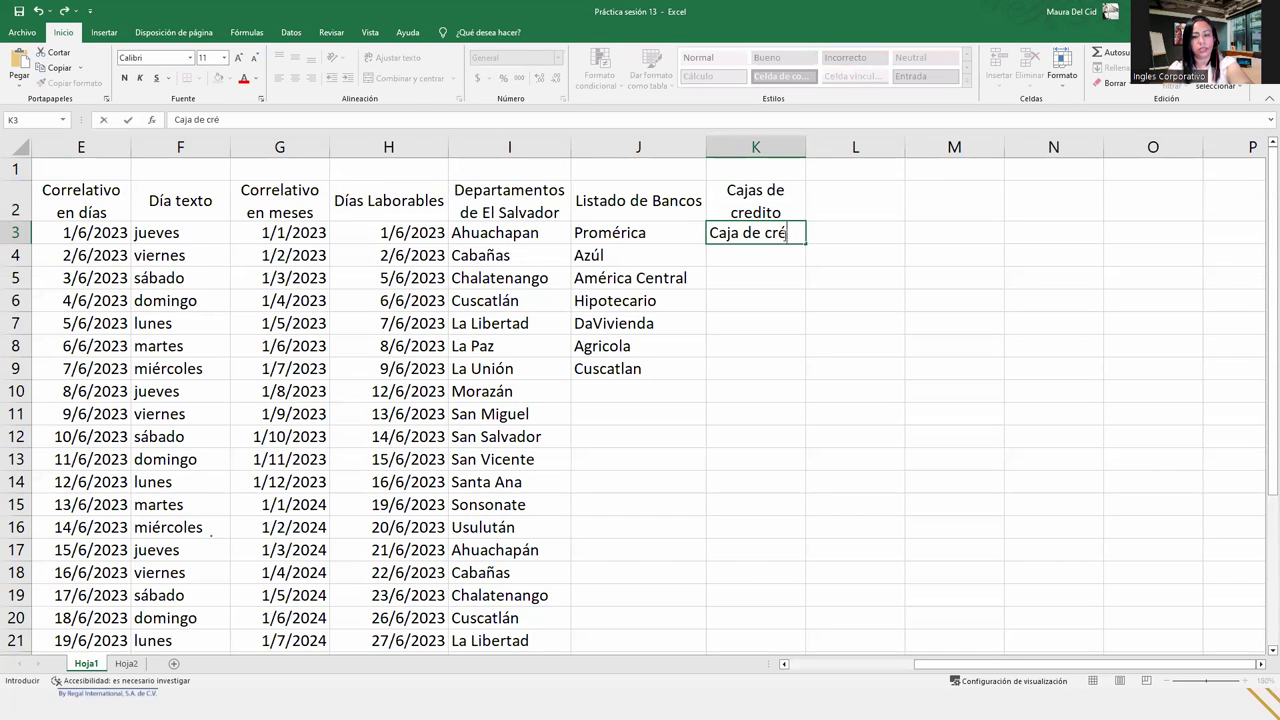
text(dito )
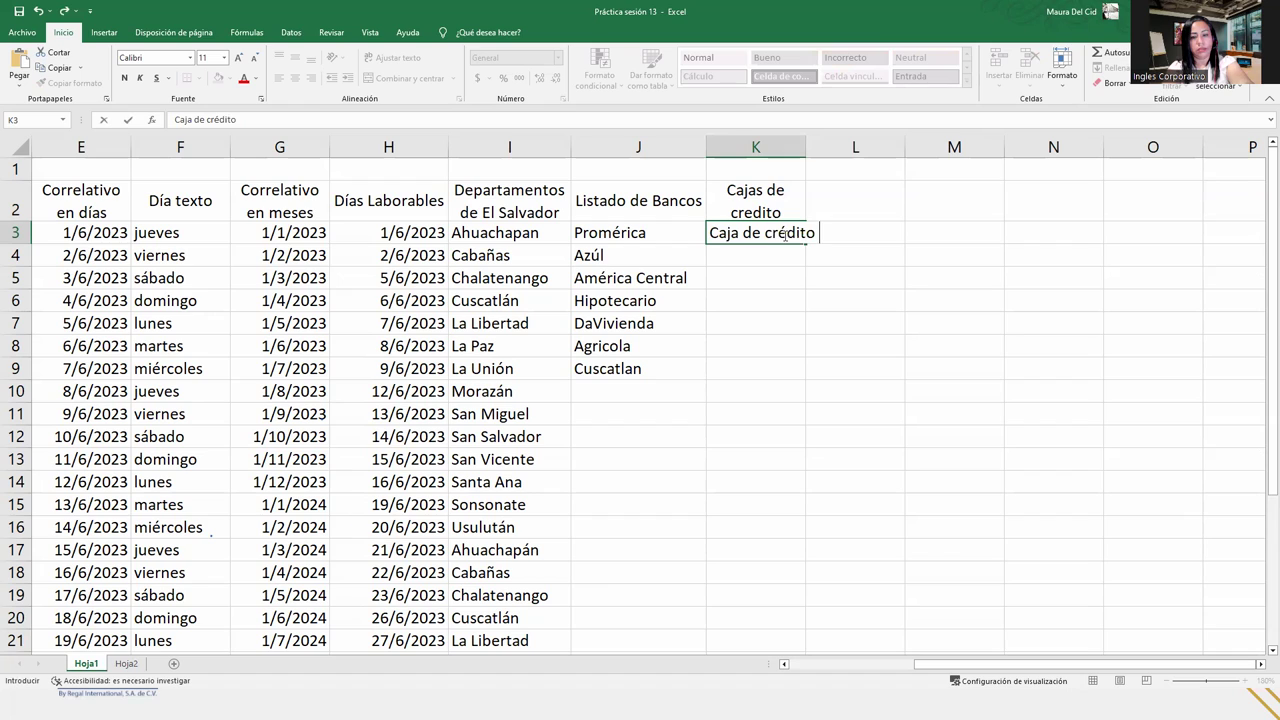
text(Rural de)
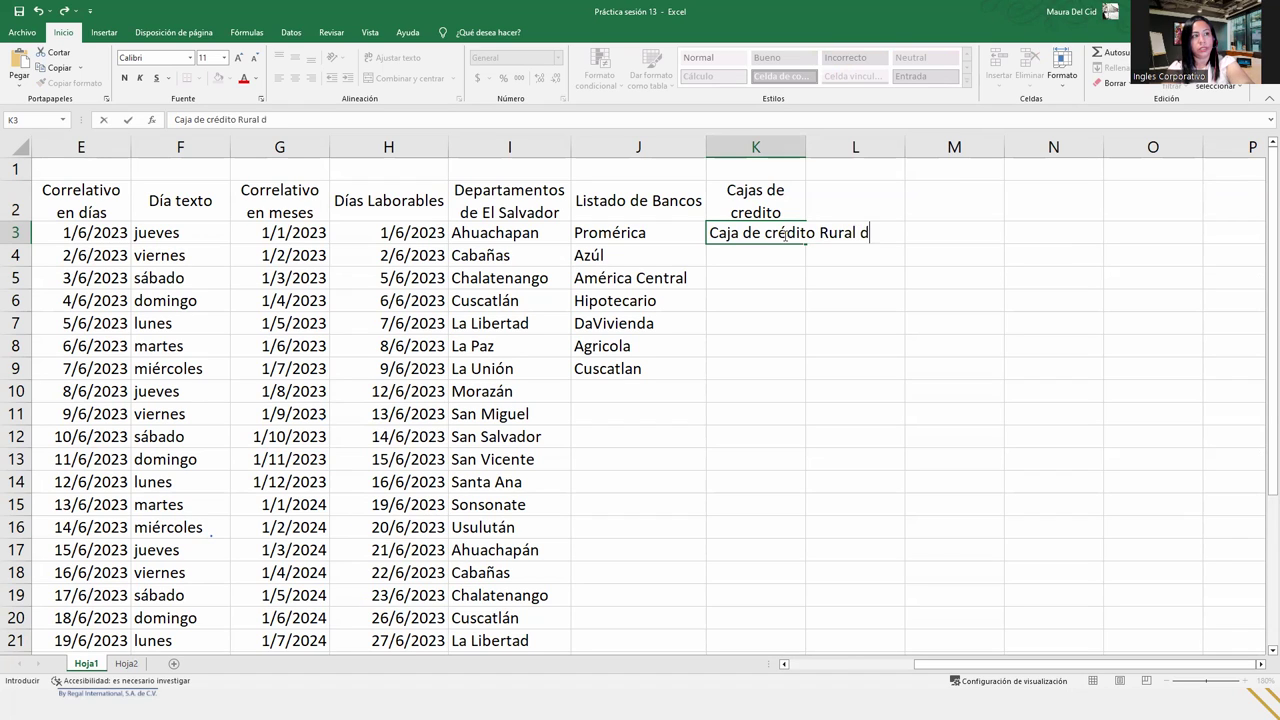
key(BackSpace)
key(BackSpace)
key(BackSpace)
key(BackSpace)
key(BackSpace)
key(BackSpace)
key(BackSpace)
key(BackSpace)
key(BackSpace)
key(BackSpace)
key(BackSpace)
key(BackSpace)
key(BackSpace)
key(BackSpace)
key(BackSpace)
key(BackSpace)
key(BackSpace)
key(BackSpace)
key(BackSpace)
key(BackSpace)
text(caja de cre)
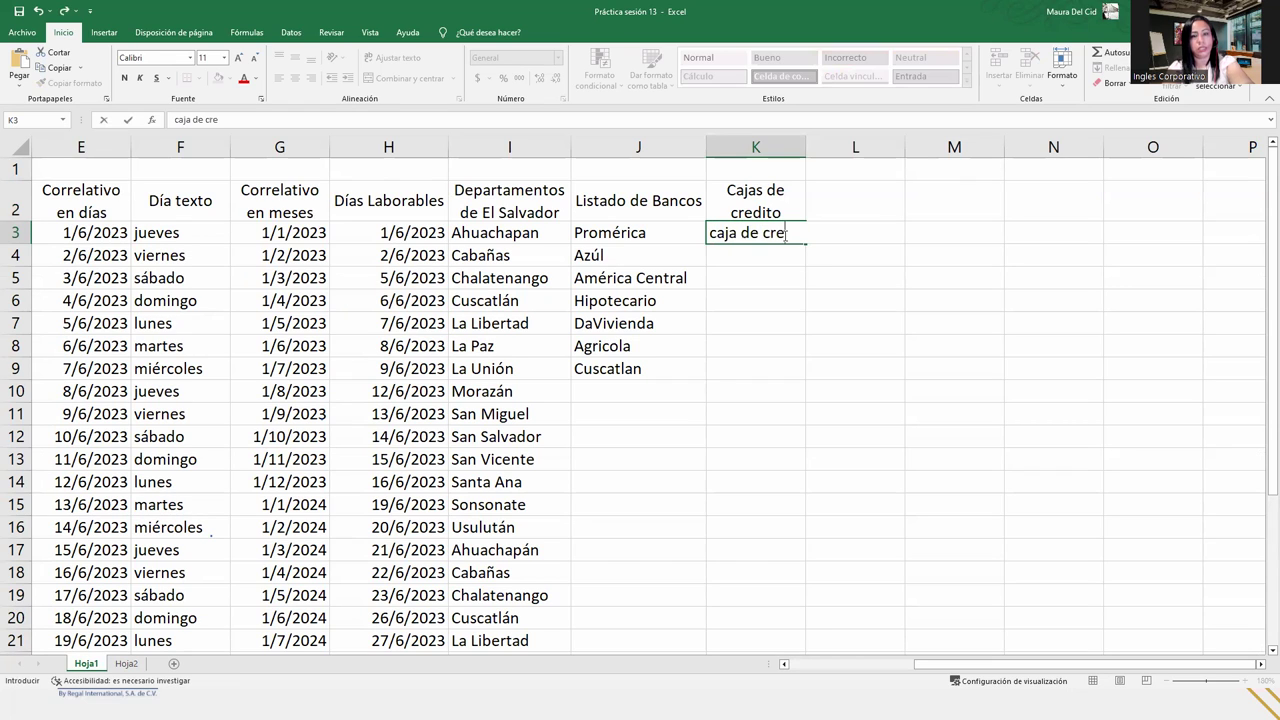
key(BackSpace)
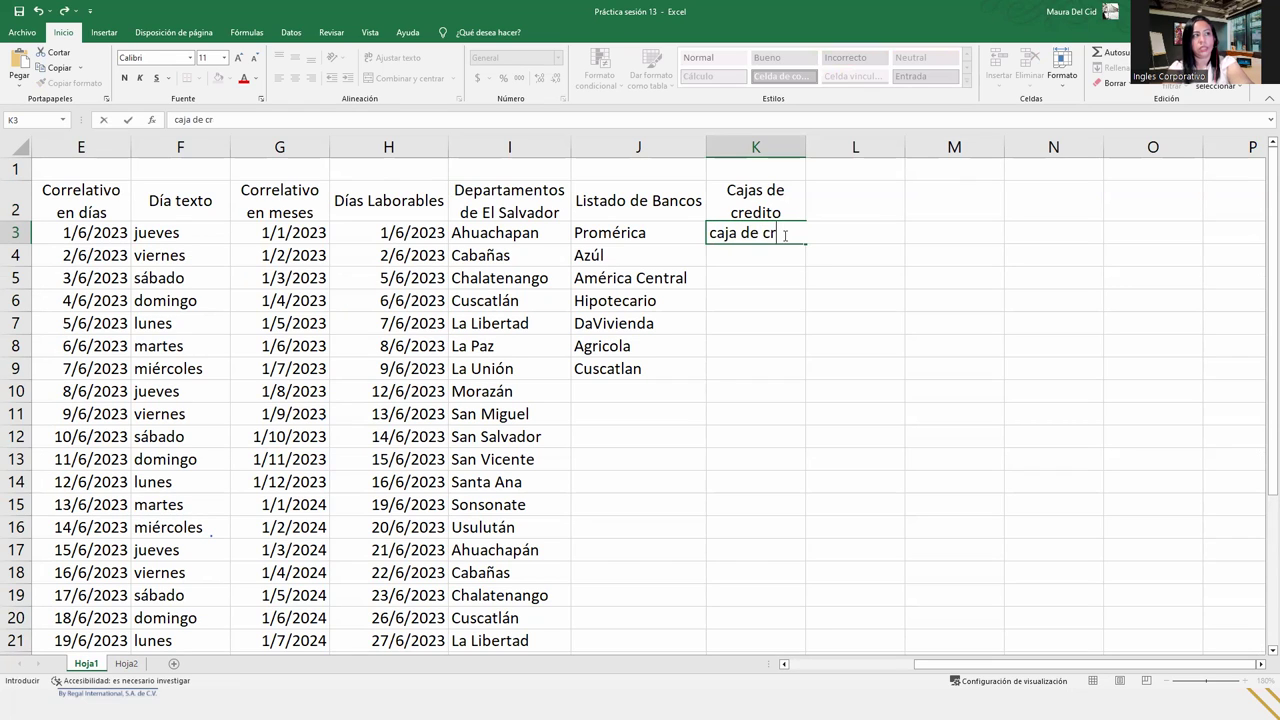
text(édito)
text( rural)
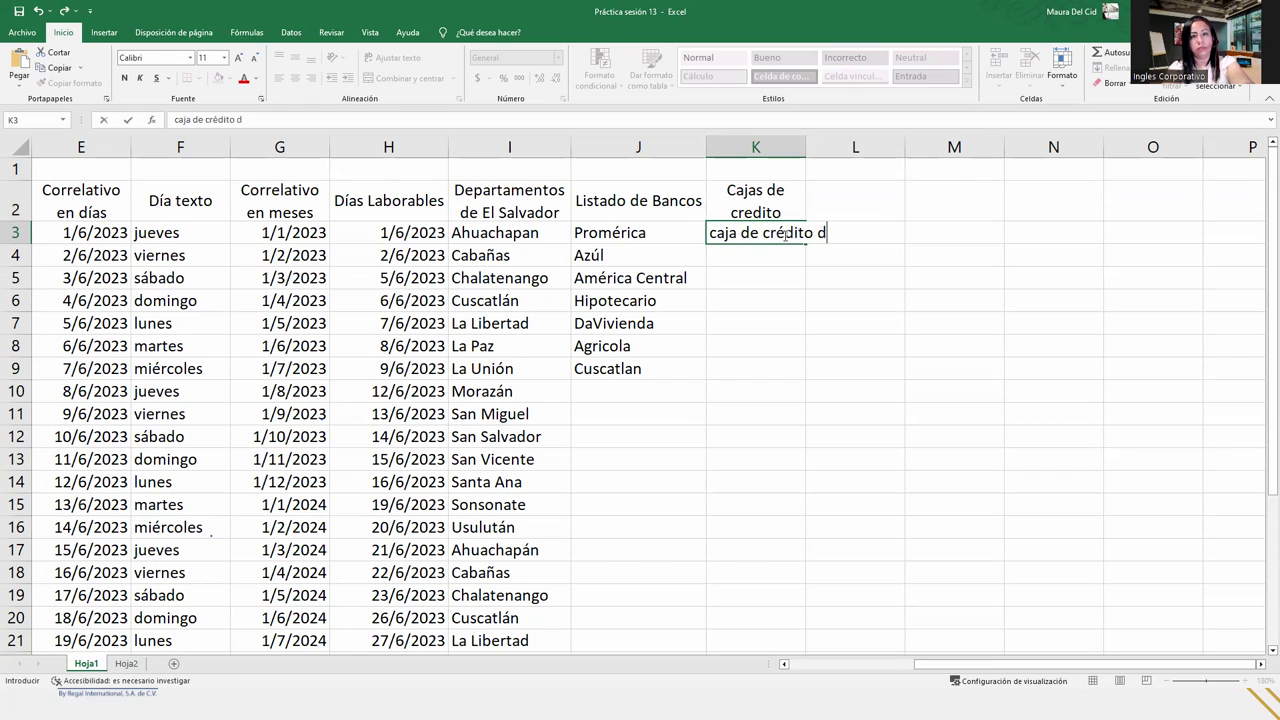
text( de aguilares)
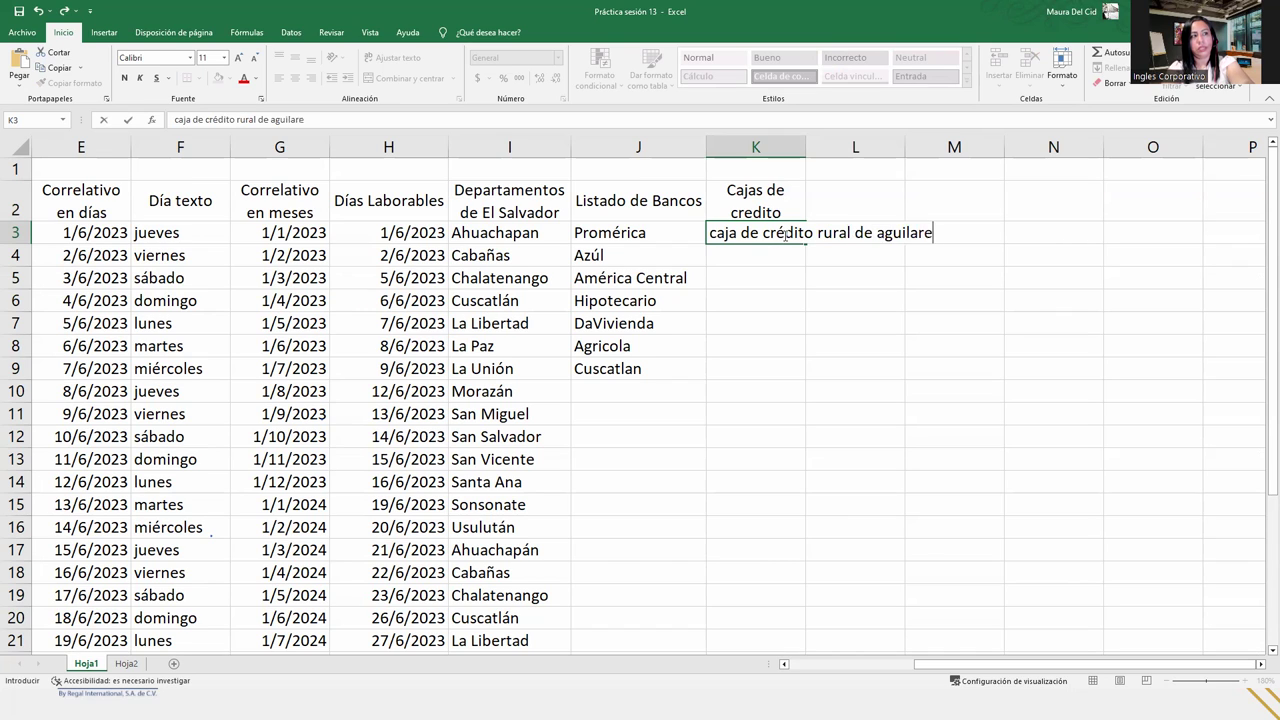
key(Return)
click(784, 232)
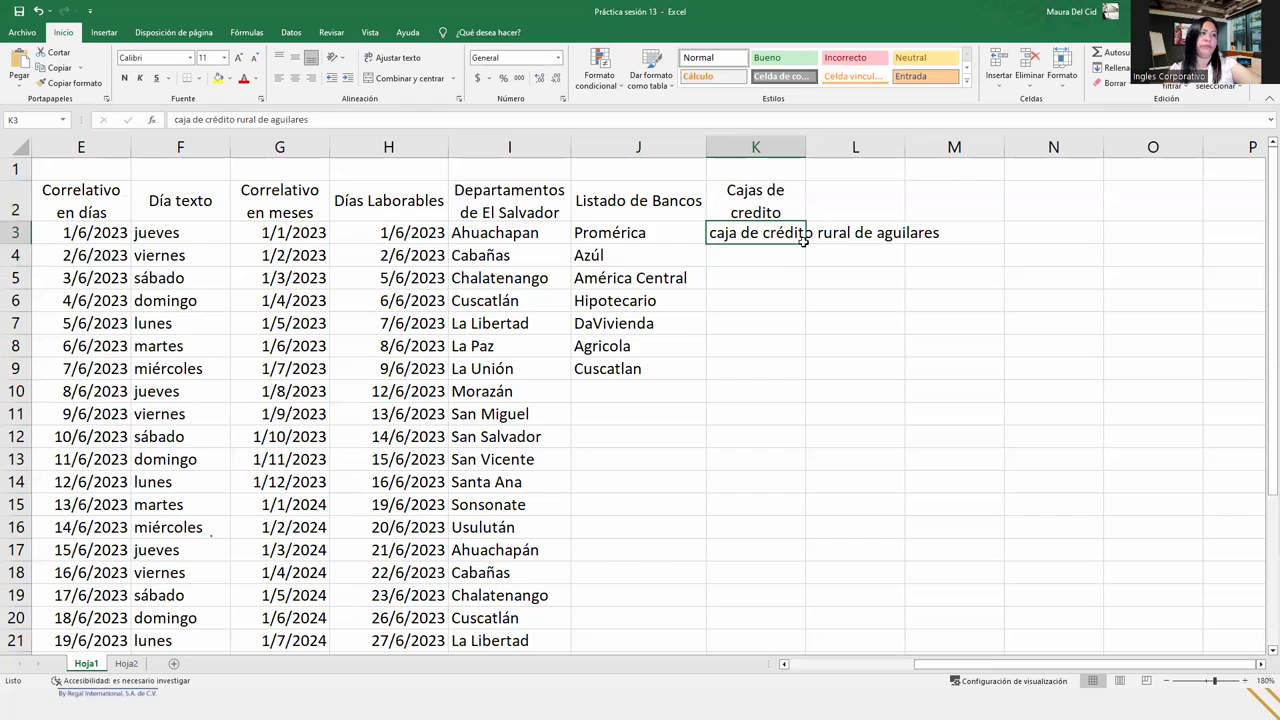
drag(805, 244, 804, 336)
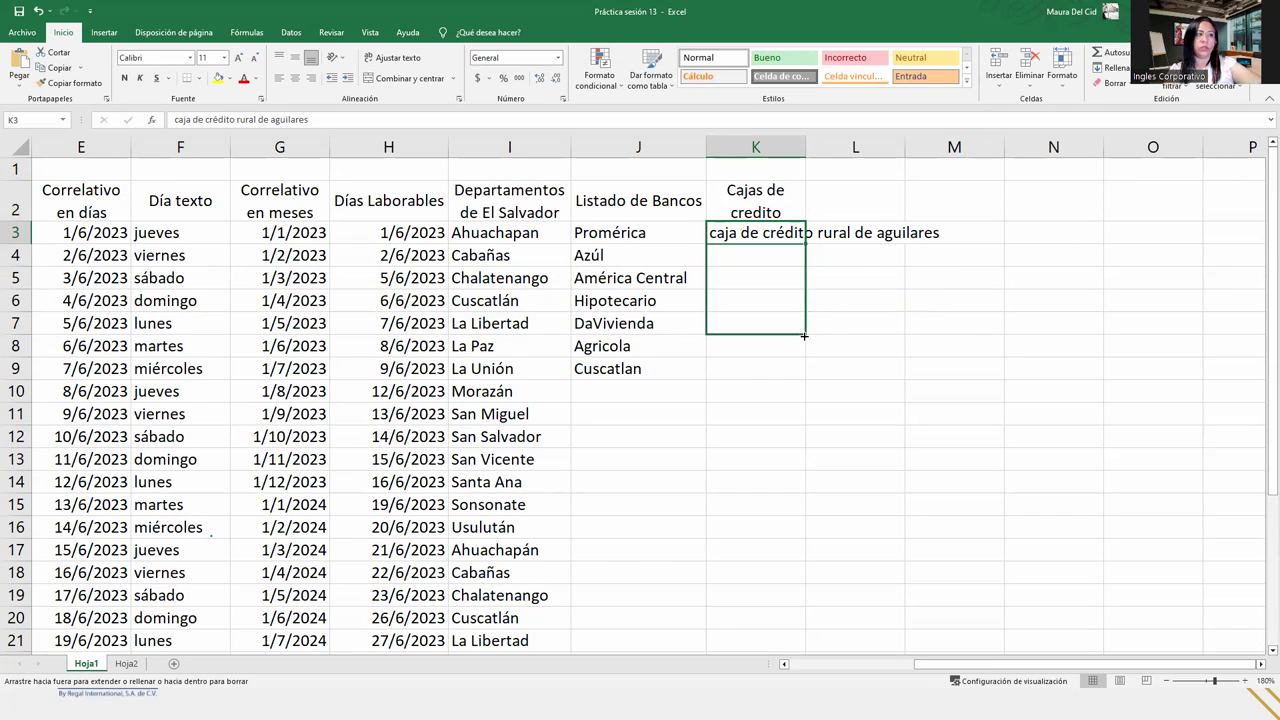
- Clear K3:K7, paste 'Caja de Crédito Rural de Aguilares' into K3, and fill down column K
click(772, 286)
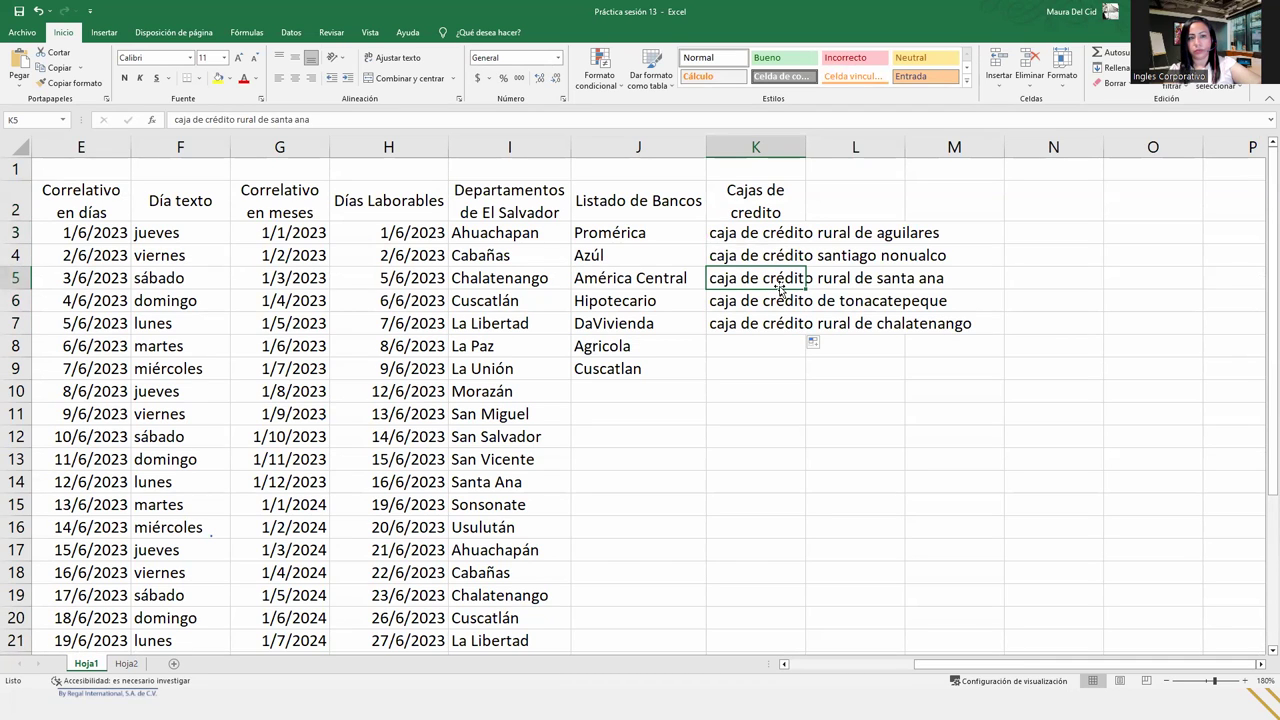
drag(774, 229, 778, 325)
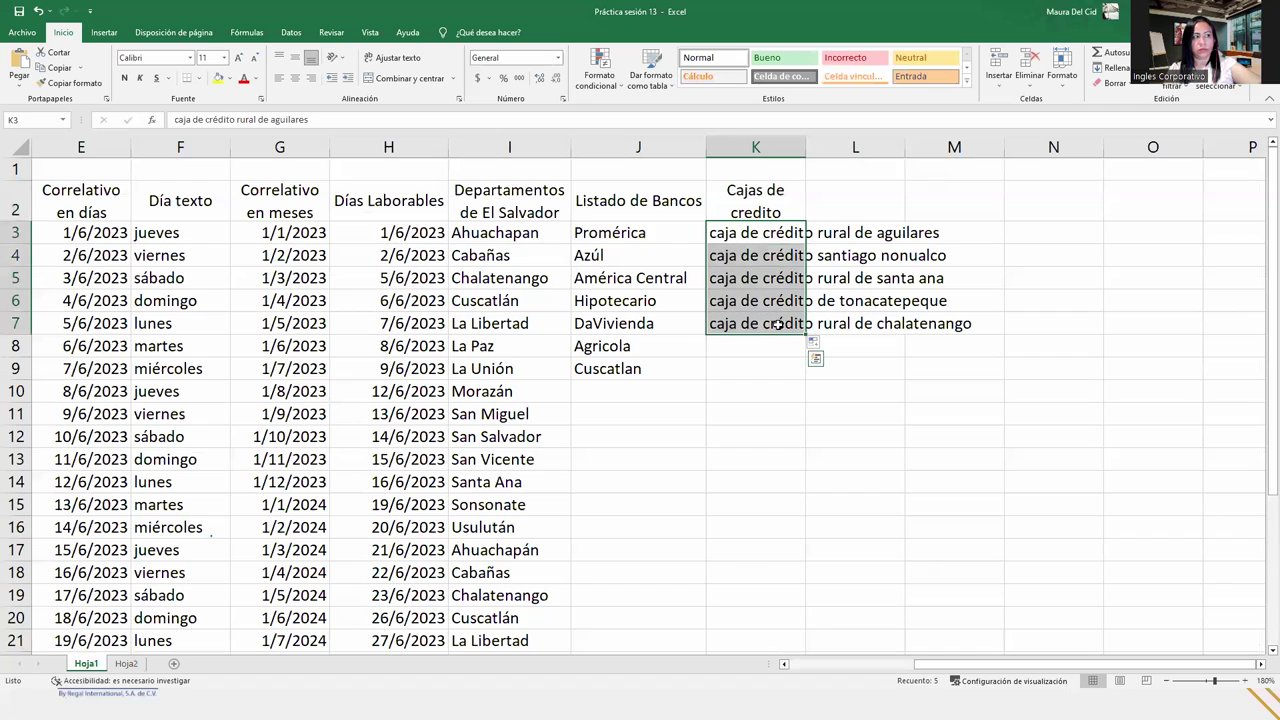
key(Delete)
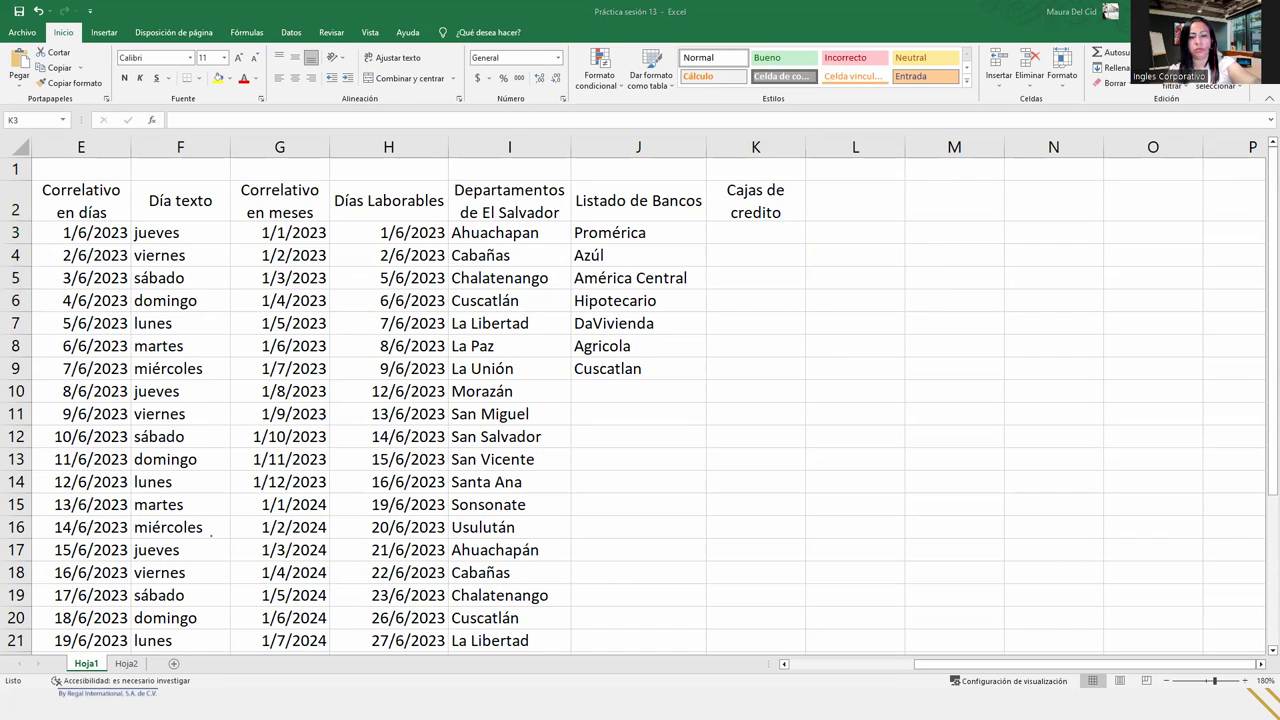
click(724, 233)
key(ctrl+v)
click(766, 251)
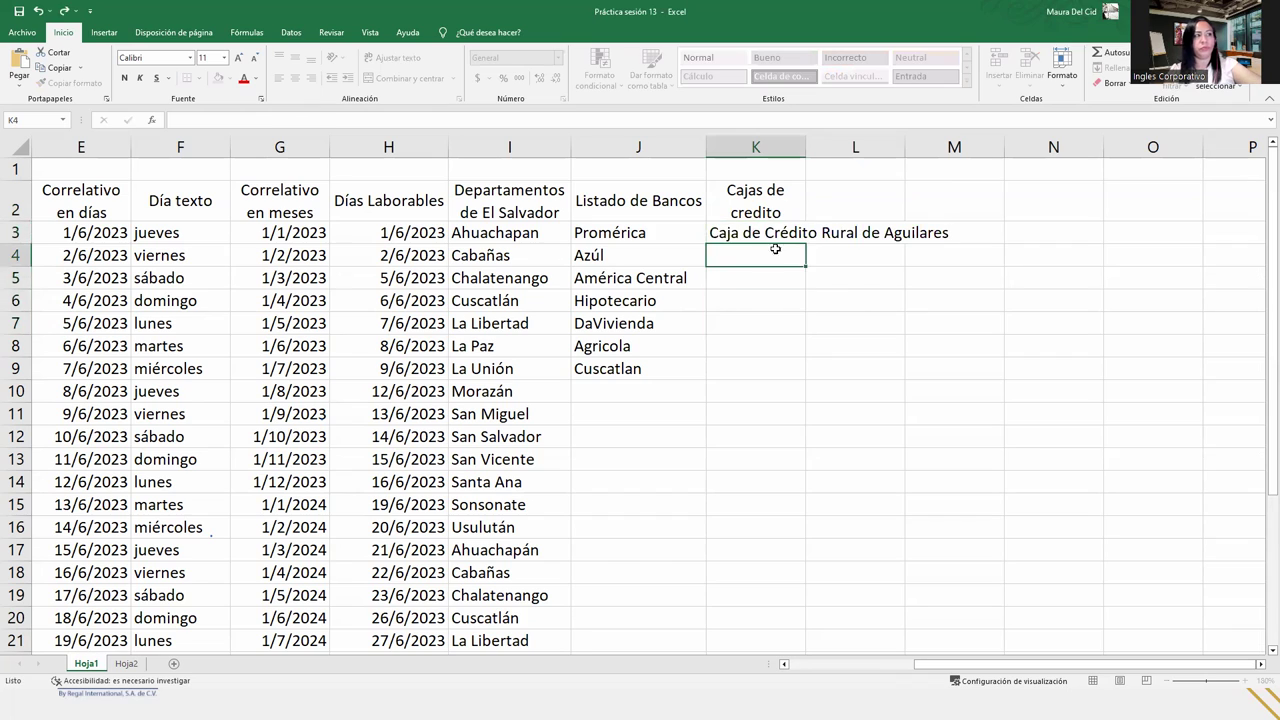
click(800, 237)
drag(805, 243, 805, 332)
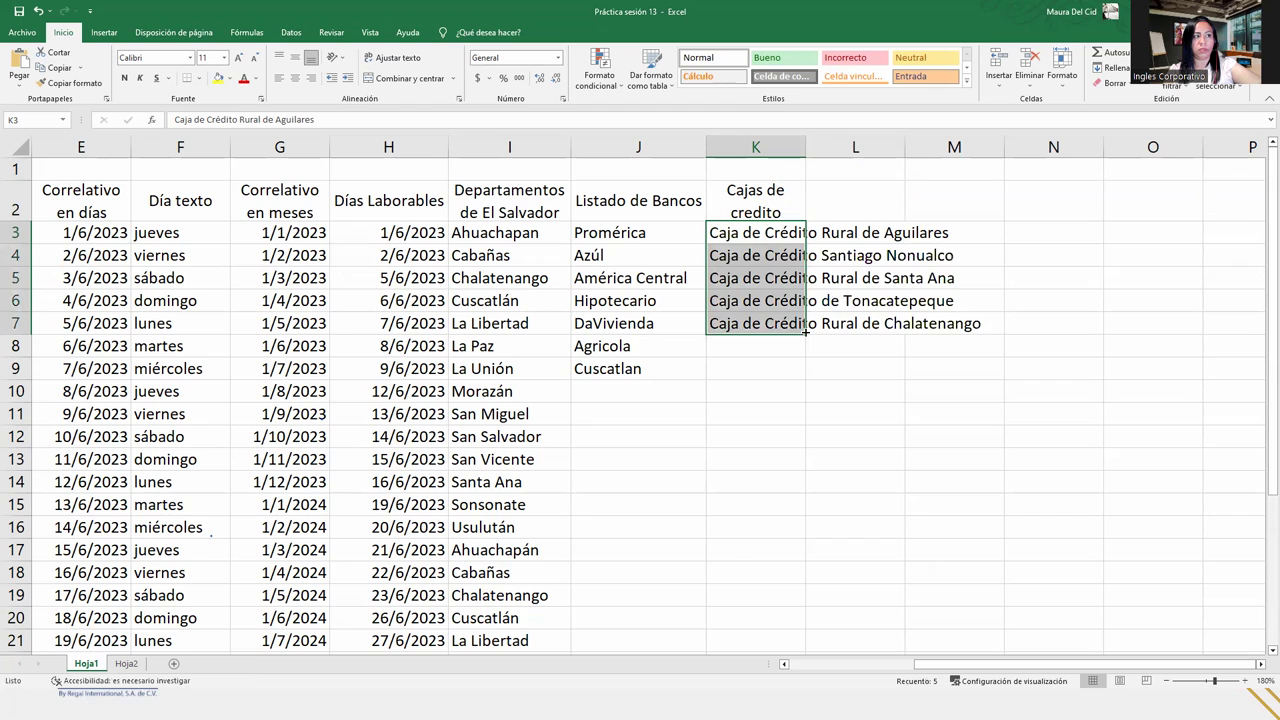
- Autofit column K to the Caja de Crédito names
click(781, 280)
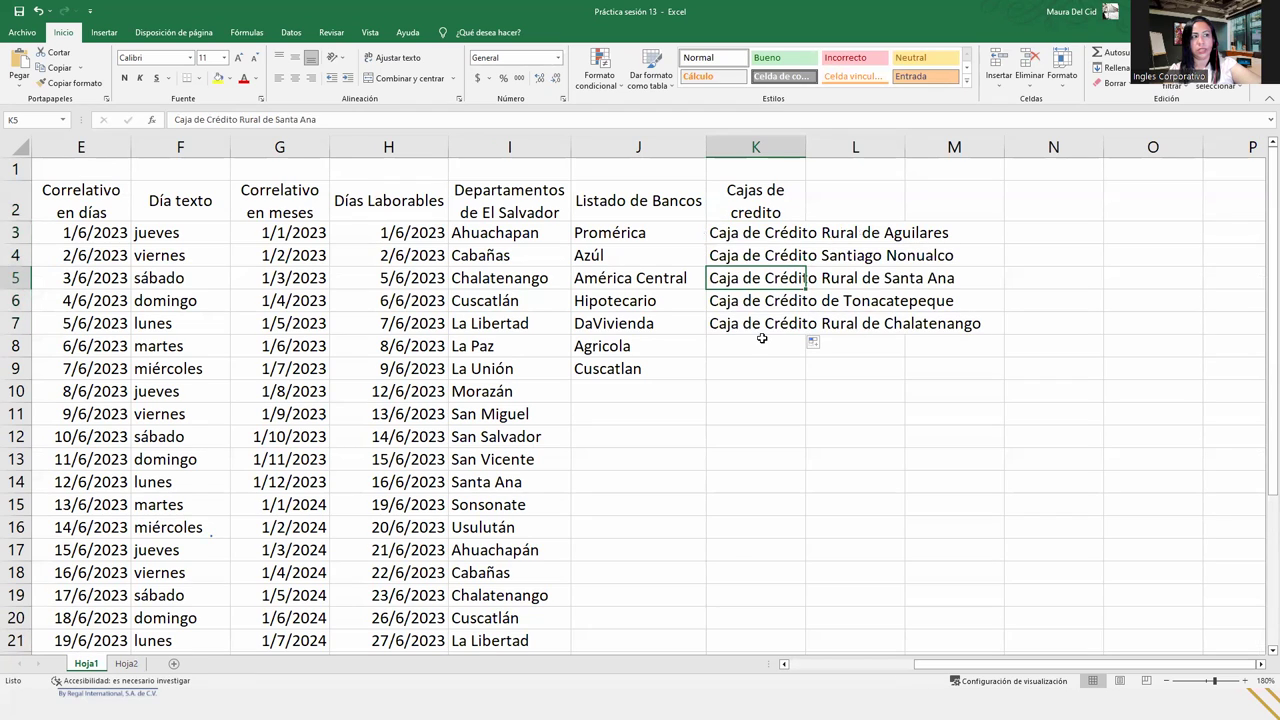
double_click(805, 147)
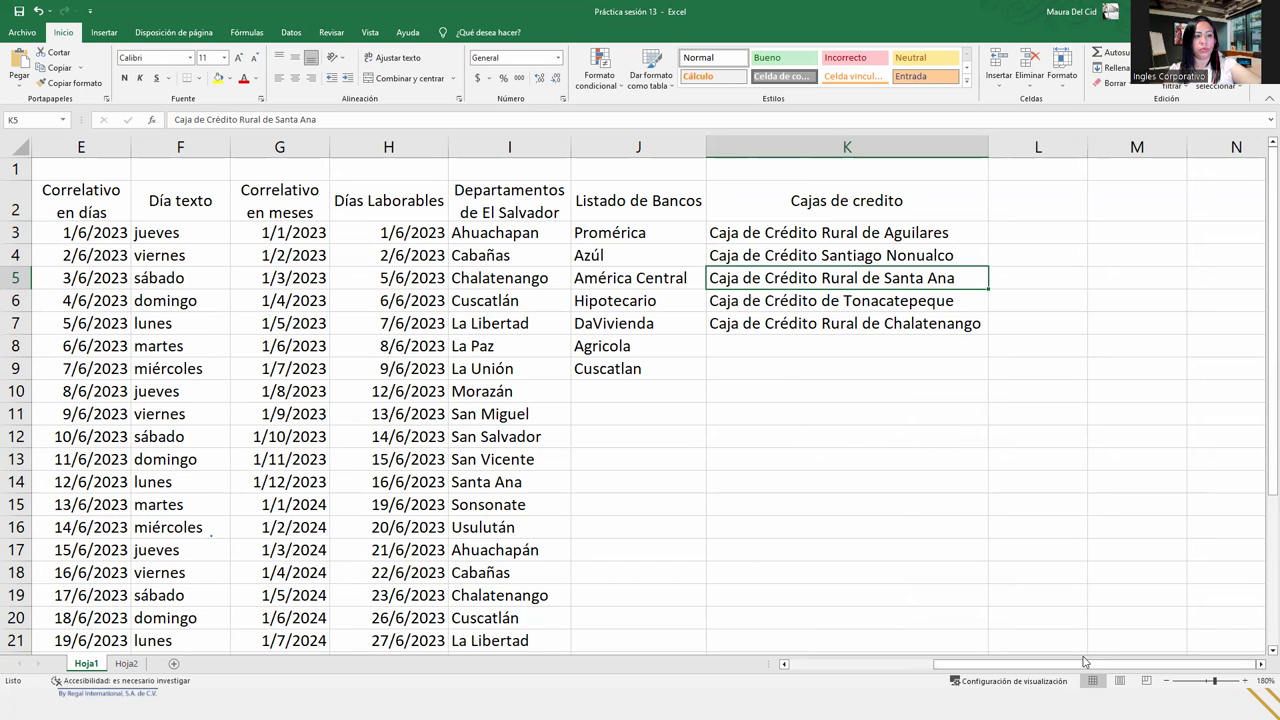
drag(1078, 665, 934, 665)
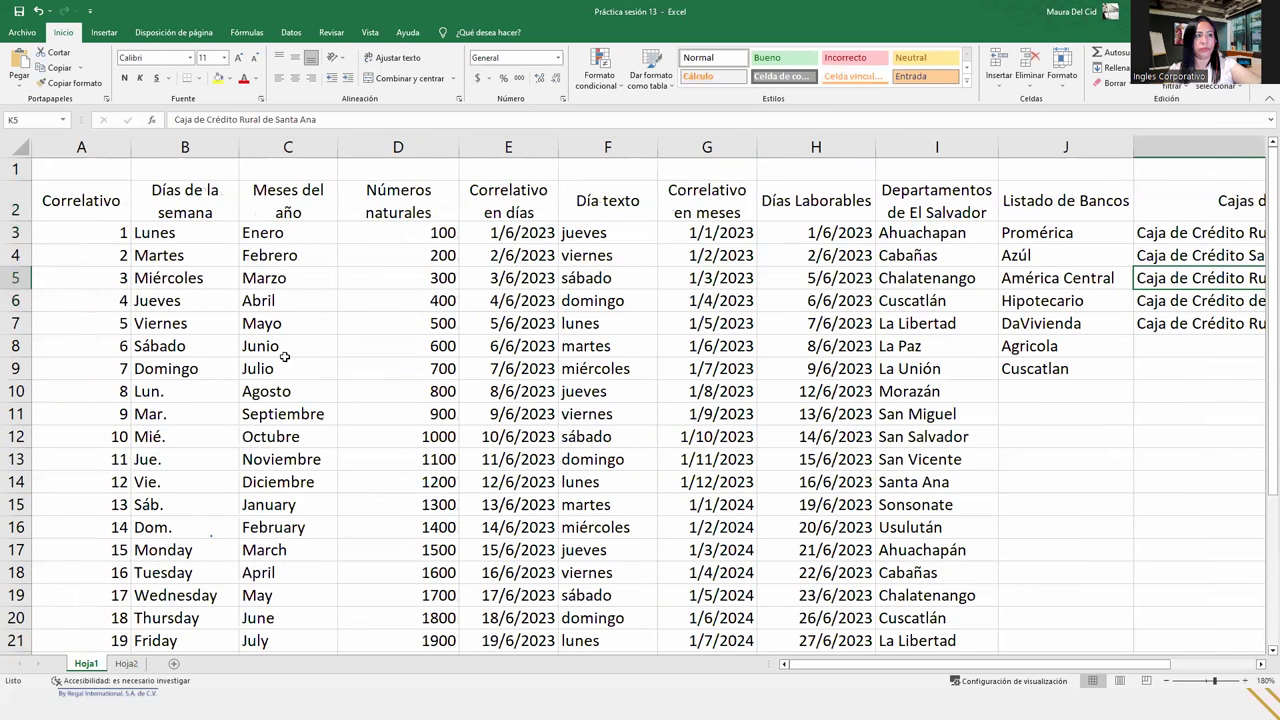
- Select the data range A2:K30 starting from the Correlativo header
click(68, 203)
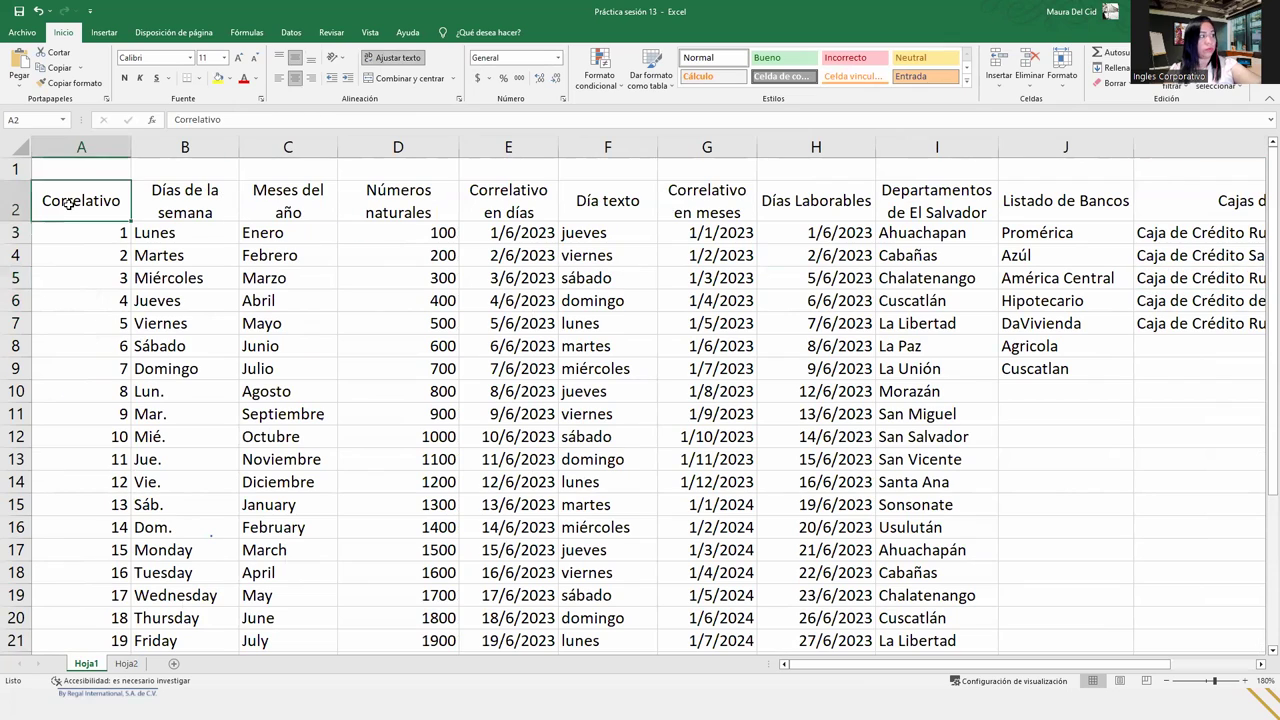
key(ctrl+shift+Right)
key(ctrl+shift+Down)
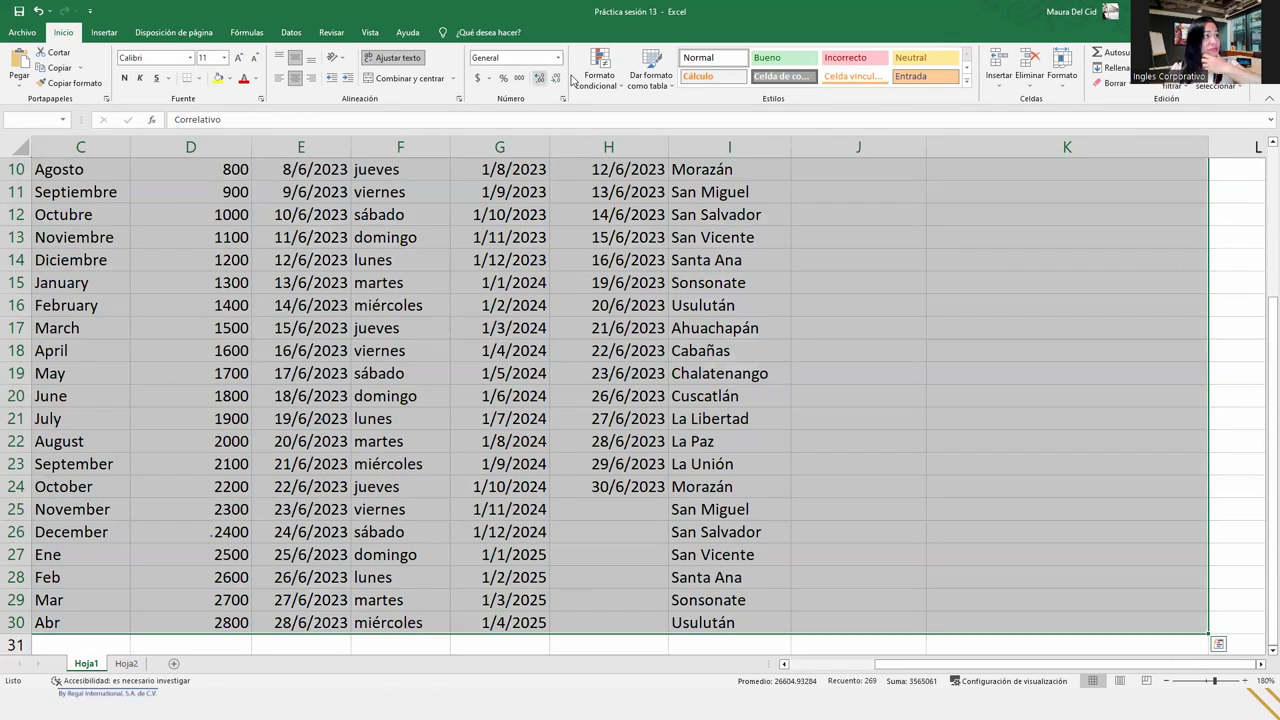
- Format A2:K30 as a green medium-style table with headers, no filter buttons or banded rows
click(650, 78)
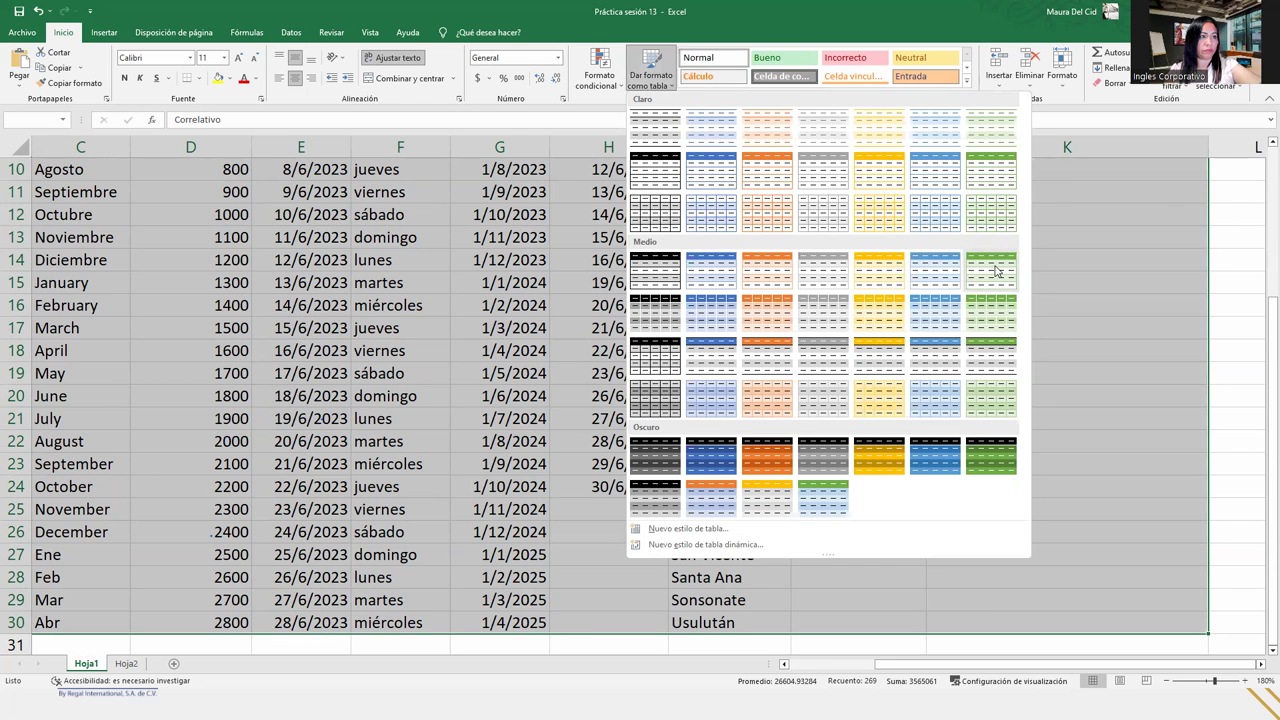
click(824, 167)
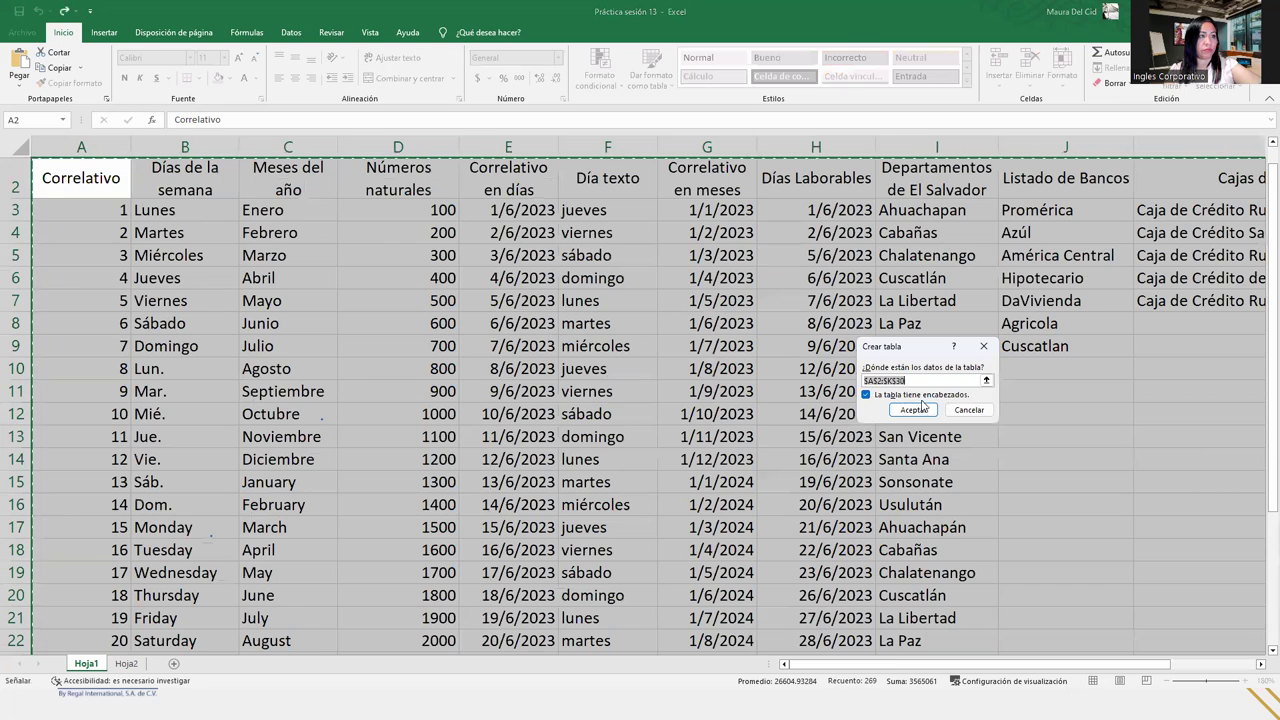
click(915, 408)
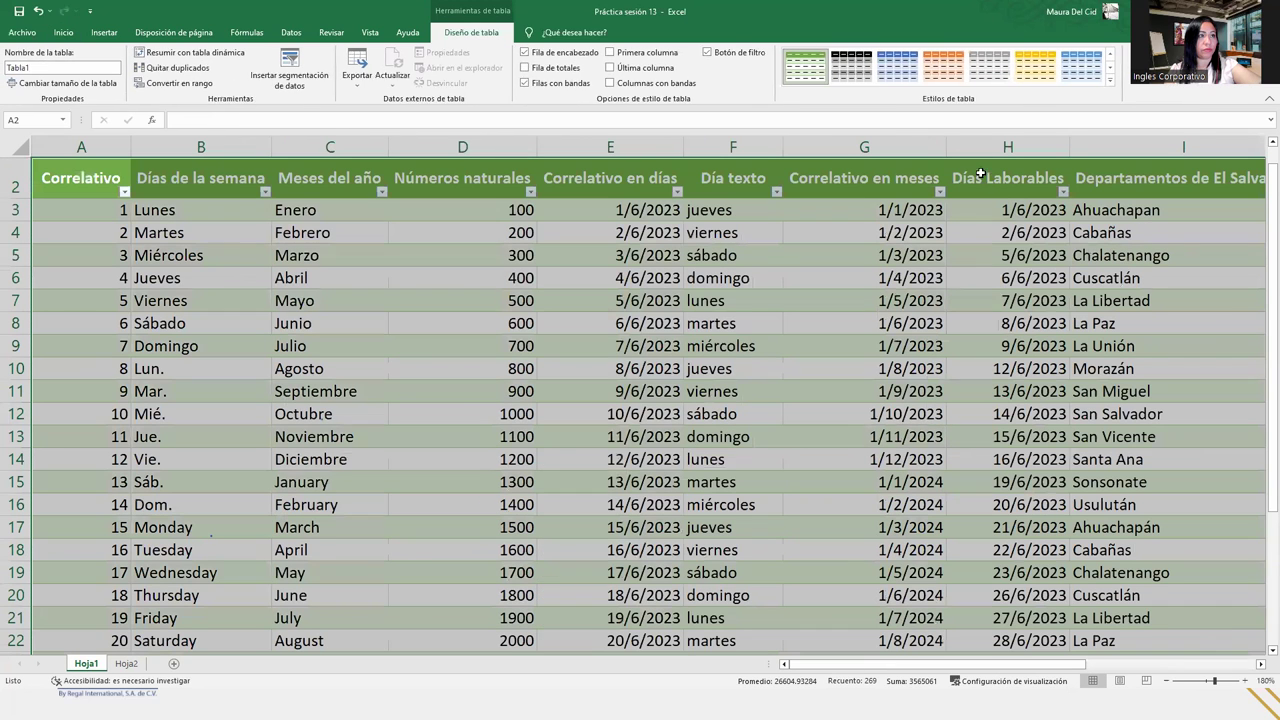
click(708, 53)
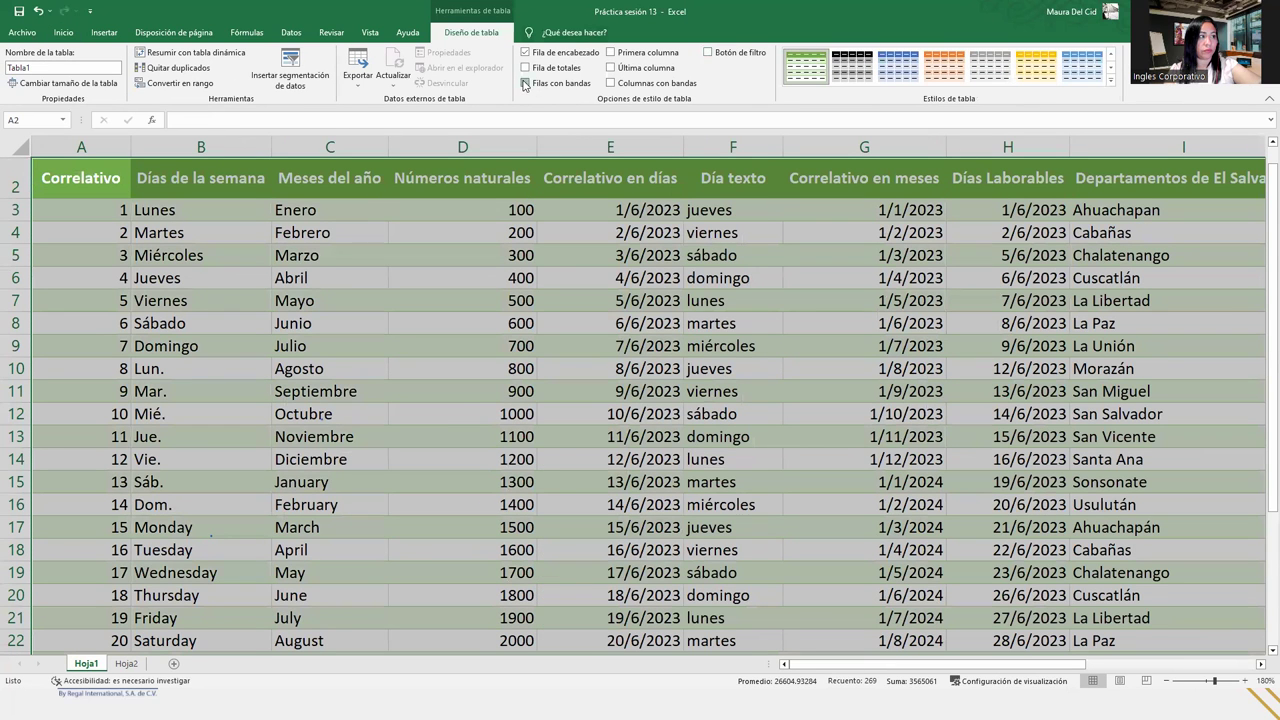
click(525, 84)
click(489, 345)
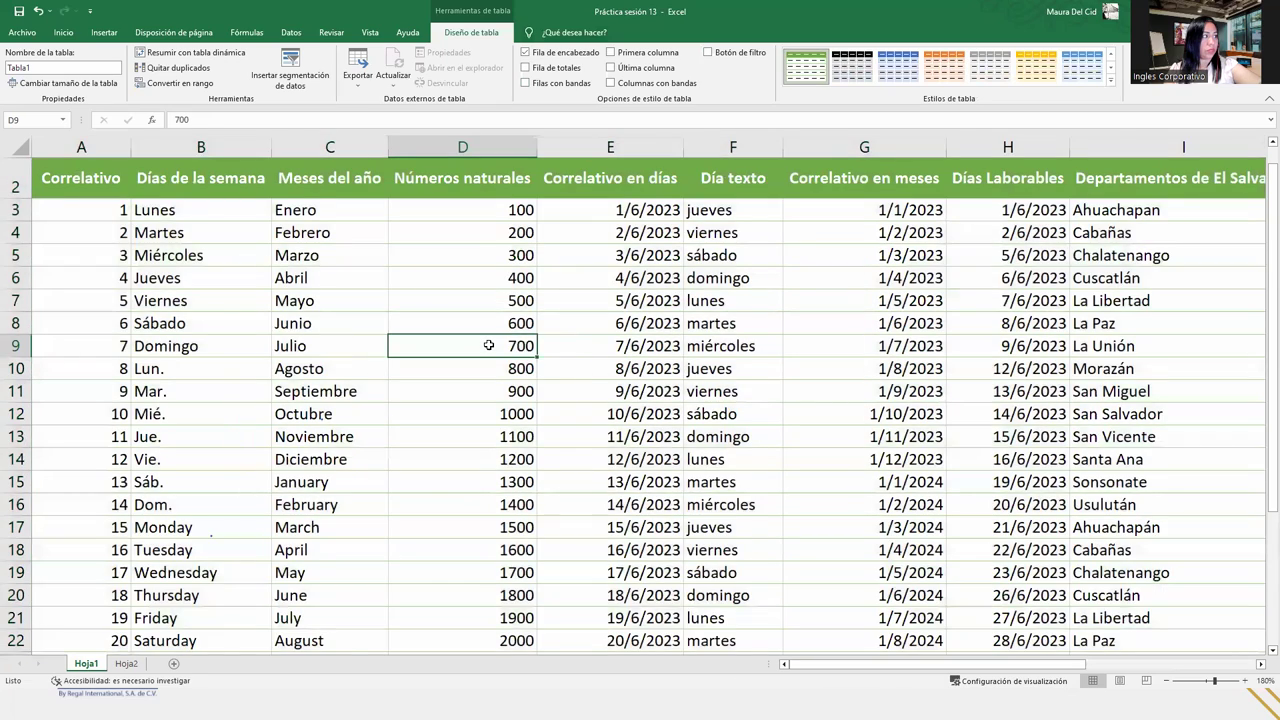
scroll(489, 345, down, 9)
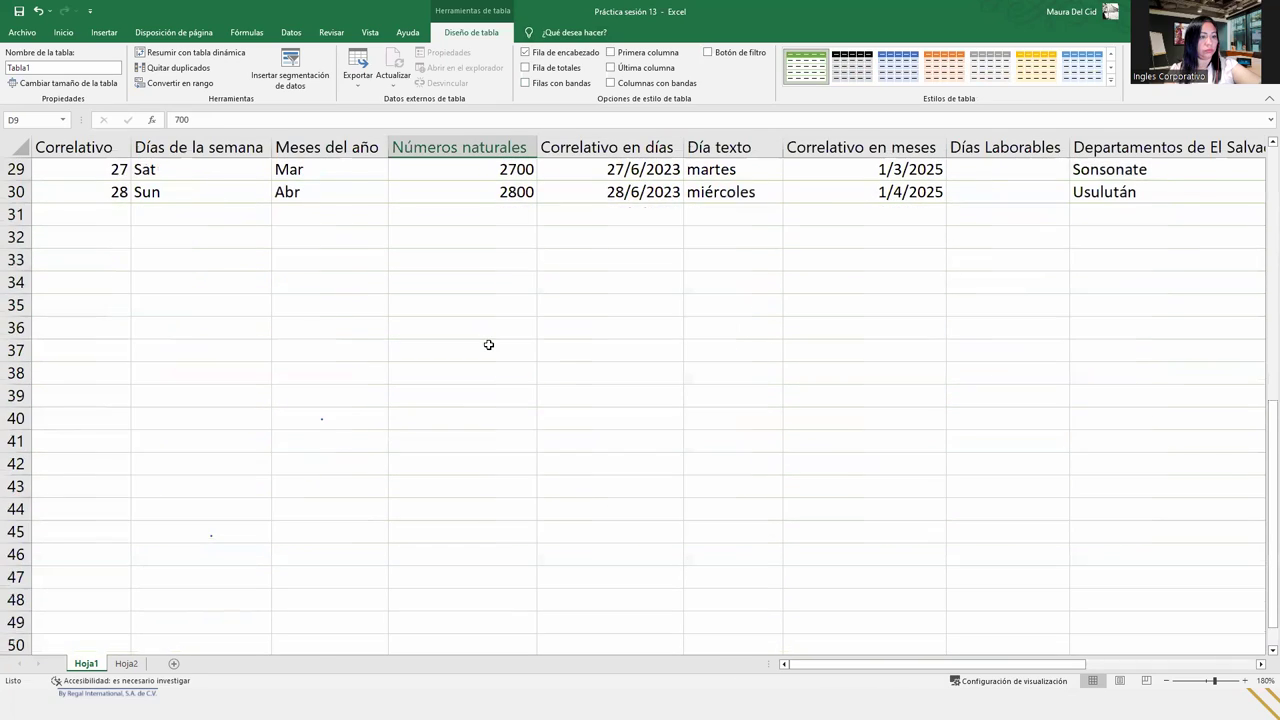
scroll(488, 344, up, 3)
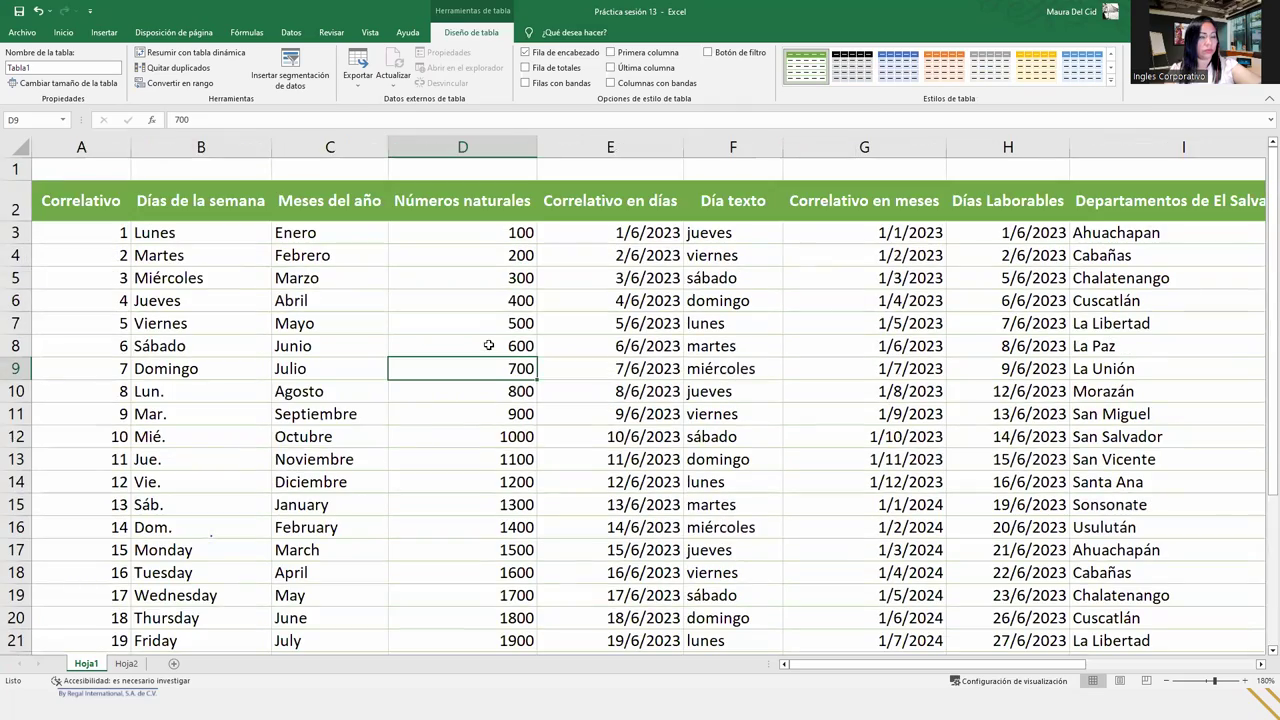
click(1168, 681)
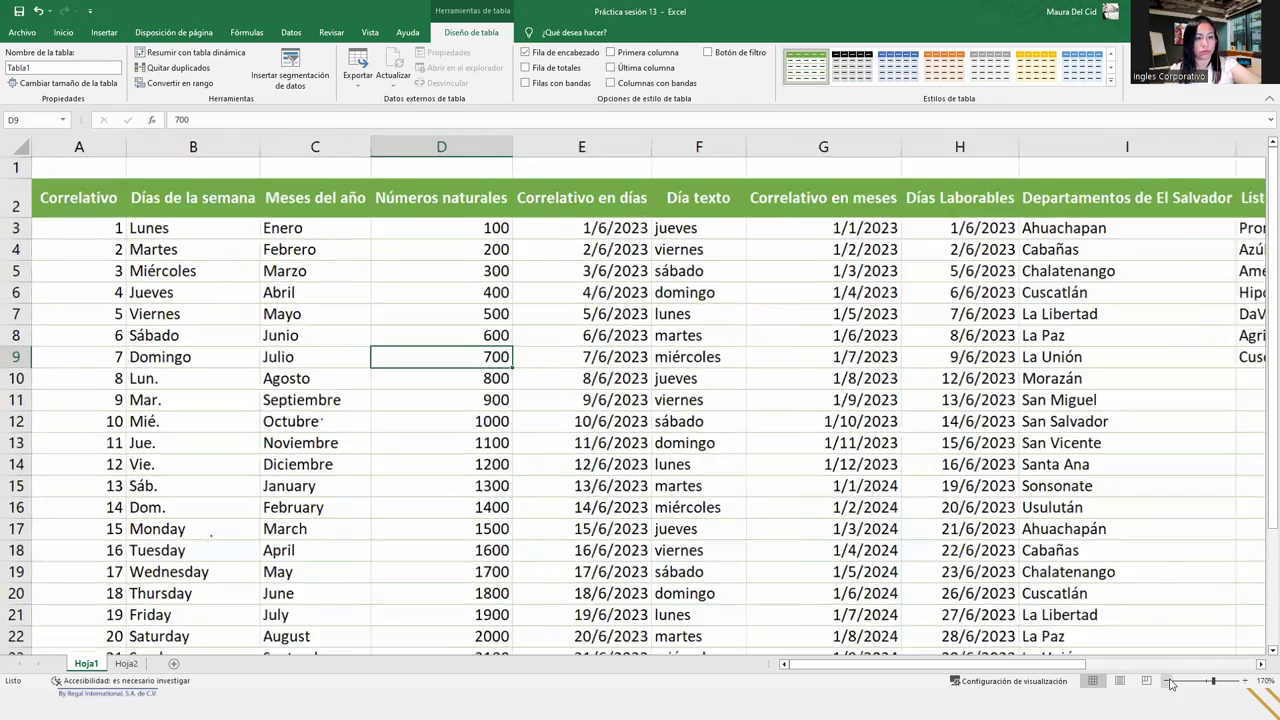
- Zoom out and indent the day and month names in columns B–C
click(1168, 681)
click(1168, 681)
click(1168, 681)
click(1168, 681)
click(1168, 681)
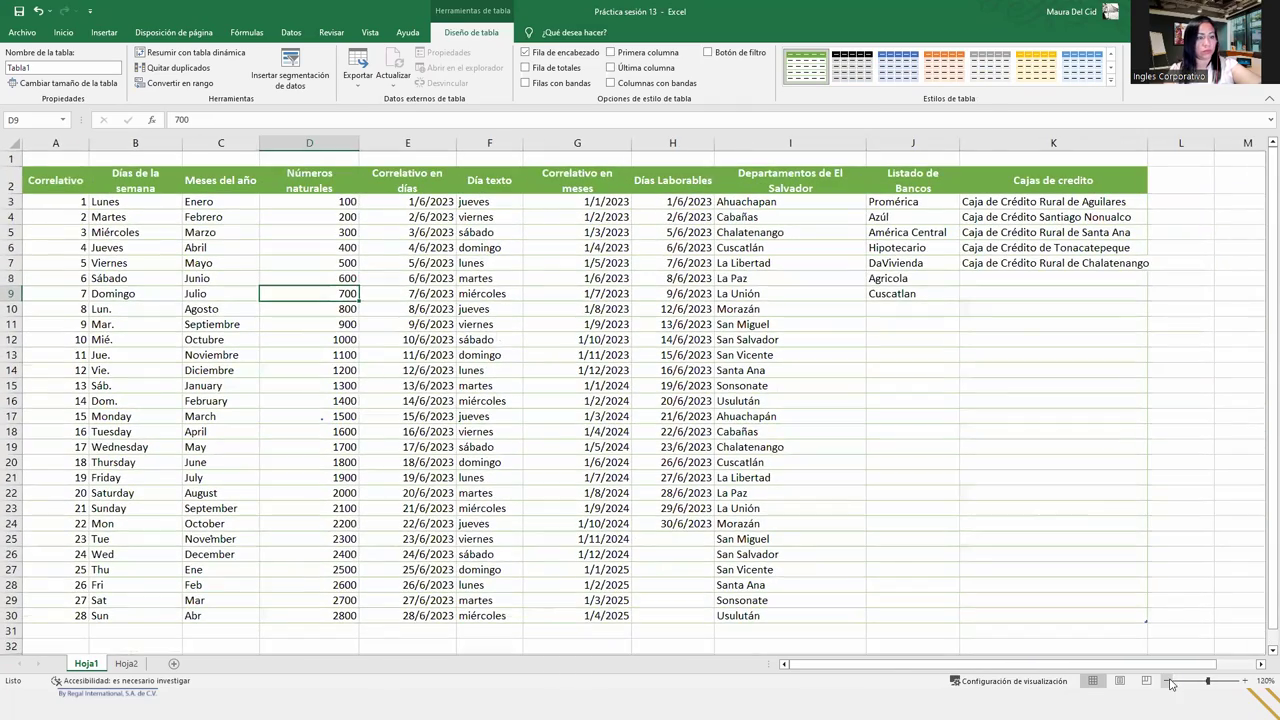
click(512, 308)
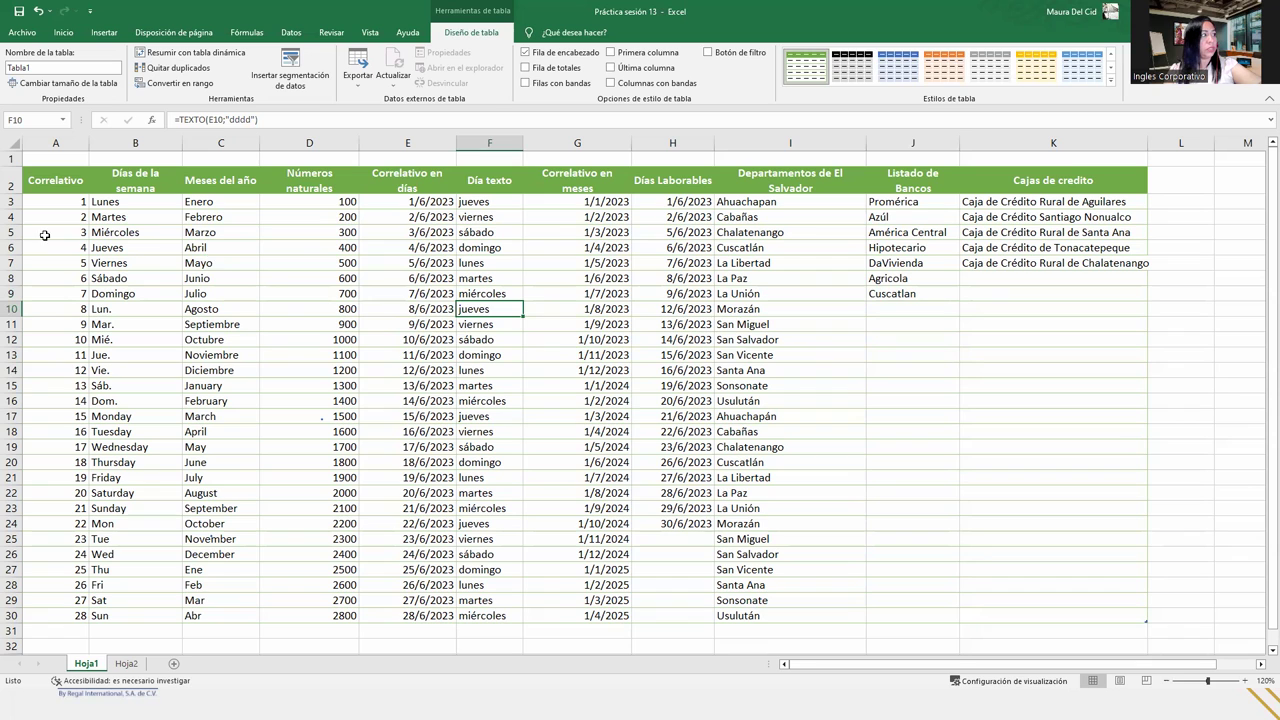
drag(90, 203, 243, 609)
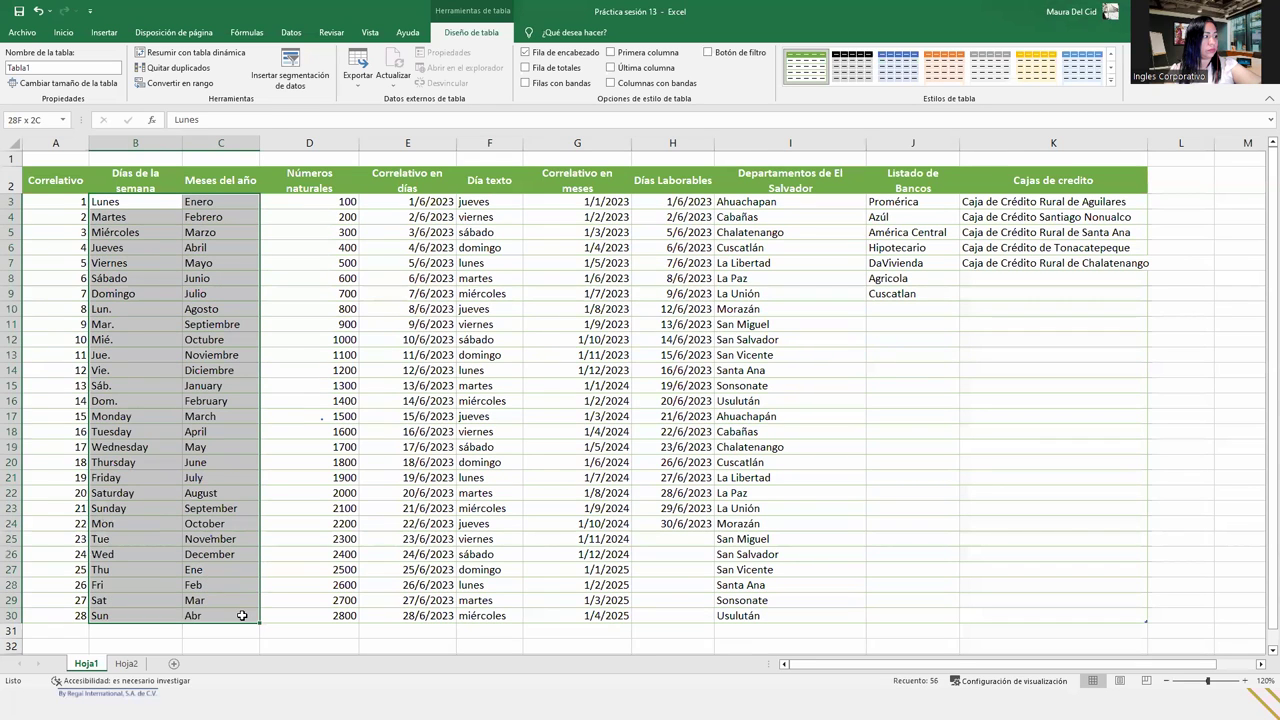
click(64, 34)
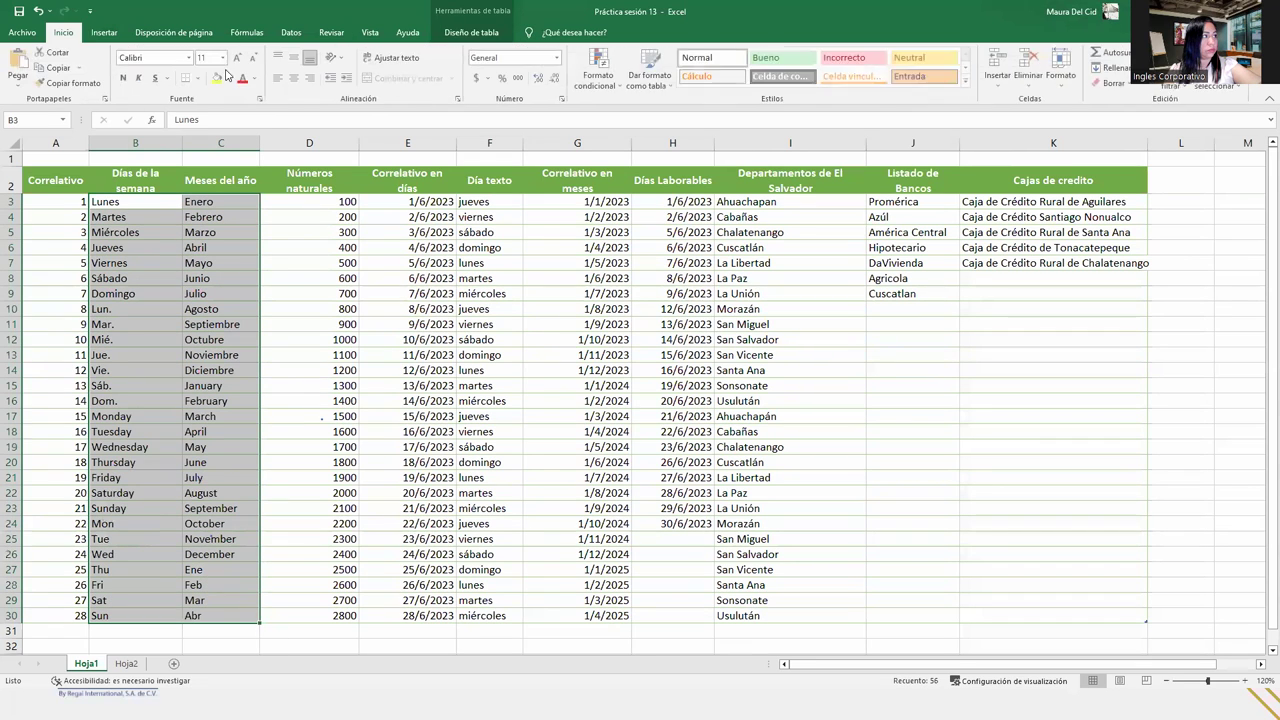
click(343, 79)
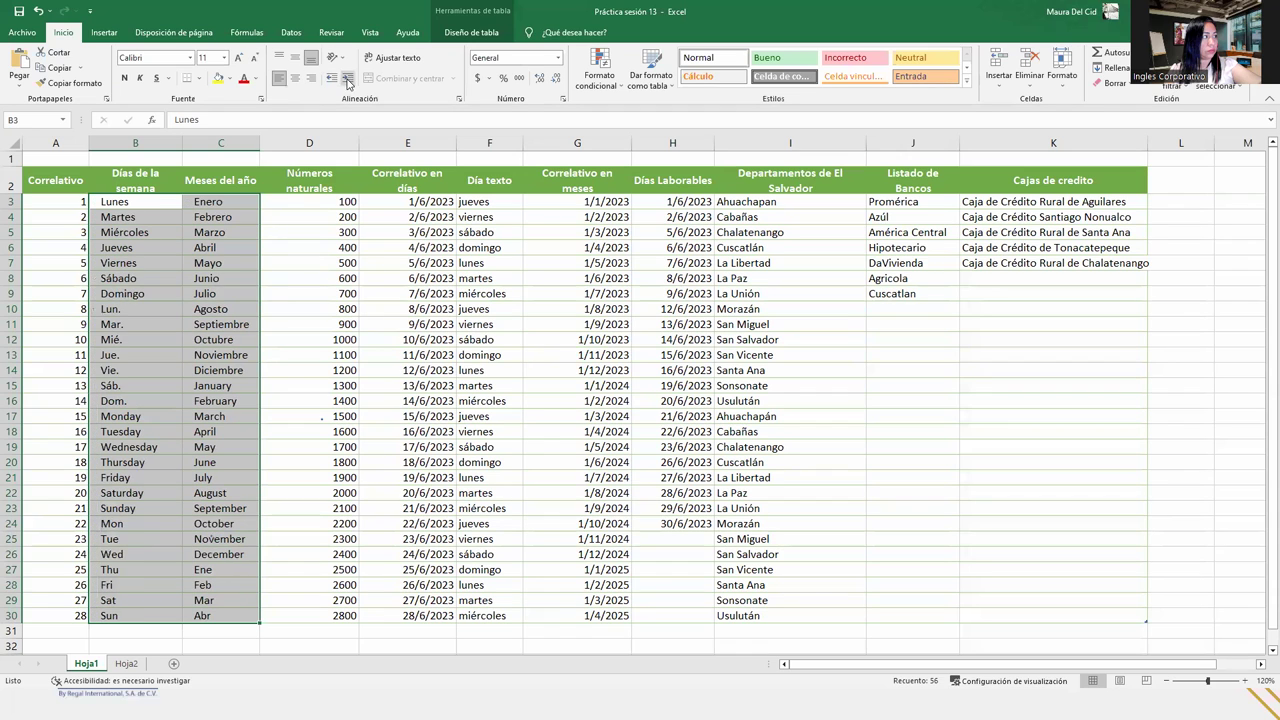
click(338, 203)
- Indent the department, bank and credit-union entries in columns I–K
mouse_move(499, 202)
mouse_down()
mouse_move(509, 626)
mouse_move(484, 580)
mouse_move(509, 185)
mouse_move(508, 221)
mouse_move(510, 203)
mouse_up()
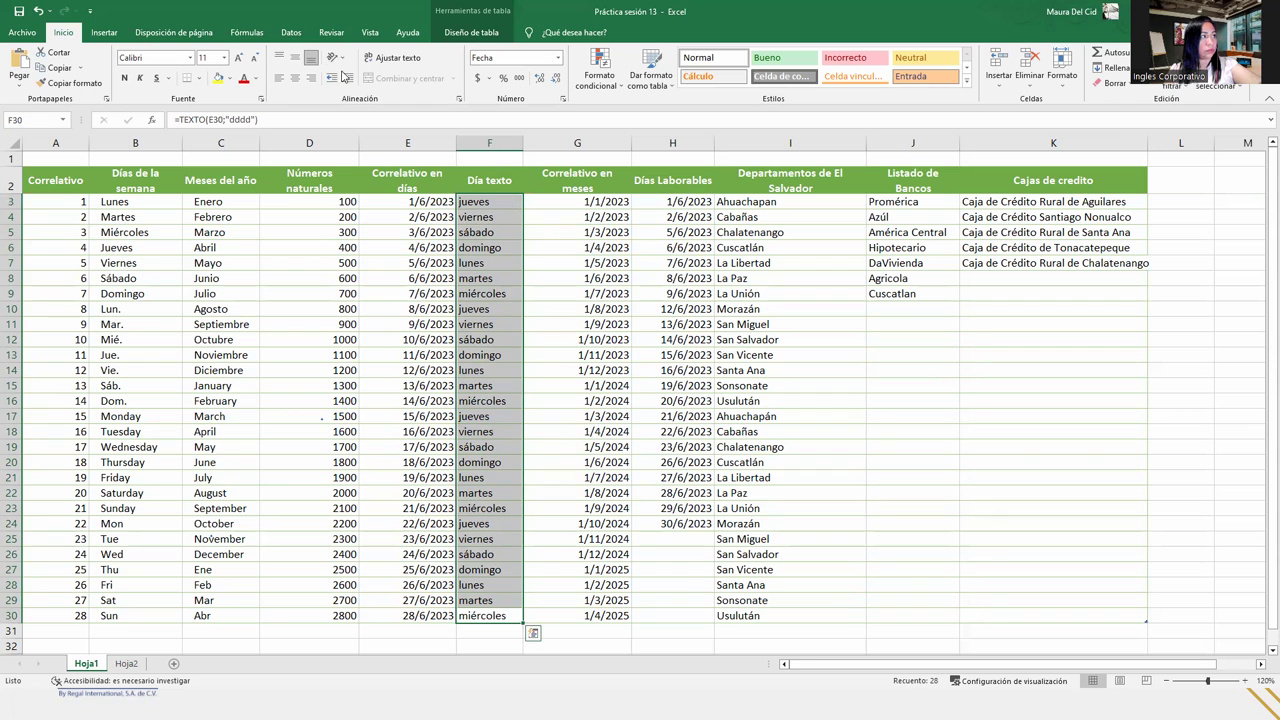
click(742, 262)
drag(756, 200, 1071, 374)
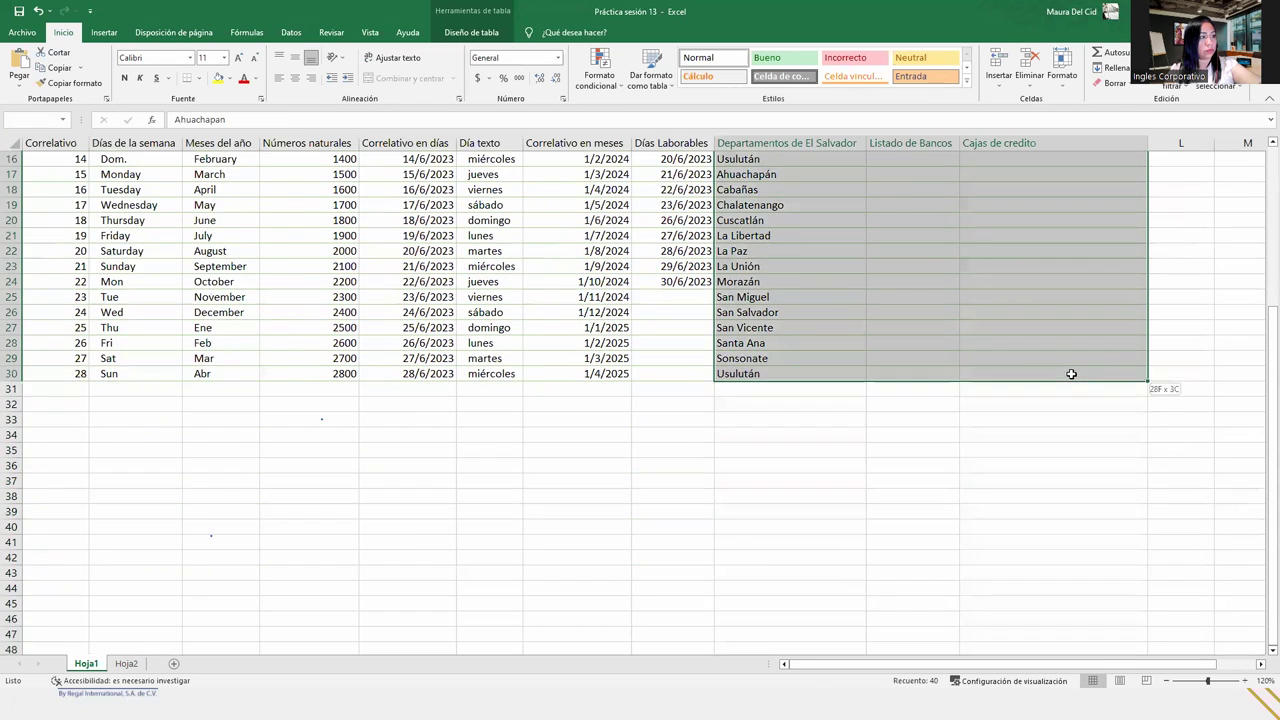
scroll(926, 440, up, 5)
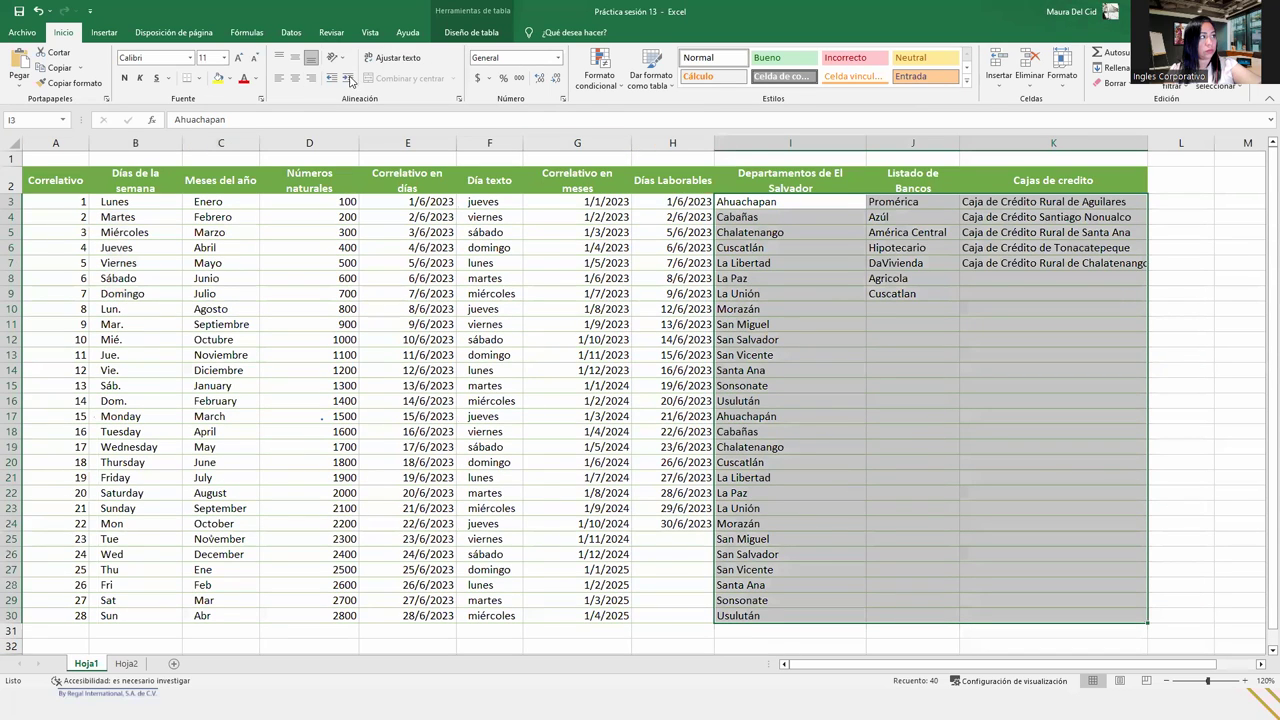
click(347, 78)
click(930, 264)
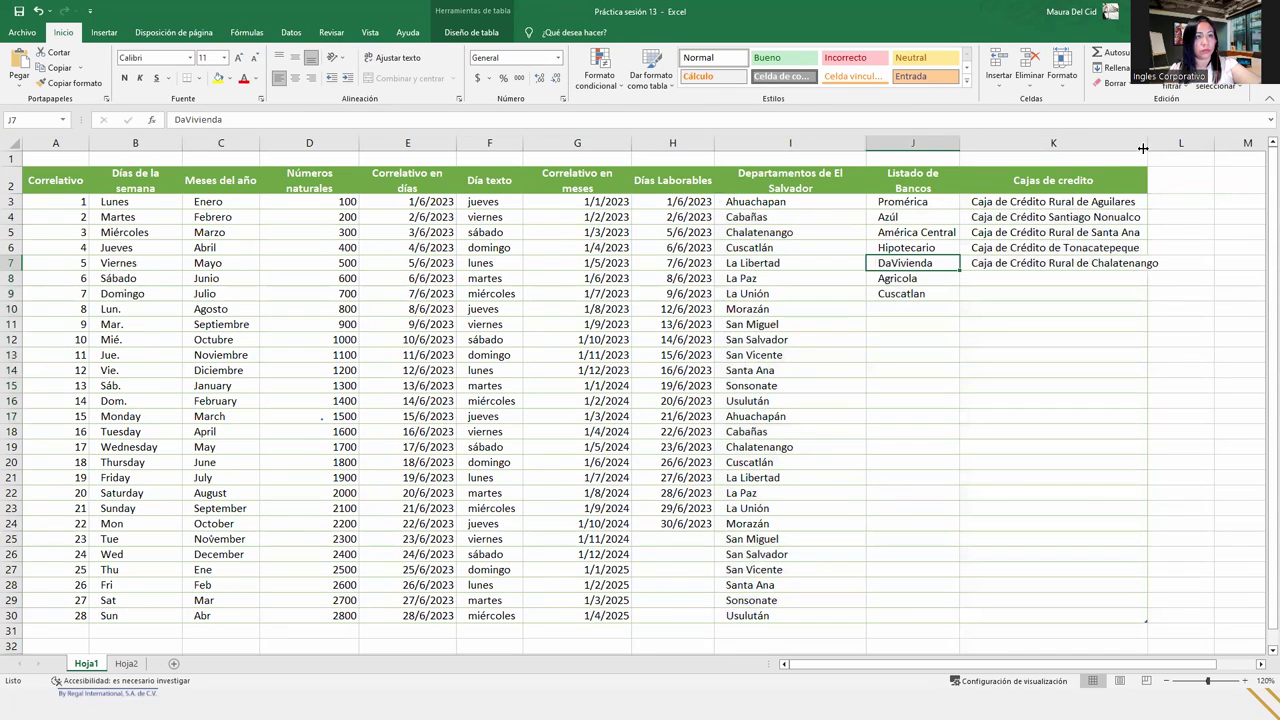
- Widen columns K and J so the credit-union names and Listado de Bancos fit
drag(1147, 144, 1165, 144)
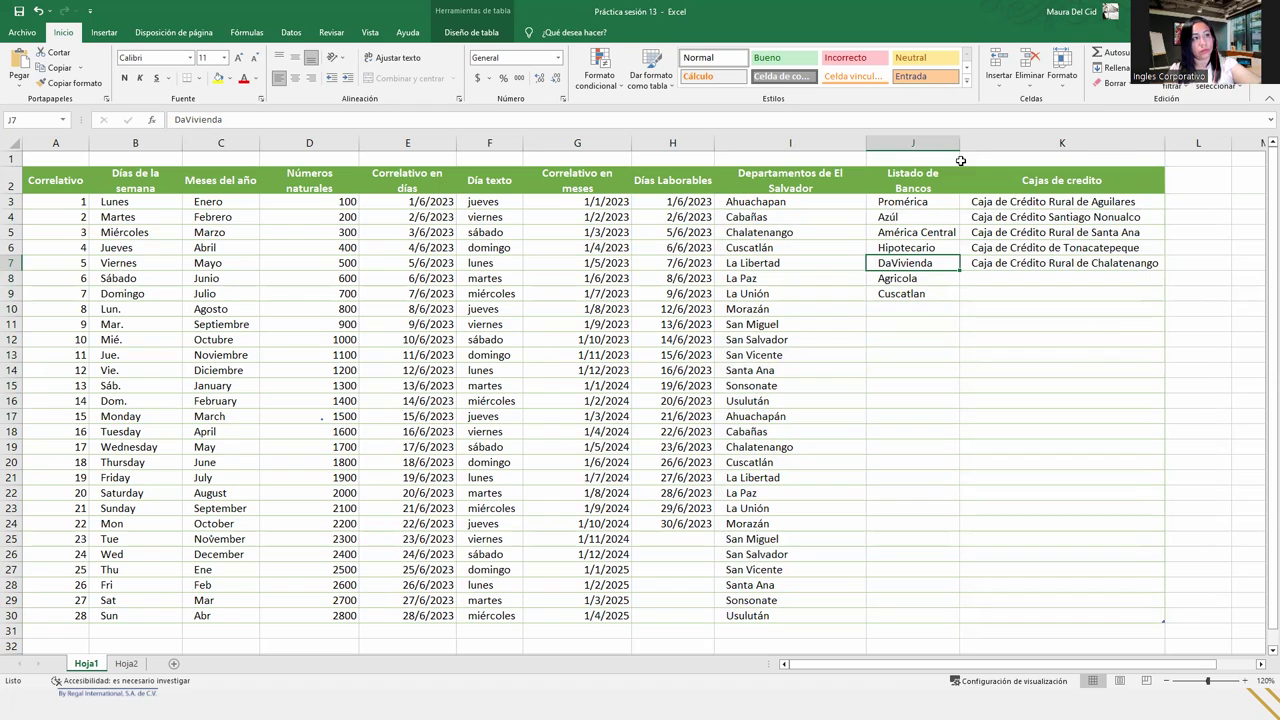
drag(960, 143, 973, 143)
click(946, 326)
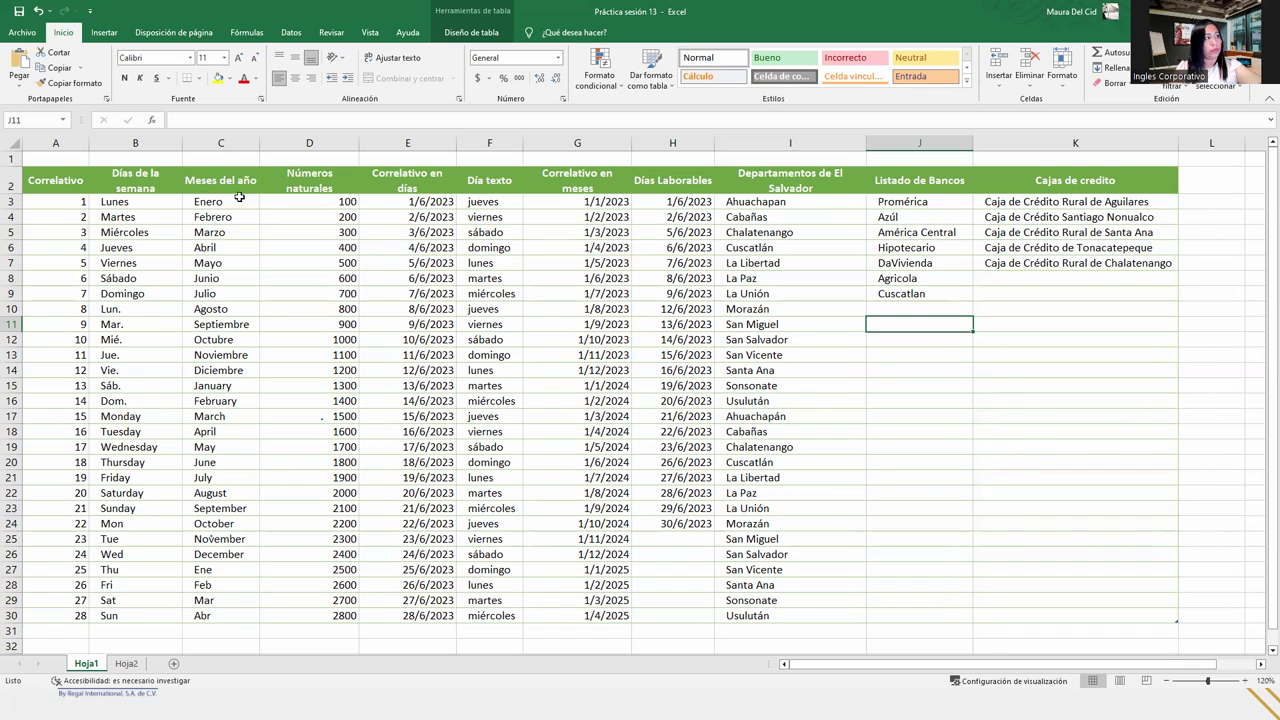
- Merge and center A1:K1 and enter the author's full name as the title
drag(48, 155, 1137, 123)
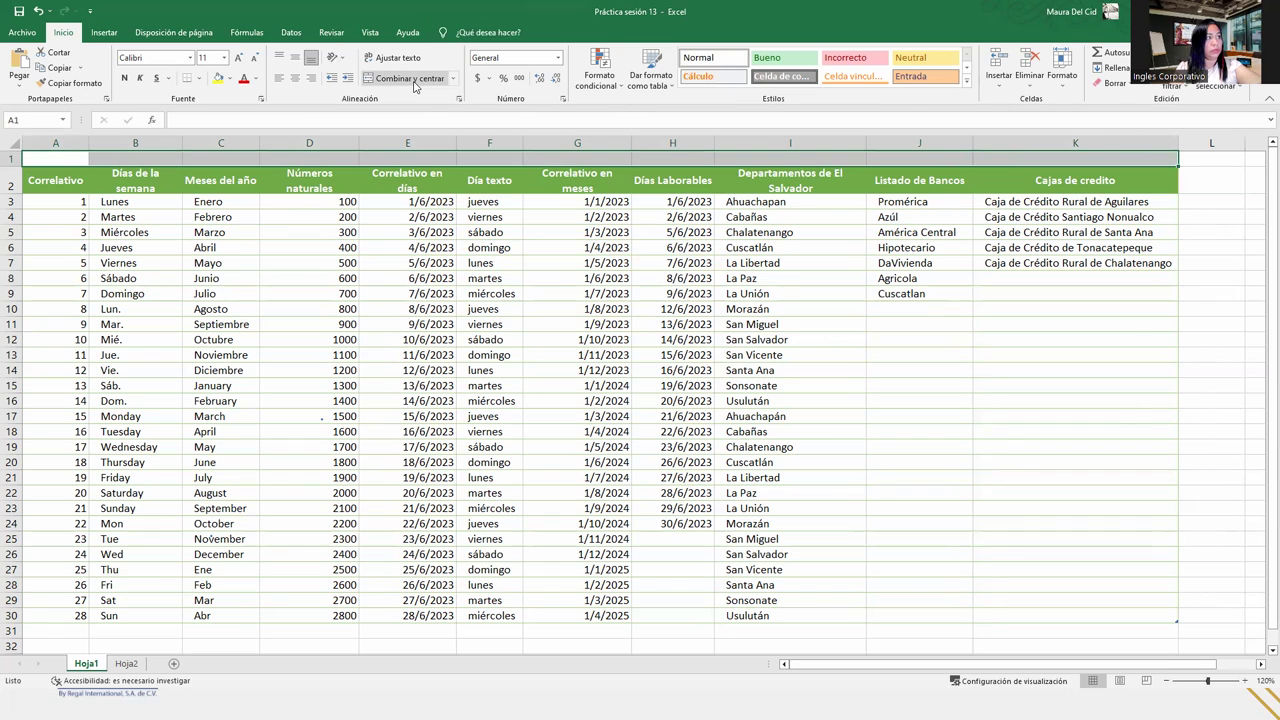
click(405, 78)
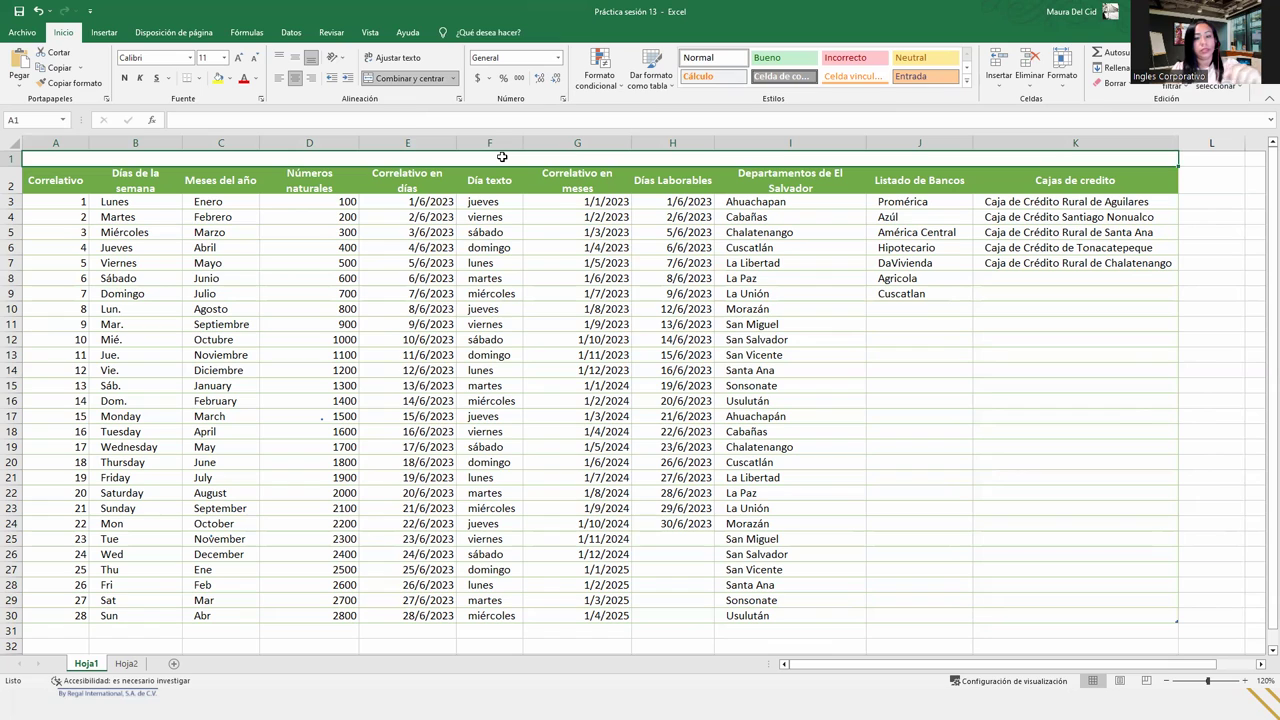
text(Maura Del Cid)
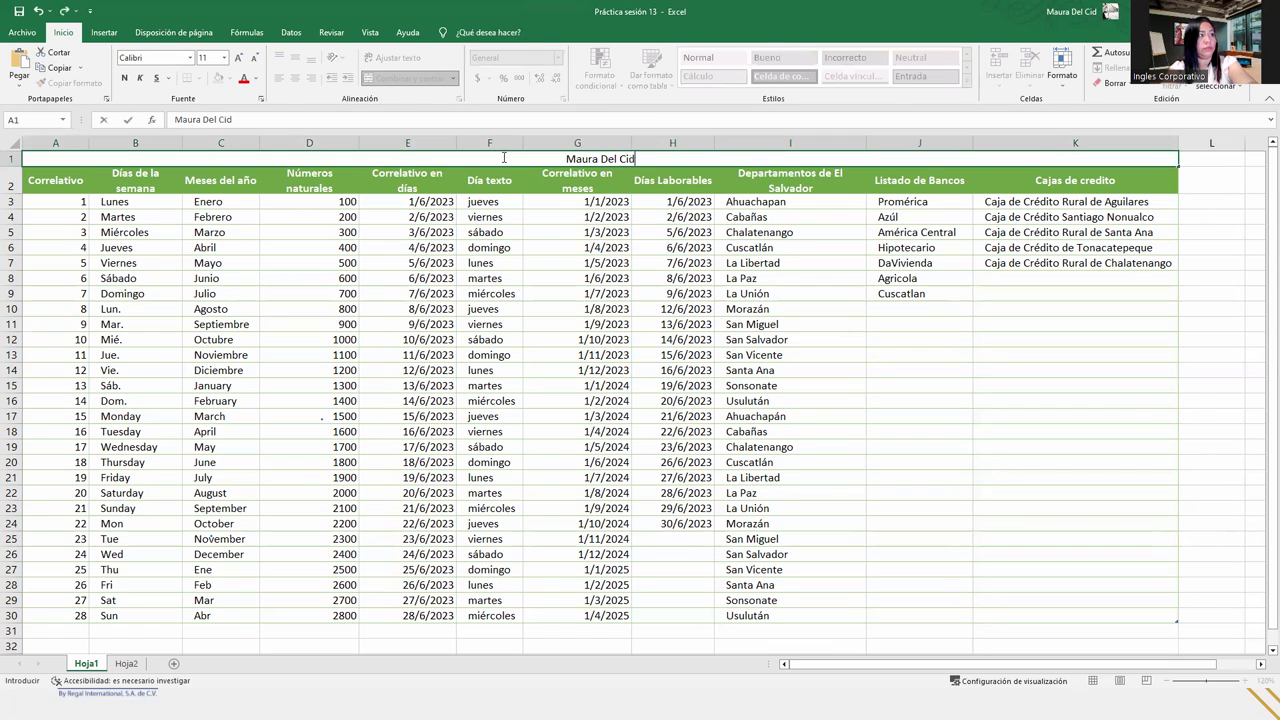
key(Return)
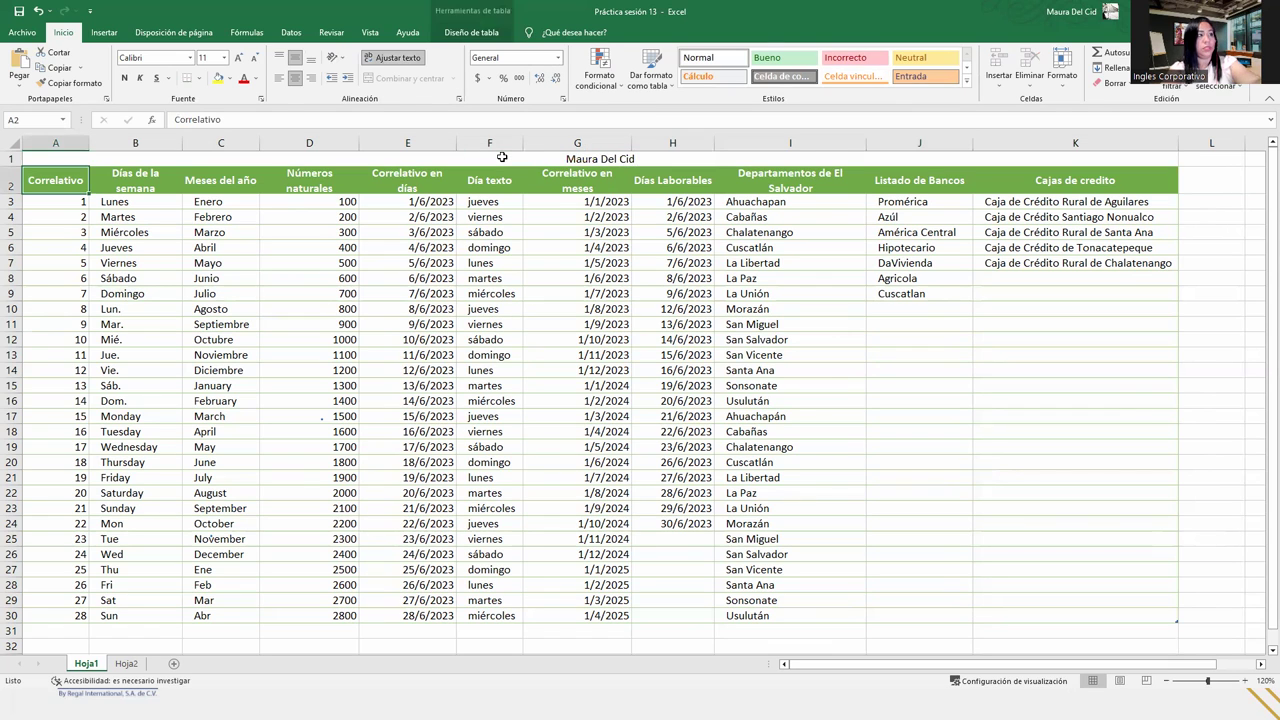
- Format the title in 14-point bold green text
click(502, 157)
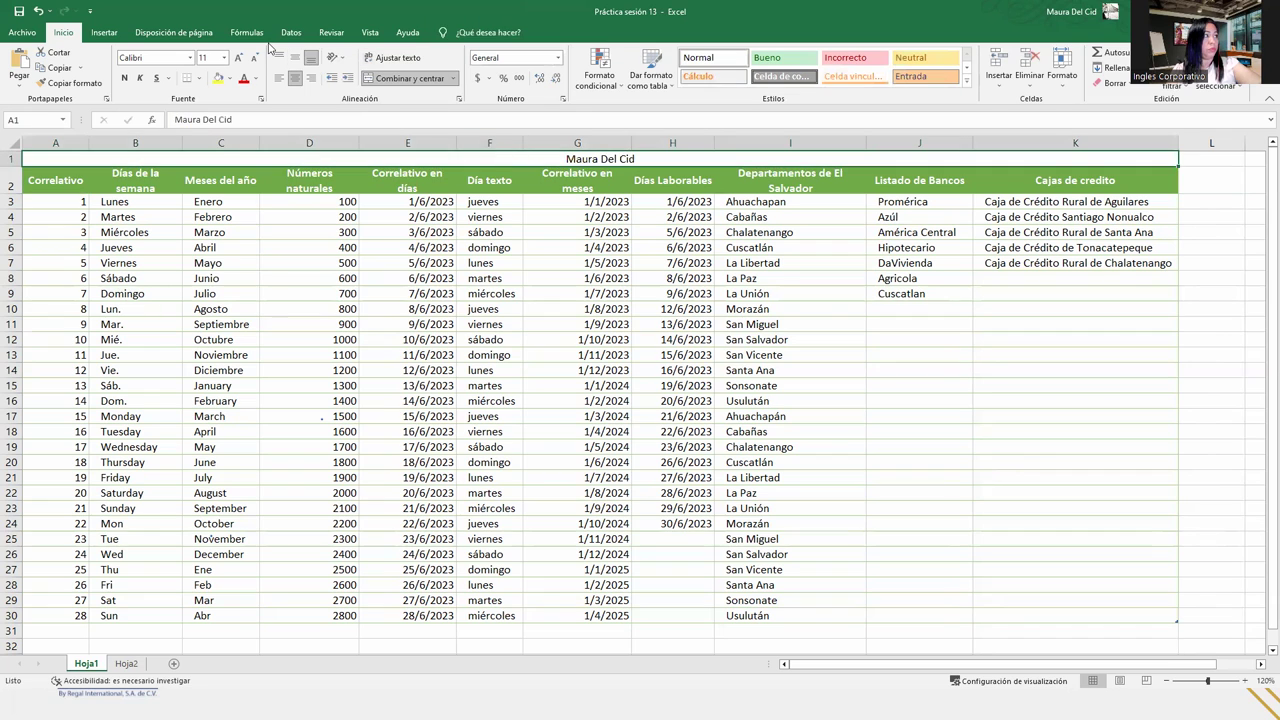
click(240, 60)
click(240, 60)
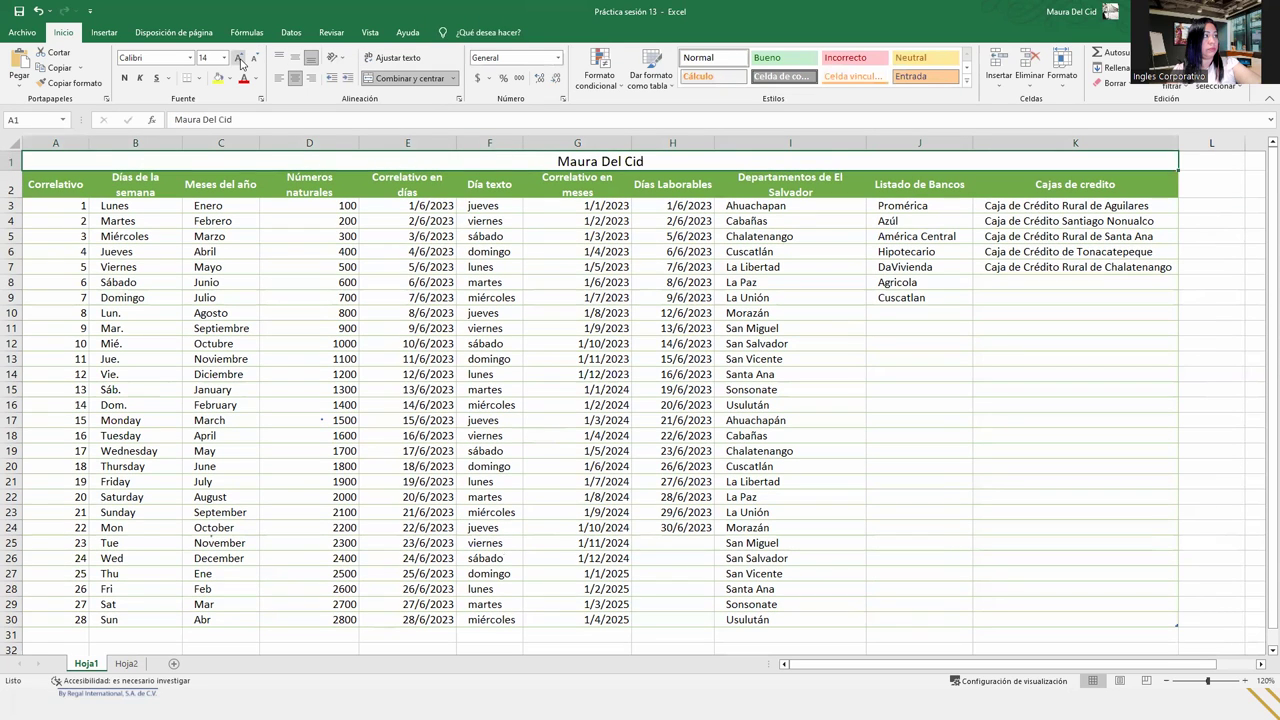
click(256, 79)
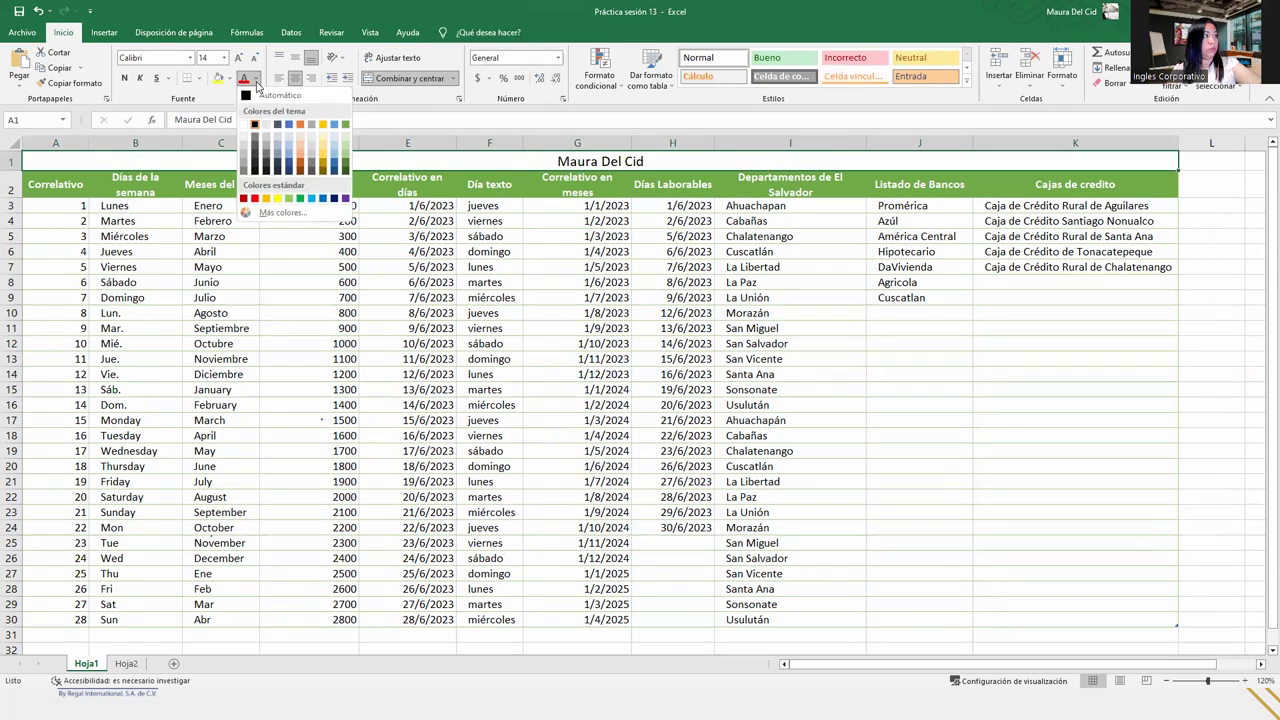
click(301, 199)
click(126, 80)
click(413, 281)
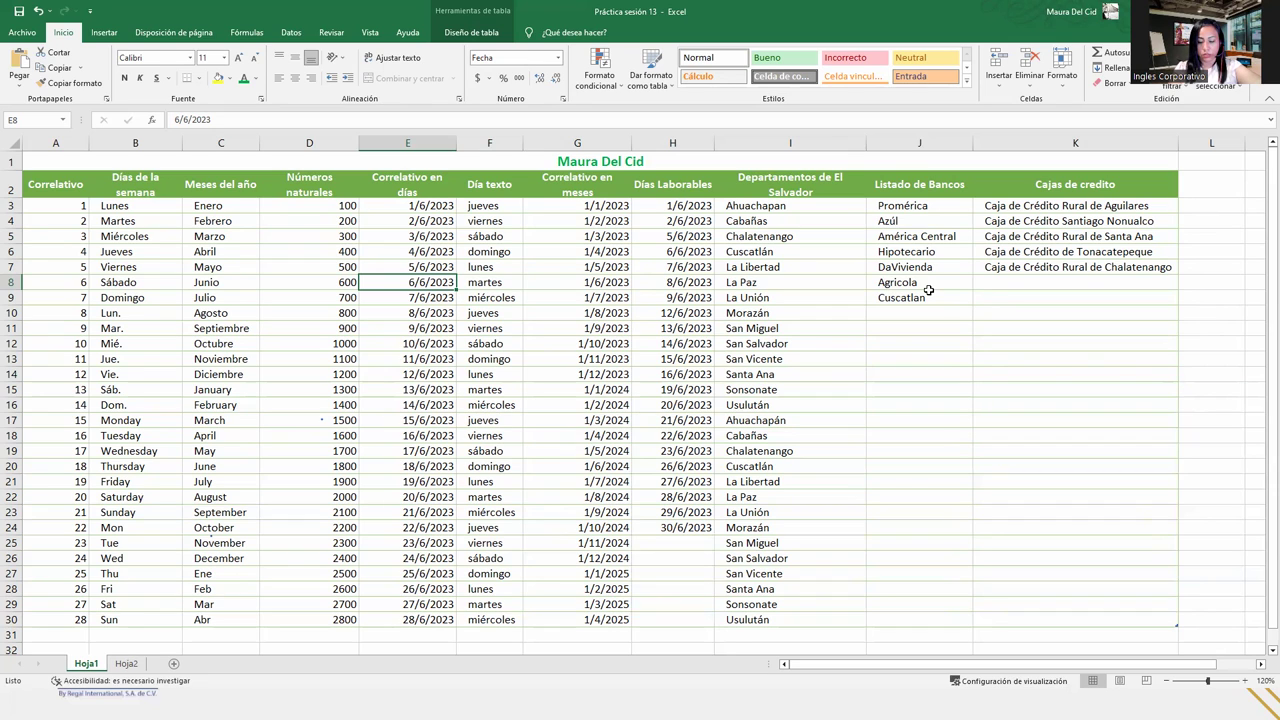
- Review the A2:K2 header row and table design options, then advance to Cierre y conclusiones
click(113, 178)
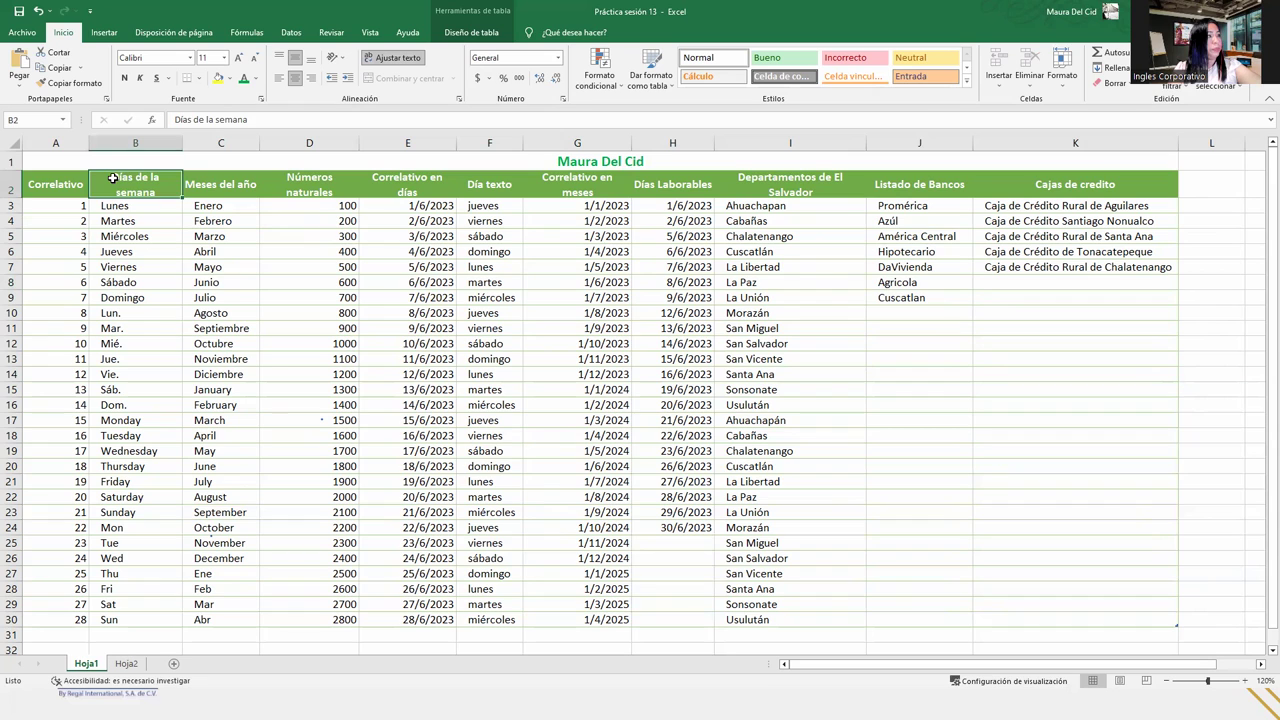
drag(66, 180, 1151, 182)
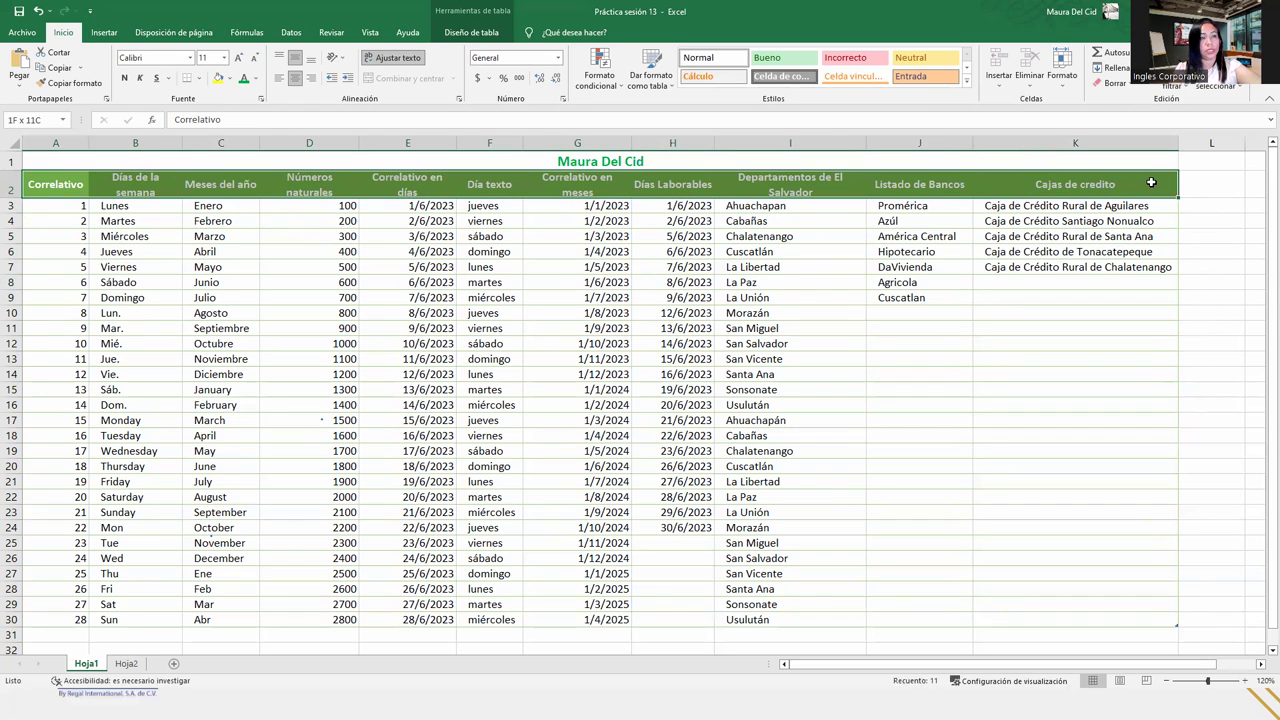
click(677, 314)
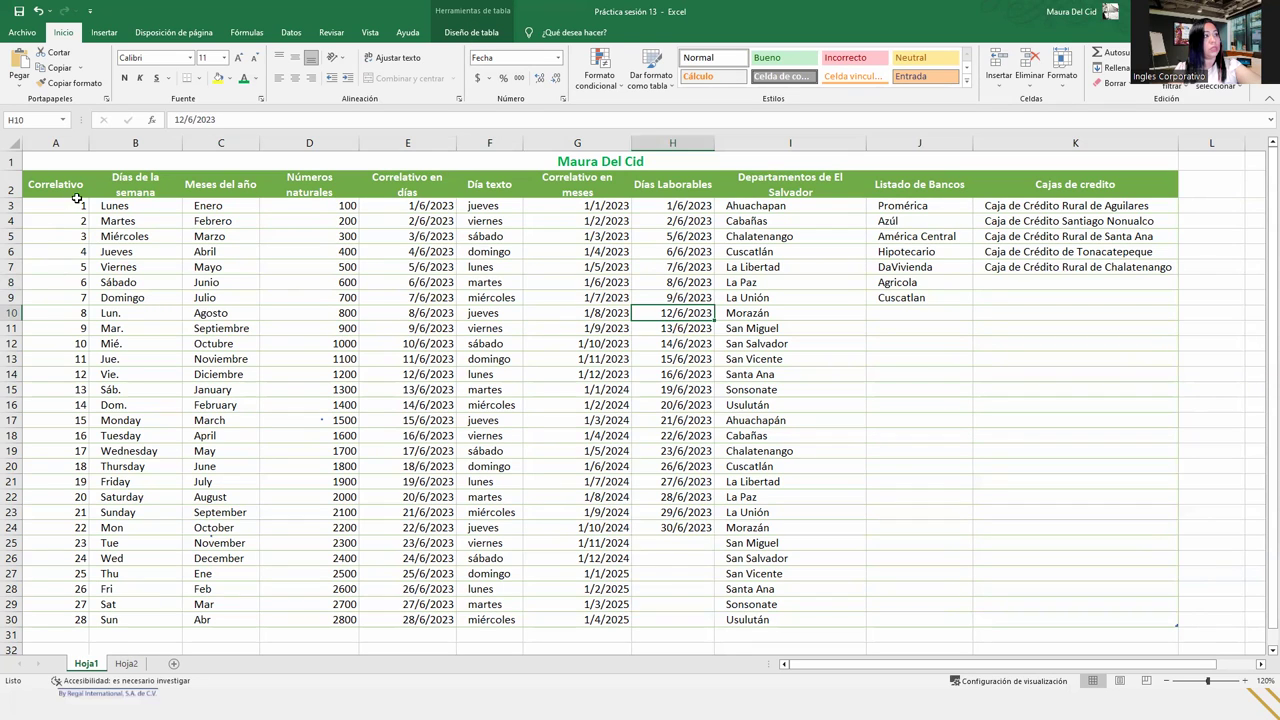
click(482, 33)
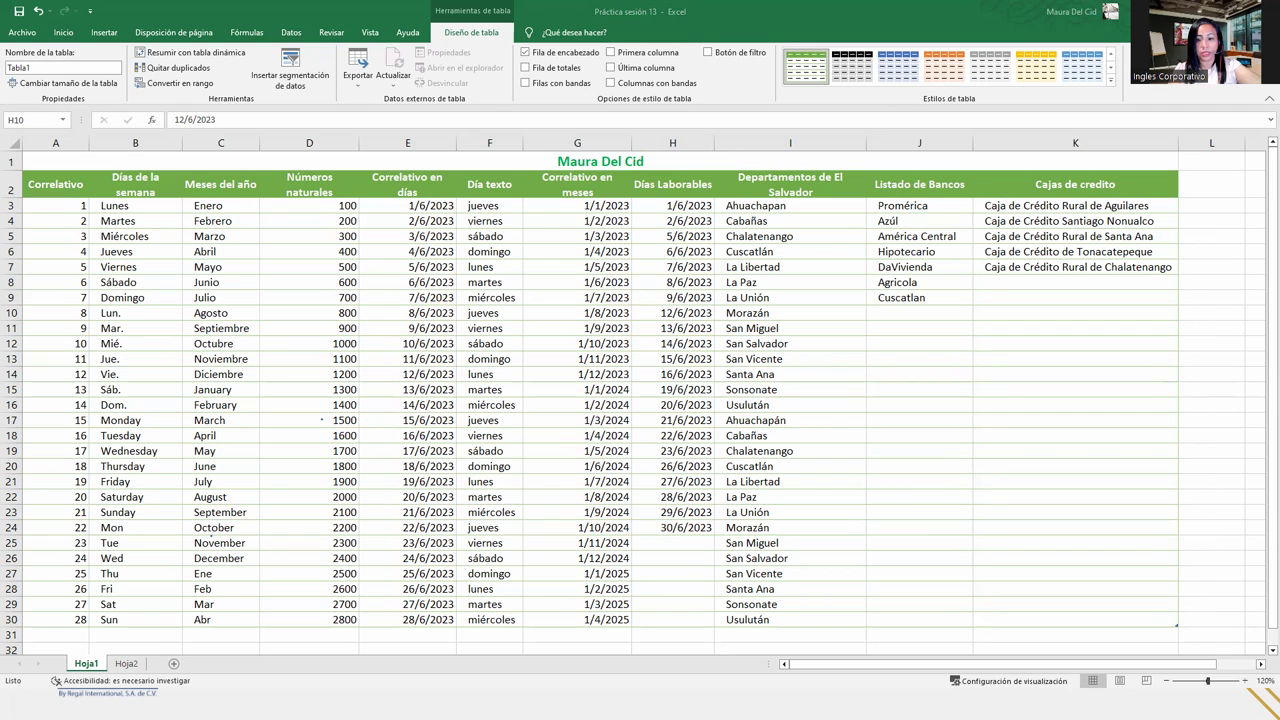
key(alt+Tab)
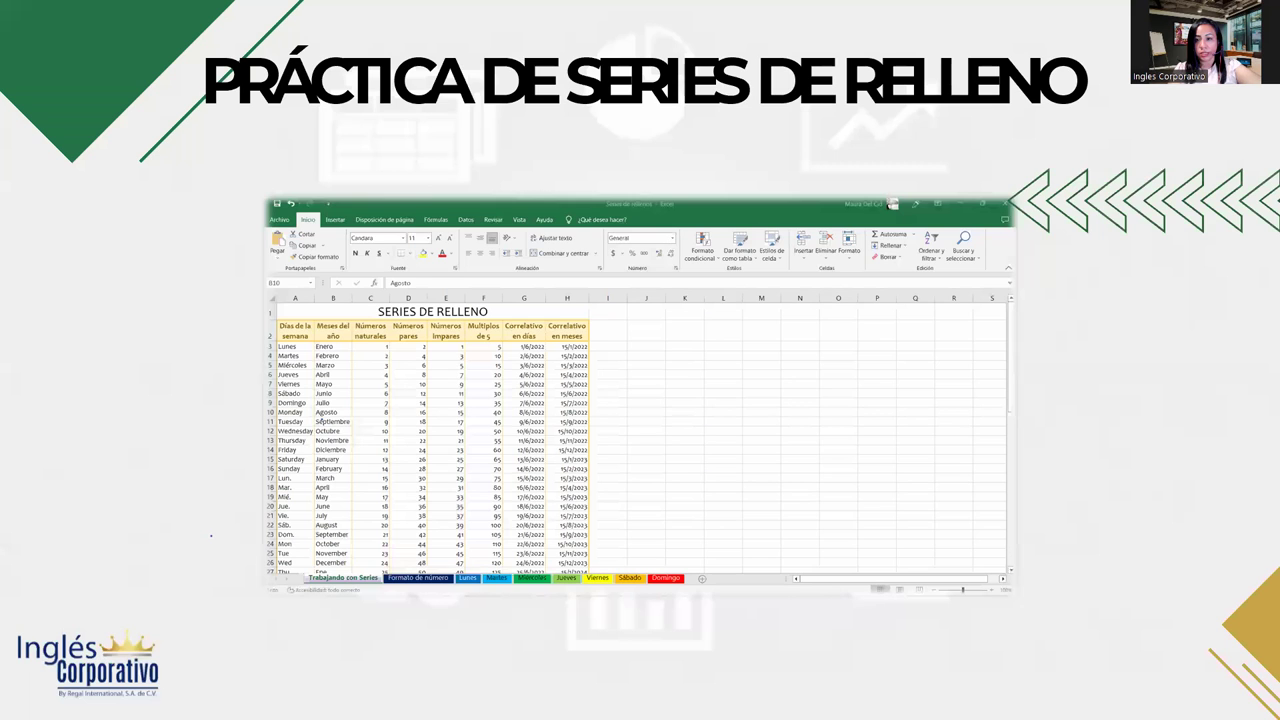
key(Right)
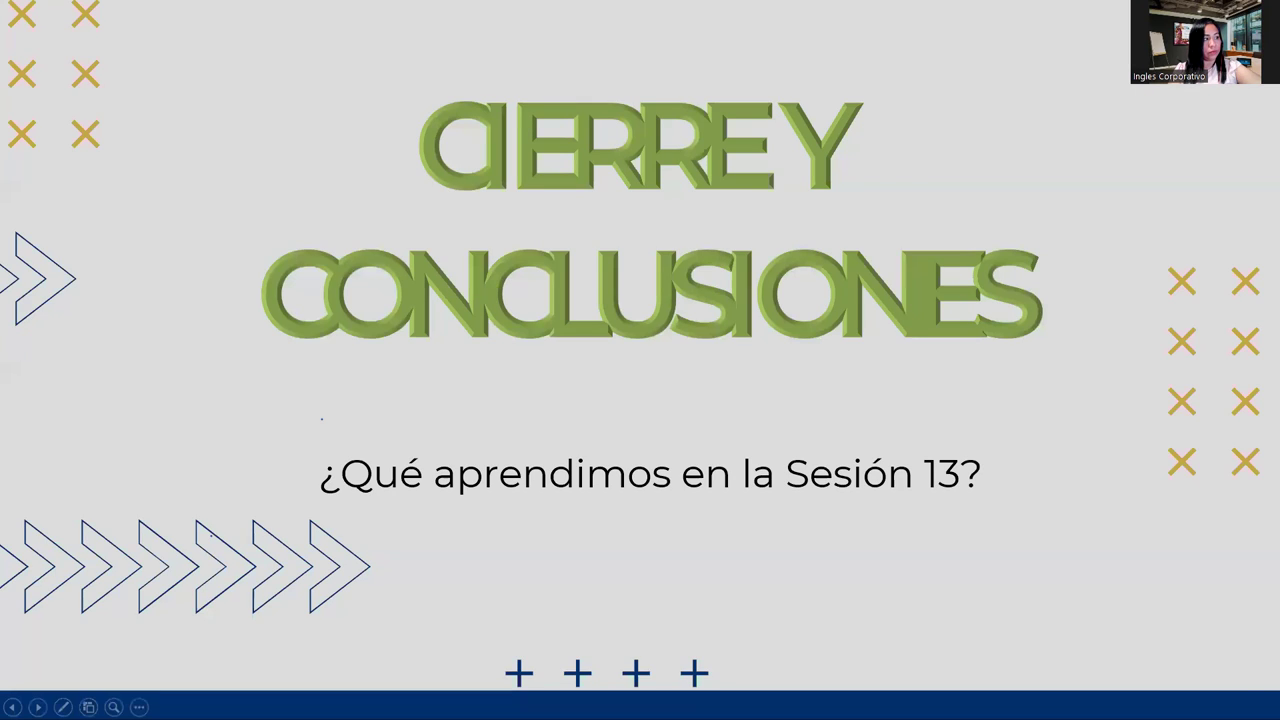